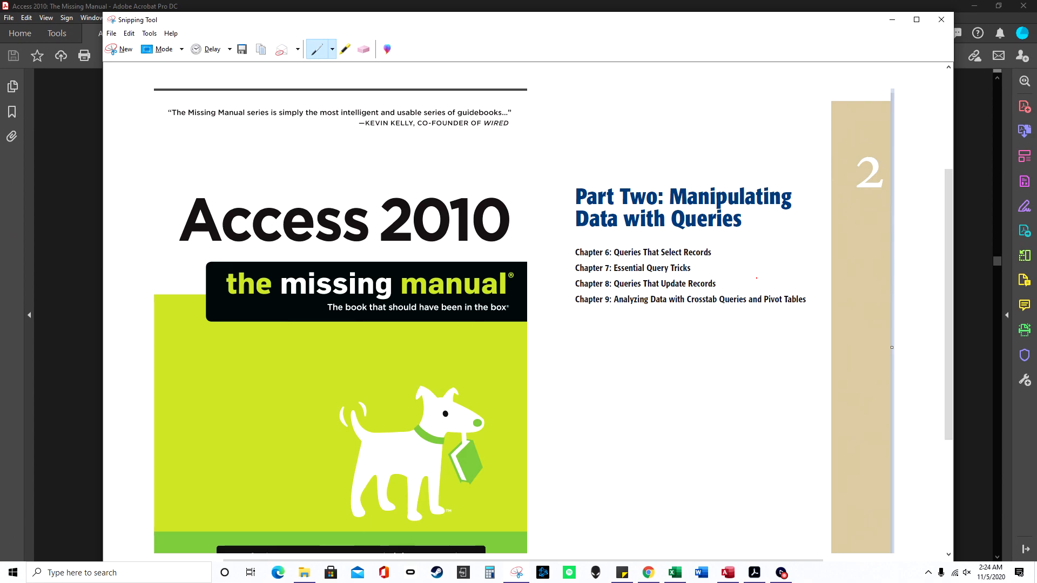
# Step: Switch to the BoutiqueFudge database in Access and open the QueryVid query in Design View
pyautogui.click(886, 24)
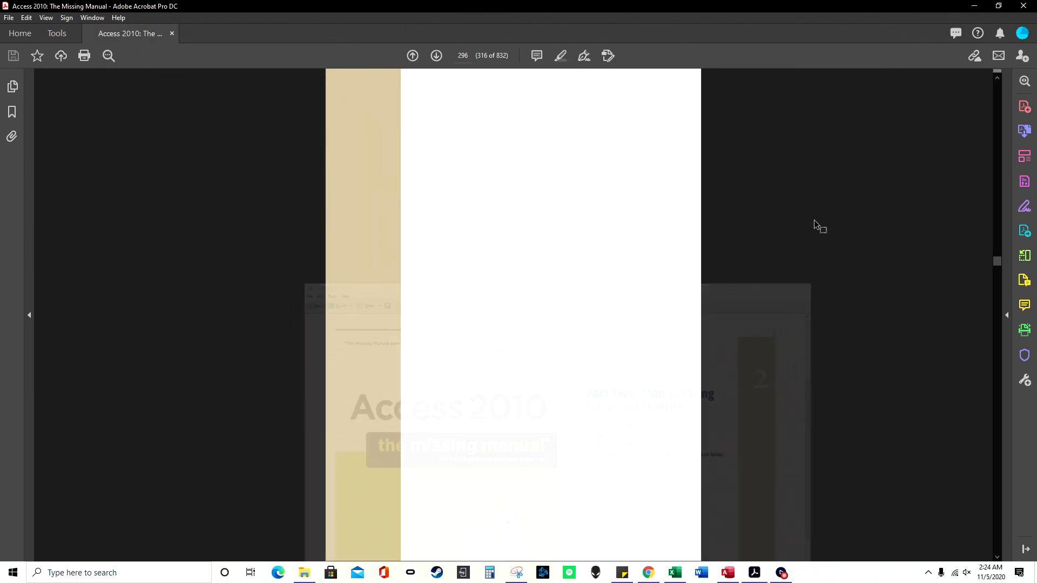
pyautogui.click(735, 577)
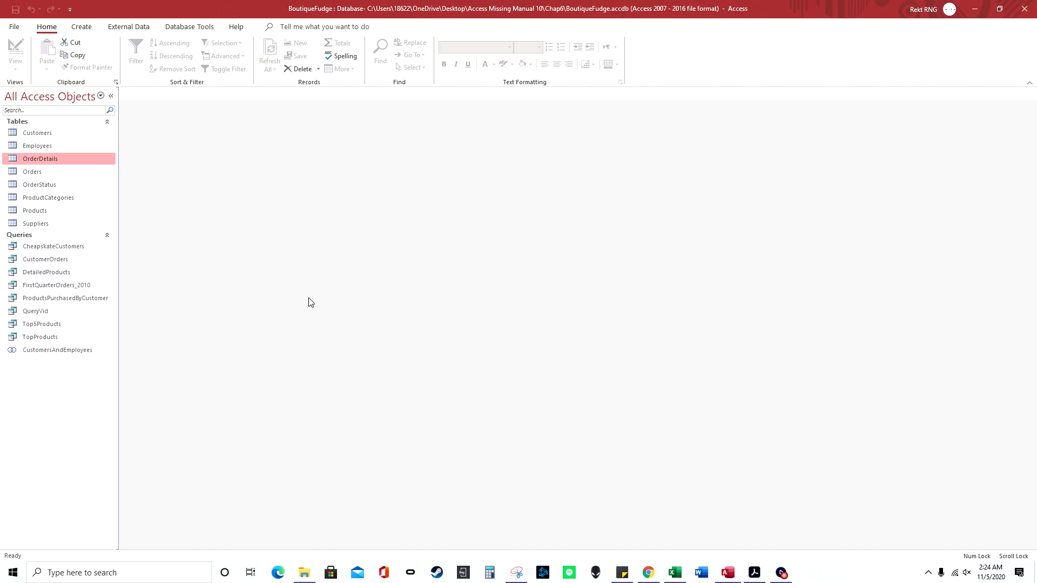
pyautogui.click(82, 31)
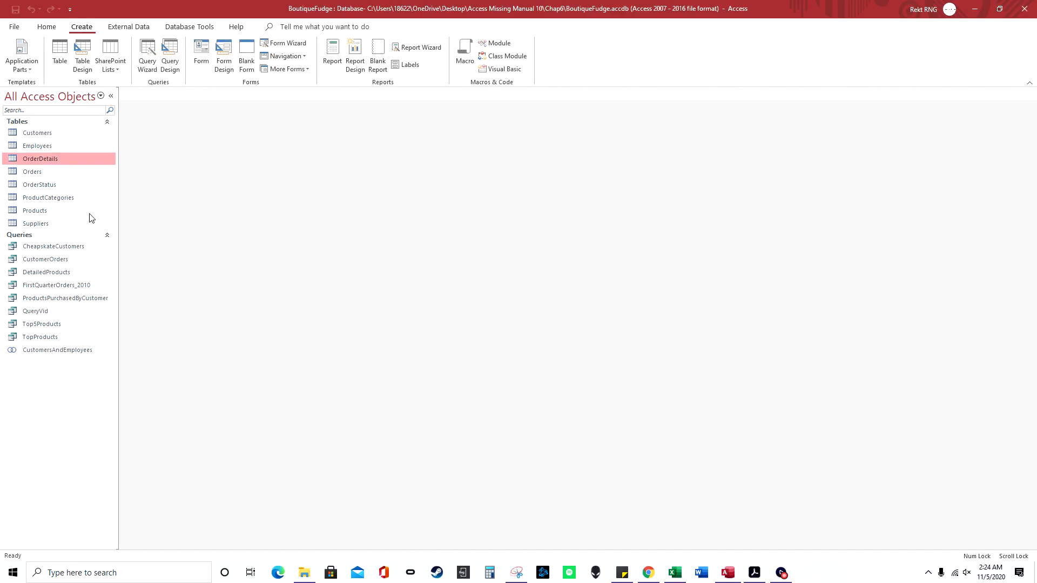
pyautogui.click(57, 312)
pyautogui.doubleClick(57, 311)
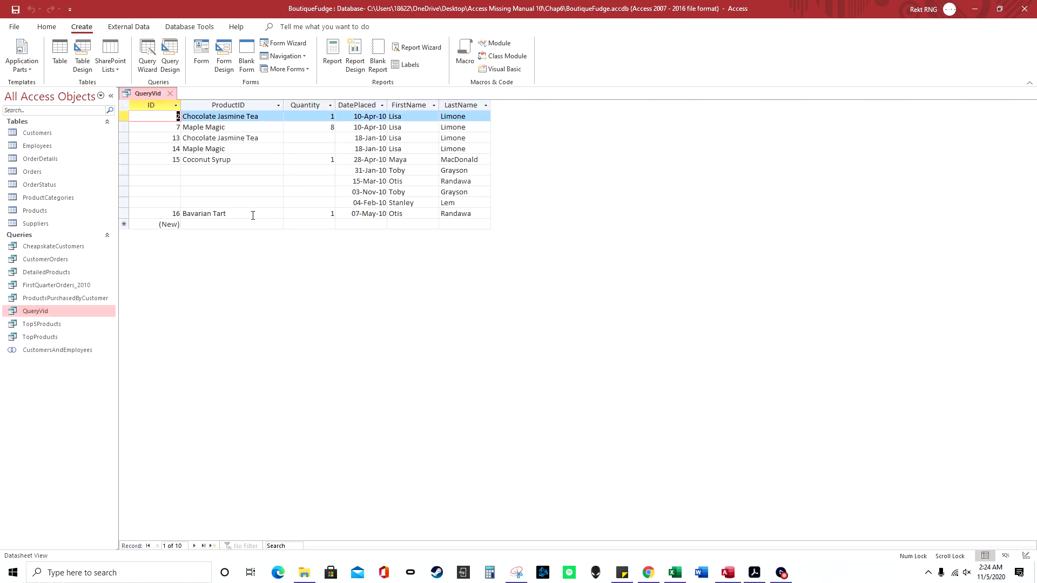
pyautogui.rightClick(155, 96)
pyautogui.click(165, 145)
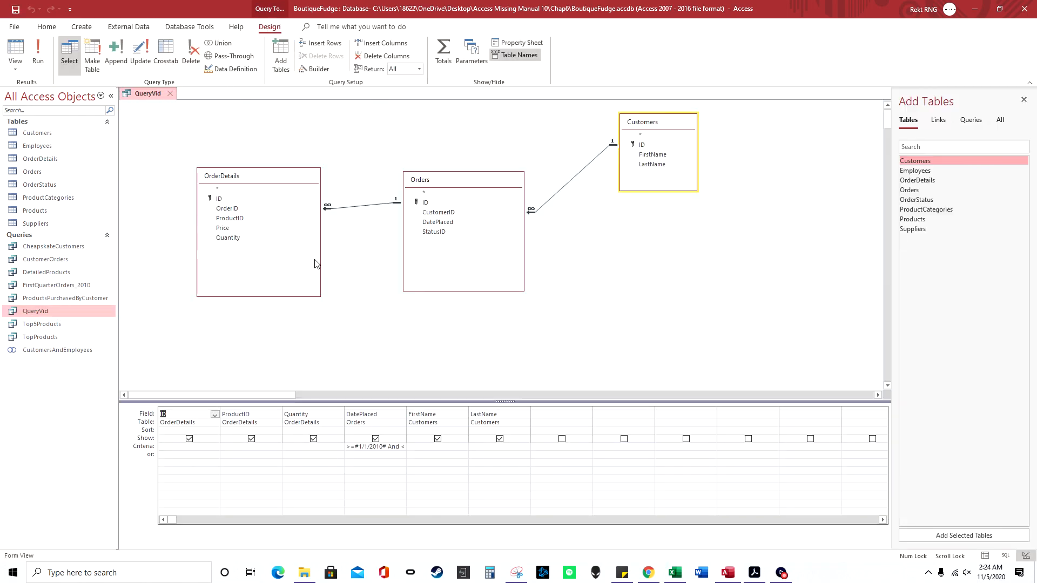
# Step: View the QueryVid results in Datasheet View and return to Design View
pyautogui.click(18, 67)
pyautogui.click(38, 89)
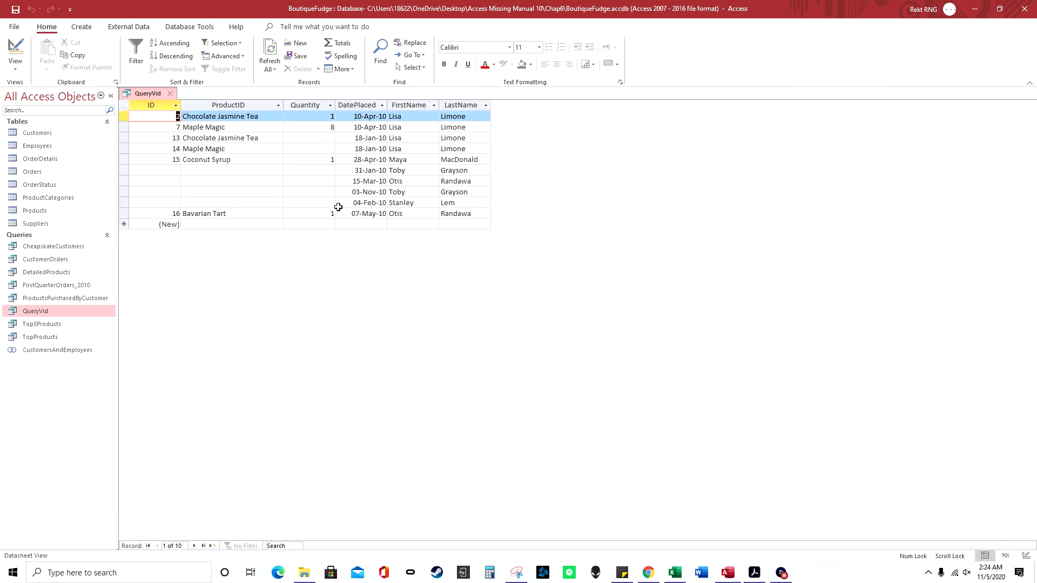
pyautogui.rightClick(134, 95)
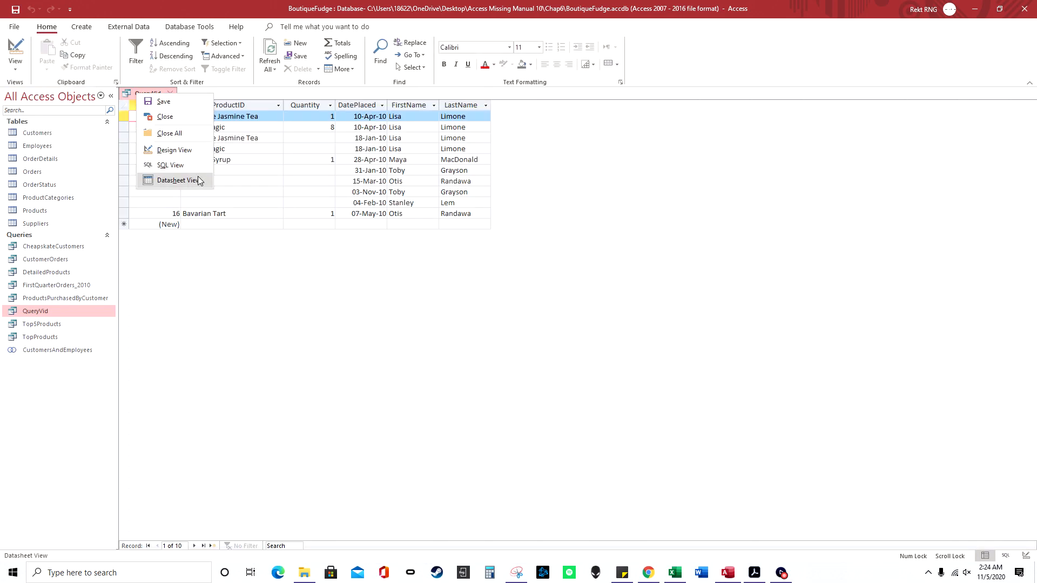
pyautogui.click(183, 154)
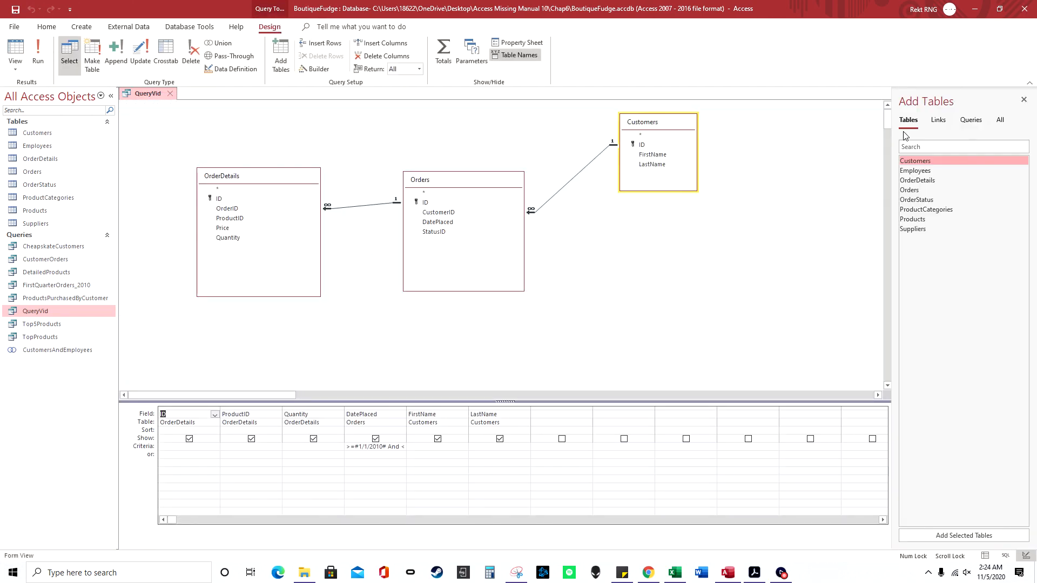
# Step: Look through the available queries for adding to the design, close and reopen the Add Tables list, and list the tables
pyautogui.click(971, 120)
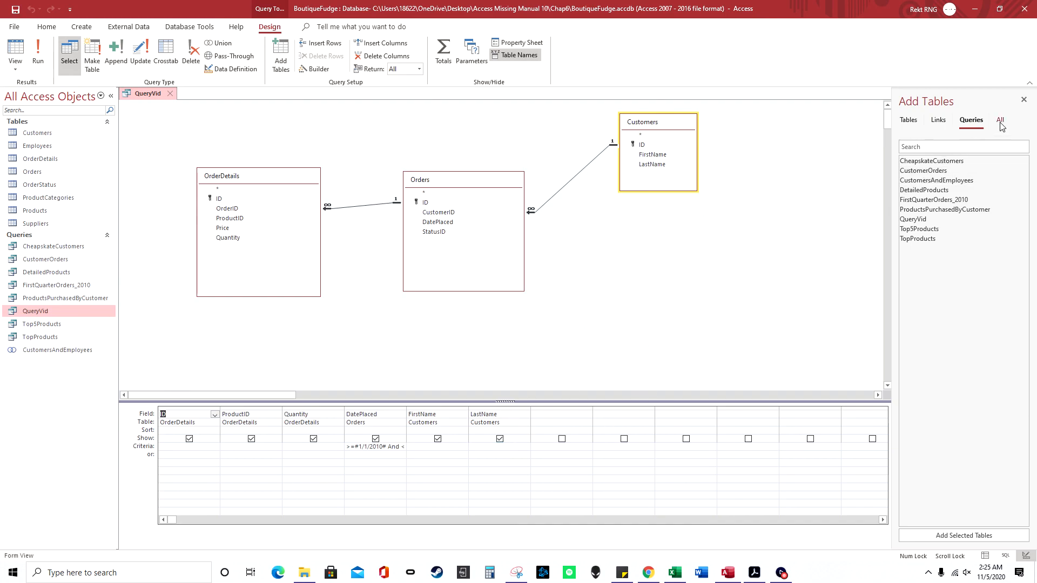
pyautogui.click(1023, 100)
pyautogui.rightClick(854, 227)
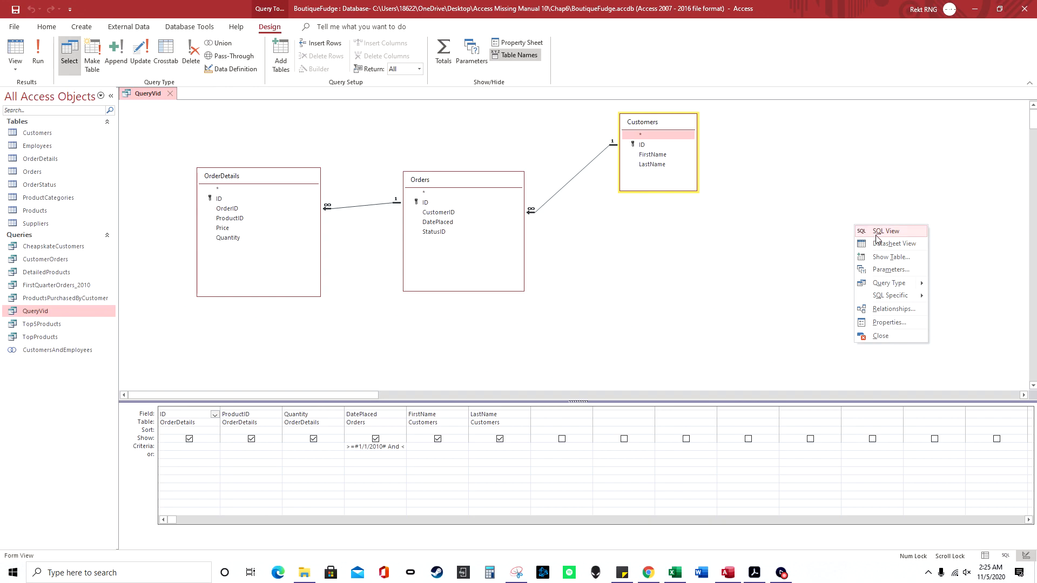
pyautogui.click(890, 257)
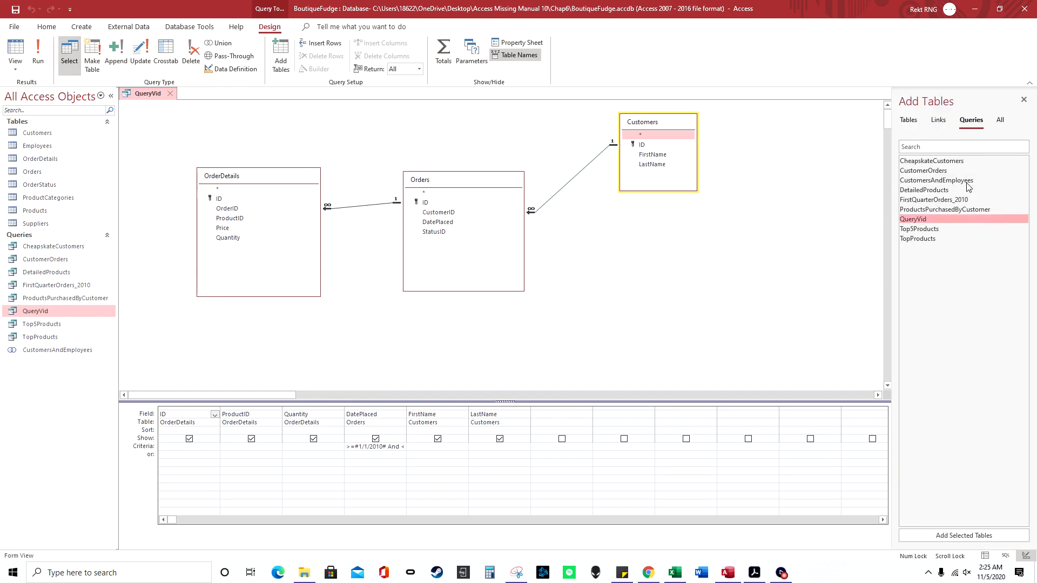
pyautogui.click(909, 120)
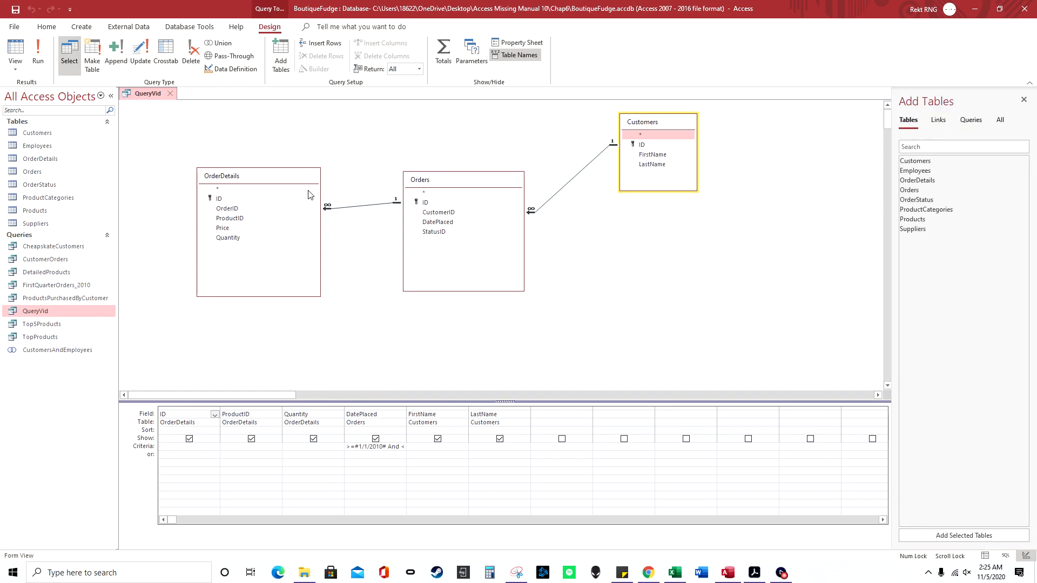
# Step: Line up the OrderDetails, Orders and Customers tables side by side in the query diagram
pyautogui.click(241, 177)
pyautogui.moveTo(240, 177); pyautogui.dragTo(204, 158)
pyautogui.moveTo(444, 182); pyautogui.dragTo(380, 160)
pyautogui.moveTo(631, 126); pyautogui.dragTo(557, 160)
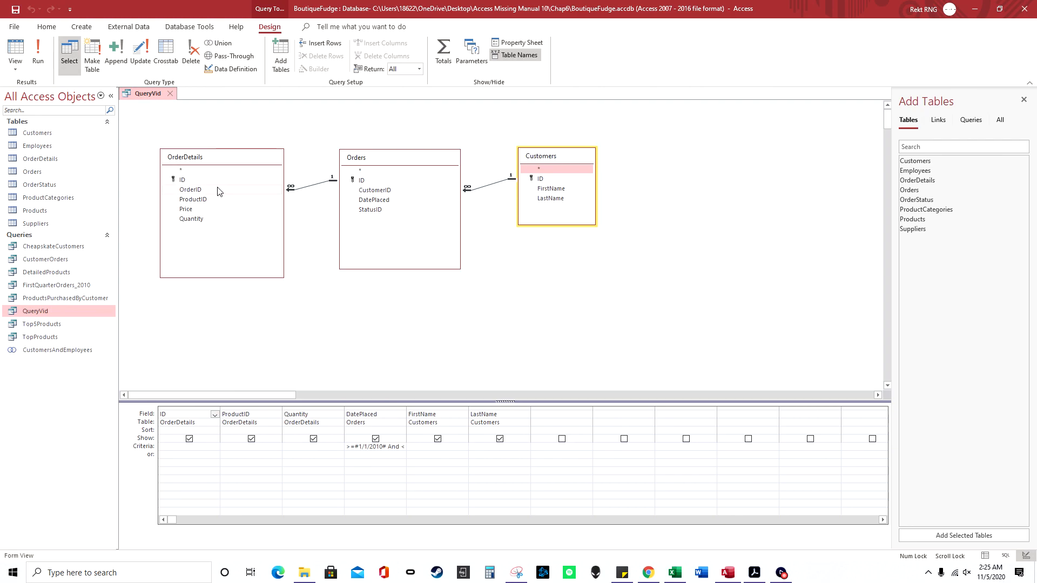
# Step: Trace the linked fields from OrderID in OrderDetails to ID in Orders, and from CustomerID to ID in Customers
pyautogui.click(199, 193)
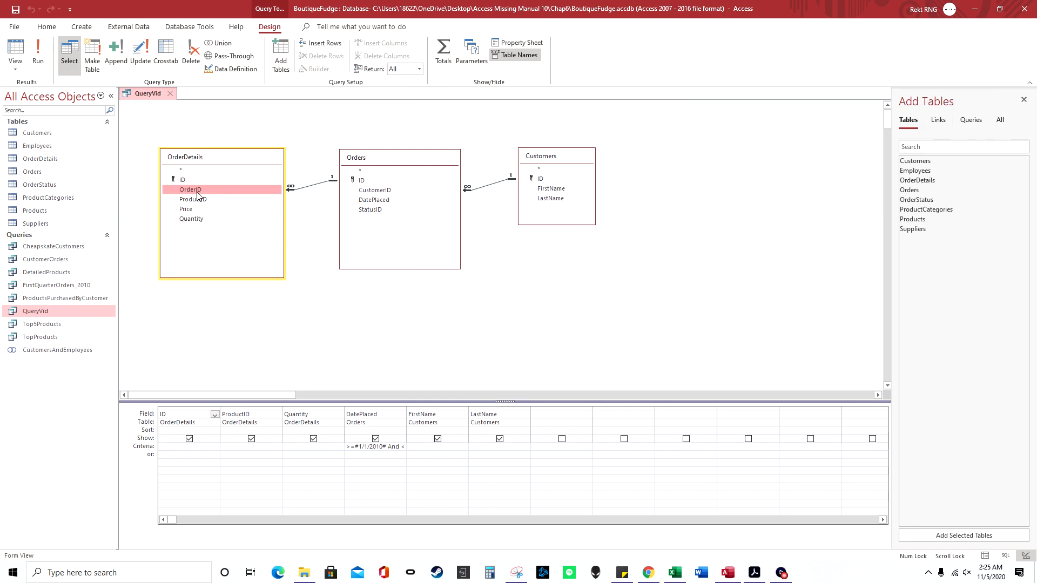
pyautogui.click(369, 182)
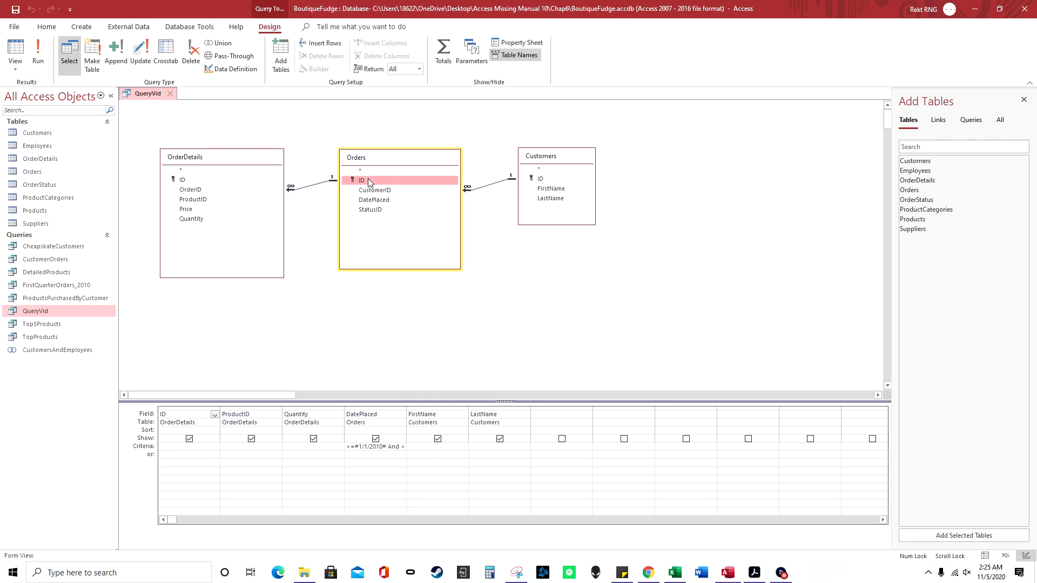
pyautogui.click(417, 192)
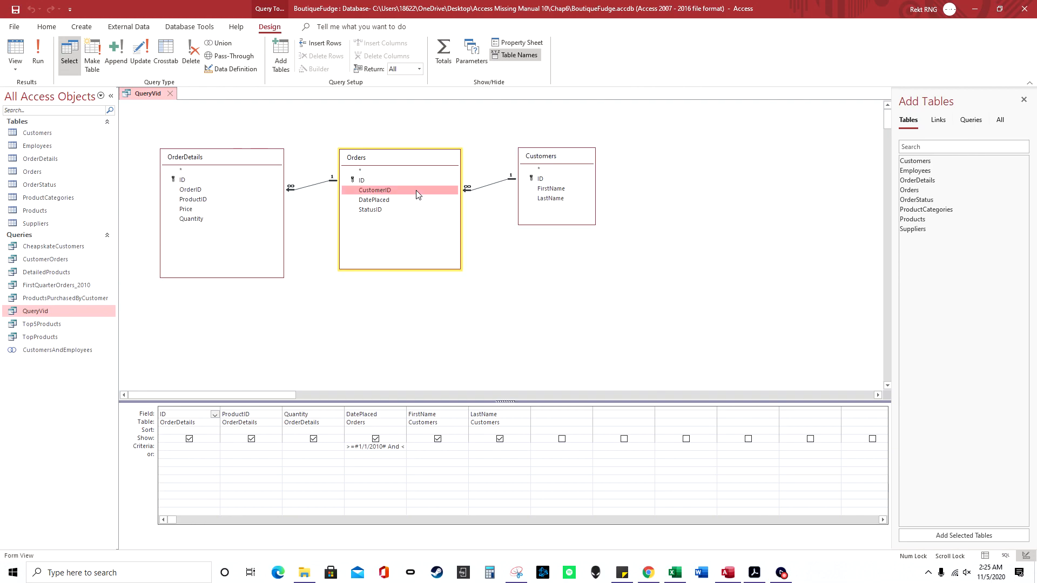
pyautogui.click(545, 181)
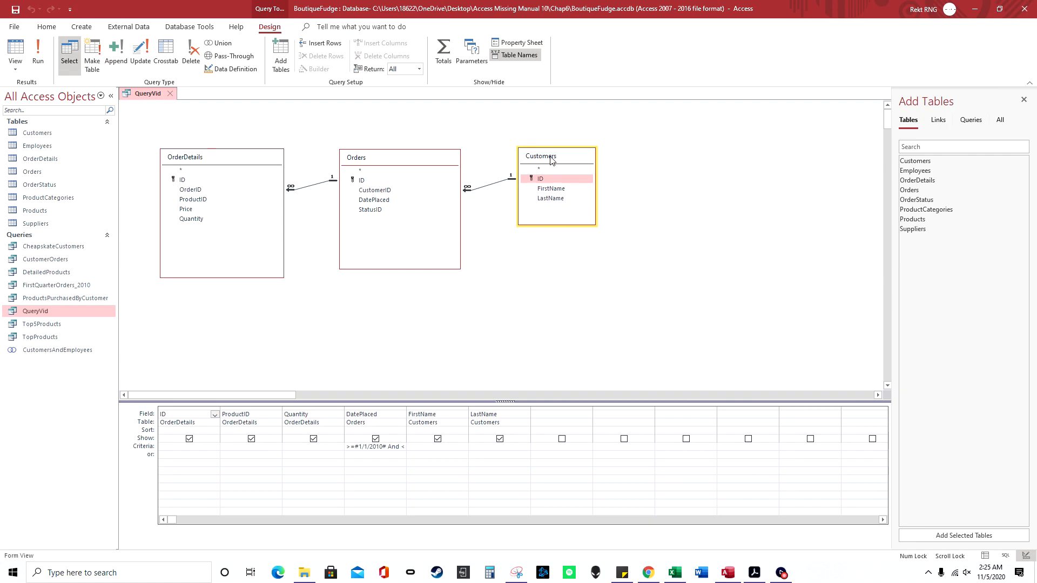
# Step: Fine-tune the spacing between the OrderDetails, Orders and Customers tables so their join lines are clearly separated
pyautogui.moveTo(551, 158); pyautogui.dragTo(575, 155)
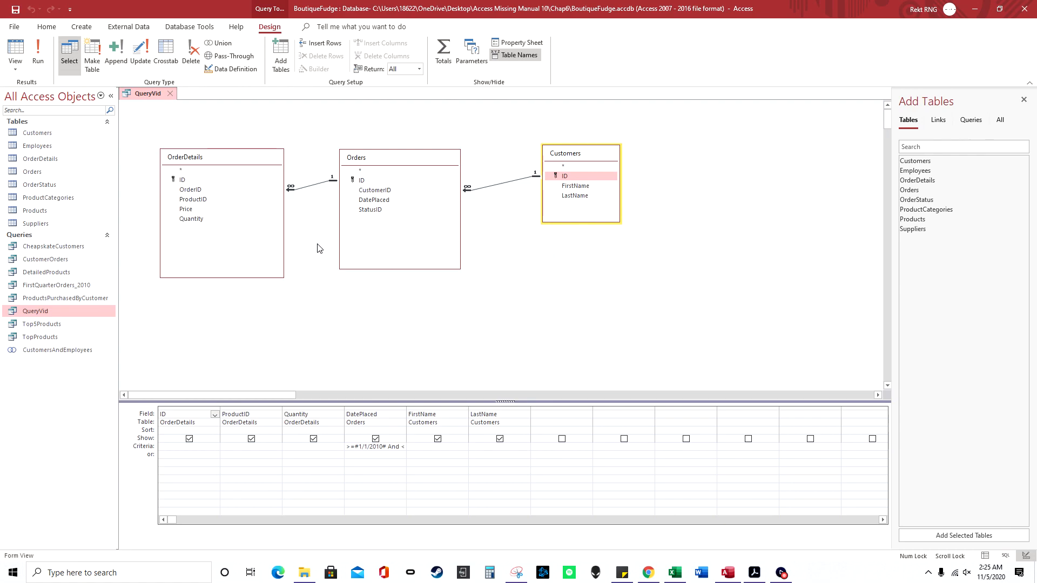
pyautogui.moveTo(396, 159); pyautogui.dragTo(407, 161)
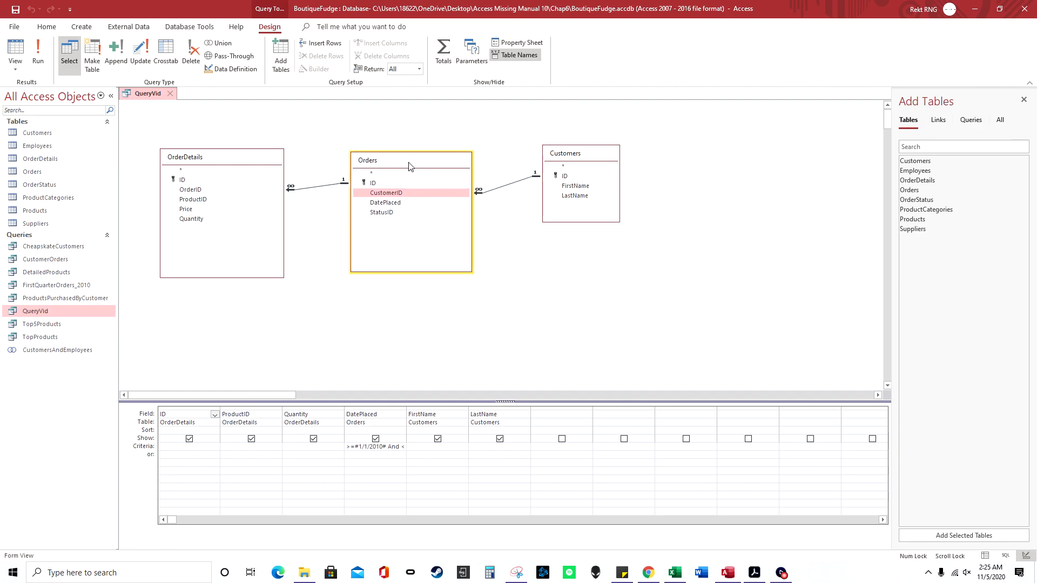
pyautogui.moveTo(569, 163); pyautogui.dragTo(573, 171)
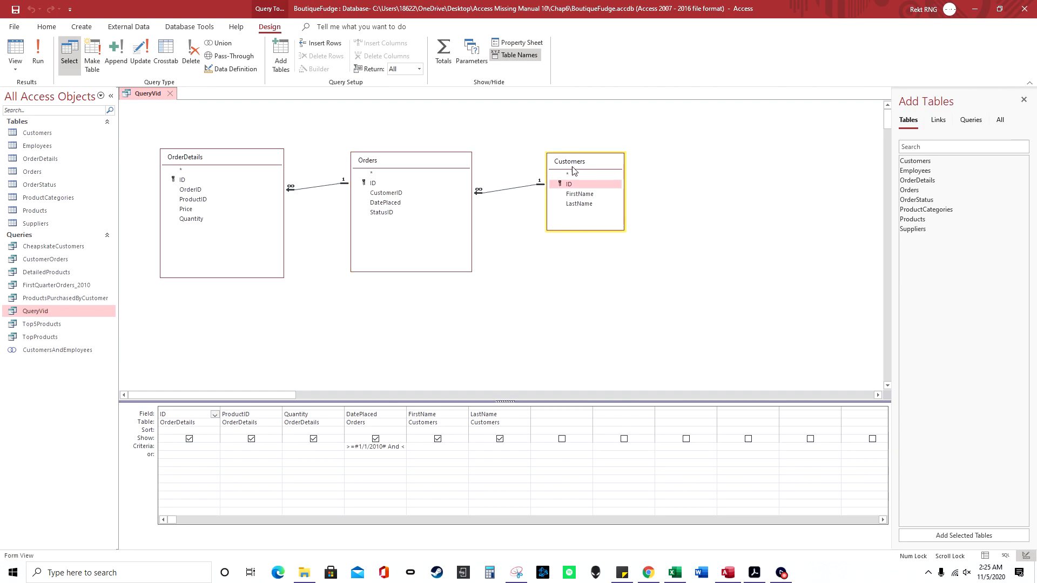
pyautogui.moveTo(263, 167); pyautogui.dragTo(246, 169)
pyautogui.moveTo(433, 165); pyautogui.dragTo(438, 169)
pyautogui.moveTo(590, 169); pyautogui.dragTo(583, 169)
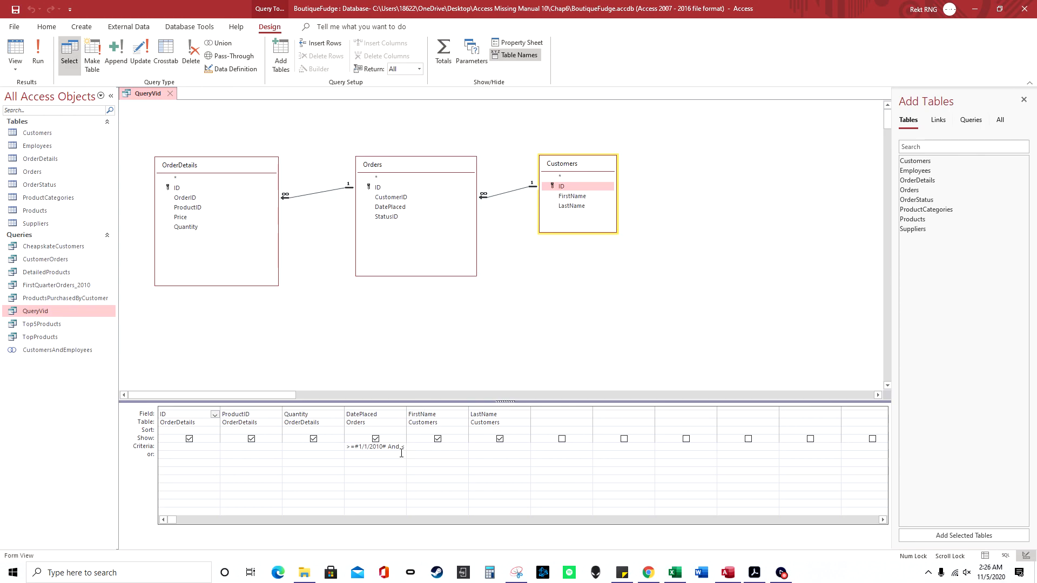
# Step: Widen the DatePlaced column in the design grid to fit its full criteria, and select its field name
pyautogui.moveTo(406, 407); pyautogui.dragTo(455, 407)
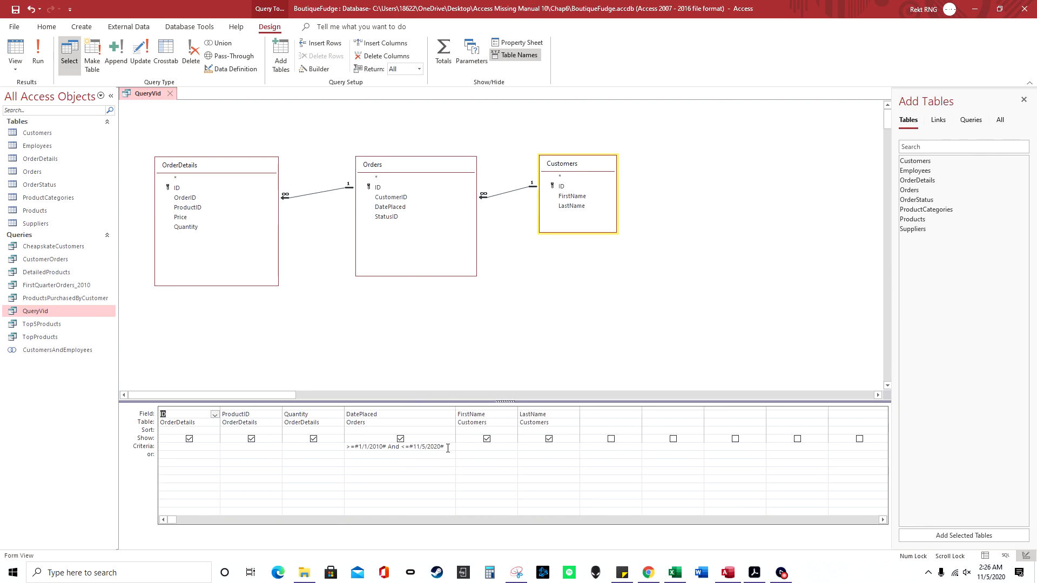
pyautogui.click(345, 423)
pyautogui.press('Up')
# Step: Open the Orders table, check the DatePlaced field's data type in Design View, and close the table
pyautogui.doubleClick(47, 173)
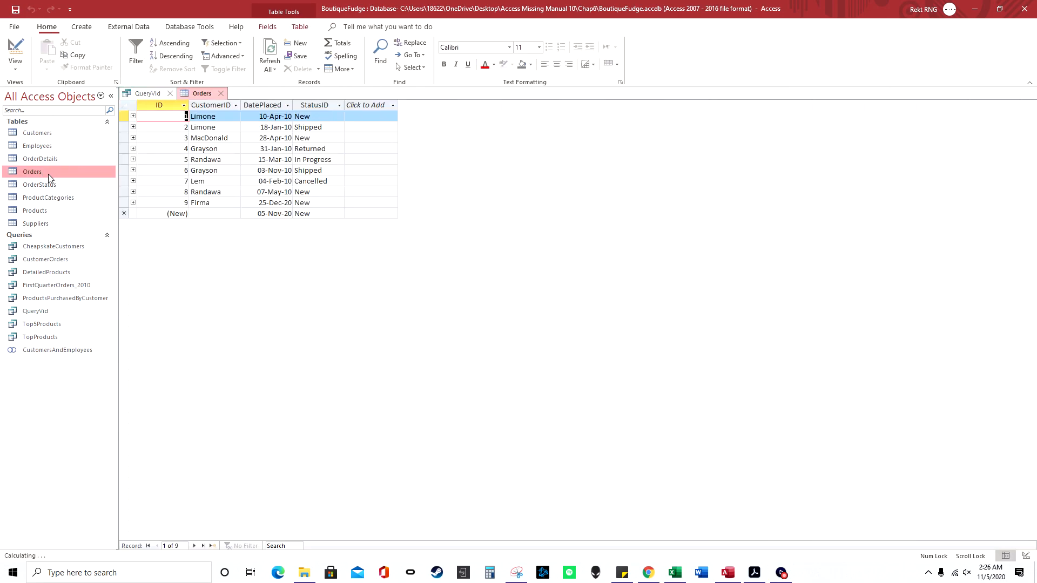
pyautogui.click(269, 108)
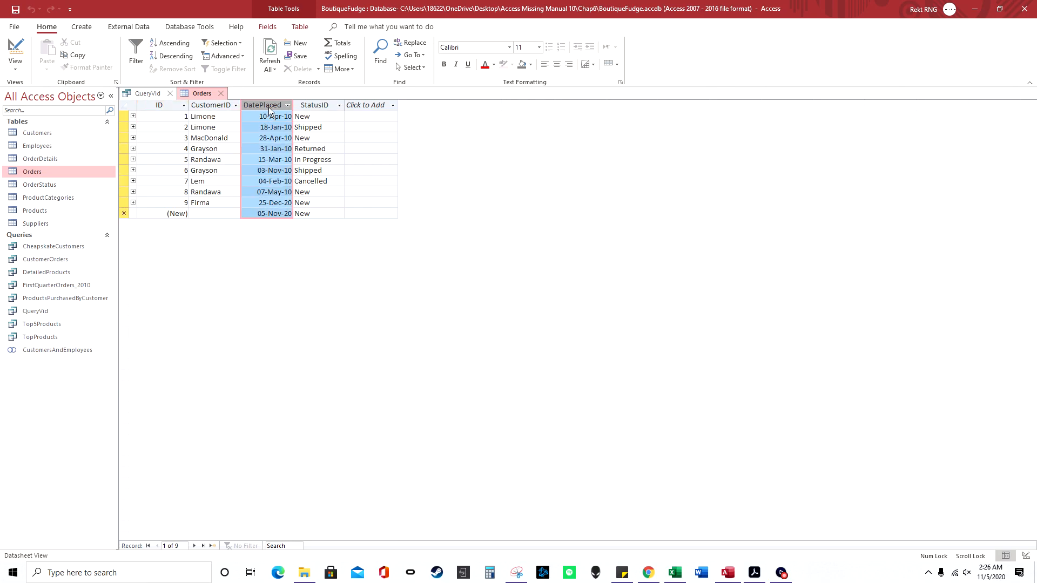
pyautogui.rightClick(201, 93)
pyautogui.click(254, 147)
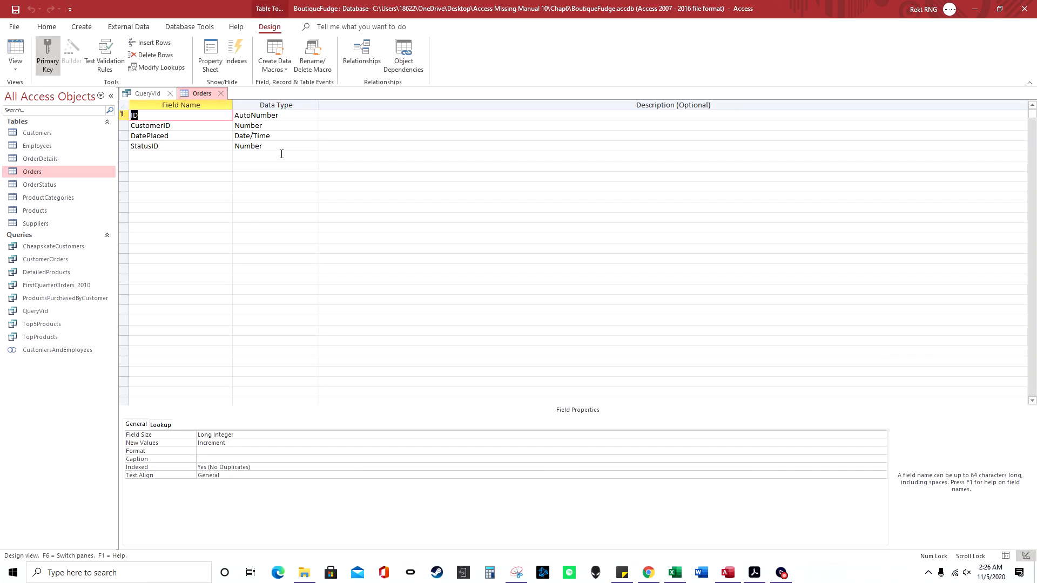
pyautogui.click(273, 139)
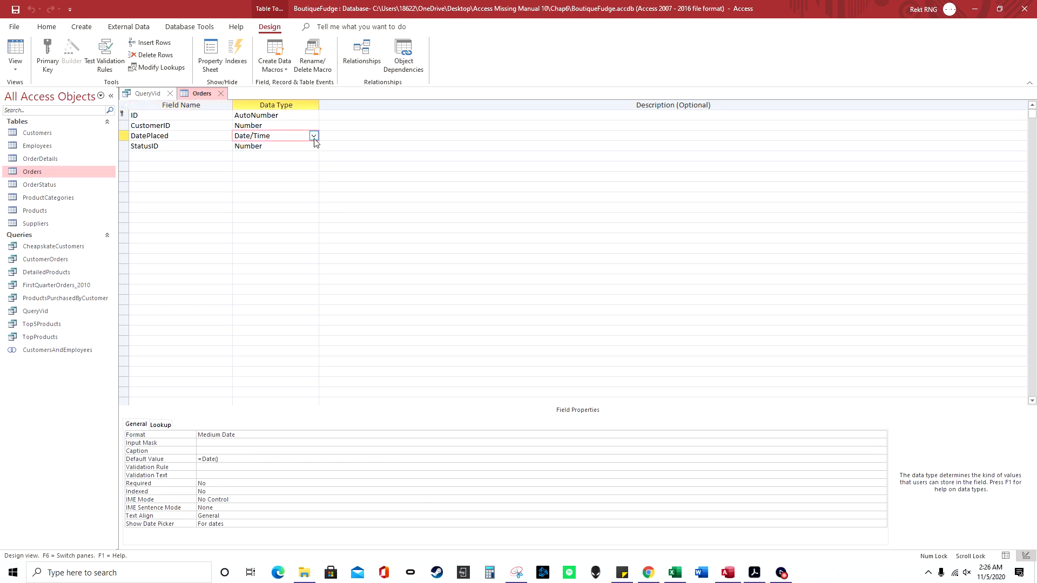
pyautogui.click(220, 94)
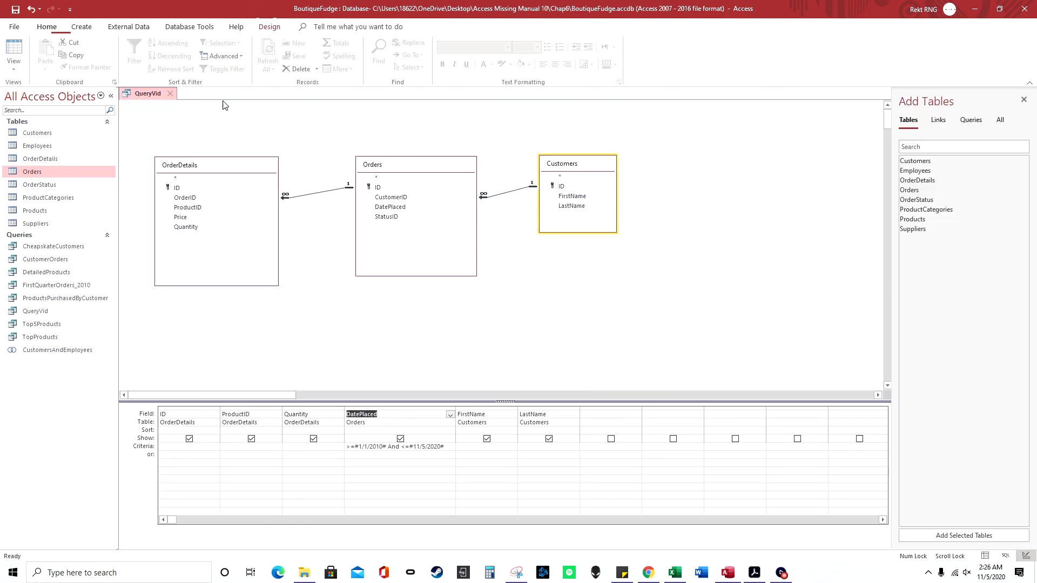
# Step: Examine the start date, And operator and end date in the DatePlaced column's criteria
pyautogui.click(354, 447)
pyautogui.moveTo(359, 447); pyautogui.dragTo(444, 450)
pyautogui.click(400, 447)
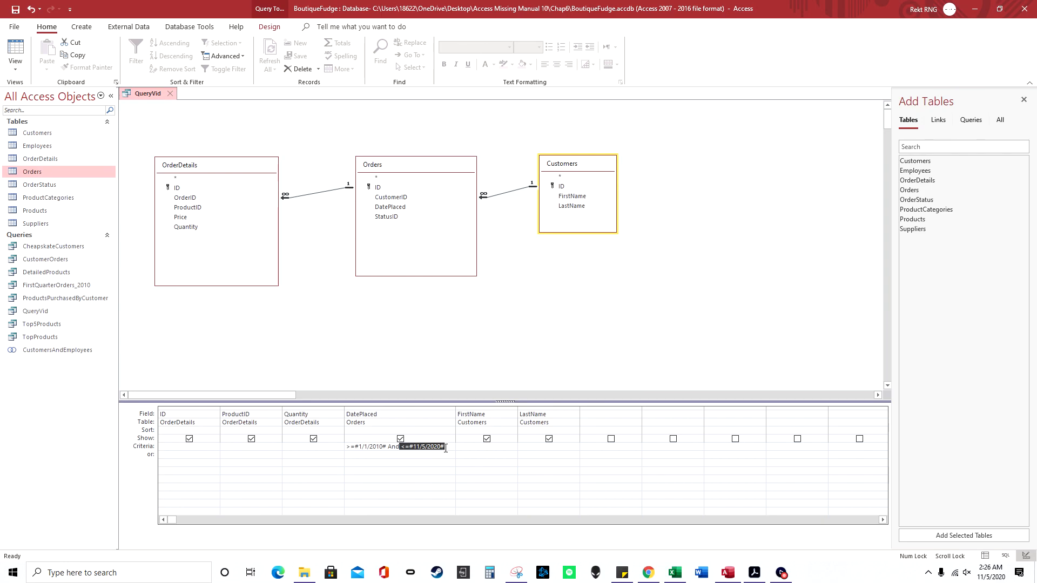
pyautogui.click(445, 447)
pyautogui.click(396, 447)
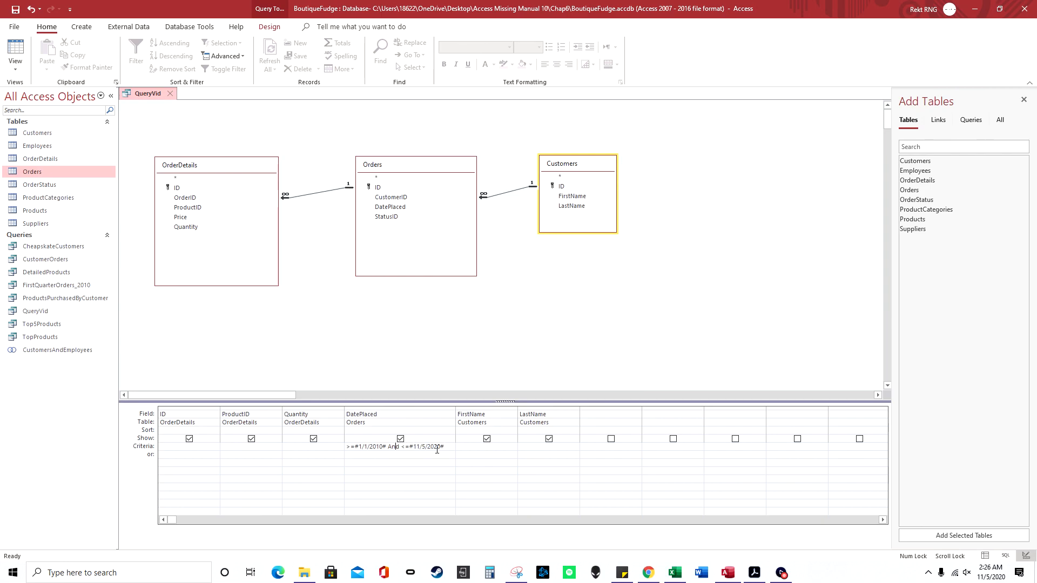
pyautogui.moveTo(359, 455); pyautogui.dragTo(349, 454)
pyautogui.click(370, 447)
pyautogui.click(367, 409)
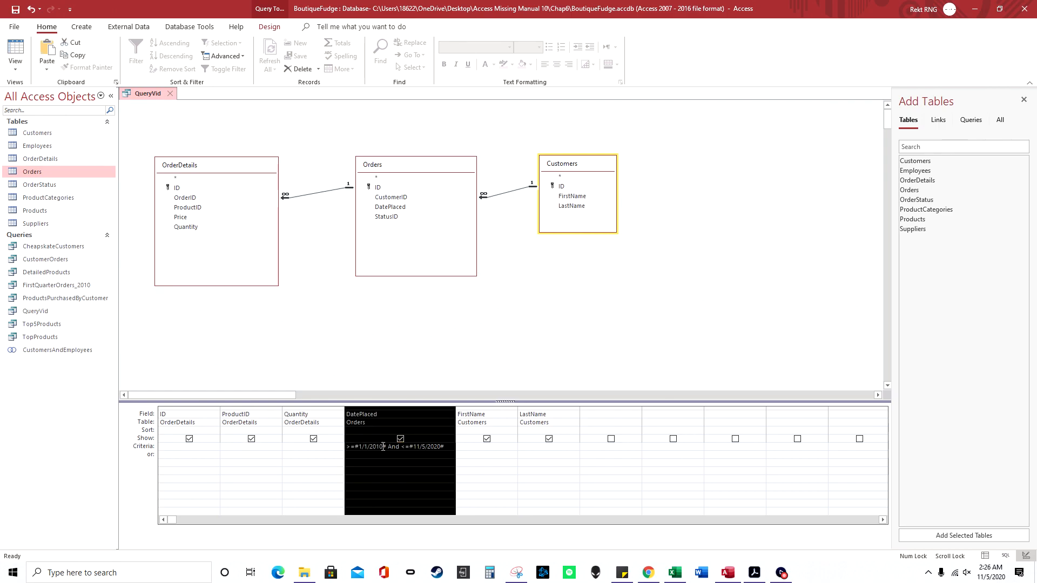
pyautogui.click(374, 447)
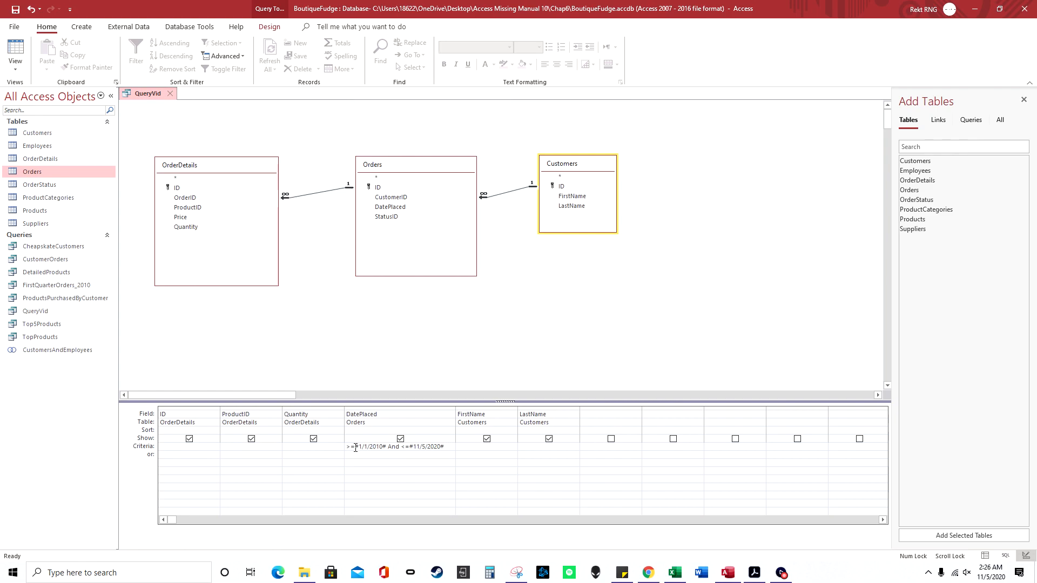
# Step: Delete the whole date range criteria from the DatePlaced column
pyautogui.moveTo(349, 446); pyautogui.dragTo(340, 446)
pyautogui.press('BackSpace')
pyautogui.moveTo(385, 446); pyautogui.dragTo(465, 457)
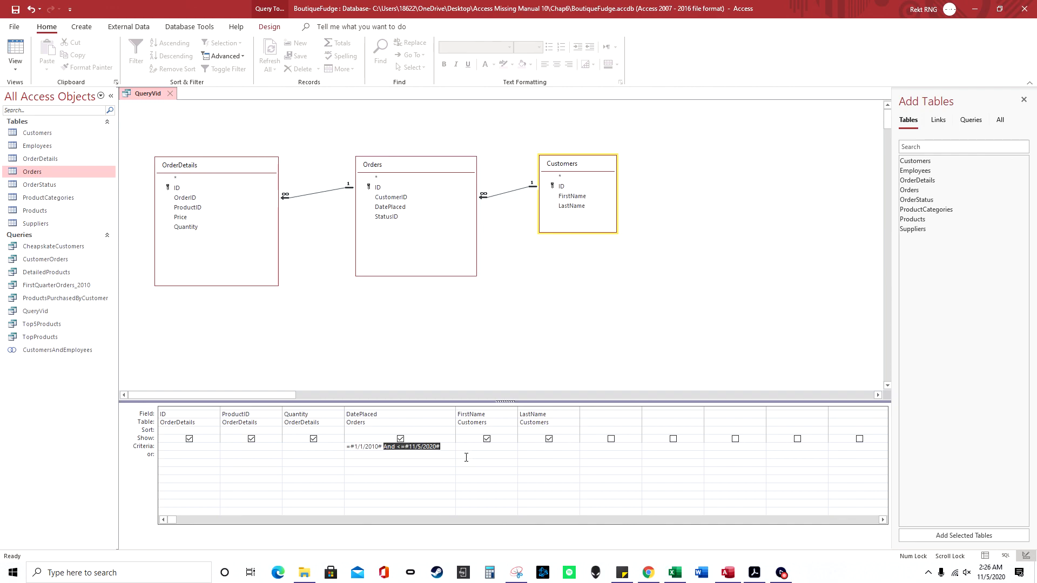
pyautogui.press('BackSpace')
pyautogui.moveTo(384, 446); pyautogui.dragTo(333, 447)
pyautogui.press('BackSpace')
# Step: Set the FirstName criteria to equal one customer's first name and show the query results in Datasheet View
pyautogui.click(460, 447)
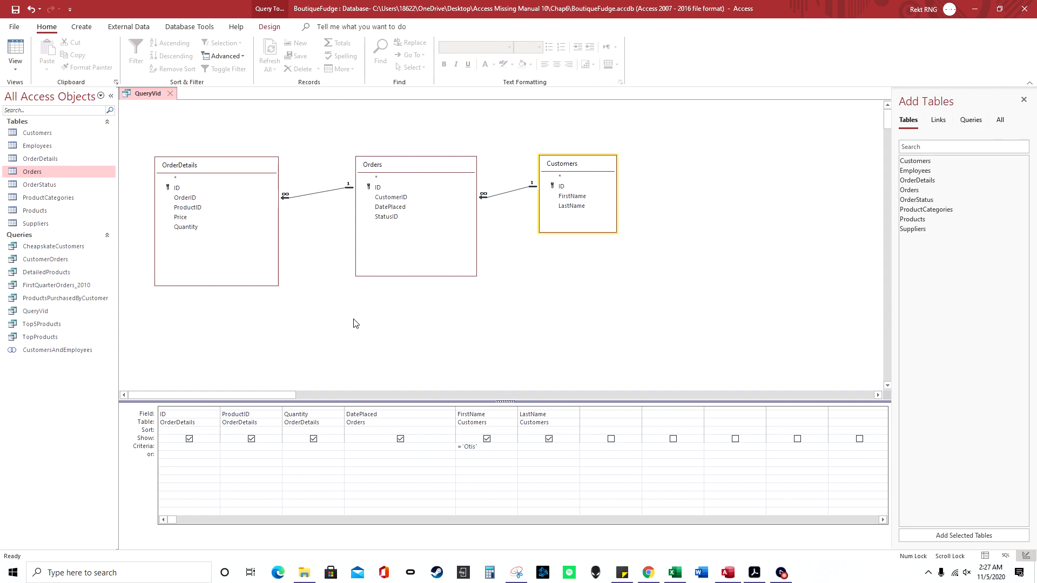
pyautogui.click(16, 64)
pyautogui.click(34, 88)
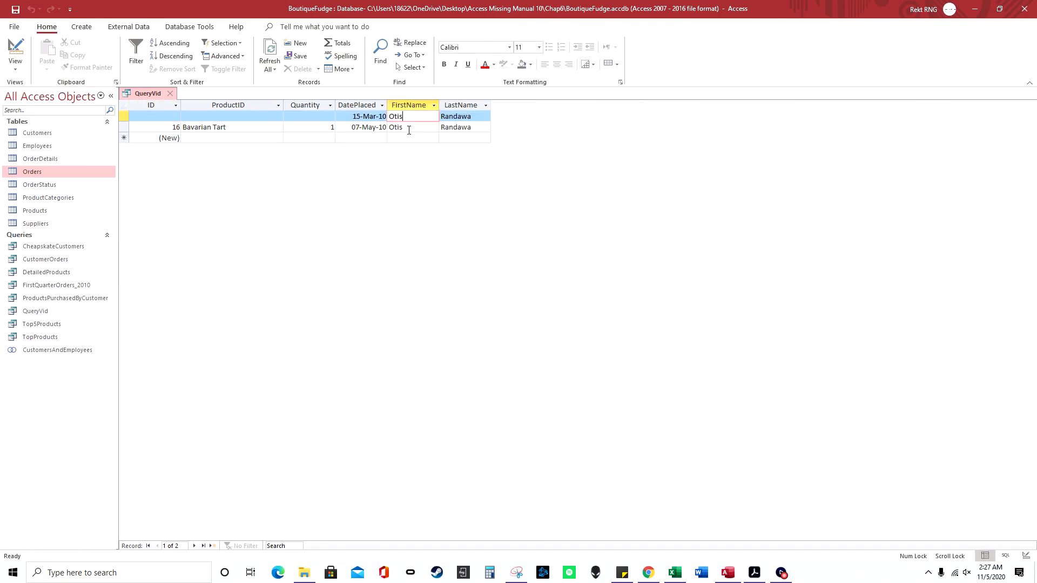
# Step: Delete the FirstName criteria in QueryVid's design and run the query
pyautogui.rightClick(139, 96)
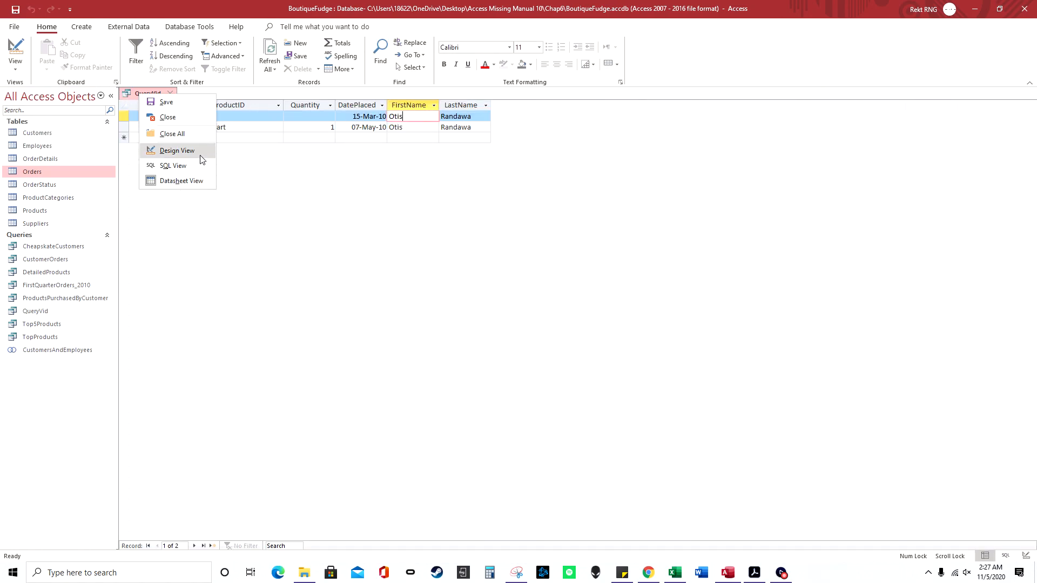
pyautogui.click(198, 154)
pyautogui.click(458, 446)
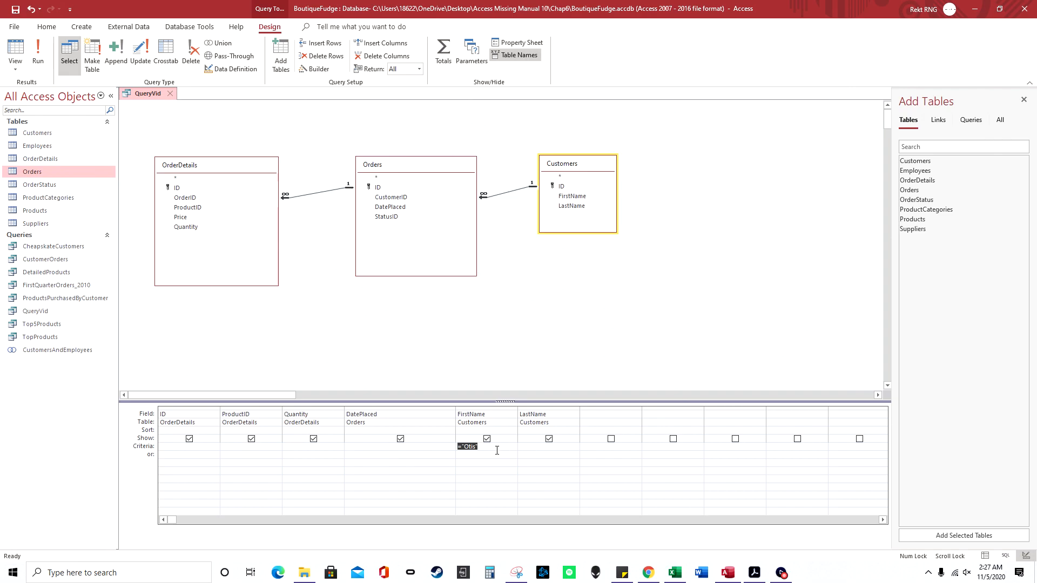
pyautogui.press('Delete')
pyautogui.click(38, 54)
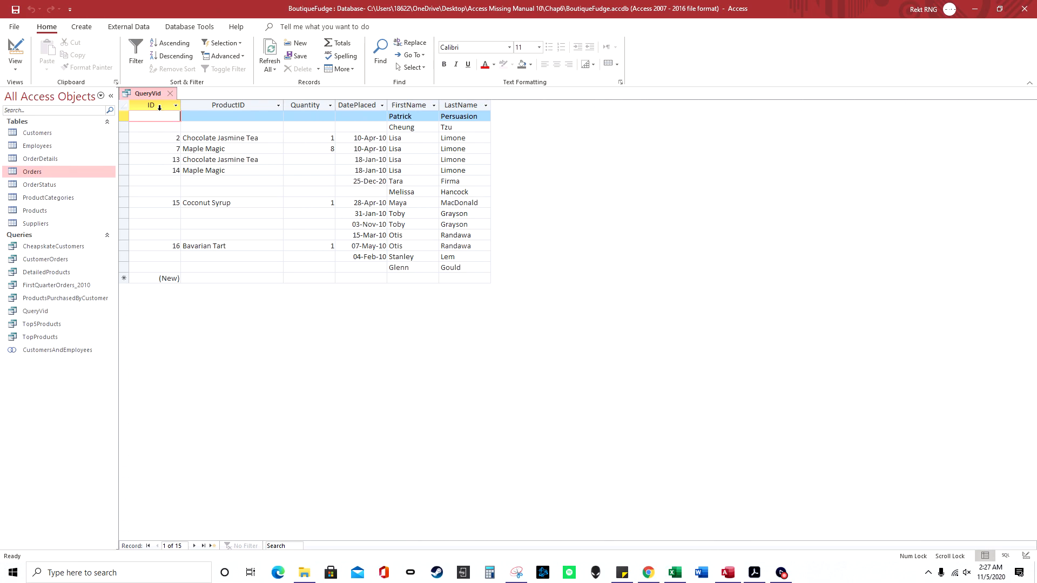
# Step: Set the Quantity criteria to >5 in QueryVid's design and run the query
pyautogui.rightClick(146, 93)
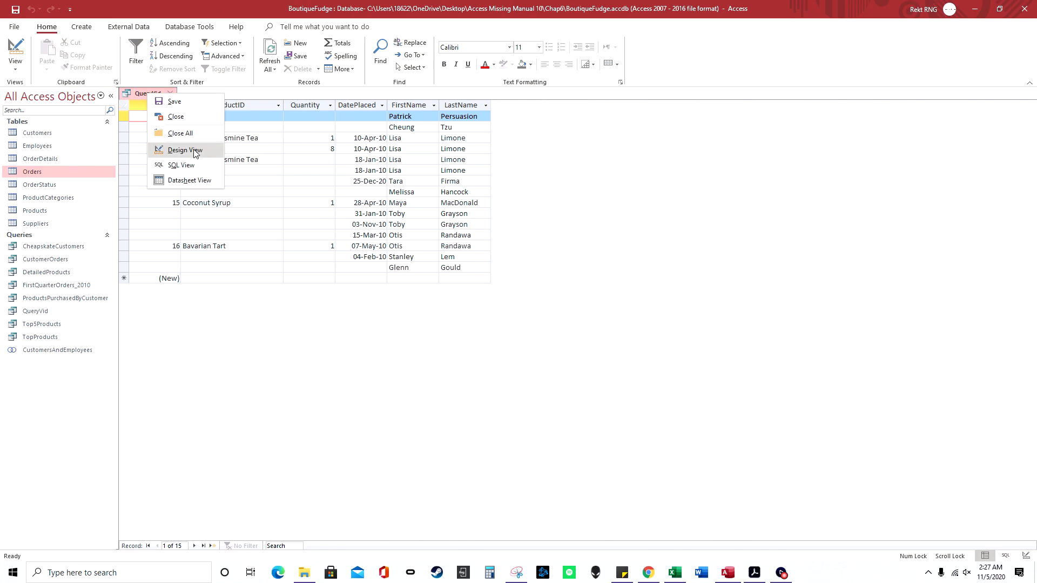
pyautogui.click(195, 152)
pyautogui.click(288, 444)
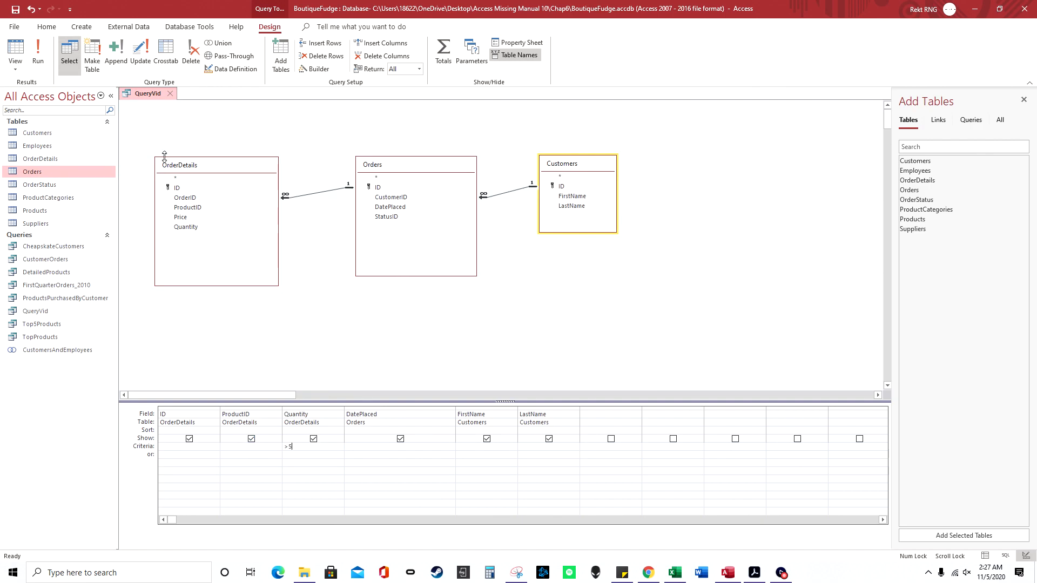
pyautogui.click(38, 54)
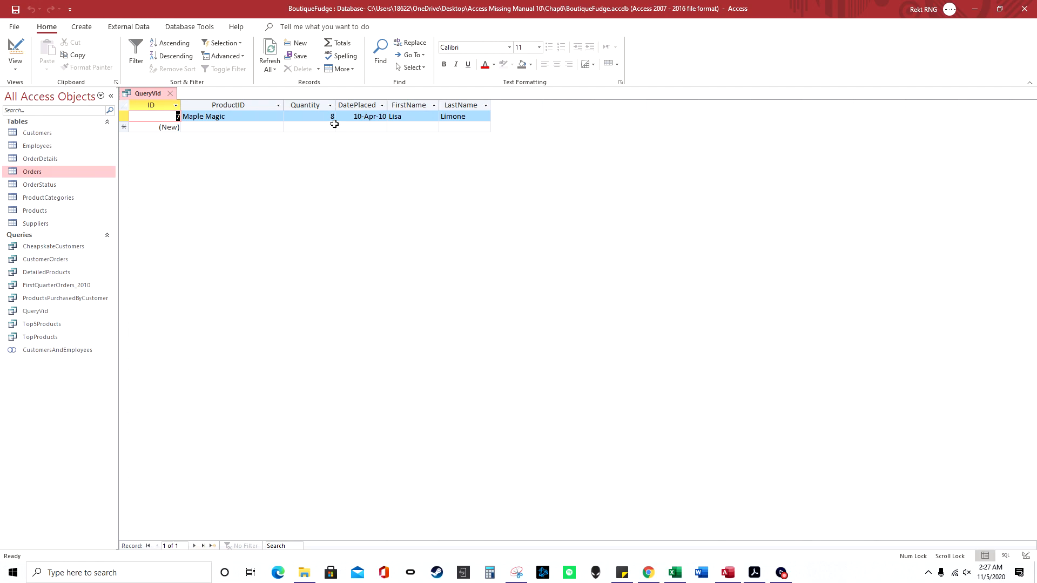
# Step: Return QueryVid to Design View and close the query
pyautogui.rightClick(148, 93)
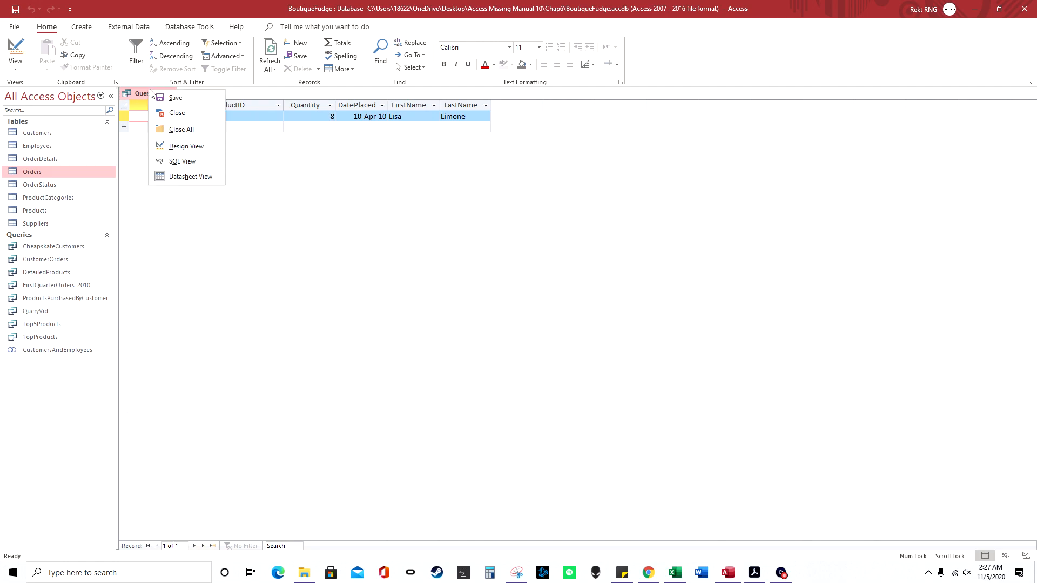
pyautogui.click(172, 143)
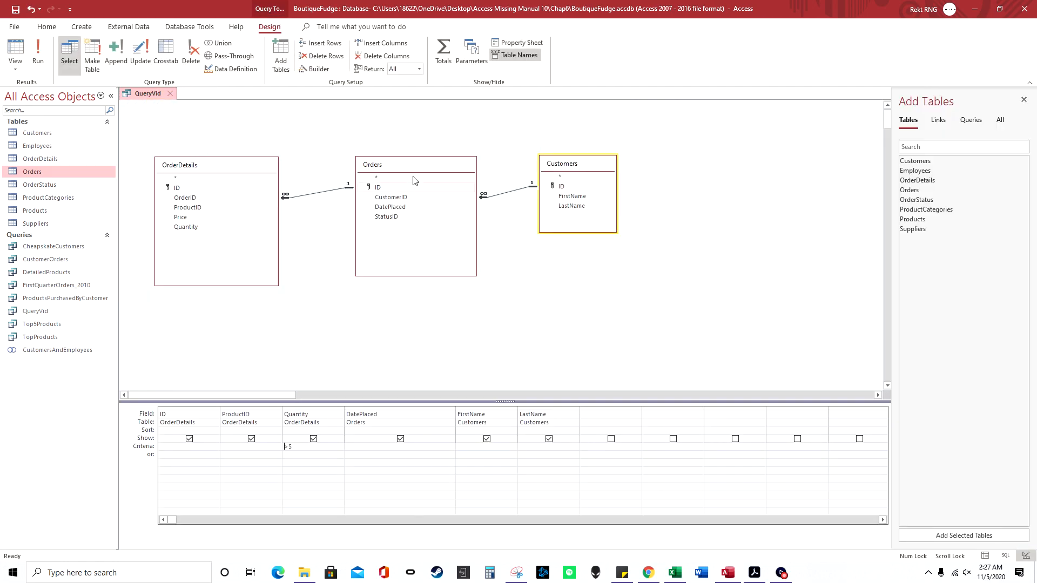
pyautogui.click(170, 93)
pyautogui.click(522, 318)
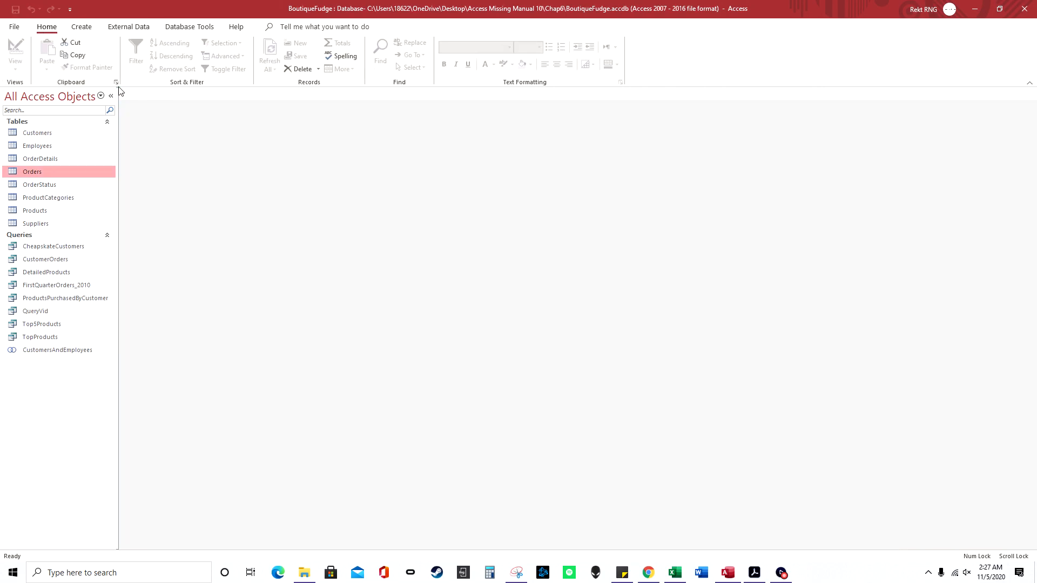
# Step: Create a new blank query in Design View, then hide and redisplay the list of tables to add
pyautogui.click(82, 27)
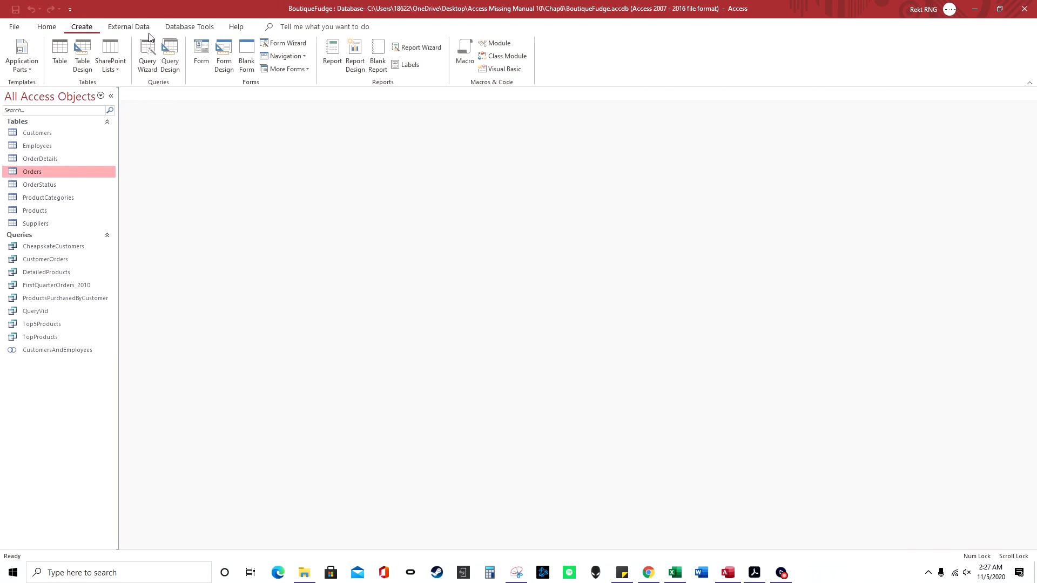
pyautogui.click(178, 62)
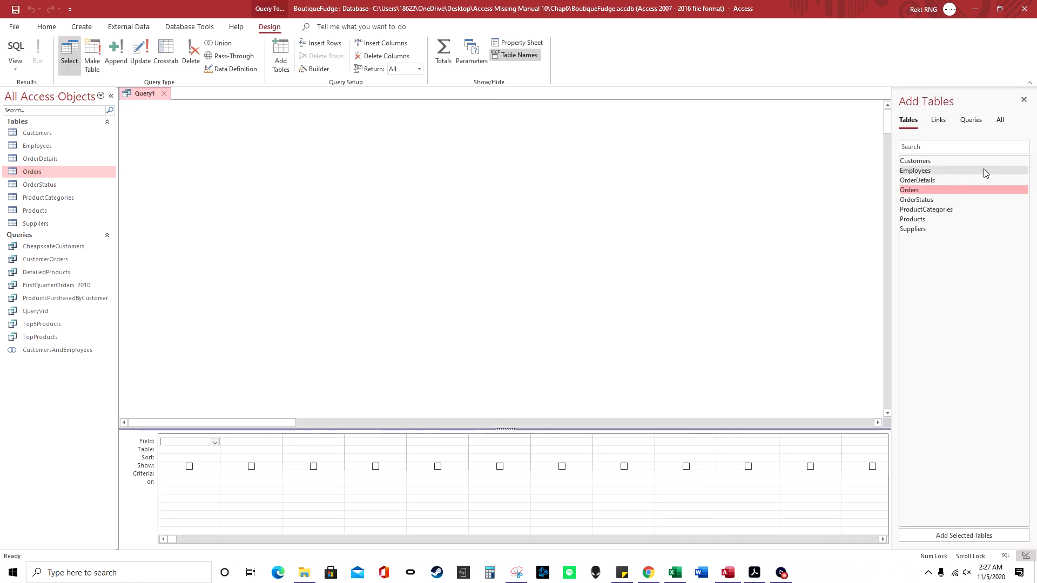
pyautogui.click(1024, 101)
pyautogui.rightClick(665, 231)
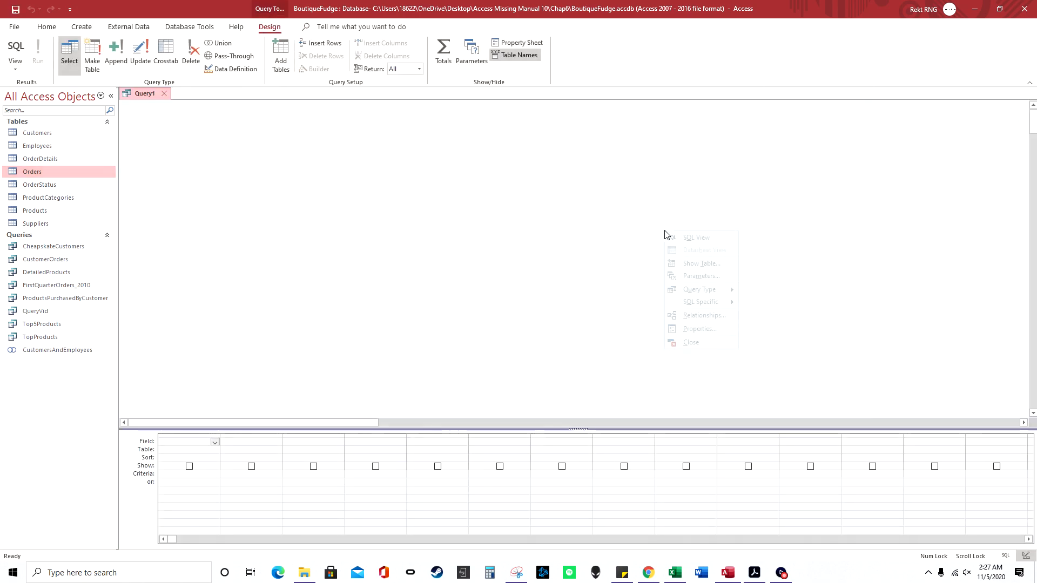
pyautogui.click(702, 264)
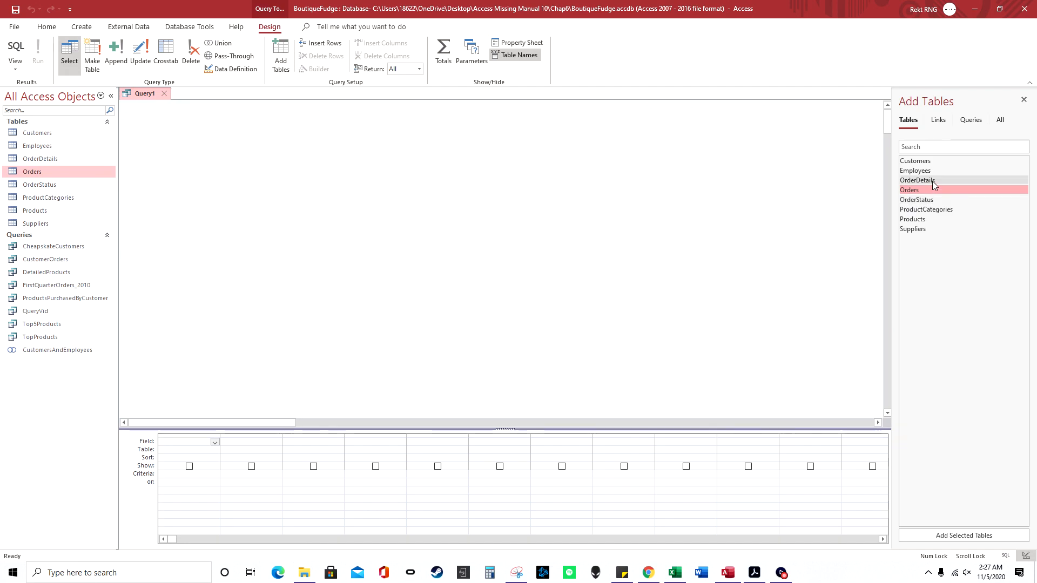
# Step: Add the Customers and Orders tables to the new query and arrange them side by side with their join line visible
pyautogui.click(934, 162)
pyautogui.doubleClick(934, 161)
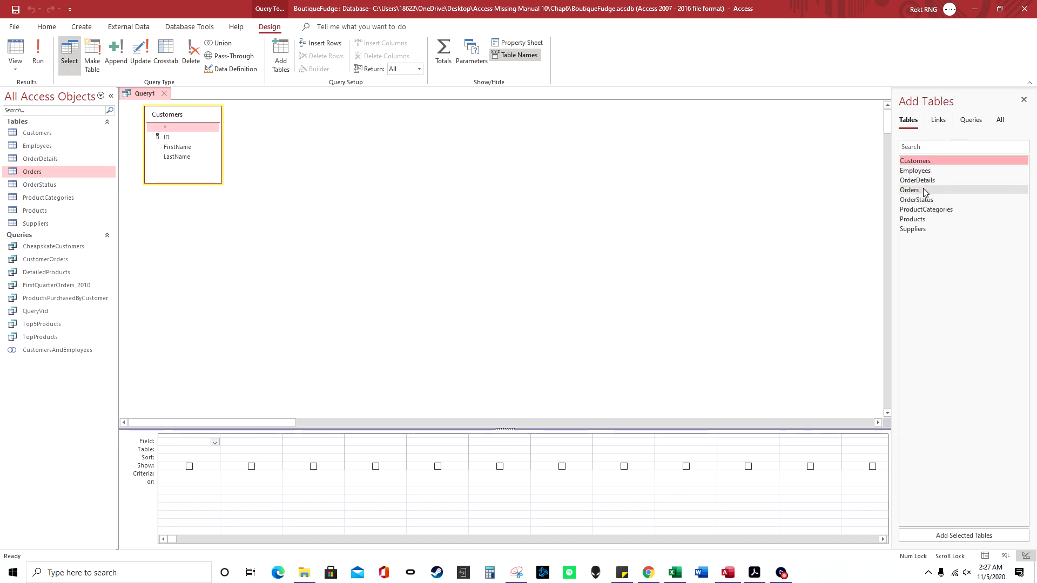
pyautogui.doubleClick(924, 192)
pyautogui.moveTo(272, 115); pyautogui.dragTo(394, 115)
pyautogui.moveTo(189, 114); pyautogui.dragTo(258, 121)
pyautogui.moveTo(424, 119); pyautogui.dragTo(392, 124)
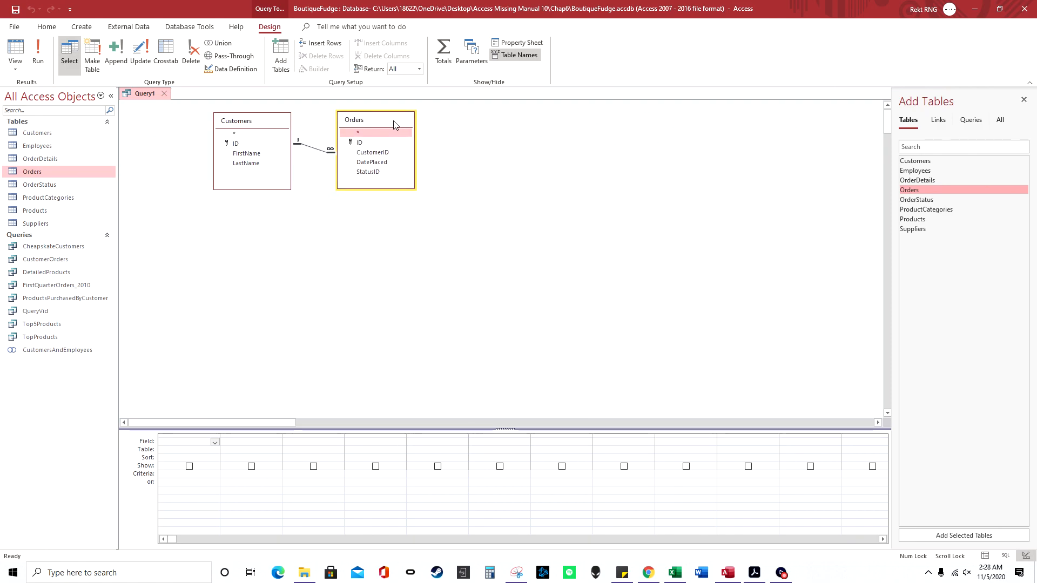
# Step: Open the Customers and Orders tables to review their records, and return to the new query's design
pyautogui.doubleClick(52, 135)
pyautogui.doubleClick(47, 171)
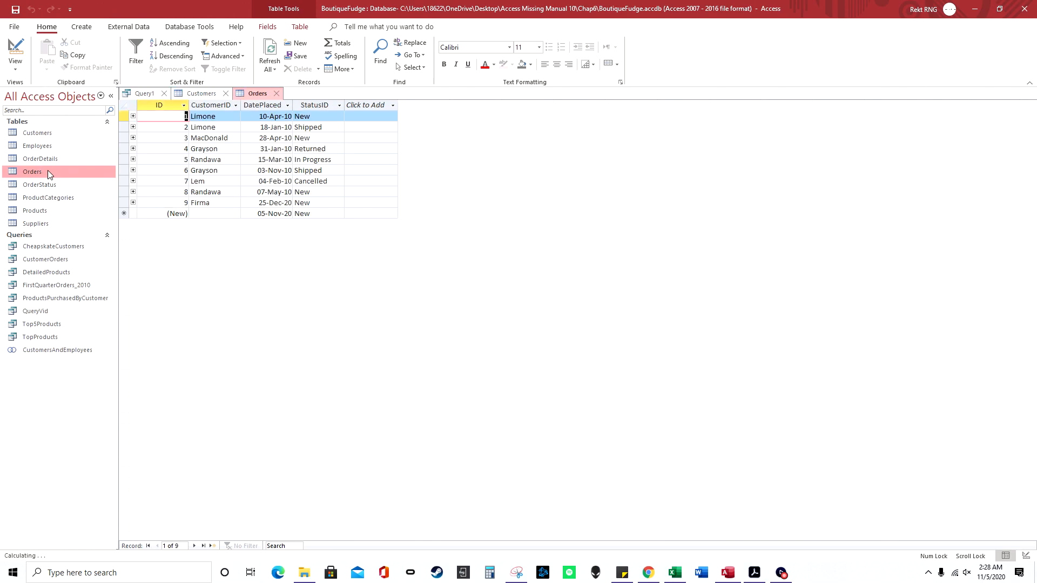
pyautogui.click(204, 98)
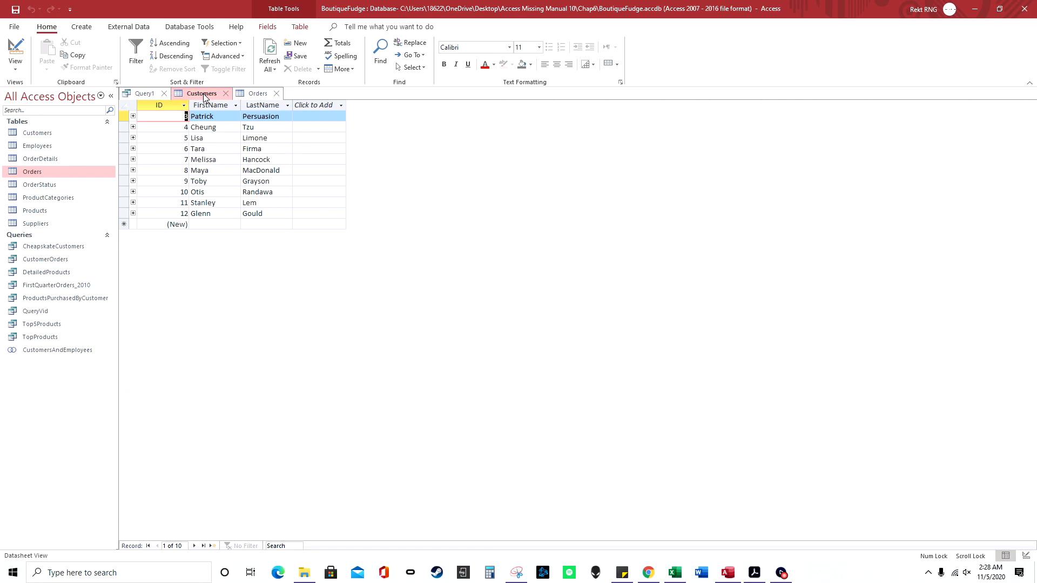
pyautogui.click(144, 93)
pyautogui.click(378, 120)
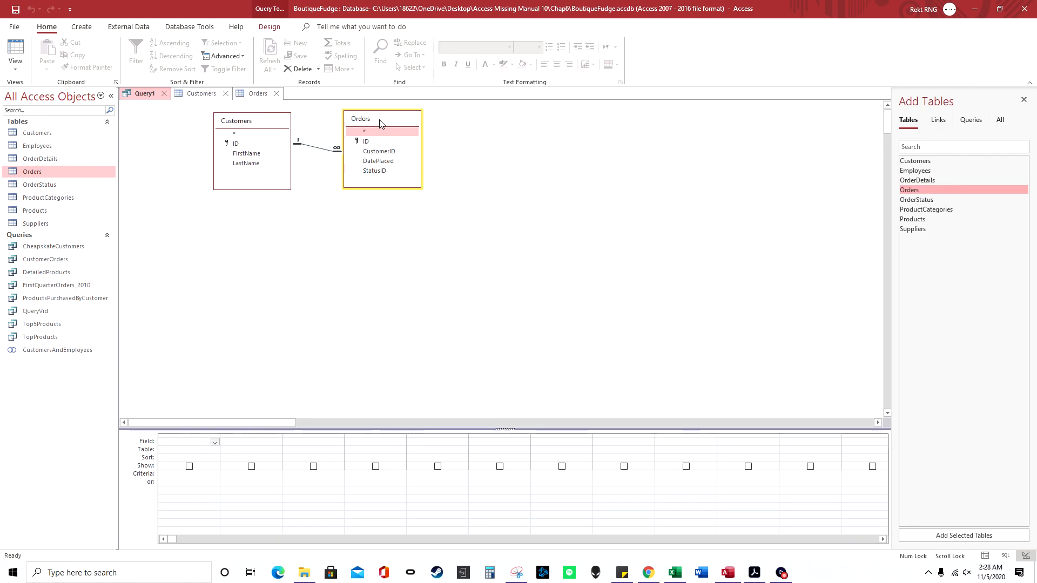
# Step: Add FirstName, LastName and ID from Customers and CustomerID from Orders to the query's design grid
pyautogui.doubleClick(270, 155)
pyautogui.doubleClick(262, 164)
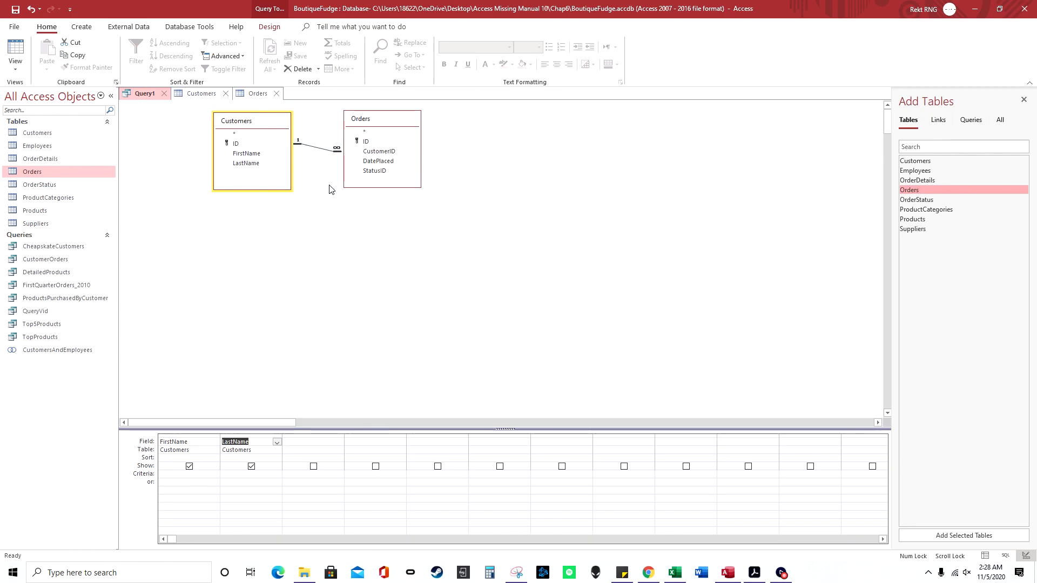
pyautogui.click(339, 442)
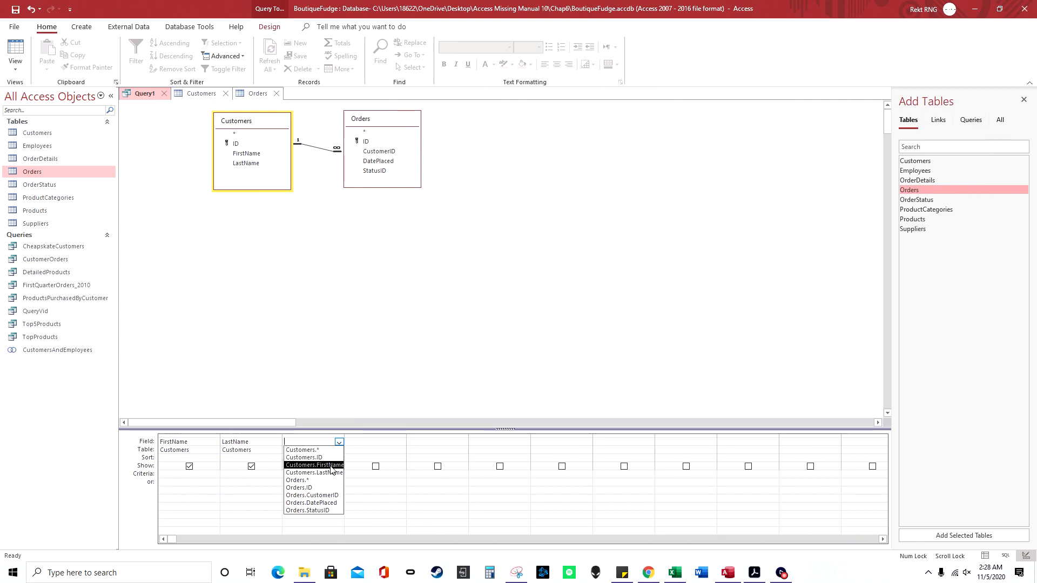
pyautogui.click(353, 286)
pyautogui.click(386, 152)
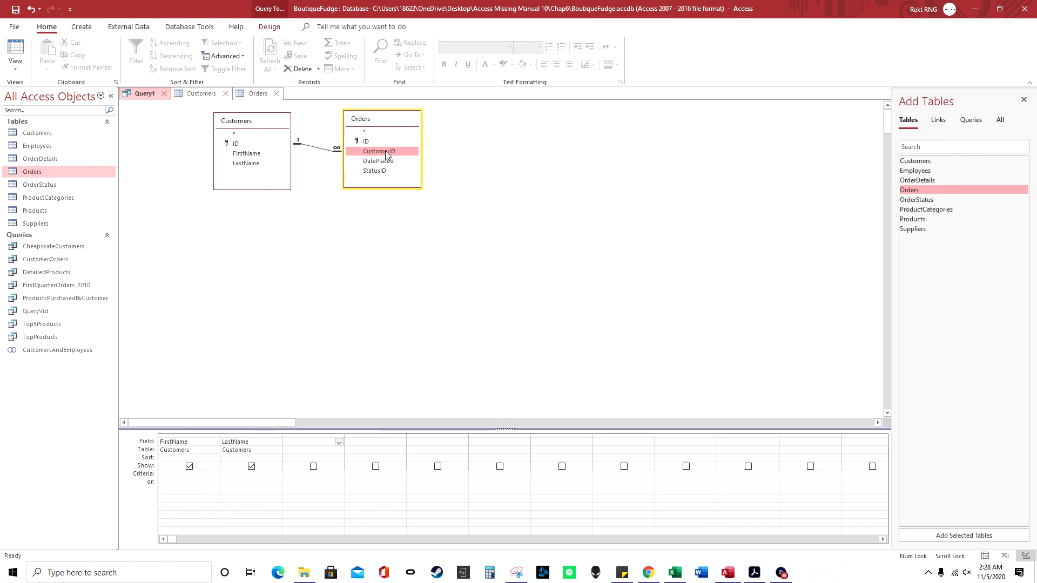
pyautogui.doubleClick(248, 143)
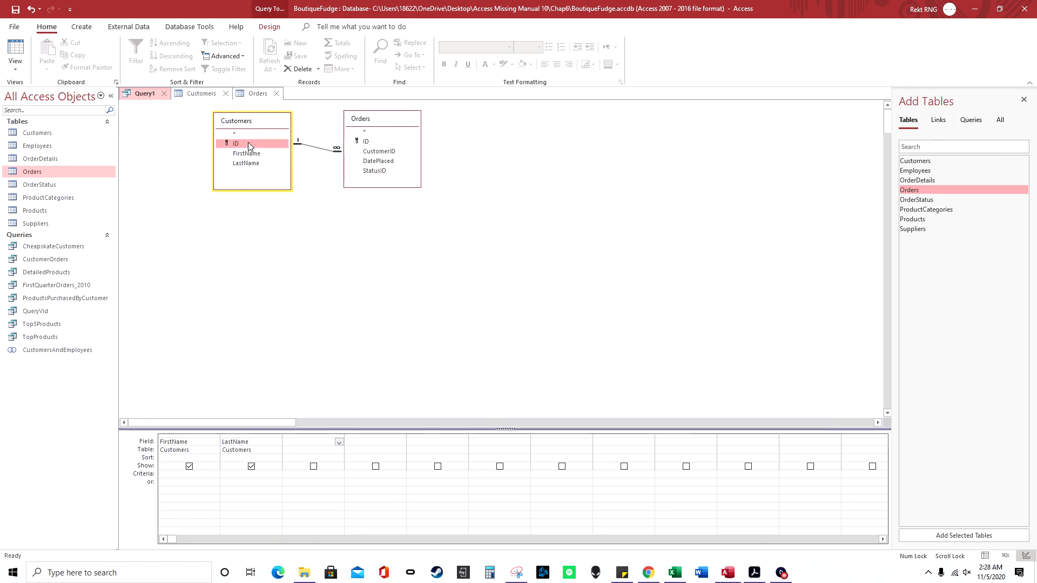
pyautogui.doubleClick(388, 152)
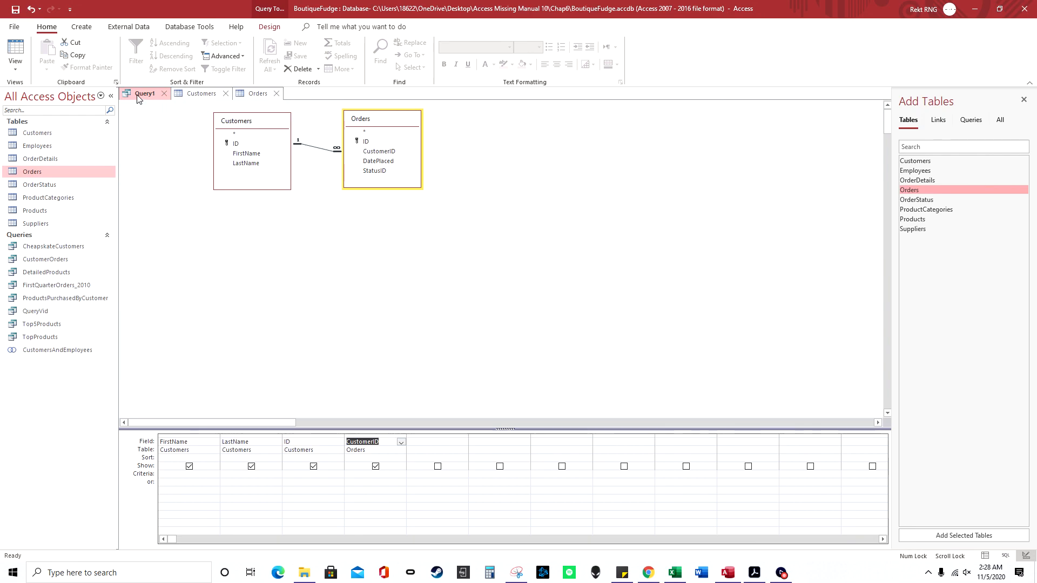
# Step: Show Query1's results in Datasheet View and compare them with the records in the Customers and Orders tables
pyautogui.click(15, 65)
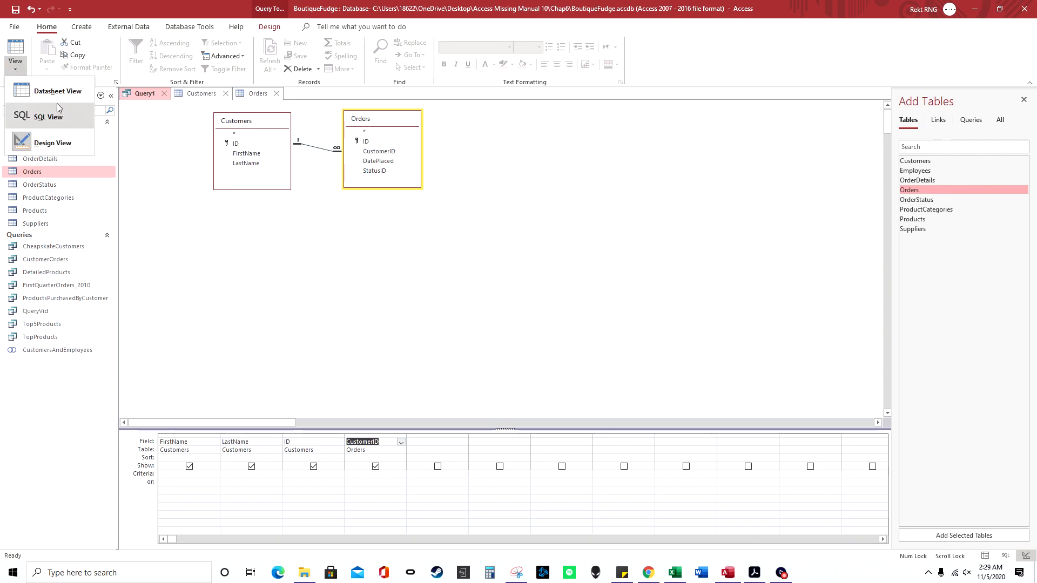
pyautogui.click(46, 88)
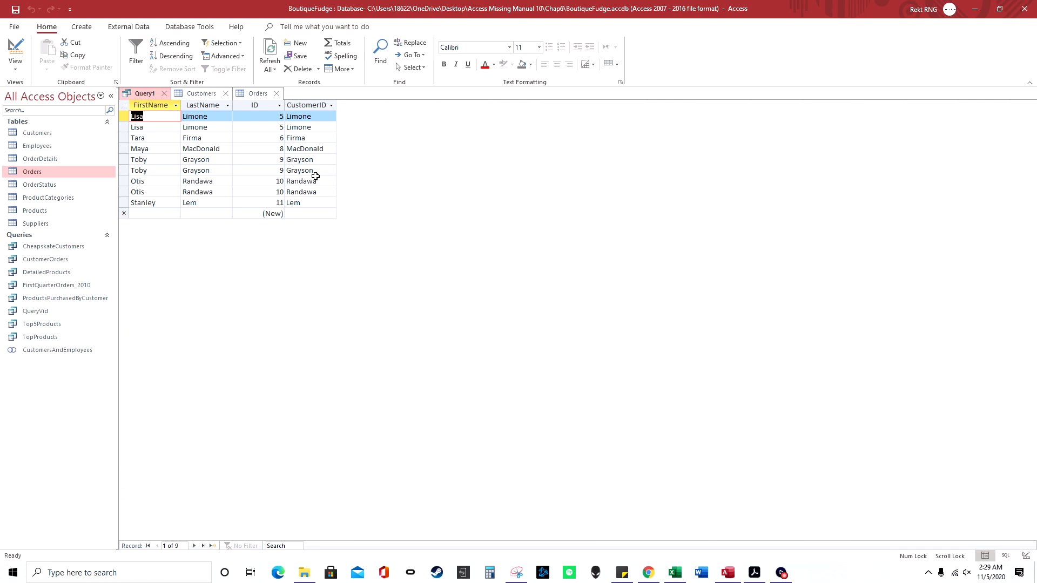
pyautogui.click(198, 95)
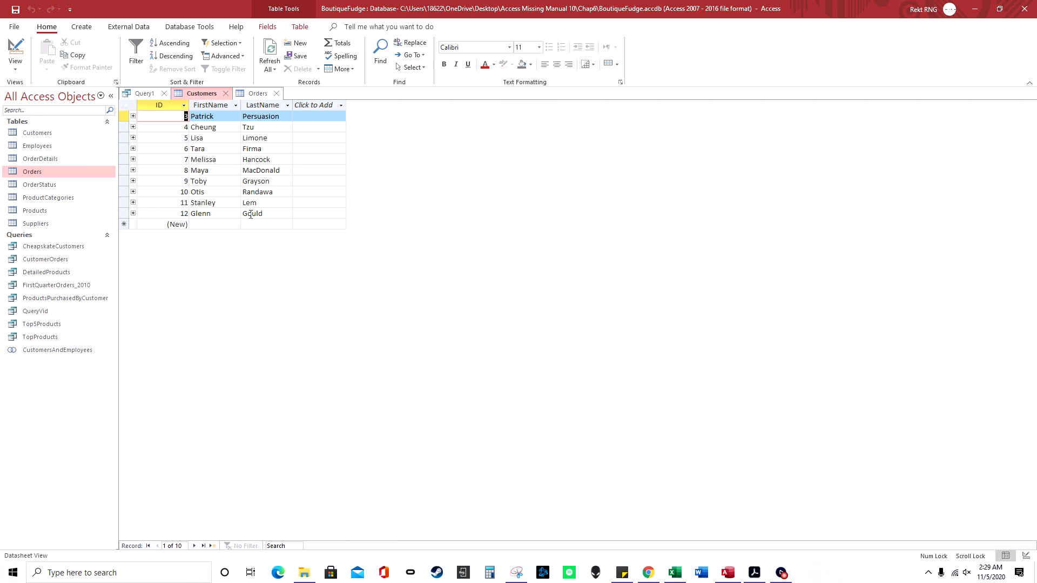
pyautogui.click(257, 95)
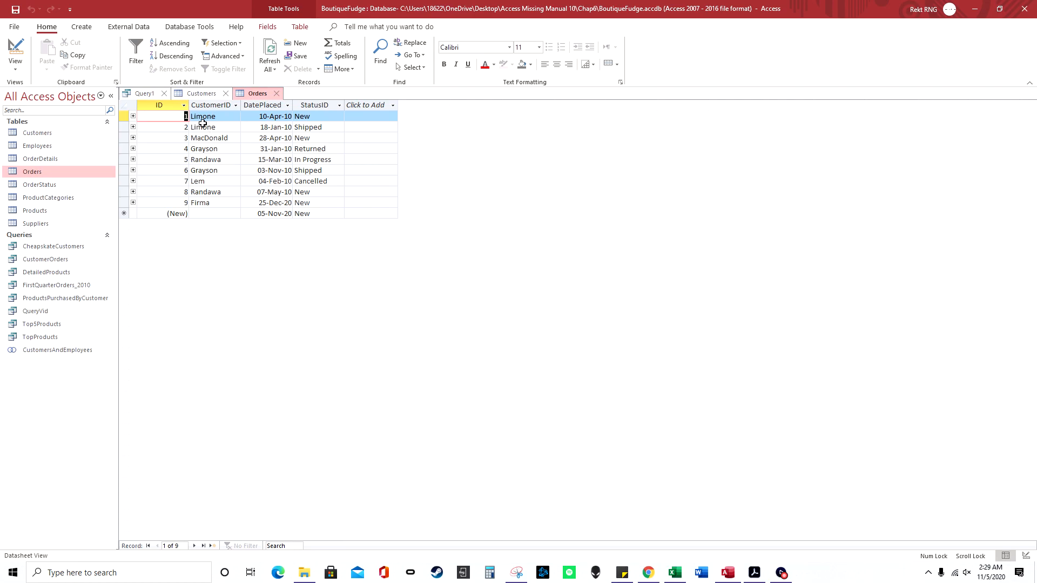
pyautogui.hotkey('ctrl', 'F6')
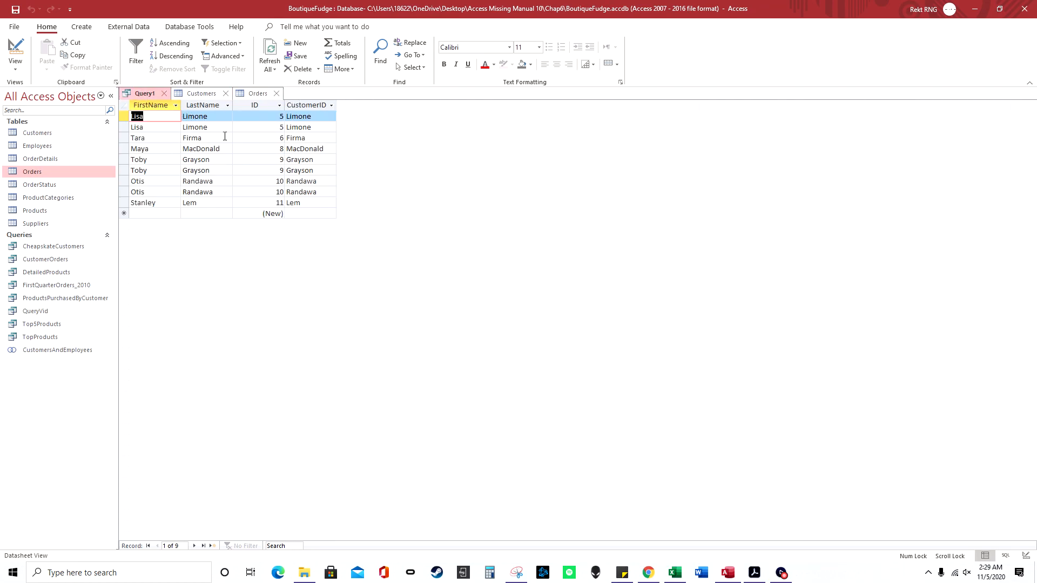
# Step: Change the Customers–Orders join in Query1's design to include all records from Customers and only matching records from Orders
pyautogui.rightClick(148, 93)
pyautogui.click(189, 149)
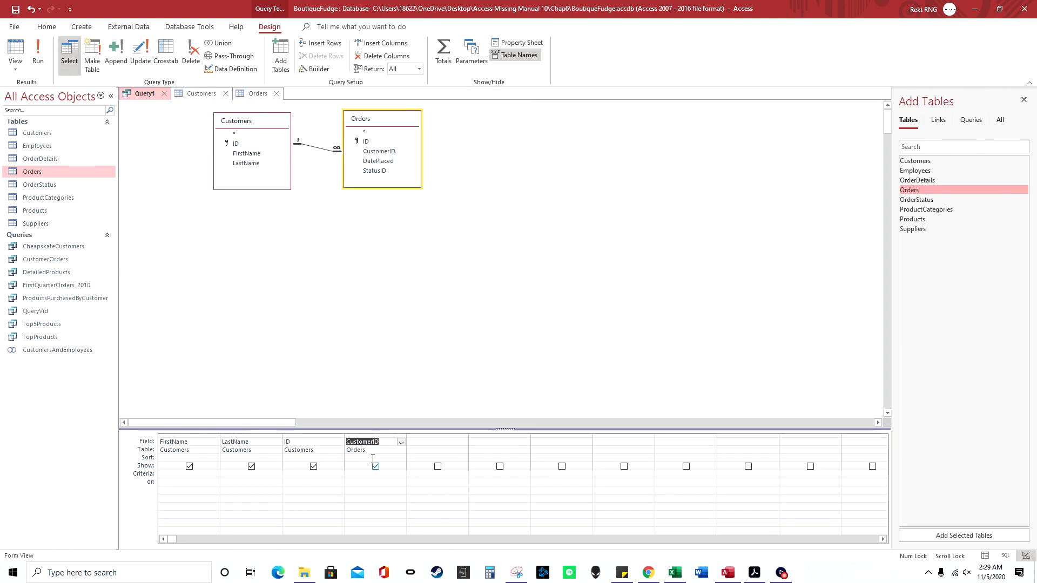
pyautogui.click(321, 150)
pyautogui.doubleClick(331, 152)
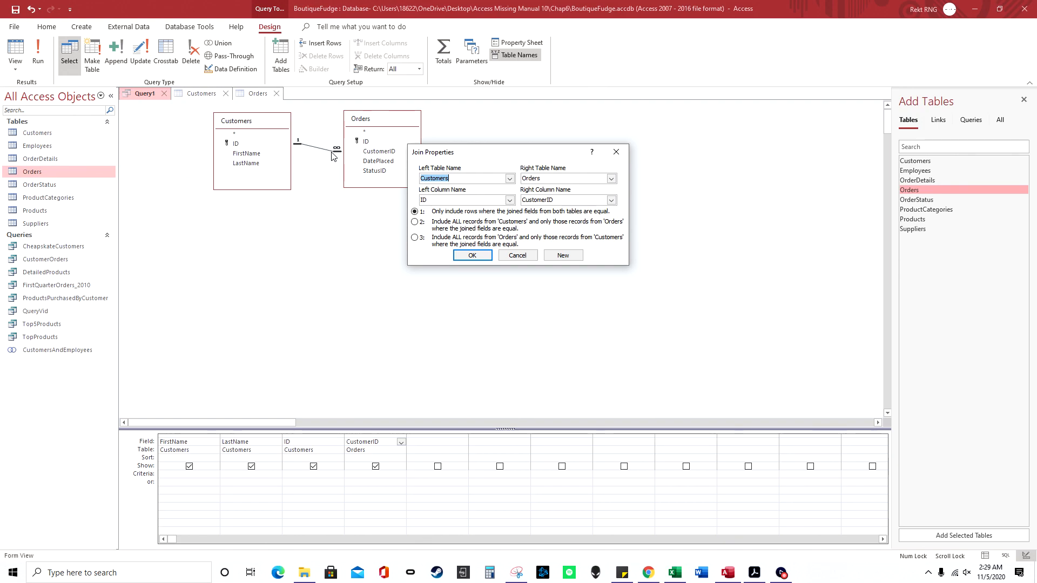
pyautogui.click(414, 222)
pyautogui.click(472, 256)
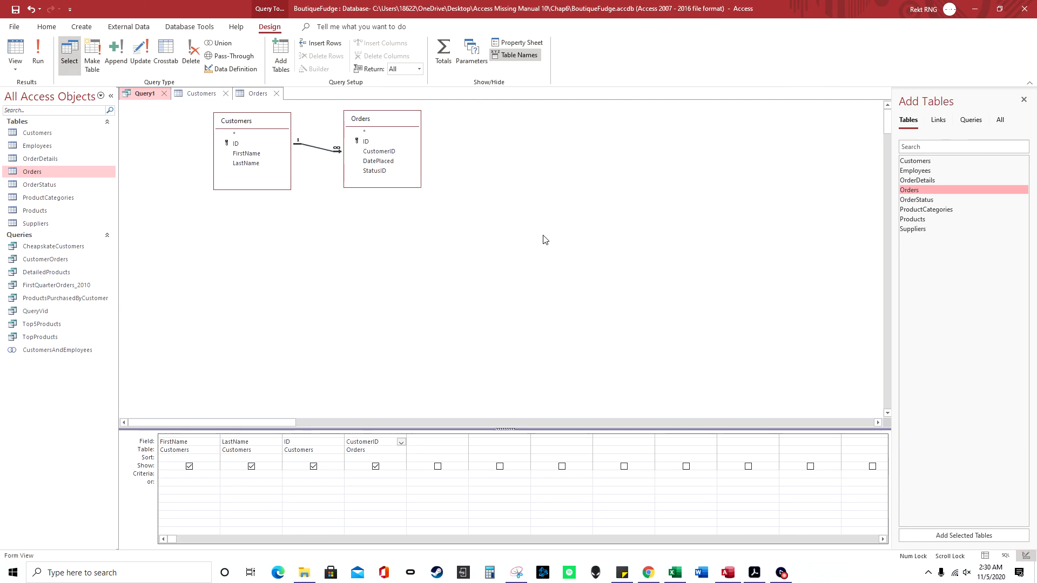
# Step: Run Query1 with the changed join and compare its CustomerID column with the records in the Orders table
pyautogui.click(37, 57)
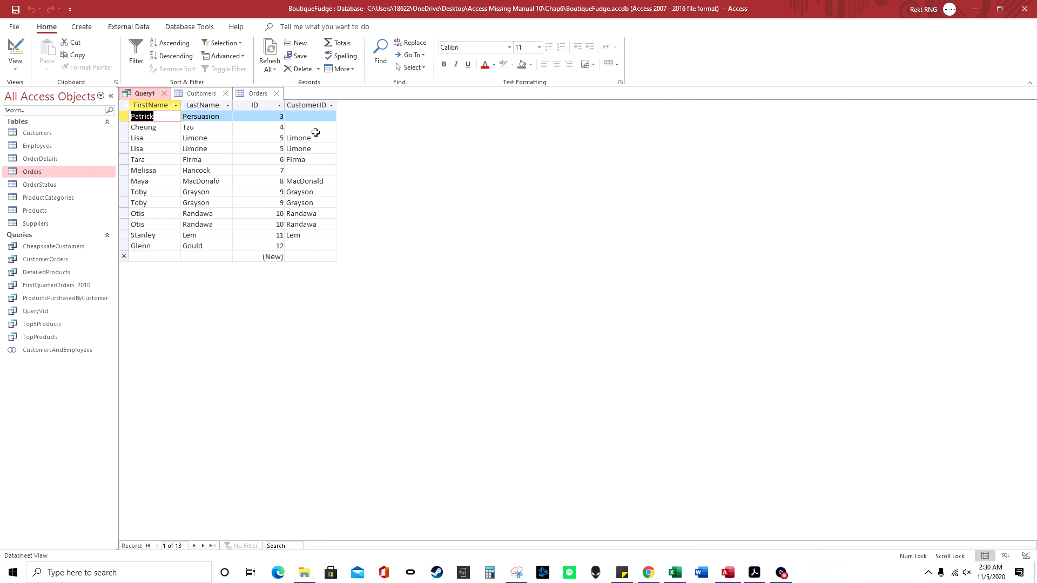
pyautogui.click(252, 97)
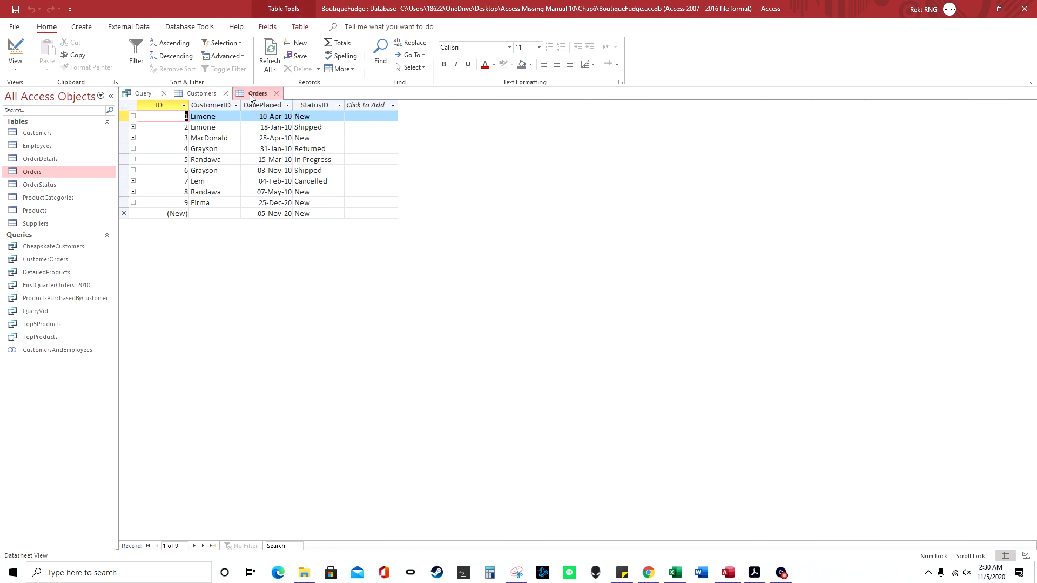
pyautogui.click(142, 94)
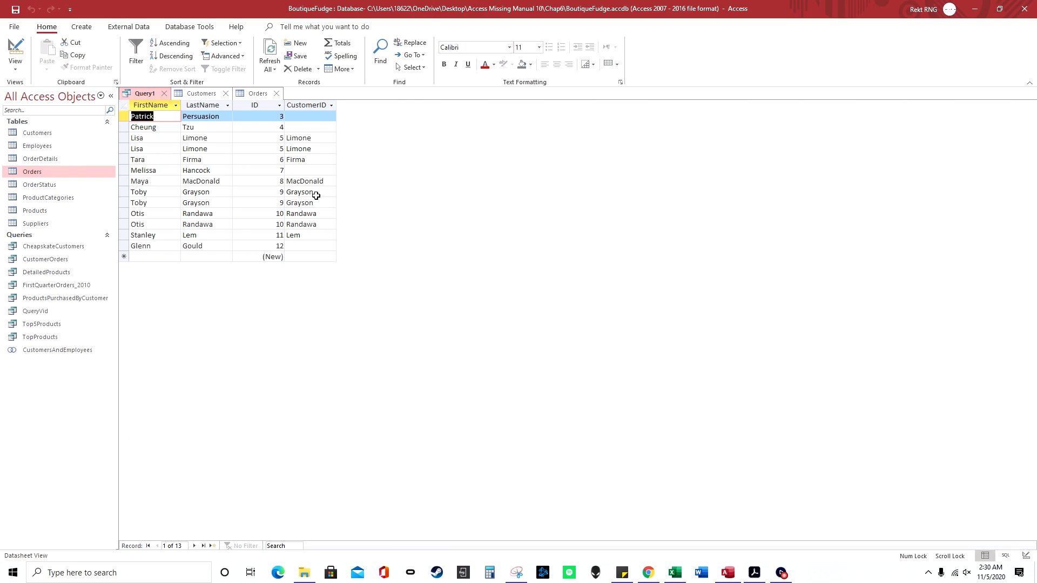
pyautogui.click(250, 98)
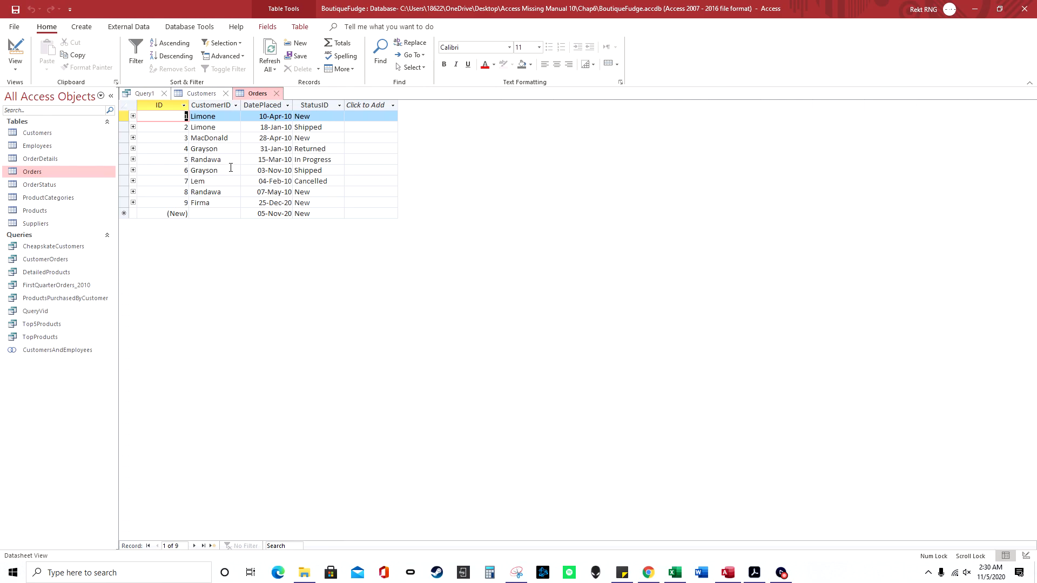
# Step: Compare Query1's results with the records in the Orders and Customers tables
pyautogui.click(149, 94)
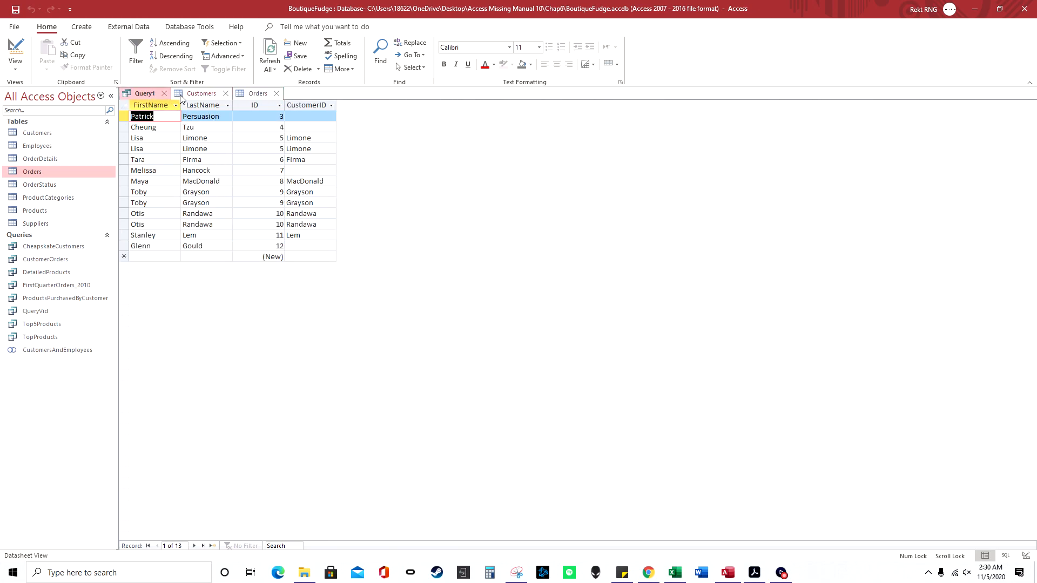
pyautogui.click(253, 96)
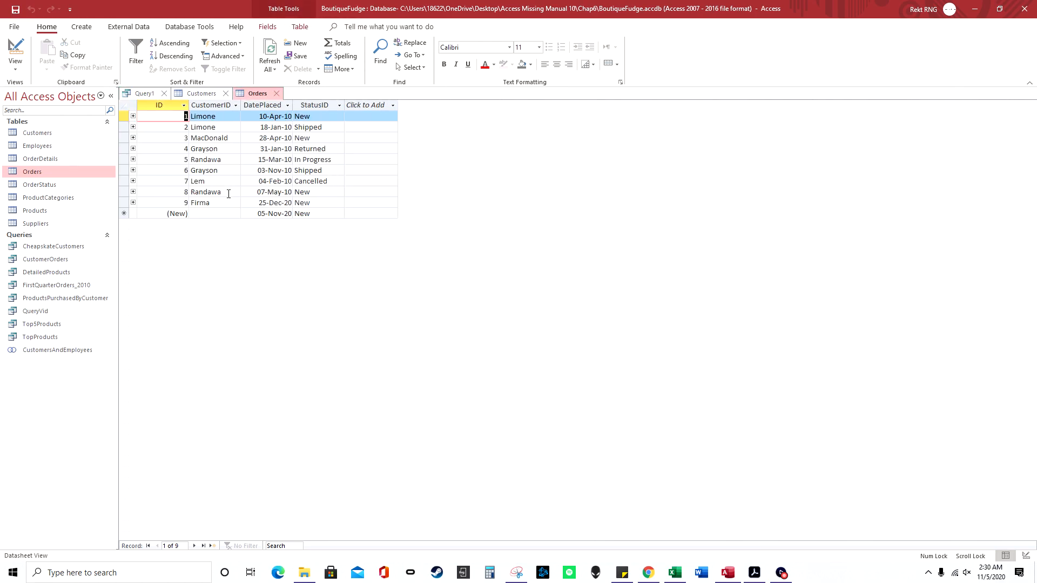
pyautogui.click(198, 93)
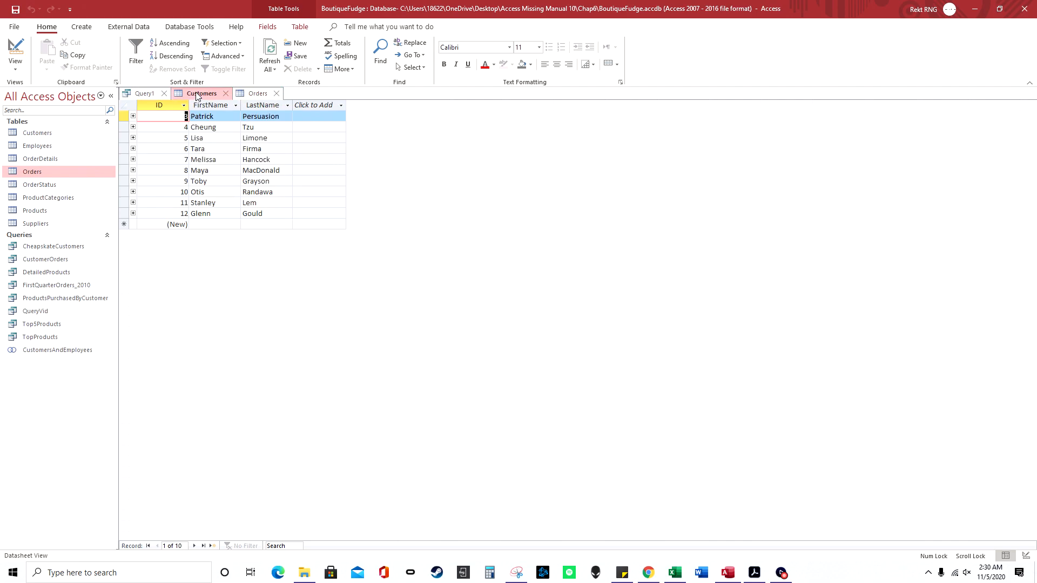
# Step: Return Query1 to Design View and review the Customers–Orders join options, keeping all Customers records with only matching Orders records
pyautogui.click(145, 93)
pyautogui.rightClick(147, 95)
pyautogui.click(181, 153)
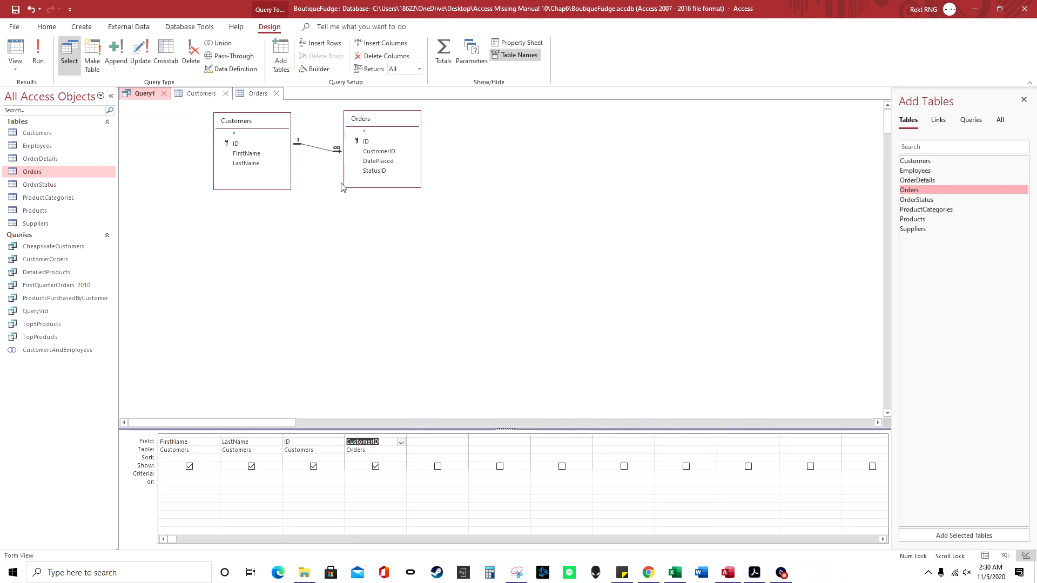
pyautogui.rightClick(319, 150)
pyautogui.click(309, 147)
pyautogui.click(314, 148)
pyautogui.rightClick(316, 151)
pyautogui.click(341, 156)
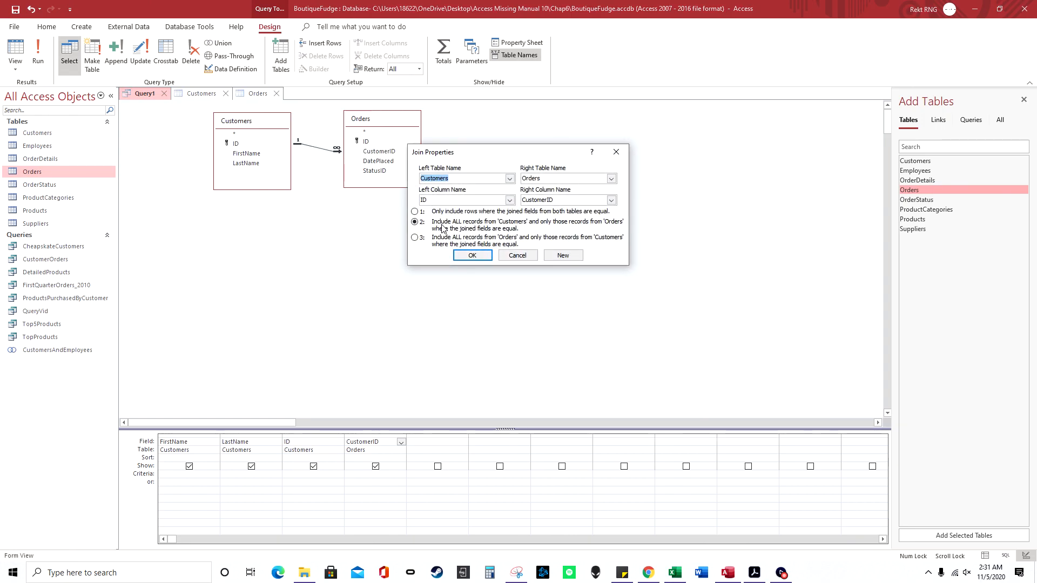
pyautogui.click(417, 212)
pyautogui.click(434, 225)
pyautogui.click(473, 256)
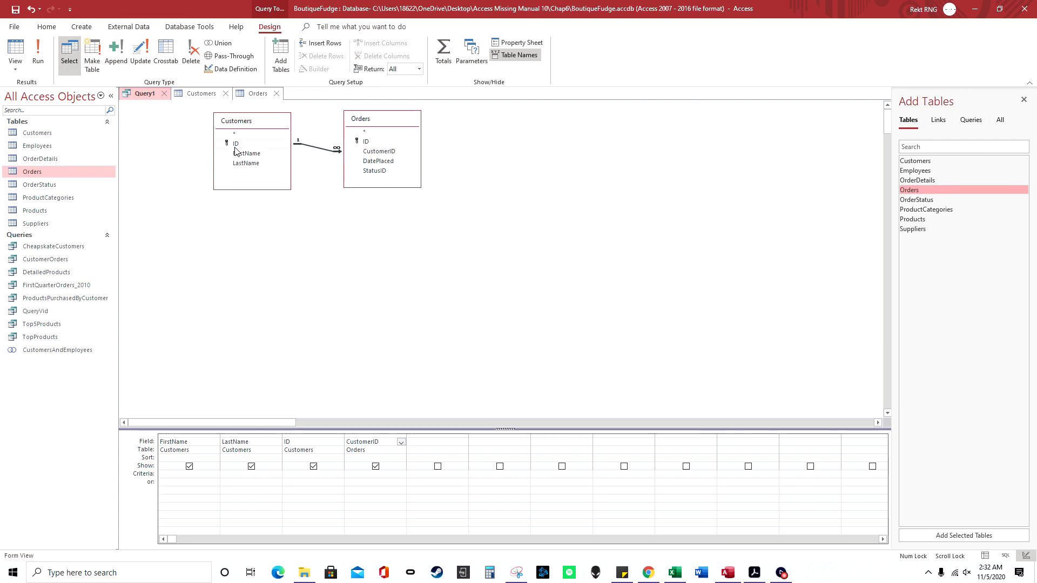
# Step: Set the criteria of Query1's CustomerID field to "is null" and run the query
pyautogui.click(380, 476)
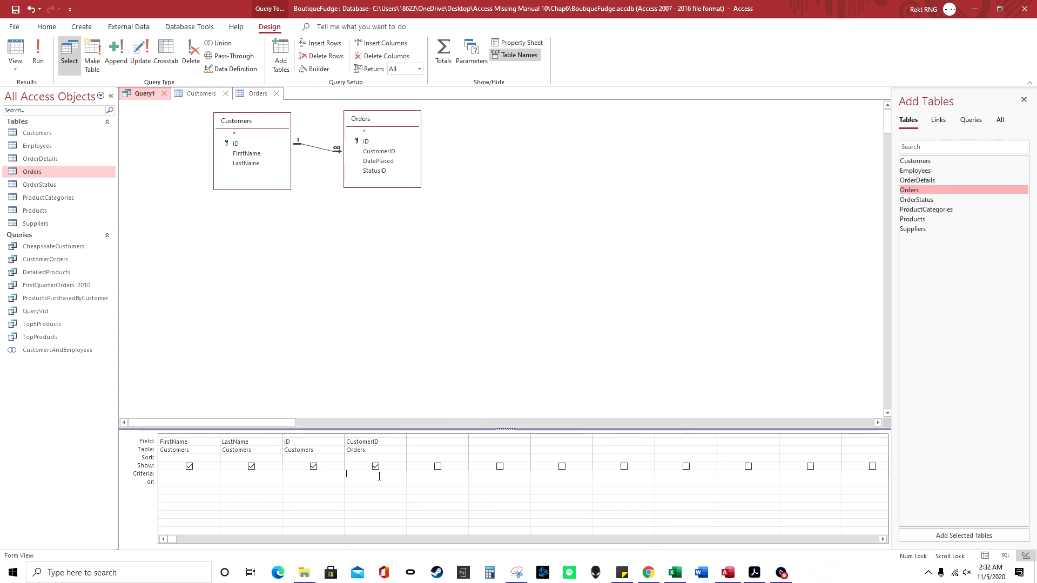
pyautogui.write('is null')
pyautogui.click(37, 59)
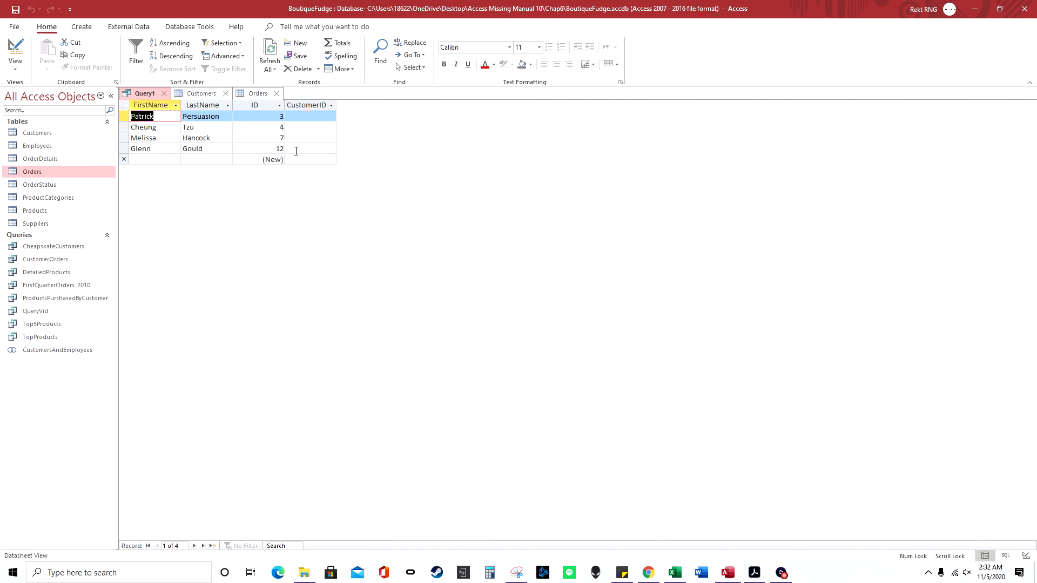
# Step: Close the BoutiqueFudge database without saving the changes to Query1
pyautogui.click(1024, 8)
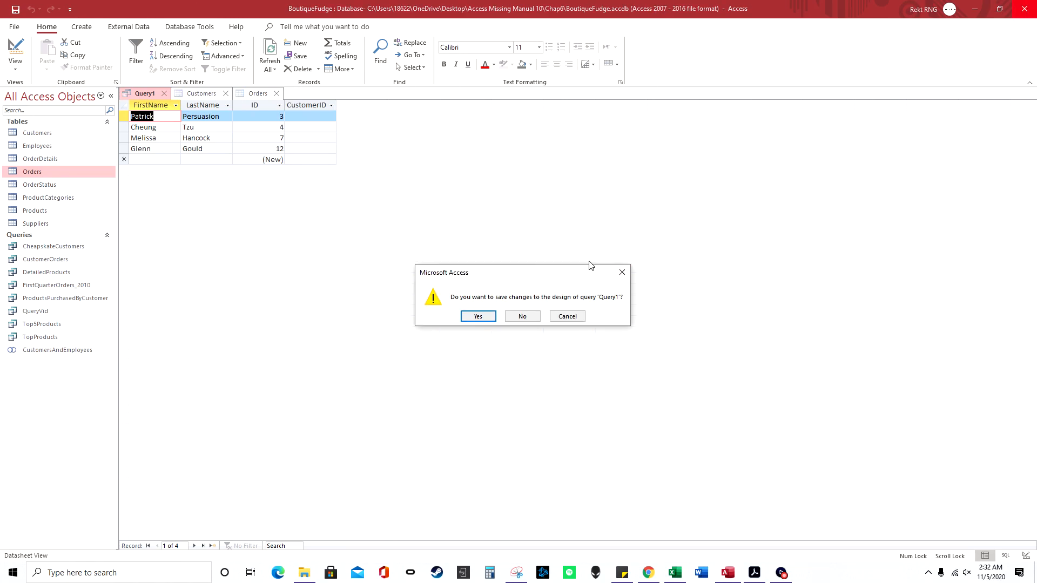
pyautogui.click(523, 316)
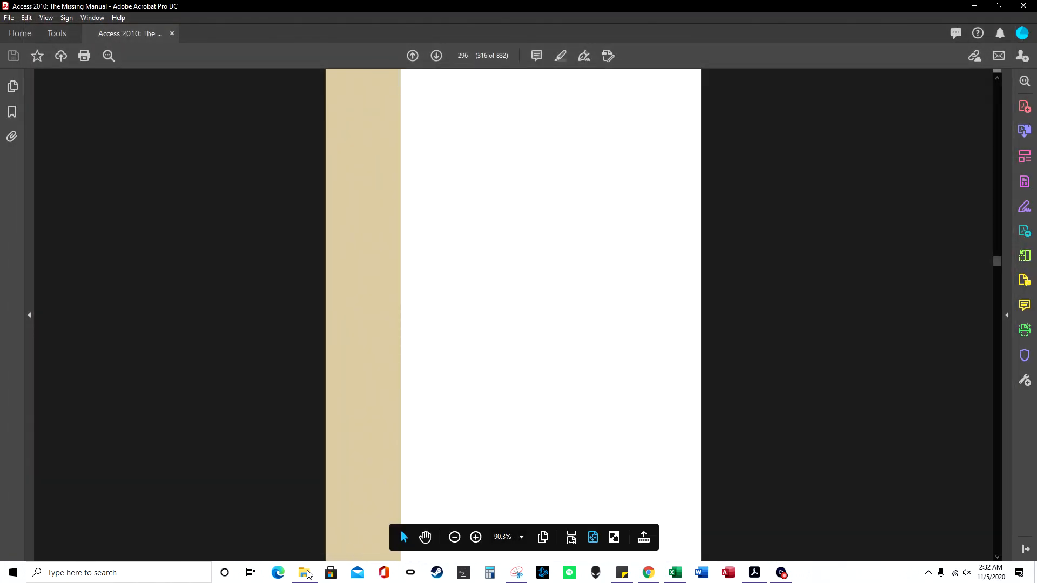
# Step: Open the Bobblehead database from the Chap5 folder and show its Dolls table
pyautogui.click(305, 573)
pyautogui.click(380, 118)
pyautogui.doubleClick(365, 208)
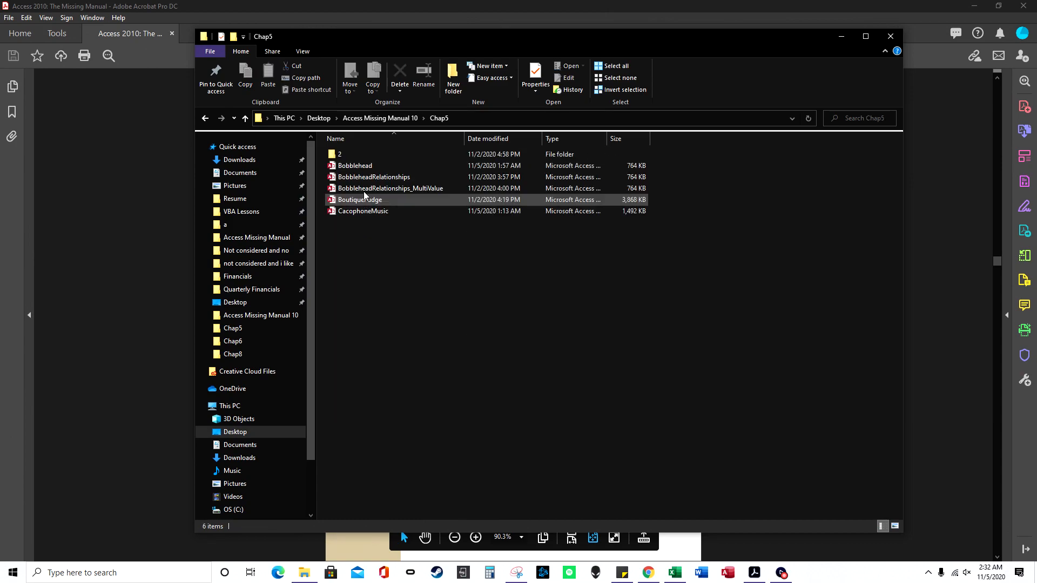
pyautogui.click(366, 167)
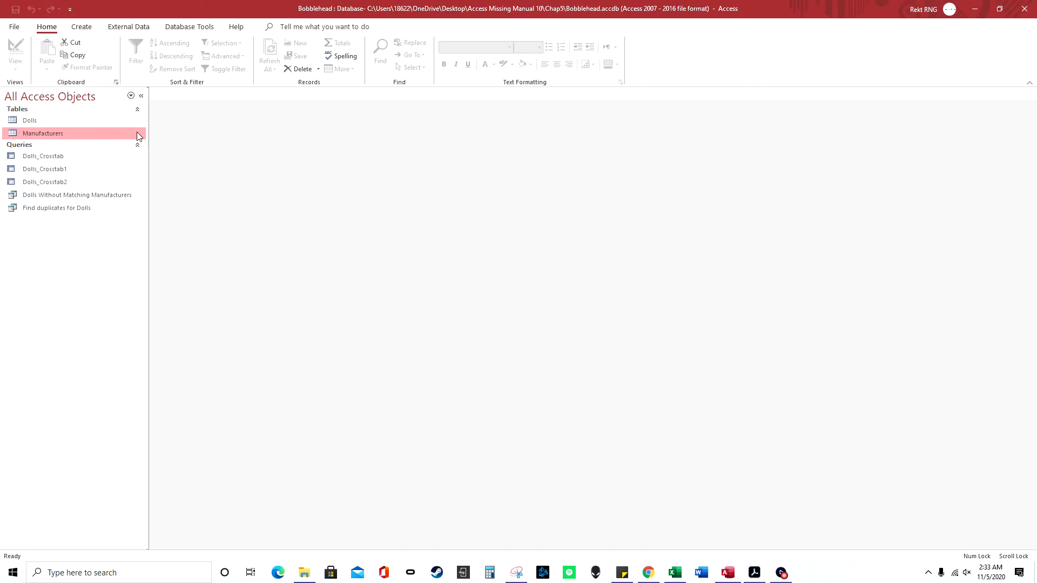
pyautogui.doubleClick(30, 120)
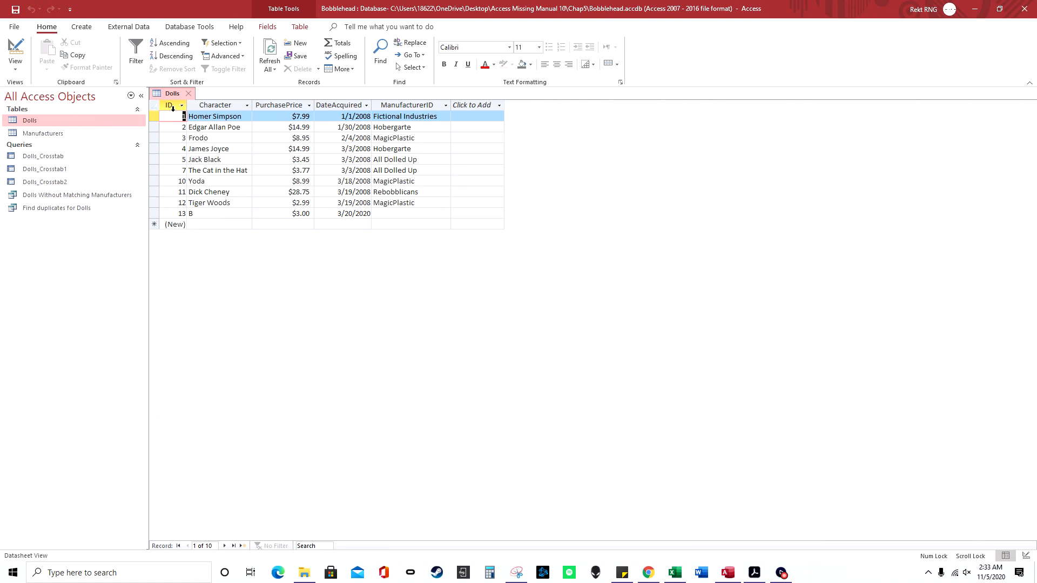
# Step: Display the database relationships and spread the Manufacturers and Dolls tables apart in the diagram
pyautogui.click(195, 27)
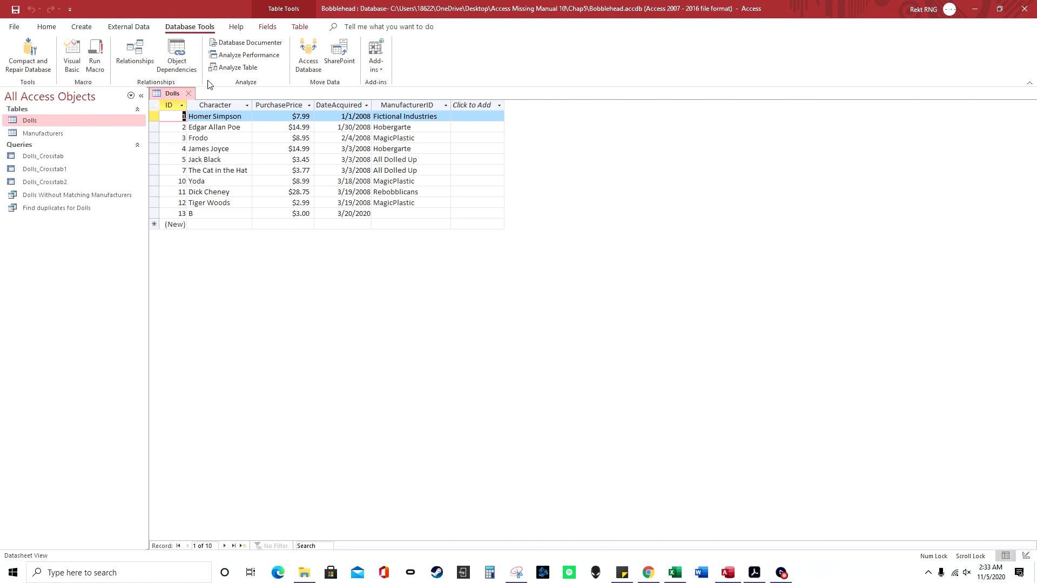
pyautogui.click(128, 59)
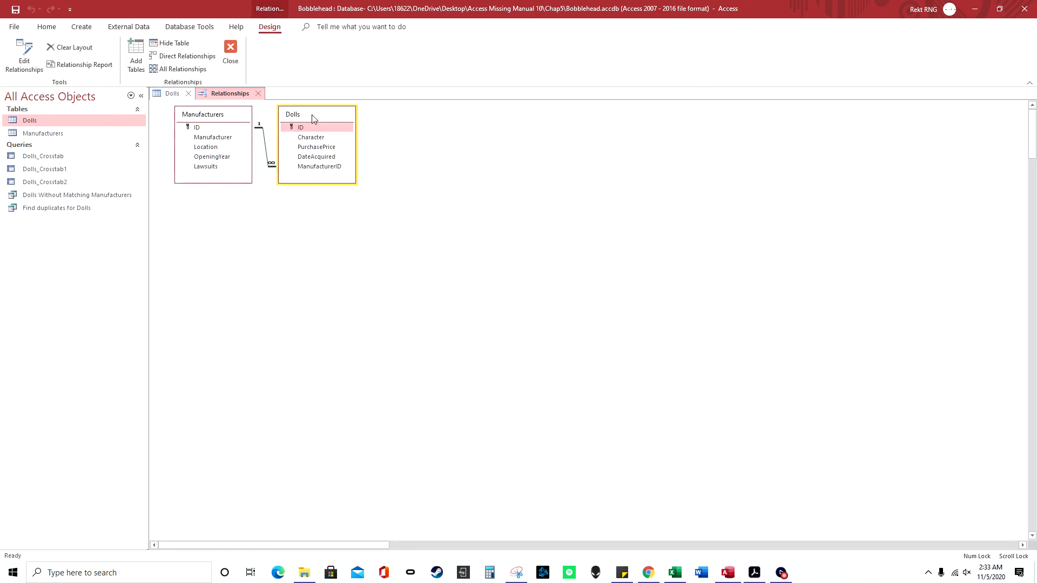
pyautogui.moveTo(313, 119); pyautogui.dragTo(400, 120)
pyautogui.moveTo(202, 115); pyautogui.dragTo(256, 117)
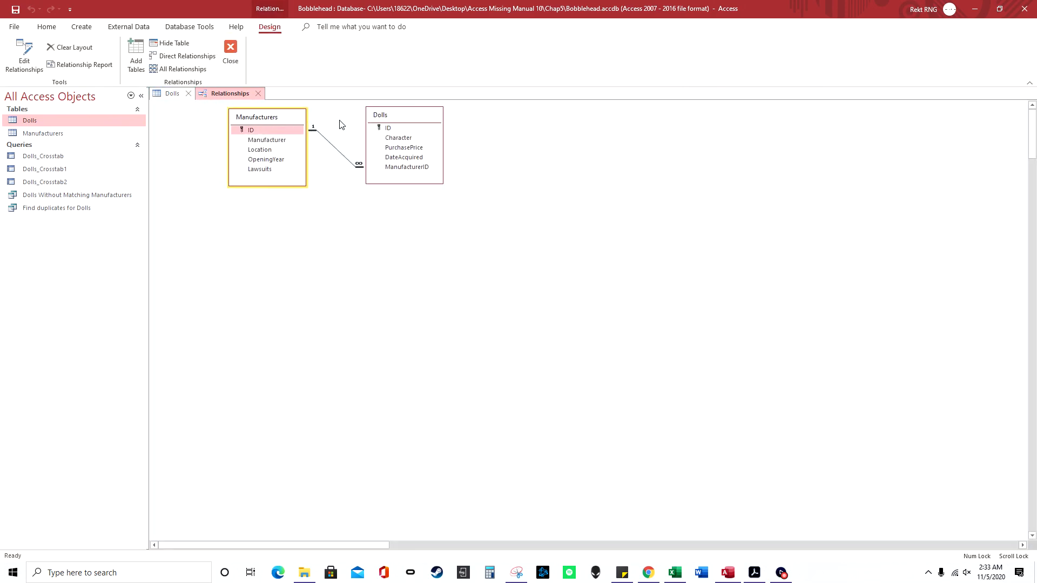
pyautogui.click(295, 132)
# Step: Open the Manufacturers table and compare its ID column with the relationship to ManufacturerID in Dolls
pyautogui.doubleClick(47, 122)
pyautogui.doubleClick(61, 135)
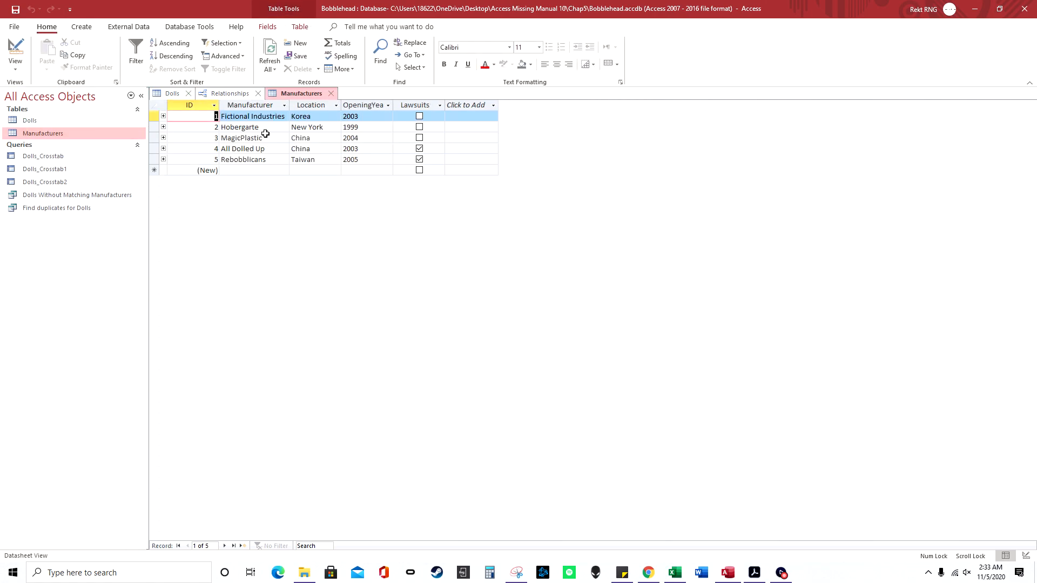
pyautogui.click(210, 104)
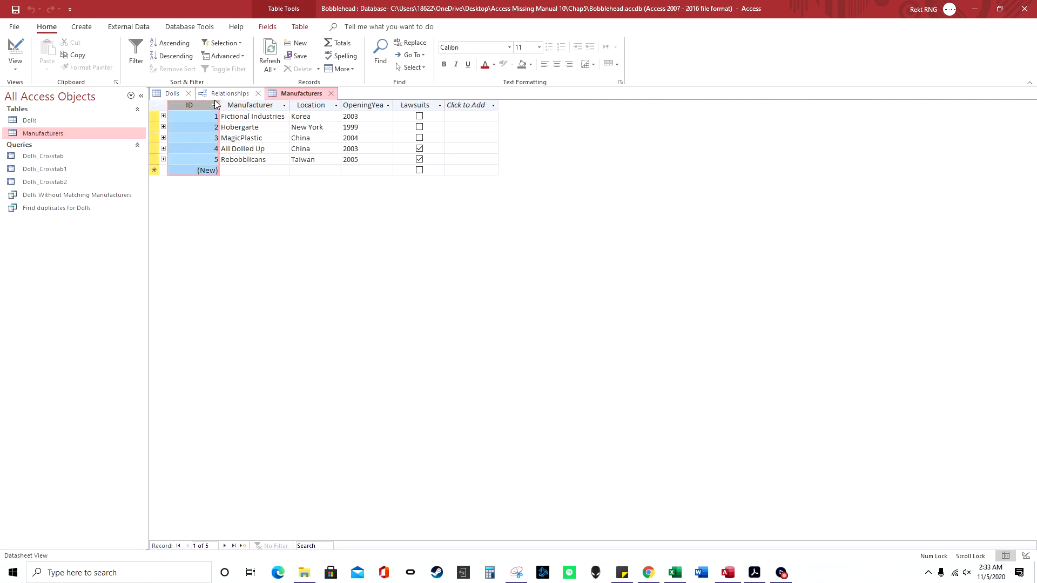
pyautogui.click(230, 94)
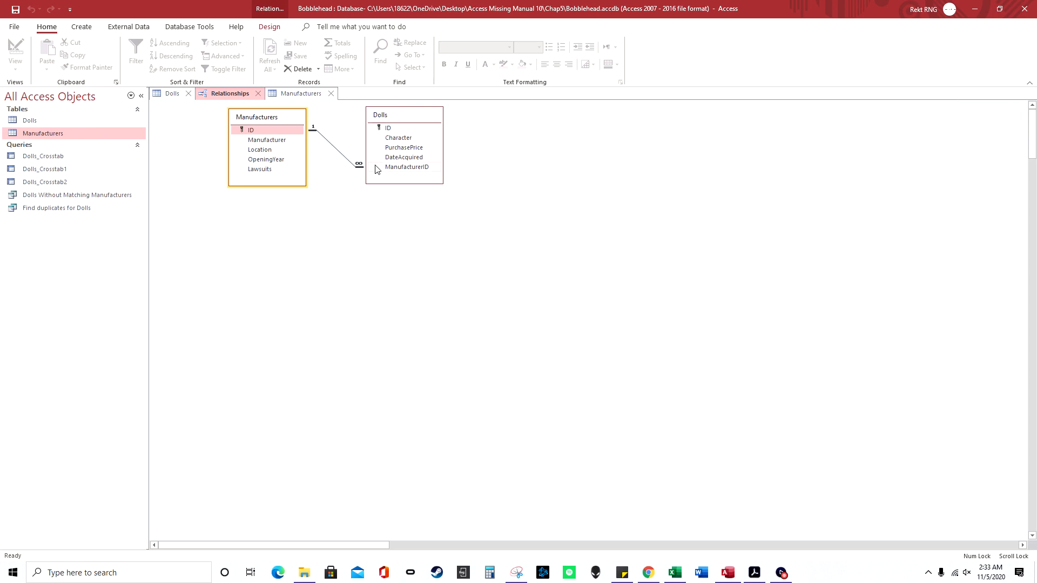
pyautogui.click(304, 95)
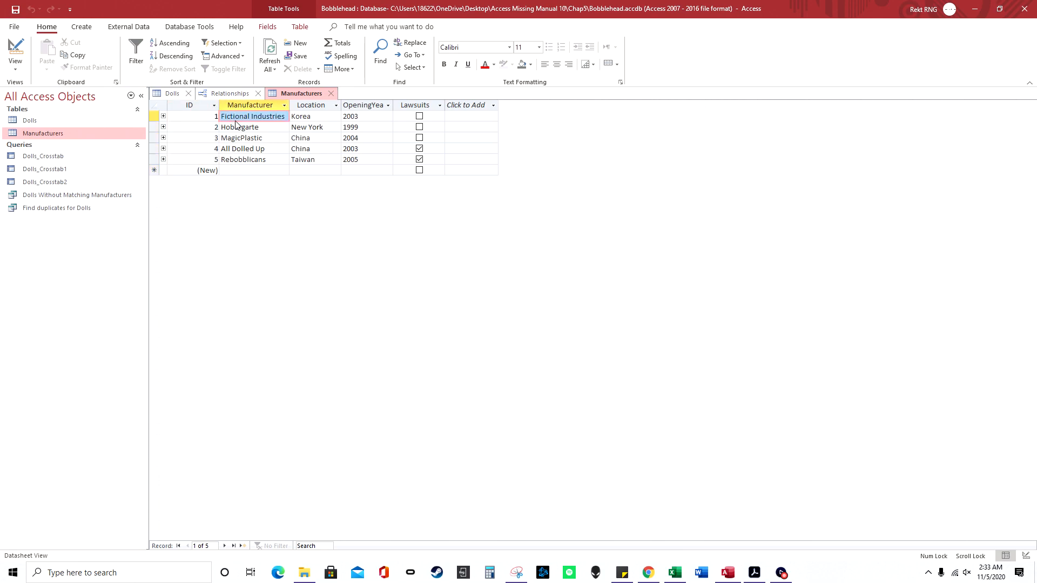
# Step: Expand and collapse the related doll records of Fictional Industries, Hobergarte and MagicPlastic in the Manufacturers table
pyautogui.click(163, 117)
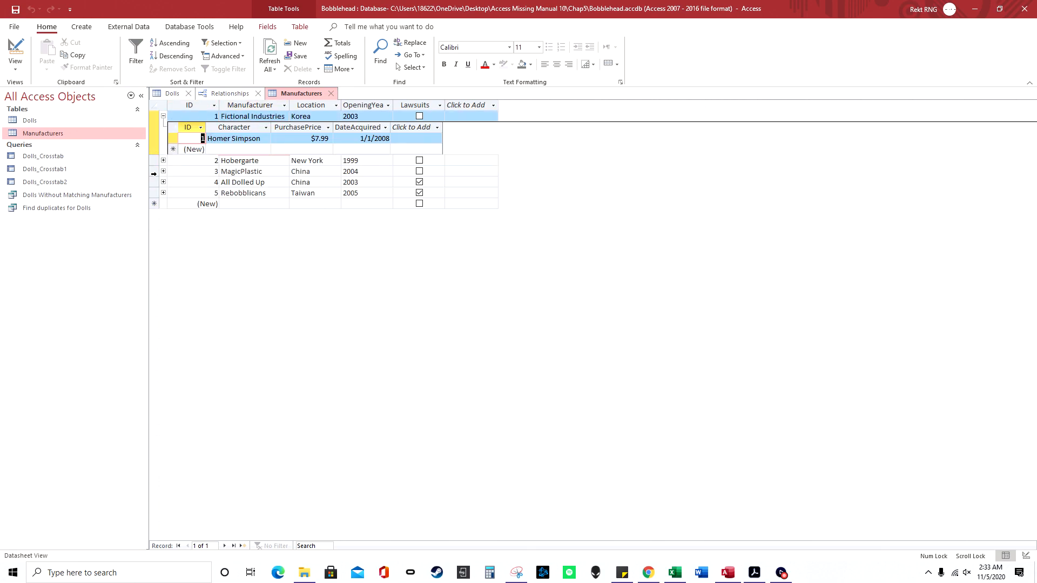
pyautogui.click(162, 117)
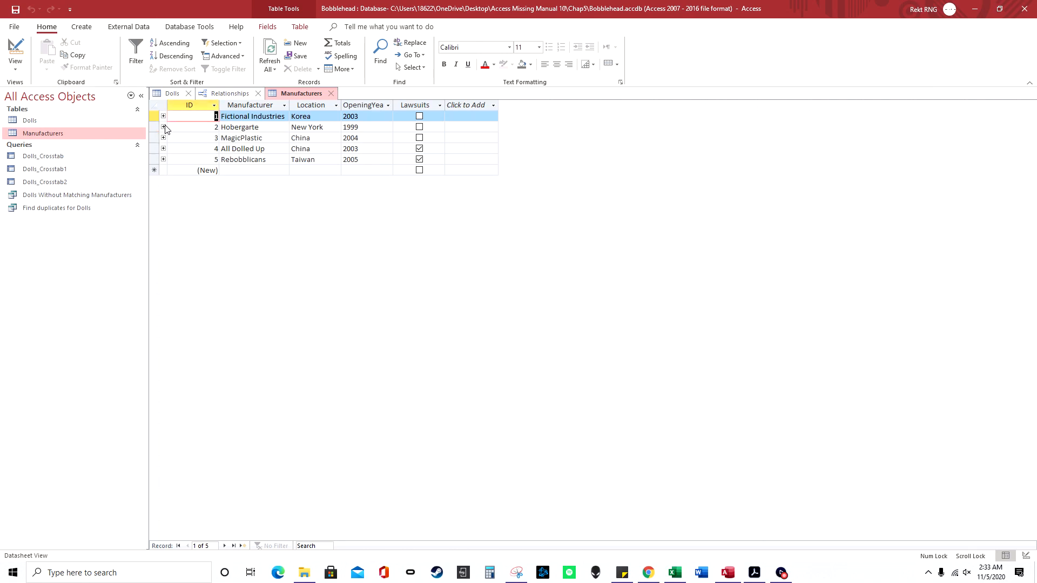
pyautogui.click(163, 127)
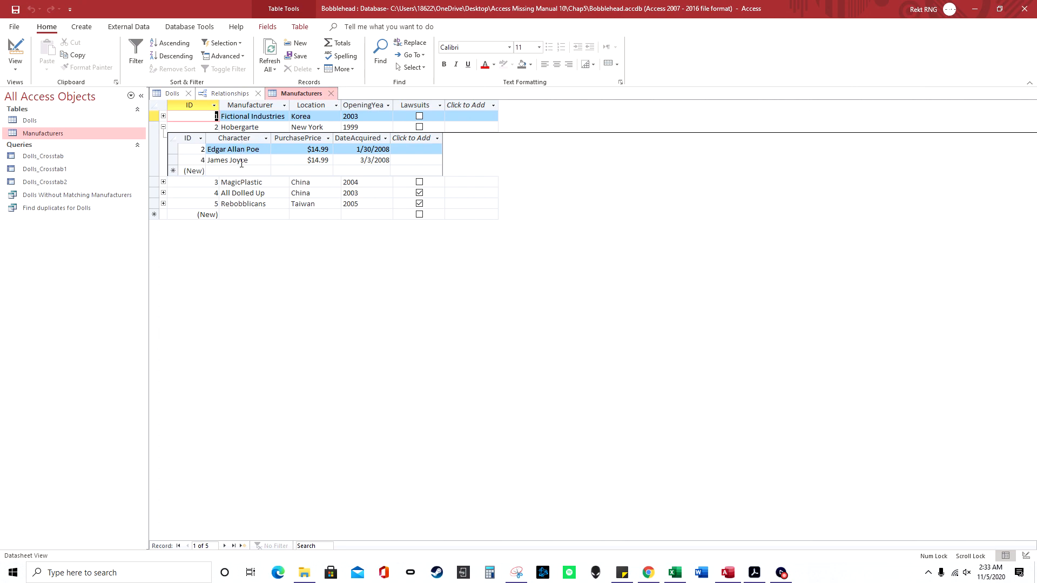
pyautogui.click(163, 127)
pyautogui.click(163, 138)
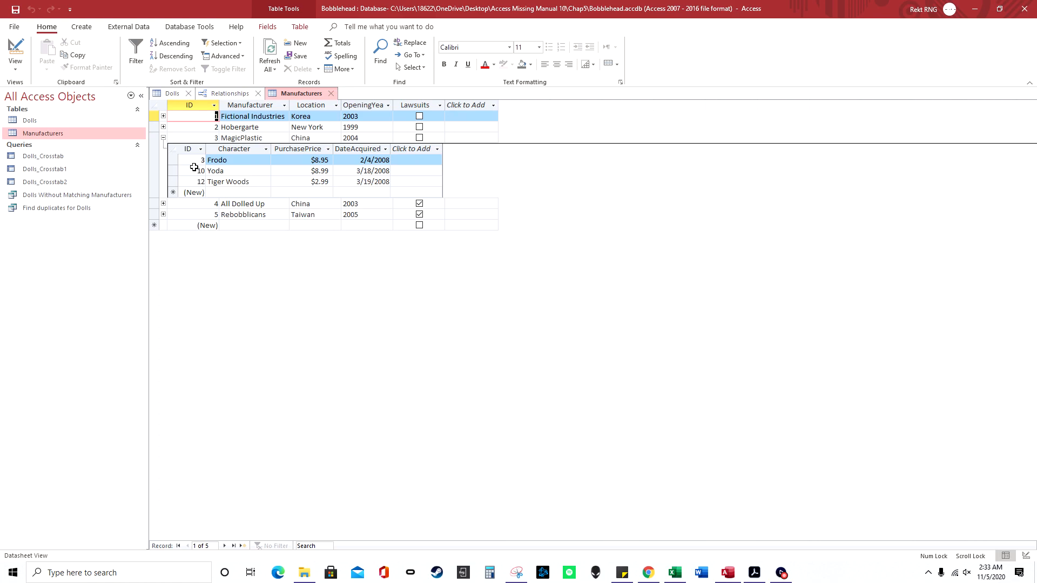
pyautogui.click(163, 138)
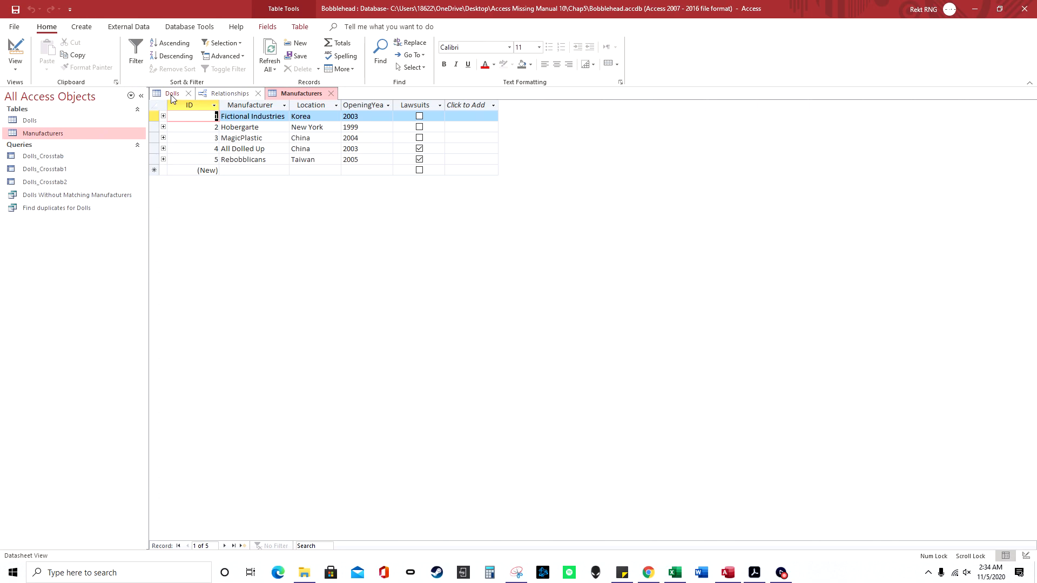
# Step: Close the relationships diagram without saving its layout, and close the Manufacturers table so only Dolls stays open
pyautogui.click(222, 97)
pyautogui.click(174, 95)
pyautogui.click(258, 94)
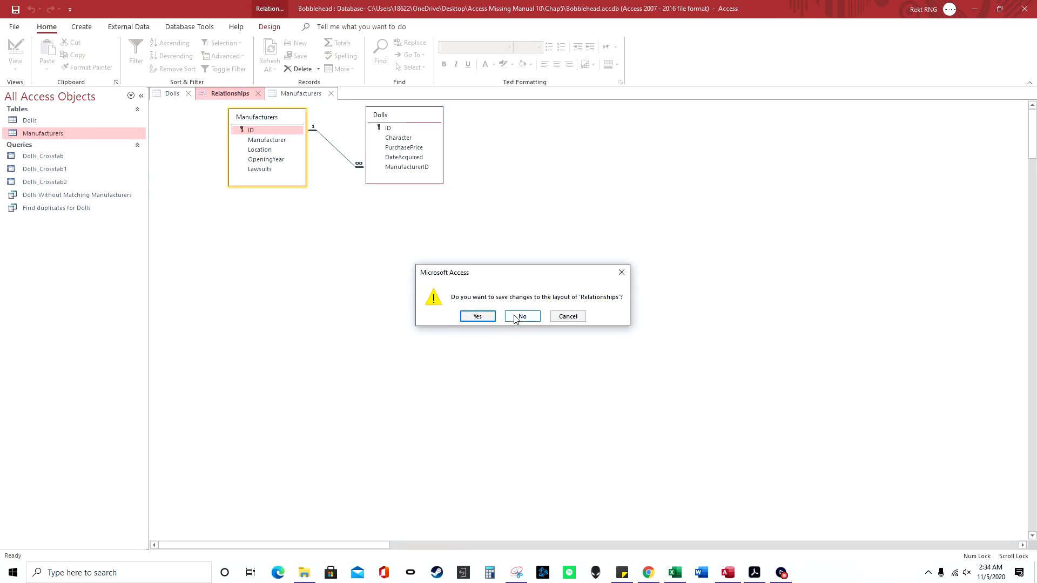
pyautogui.click(522, 315)
pyautogui.click(260, 93)
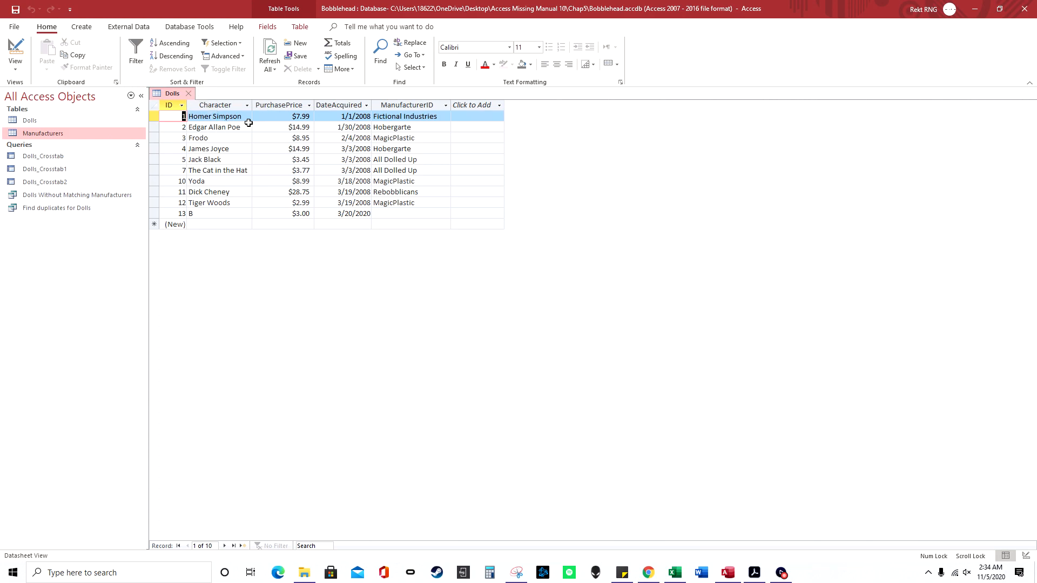
# Step: Try to change the Edgar Allan Poe doll's ManufacturerID to Hobergarten, and restore it to Hobergarte
pyautogui.click(427, 127)
pyautogui.write('n')
pyautogui.press('Return')
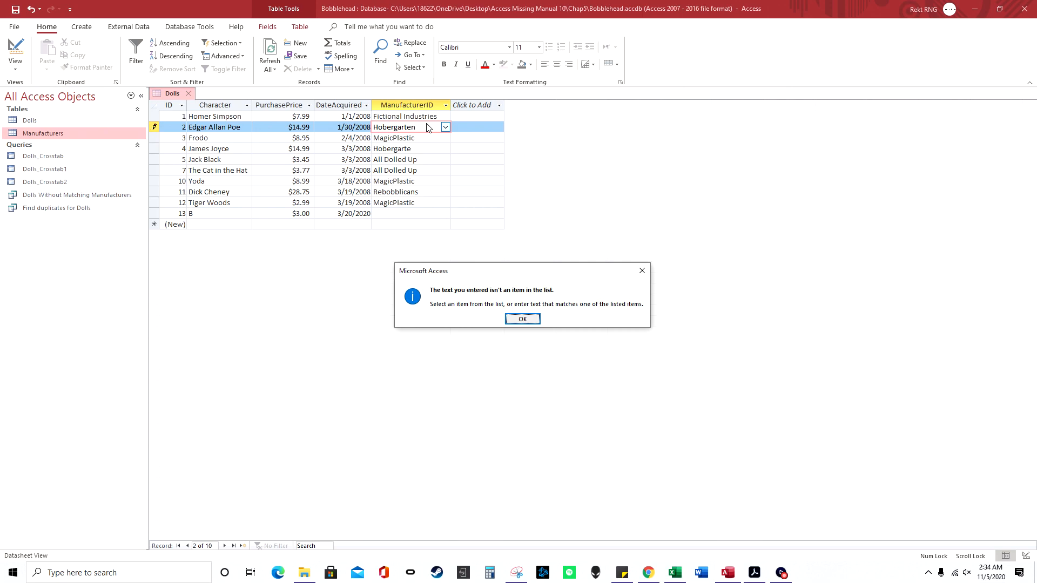
pyautogui.click(522, 319)
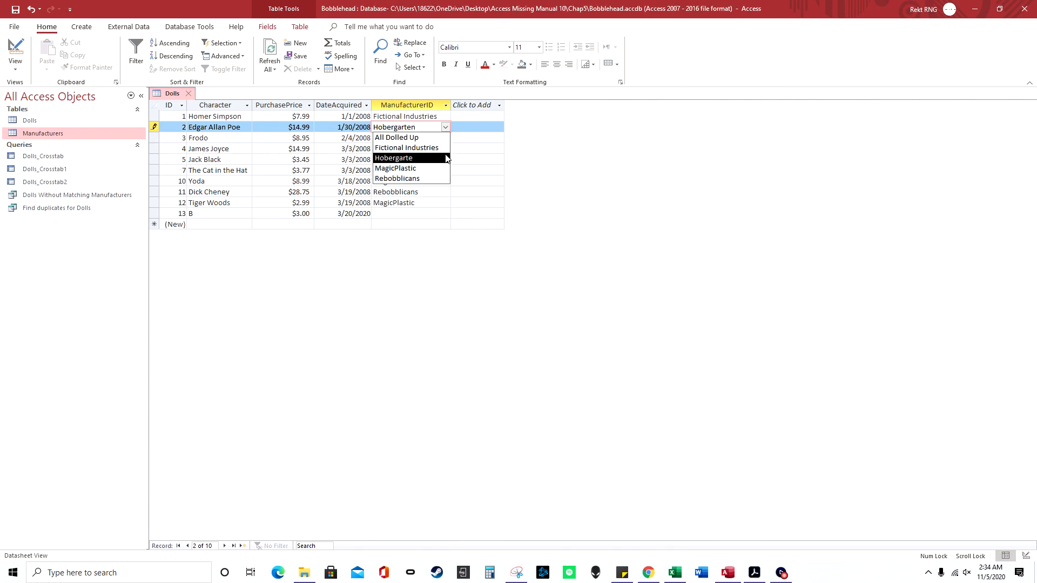
pyautogui.moveTo(409, 127); pyautogui.dragTo(413, 127)
pyautogui.press('BackSpace')
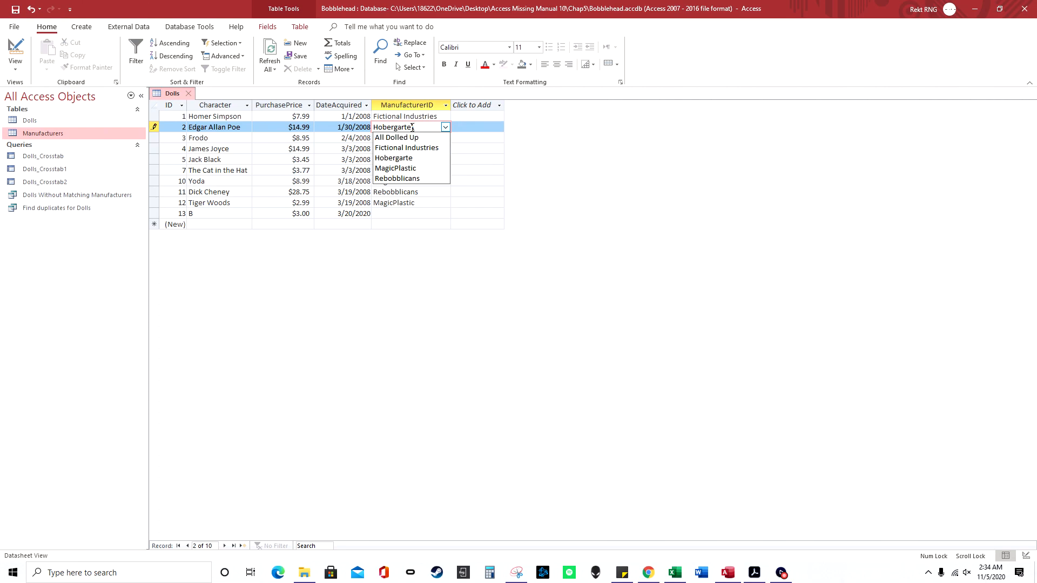
pyautogui.click(580, 168)
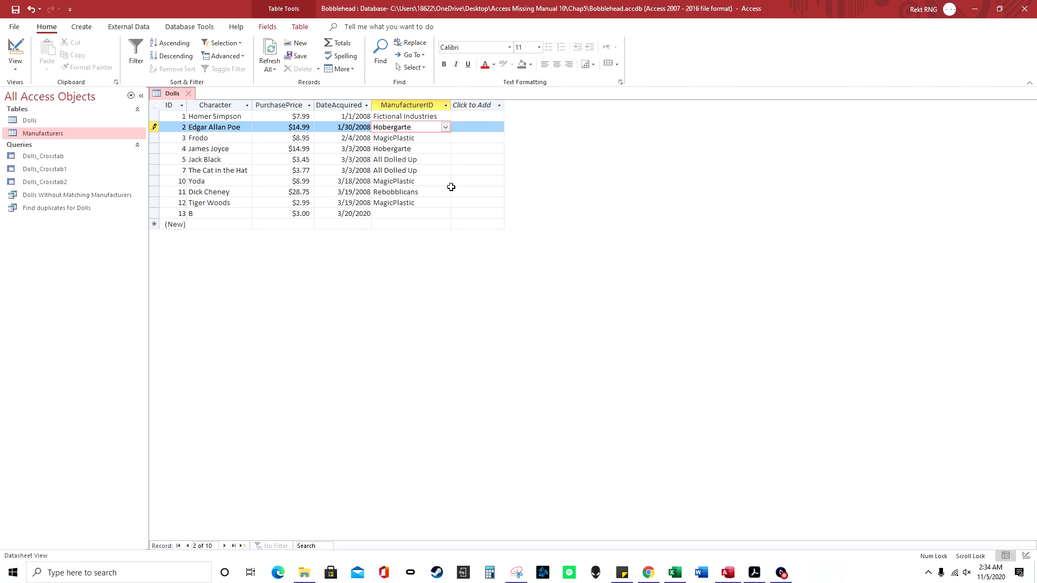
pyautogui.click(417, 212)
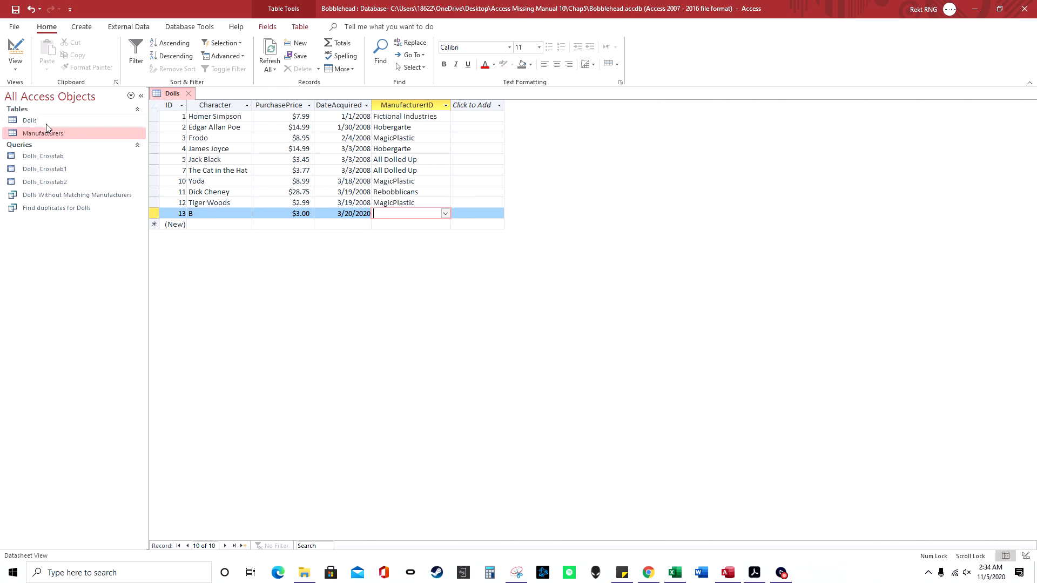
# Step: Open the Manufacturers table and rename the manufacturer Hobergarte as Hobergarten
pyautogui.click(61, 136)
pyautogui.doubleClick(60, 135)
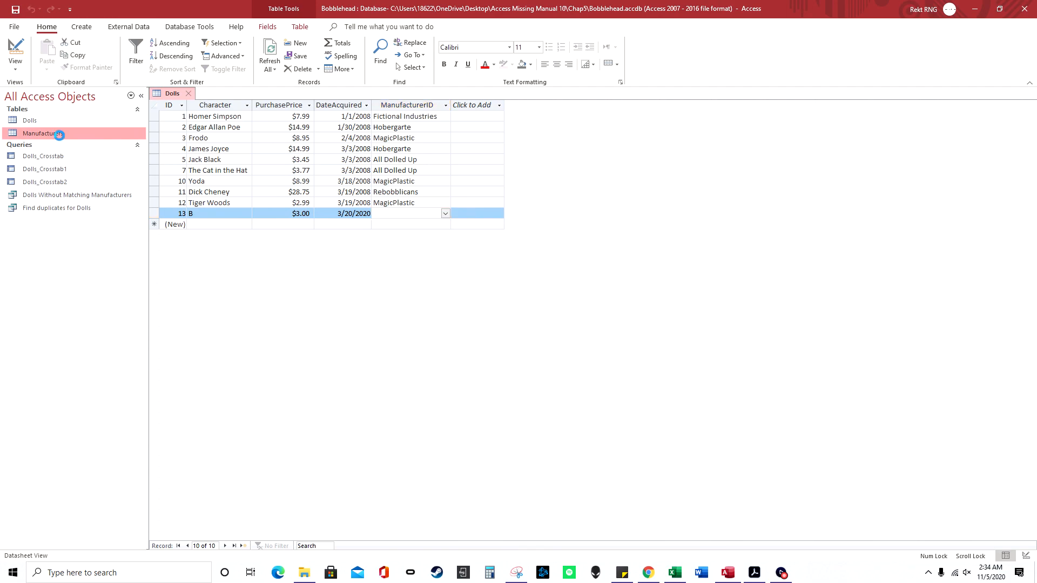
pyautogui.click(264, 129)
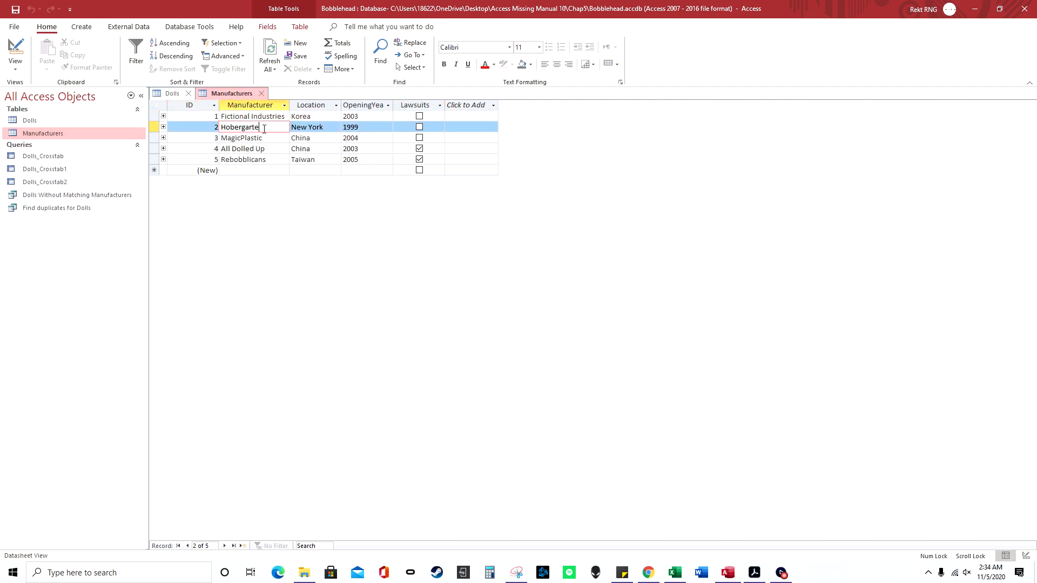
pyautogui.write('n')
pyautogui.press('Tab')
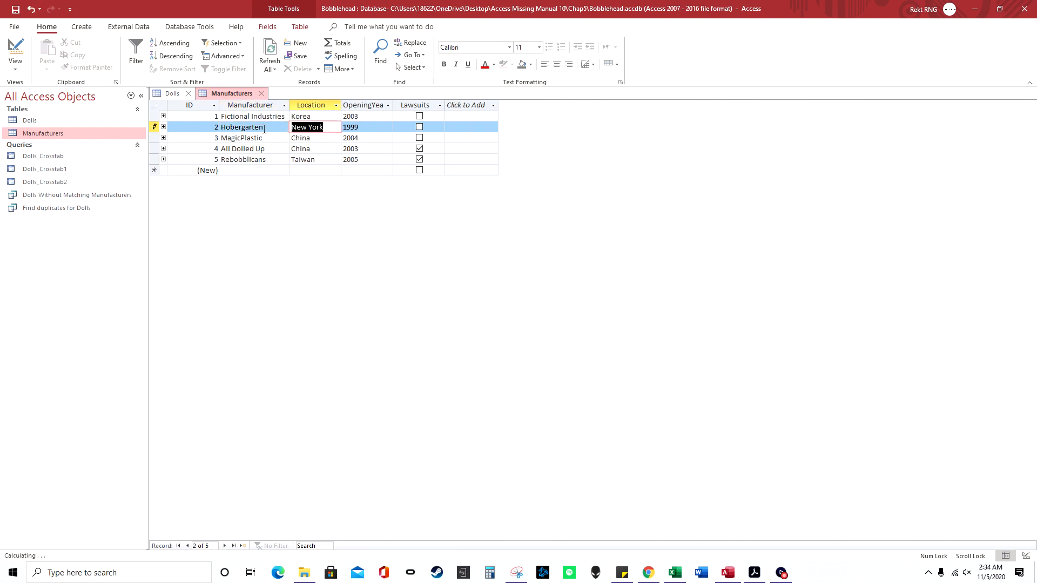
# Step: Close the Manufacturers table and check the Edgar Allan Poe record's ManufacturerID in the Dolls table
pyautogui.click(261, 93)
pyautogui.click(423, 129)
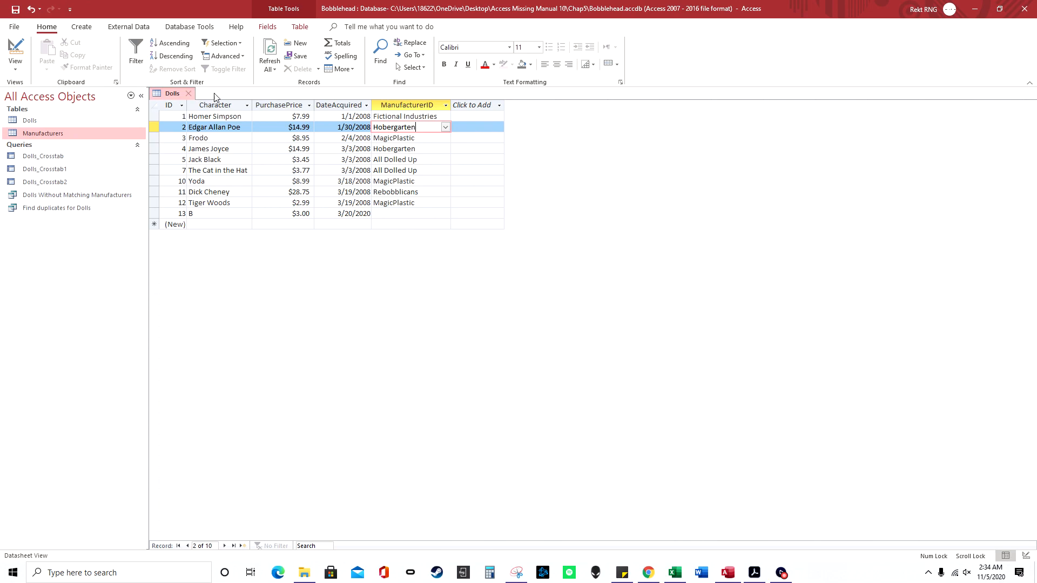
pyautogui.click(423, 140)
pyautogui.click(422, 127)
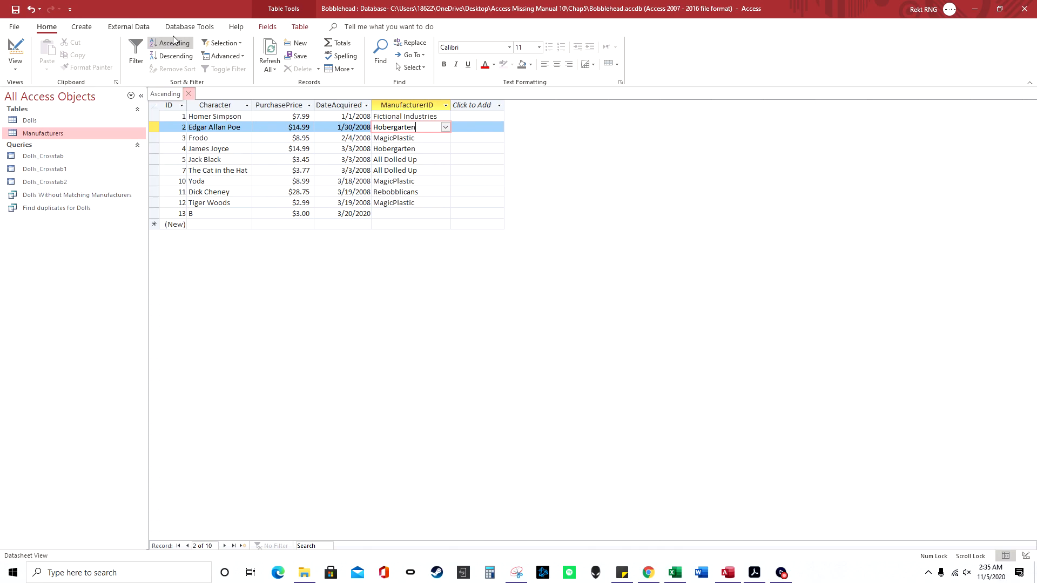
# Step: Examine the object dependencies of Dolls, expanding Manufacturers and comparing the objects that depend on it with those it depends on
pyautogui.click(189, 26)
pyautogui.click(178, 56)
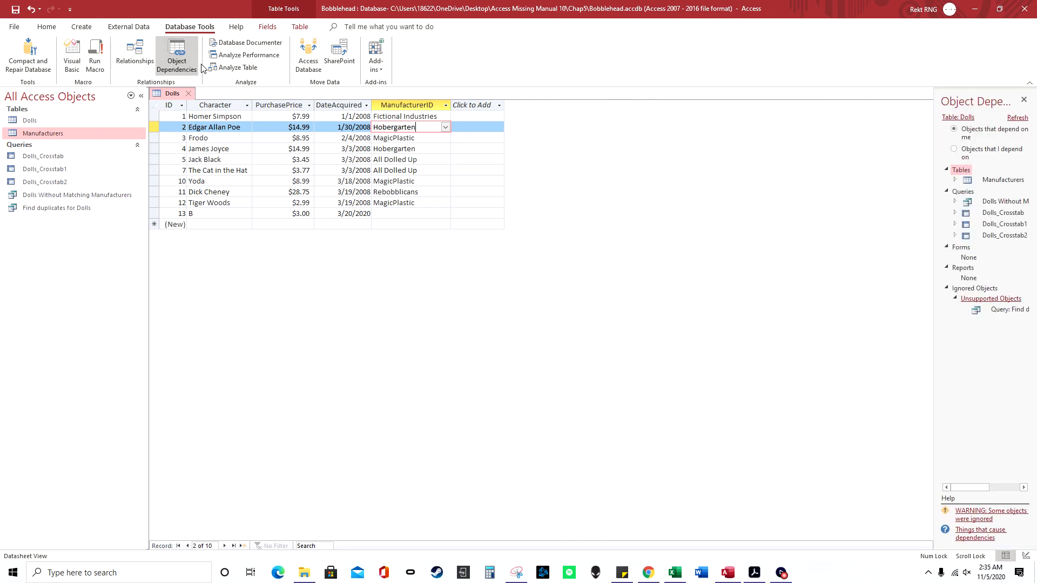
pyautogui.moveTo(832, 162); pyautogui.dragTo(790, 161)
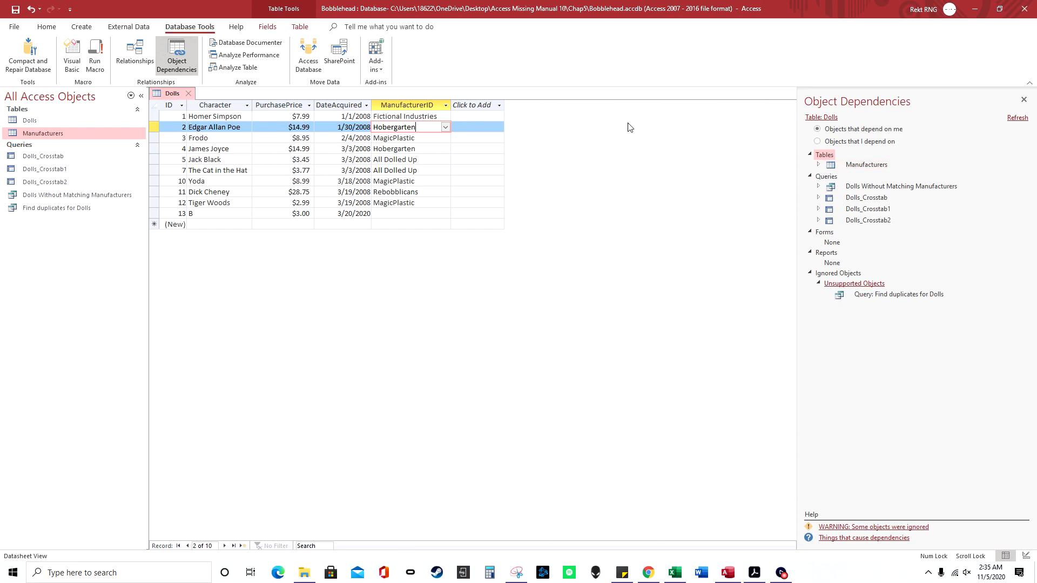
pyautogui.click(818, 165)
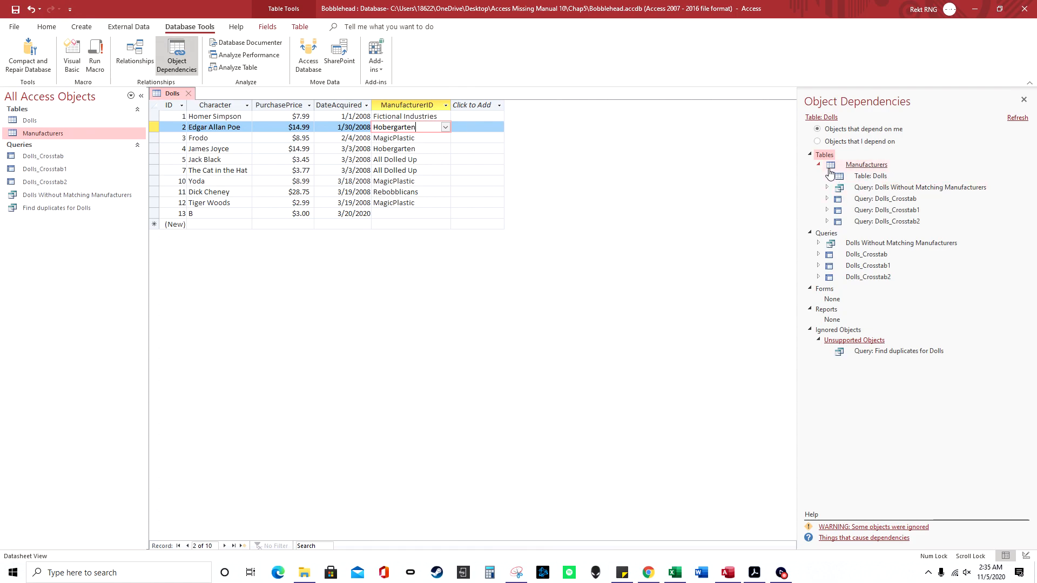
pyautogui.click(819, 165)
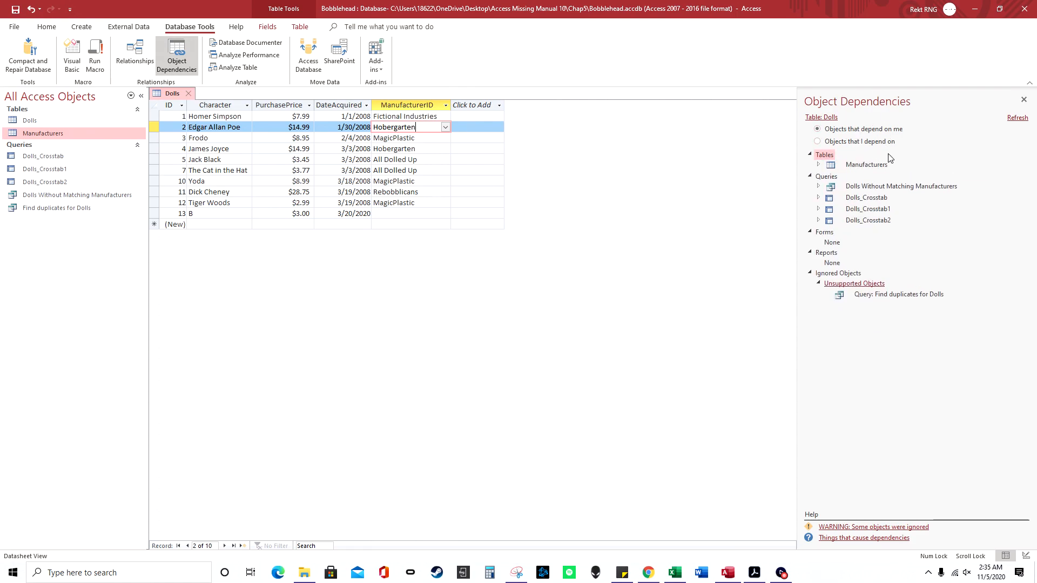
pyautogui.click(864, 142)
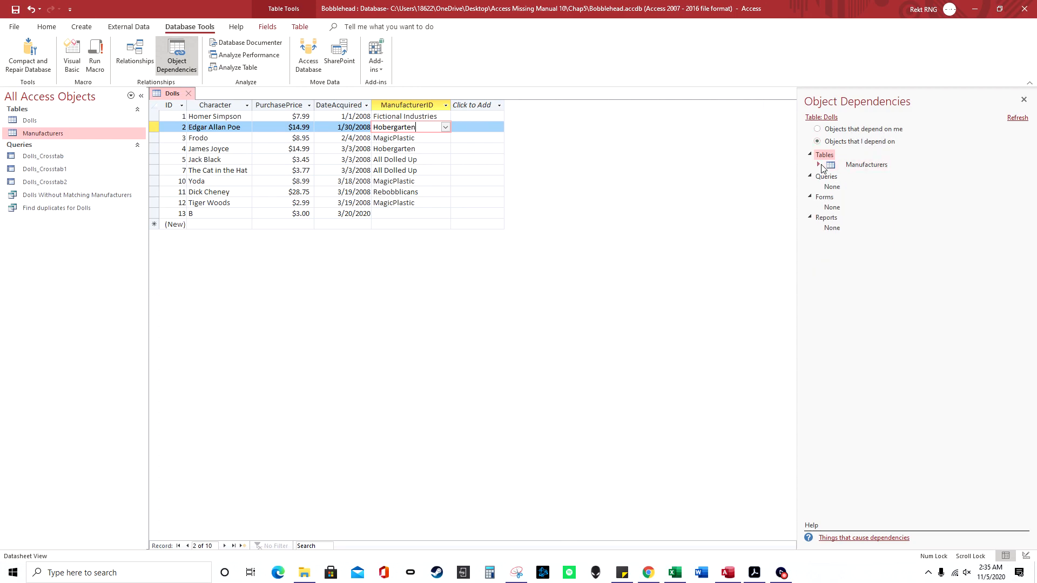
pyautogui.click(817, 129)
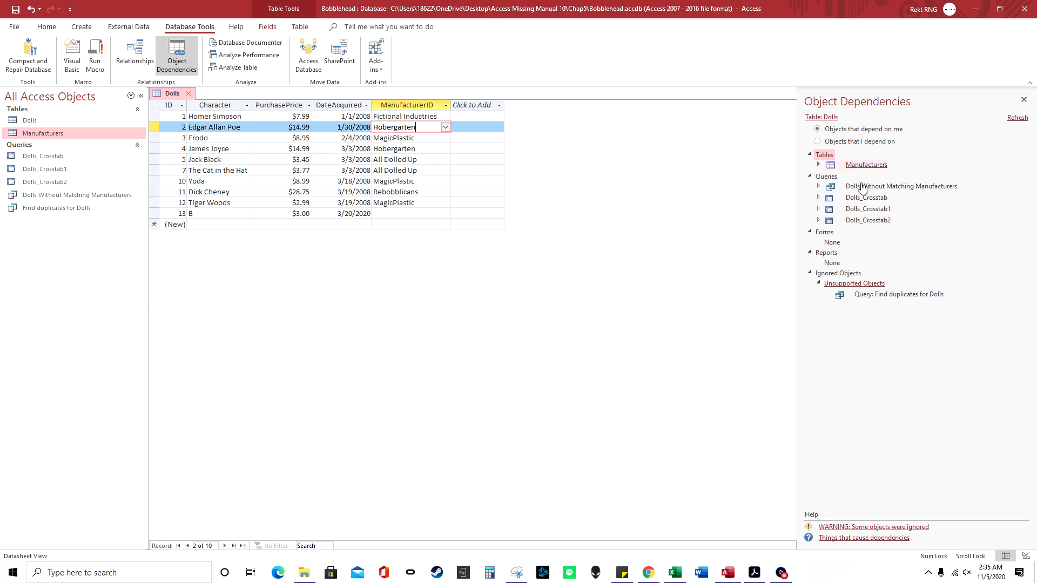
pyautogui.click(817, 142)
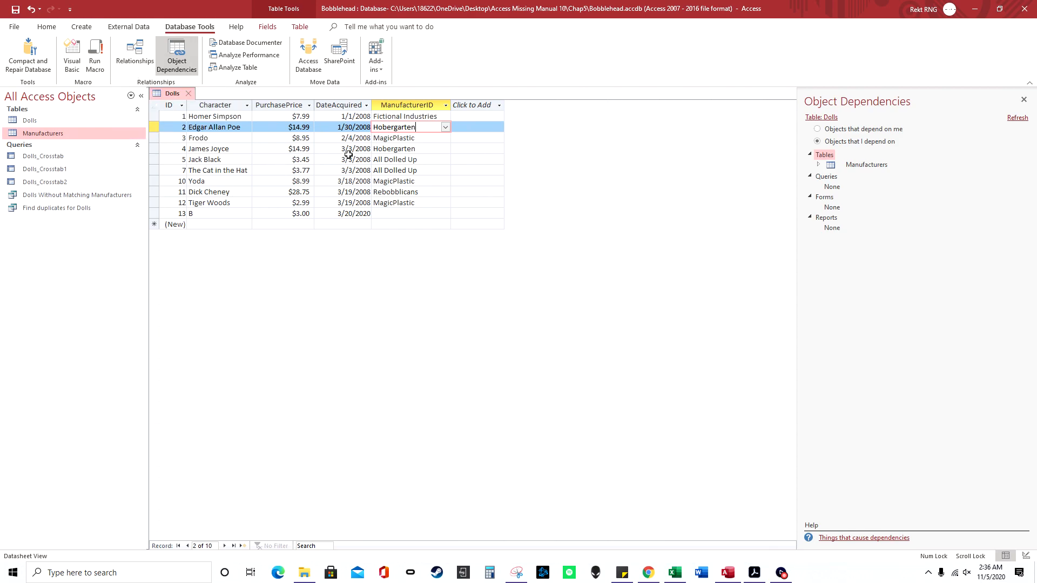
# Step: Open the relationships diagram and spread the Manufacturers and Dolls tables apart
pyautogui.click(135, 54)
pyautogui.moveTo(321, 117); pyautogui.dragTo(402, 122)
pyautogui.moveTo(212, 118); pyautogui.dragTo(262, 127)
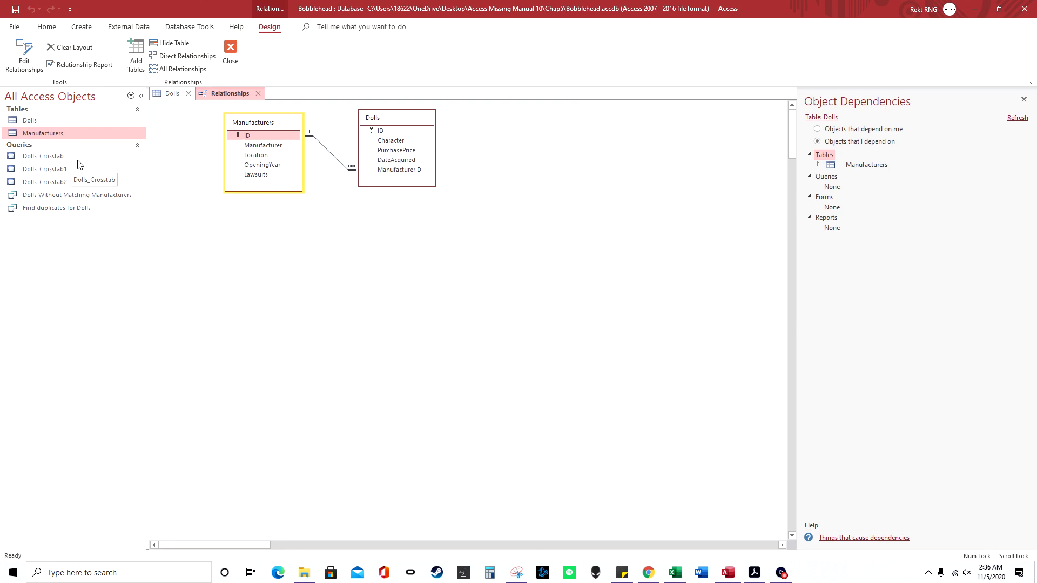
# Step: Close the object dependencies view, the relationships diagram without saving its layout, and the Dolls table
pyautogui.click(82, 27)
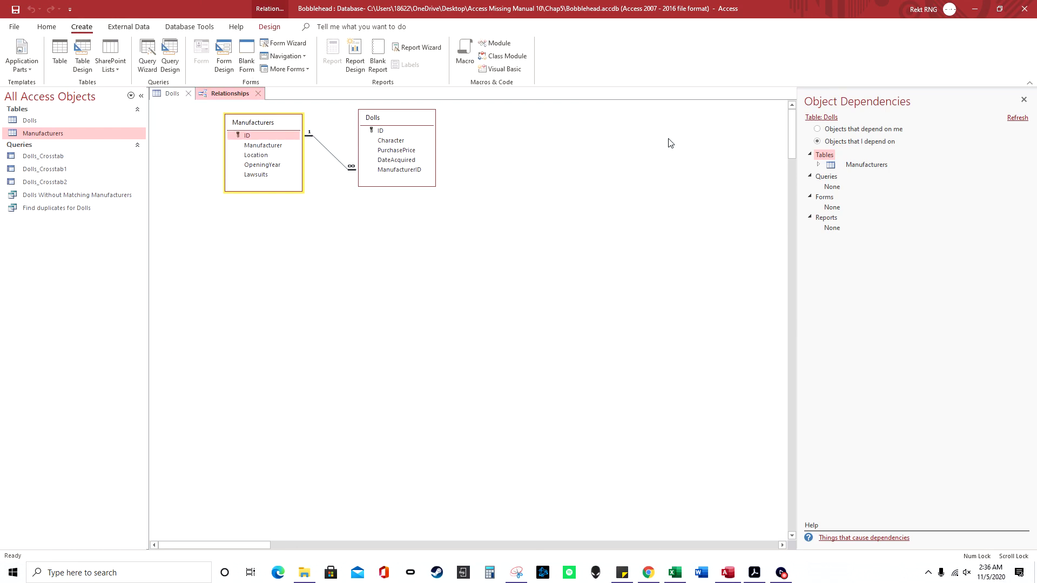
pyautogui.click(1024, 99)
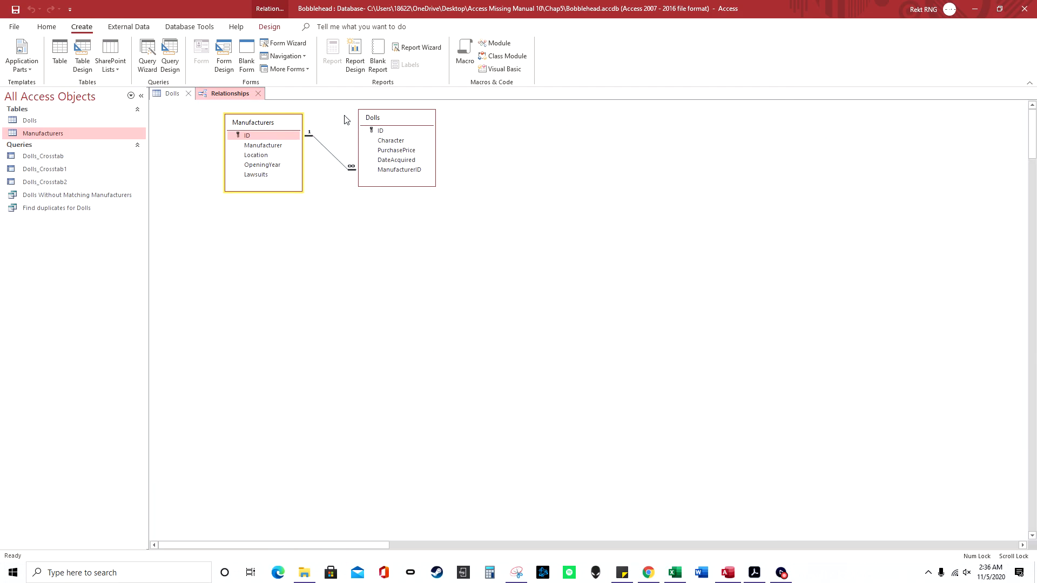
pyautogui.click(258, 94)
pyautogui.click(522, 317)
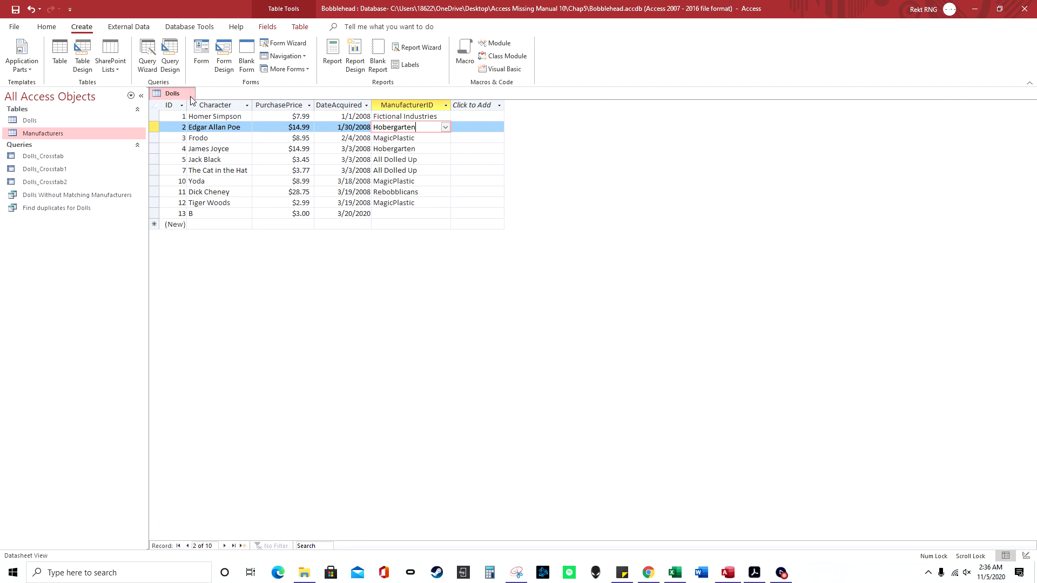
pyautogui.click(191, 95)
# Step: Create a new query in Design View with the Dolls and Manufacturers tables, and spread the two tables apart
pyautogui.click(170, 59)
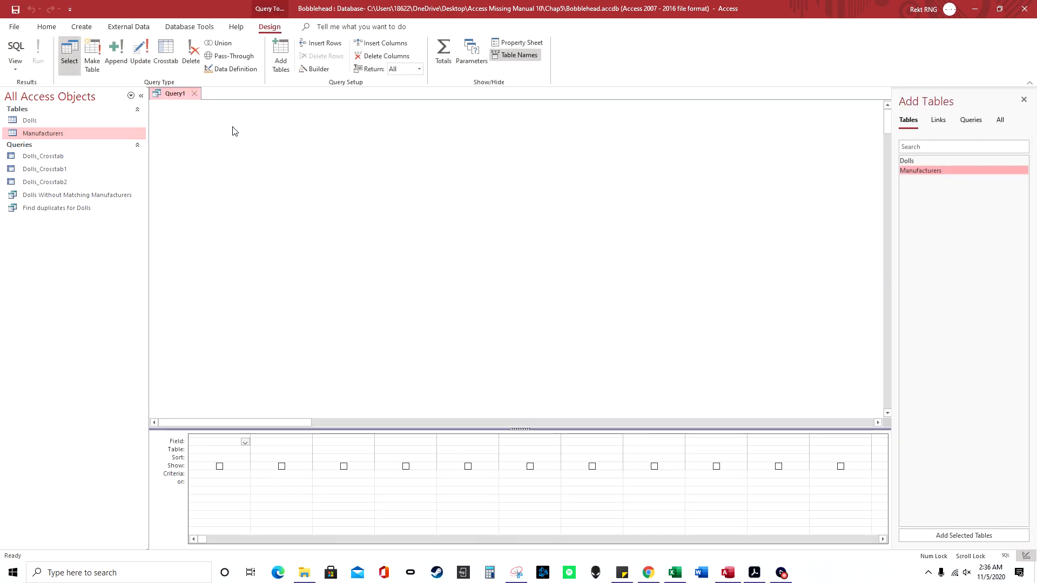
pyautogui.doubleClick(912, 161)
pyautogui.doubleClick(925, 170)
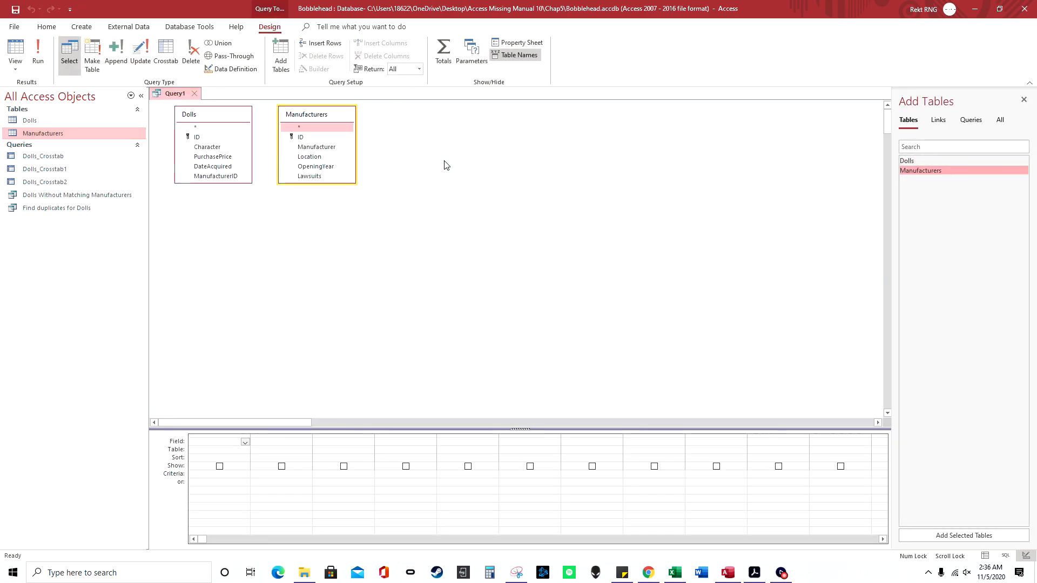
pyautogui.moveTo(345, 119); pyautogui.dragTo(422, 121)
pyautogui.moveTo(234, 118); pyautogui.dragTo(265, 123)
pyautogui.moveTo(432, 116); pyautogui.dragTo(452, 120)
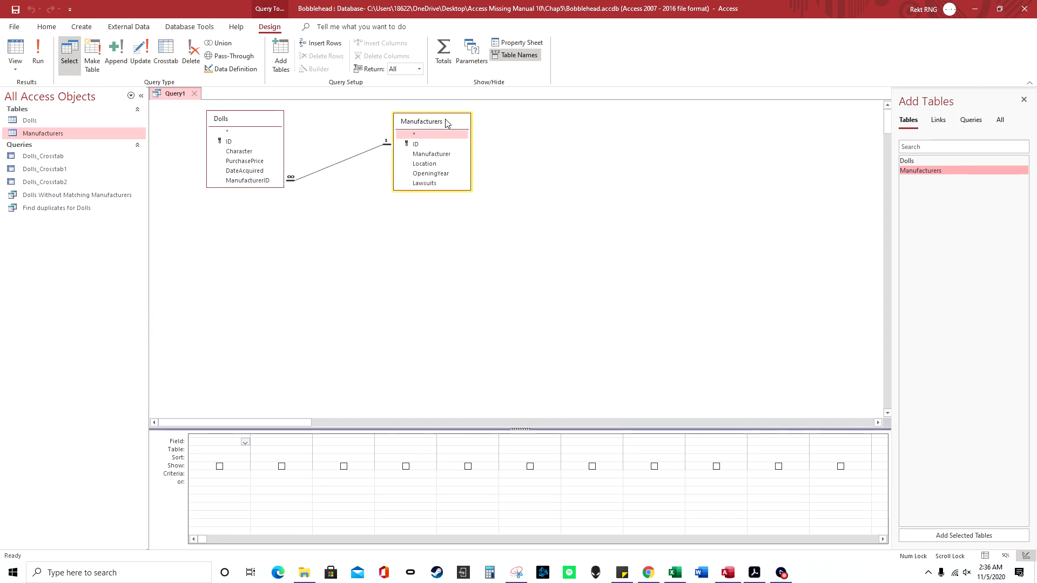
# Step: Add the Manufacturer field from Manufacturers and the Character field from Dolls to the query, and run it
pyautogui.doubleClick(442, 154)
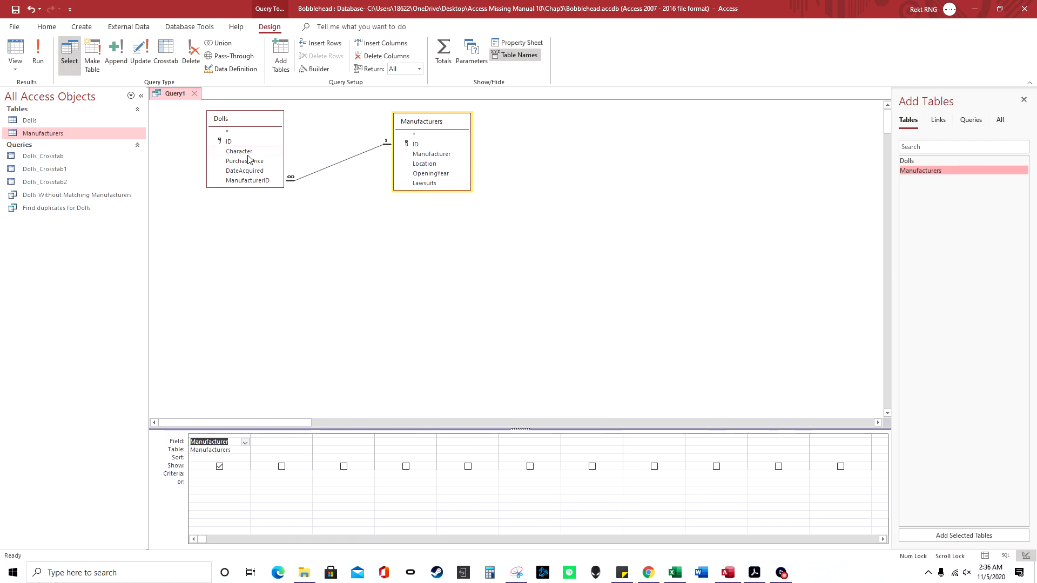
pyautogui.doubleClick(239, 152)
pyautogui.click(38, 65)
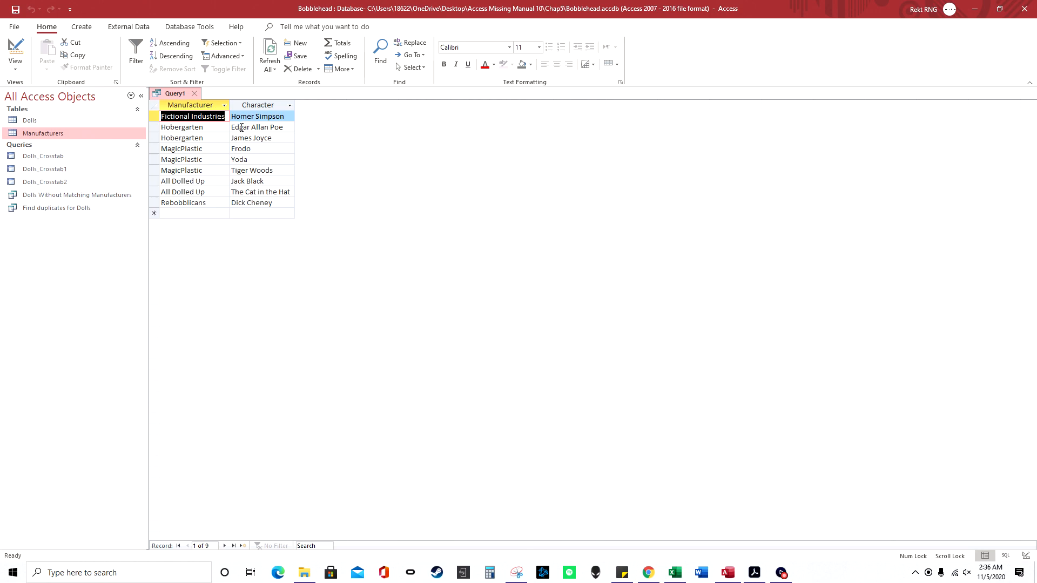
# Step: Return the Manufacturer and Character query to Design View
pyautogui.rightClick(174, 92)
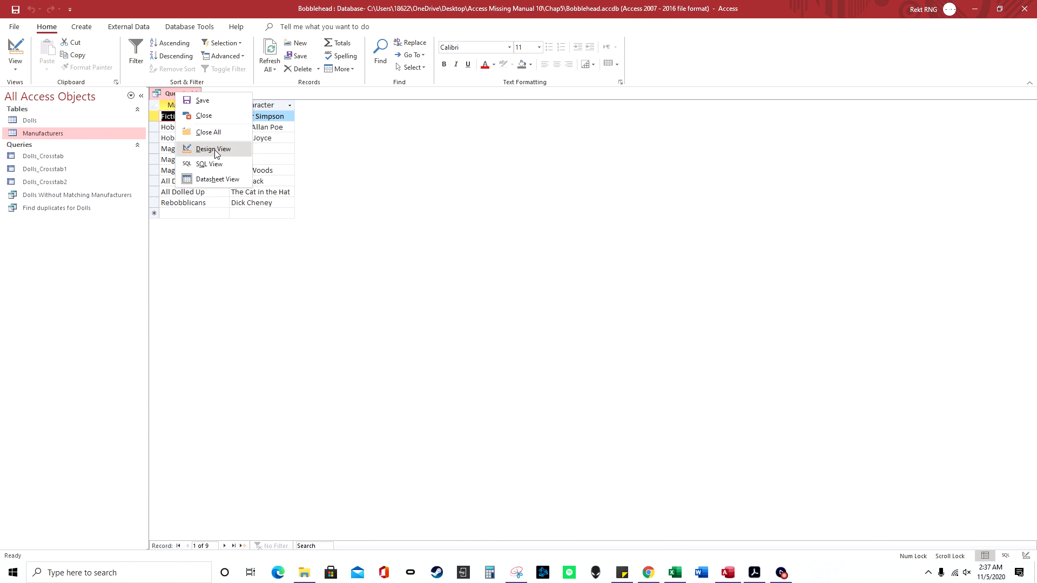
pyautogui.click(168, 95)
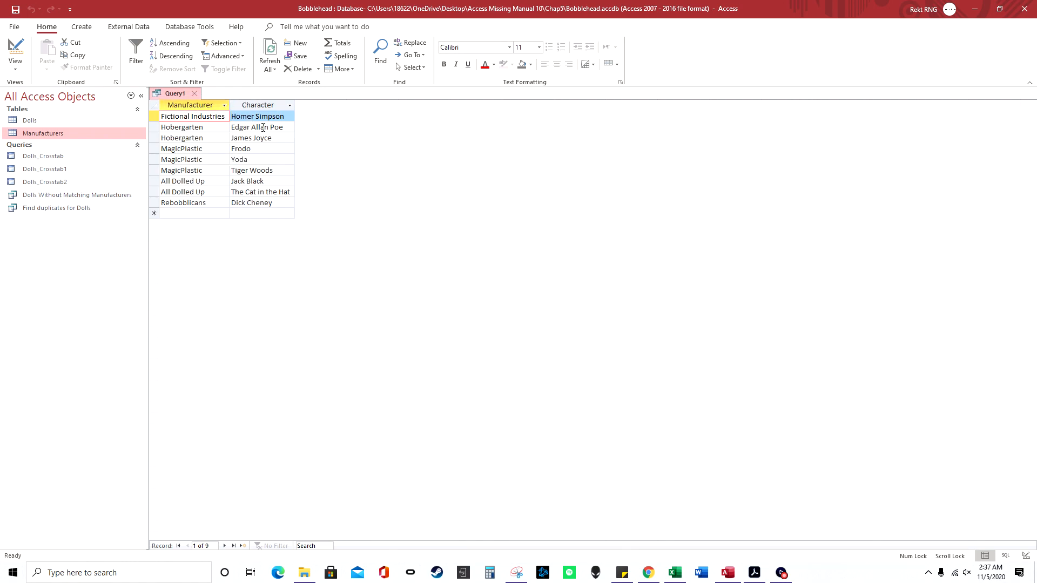
pyautogui.rightClick(174, 97)
pyautogui.click(208, 149)
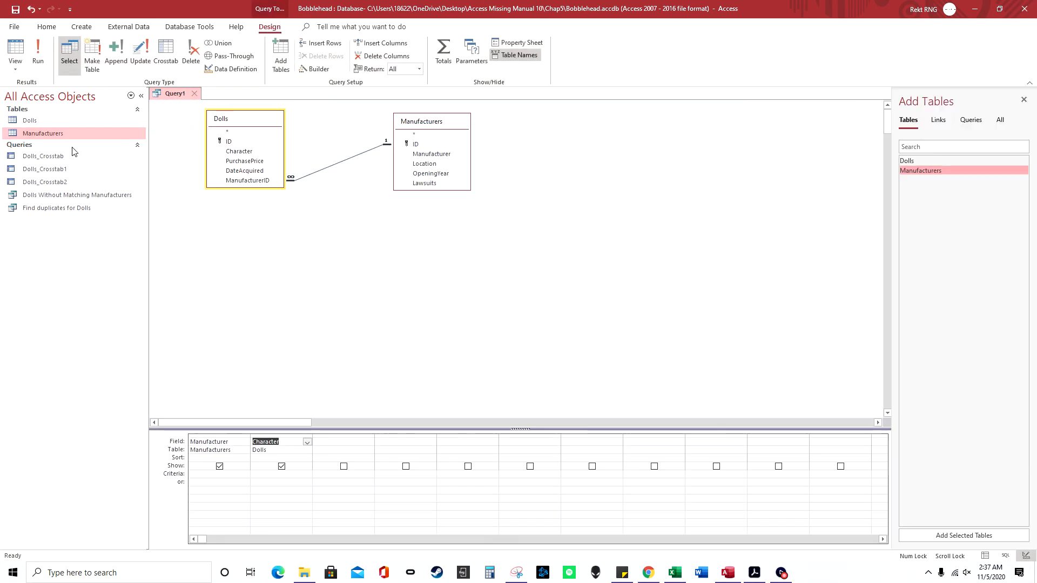
# Step: Open the Dolls and Manufacturers tables and check the ManufacturerID of the Tiger Woods and B dolls
pyautogui.doubleClick(43, 120)
pyautogui.doubleClick(52, 135)
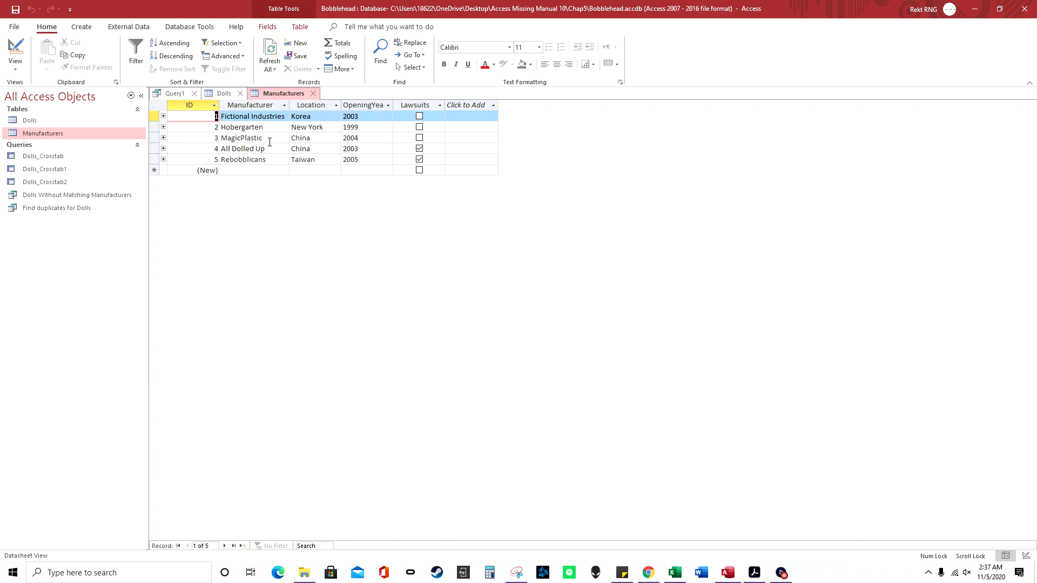
pyautogui.click(223, 94)
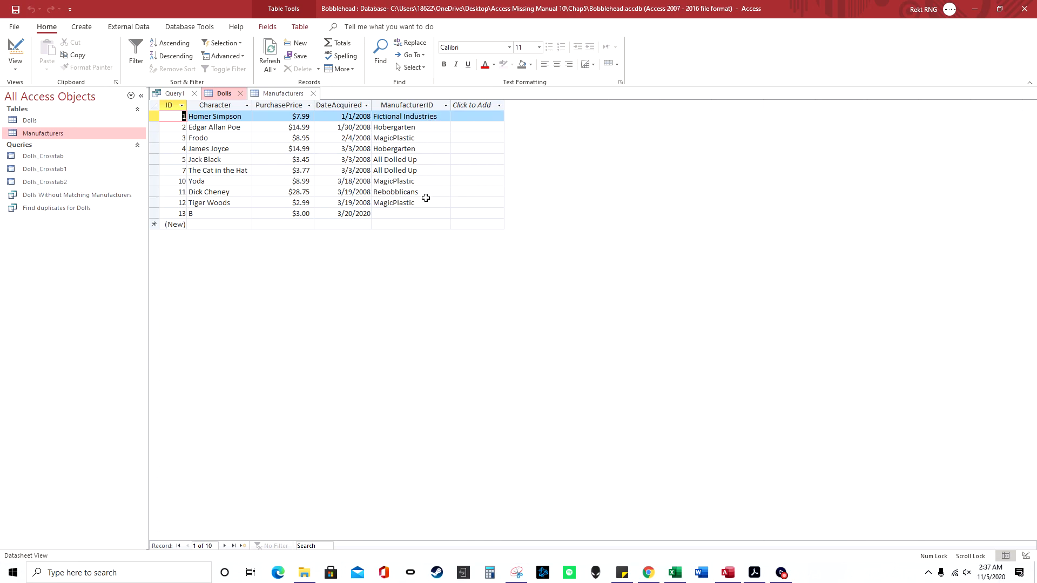
pyautogui.moveTo(426, 204); pyautogui.dragTo(378, 228)
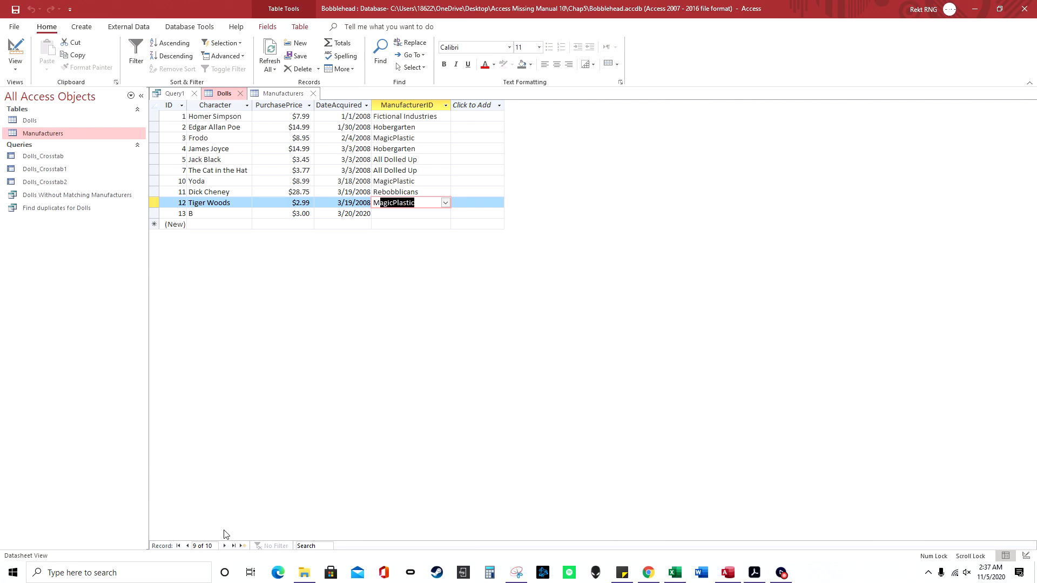
pyautogui.click(399, 212)
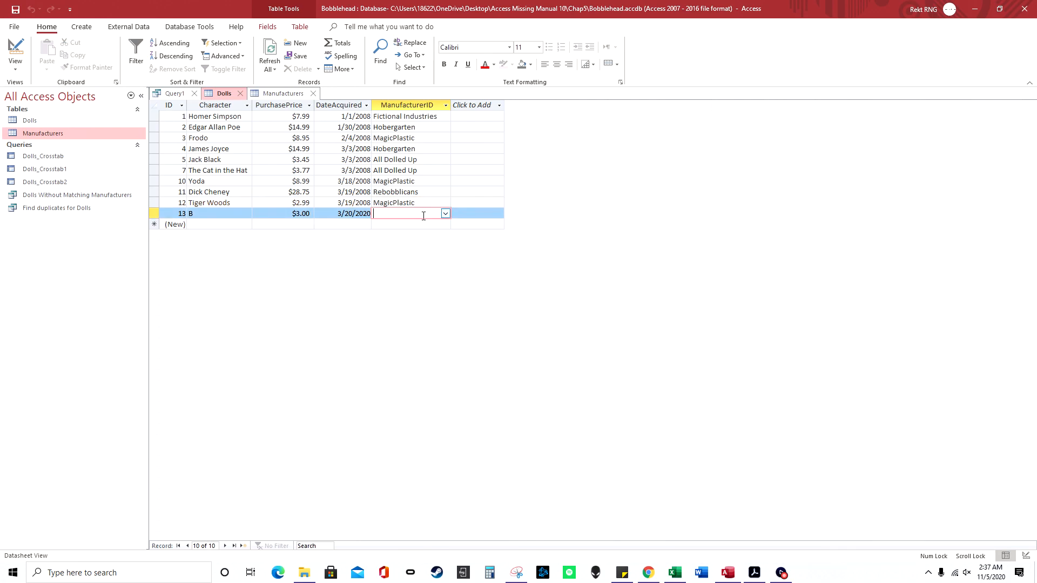
pyautogui.click(267, 93)
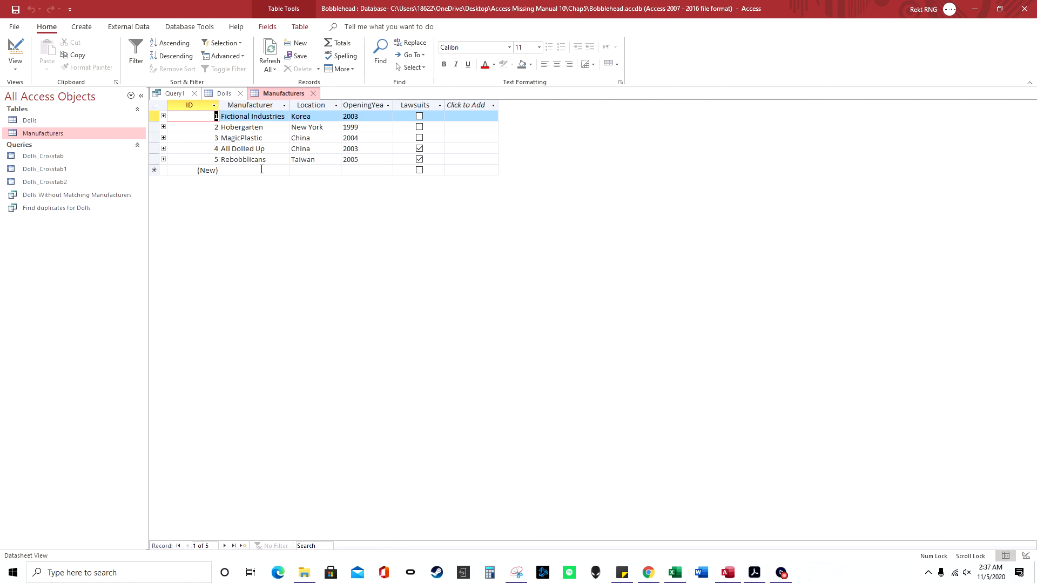
# Step: Show the query in Datasheet View and compare its results with the Dolls and Manufacturers tables
pyautogui.click(173, 93)
pyautogui.click(15, 63)
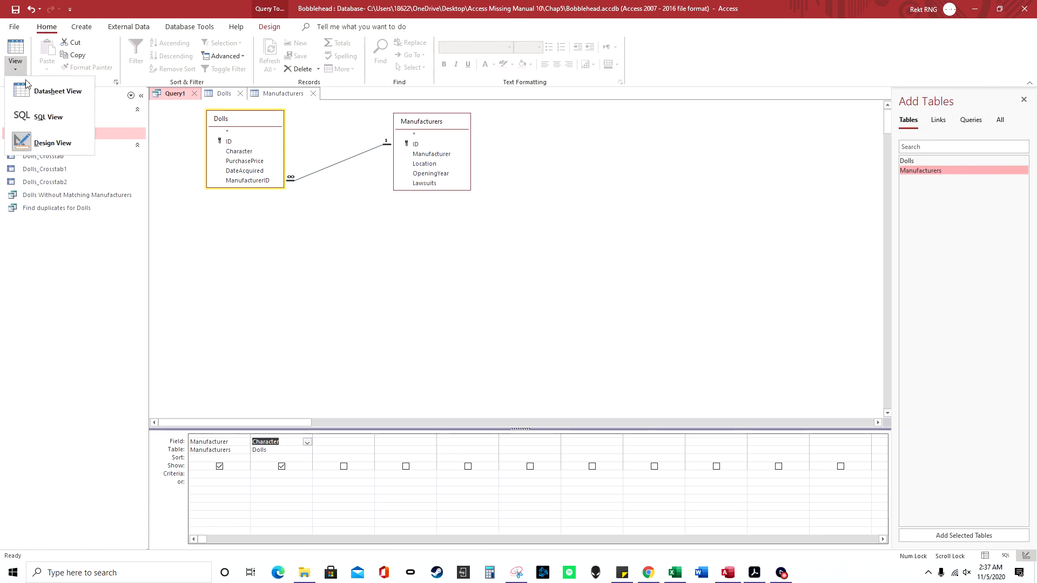
pyautogui.click(49, 79)
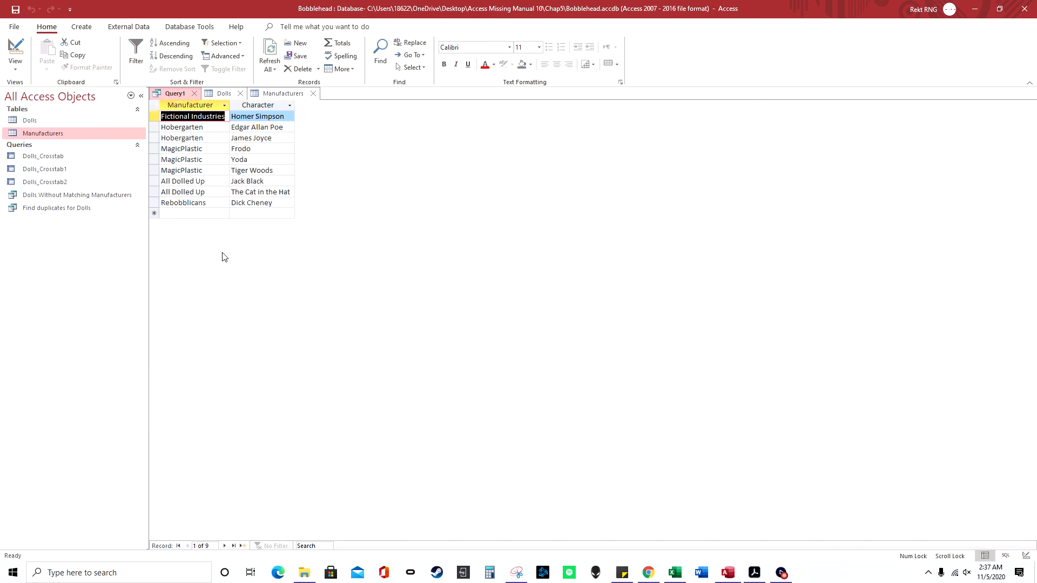
pyautogui.click(229, 94)
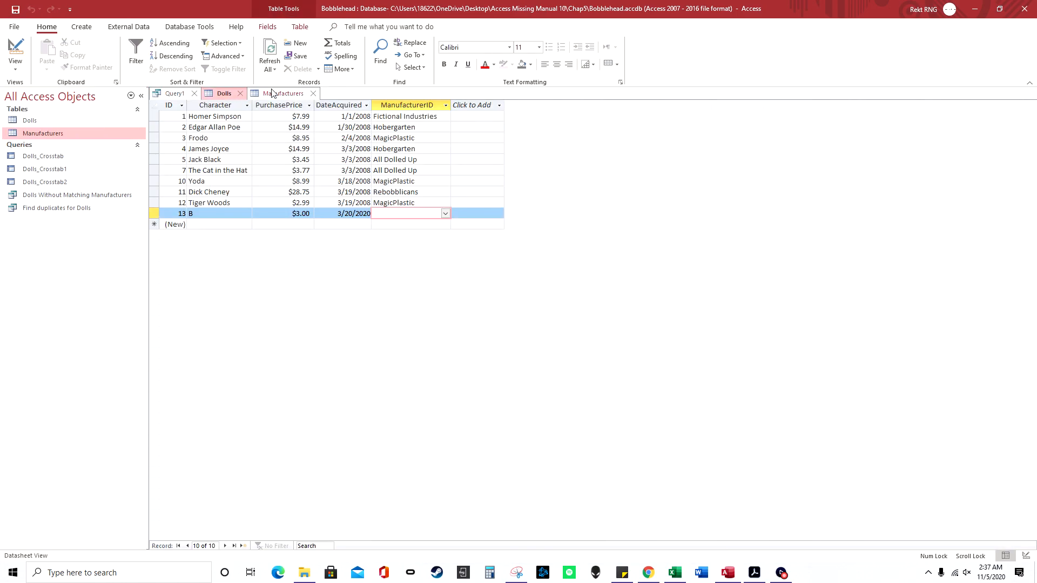
pyautogui.click(272, 92)
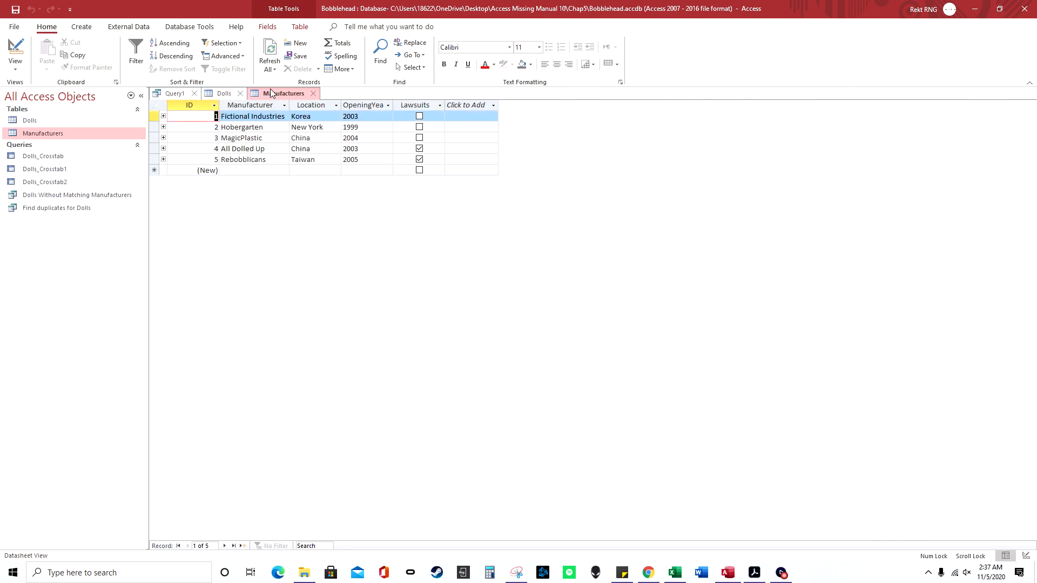
# Step: Examine how Manufacturers ID links to Dolls ManufacturerID in the relationships diagram, compare both tables, and close the diagram
pyautogui.click(143, 28)
pyautogui.click(189, 26)
pyautogui.click(135, 54)
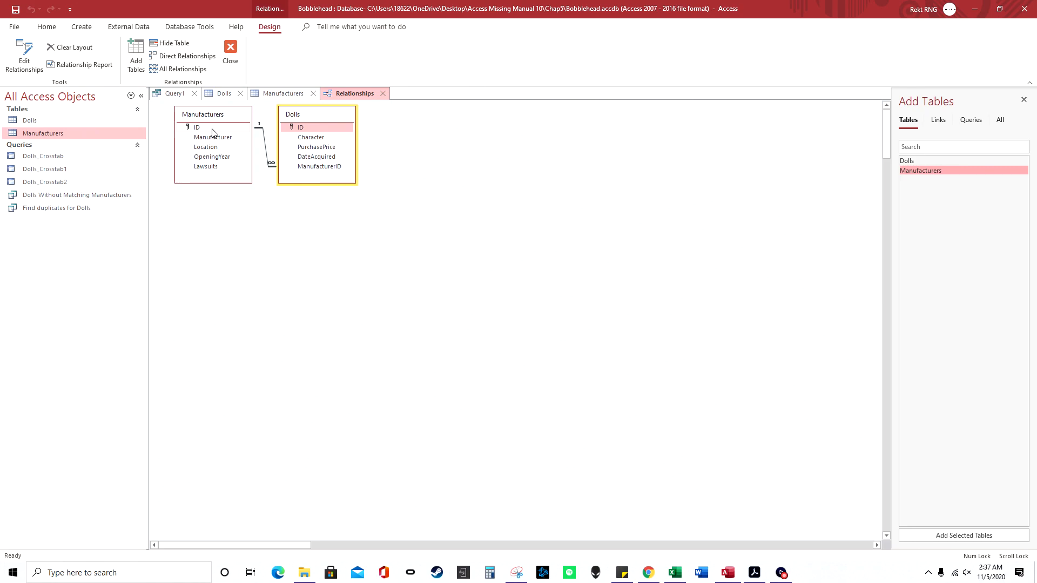
pyautogui.click(212, 130)
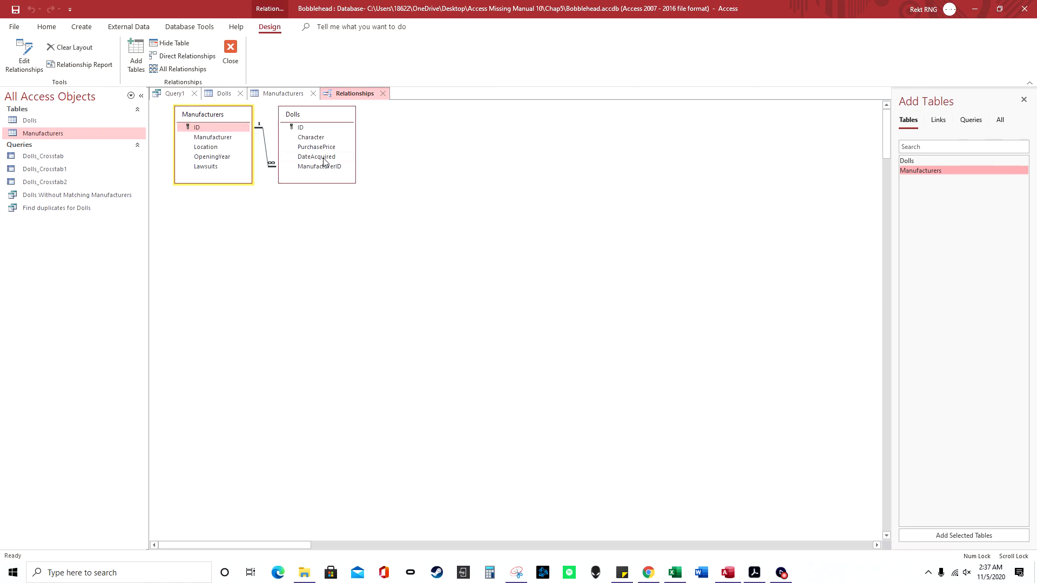
pyautogui.click(281, 95)
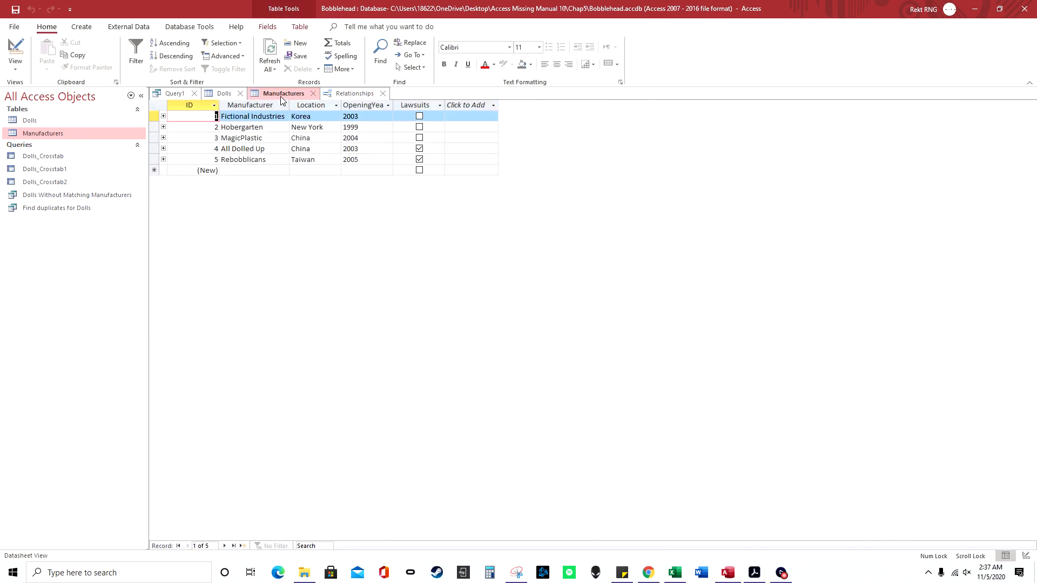
pyautogui.click(223, 94)
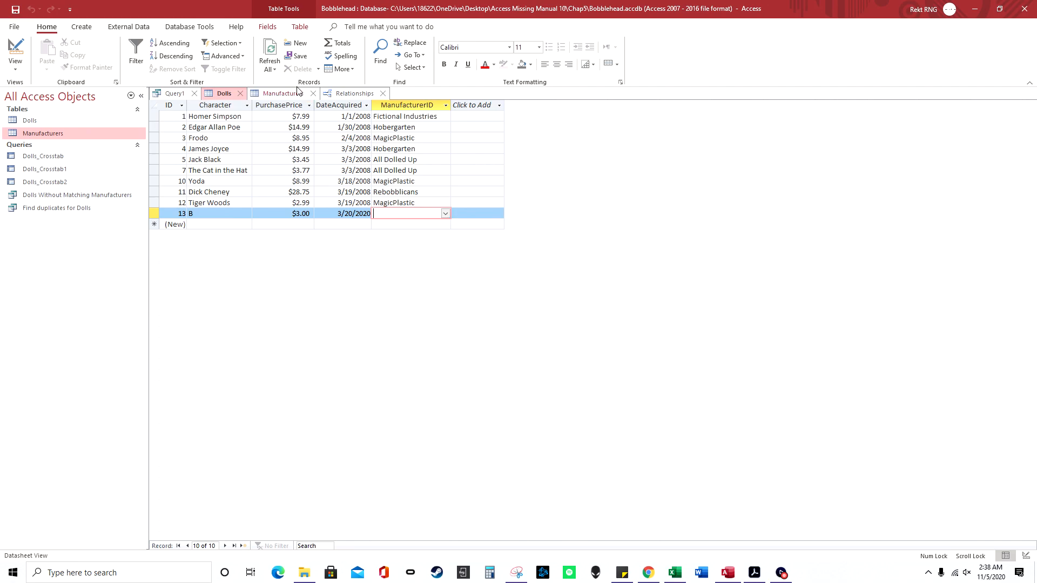
pyautogui.click(383, 94)
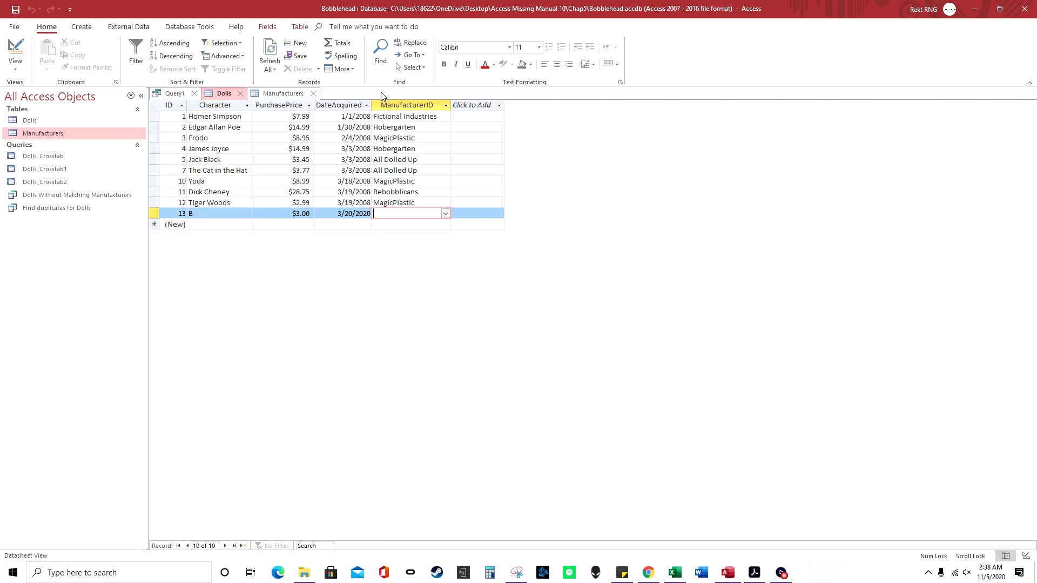
# Step: Close the Manufacturers and Dolls tables and return the query to Design View
pyautogui.click(313, 94)
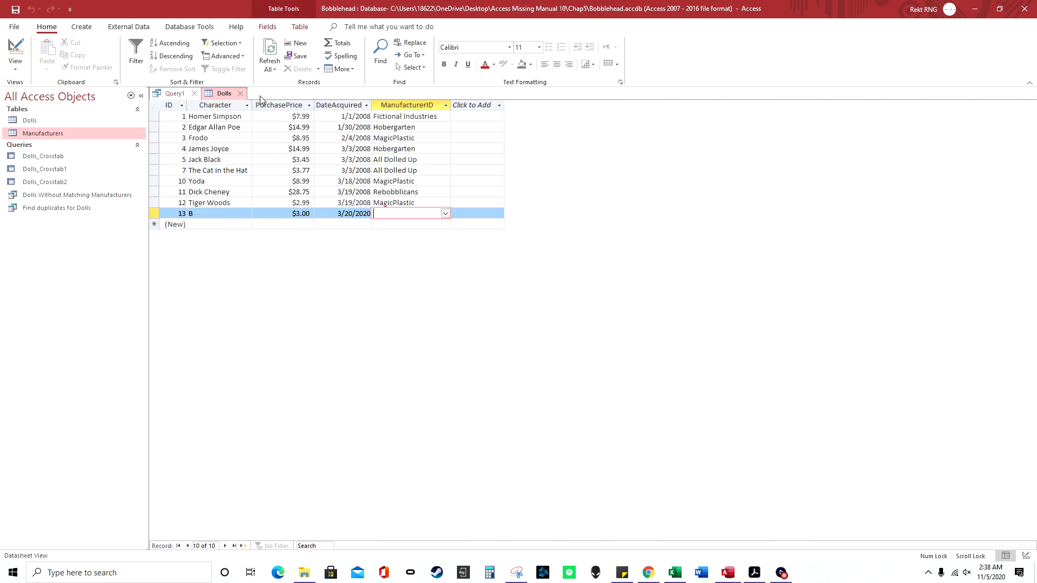
pyautogui.click(240, 93)
pyautogui.rightClick(178, 95)
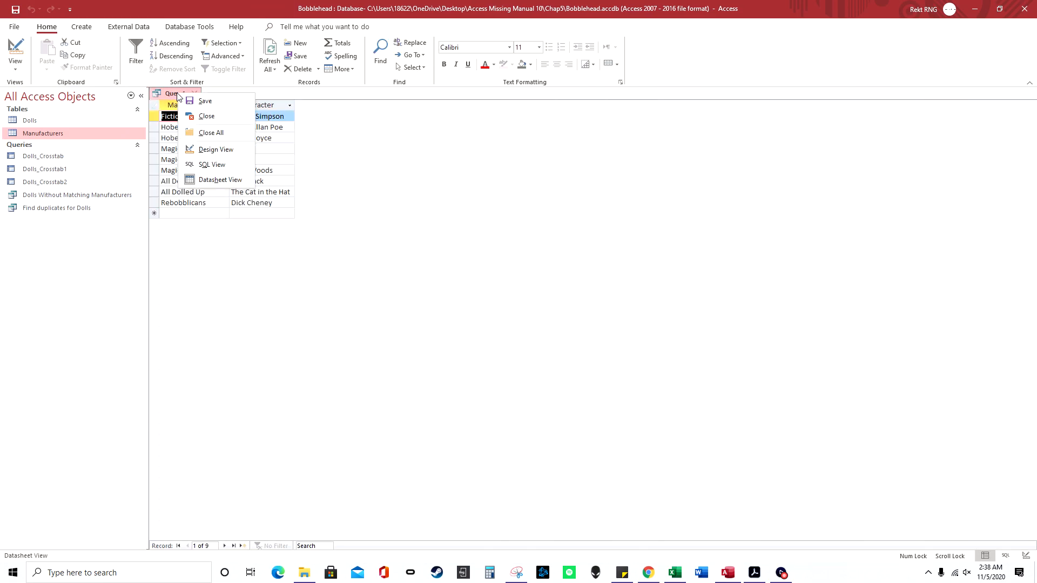
pyautogui.click(210, 149)
# Step: Examine the join properties of the line between Dolls and Manufacturers, including its three join options, and close them without changes
pyautogui.click(351, 161)
pyautogui.rightClick(351, 160)
pyautogui.click(335, 164)
pyautogui.rightClick(336, 164)
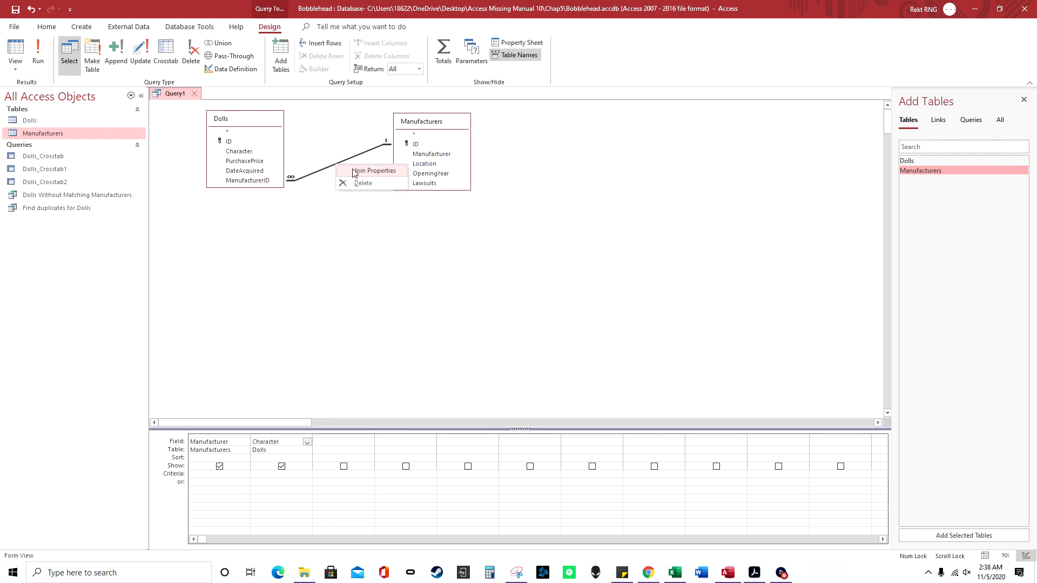
pyautogui.click(354, 172)
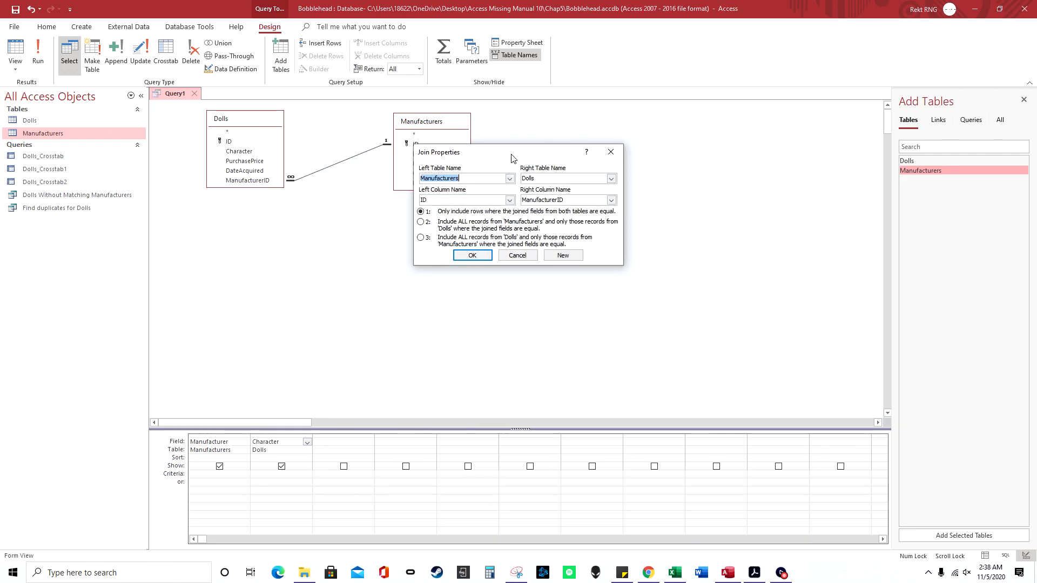
pyautogui.moveTo(512, 157); pyautogui.dragTo(610, 209)
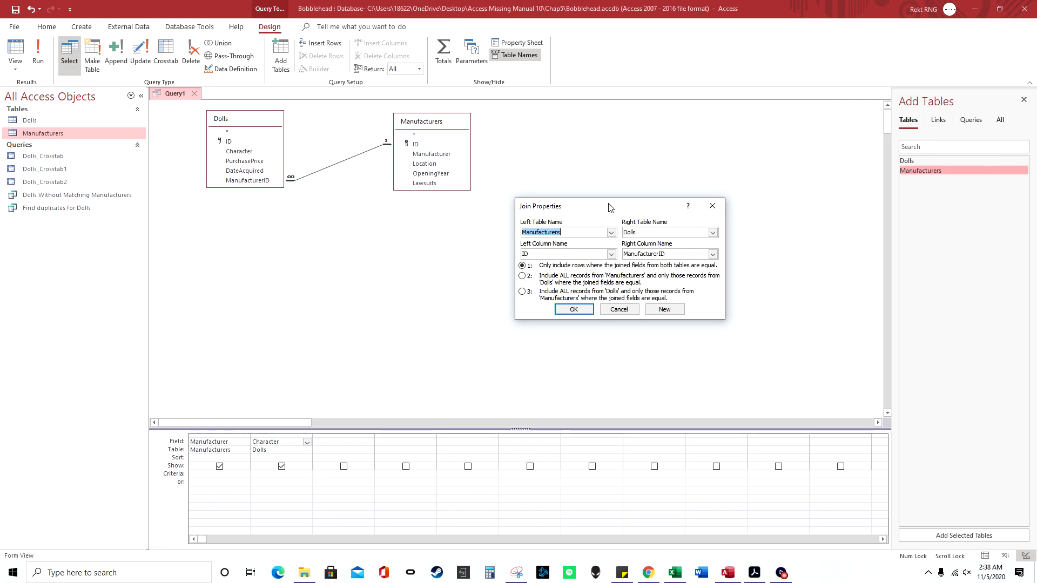
pyautogui.moveTo(608, 208); pyautogui.dragTo(583, 130)
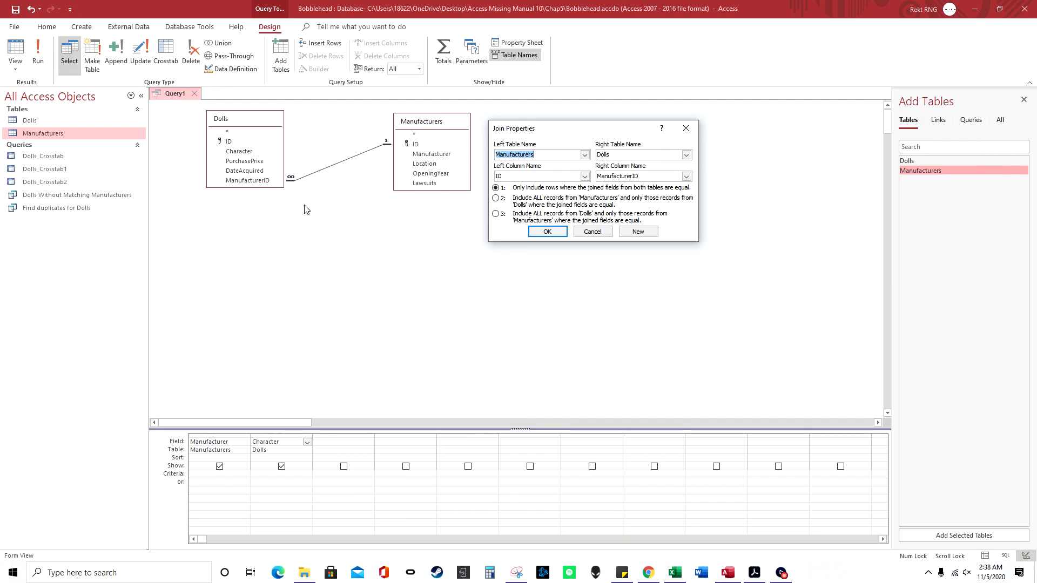
pyautogui.click(685, 133)
# Step: Delete the join line between Dolls and Manufacturers from the query design
pyautogui.rightClick(342, 161)
pyautogui.click(343, 161)
pyautogui.rightClick(343, 161)
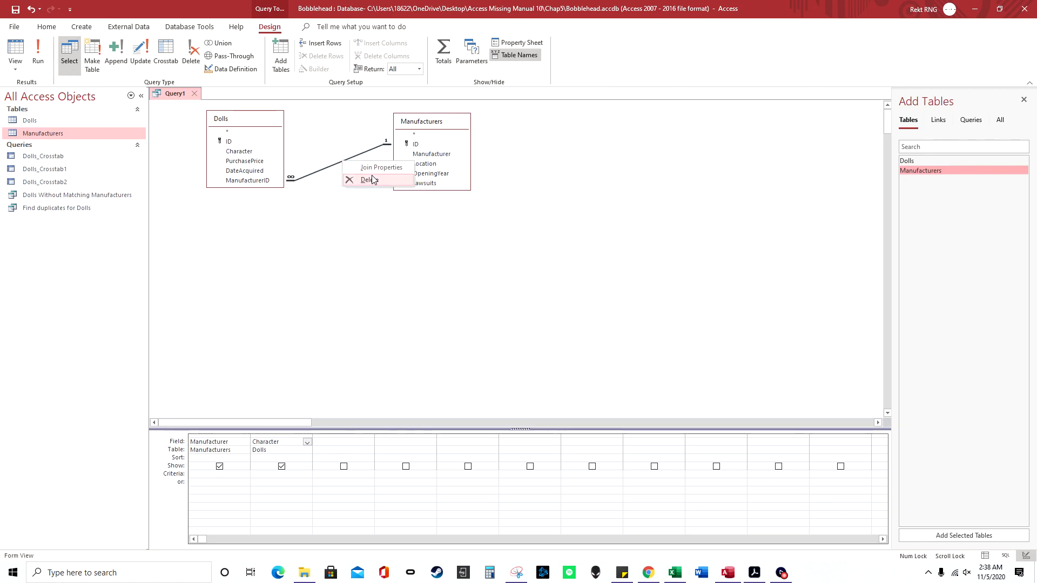
pyautogui.click(372, 179)
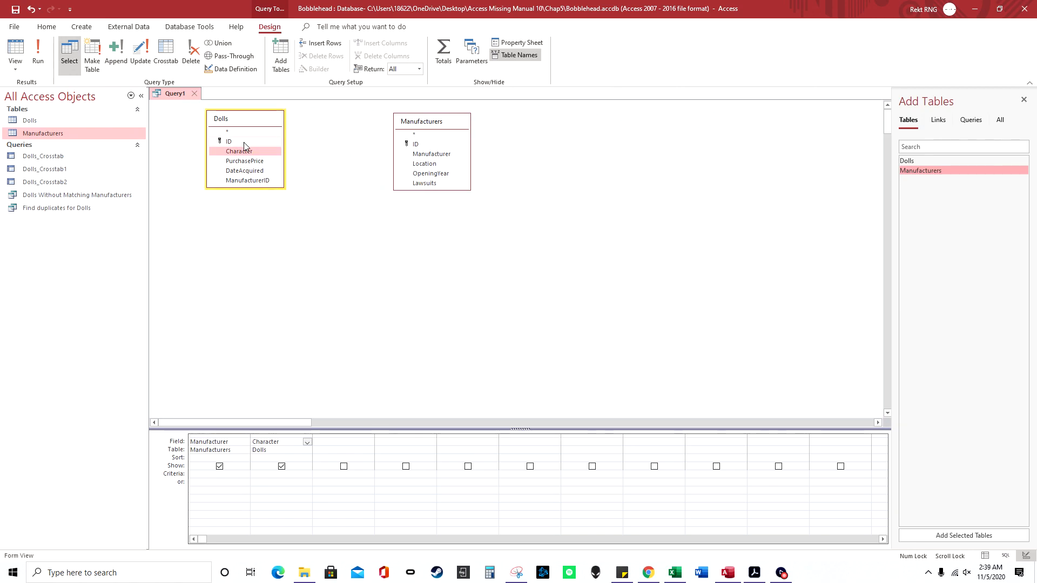
# Step: Join the Manufacturers ID field to the Dolls ManufacturerID field, enlarge the Manufacturers field list, and spread the two lists apart
pyautogui.moveTo(245, 141); pyautogui.dragTo(535, 271)
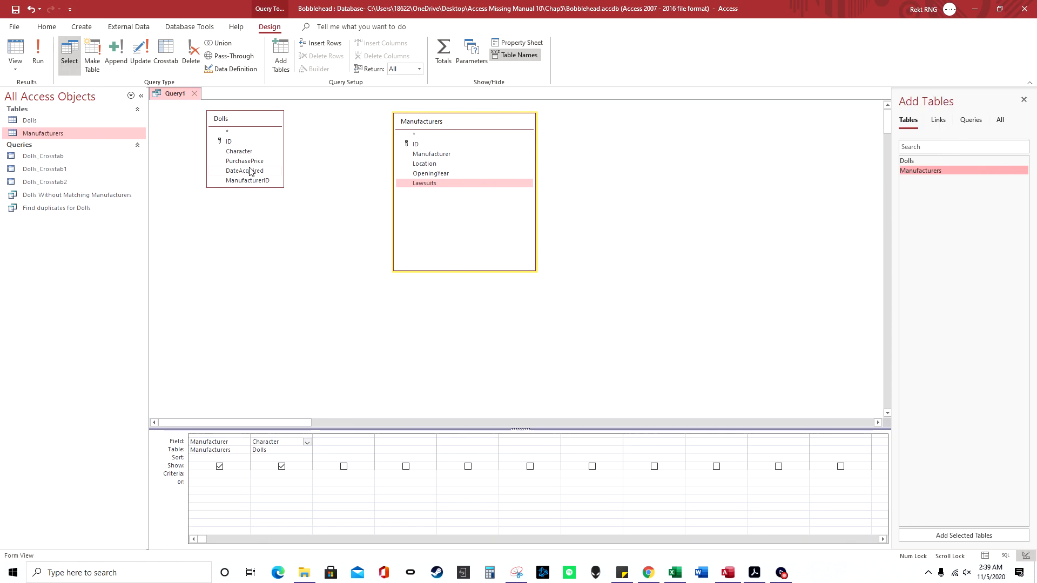
pyautogui.moveTo(424, 144); pyautogui.dragTo(247, 181)
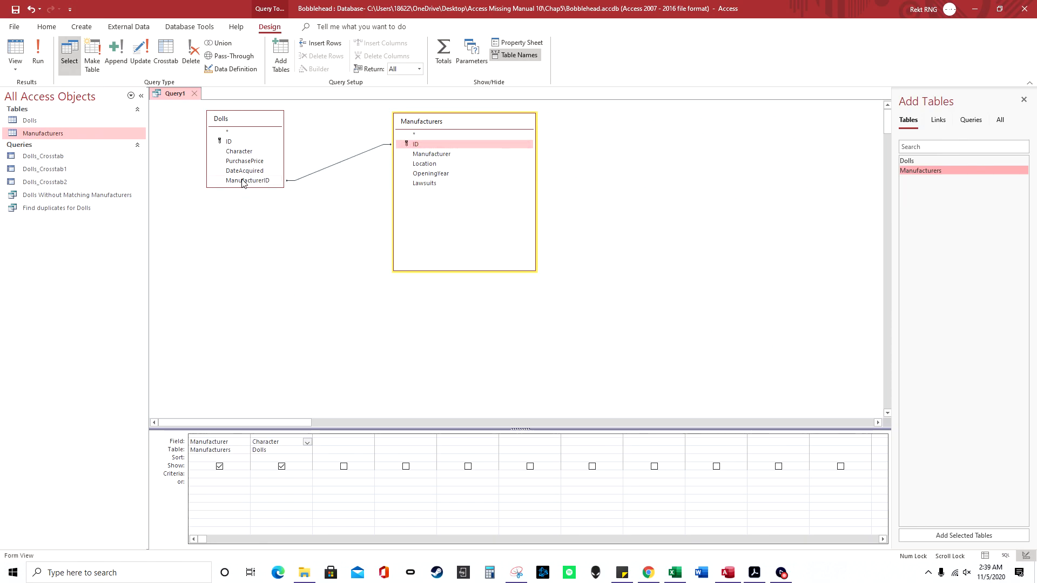
pyautogui.click(350, 158)
pyautogui.moveTo(436, 118); pyautogui.dragTo(481, 118)
pyautogui.moveTo(258, 121); pyautogui.dragTo(266, 146)
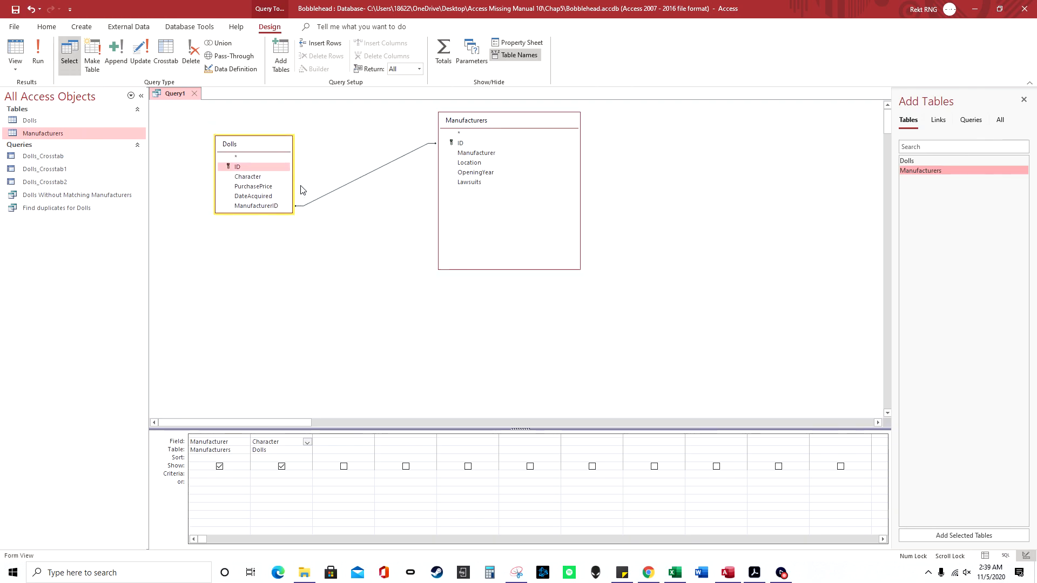
# Step: Set the join to include all records from Dolls and only those from Manufacturers where the joined fields are equal
pyautogui.click(349, 188)
pyautogui.rightClick(348, 188)
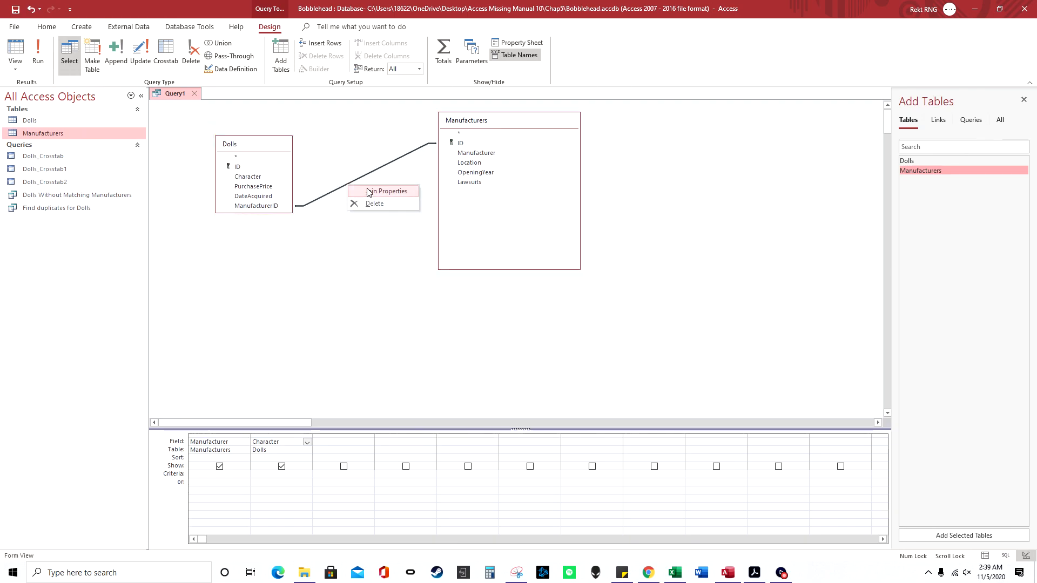
pyautogui.click(380, 192)
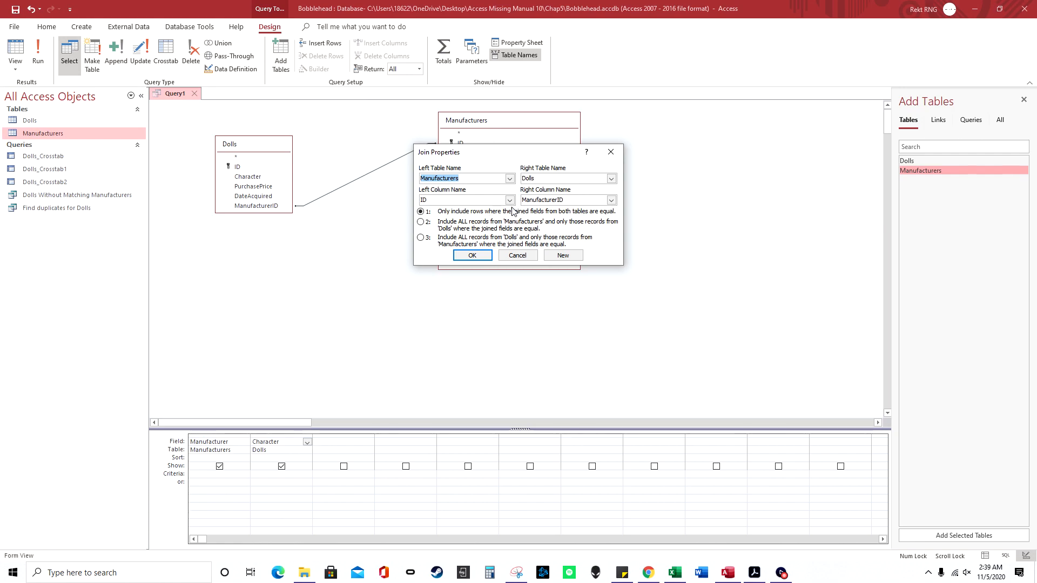
pyautogui.moveTo(494, 160); pyautogui.dragTo(597, 162)
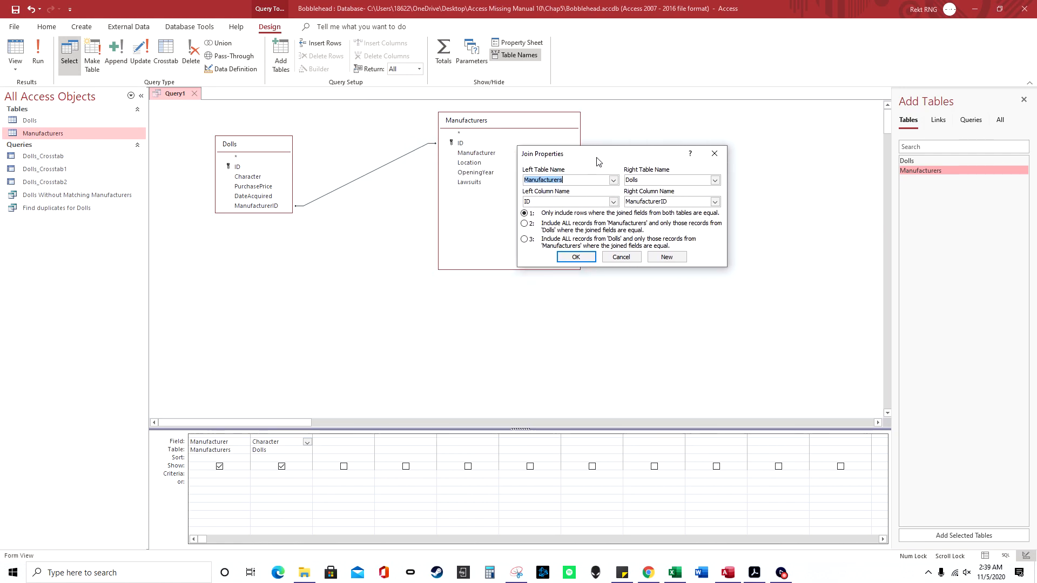
pyautogui.click(524, 239)
pyautogui.click(582, 260)
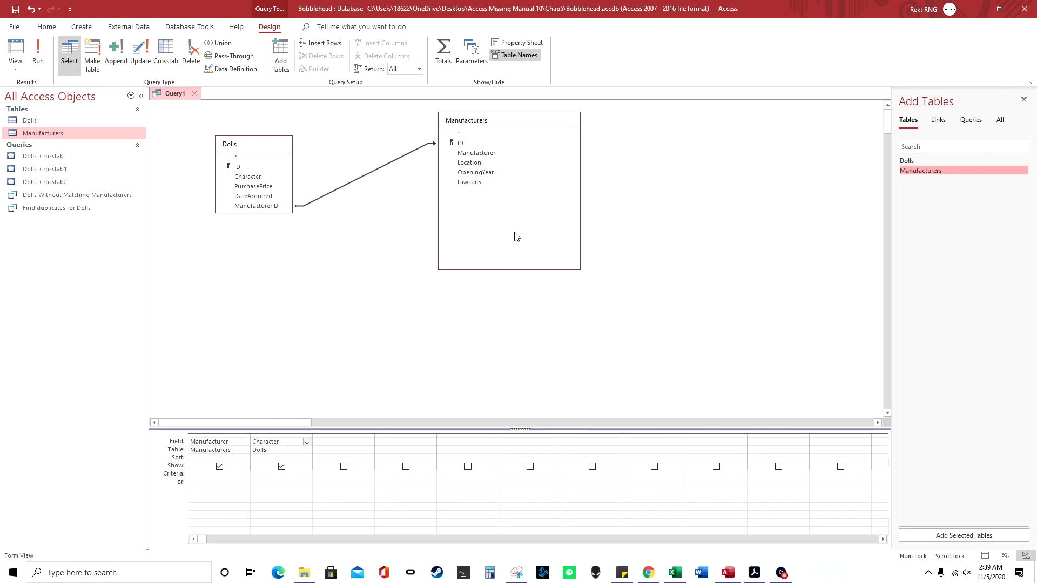
# Step: Show the query in Datasheet View and check the Manufacturer and Character values of the B row
pyautogui.rightClick(170, 94)
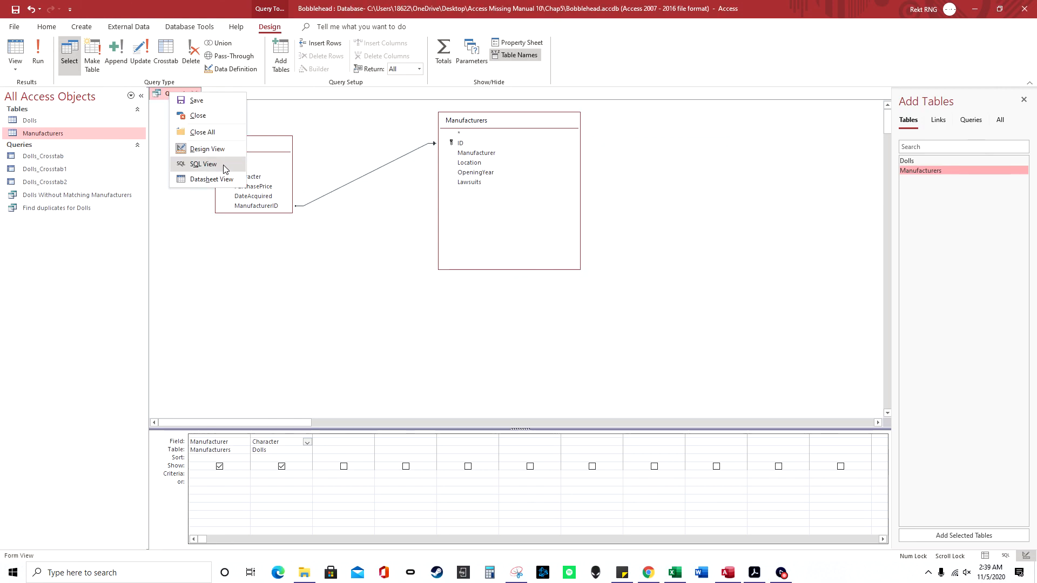
pyautogui.click(221, 179)
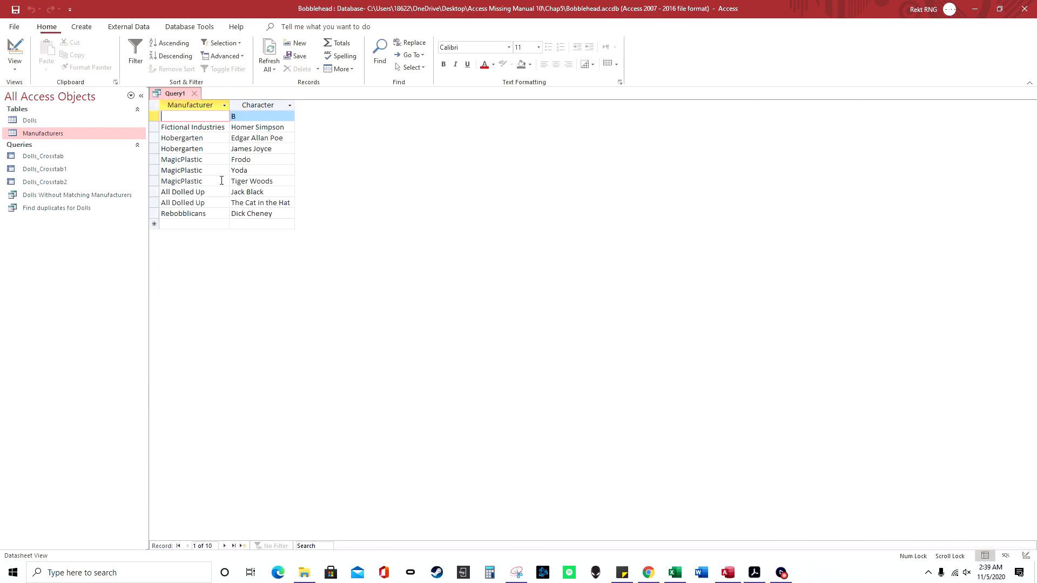
pyautogui.moveTo(252, 117); pyautogui.dragTo(233, 117)
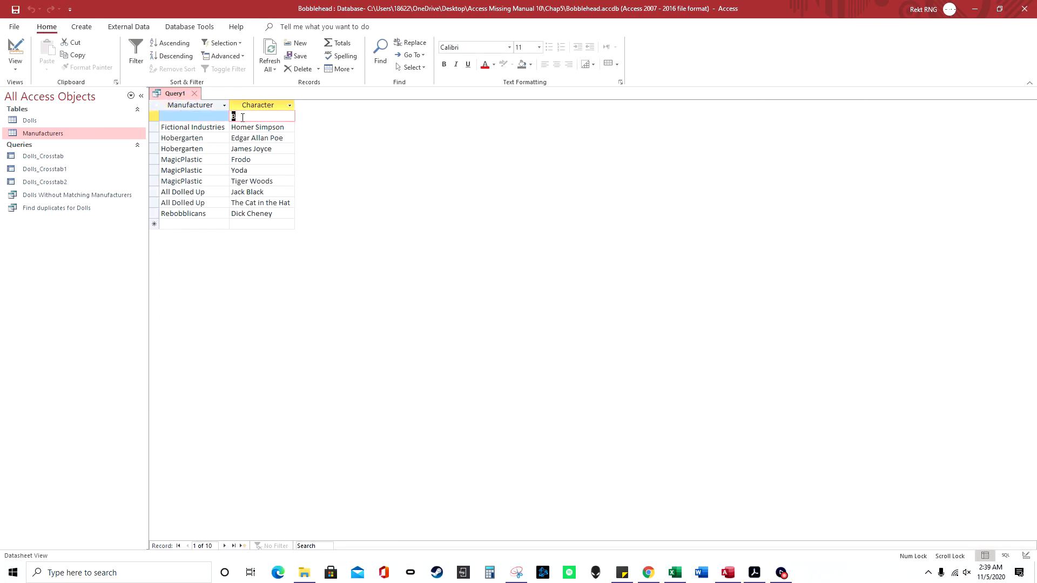
pyautogui.click(196, 118)
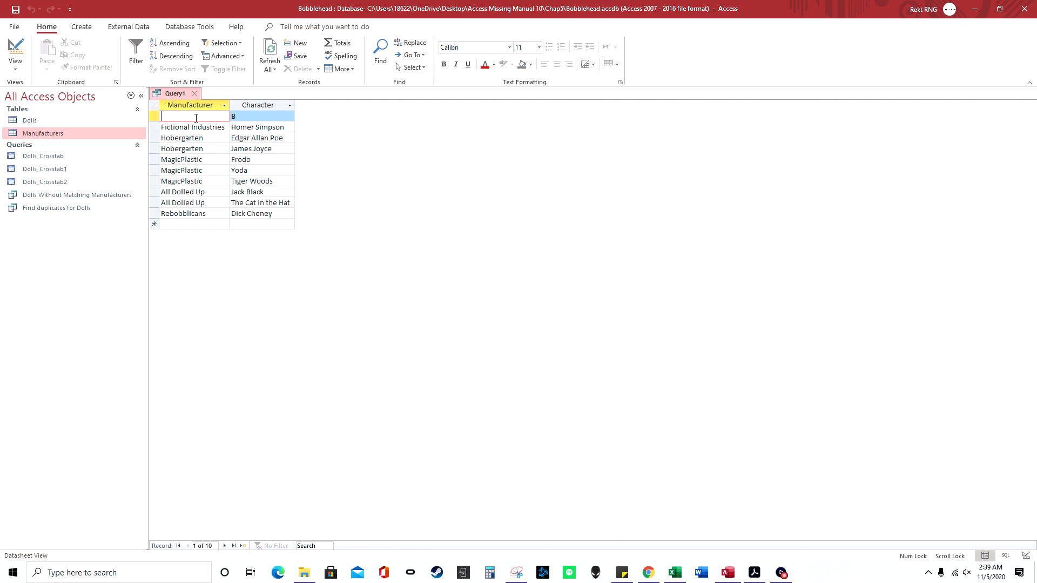
# Step: Compare the Manufacturers and Dolls link in the relationships diagram with the join in the query's Design View
pyautogui.rightClick(173, 97)
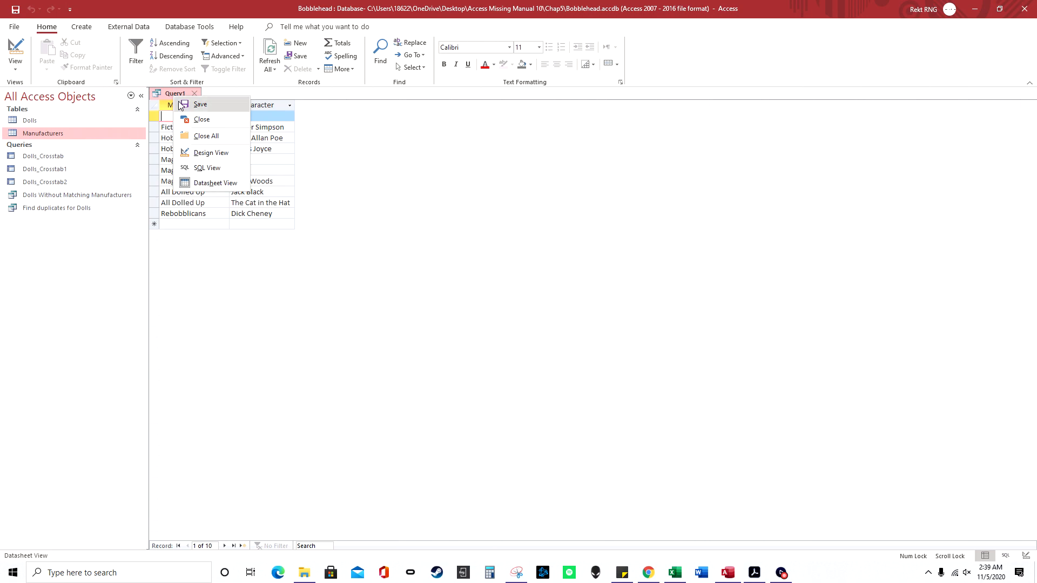
pyautogui.click(143, 30)
pyautogui.click(190, 26)
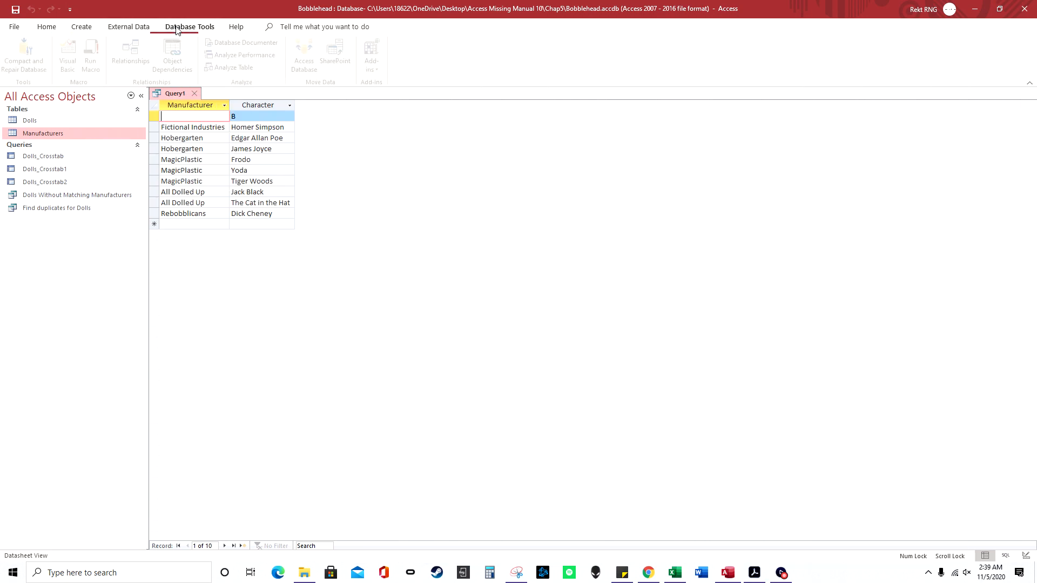
pyautogui.click(136, 54)
pyautogui.moveTo(306, 116); pyautogui.dragTo(361, 116)
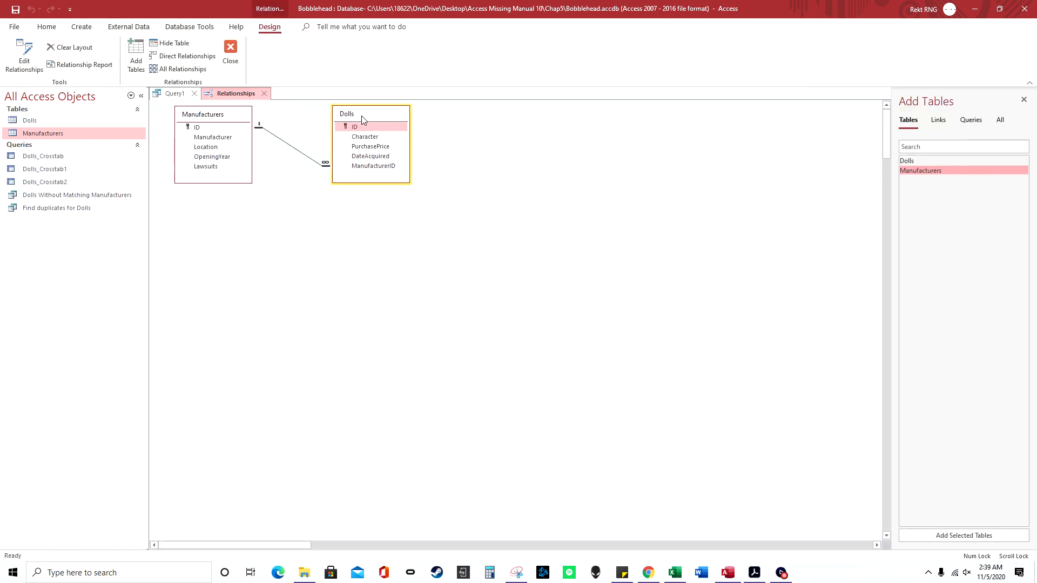
pyautogui.moveTo(219, 121); pyautogui.dragTo(239, 120)
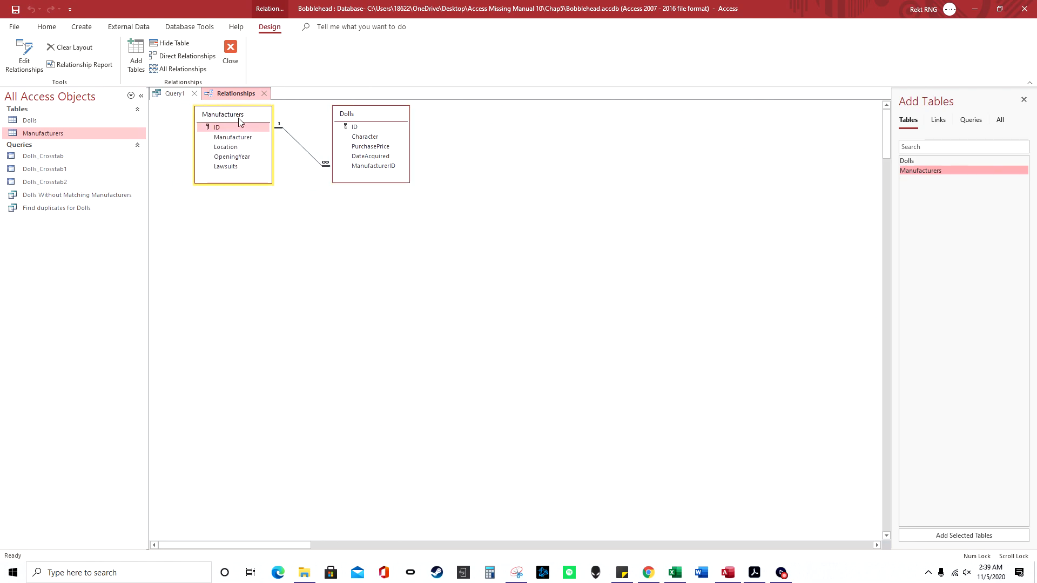
pyautogui.click(168, 98)
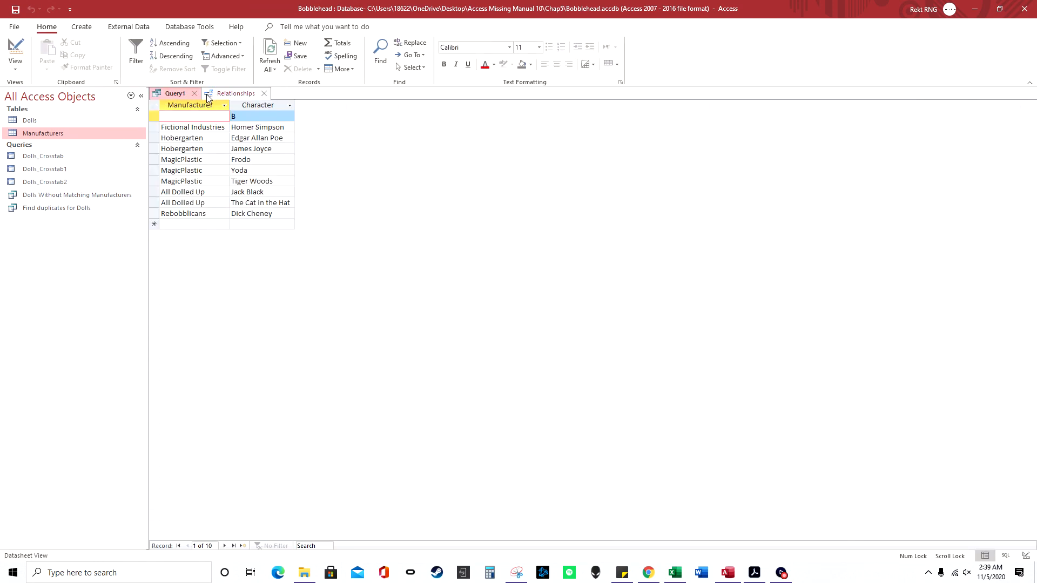
pyautogui.rightClick(178, 94)
pyautogui.click(229, 149)
pyautogui.click(245, 93)
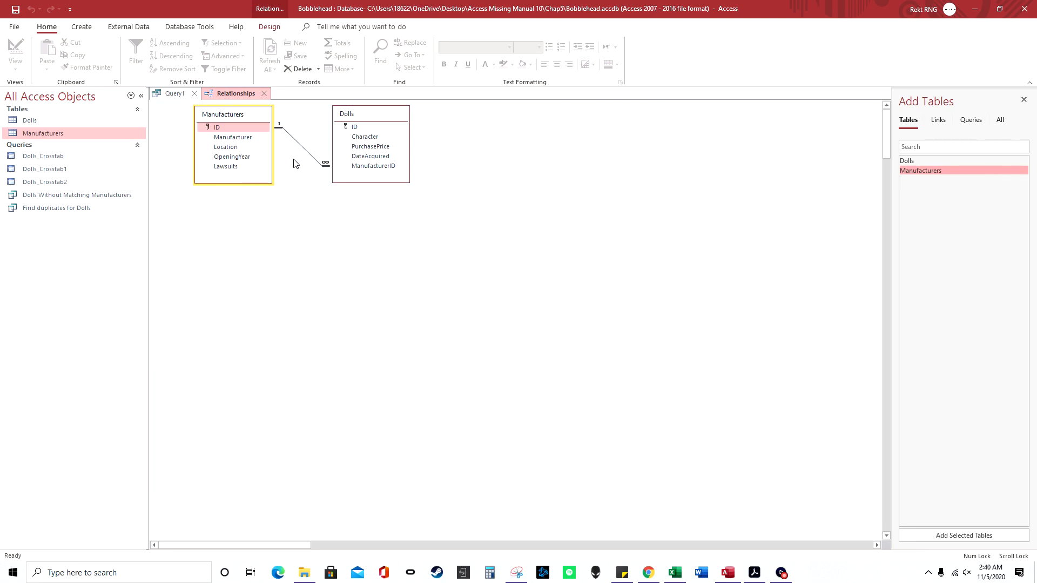
pyautogui.click(175, 96)
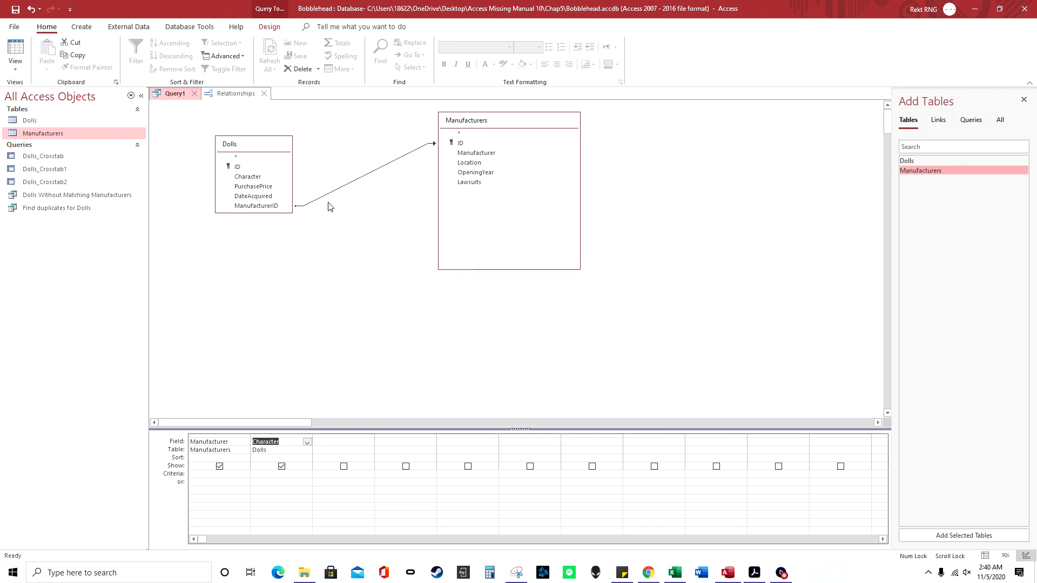
# Step: Show the query in Datasheet View and change the Character value B to B222
pyautogui.rightClick(176, 96)
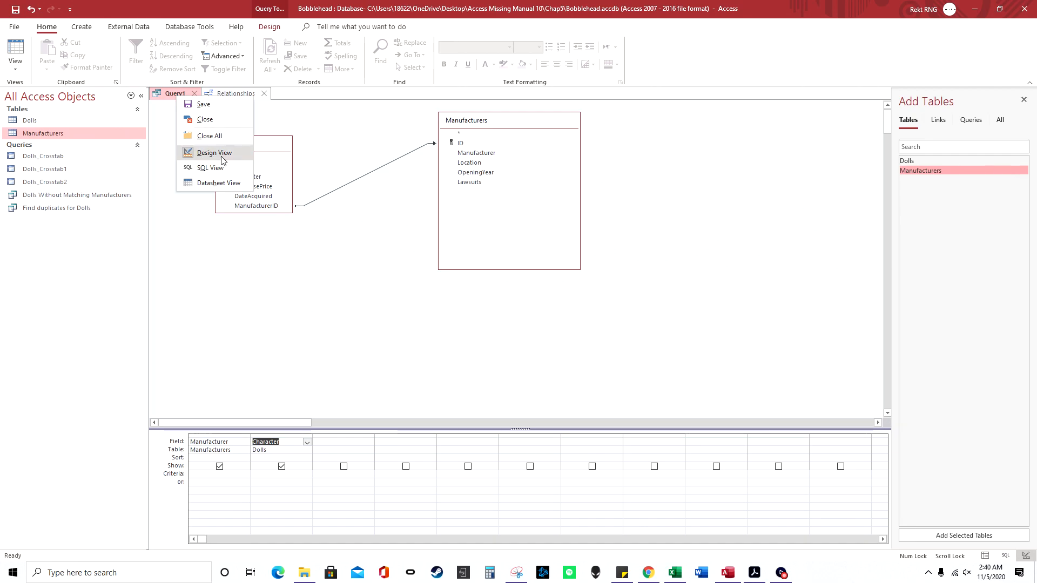
pyautogui.click(218, 183)
pyautogui.click(245, 117)
pyautogui.write('222')
pyautogui.press('Tab')
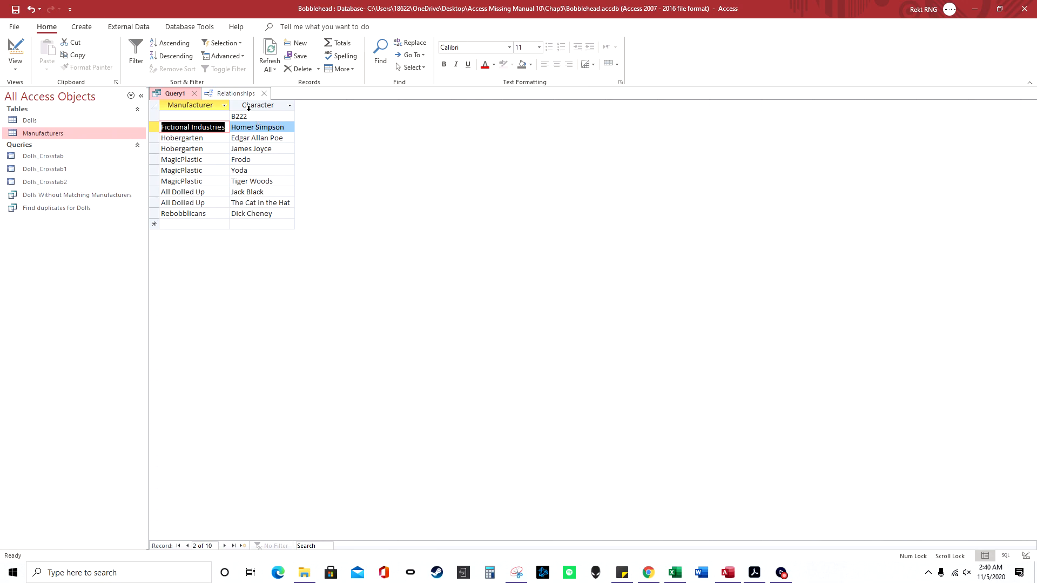
# Step: Close the query, saving it as Query1, and reopen it in Datasheet View
pyautogui.click(195, 94)
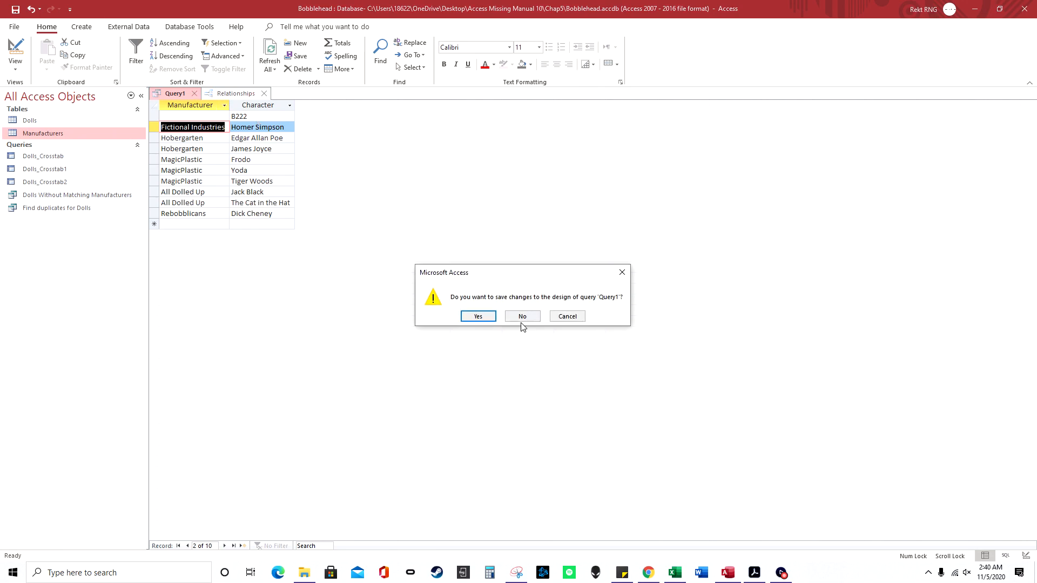
pyautogui.click(486, 318)
pyautogui.click(520, 217)
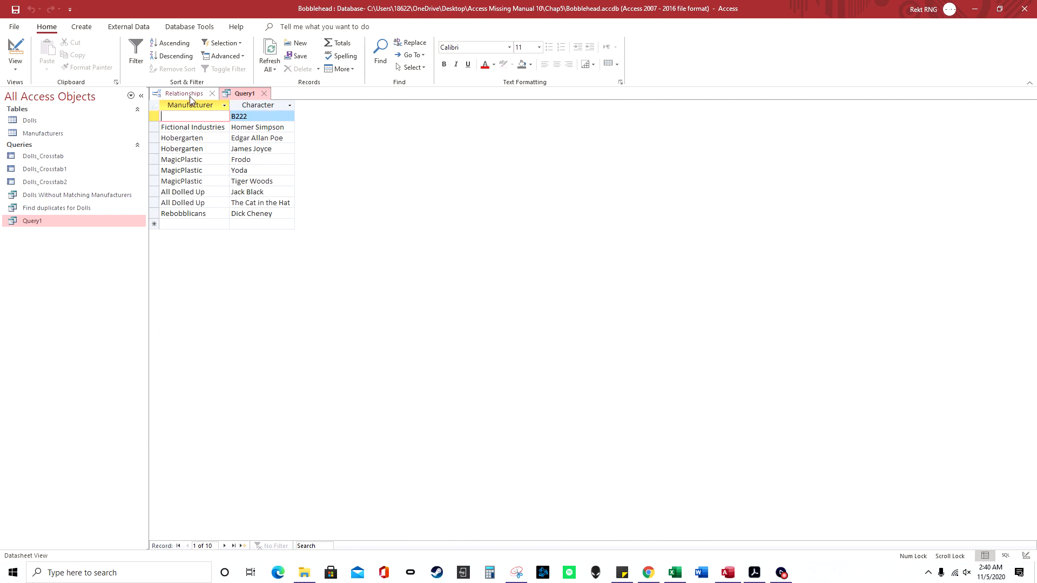
# Step: Open the Dolls and Manufacturers tables and compare the last doll's Character value with the one in Query1
pyautogui.doubleClick(84, 122)
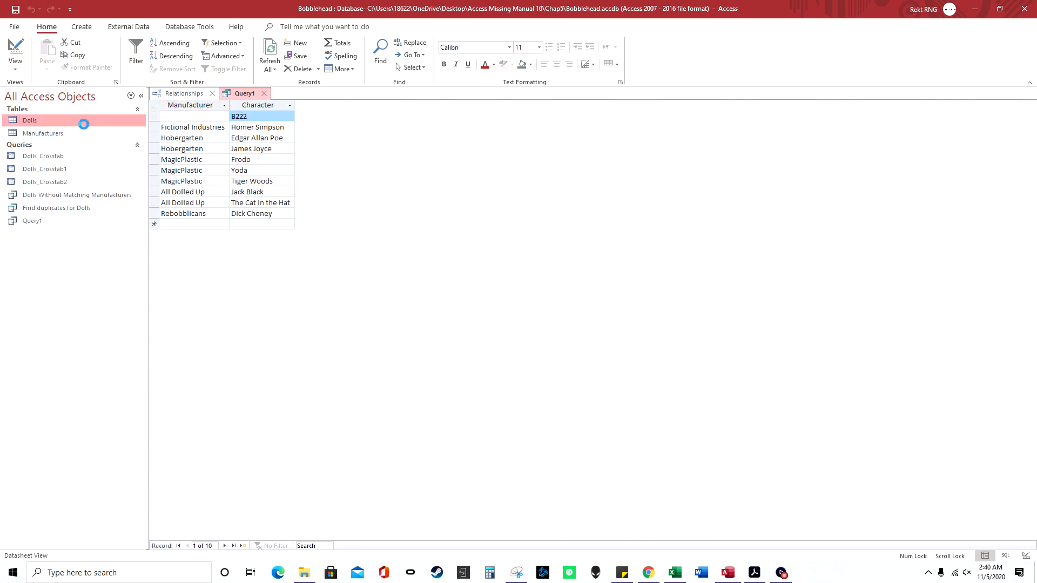
pyautogui.doubleClick(83, 133)
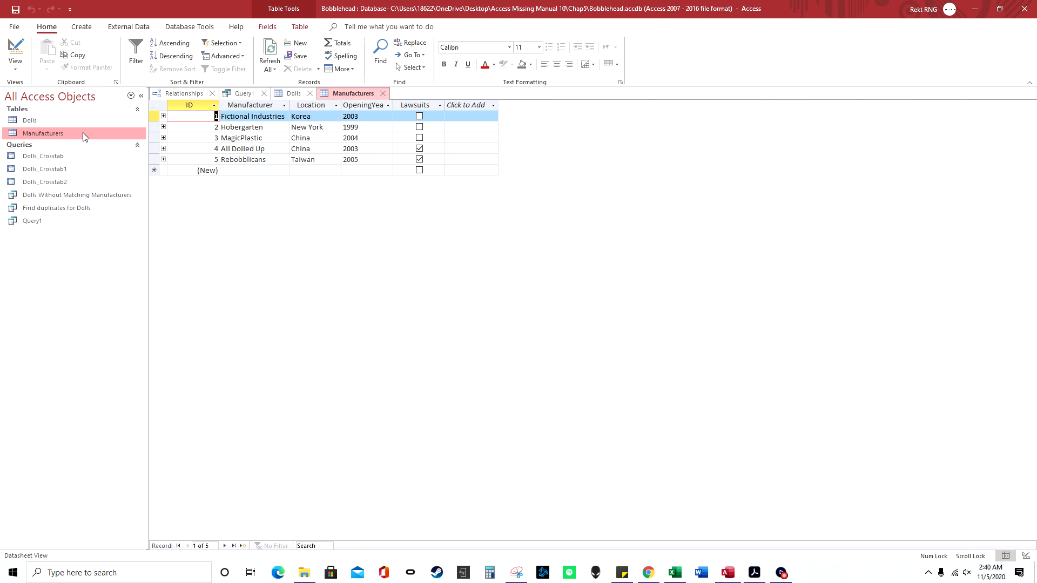
pyautogui.doubleClick(76, 120)
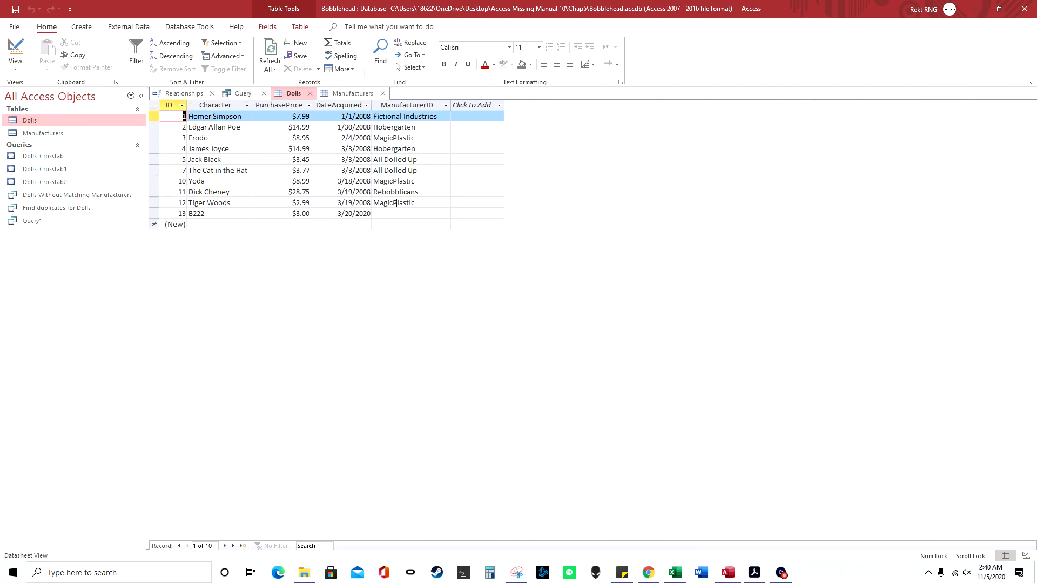
pyautogui.moveTo(218, 213); pyautogui.dragTo(180, 213)
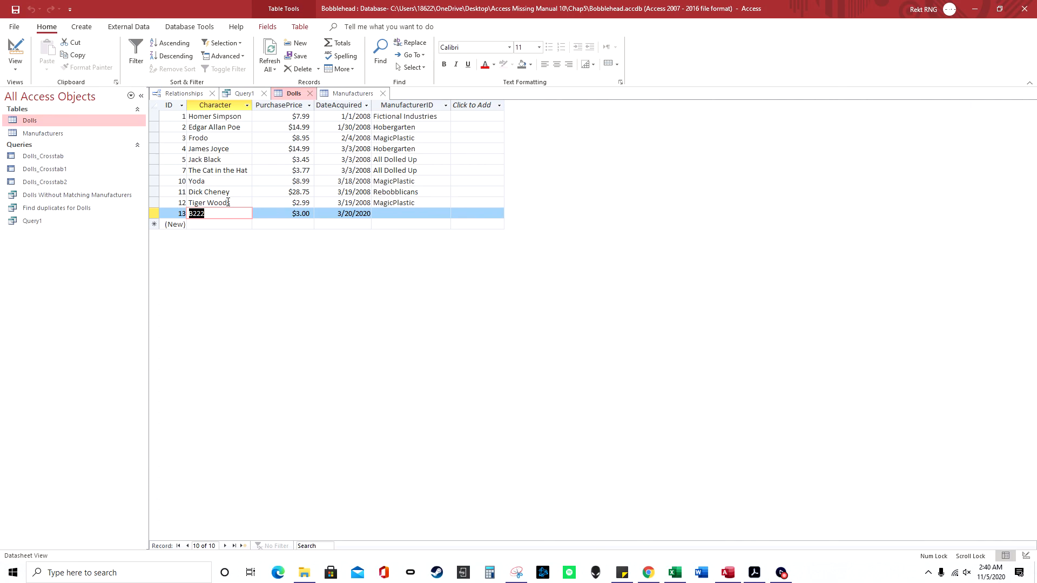
pyautogui.click(245, 93)
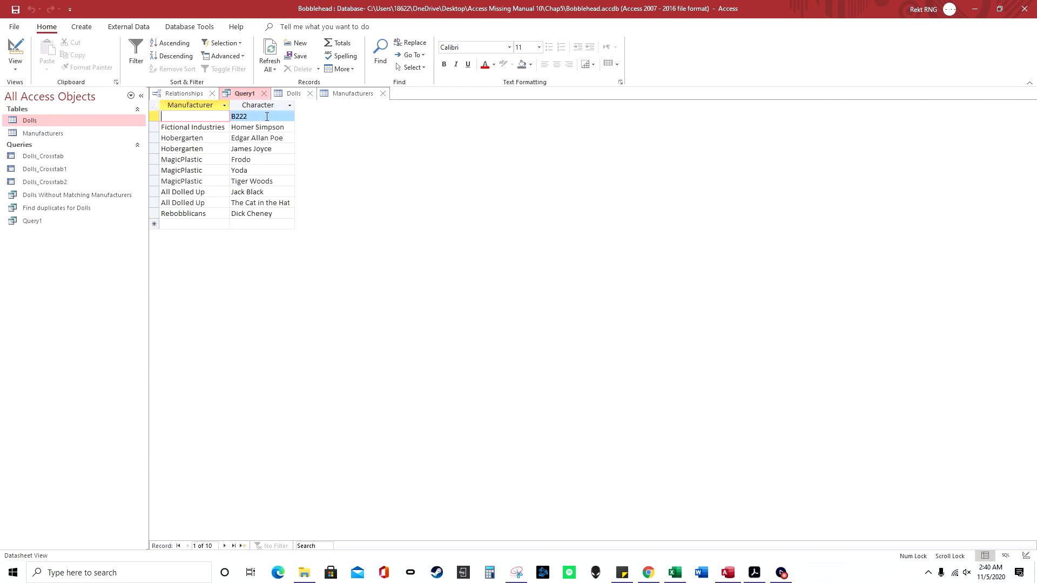
# Step: Review the Dolls table and relationships diagram, and close all open objects without saving the Relationships layout
pyautogui.click(293, 95)
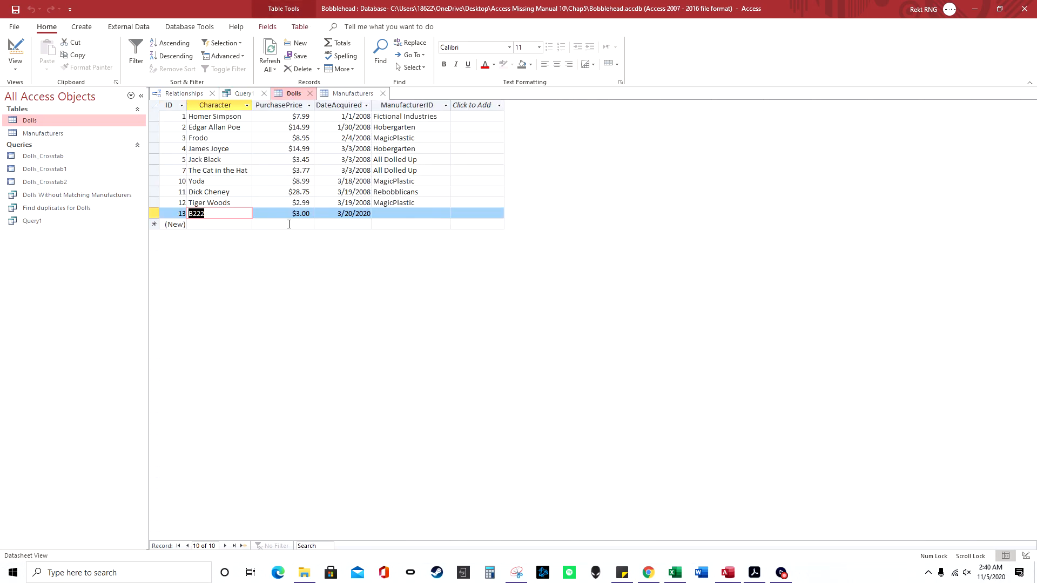
pyautogui.click(183, 96)
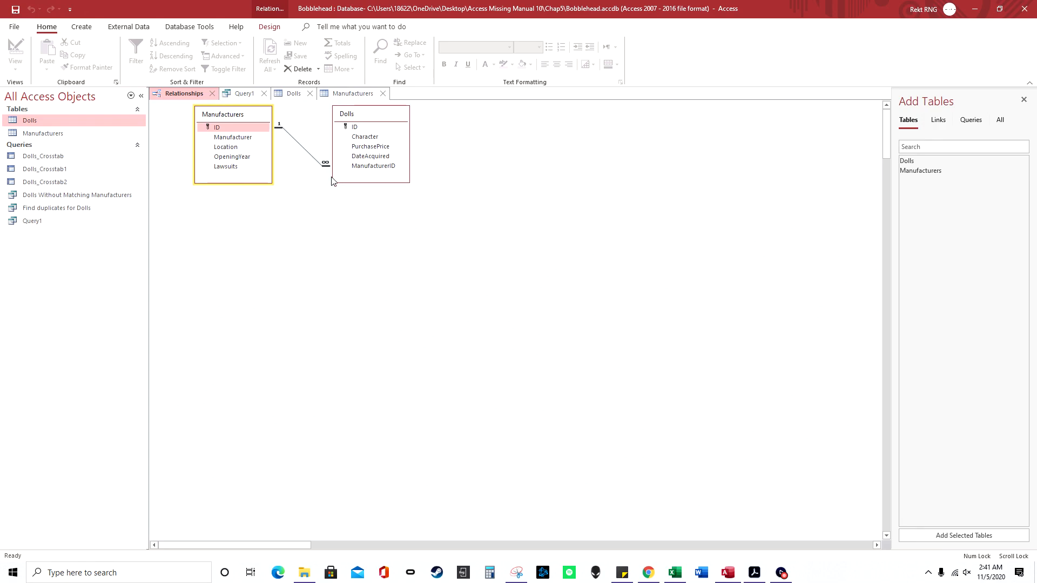
pyautogui.click(212, 96)
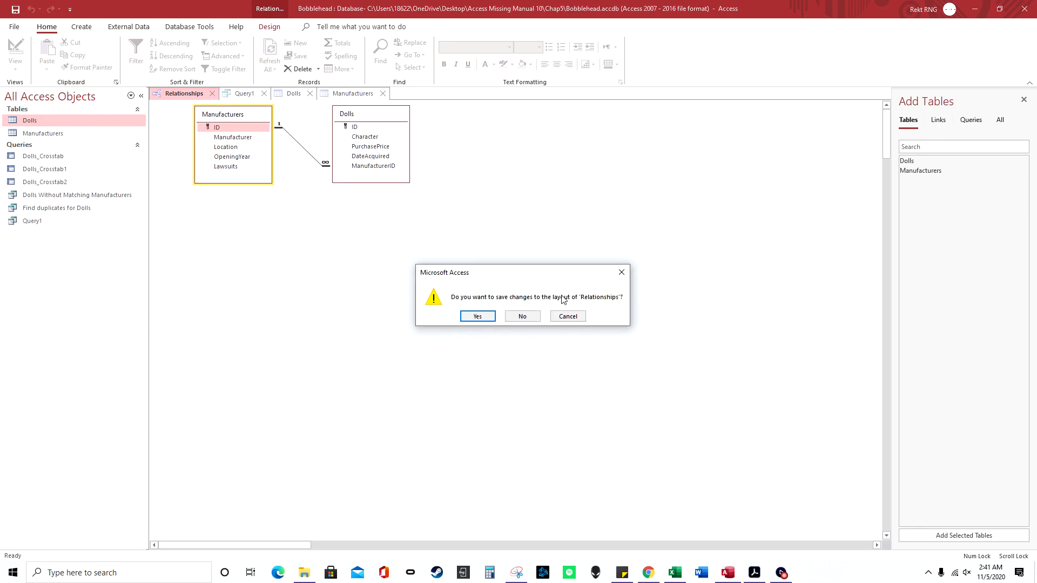
pyautogui.click(522, 316)
pyautogui.click(241, 94)
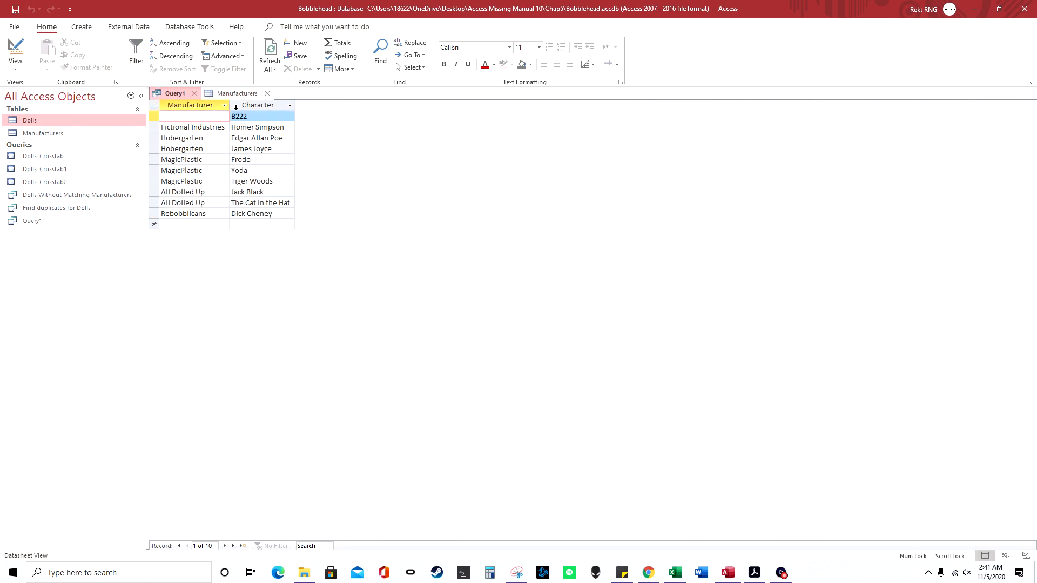
pyautogui.click(268, 93)
pyautogui.click(193, 93)
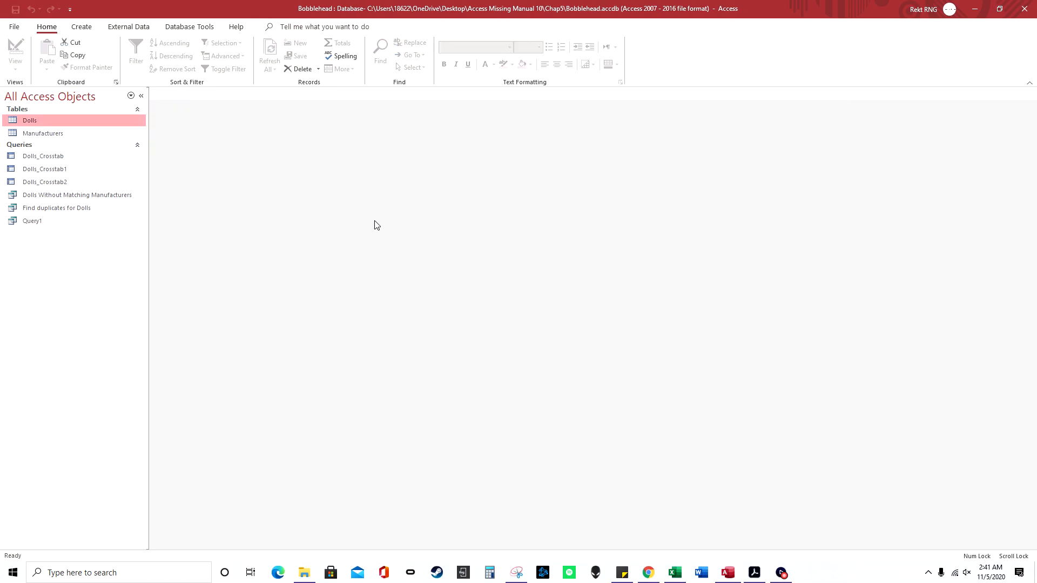
# Step: Start a new query with the Crosstab Query Wizard
pyautogui.click(96, 28)
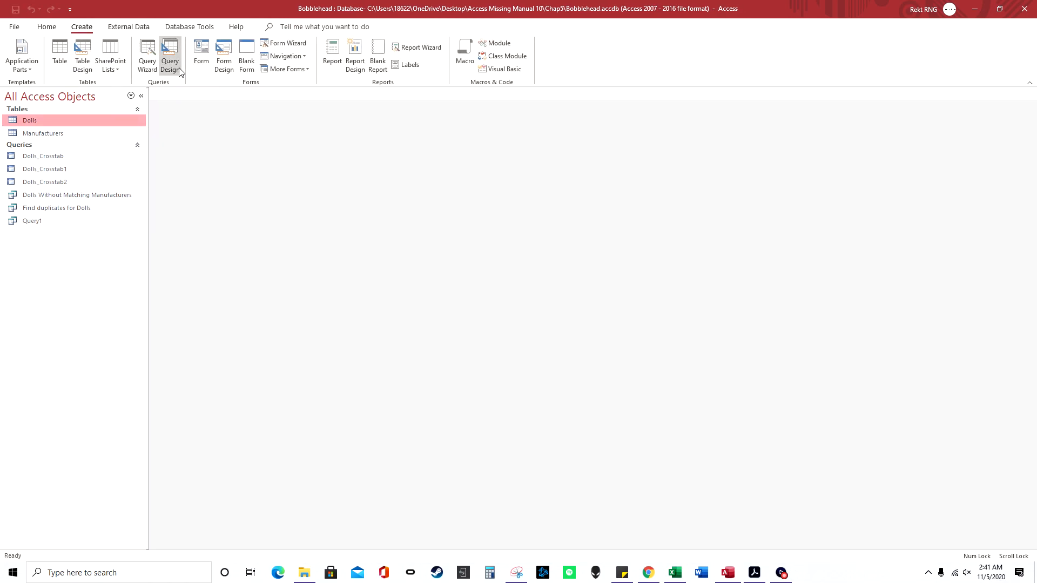
pyautogui.click(147, 55)
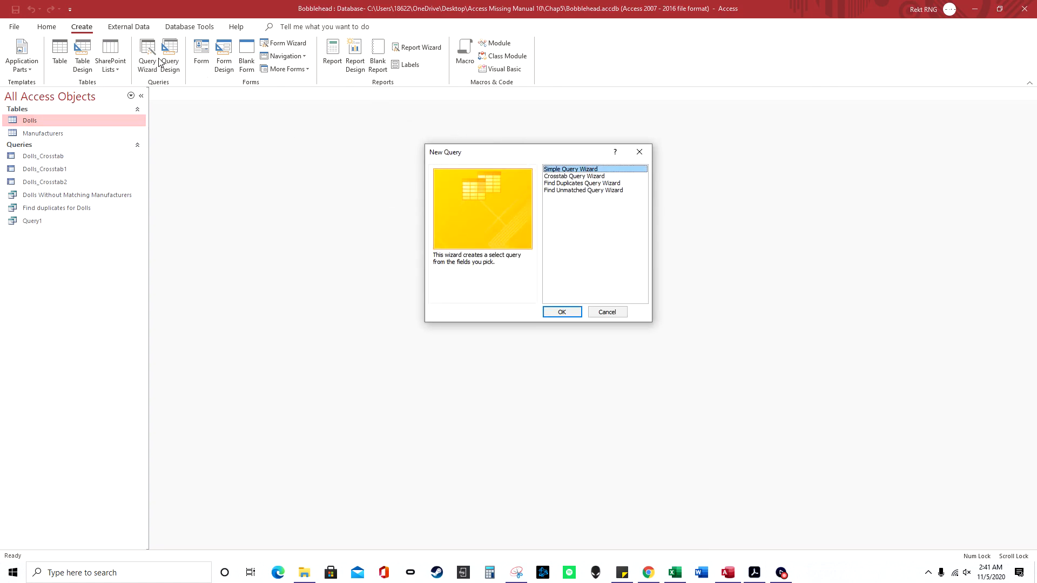
pyautogui.click(576, 178)
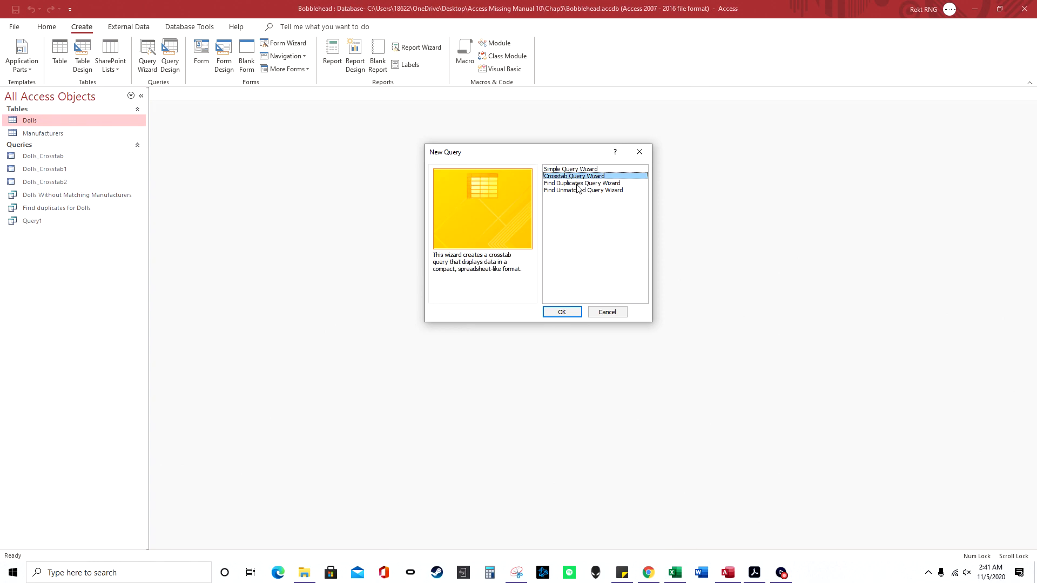
pyautogui.click(561, 313)
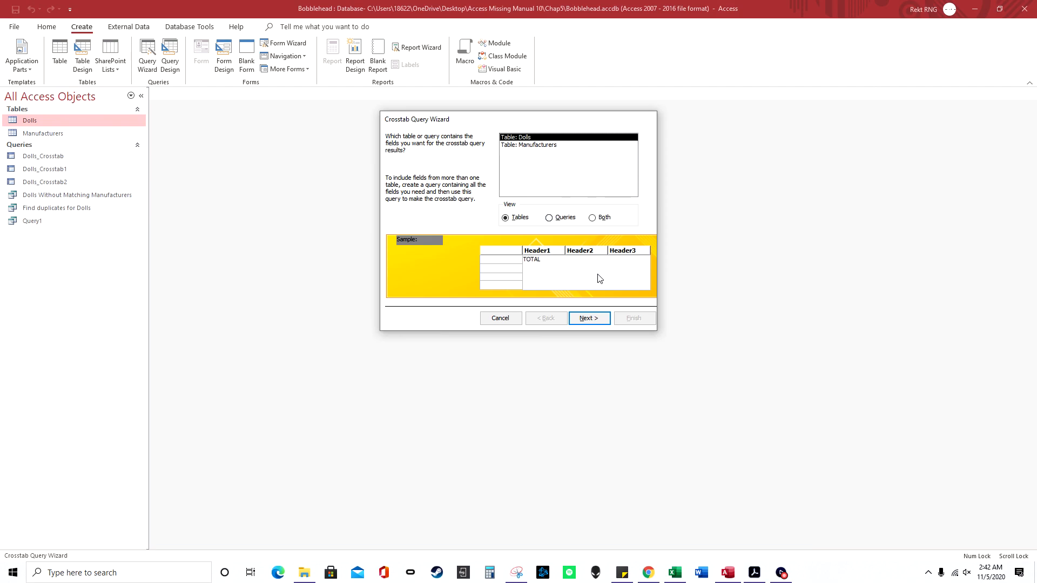
pyautogui.click(542, 147)
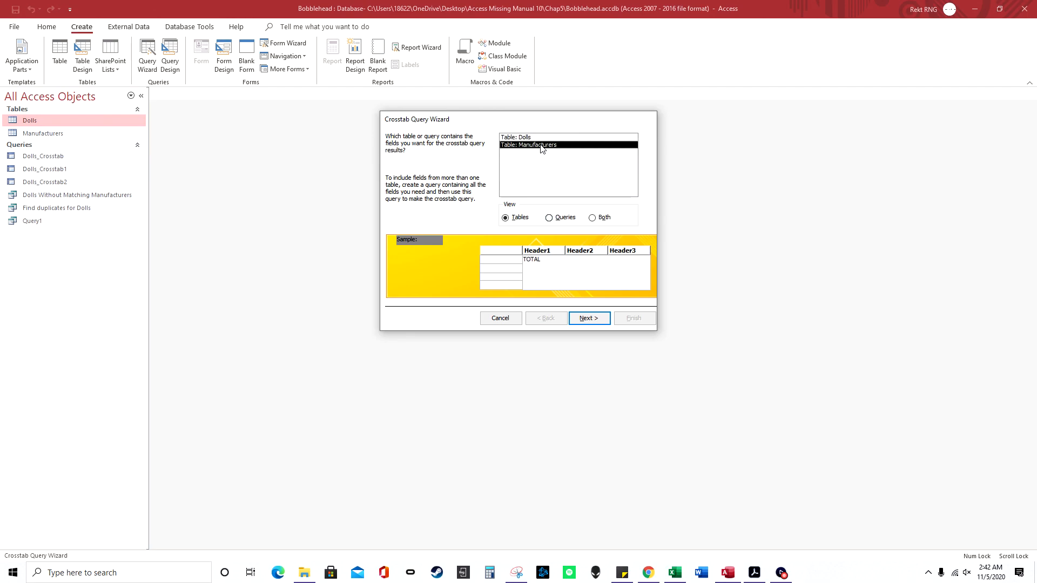
pyautogui.click(589, 319)
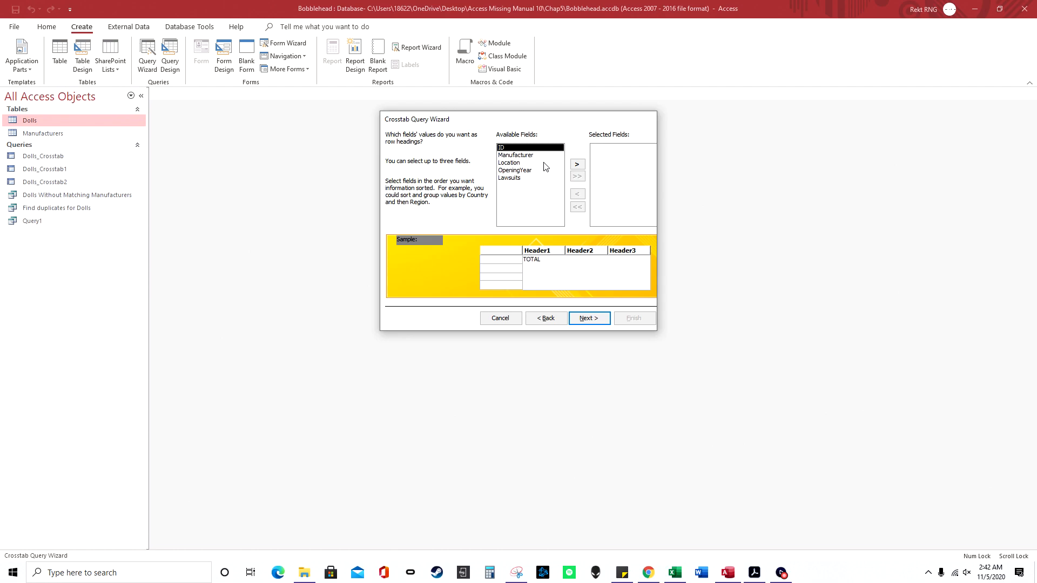
pyautogui.click(546, 318)
# Step: Base the crosstab query on the Dolls table and use ManufacturerID as the row heading
pyautogui.click(530, 138)
pyautogui.click(588, 319)
pyautogui.click(540, 178)
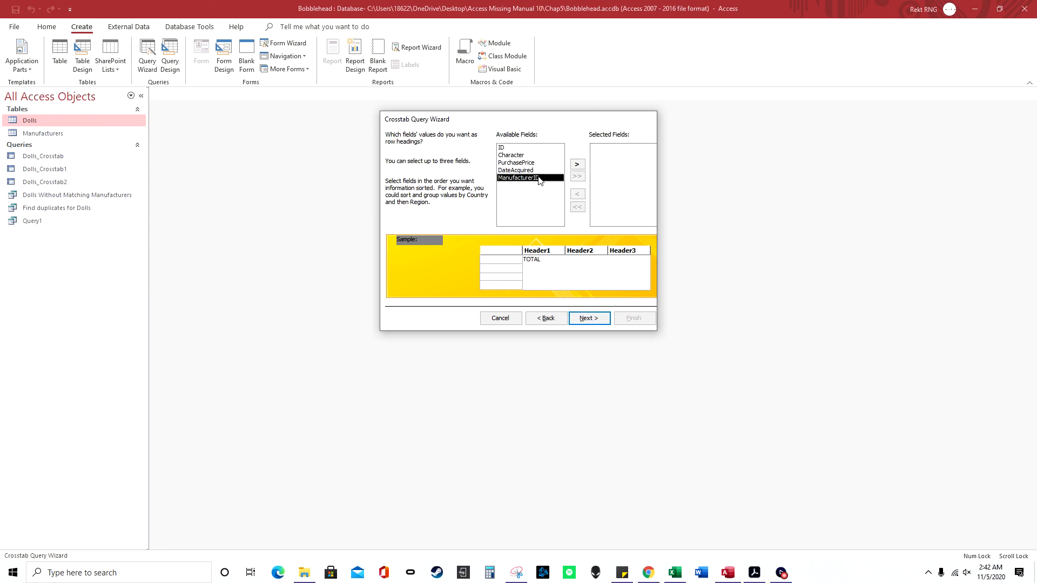
pyautogui.click(576, 165)
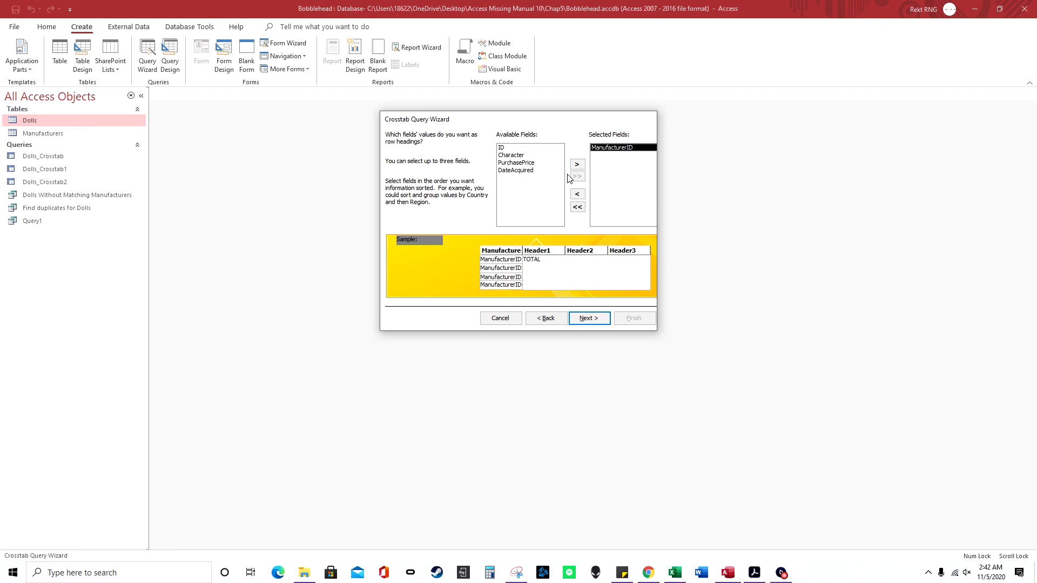
pyautogui.click(589, 318)
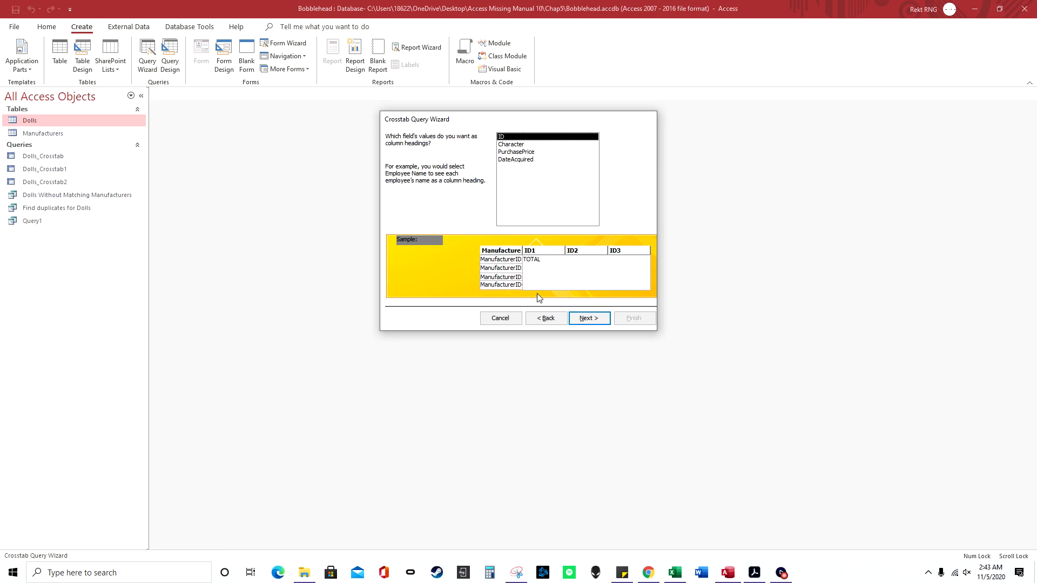
pyautogui.click(546, 318)
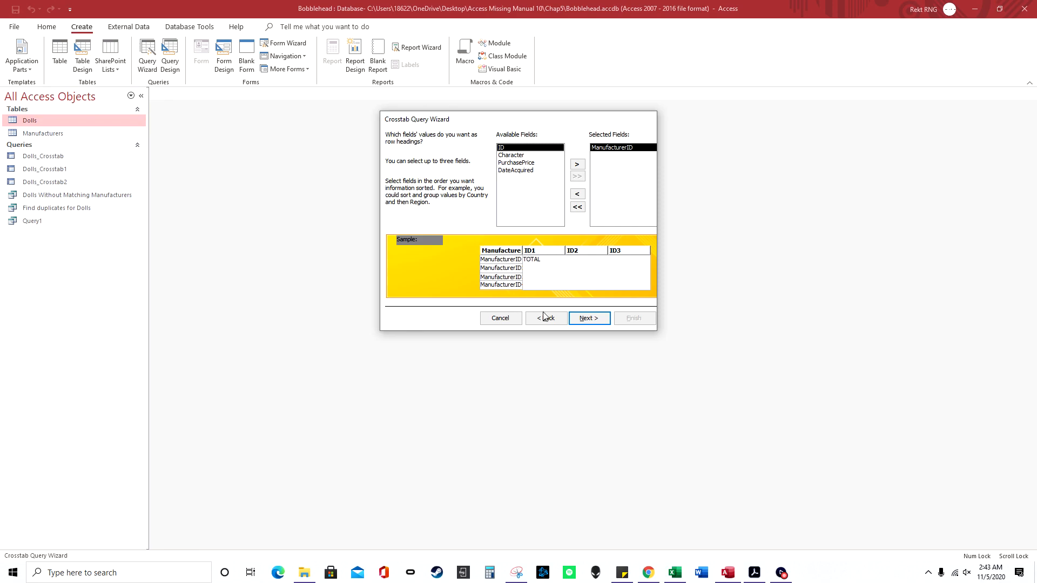
pyautogui.click(589, 324)
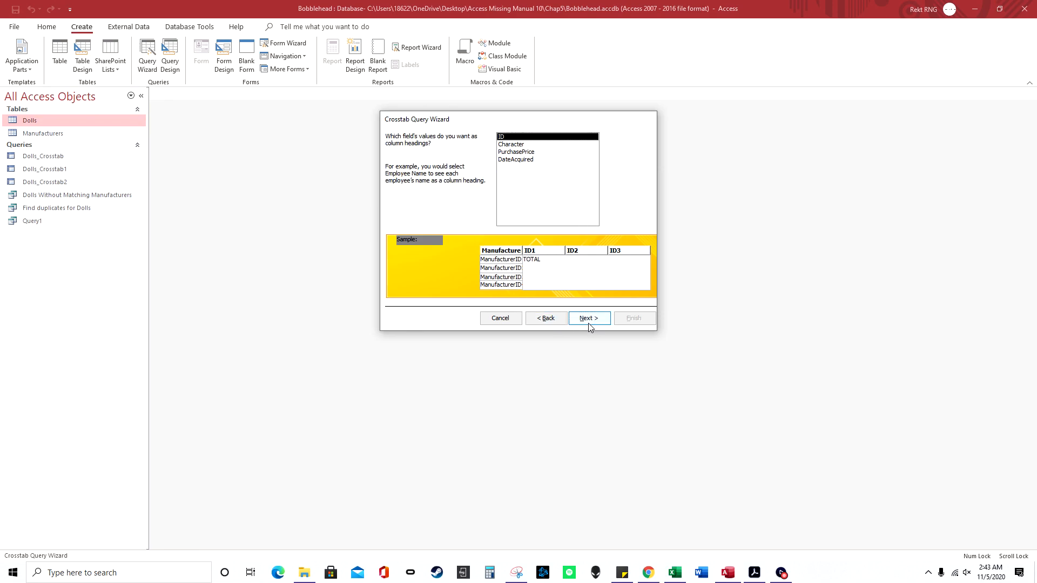
# Step: Use DateAcquired as the crosstab's column headings, grouped by Month
pyautogui.click(531, 152)
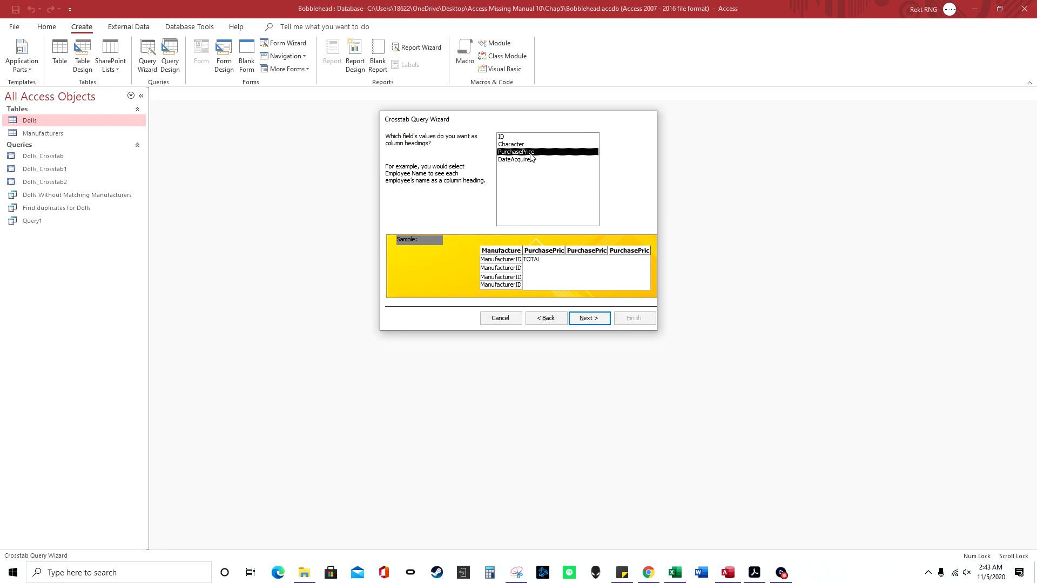
pyautogui.click(532, 160)
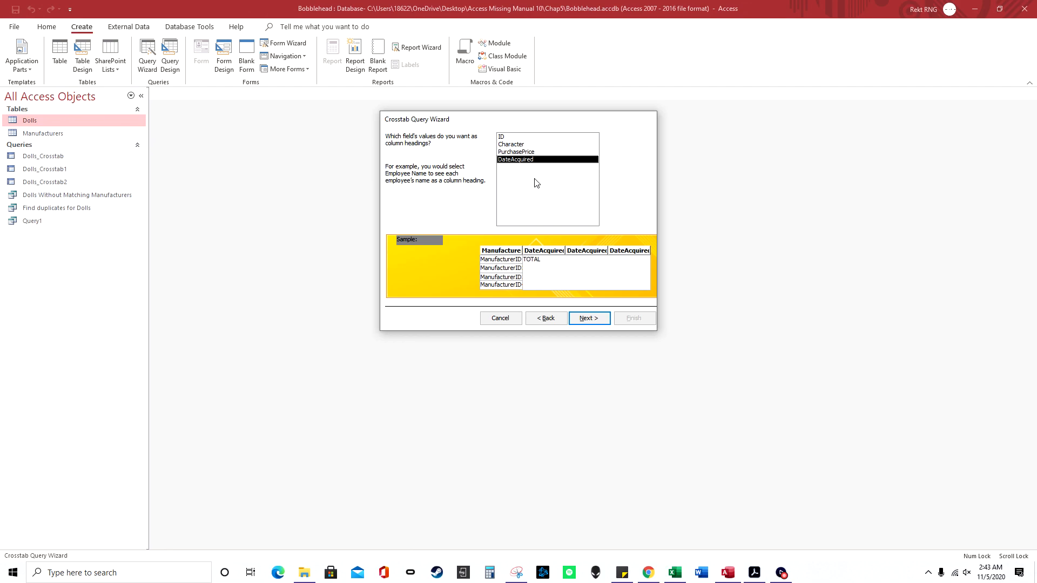
pyautogui.click(538, 152)
pyautogui.click(542, 160)
pyautogui.click(589, 318)
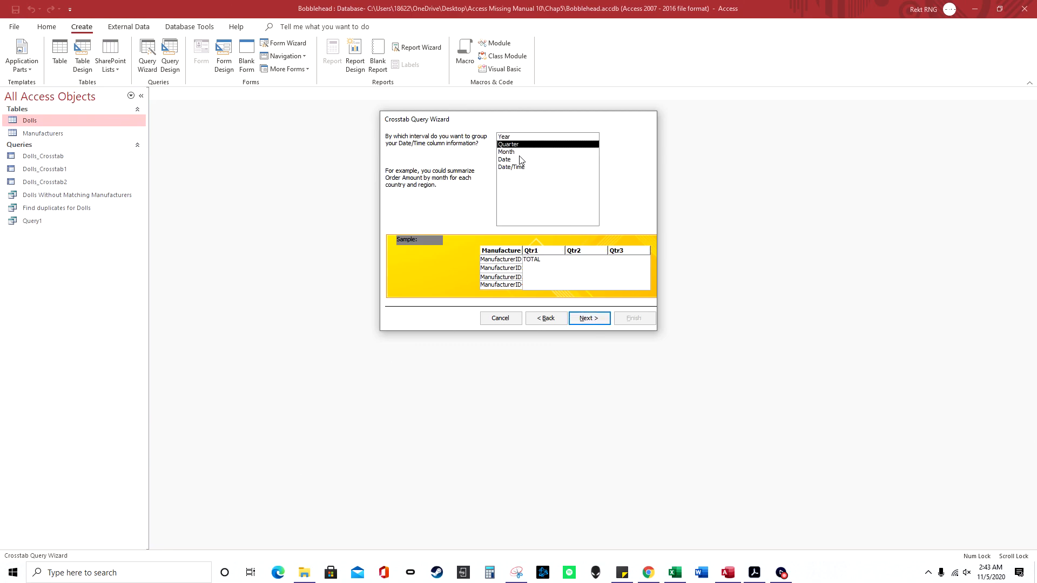
pyautogui.click(519, 153)
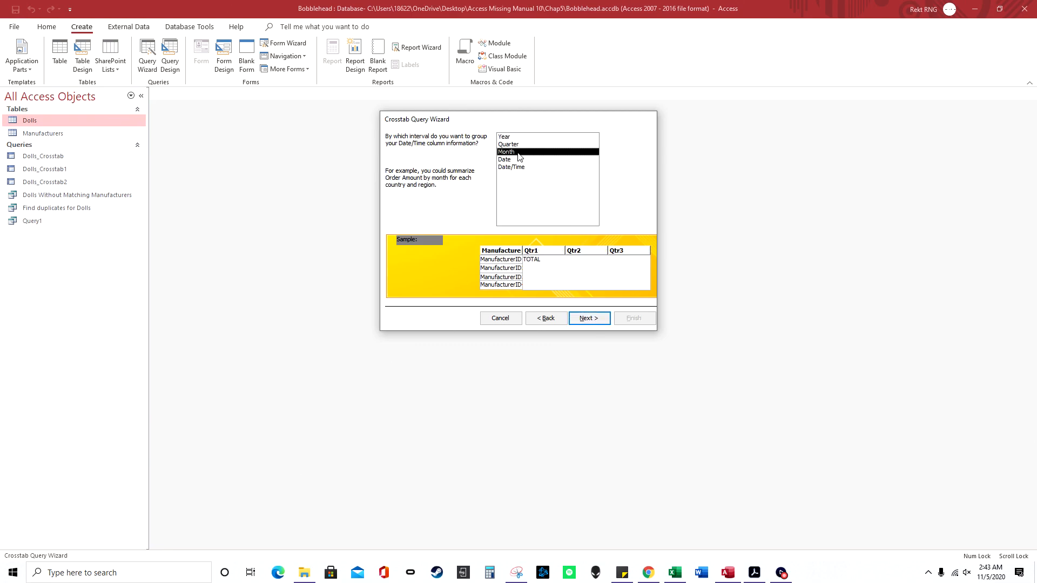
pyautogui.click(589, 318)
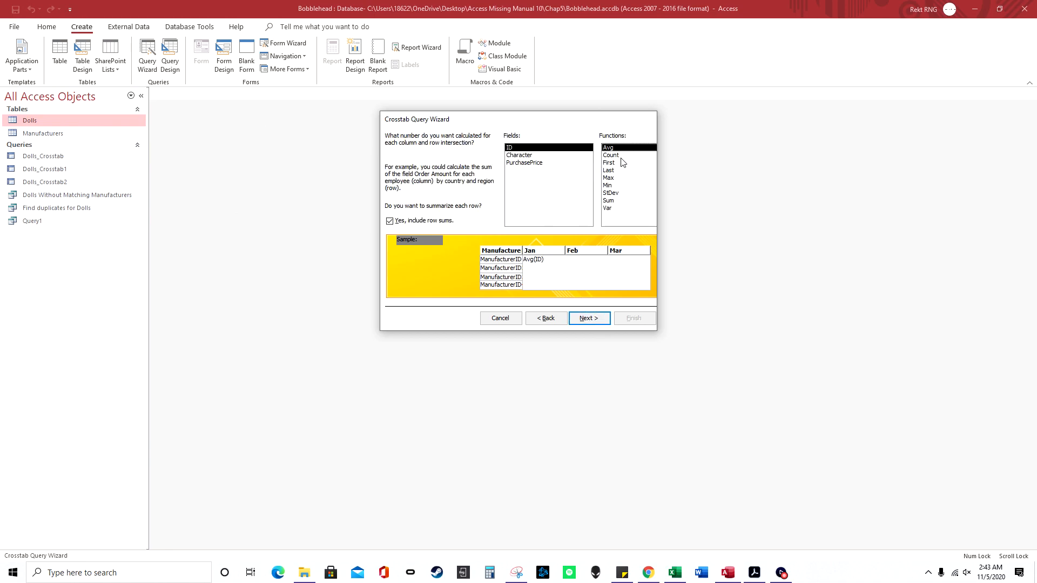
pyautogui.click(559, 318)
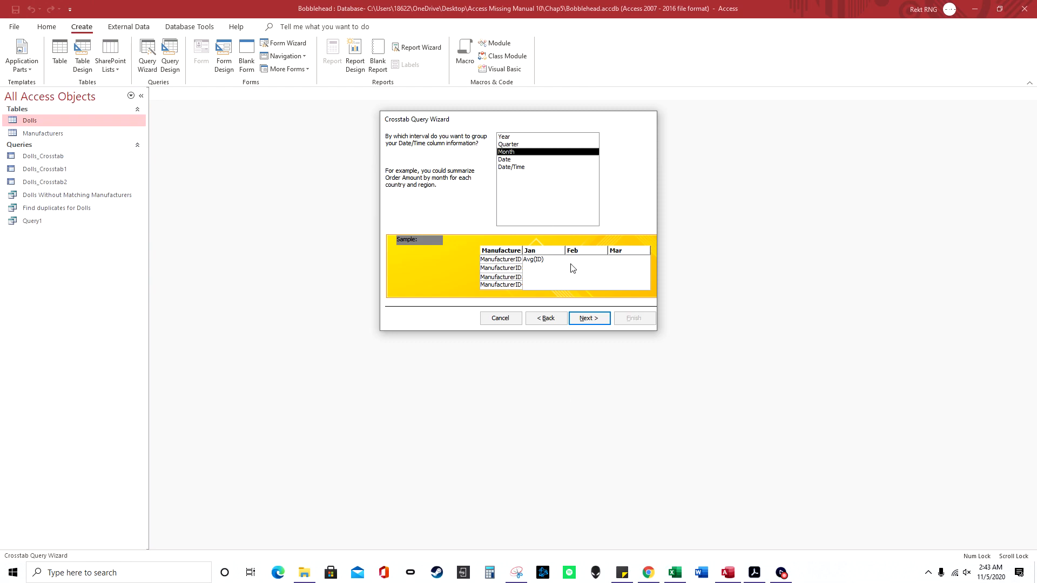
pyautogui.click(594, 318)
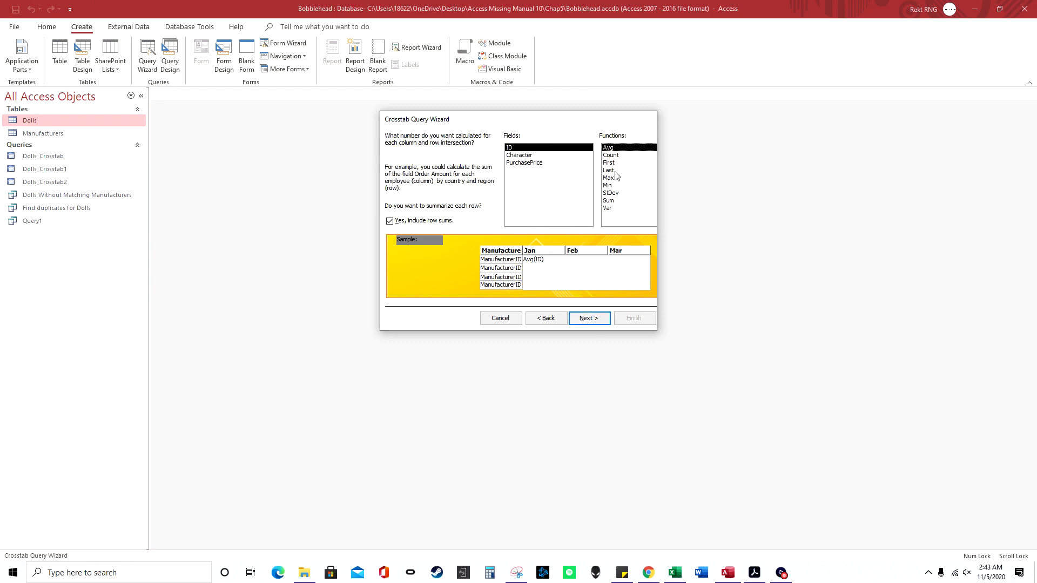
# Step: Calculate the Sum of PurchasePrice with row sums included, and finish the wizard to view the query
pyautogui.click(538, 163)
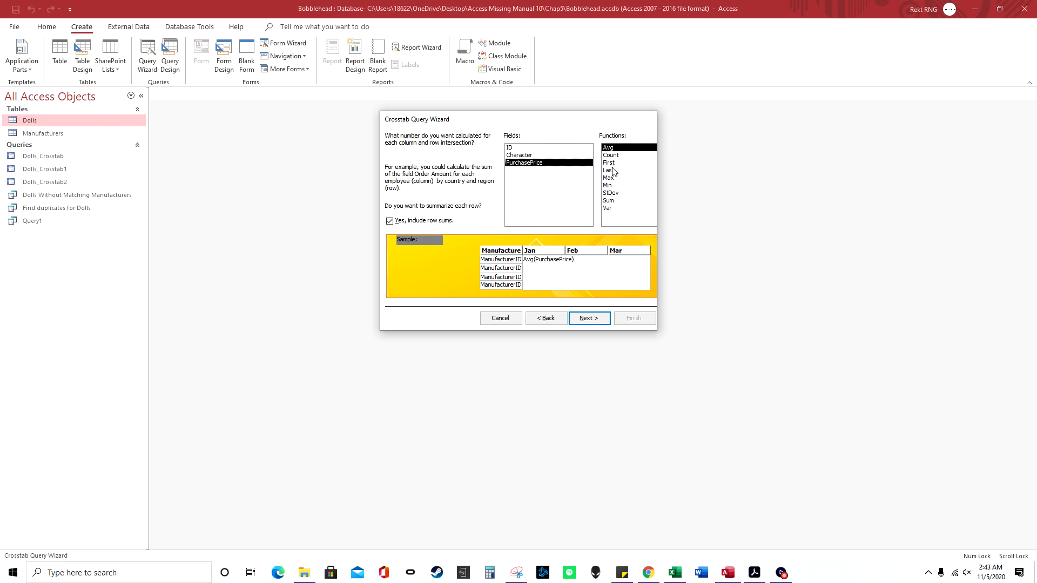
pyautogui.click(619, 201)
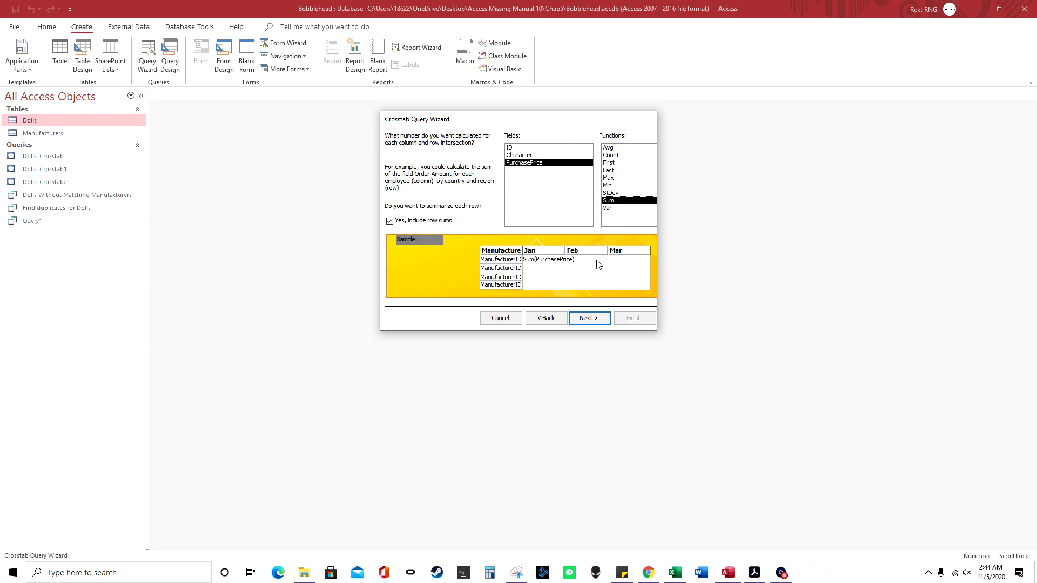
pyautogui.click(389, 221)
pyautogui.click(591, 318)
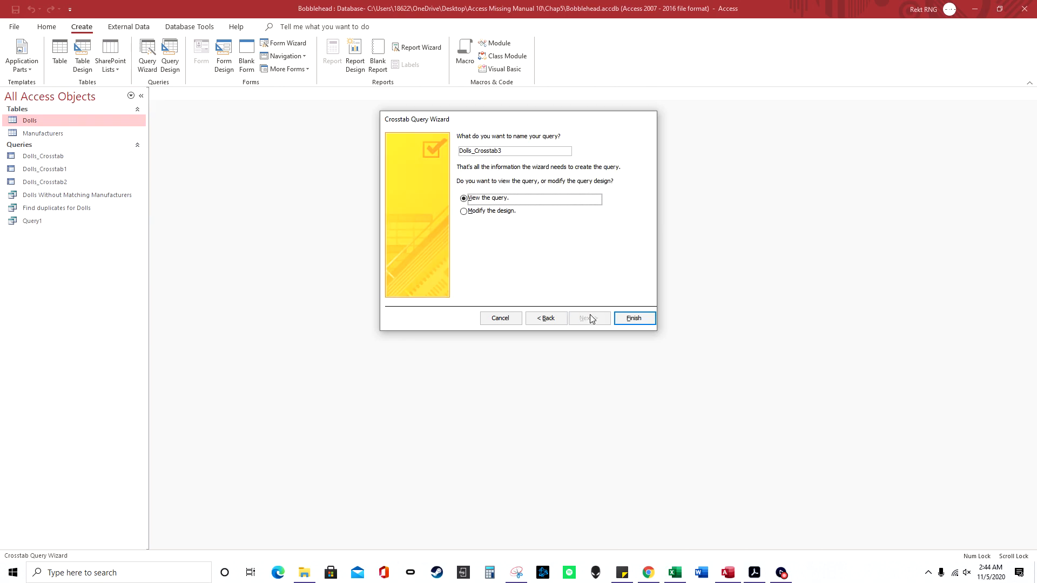
pyautogui.click(635, 318)
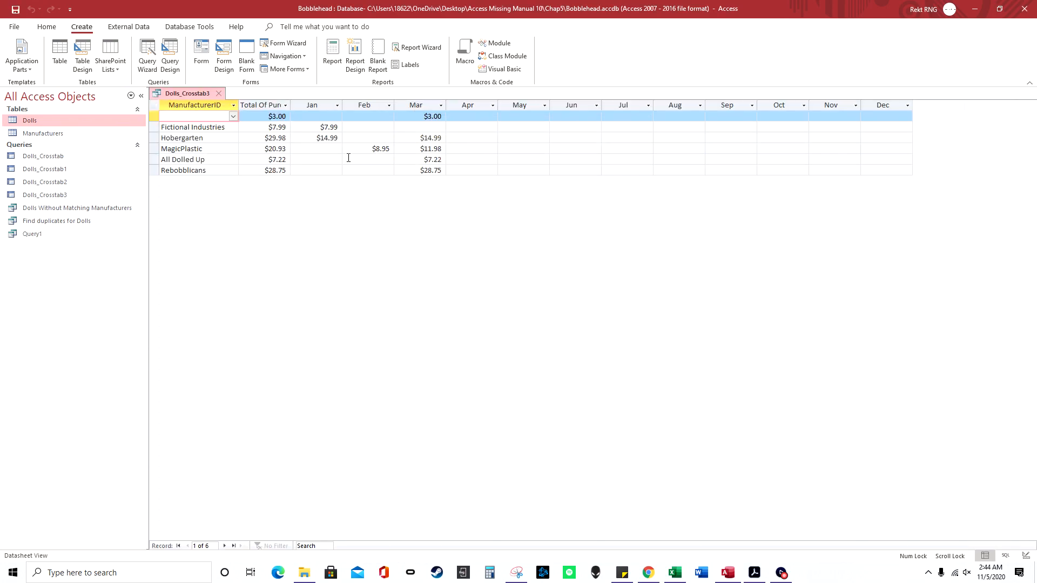
# Step: Compare the monthly amounts with the total purchase price per manufacturer in the crosstab results, and close the query
pyautogui.moveTo(268, 149); pyautogui.dragTo(342, 149)
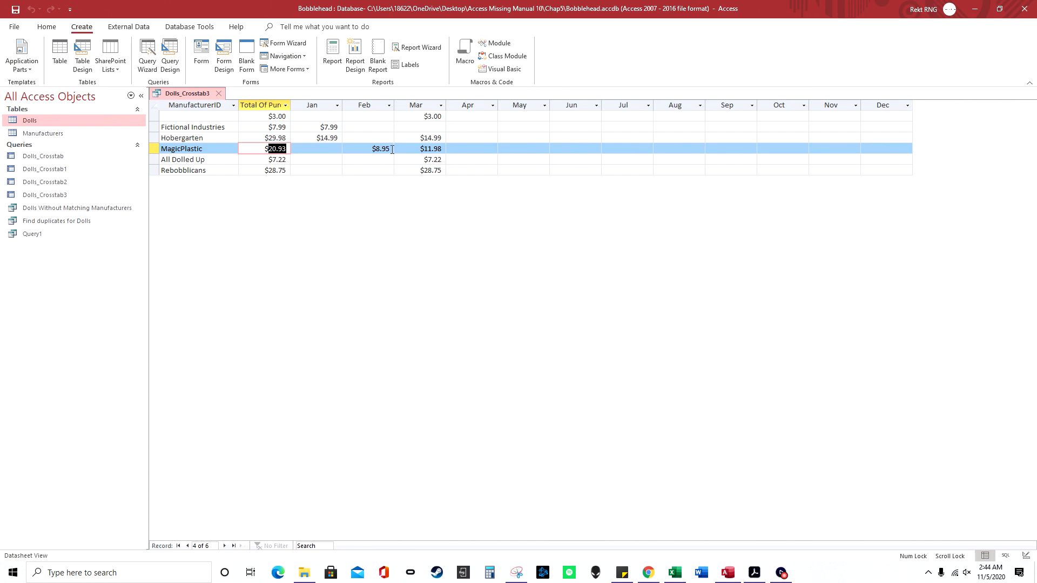
pyautogui.click(265, 104)
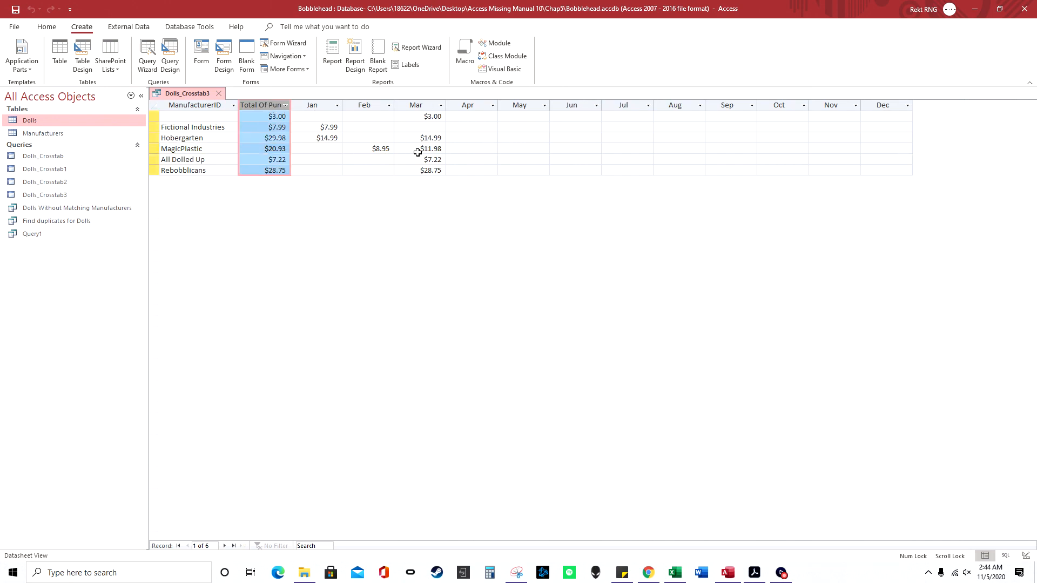
pyautogui.click(188, 115)
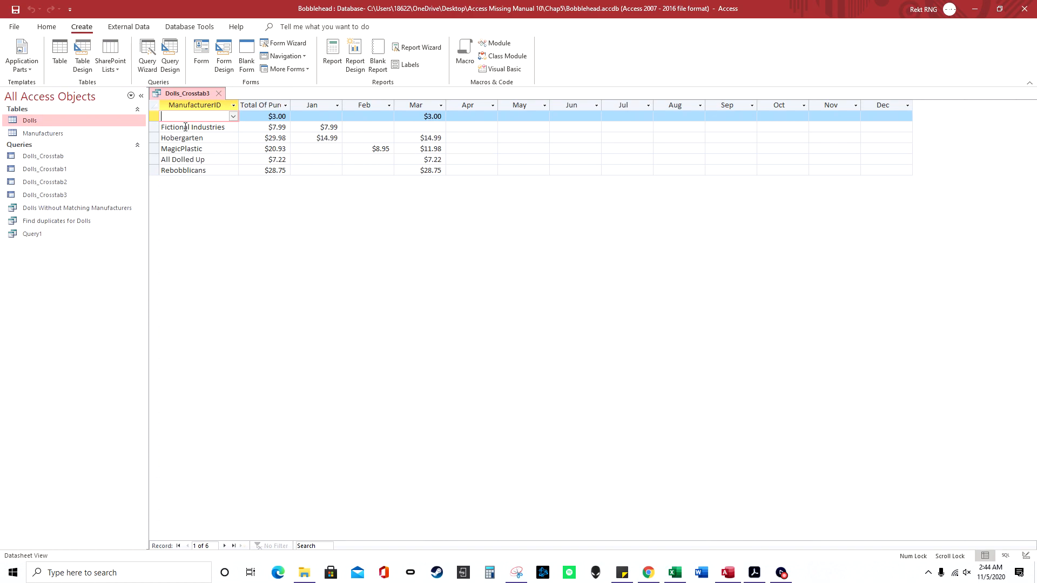
pyautogui.click(219, 93)
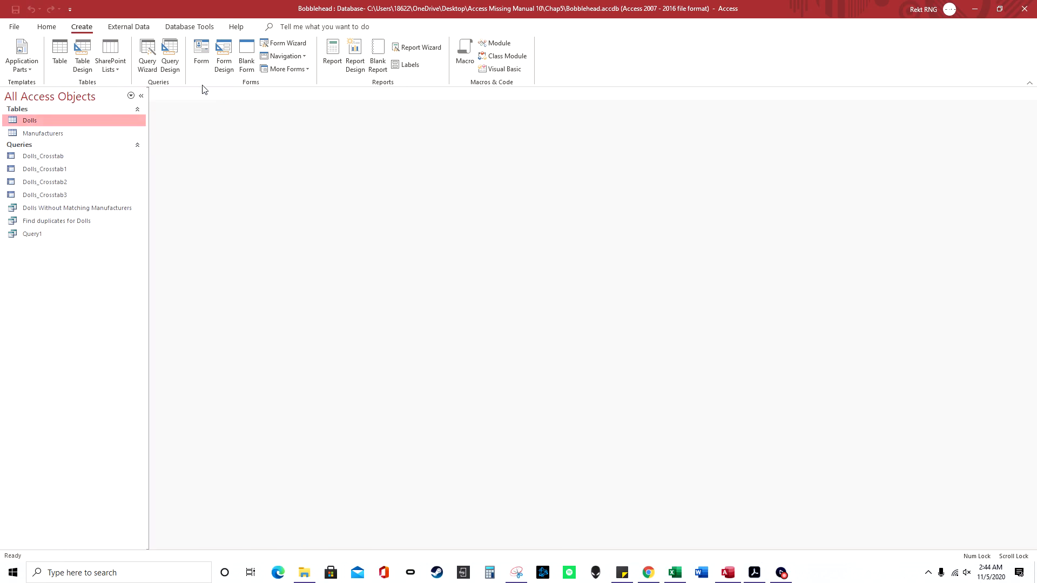
# Step: Start a new query with the Find Duplicates Query Wizard and base it on the Dolls table
pyautogui.click(49, 27)
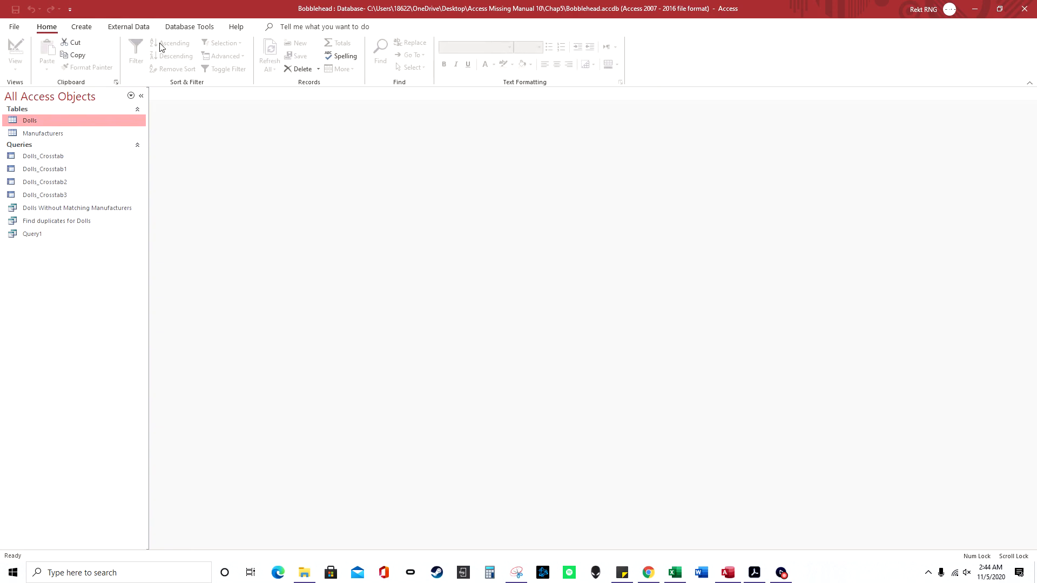
pyautogui.click(82, 27)
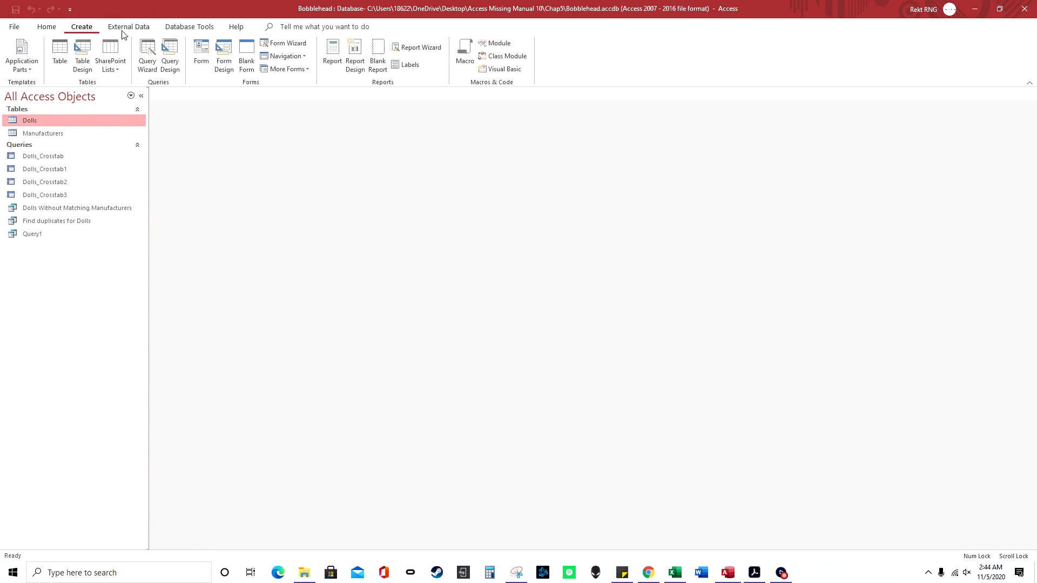
pyautogui.click(155, 72)
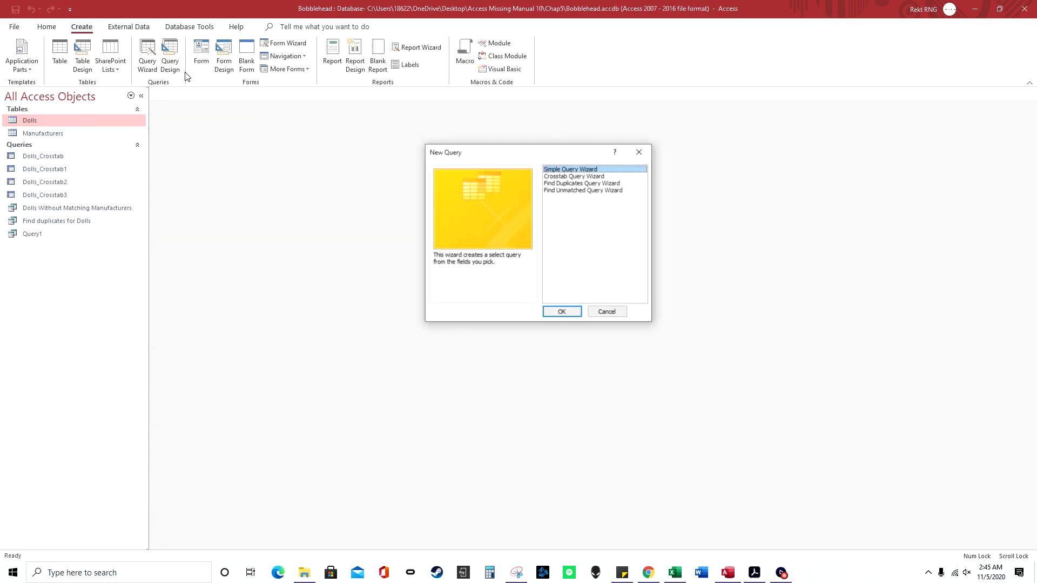
pyautogui.click(574, 184)
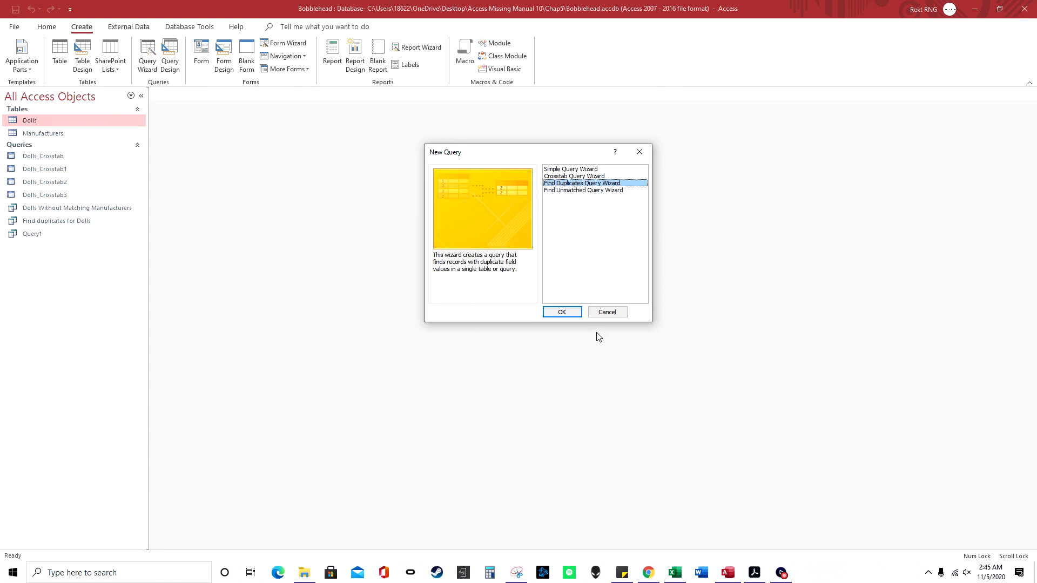
pyautogui.click(562, 314)
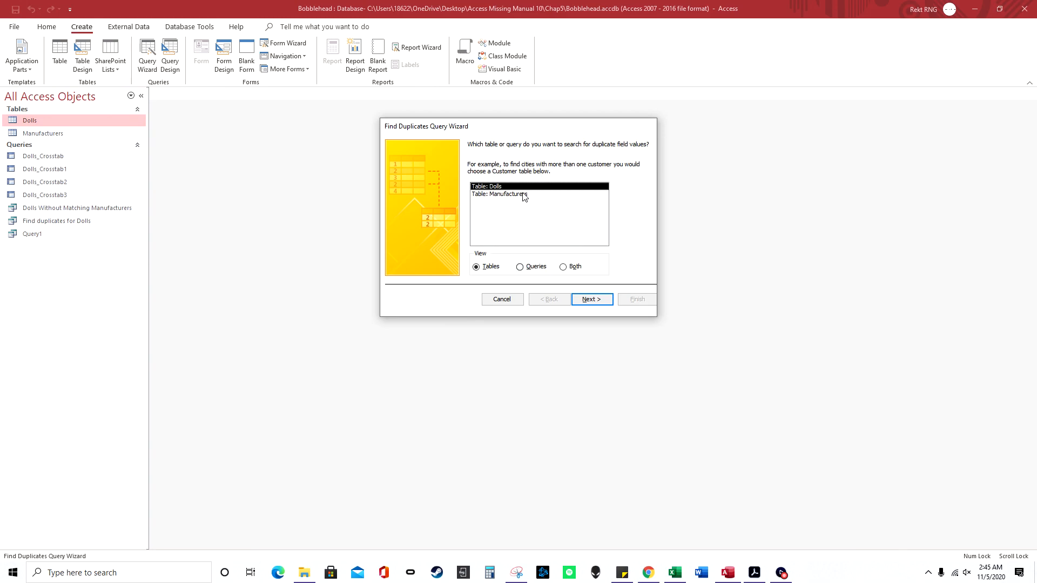
pyautogui.click(592, 302)
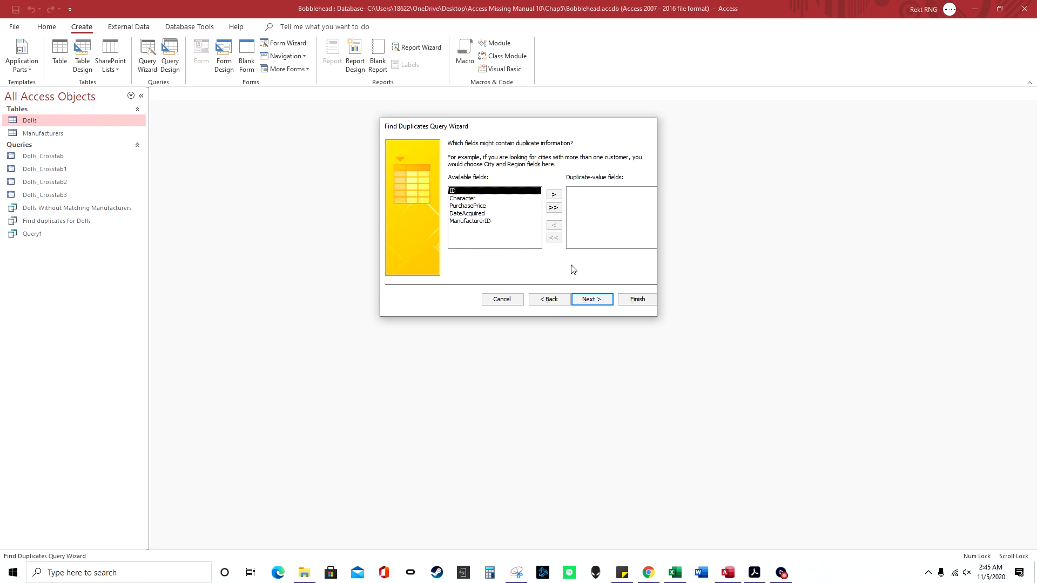
# Step: Choose DateAcquired as the field to search for duplicate values
pyautogui.click(488, 214)
pyautogui.click(554, 194)
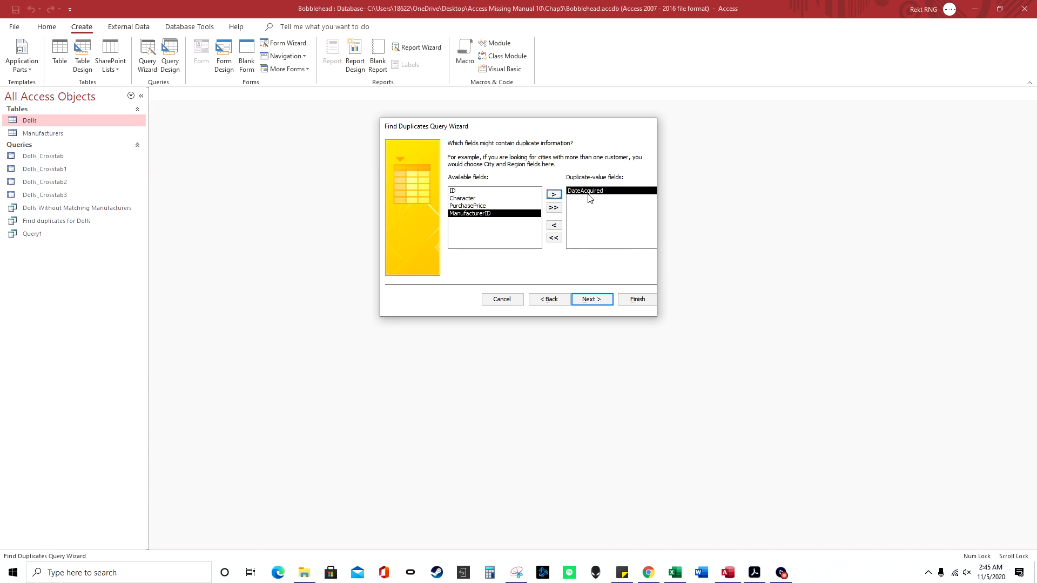
pyautogui.click(596, 301)
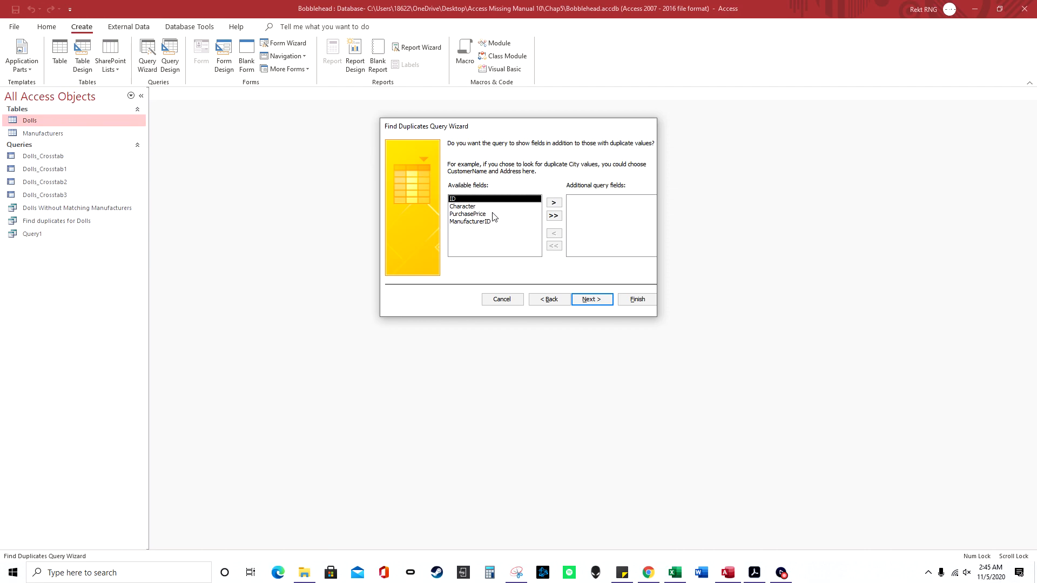
# Step: Add all remaining fields to the results and finish the wizard, overwriting the existing "Find duplicates for Dolls" query
pyautogui.click(554, 215)
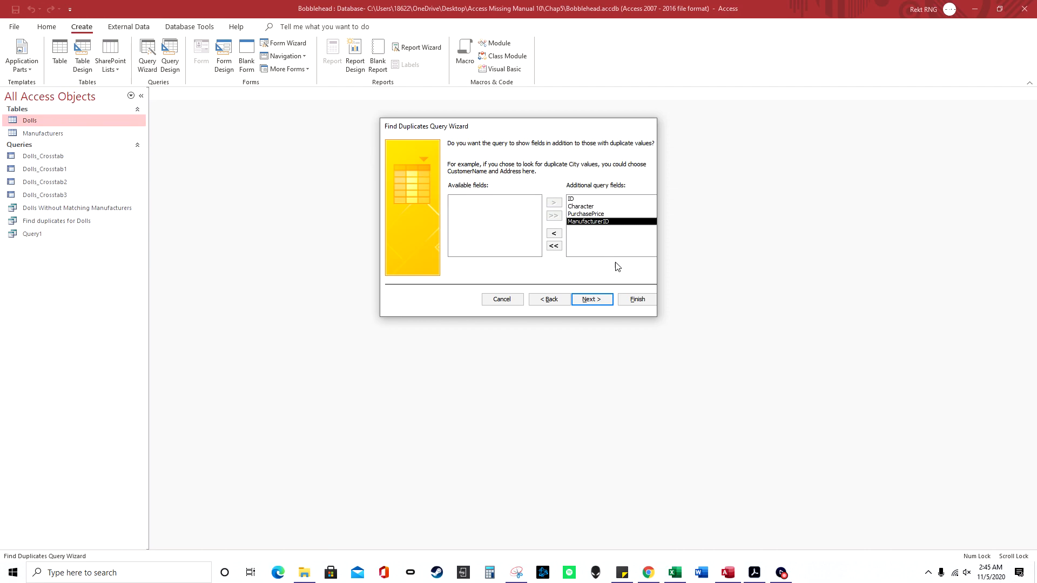
pyautogui.click(597, 301)
pyautogui.click(643, 304)
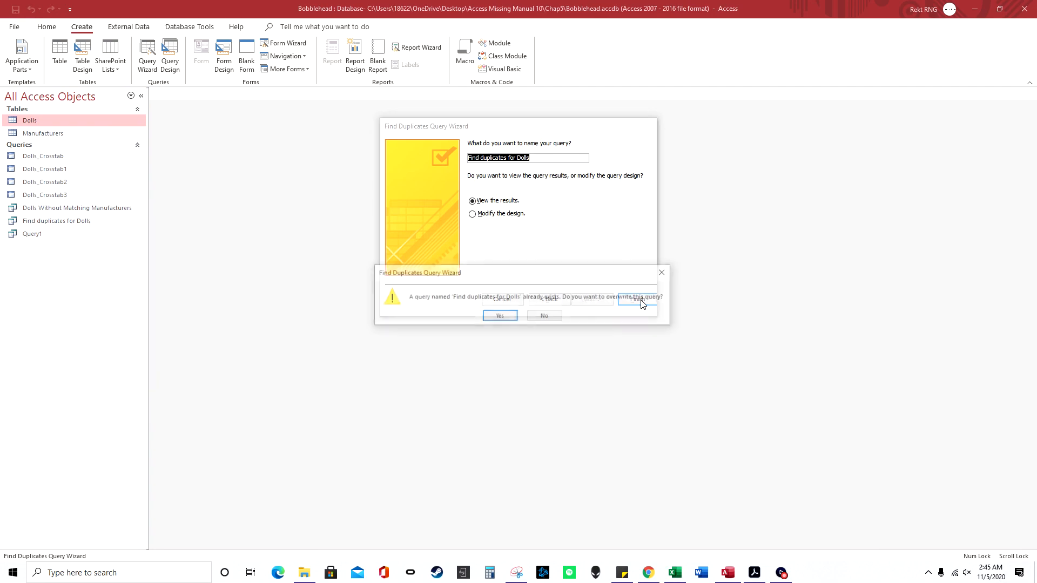
pyautogui.click(507, 317)
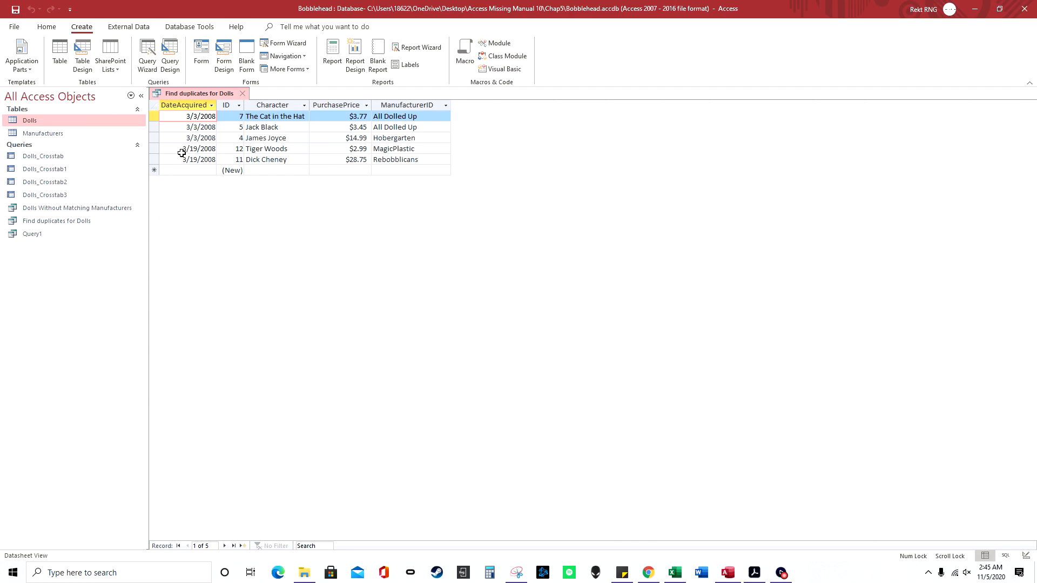
# Step: Examine which dolls share the same DateAcquired in the duplicates results, and close the query
pyautogui.click(189, 127)
pyautogui.click(191, 138)
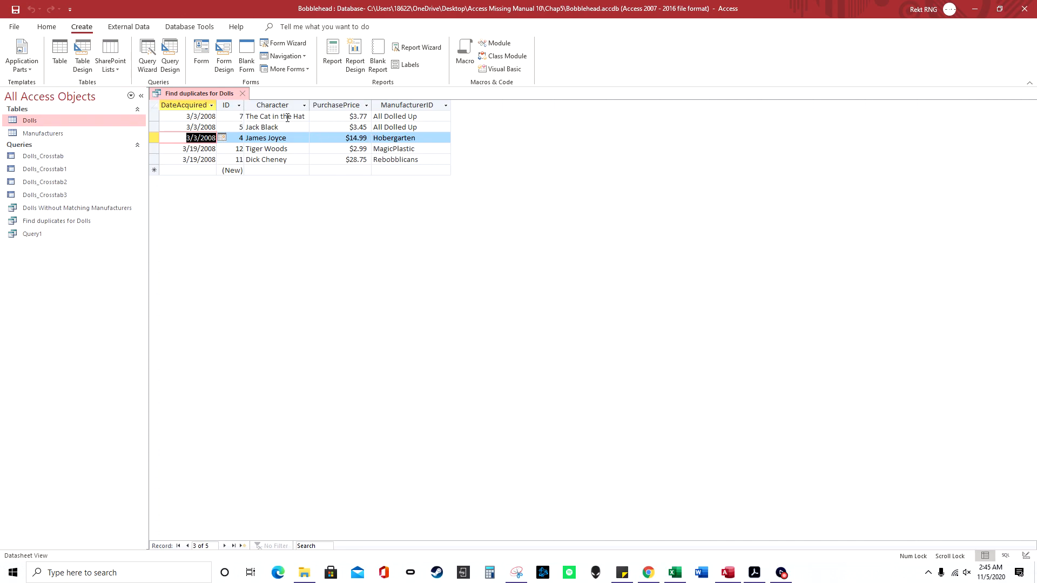
pyautogui.rightClick(216, 95)
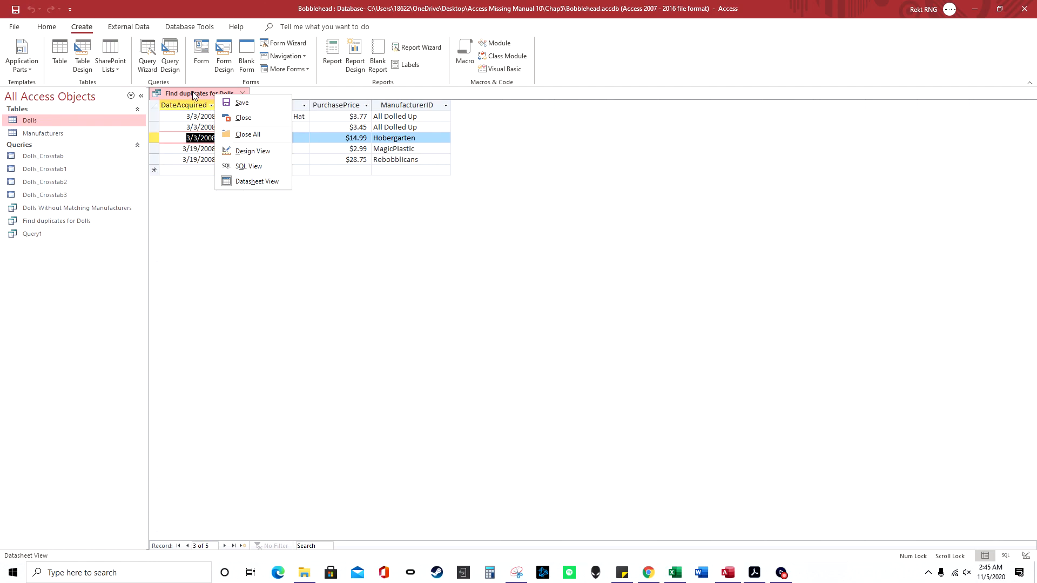
pyautogui.click(211, 97)
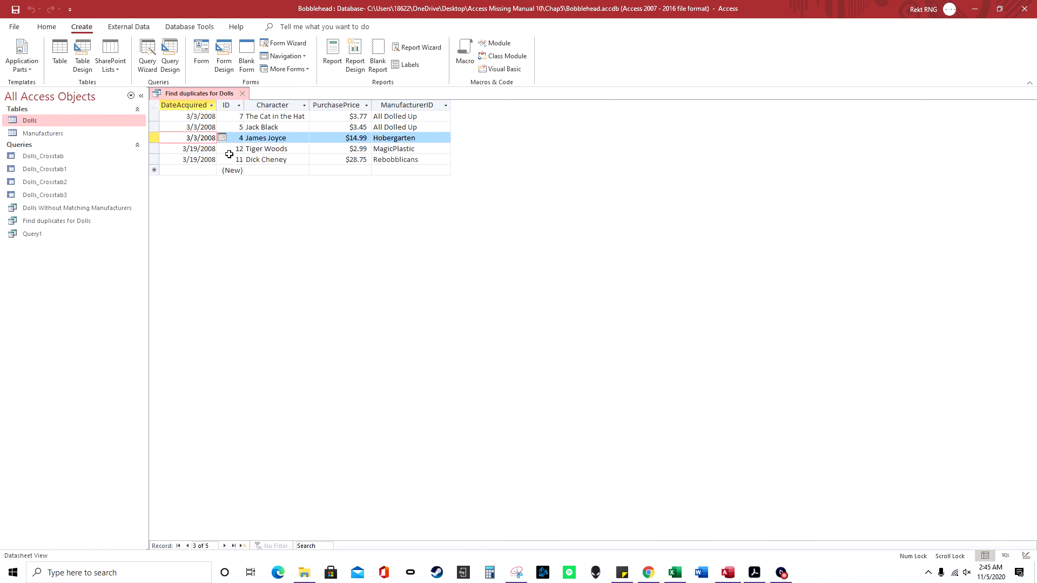
pyautogui.rightClick(206, 96)
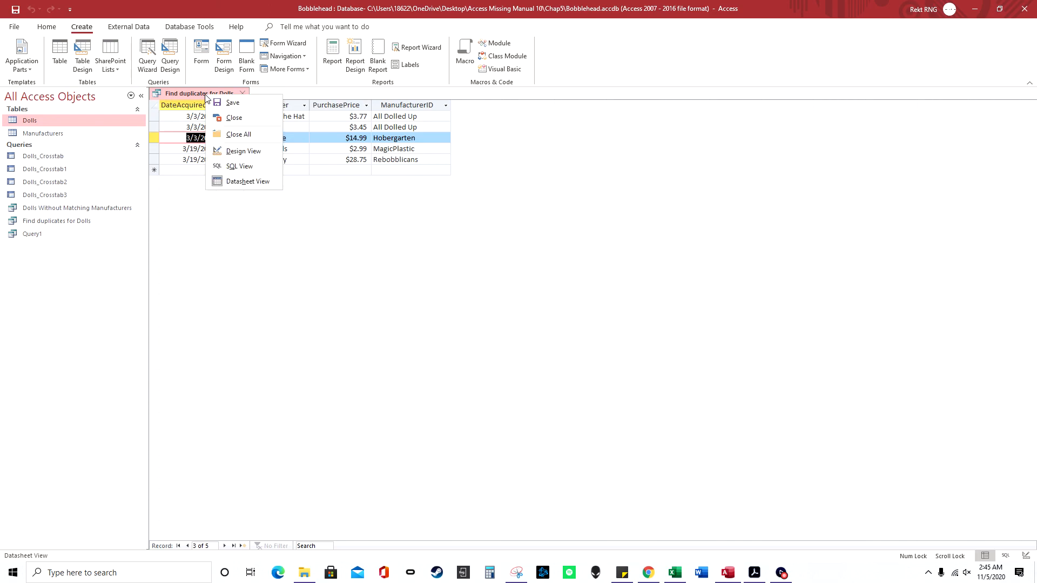
pyautogui.click(234, 118)
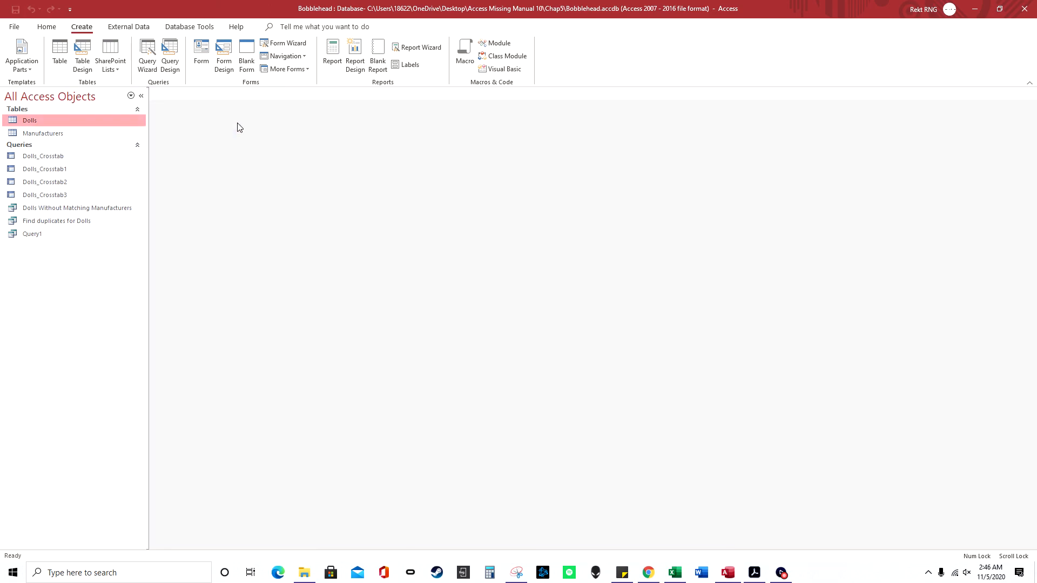
# Step: Start a Find Unmatched query for Dolls without related Manufacturers records, matching ManufacturerID to the manufacturers' ID
pyautogui.click(155, 60)
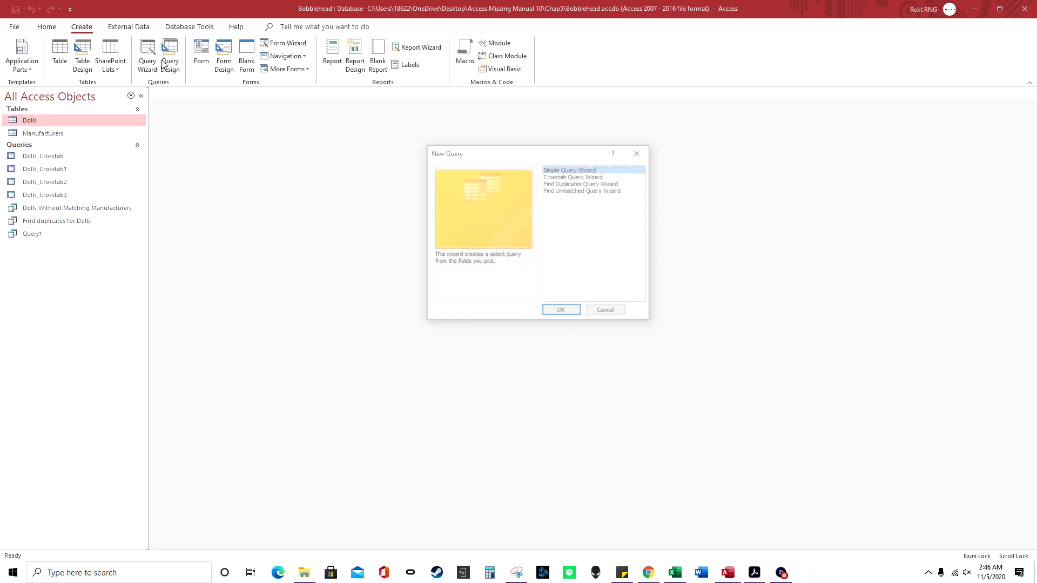
pyautogui.click(595, 192)
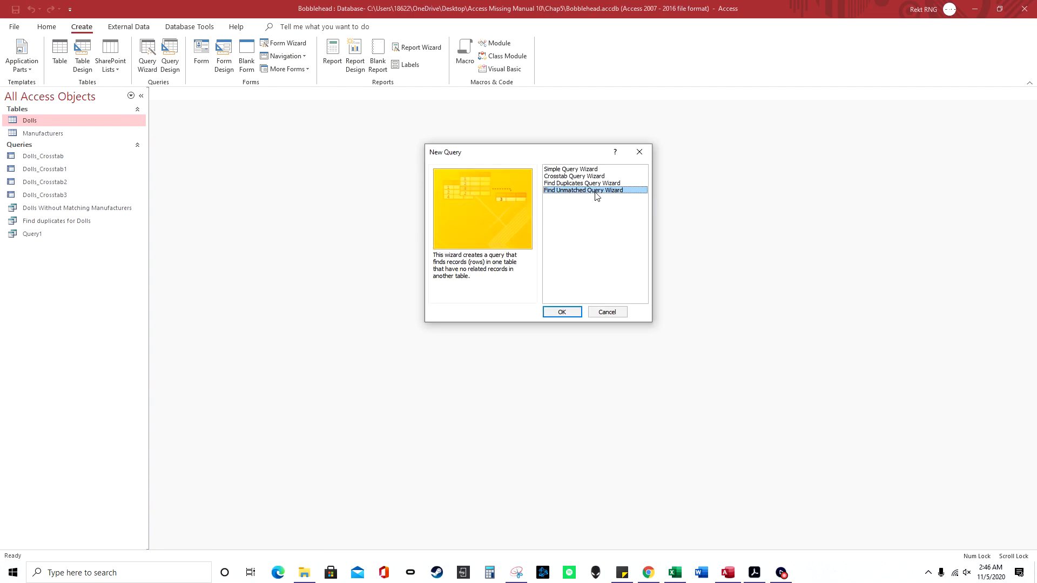
pyautogui.click(580, 314)
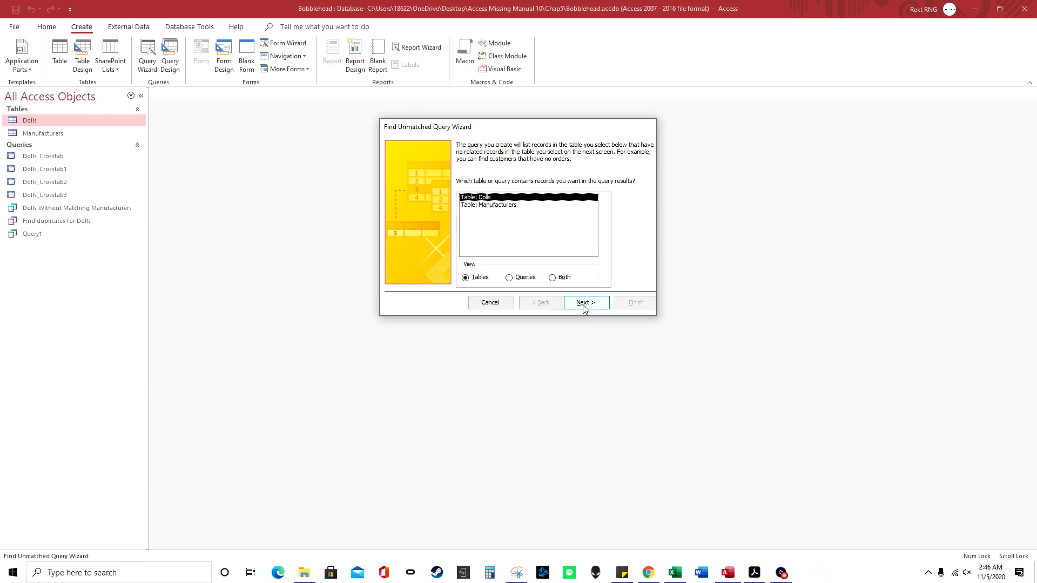
pyautogui.click(585, 305)
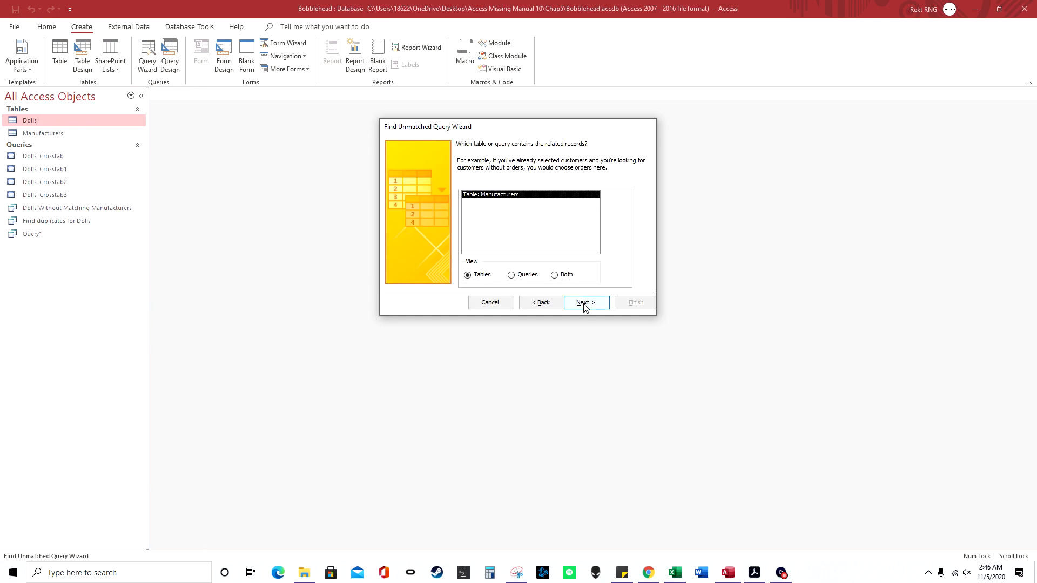
pyautogui.click(584, 305)
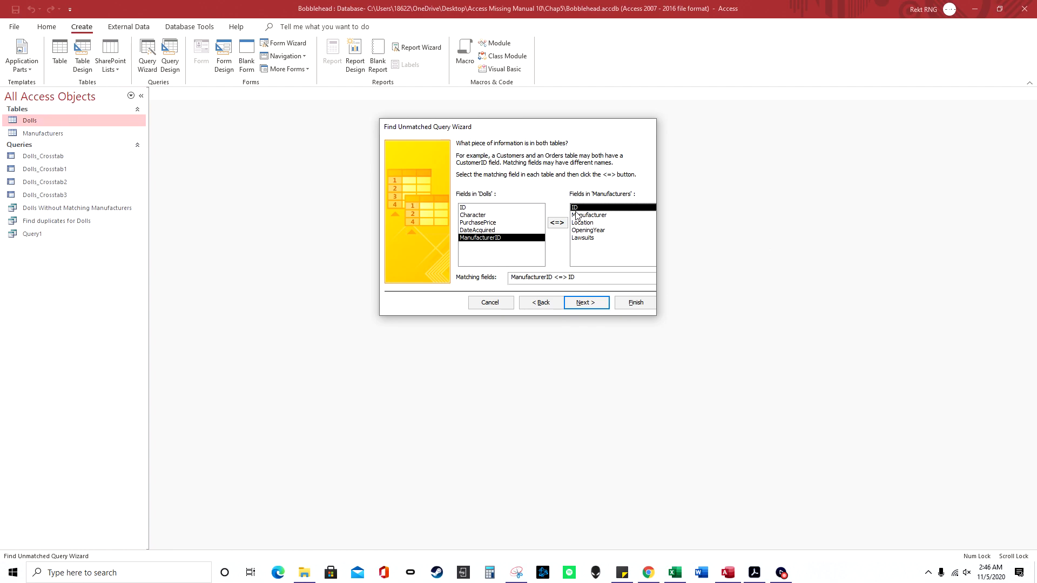
pyautogui.click(586, 304)
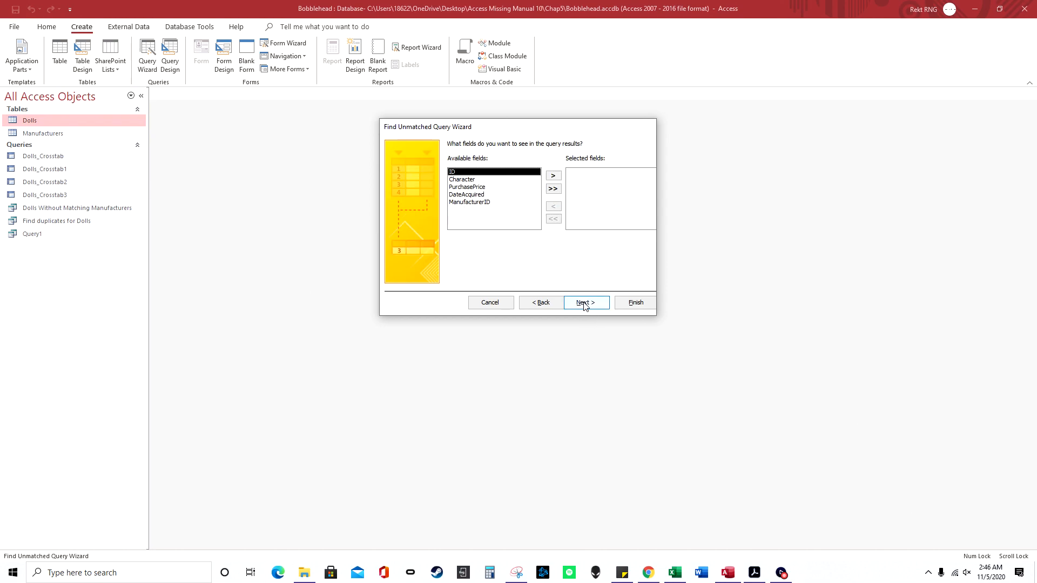
# Step: Include all Dolls fields and finish, overwriting the existing "Dolls Without Matching Manufacturers" query, and check the ManufacturerID of the listed doll
pyautogui.click(553, 189)
pyautogui.click(586, 303)
pyautogui.click(632, 302)
pyautogui.click(503, 312)
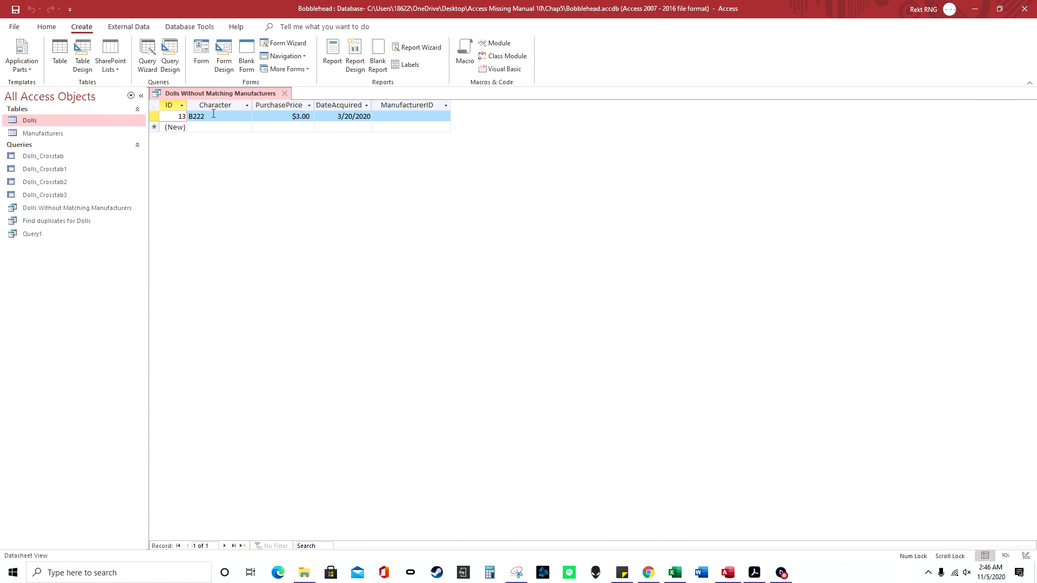
pyautogui.click(424, 118)
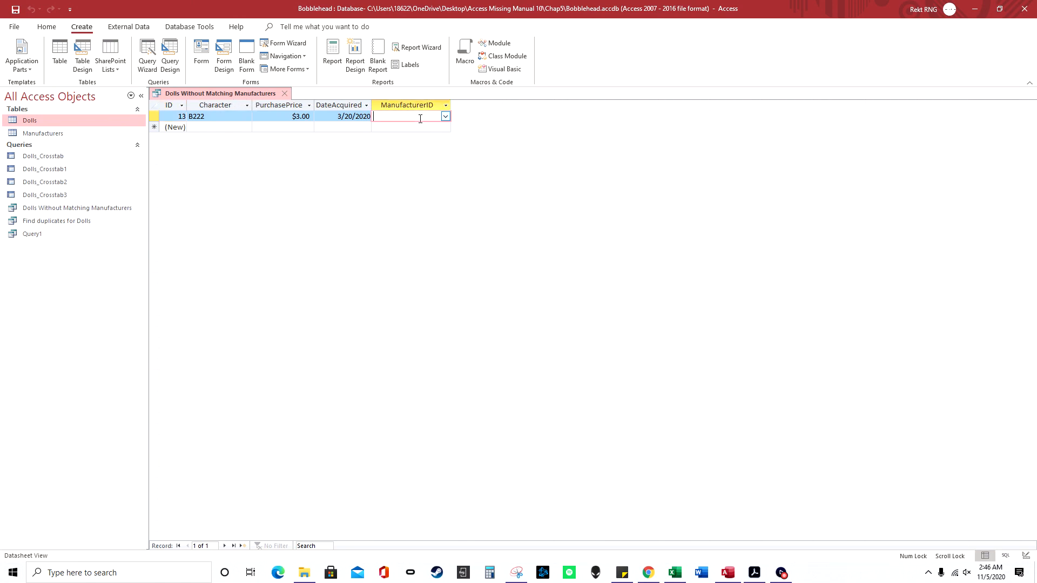
pyautogui.rightClick(206, 97)
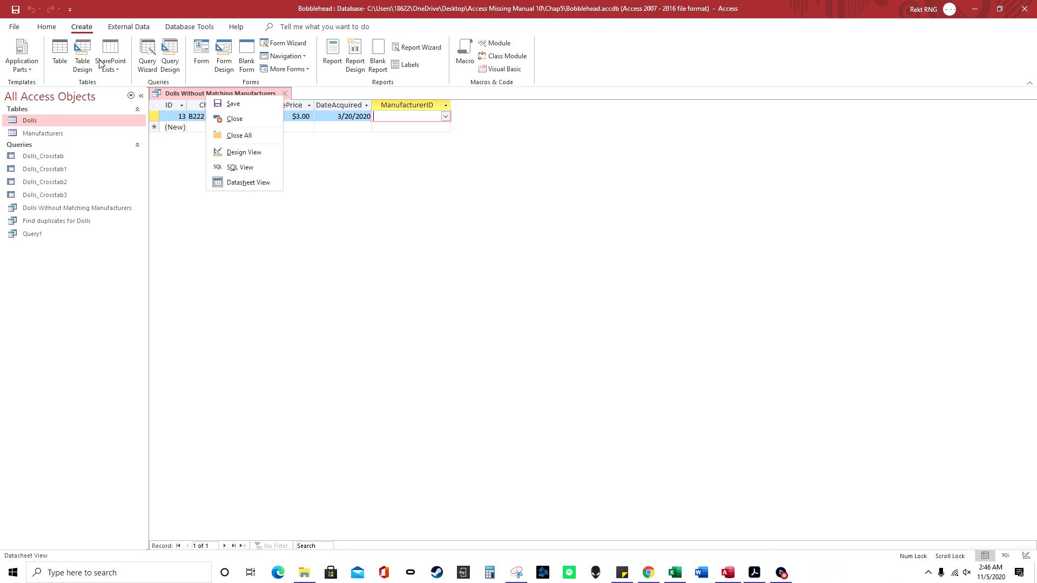
pyautogui.click(153, 66)
pyautogui.click(582, 192)
pyautogui.click(561, 310)
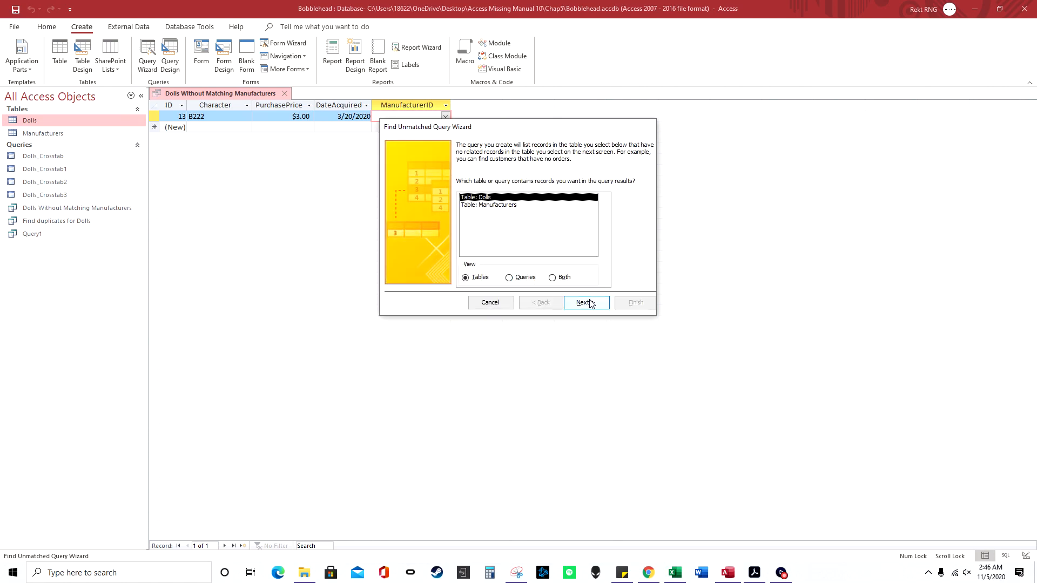
pyautogui.click(591, 303)
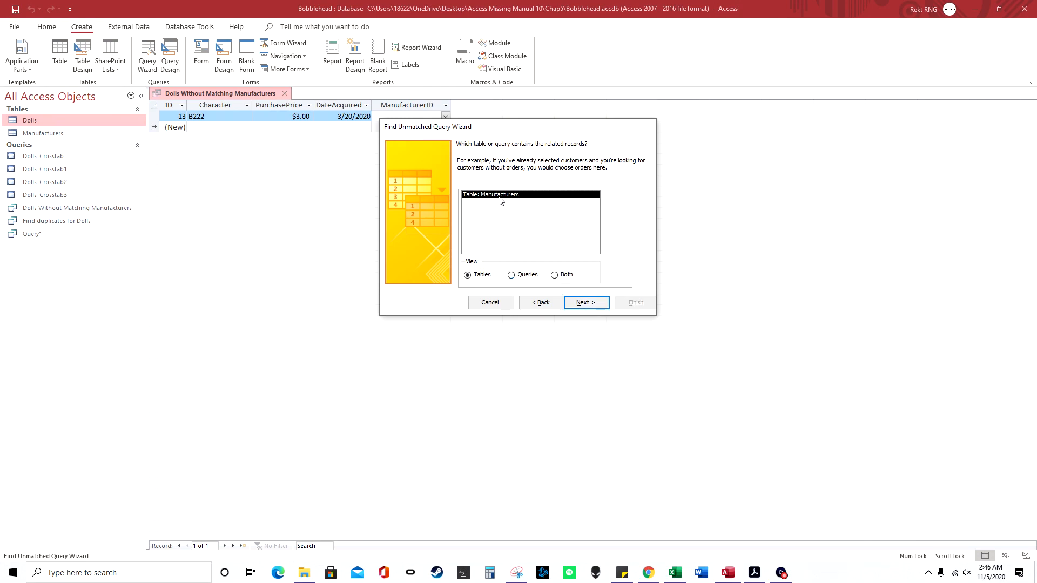
pyautogui.click(583, 304)
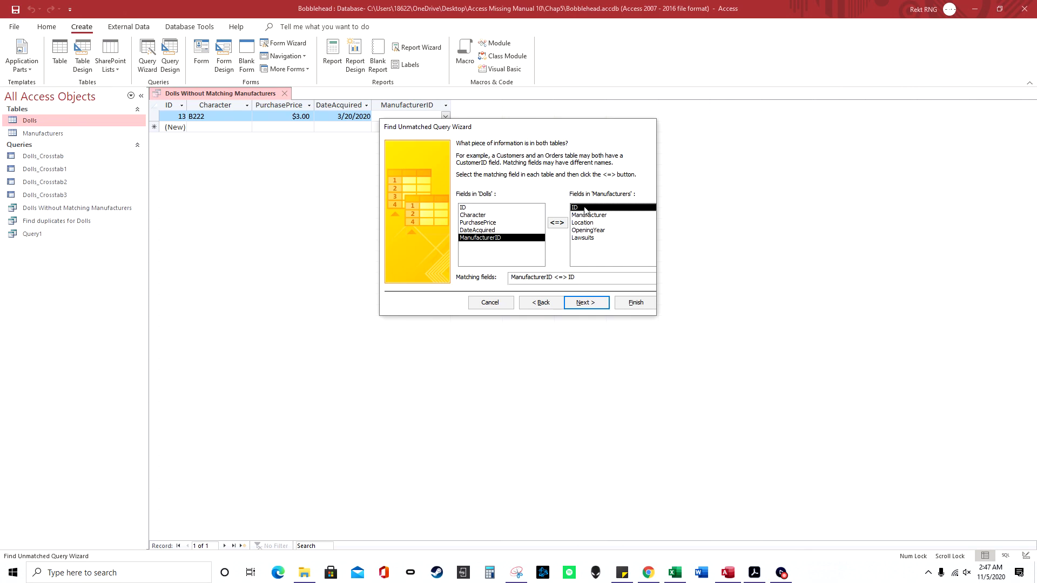
pyautogui.click(594, 303)
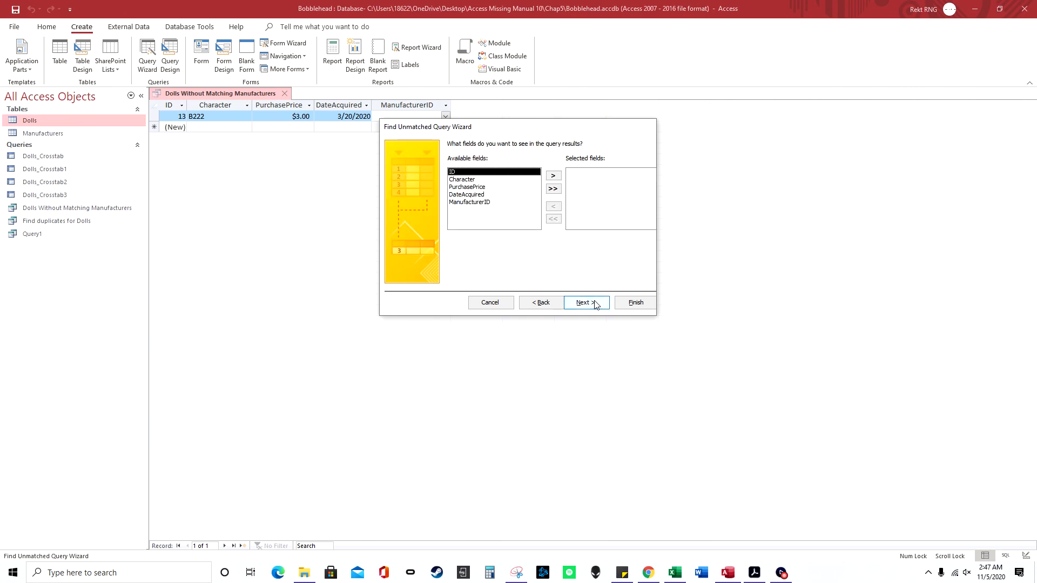
pyautogui.click(553, 189)
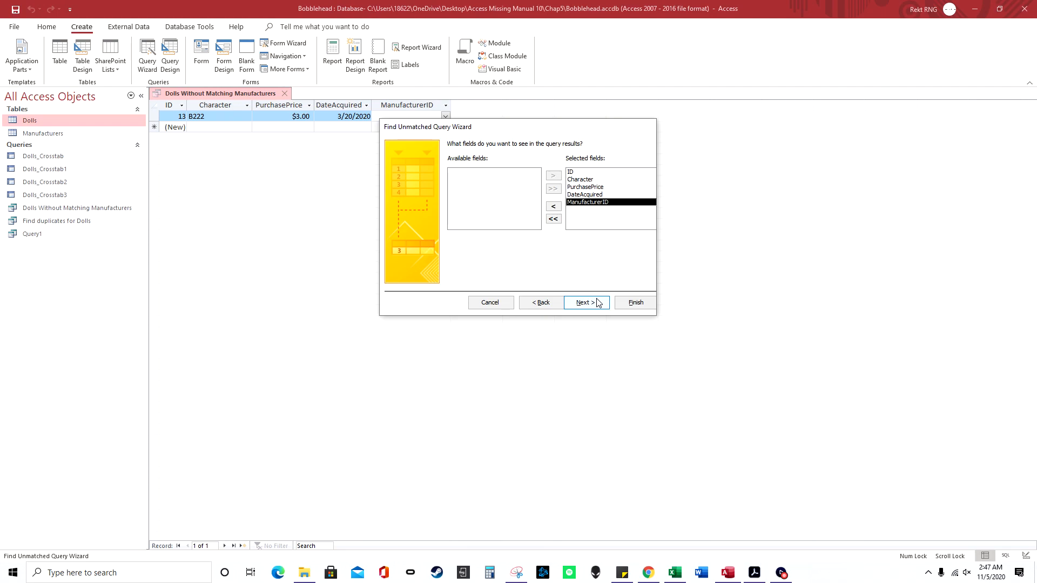
pyautogui.click(634, 302)
pyautogui.click(525, 317)
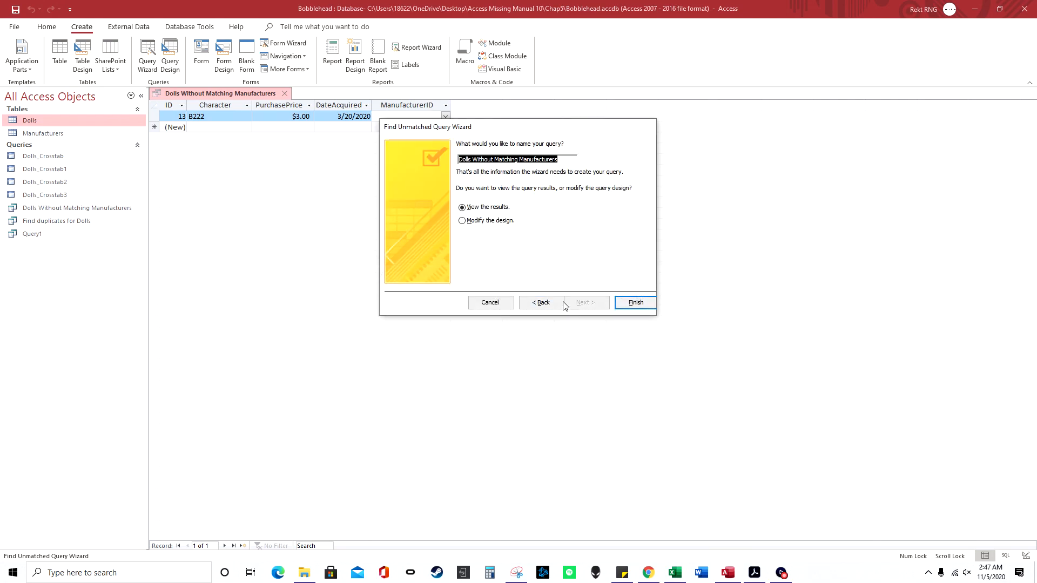
pyautogui.click(626, 302)
pyautogui.click(524, 316)
pyautogui.click(489, 302)
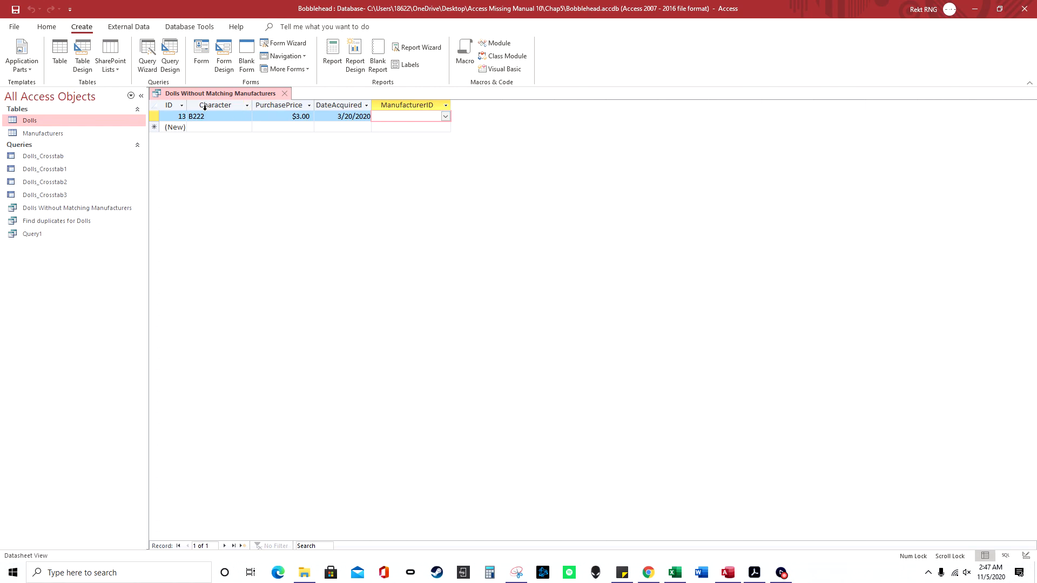
# Step: Open the Dolls and Manufacturers tables and return to Dolls to check which doll lacks a manufacturer
pyautogui.doubleClick(70, 120)
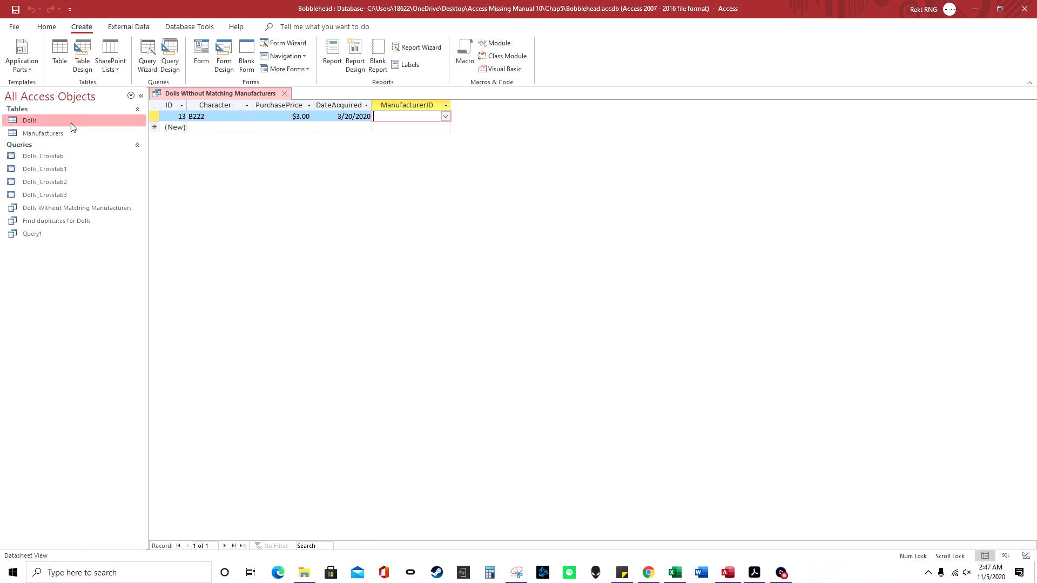
pyautogui.doubleClick(77, 134)
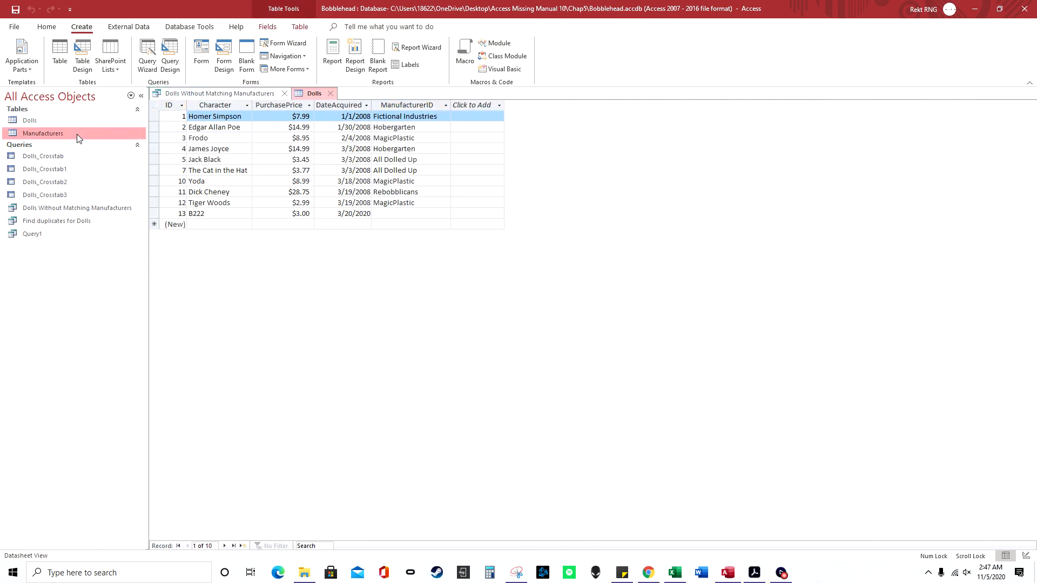
pyautogui.doubleClick(59, 121)
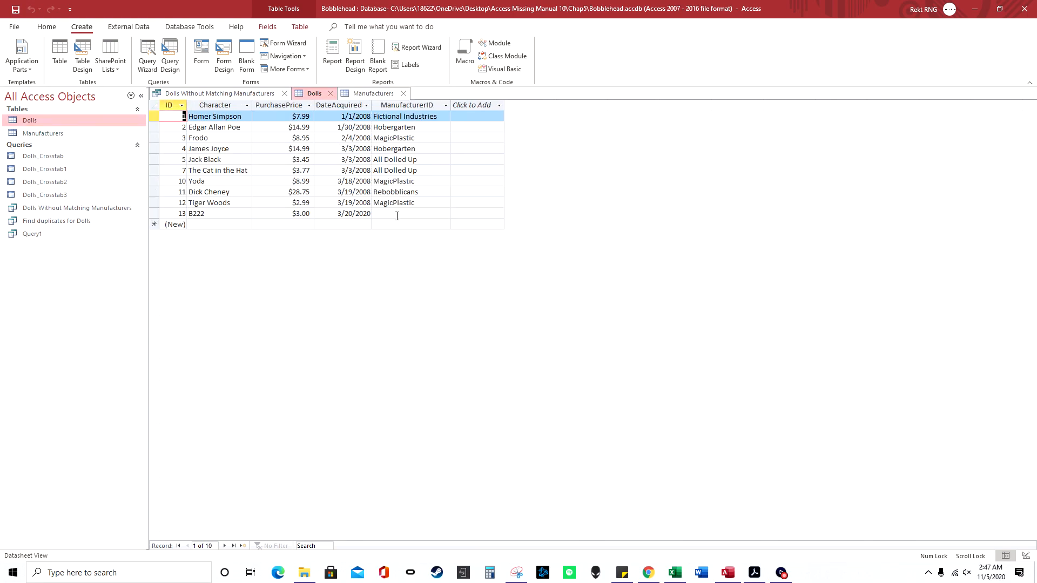
# Step: Add a Manufacturers record with Location ny and opening year 2006, leaving the manufacturer name blank, and close the Manufacturers and Dolls tables
pyautogui.click(397, 216)
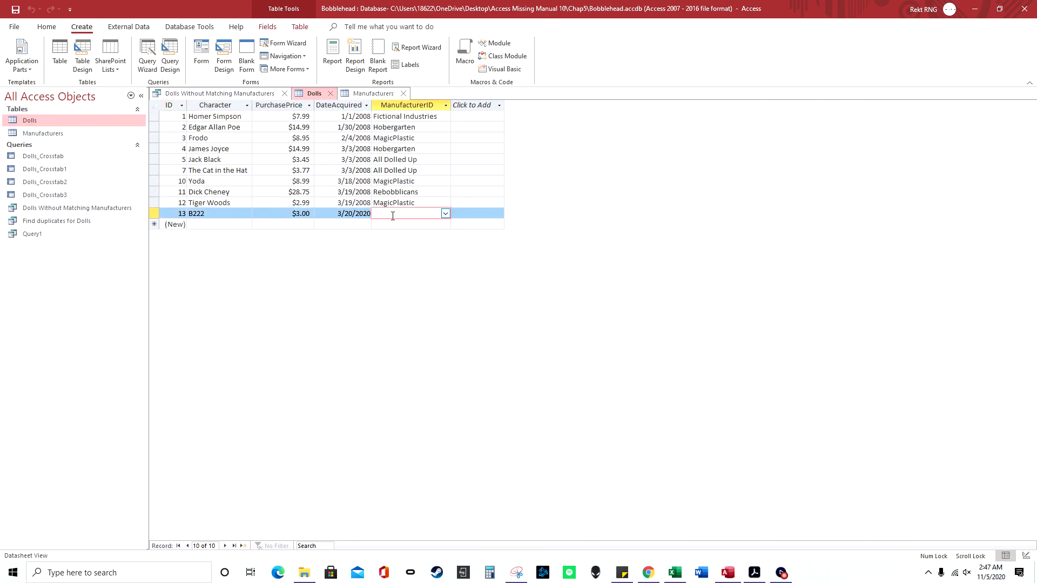
pyautogui.click(366, 95)
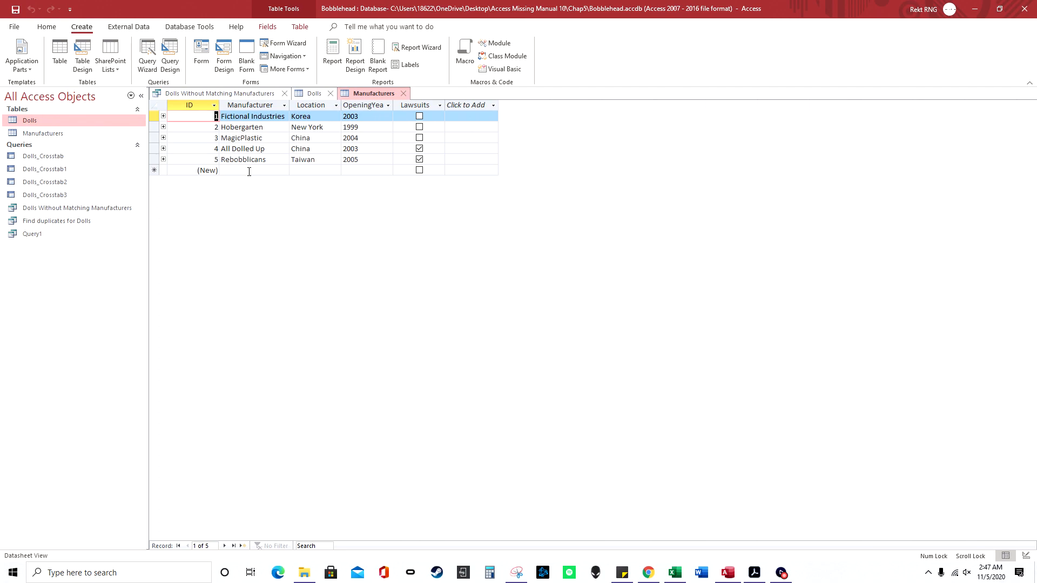
pyautogui.click(326, 172)
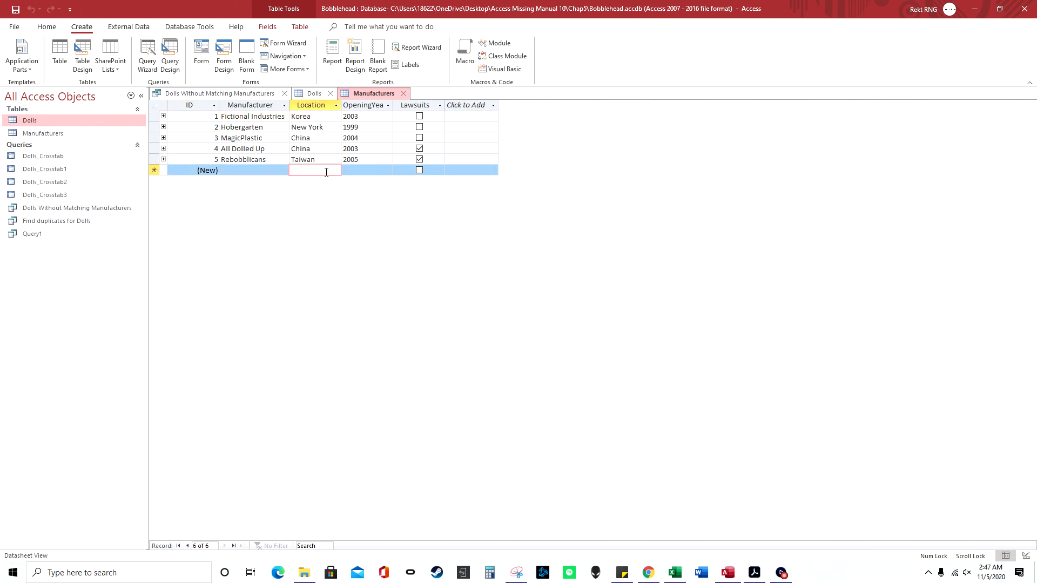
pyautogui.write('ny')
pyautogui.press('Tab')
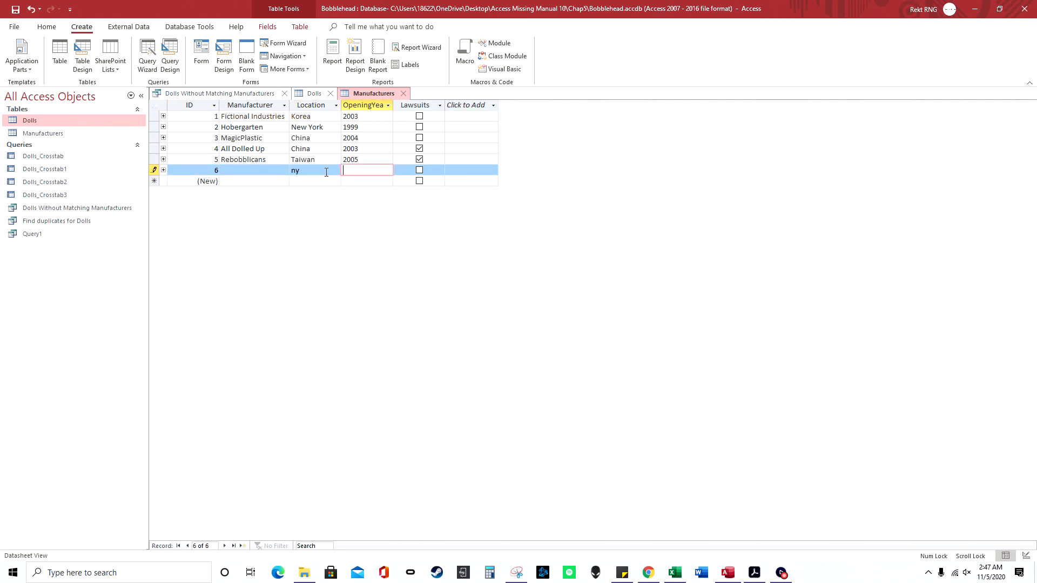
pyautogui.write('2006')
pyautogui.click(308, 181)
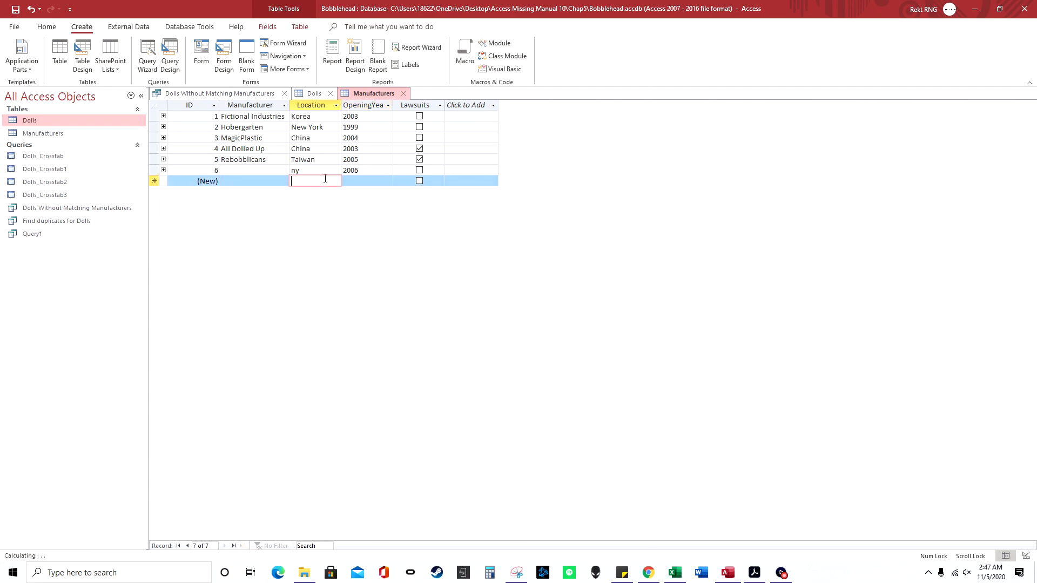
pyautogui.click(400, 94)
pyautogui.click(330, 94)
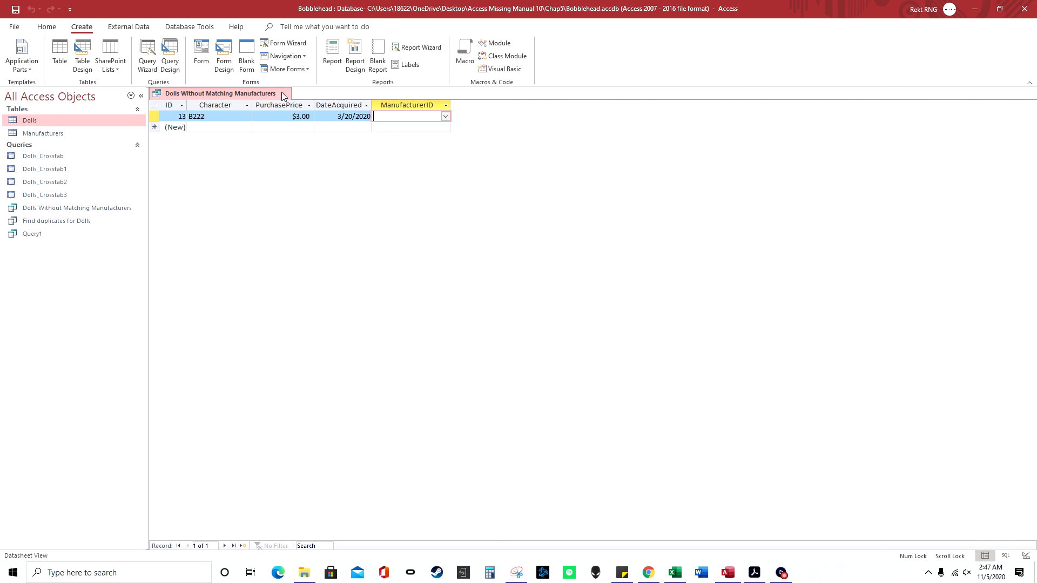
# Step: Refresh the "Dolls Without Matching Manufacturers" query results and close the query
pyautogui.click(129, 27)
pyautogui.click(46, 26)
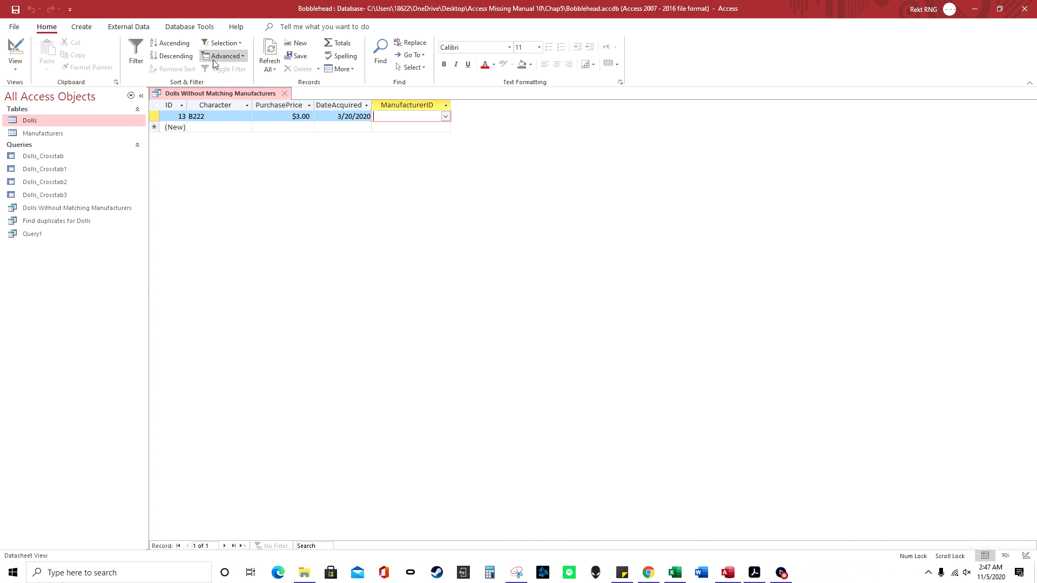
pyautogui.click(270, 64)
pyautogui.rightClick(250, 99)
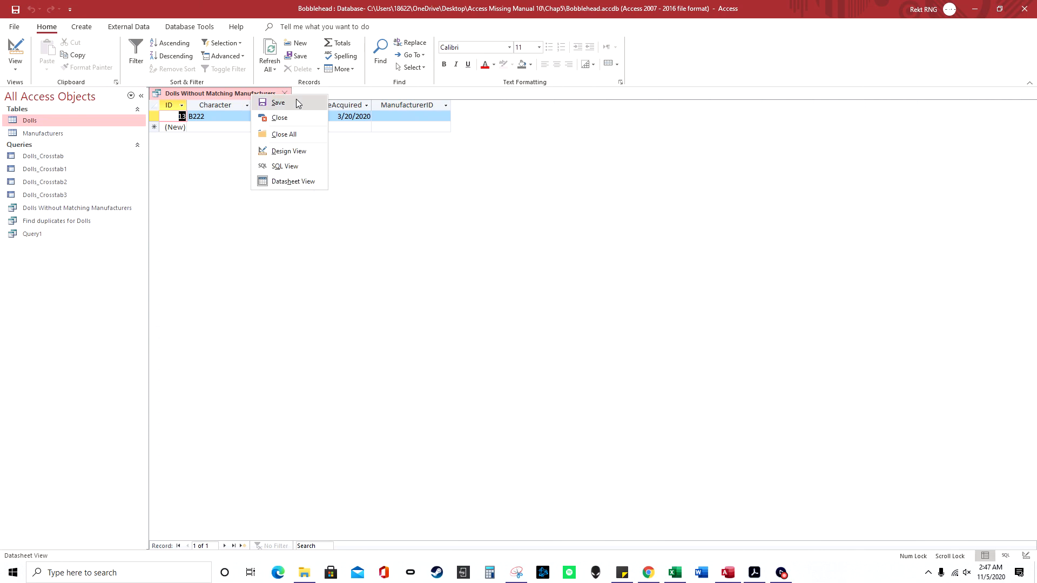
pyautogui.click(290, 116)
pyautogui.click(81, 26)
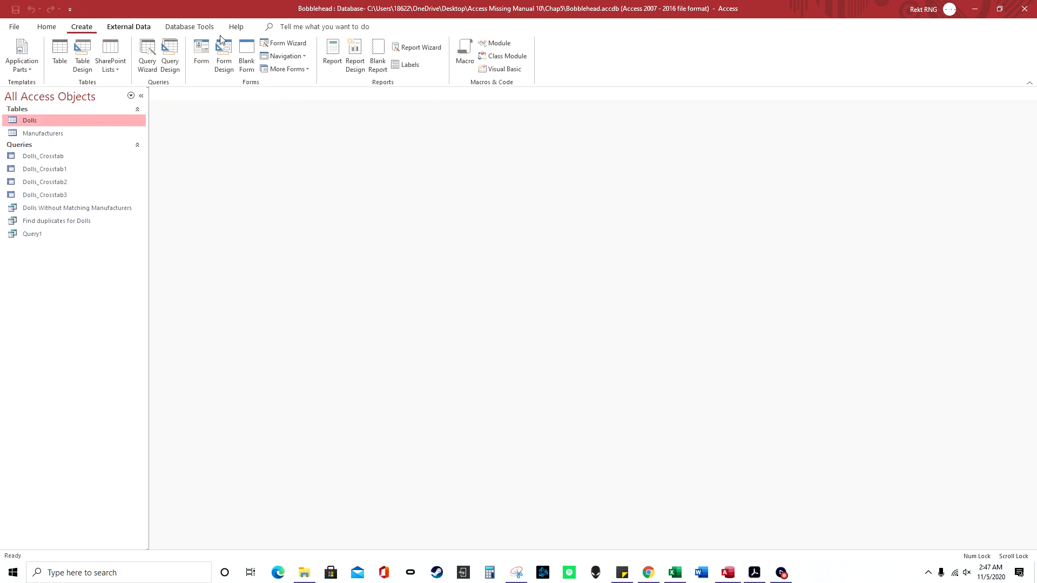
pyautogui.click(171, 65)
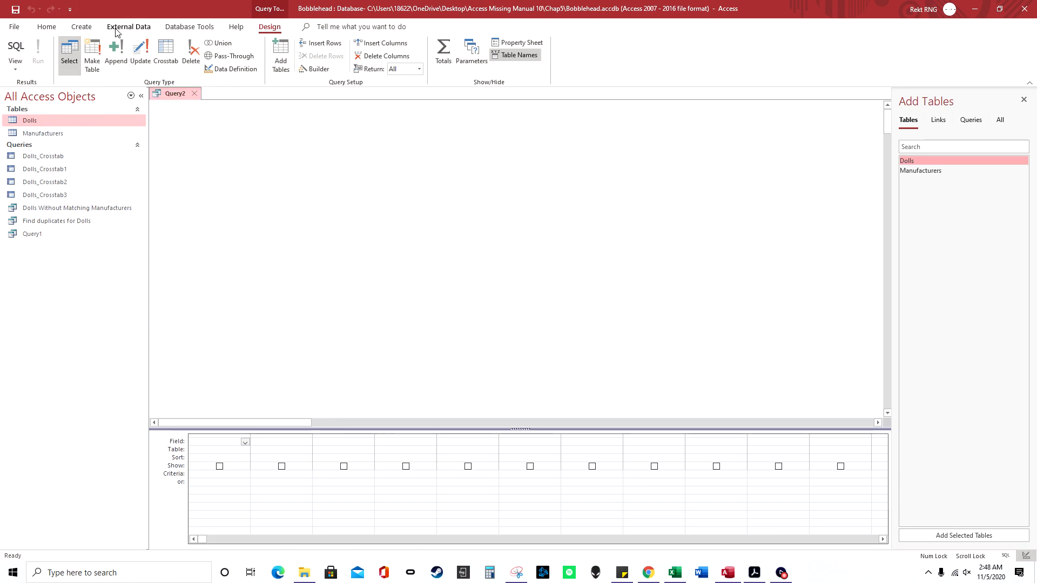
pyautogui.click(81, 26)
pyautogui.click(145, 58)
pyautogui.click(522, 320)
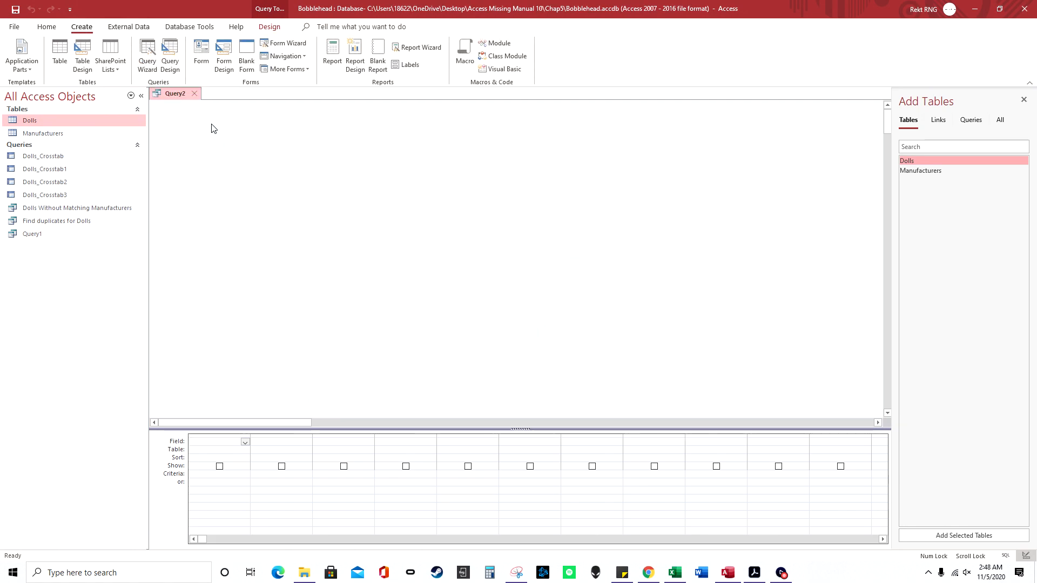
# Step: Start the Find Unmatched Query Wizard again, using Dolls as the results table and Manufacturers as the related table
pyautogui.click(147, 57)
pyautogui.click(565, 192)
pyautogui.click(576, 313)
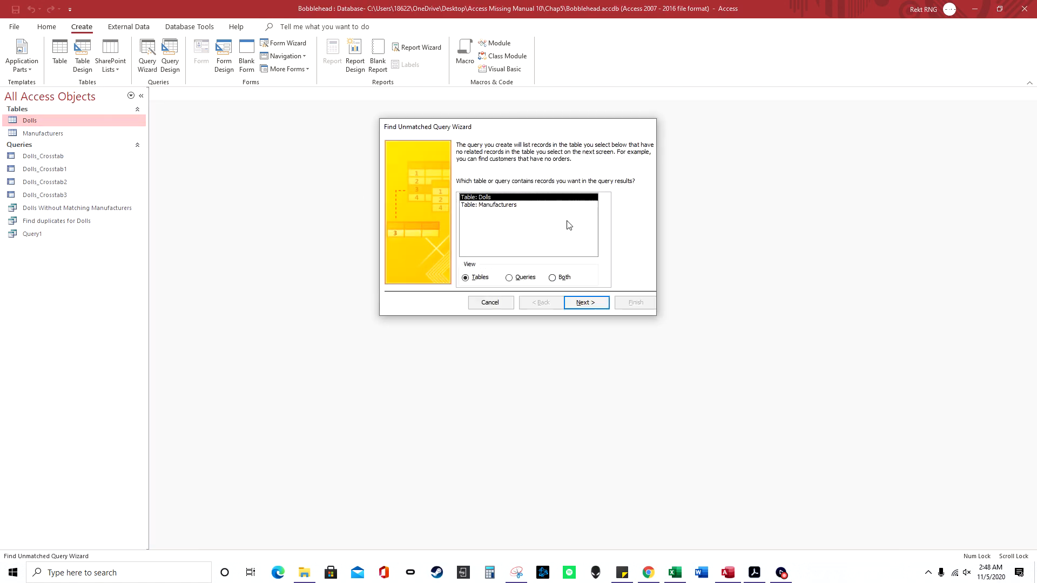
pyautogui.click(585, 303)
pyautogui.click(585, 303)
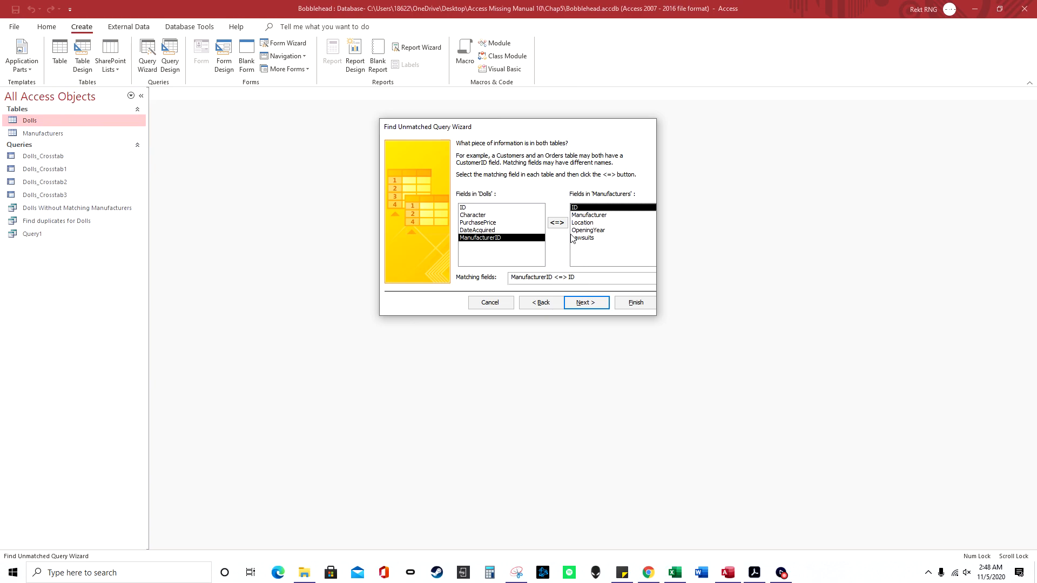
# Step: Accept the ManufacturerID to ID match, include all Dolls fields and finish, overwriting the existing unmatched query
pyautogui.click(584, 303)
pyautogui.click(553, 188)
pyautogui.click(636, 303)
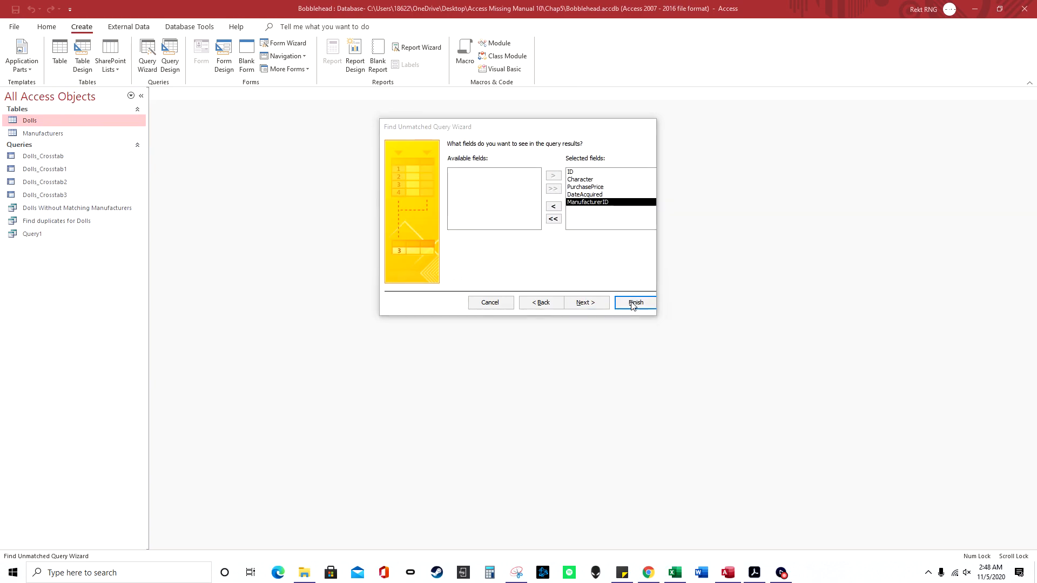
pyautogui.click(501, 311)
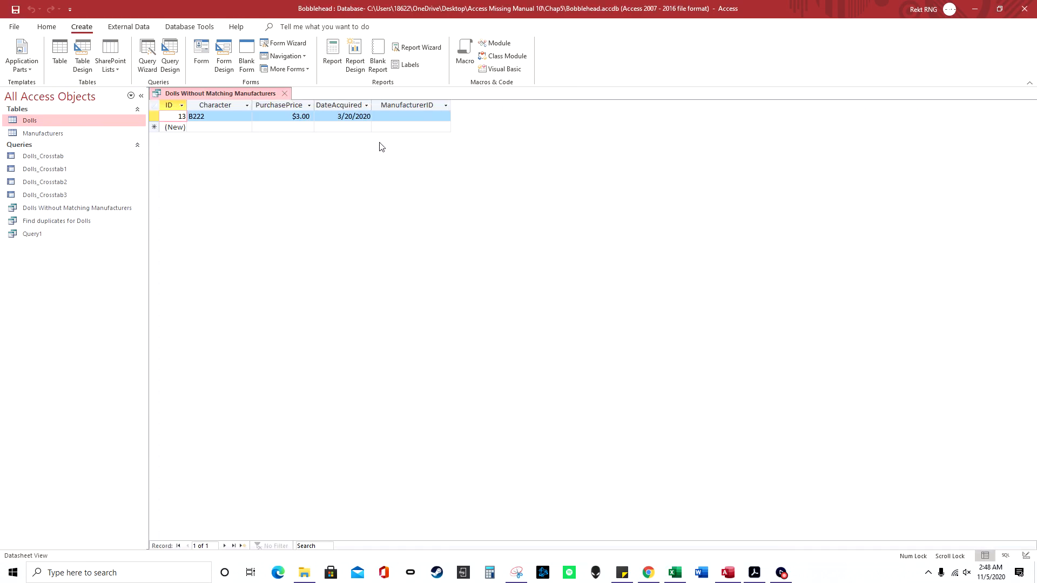
# Step: Compare the Manufacturers and Dolls tables, checking the blank manufacturer name in record 6 and the ManufacturerID of doll B222
pyautogui.doubleClick(93, 132)
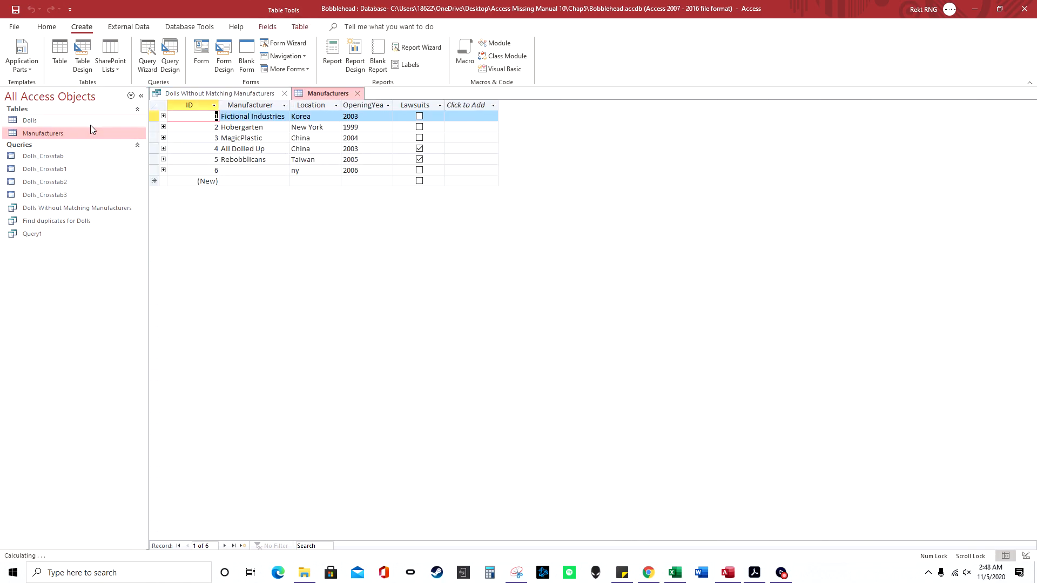
pyautogui.doubleClick(90, 122)
pyautogui.doubleClick(94, 132)
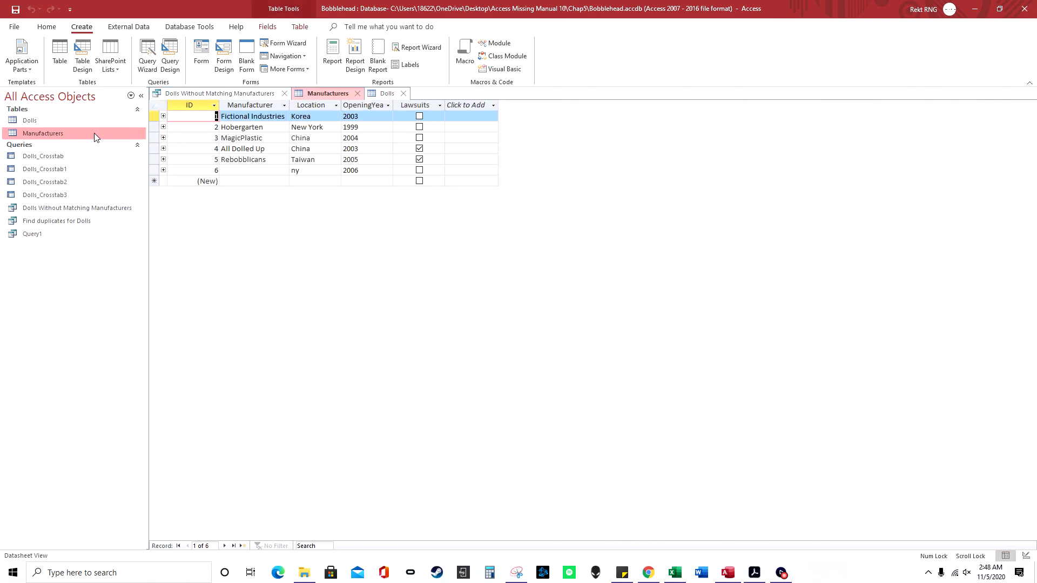
pyautogui.click(257, 171)
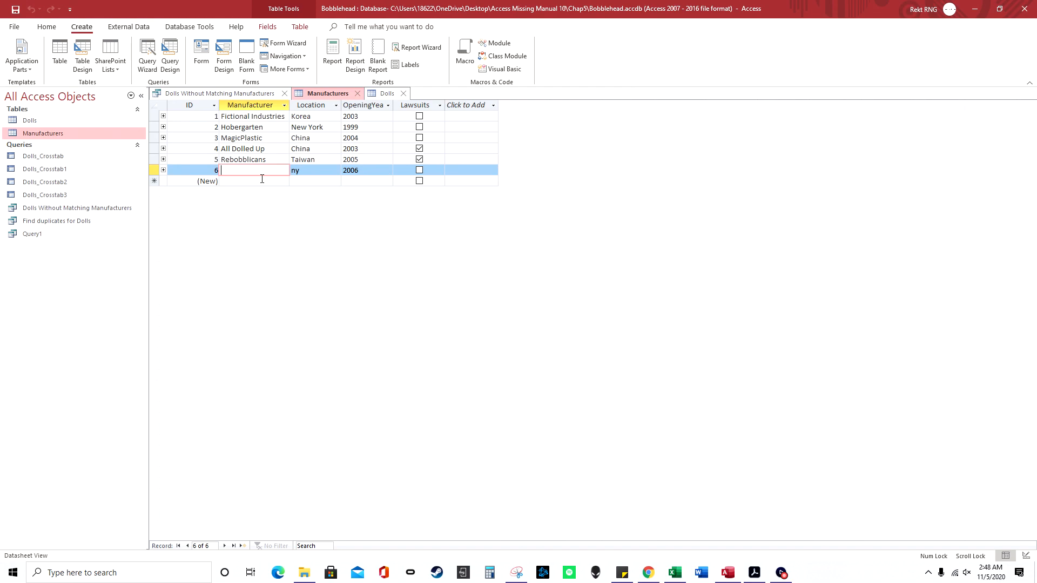
pyautogui.doubleClick(74, 122)
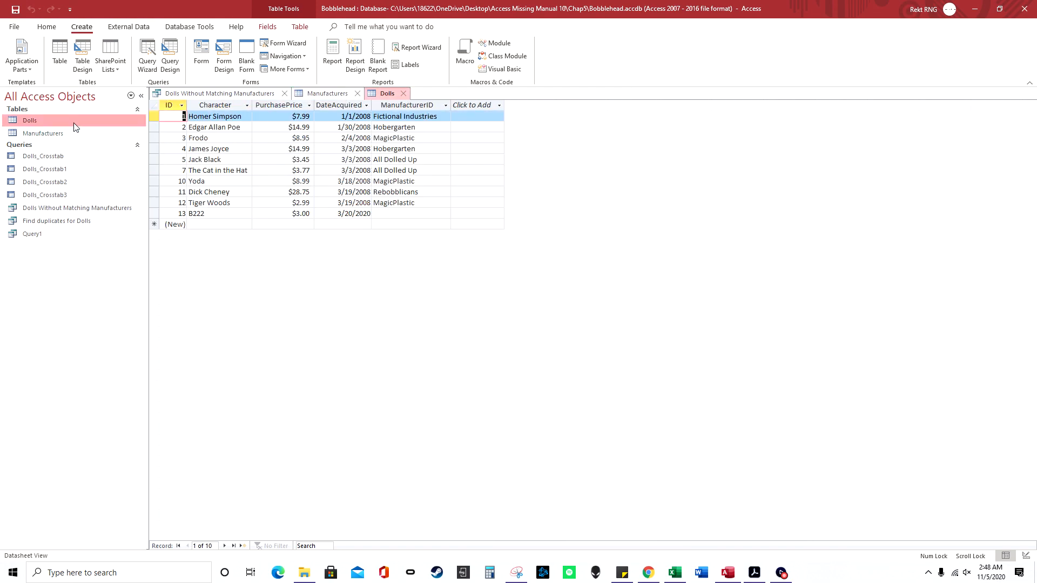
pyautogui.click(386, 214)
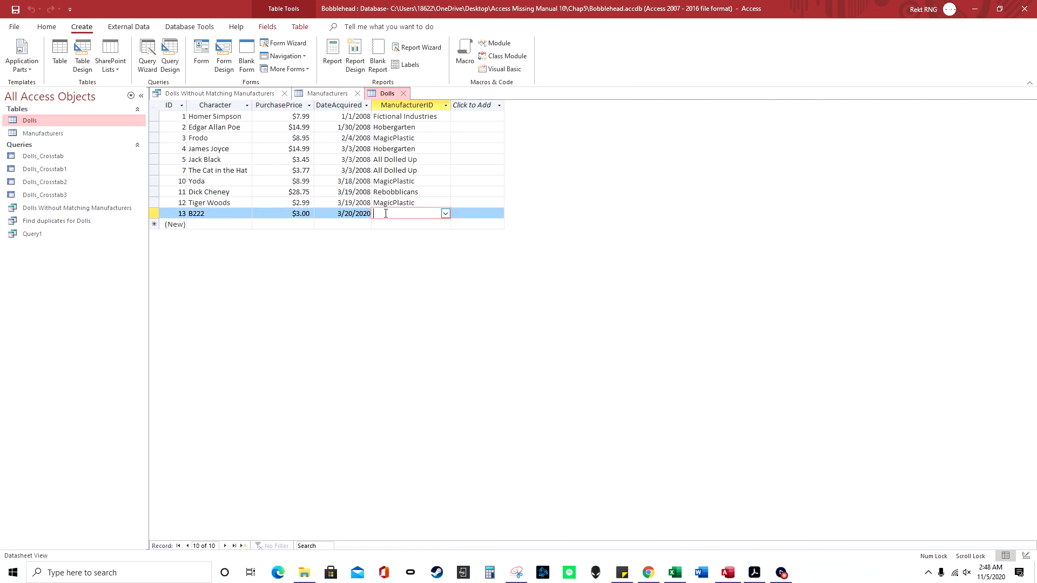
pyautogui.doubleClick(73, 134)
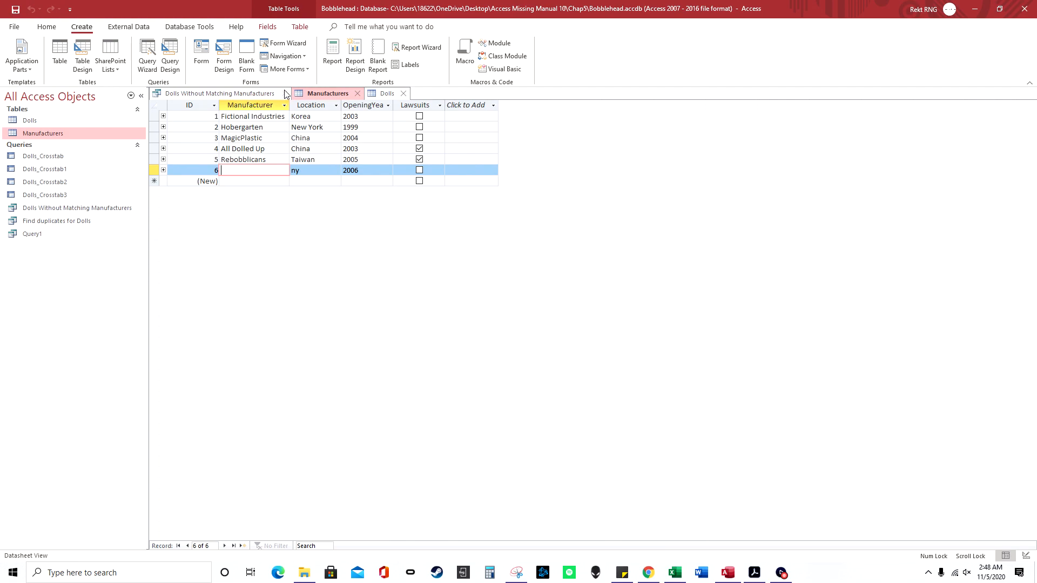
# Step: Close the Manufacturers table, check the ManufacturerID choices for doll B222, and close the Bobblehead database
pyautogui.click(357, 95)
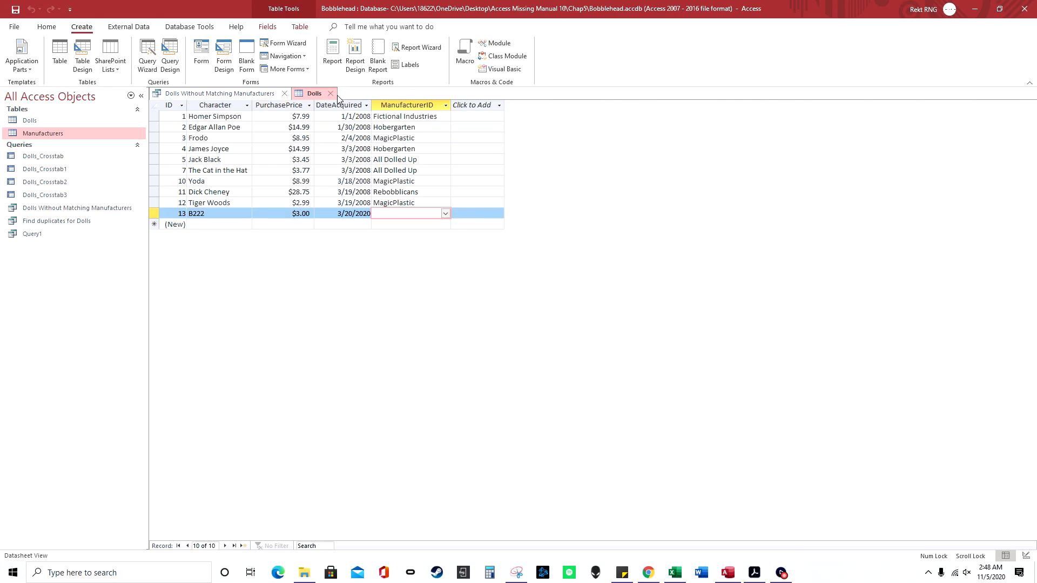
pyautogui.click(445, 213)
pyautogui.click(434, 219)
pyautogui.click(1026, 8)
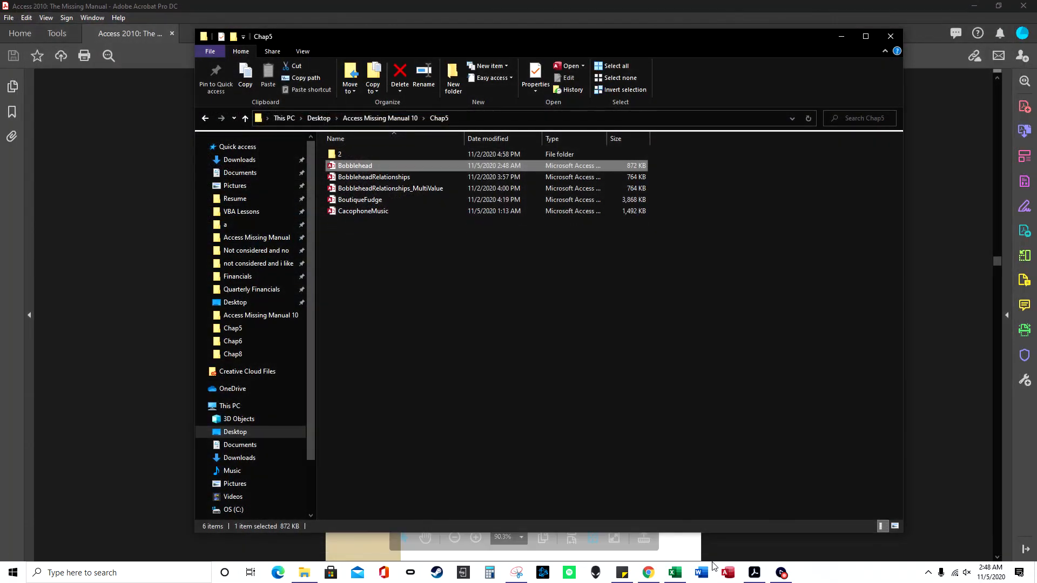
# Step: Switch to Chrome and show the "SQL in 10 Minutes - Access SQL Beginner Lesson" video, skipping ahead to about 1:56
pyautogui.click(648, 572)
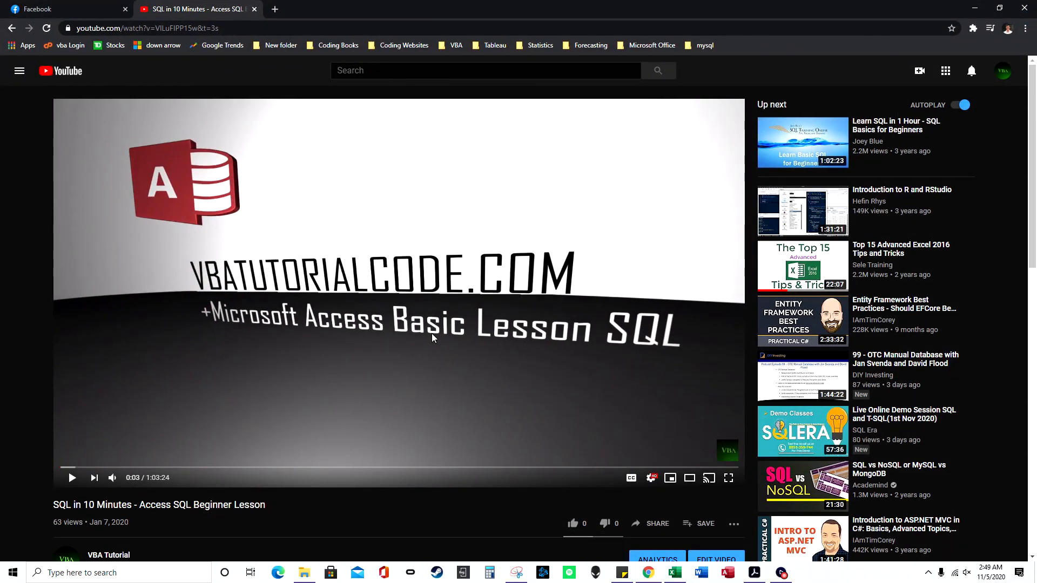
pyautogui.moveTo(277, 512); pyautogui.dragTo(54, 509)
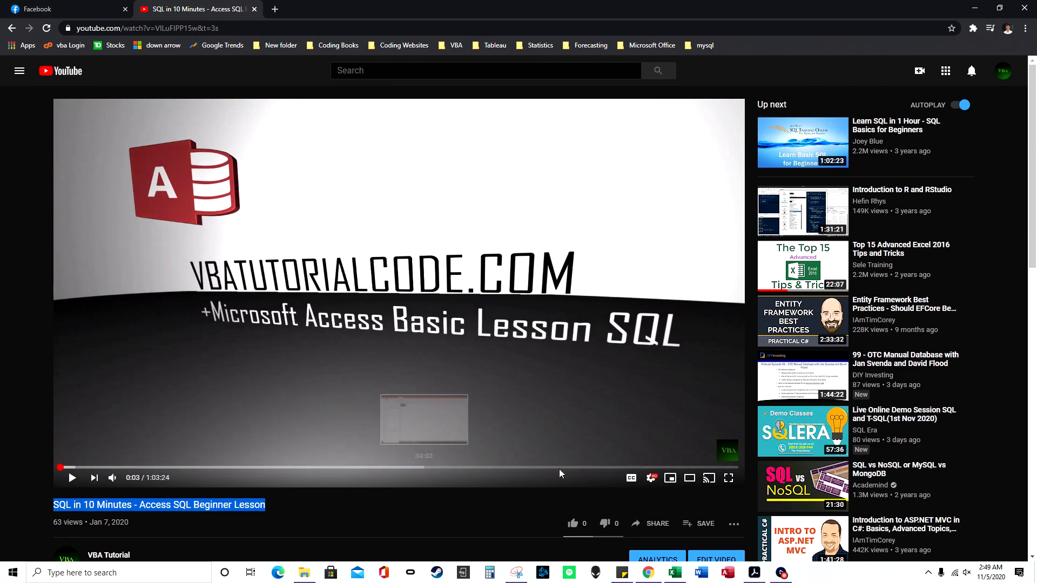
pyautogui.click(81, 467)
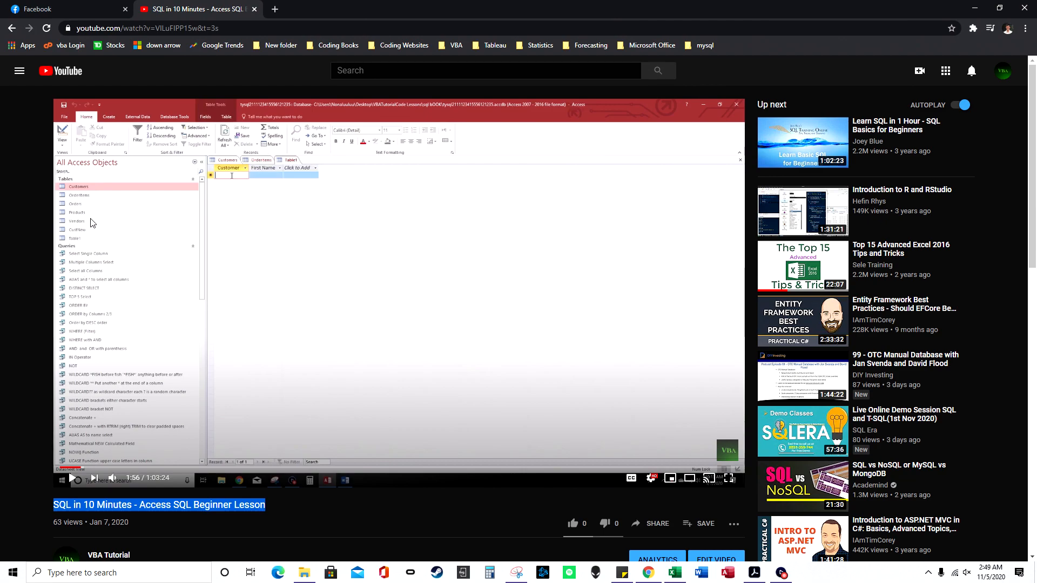
# Step: Switch to File Explorer and open the BoutiqueFudge database from the Chap6 folder of Access Missing Manual 10
pyautogui.click(727, 573)
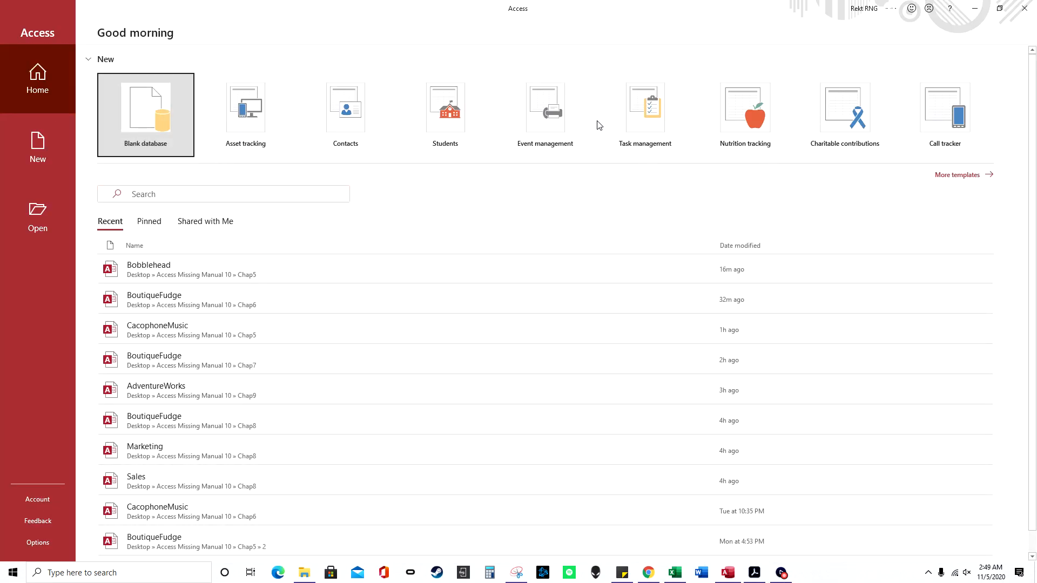
pyautogui.click(1025, 8)
pyautogui.click(305, 573)
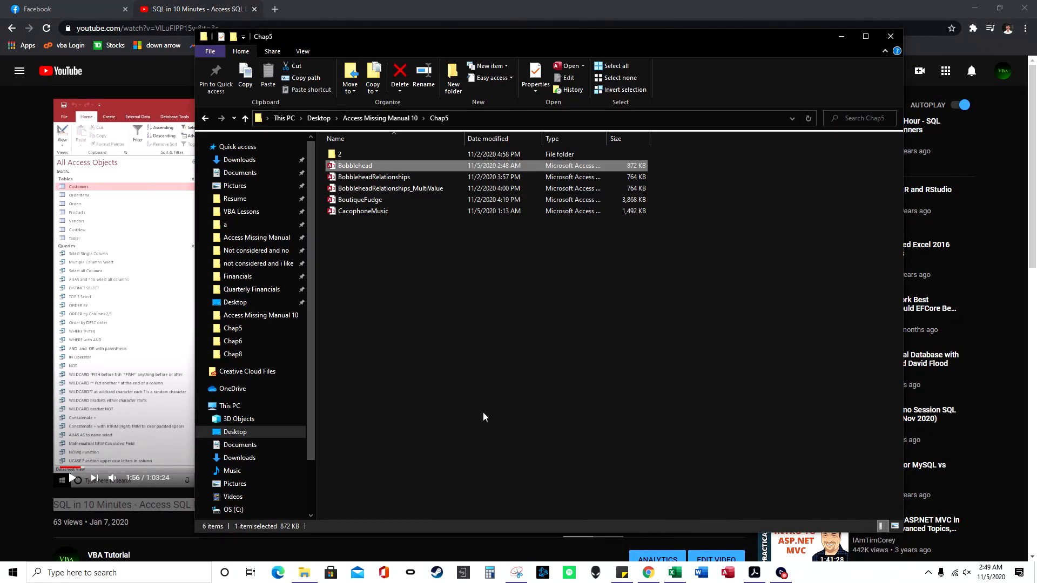
pyautogui.click(395, 119)
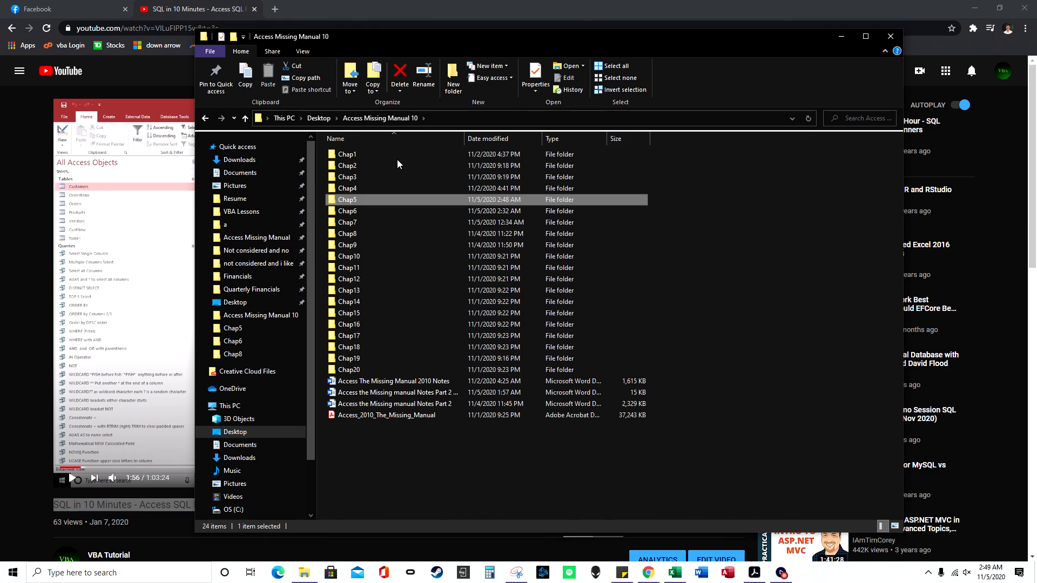
pyautogui.doubleClick(365, 210)
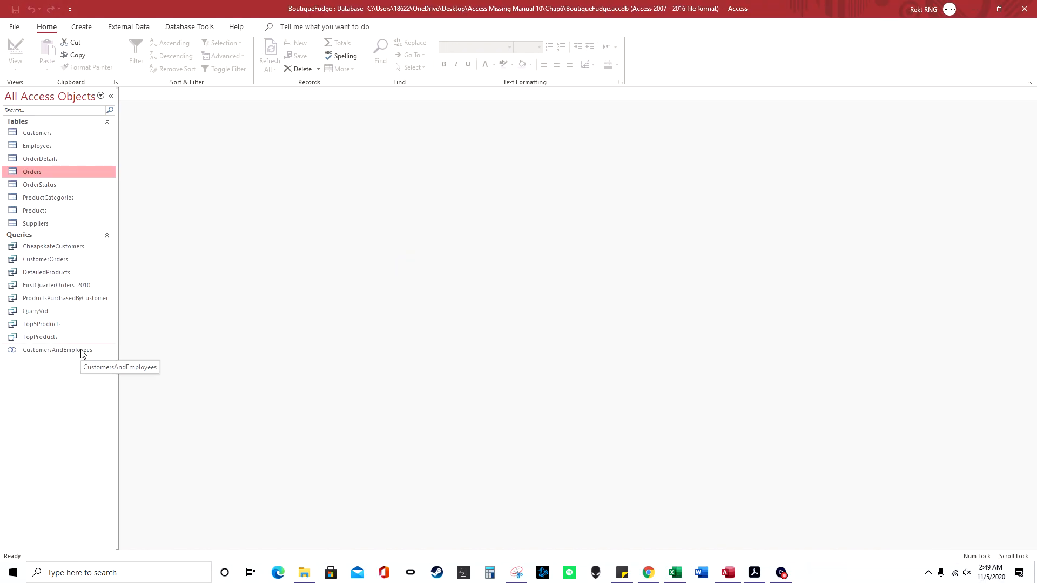
# Step: Open the CustomersAndEmployees union query in Design View and examine its SQL statement
pyautogui.click(81, 350)
pyautogui.rightClick(81, 350)
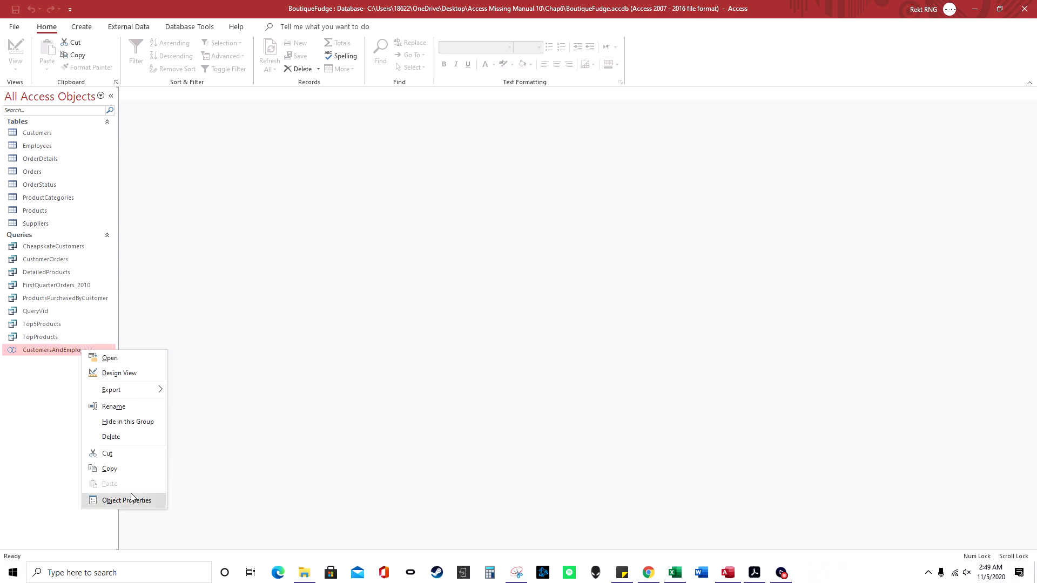
pyautogui.click(128, 373)
pyautogui.click(192, 135)
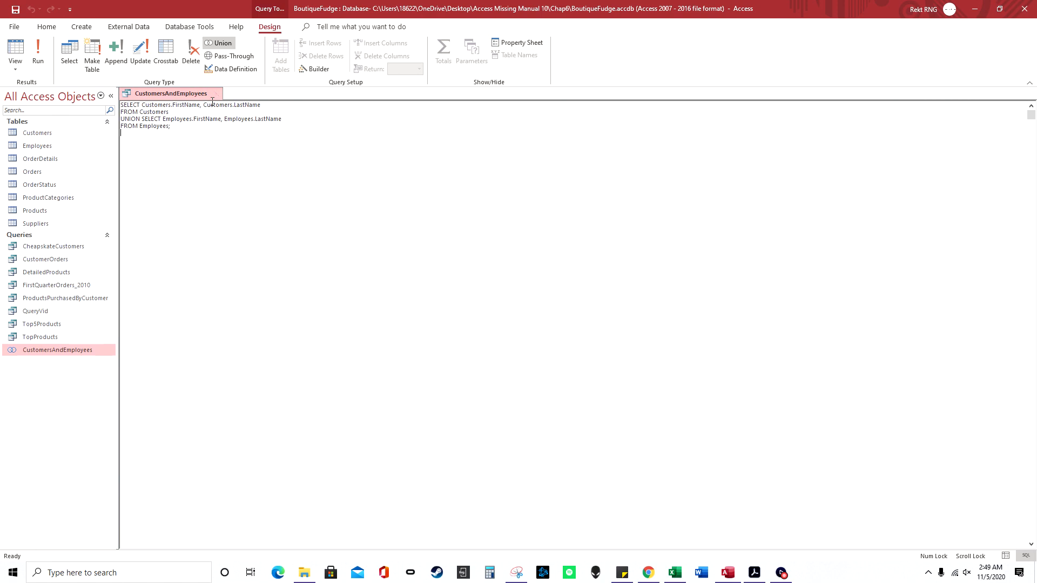
pyautogui.moveTo(195, 133); pyautogui.dragTo(111, 102)
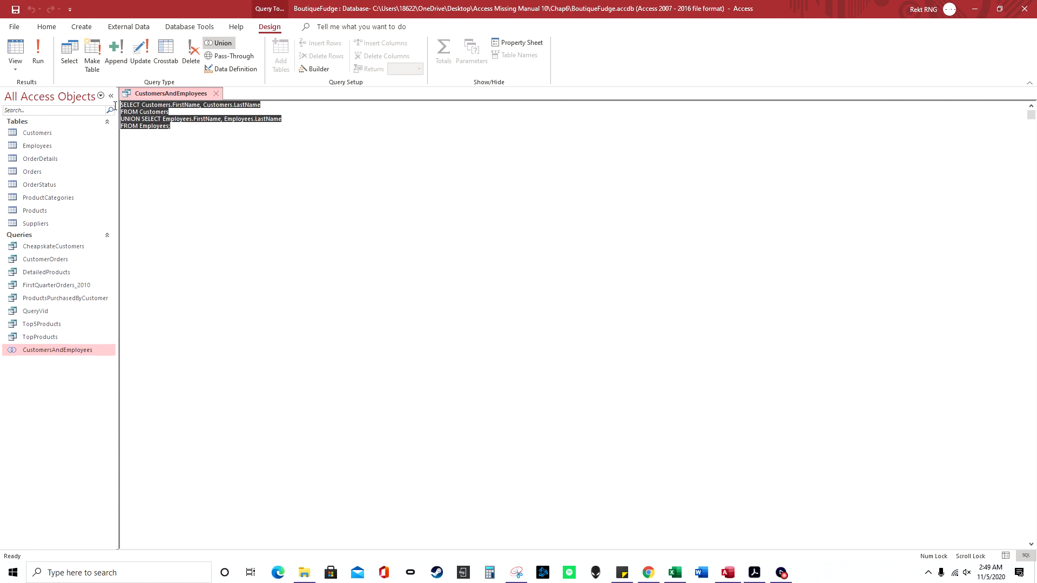
pyautogui.click(82, 27)
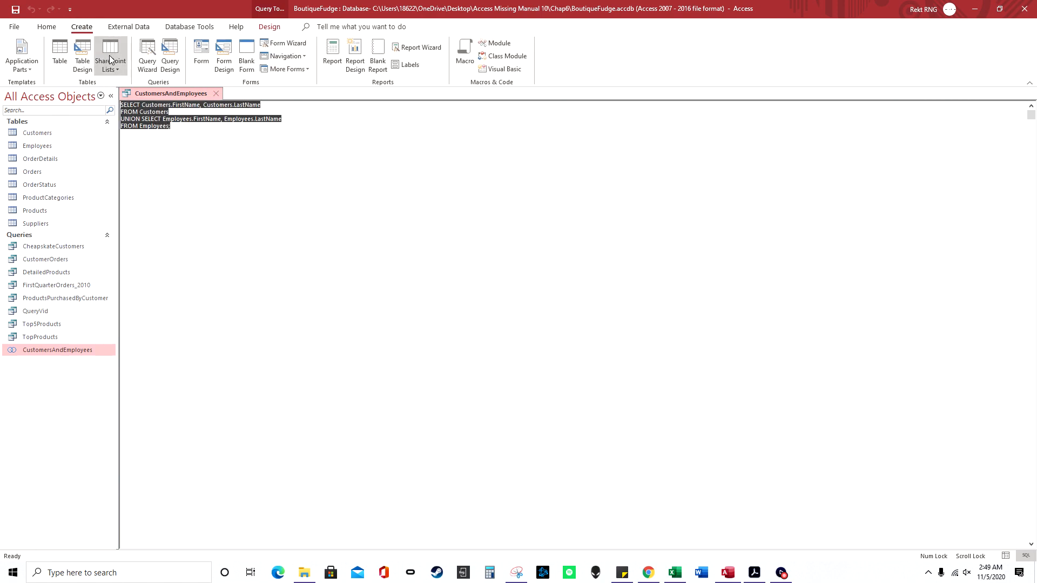
pyautogui.click(187, 126)
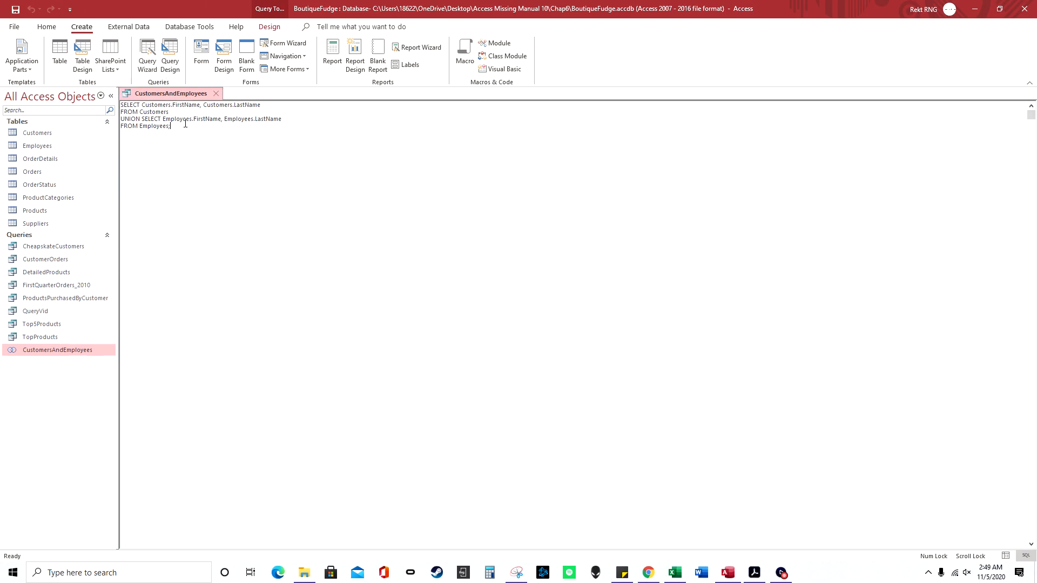
# Step: Create a blank query in SQL View and compare it with the CustomersAndEmployees union statement
pyautogui.click(166, 66)
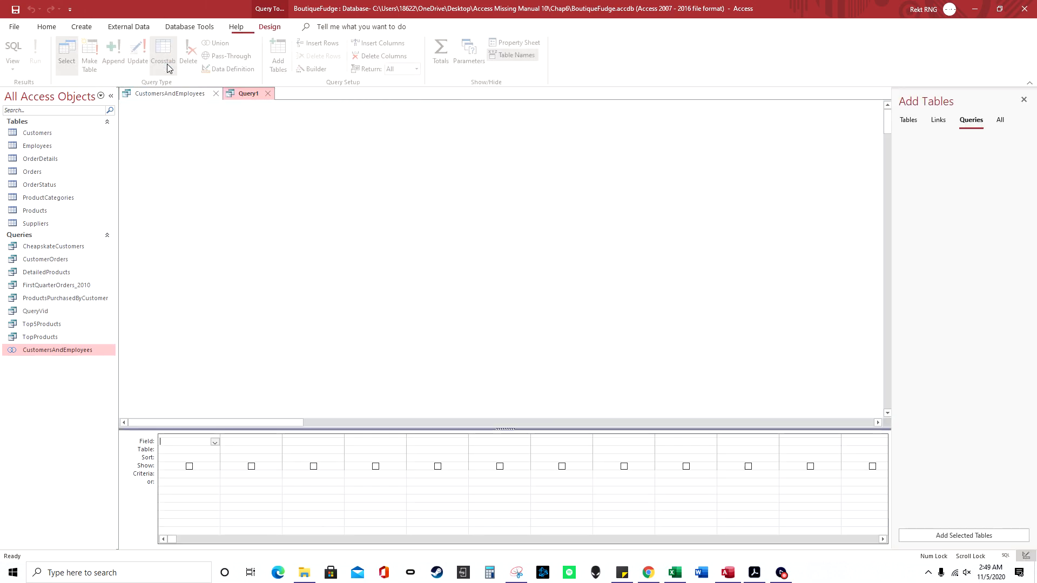
pyautogui.click(16, 65)
pyautogui.click(40, 91)
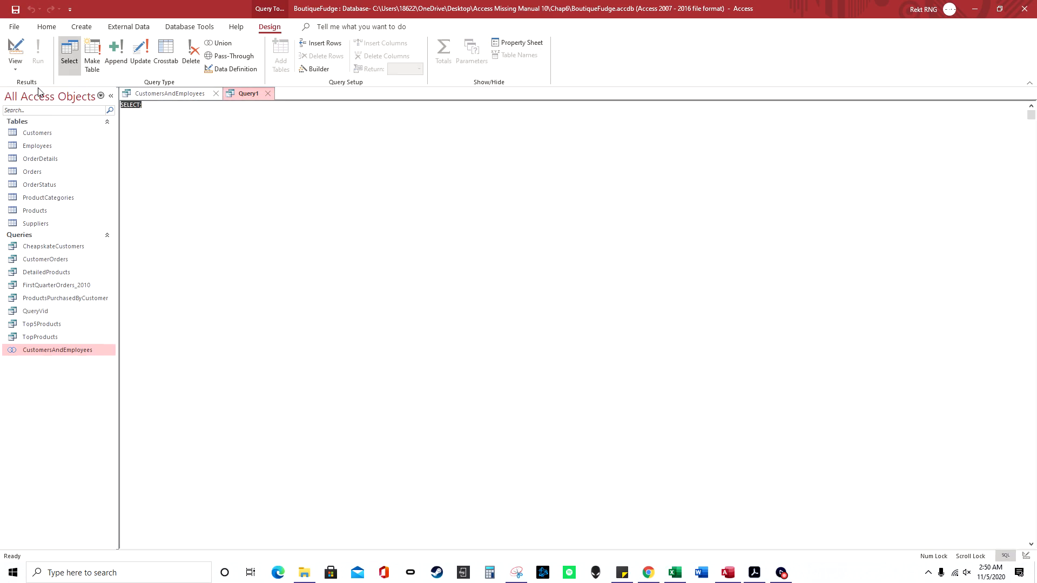
pyautogui.click(185, 109)
pyautogui.click(188, 95)
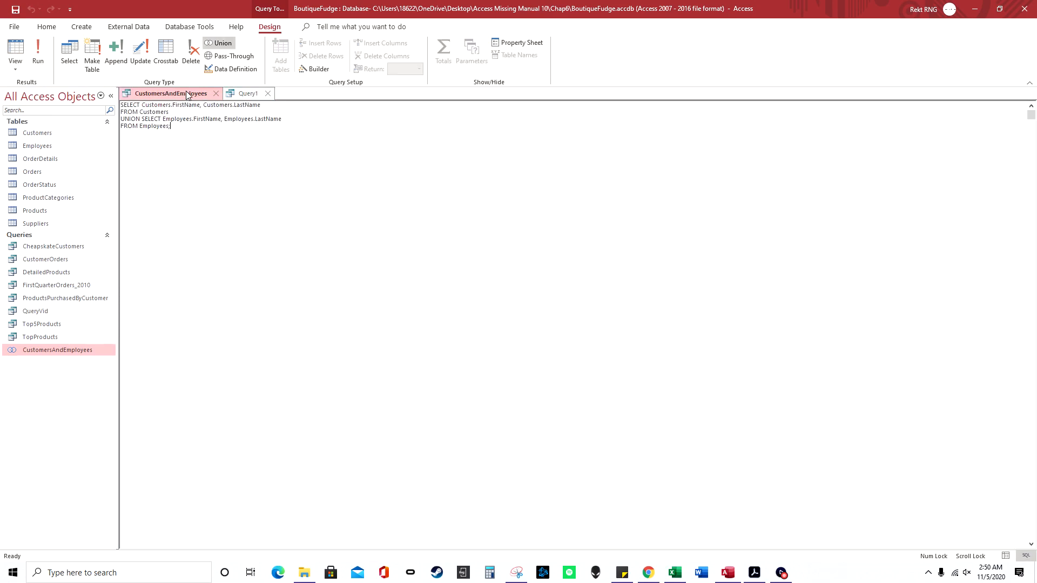
pyautogui.hotkey('ctrl', 'a')
pyautogui.click(237, 94)
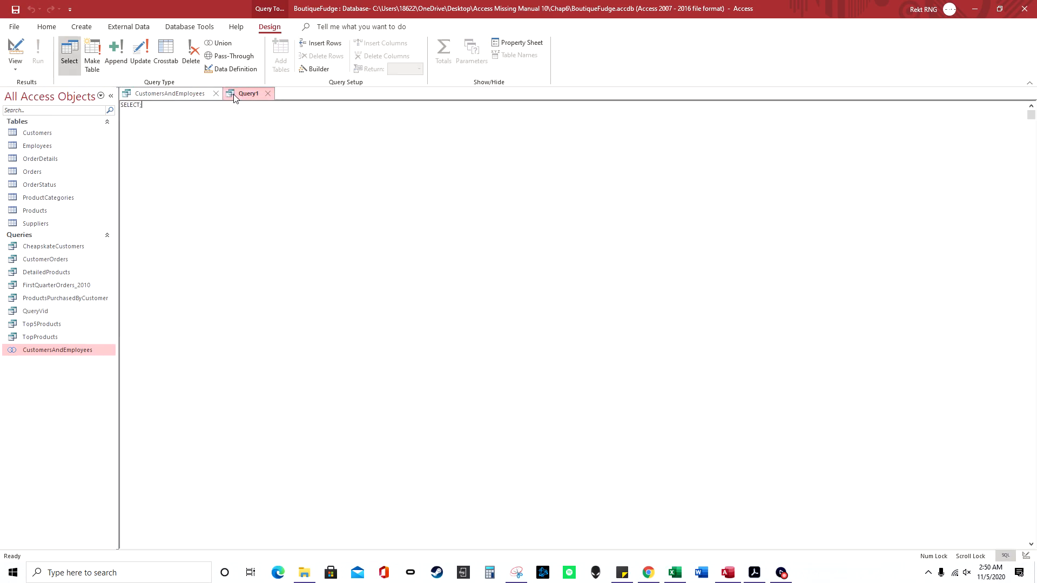
# Step: Review the field list, FROM clause and UNION SELECT line of the CustomersAndEmployees SQL, and run the query
pyautogui.click(164, 93)
pyautogui.click(188, 132)
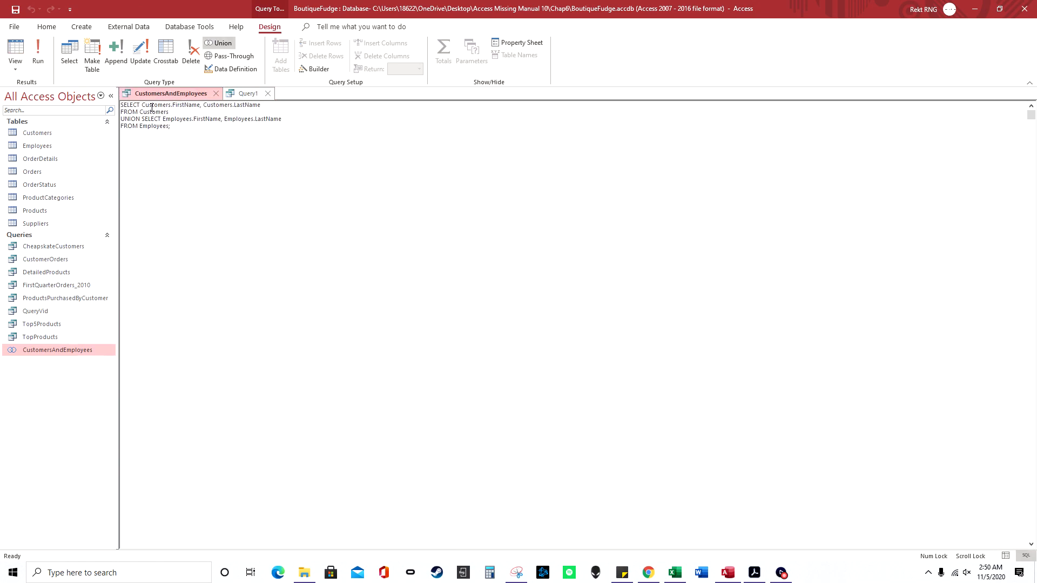
pyautogui.moveTo(141, 106); pyautogui.dragTo(198, 109)
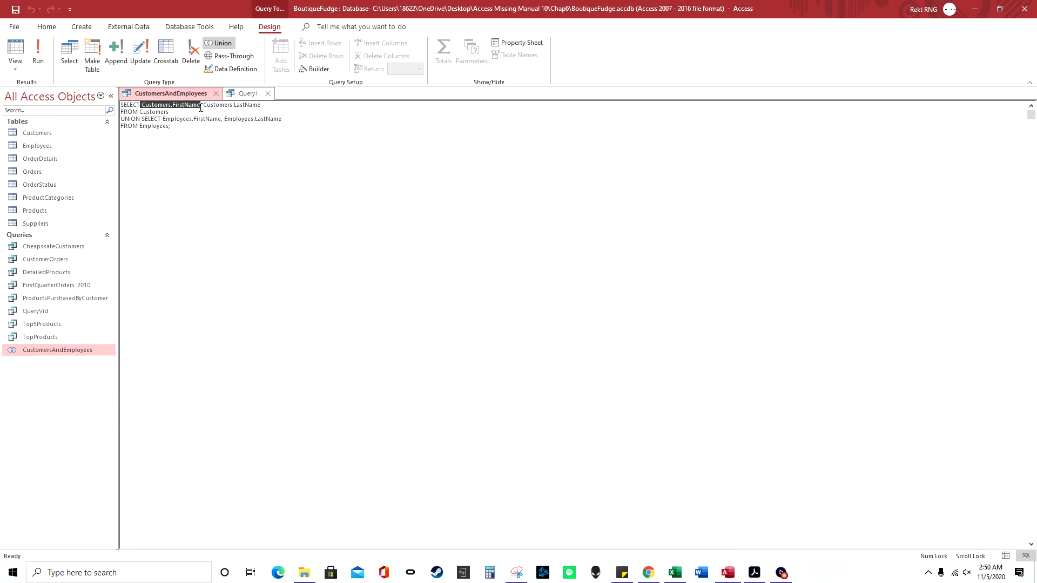
pyautogui.click(179, 133)
pyautogui.moveTo(141, 105); pyautogui.dragTo(176, 110)
pyautogui.click(184, 106)
pyautogui.doubleClick(141, 112)
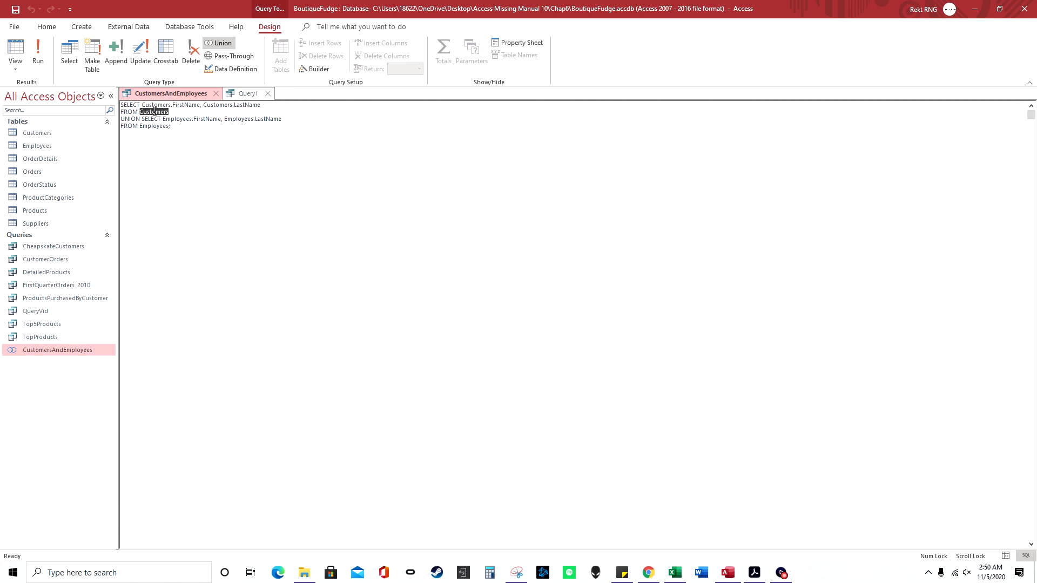
pyautogui.click(142, 119)
pyautogui.click(48, 70)
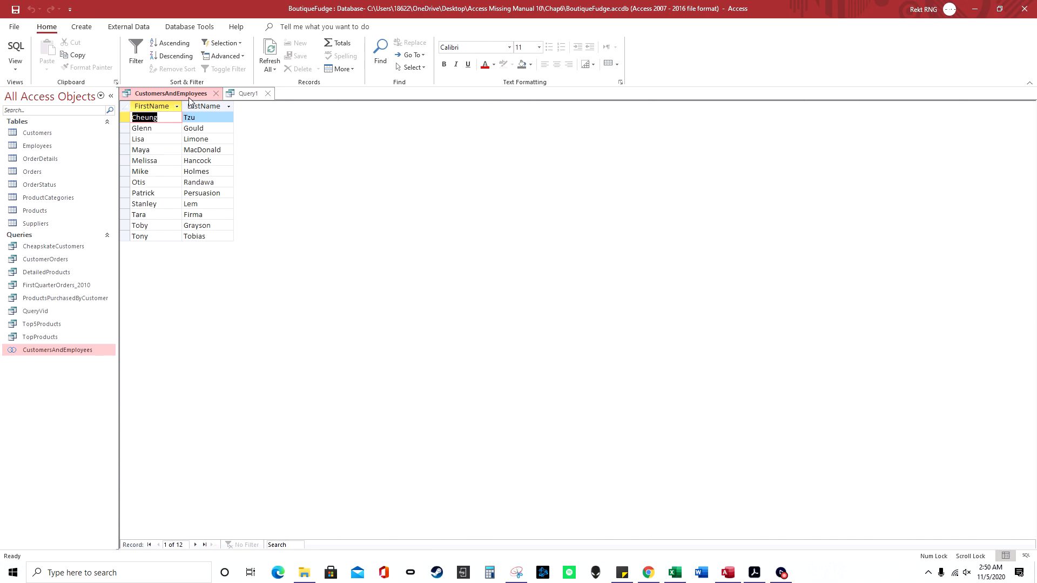
# Step: Open the Customers and Employees tables as datasheets and close the blank query
pyautogui.doubleClick(36, 134)
pyautogui.doubleClick(37, 146)
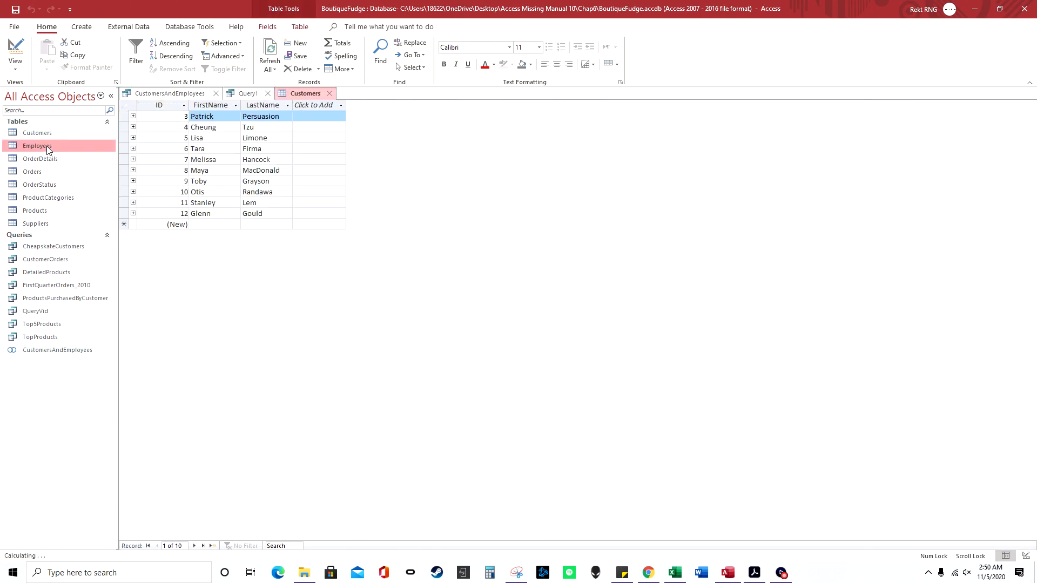
pyautogui.click(268, 93)
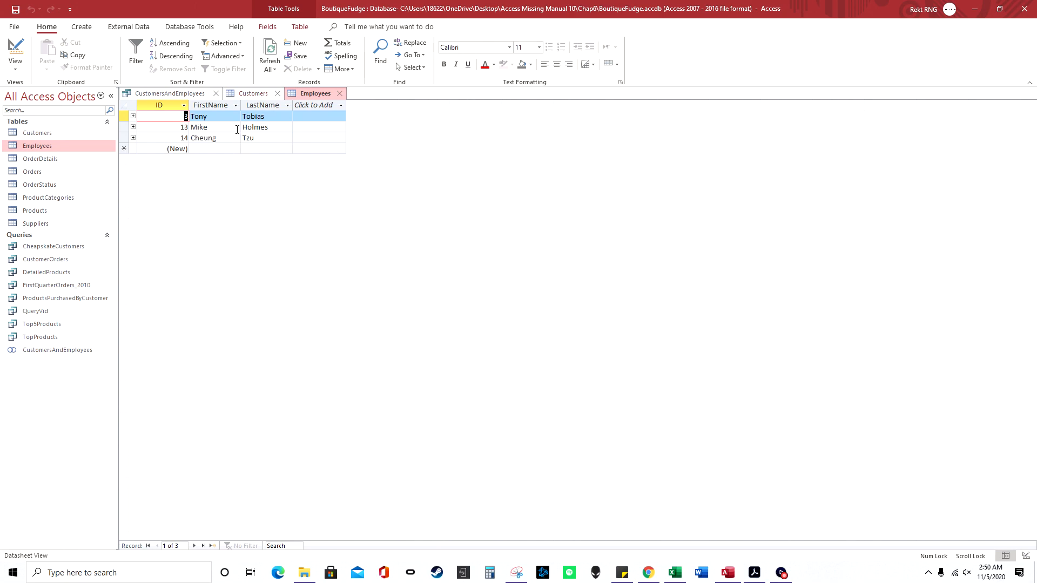
# Step: Compare the names in the Customers and Employees tables with the rows of the CustomersAndEmployees results
pyautogui.click(259, 94)
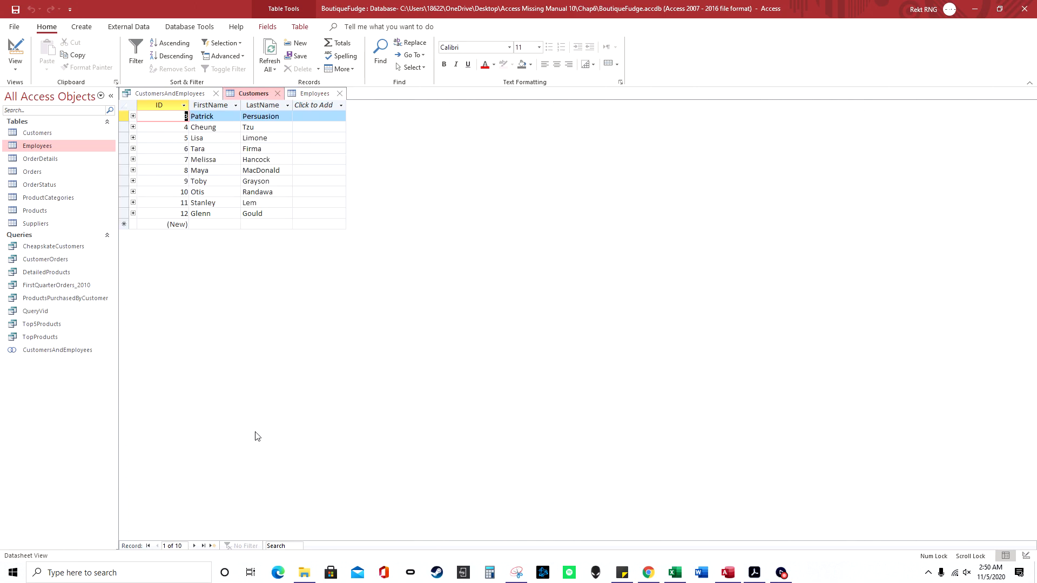
pyautogui.click(168, 93)
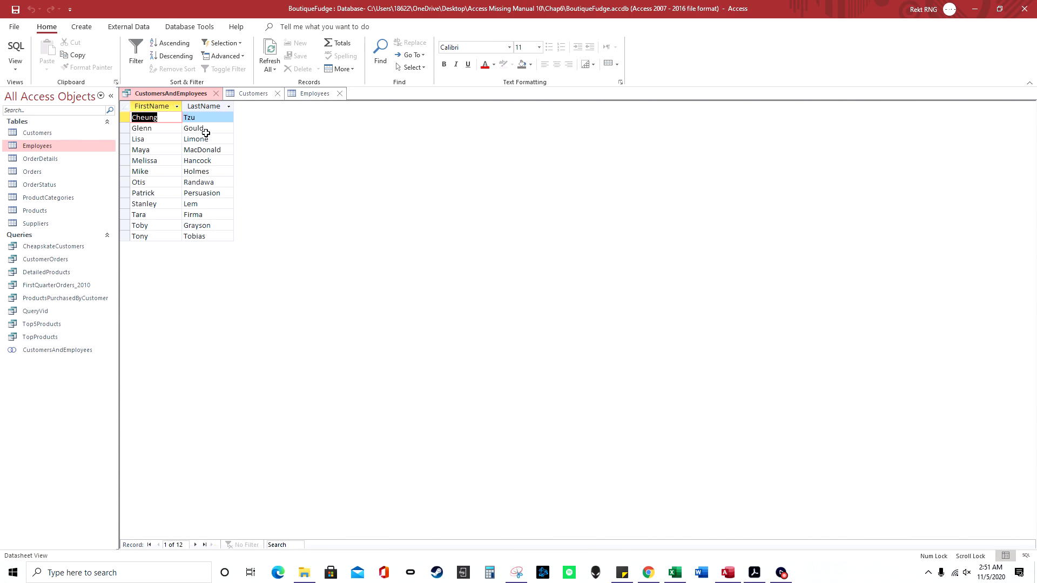
pyautogui.click(210, 193)
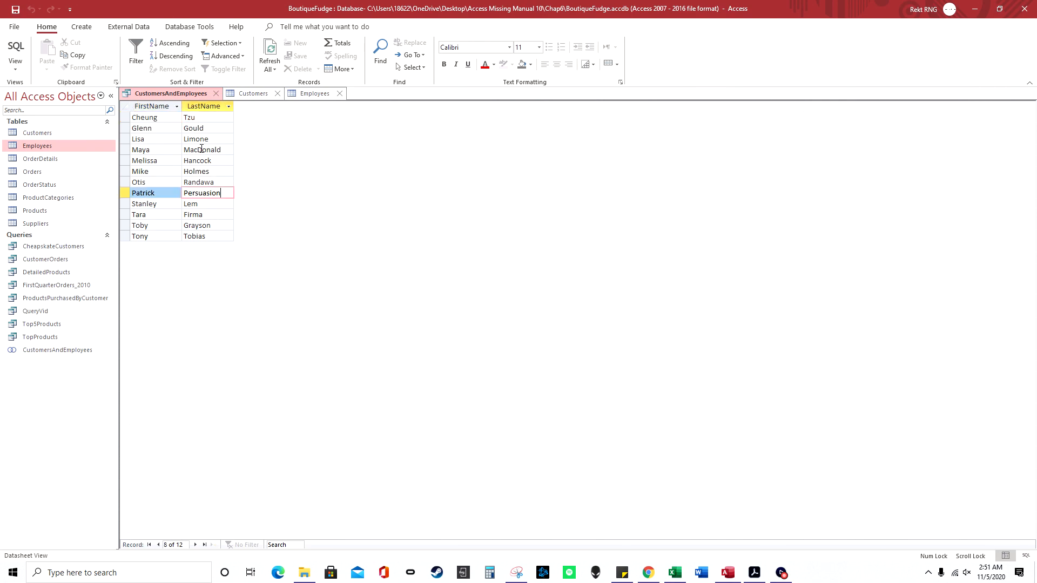
pyautogui.click(311, 94)
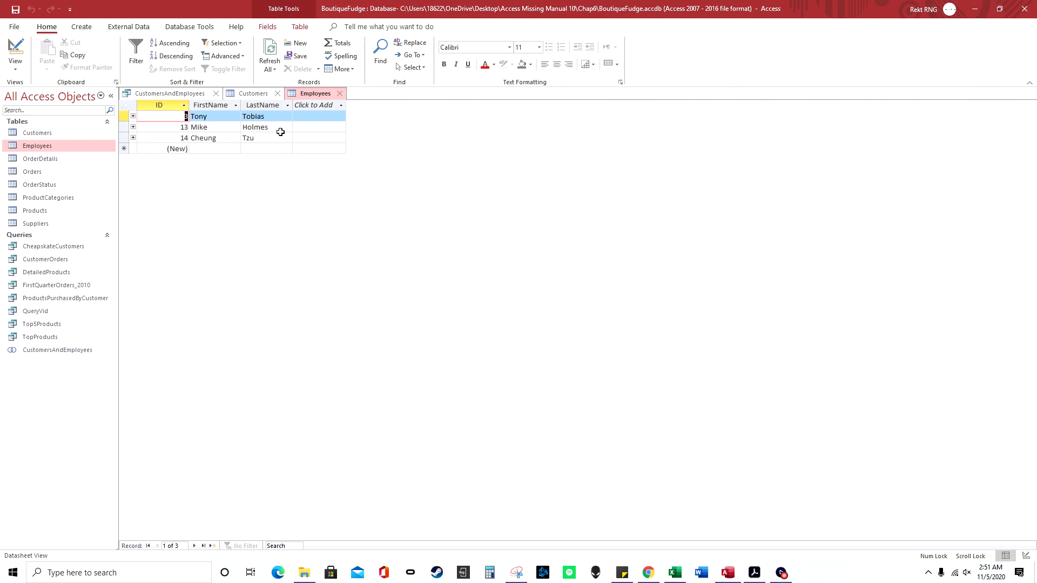
pyautogui.click(252, 95)
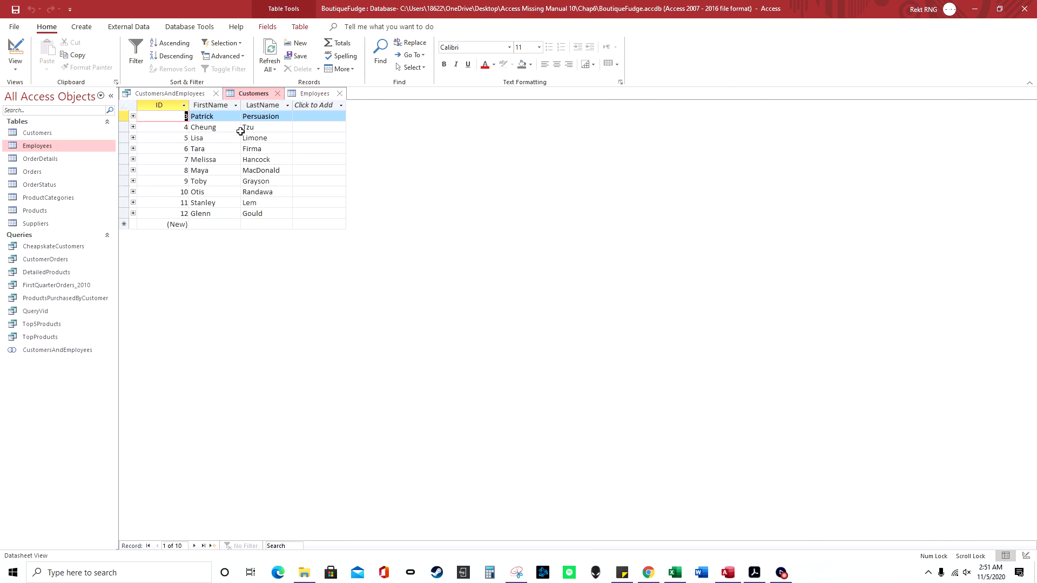
pyautogui.click(302, 95)
pyautogui.click(252, 94)
pyautogui.click(166, 94)
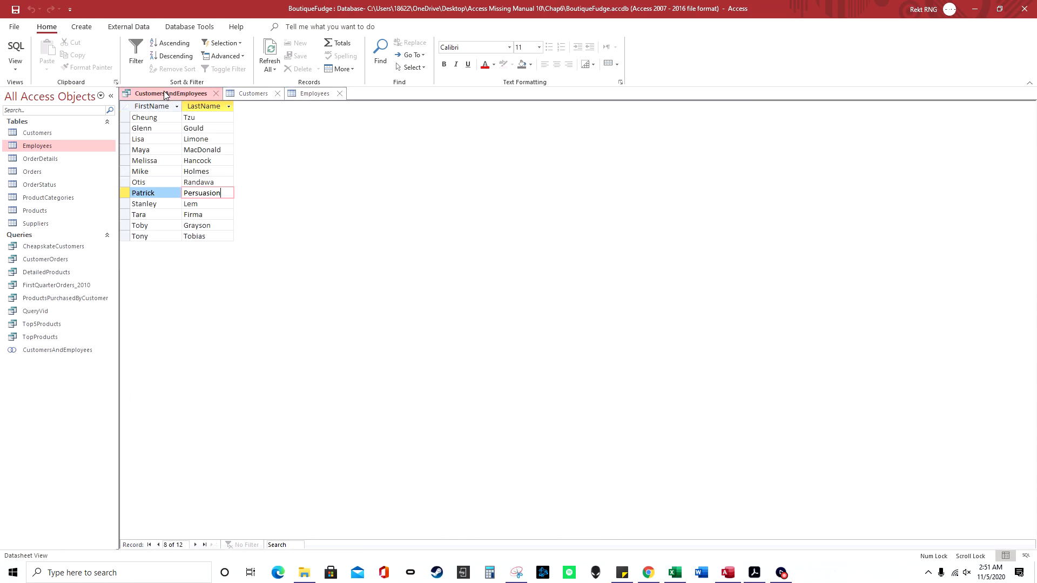
# Step: Change UNION to UNION ALL in the CustomersAndEmployees SQL, run it and check the results for duplicate names
pyautogui.rightClick(165, 95)
pyautogui.click(205, 149)
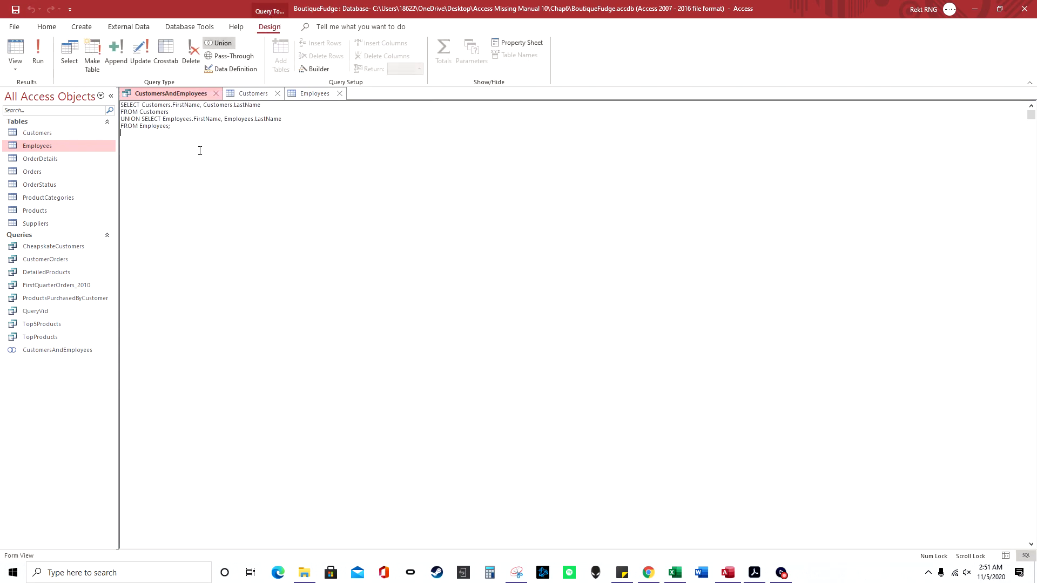
pyautogui.write('ALL')
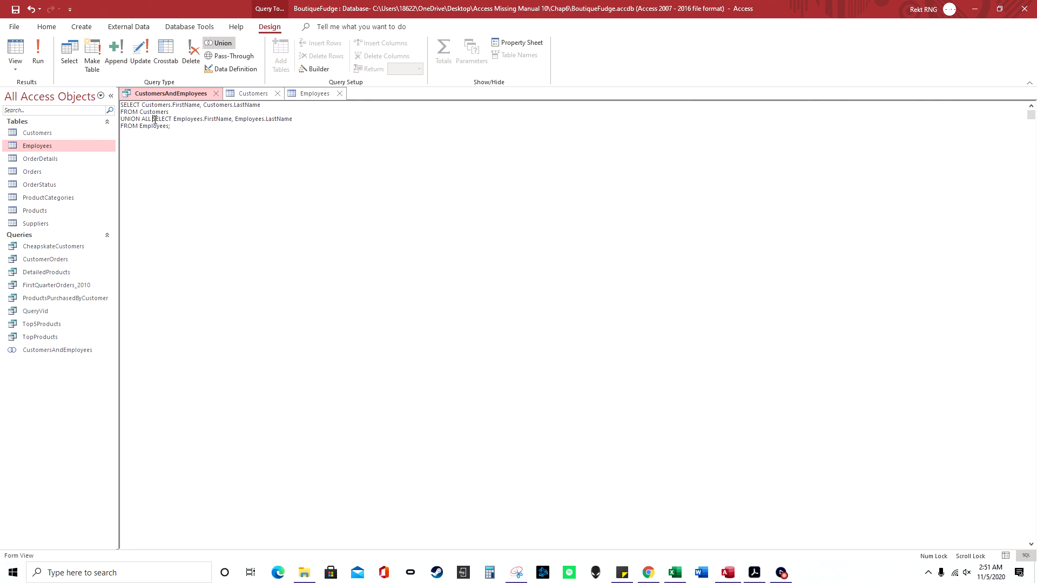
pyautogui.click(39, 54)
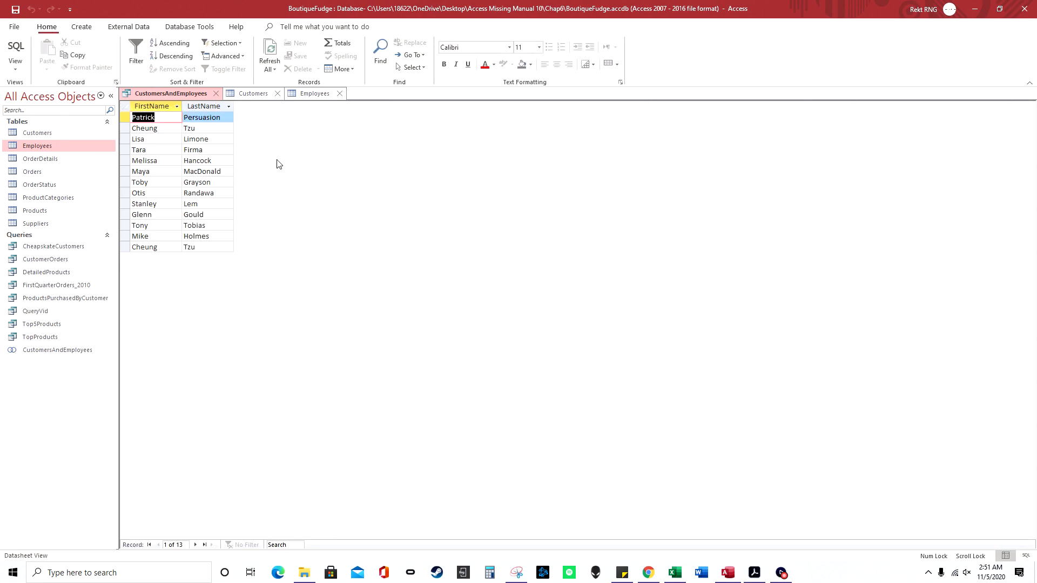
pyautogui.click(186, 247)
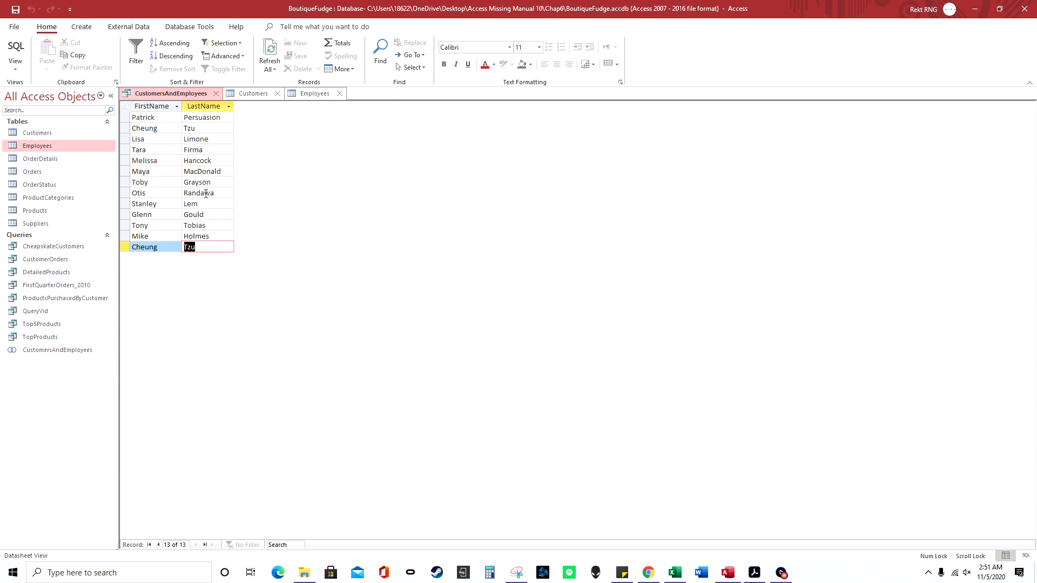
pyautogui.click(203, 132)
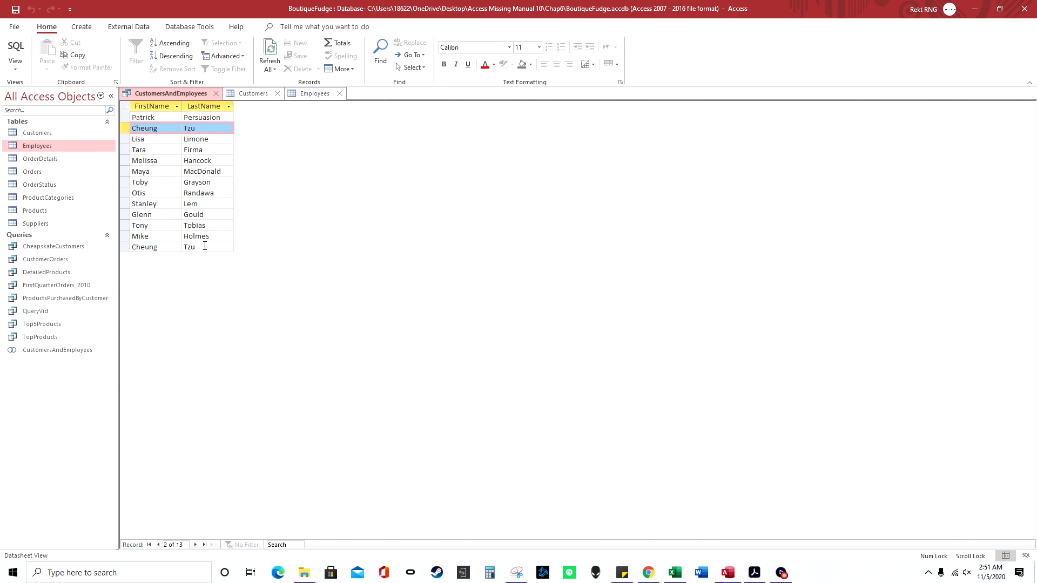
# Step: Return the CustomersAndEmployees query to its SQL statement and close the Chap6 BoutiqueFudge database
pyautogui.rightClick(192, 93)
pyautogui.click(221, 148)
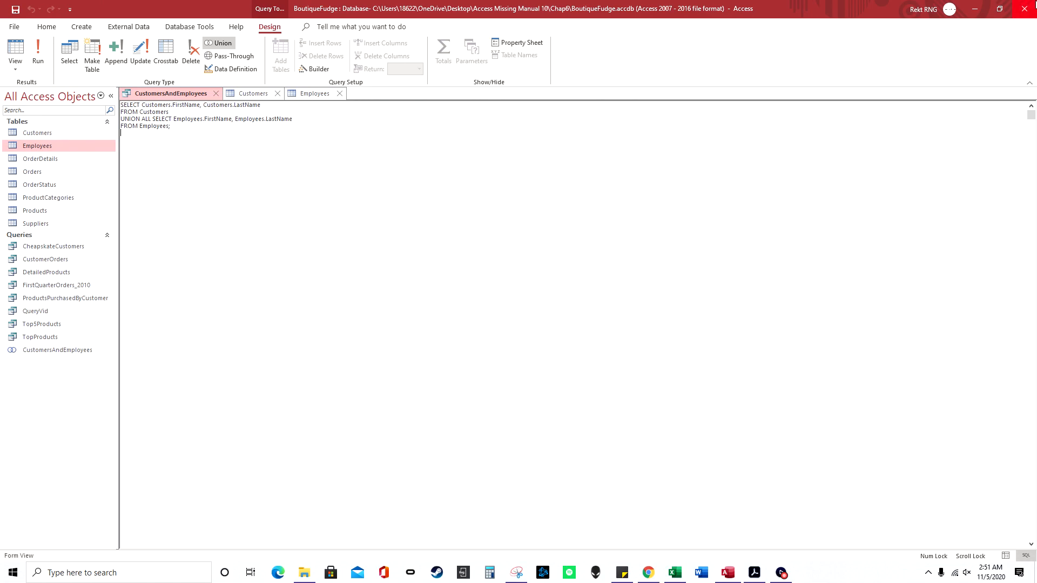
pyautogui.click(1025, 8)
pyautogui.click(524, 316)
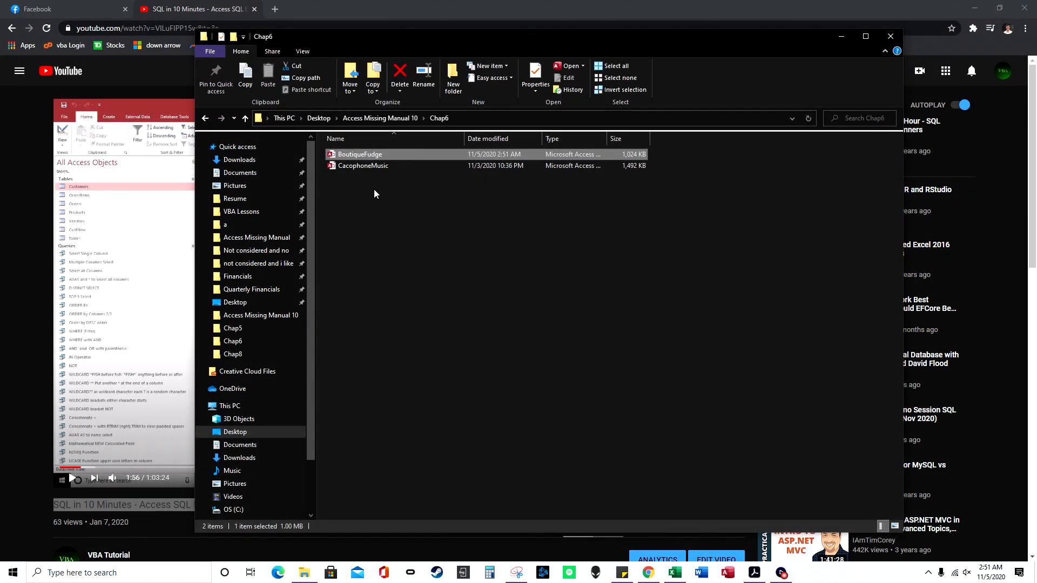
# Step: Open the BoutiqueFudge database from the Chap7 folder of Access Missing Manual 10
pyautogui.click(378, 118)
pyautogui.doubleClick(372, 221)
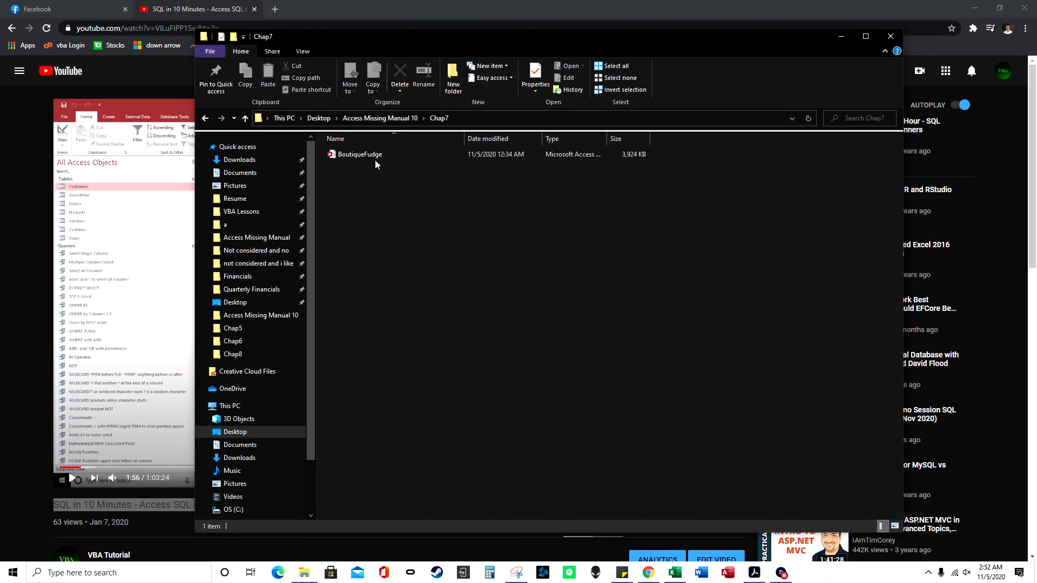
pyautogui.doubleClick(374, 154)
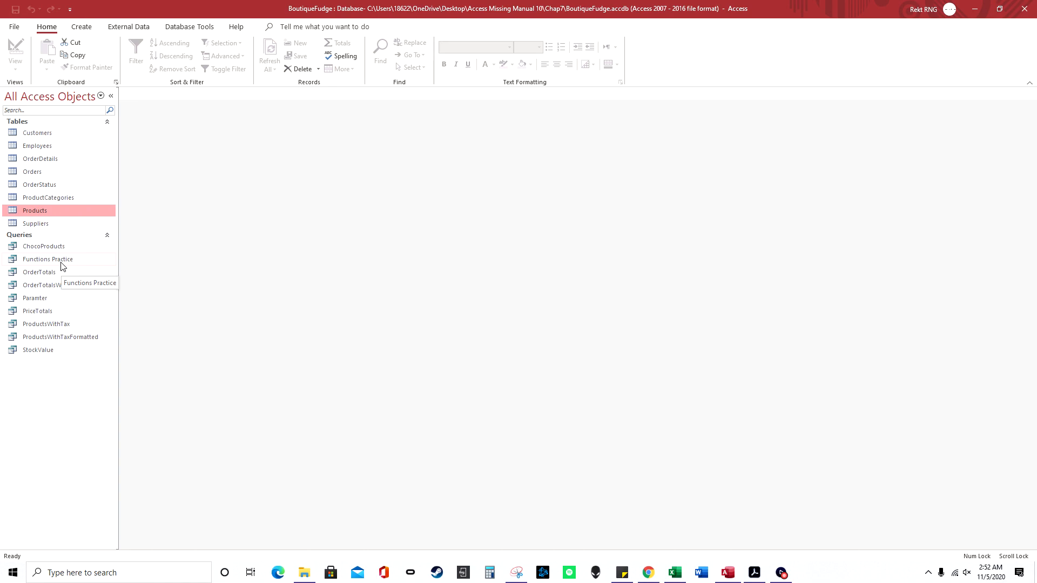
# Step: Open the Customers table, create a new table saved as Table1 and show it in Design View
pyautogui.doubleClick(54, 135)
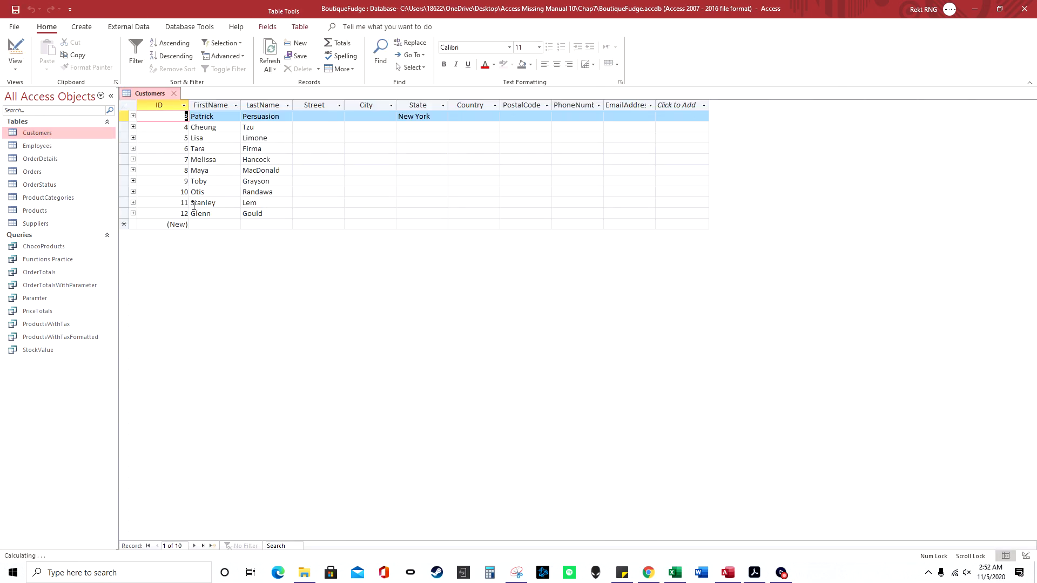
pyautogui.click(79, 28)
pyautogui.click(60, 57)
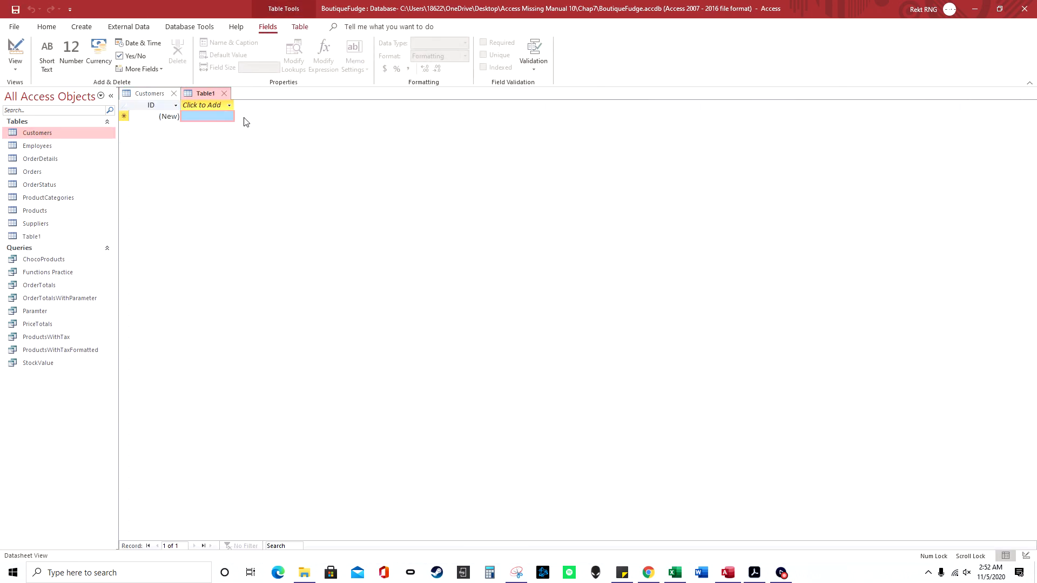
pyautogui.rightClick(208, 93)
pyautogui.click(241, 144)
pyautogui.click(520, 216)
# Step: Set the data type of the unnamed second field in Table1 to Calculated and dismiss the Expression Builder
pyautogui.click(308, 126)
pyautogui.click(313, 126)
pyautogui.click(271, 259)
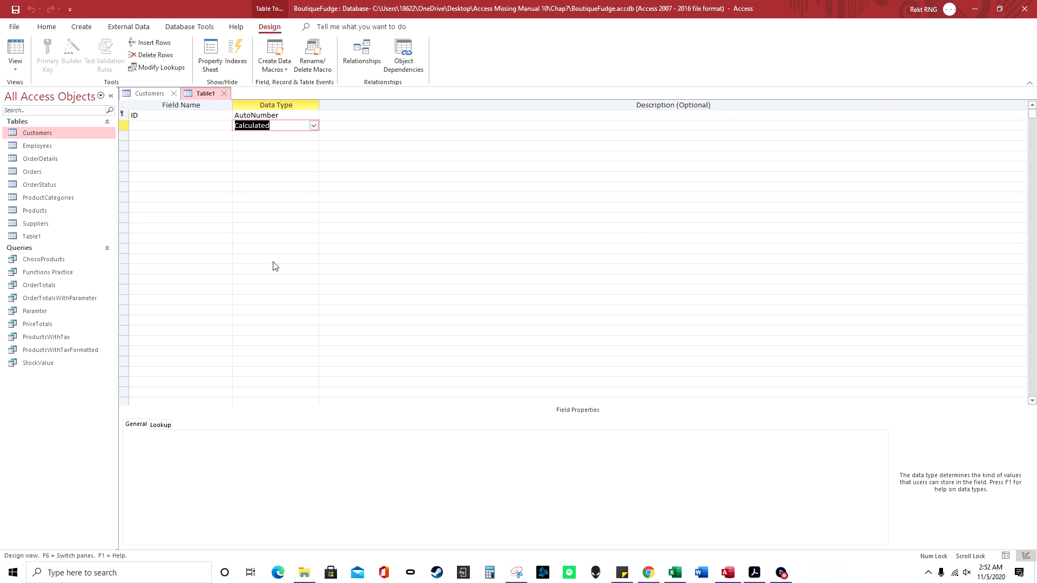
pyautogui.click(639, 119)
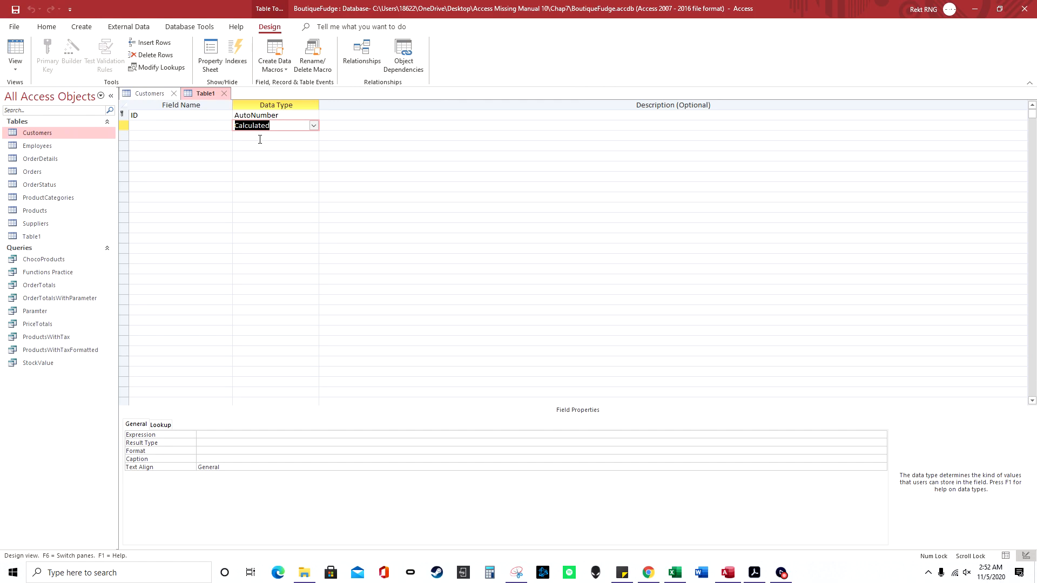
# Step: Close Table1 without saving the field change, and close the Customers table
pyautogui.click(65, 275)
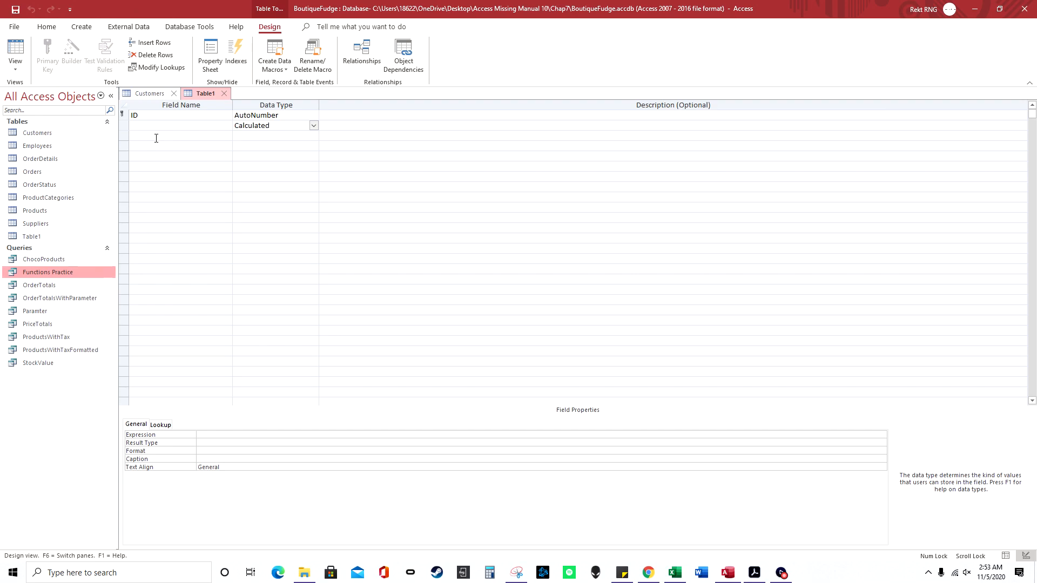
pyautogui.click(225, 92)
pyautogui.click(522, 316)
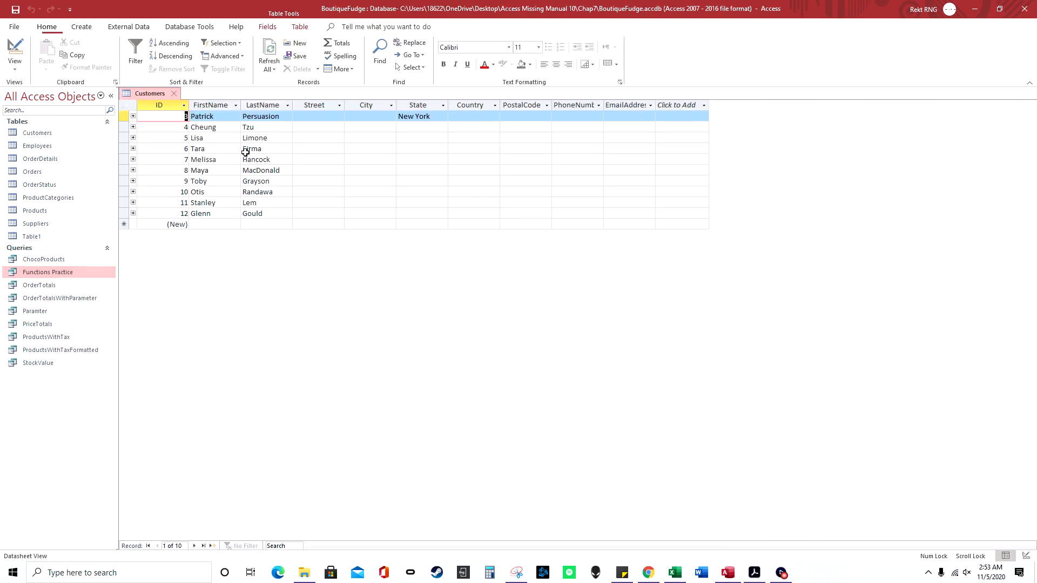
pyautogui.click(174, 93)
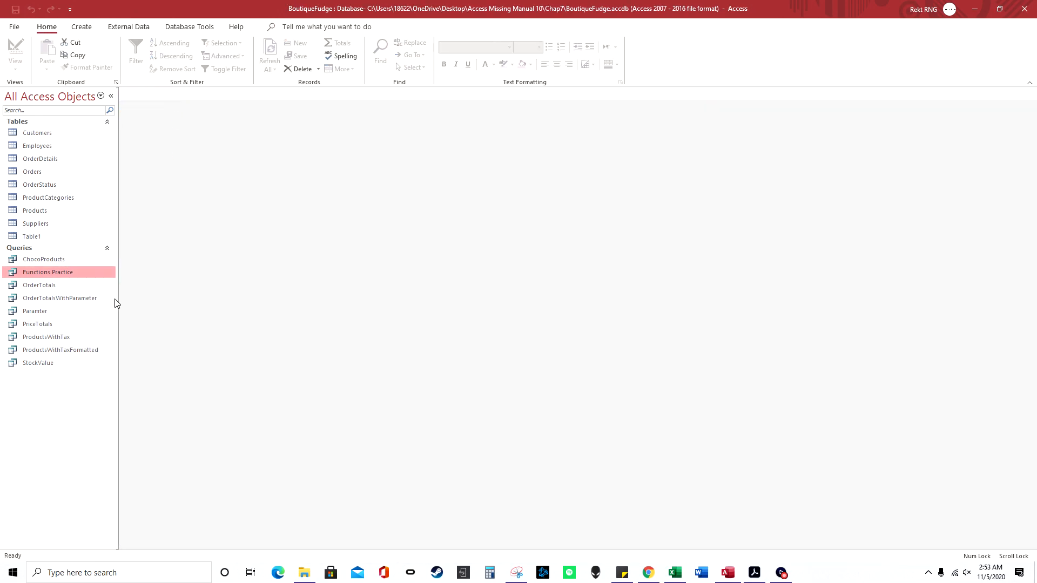
# Step: Open the Functions Practice query and switch it to Design View
pyautogui.doubleClick(58, 272)
pyautogui.rightClick(167, 93)
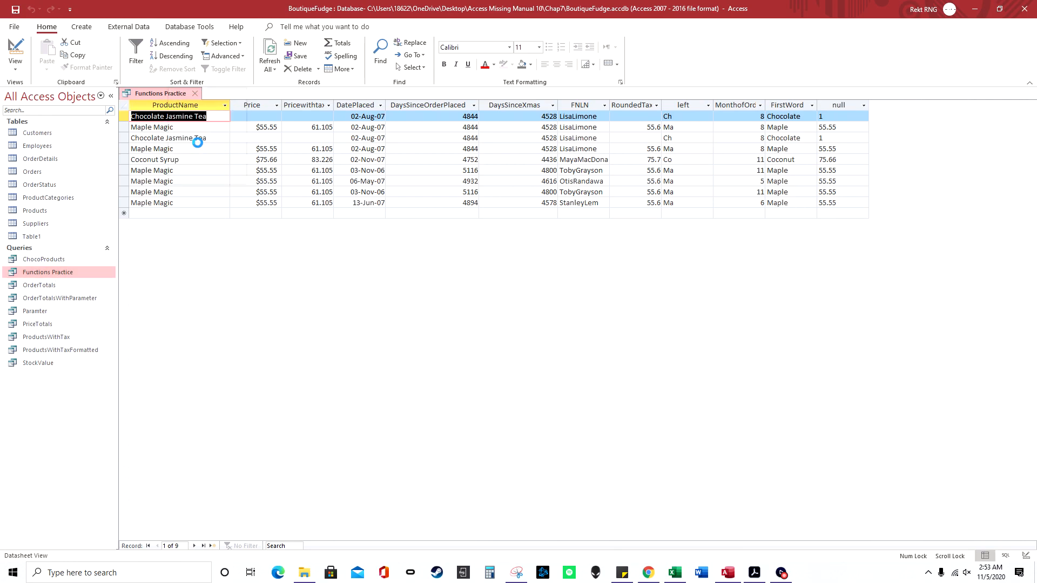
pyautogui.click(194, 144)
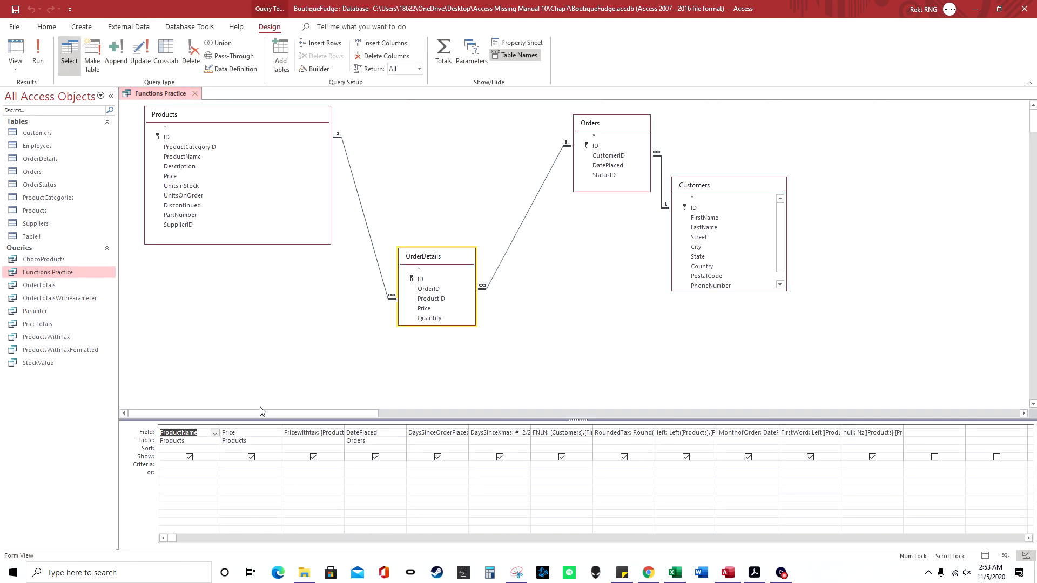
# Step: Widen the Pricewithtax column in the Functions Practice design grid to show its full expression
pyautogui.click(203, 436)
pyautogui.click(248, 434)
pyautogui.moveTo(344, 427); pyautogui.dragTo(405, 428)
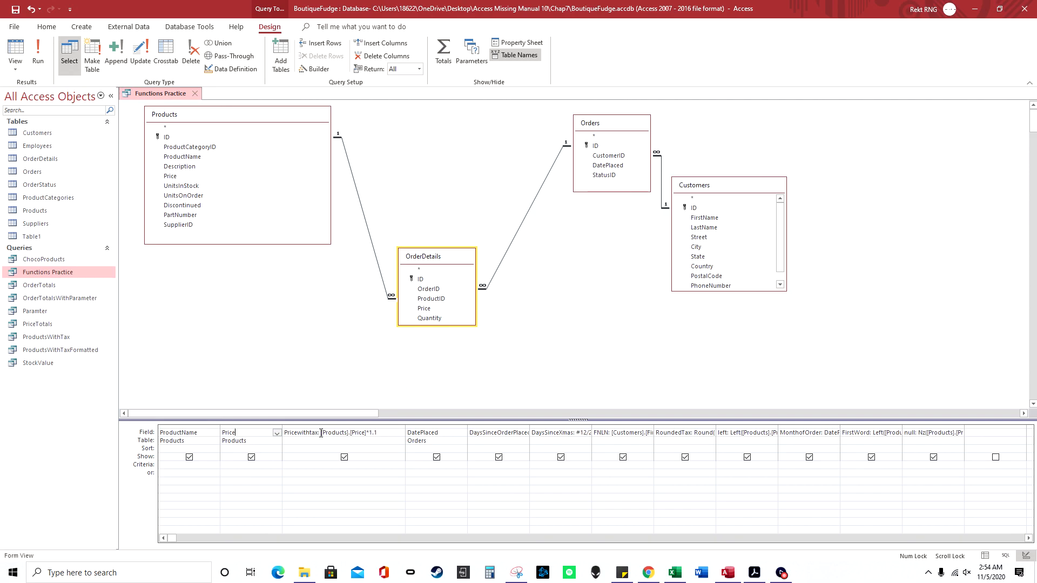
# Step: Review the field reference in the Pricewithtax expression, run the Functions Practice query to check the column, and return to Design View
pyautogui.moveTo(317, 433)
pyautogui.mouseDown()
pyautogui.moveTo(283, 433)
pyautogui.moveTo(321, 433)
pyautogui.mouseUp()
pyautogui.moveTo(378, 433); pyautogui.dragTo(351, 433)
pyautogui.click(383, 435)
pyautogui.click(38, 54)
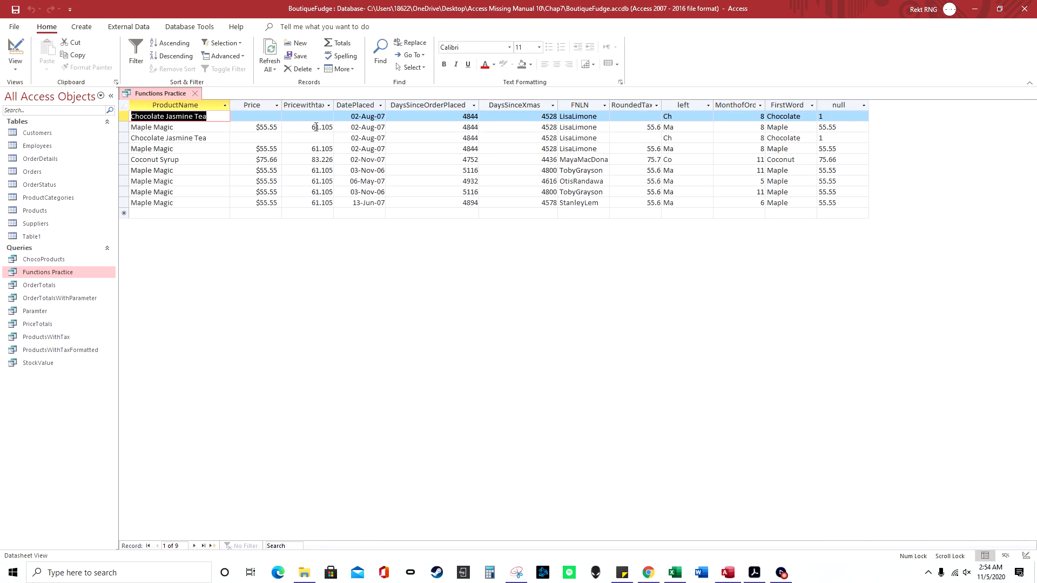
pyautogui.rightClick(163, 93)
pyautogui.click(197, 152)
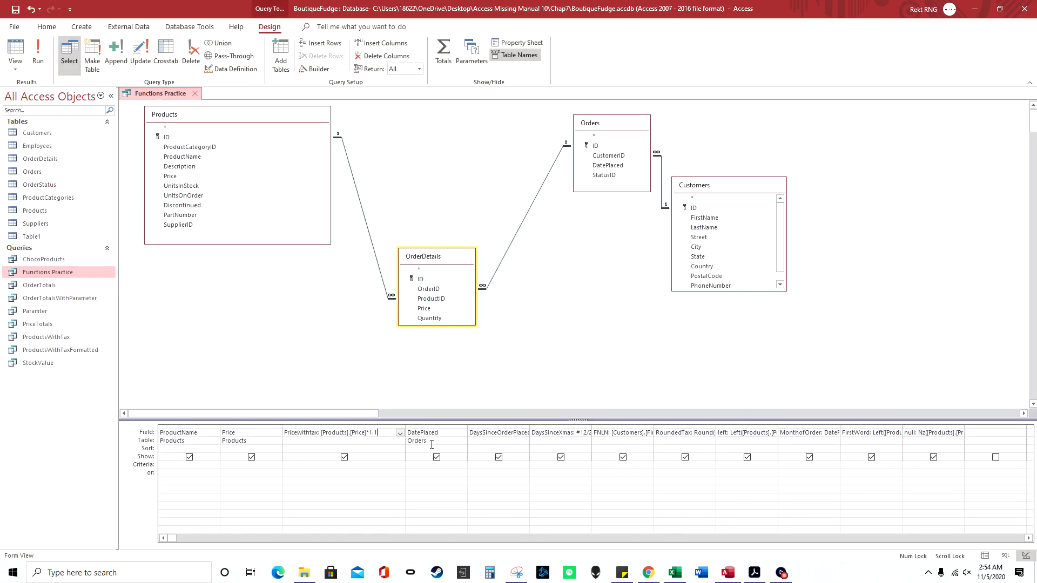
# Step: Try the subtraction and division operators in the Pricewithtax expression, and restore the multiplication by 1.1
pyautogui.click(386, 438)
pyautogui.write('-')
pyautogui.press('BackSpace')
pyautogui.write('/')
pyautogui.press('BackSpace')
pyautogui.write('*')
pyautogui.press('BackSpace')
pyautogui.write('-')
pyautogui.press('BackSpace')
pyautogui.write('*')
pyautogui.moveTo(349, 433); pyautogui.dragTo(321, 436)
pyautogui.click(351, 434)
pyautogui.moveTo(336, 435); pyautogui.dragTo(349, 434)
# Step: Widen the DaysSinceOrderPlaced column to show its full expression, and run the query to check its values
pyautogui.moveTo(529, 427); pyautogui.dragTo(636, 427)
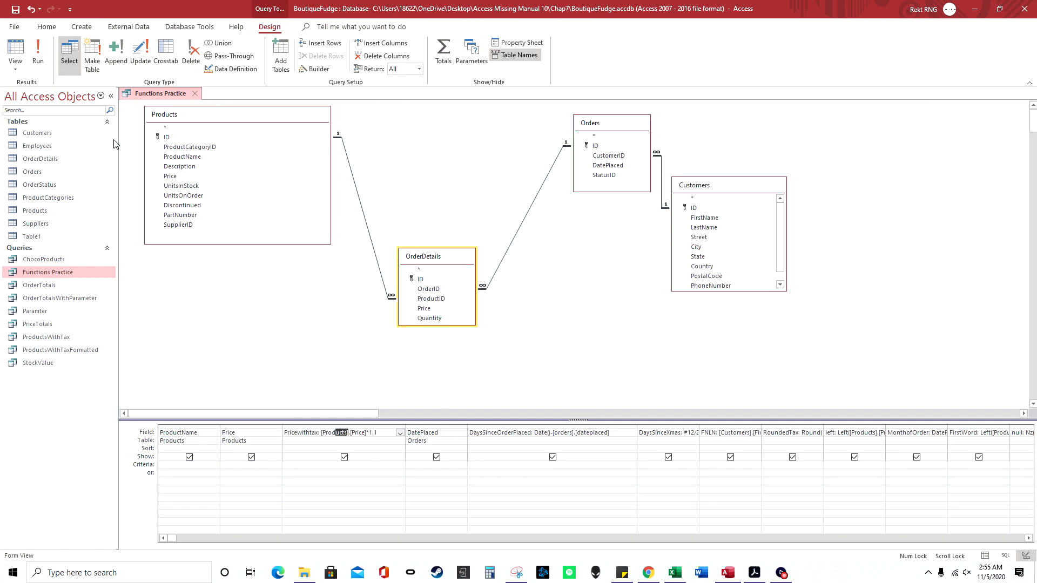
pyautogui.click(33, 69)
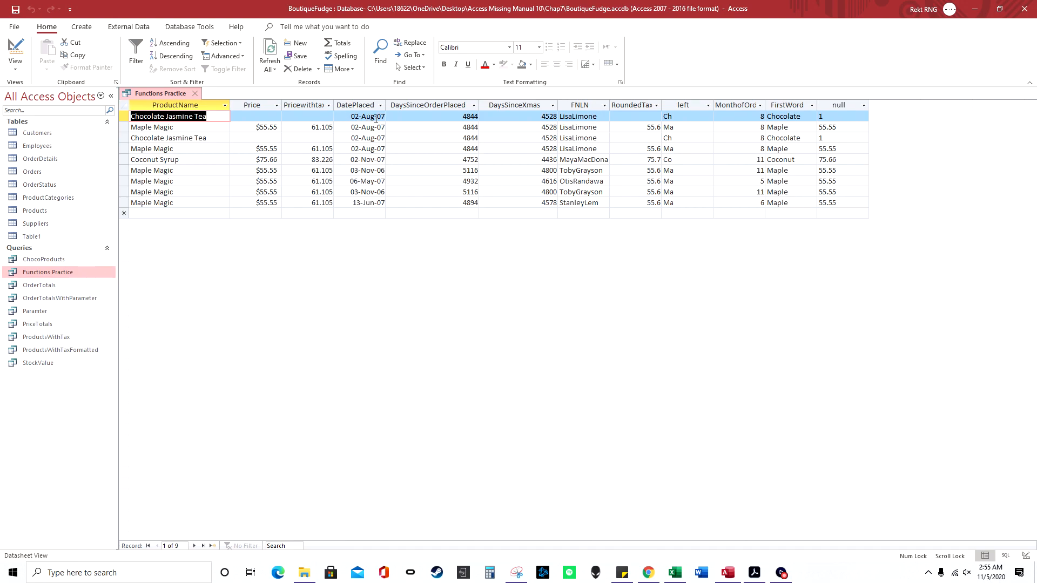
pyautogui.doubleClick(463, 120)
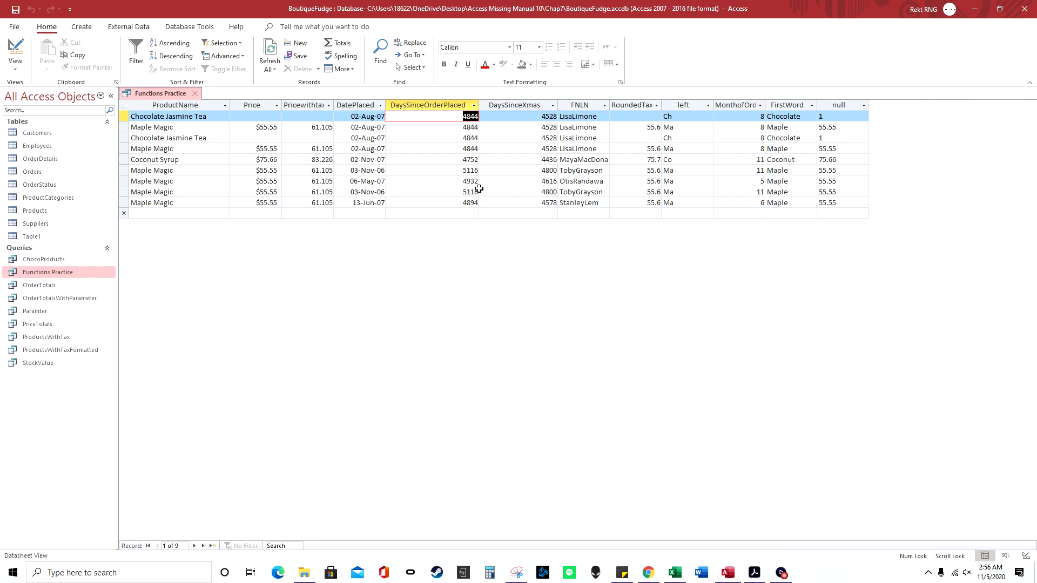
# Step: Widen the DaysSinceXmas column in Design View to show the #12/25/2019# date expression, and run the query
pyautogui.click(16, 63)
pyautogui.click(54, 143)
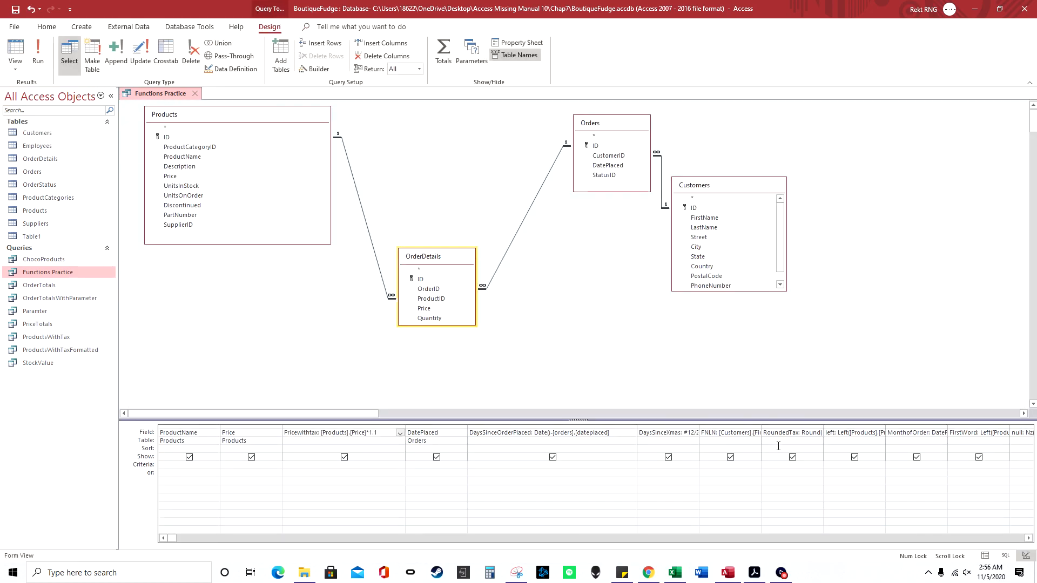
pyautogui.moveTo(699, 429); pyautogui.dragTo(813, 428)
pyautogui.moveTo(684, 432); pyautogui.dragTo(721, 432)
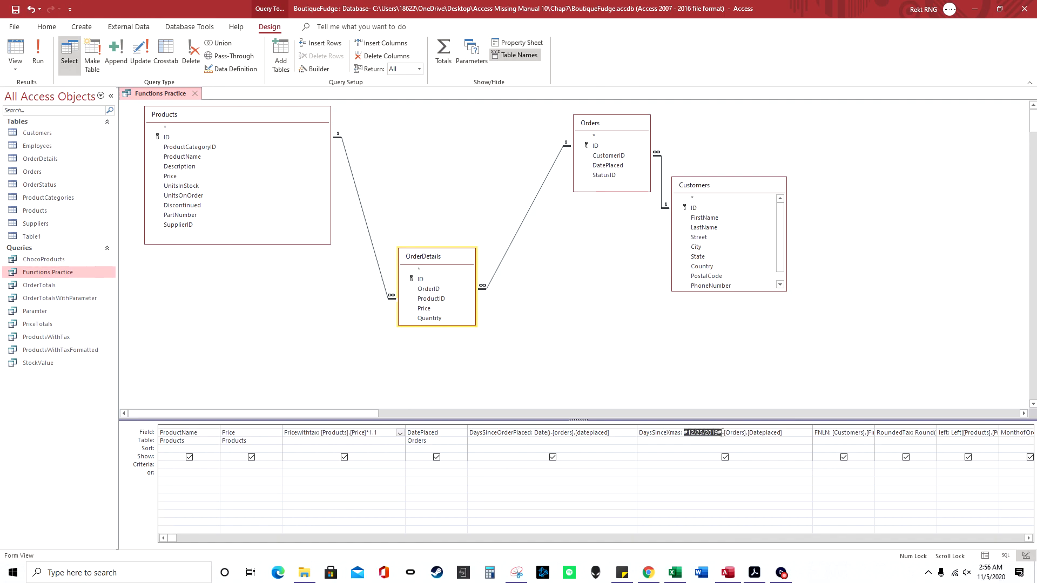
pyautogui.click(735, 432)
pyautogui.click(37, 54)
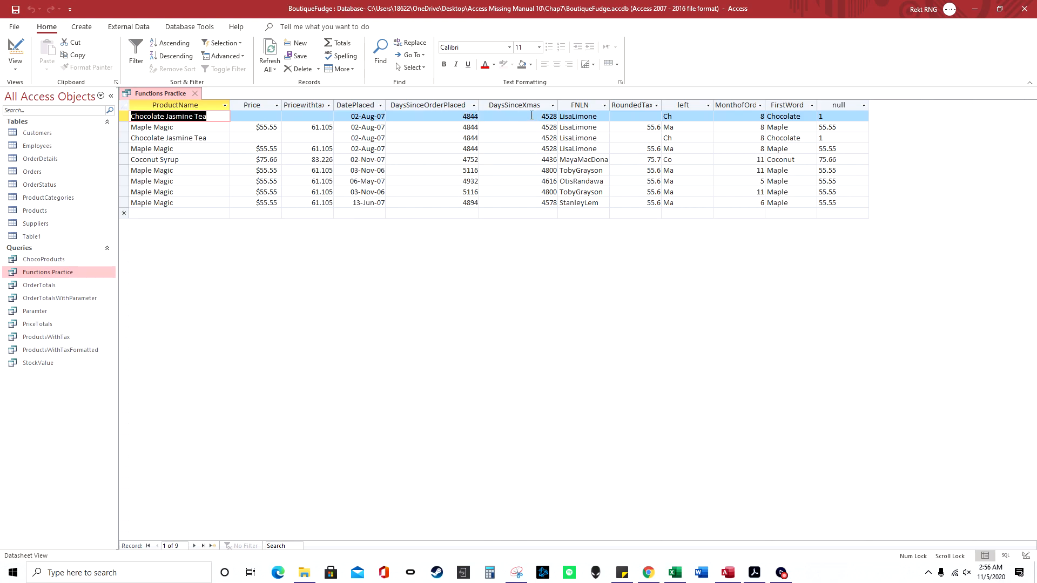
# Step: Return to Design View and fit the design grid columns from Price through FNLN to their full expressions
pyautogui.click(16, 64)
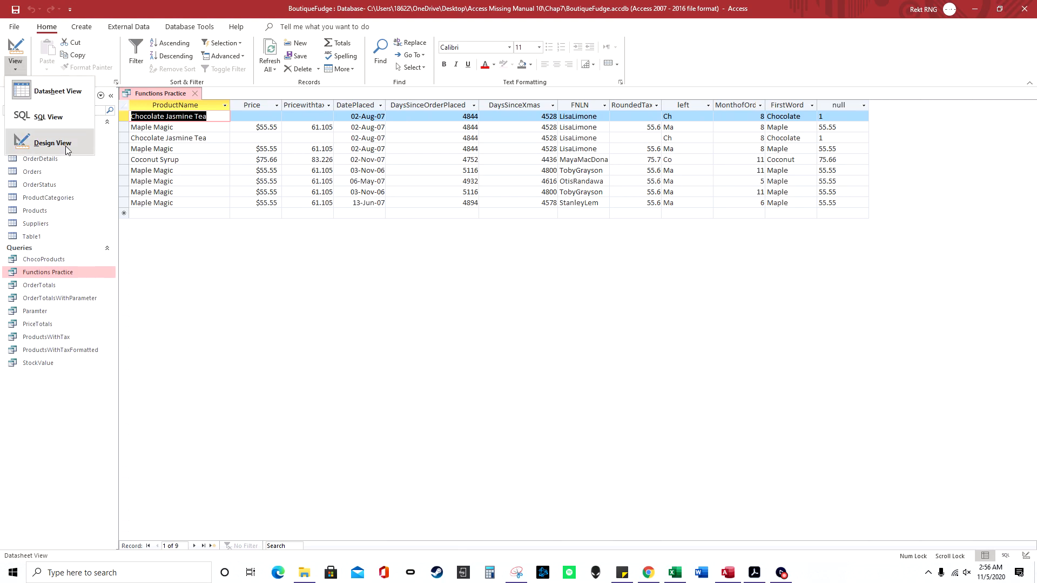
pyautogui.click(60, 143)
pyautogui.click(815, 540)
pyautogui.moveTo(862, 540); pyautogui.dragTo(249, 538)
pyautogui.moveTo(814, 426); pyautogui.dragTo(860, 427)
pyautogui.moveTo(163, 426); pyautogui.dragTo(860, 429)
pyautogui.doubleClick(861, 428)
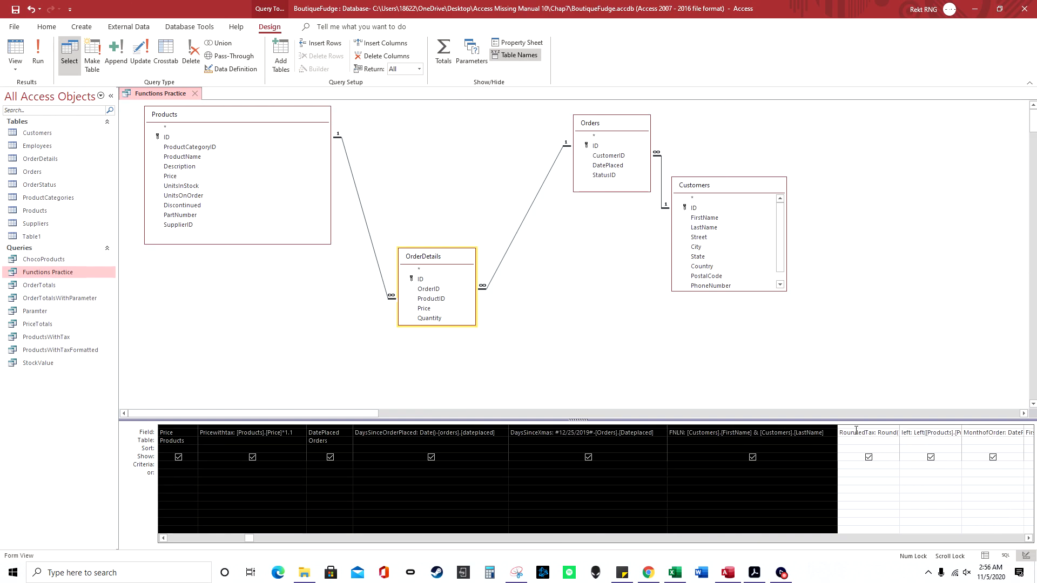
pyautogui.click(817, 442)
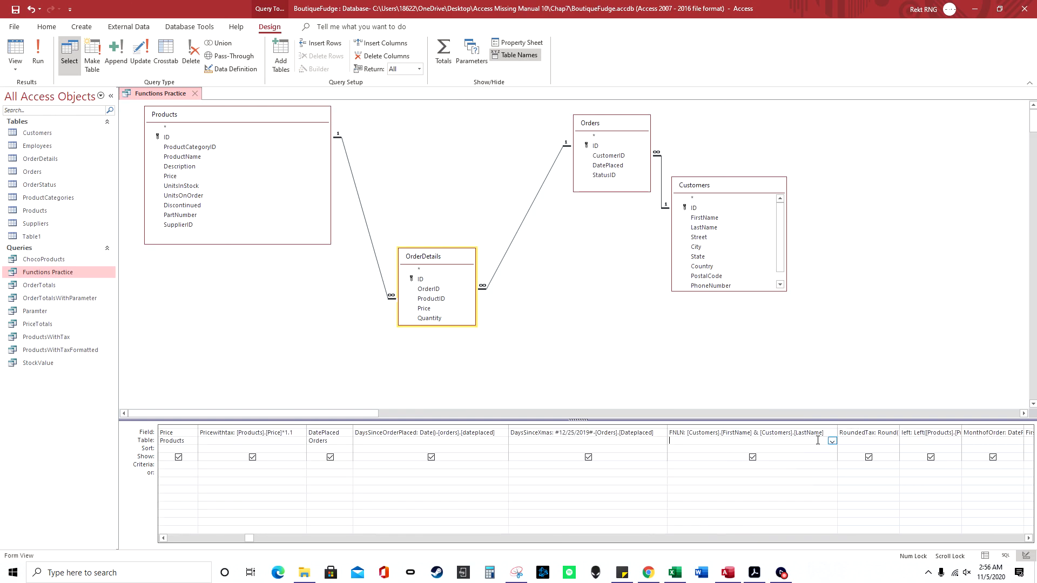
# Step: Review the first and last name references joined in the FNLN expression, and run the query to check the combined names
pyautogui.doubleClick(682, 433)
pyautogui.click(760, 432)
pyautogui.moveTo(760, 433); pyautogui.dragTo(824, 432)
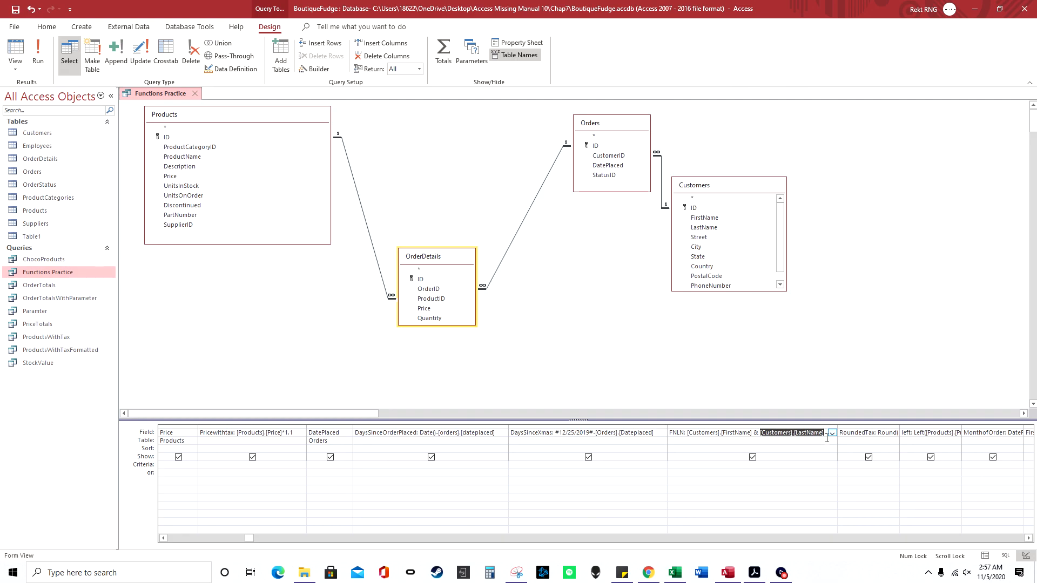
pyautogui.click(37, 54)
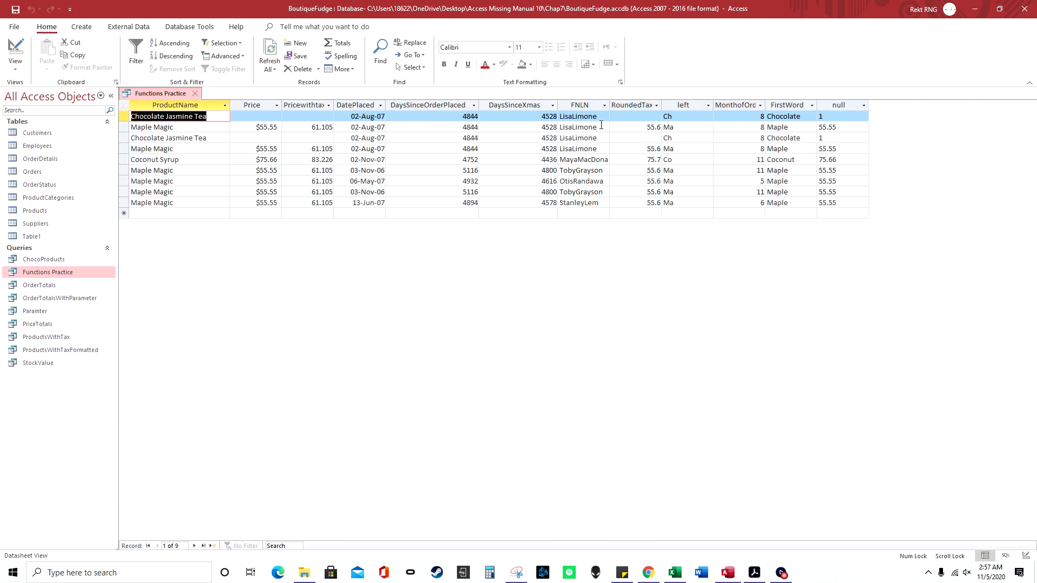
# Step: Insert " " & before [Customers].[LastName] in the FNLN expression in Design View, and run the query
pyautogui.rightClick(161, 94)
pyautogui.click(197, 148)
pyautogui.click(758, 433)
pyautogui.write('"')
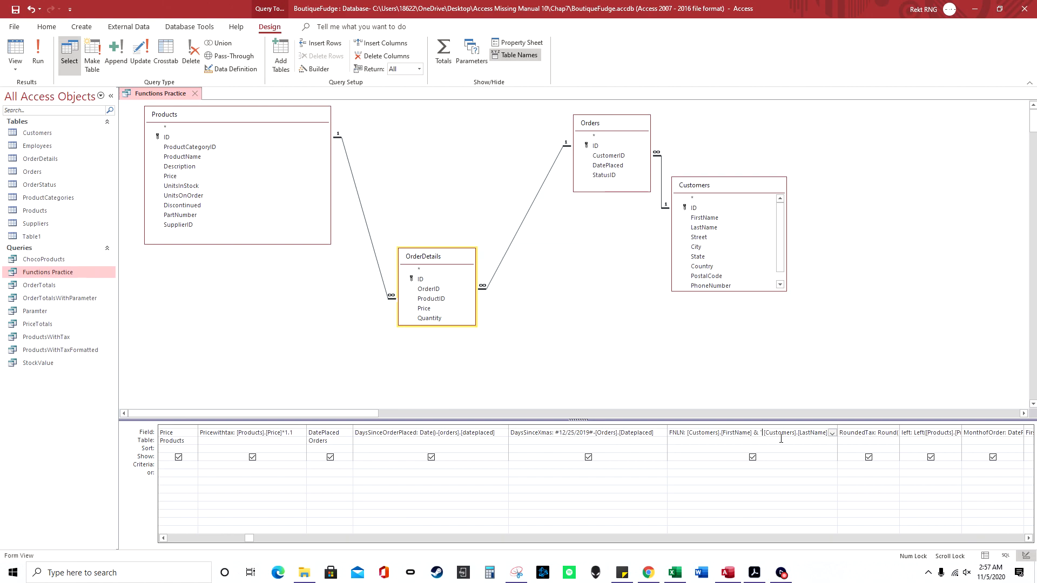
pyautogui.write(' " &')
pyautogui.click(38, 54)
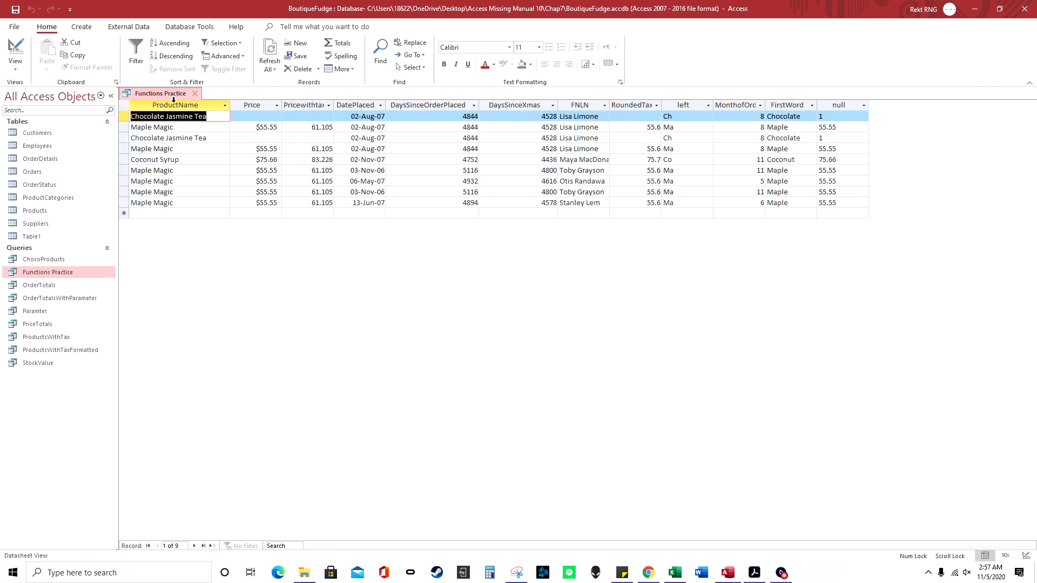
# Step: Return to Design View and fit the columns from RoundedTax through null to show more of their expressions
pyautogui.click(15, 64)
pyautogui.click(32, 141)
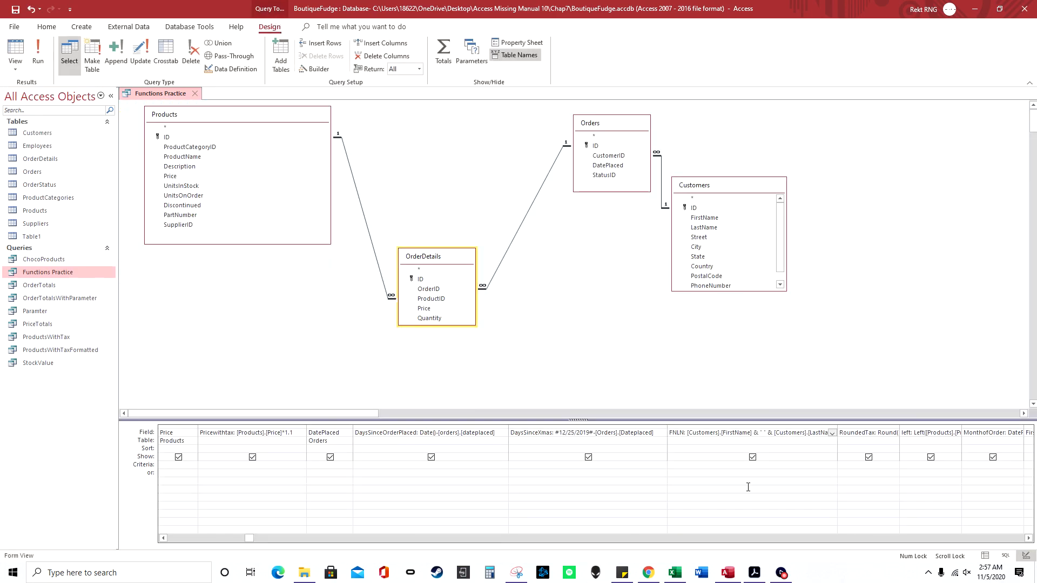
pyautogui.click(885, 539)
pyautogui.moveTo(942, 538); pyautogui.dragTo(404, 538)
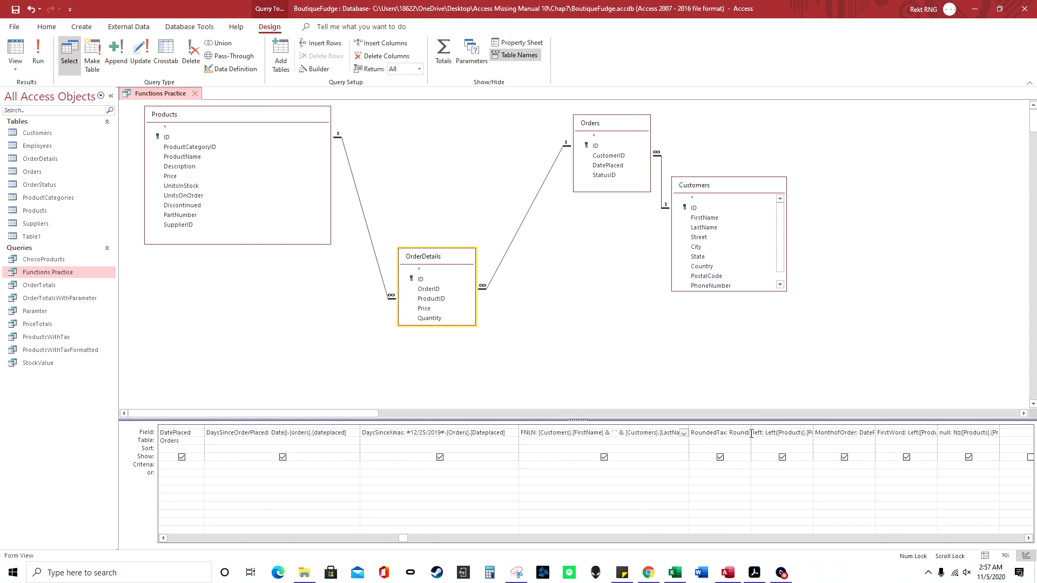
pyautogui.moveTo(719, 427); pyautogui.dragTo(938, 427)
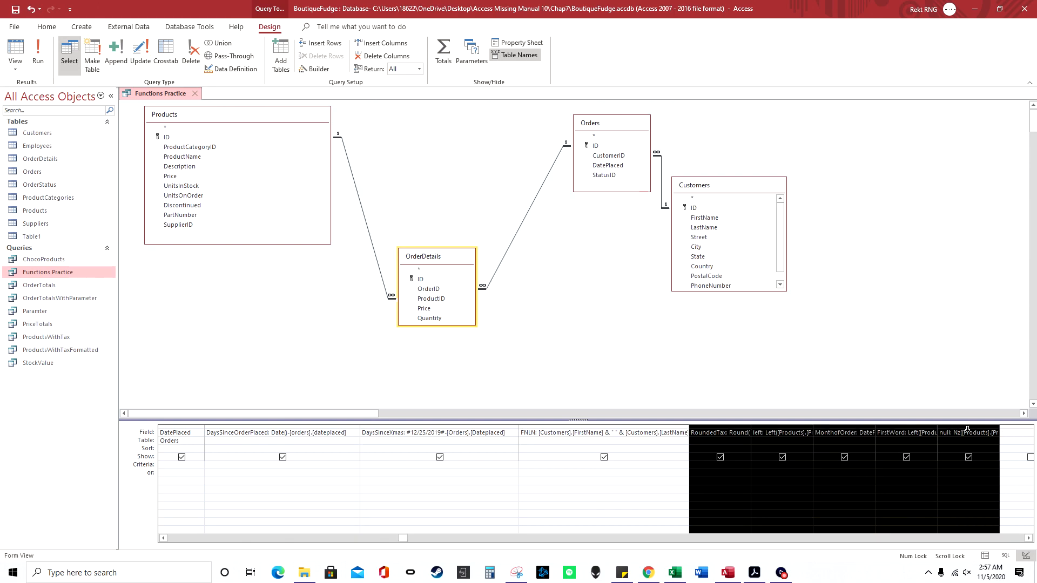
pyautogui.doubleClick(752, 427)
pyautogui.click(1028, 538)
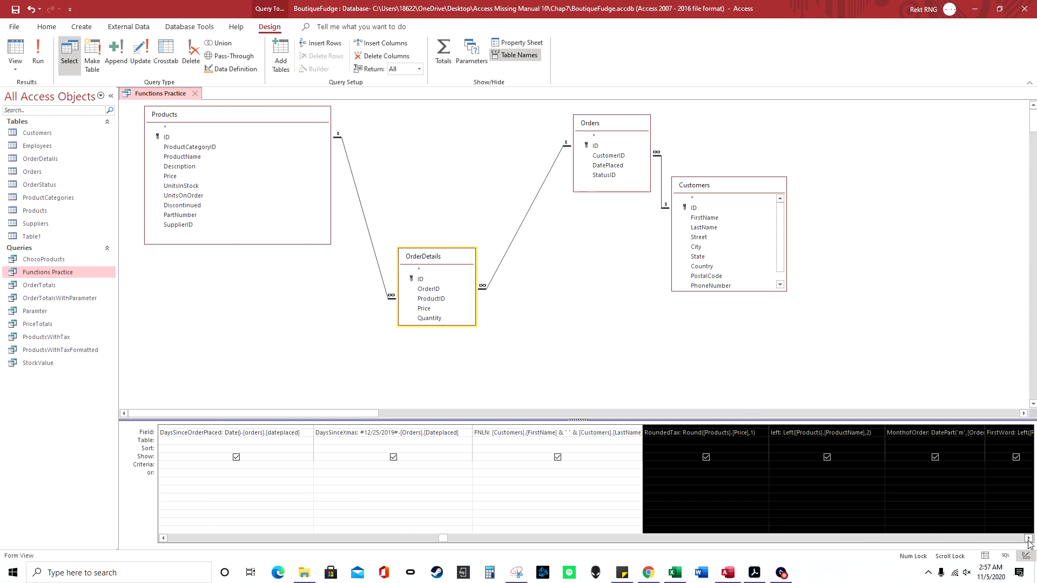
pyautogui.click(1028, 538)
pyautogui.click(664, 493)
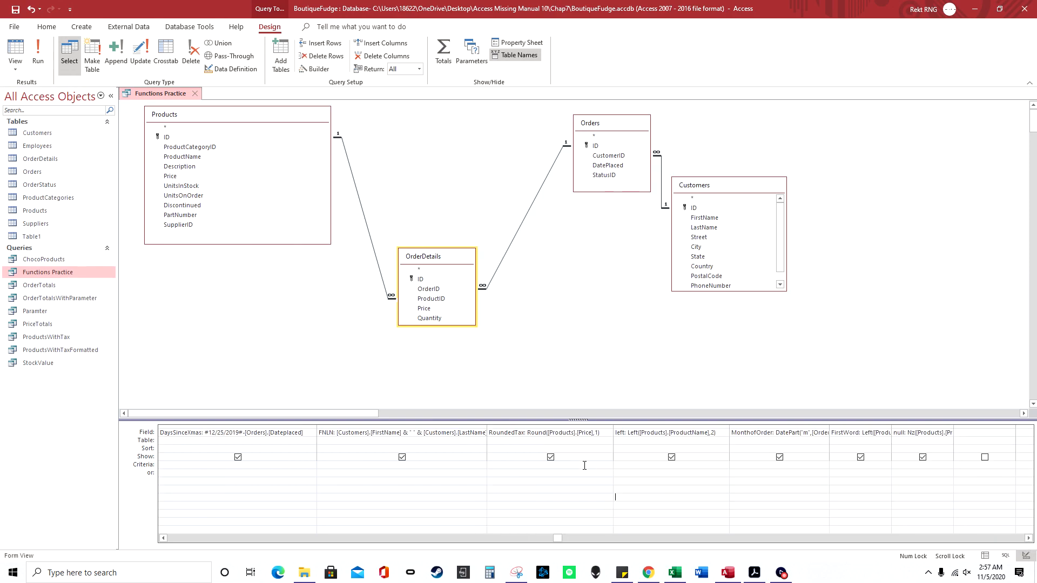
# Step: Inspect the Round expression in the RoundedTax column, run the query to compare the rounded prices, and return to Design View
pyautogui.click(543, 435)
pyautogui.click(39, 61)
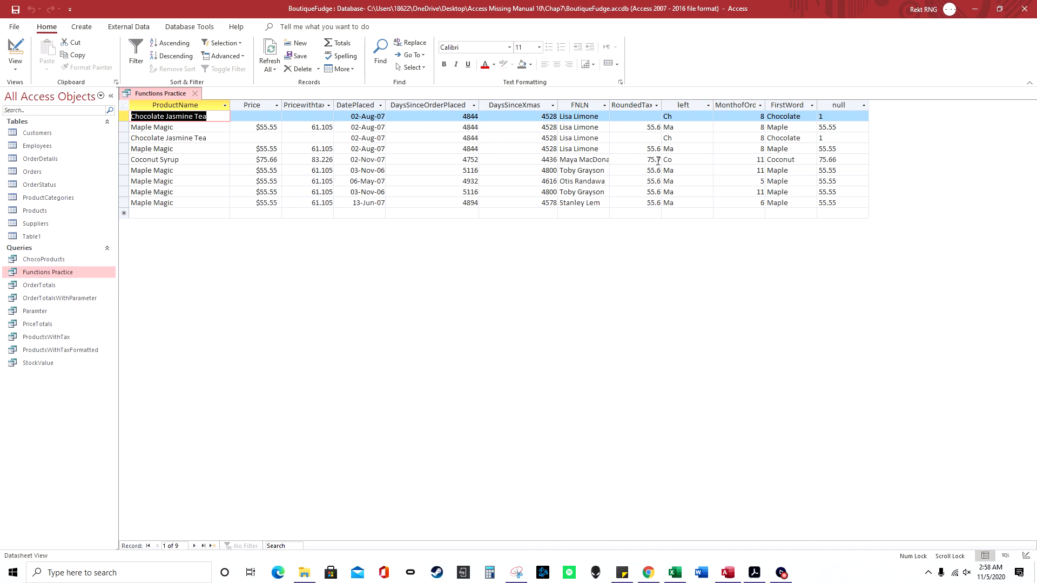
pyautogui.click(16, 63)
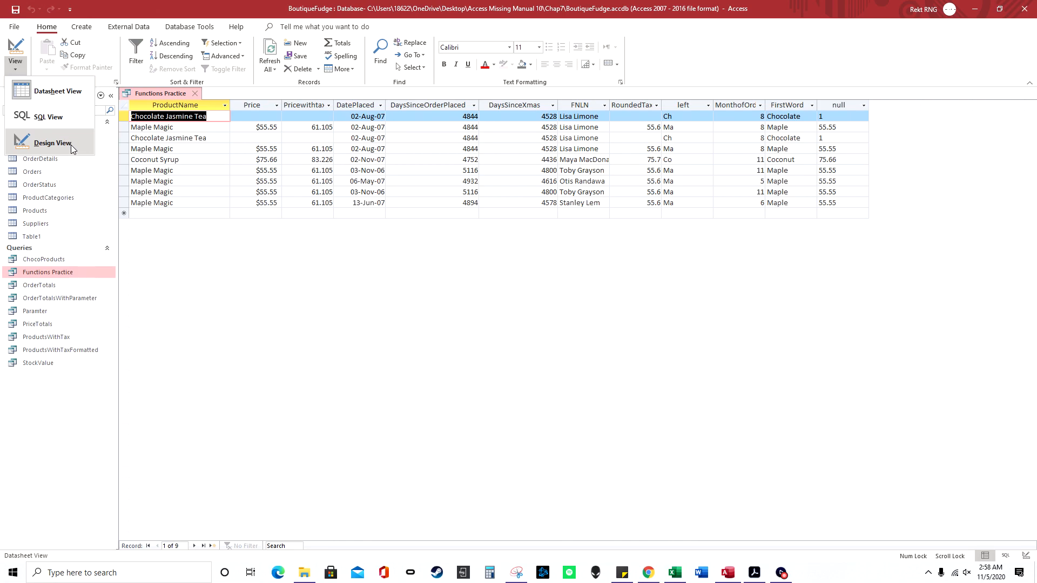
pyautogui.click(71, 147)
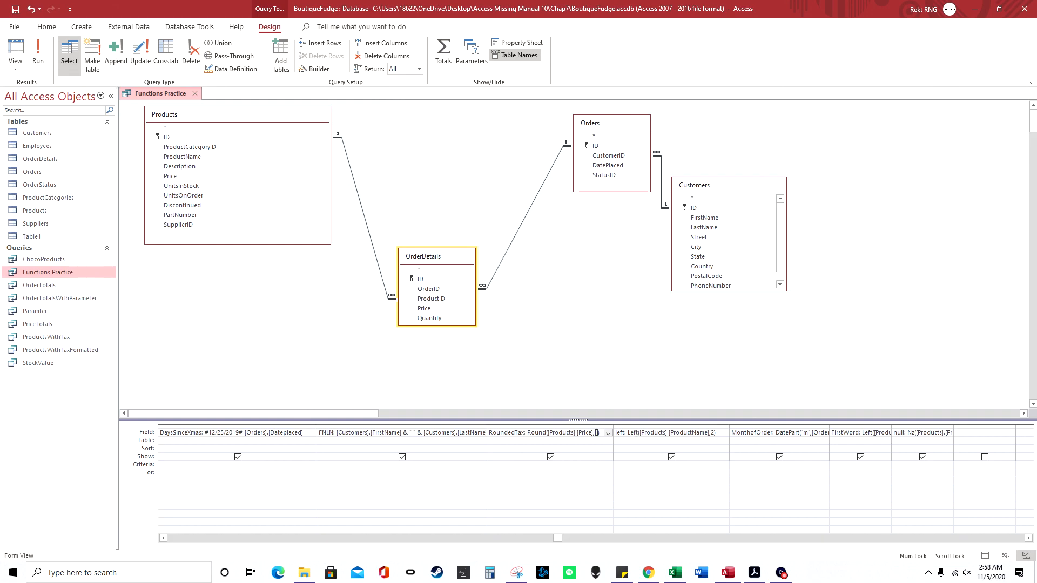
# Step: Enter 2 as the character count in the left column's Left function, and run the query
pyautogui.moveTo(636, 433); pyautogui.dragTo(665, 433)
pyautogui.click(664, 433)
pyautogui.doubleClick(712, 433)
pyautogui.write('2')
pyautogui.click(43, 54)
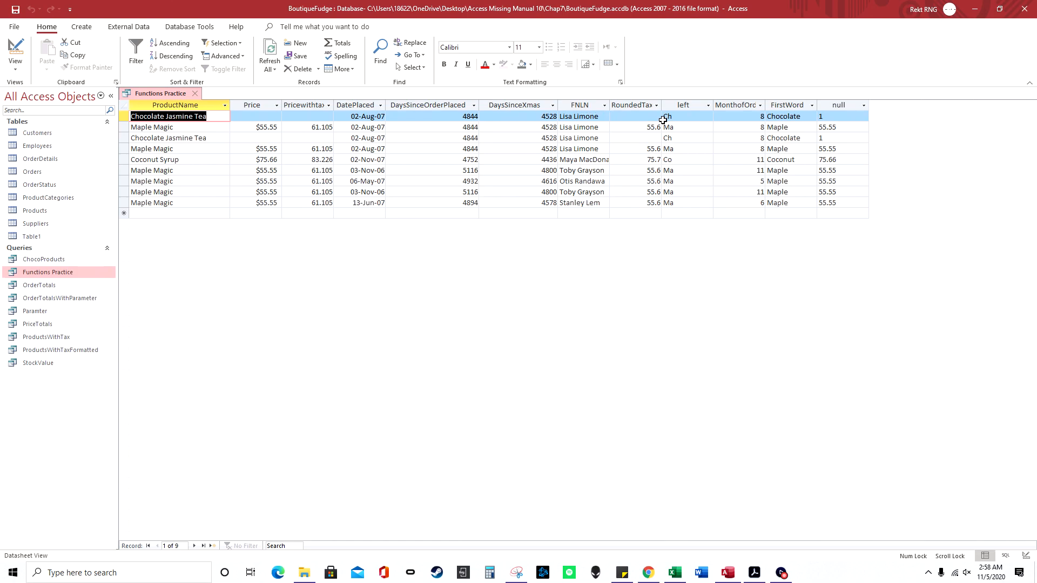
# Step: Widen the MonthofOrder column in Design View to show its full DatePart expression, and run the query
pyautogui.click(15, 65)
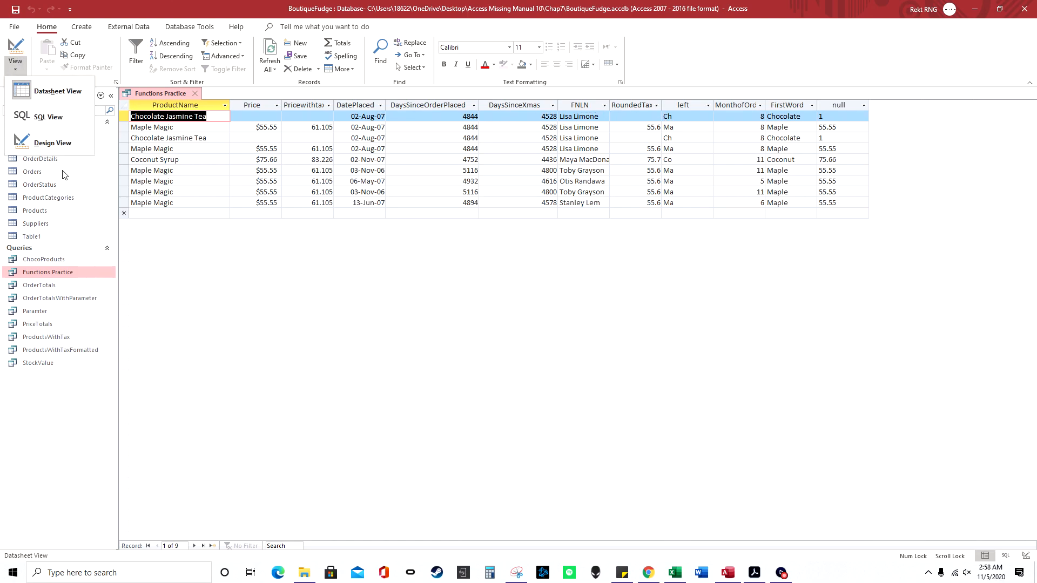
pyautogui.click(48, 143)
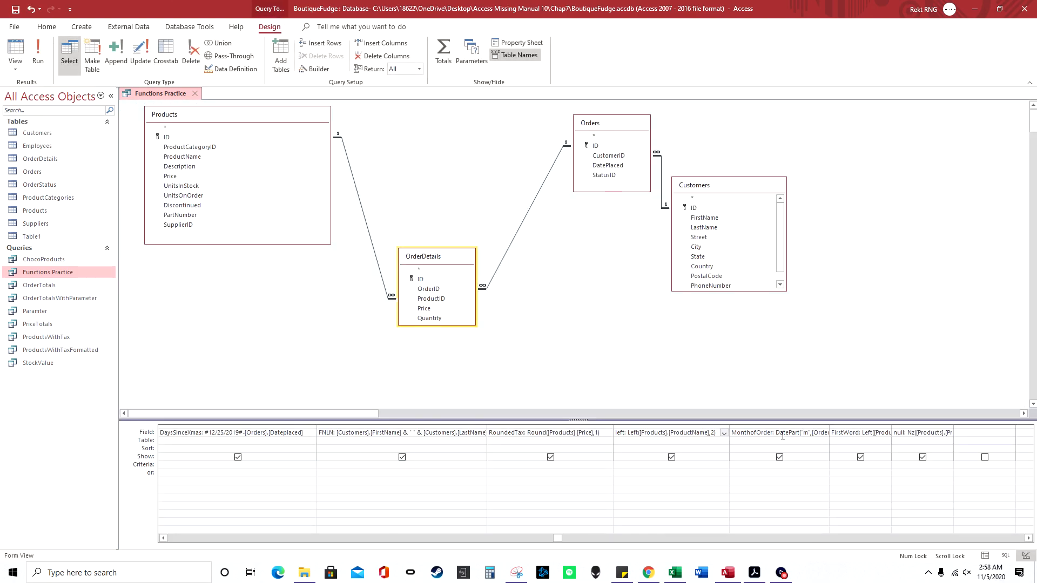
pyautogui.moveTo(830, 427); pyautogui.dragTo(891, 427)
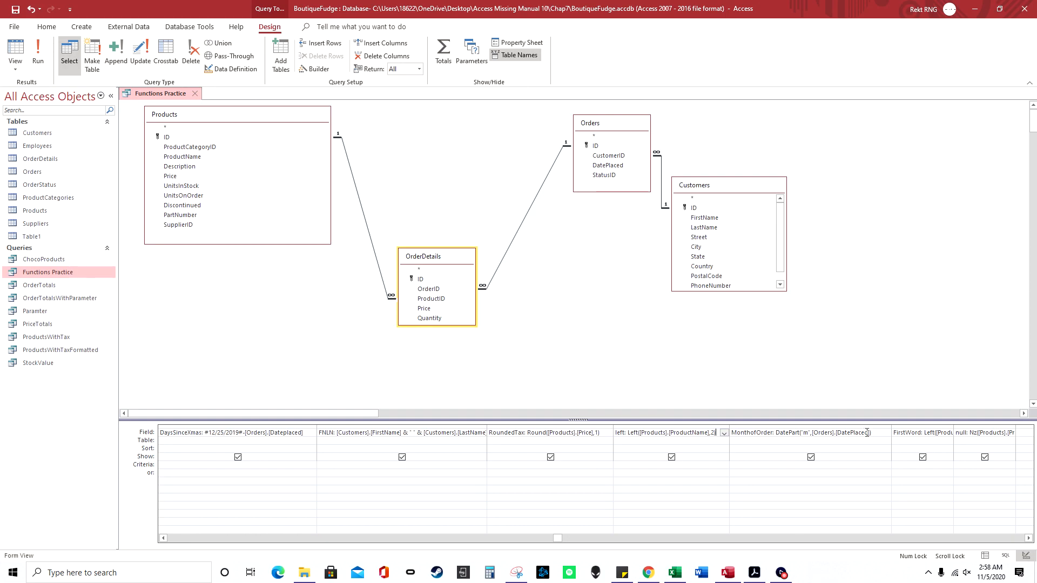
pyautogui.doubleClick(805, 433)
pyautogui.click(38, 54)
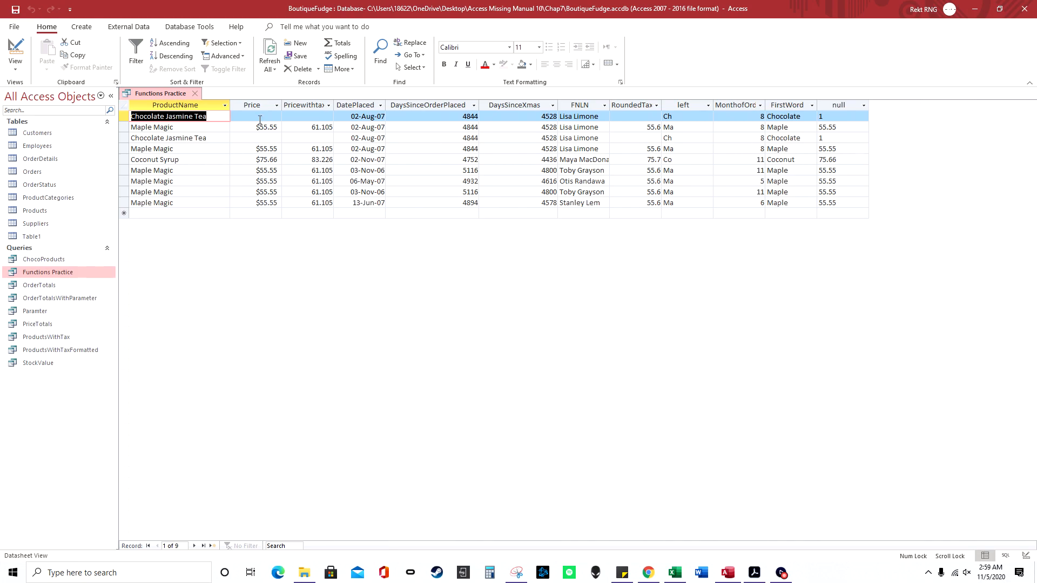
# Step: Change the DatePart interval in the MonthofOrder expression to yyyy in Design View, and run the query
pyautogui.rightClick(168, 93)
pyautogui.click(204, 146)
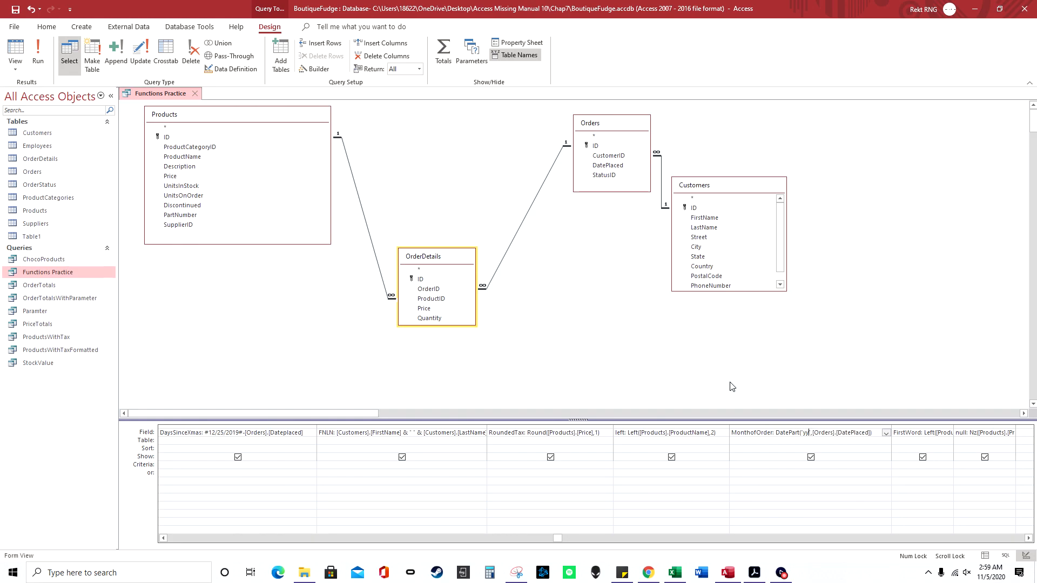
pyautogui.click(27, 54)
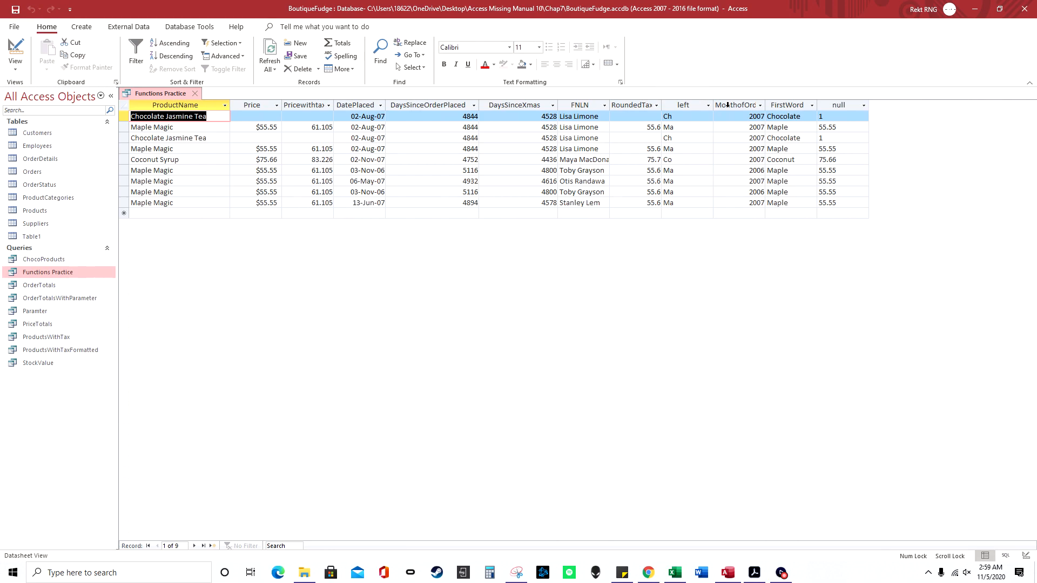
# Step: Try yy as the DatePart interval in the MonthofOrder expression, and run the query
pyautogui.rightClick(174, 93)
pyautogui.click(186, 144)
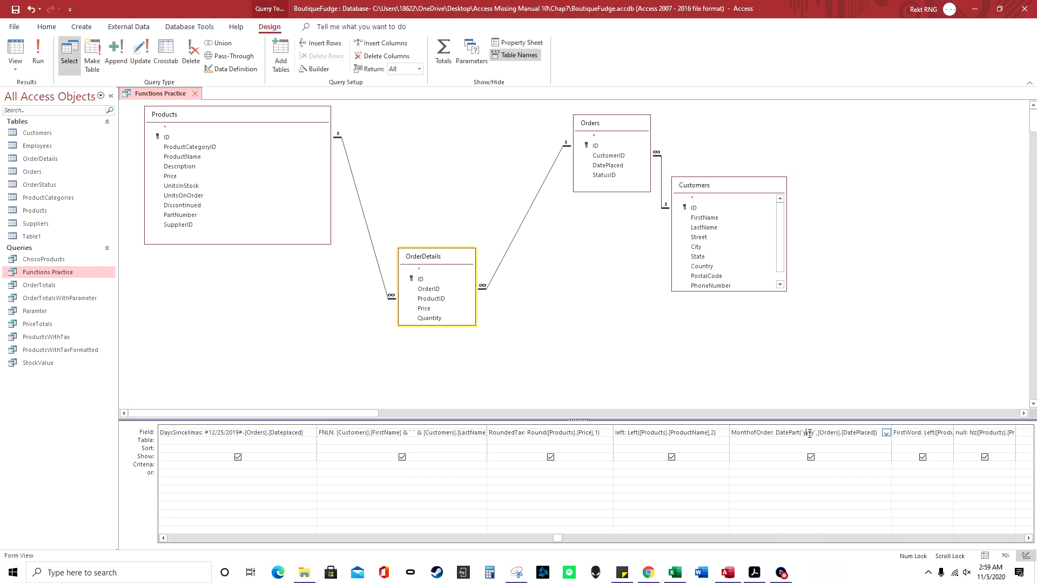
pyautogui.click(38, 54)
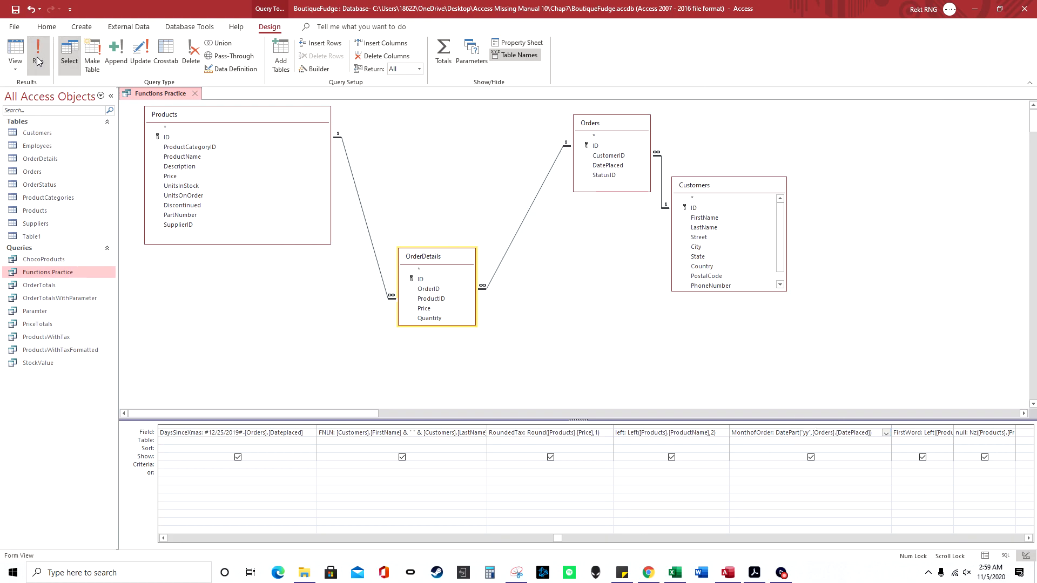
# Step: Replace the DatePart interval in the MonthofOrder expression with the one for the day of the month, and run the query
pyautogui.rightClick(171, 94)
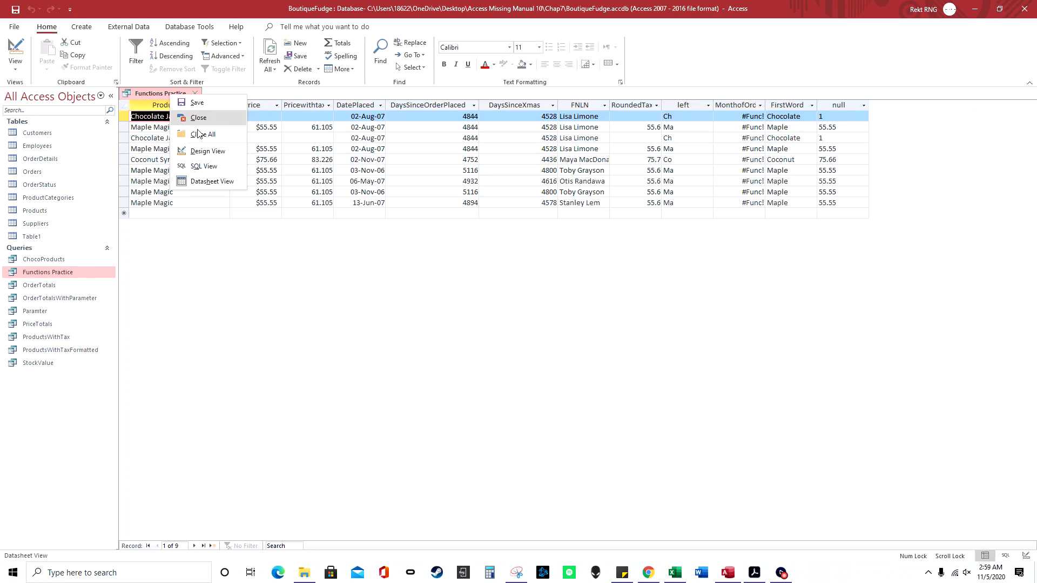
pyautogui.click(208, 151)
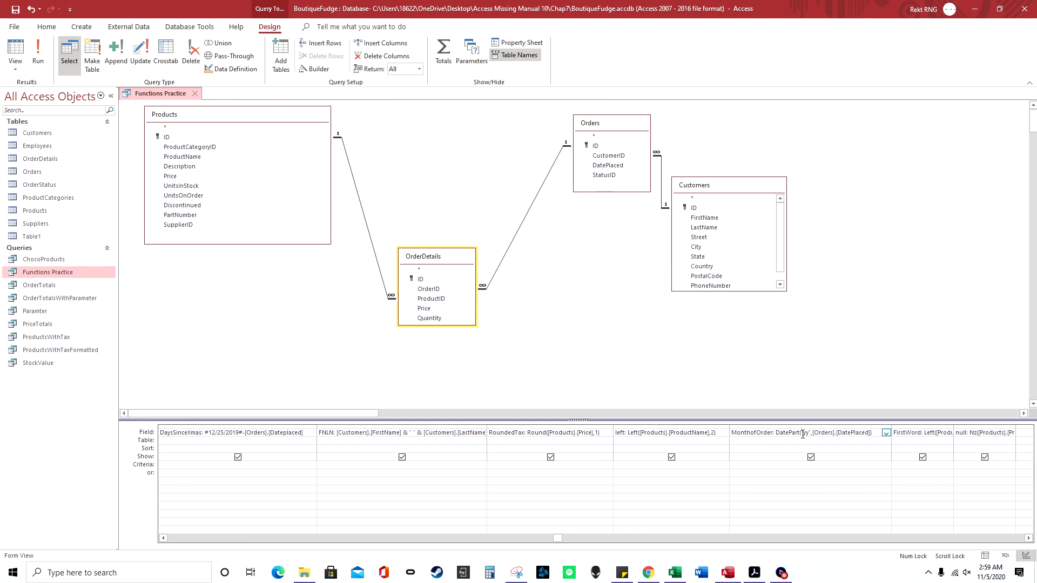
pyautogui.write('yy')
pyautogui.press('Delete')
pyautogui.press('Delete')
pyautogui.press('Delete')
pyautogui.press('Delete')
pyautogui.click(38, 54)
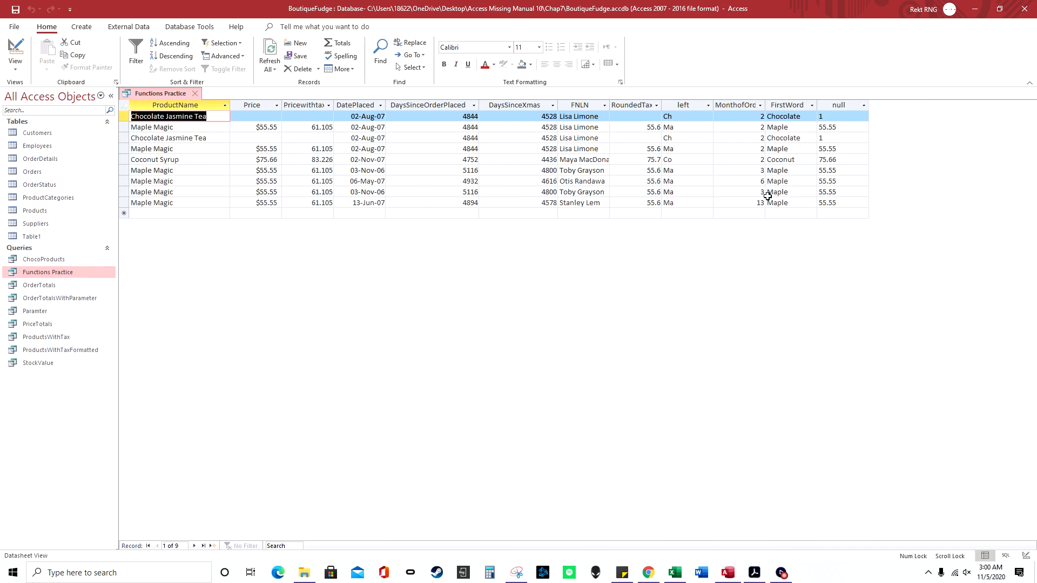
# Step: Change the DatePart interval in the MonthofOrder expression to w in Design View, and run the query
pyautogui.rightClick(157, 94)
pyautogui.click(211, 155)
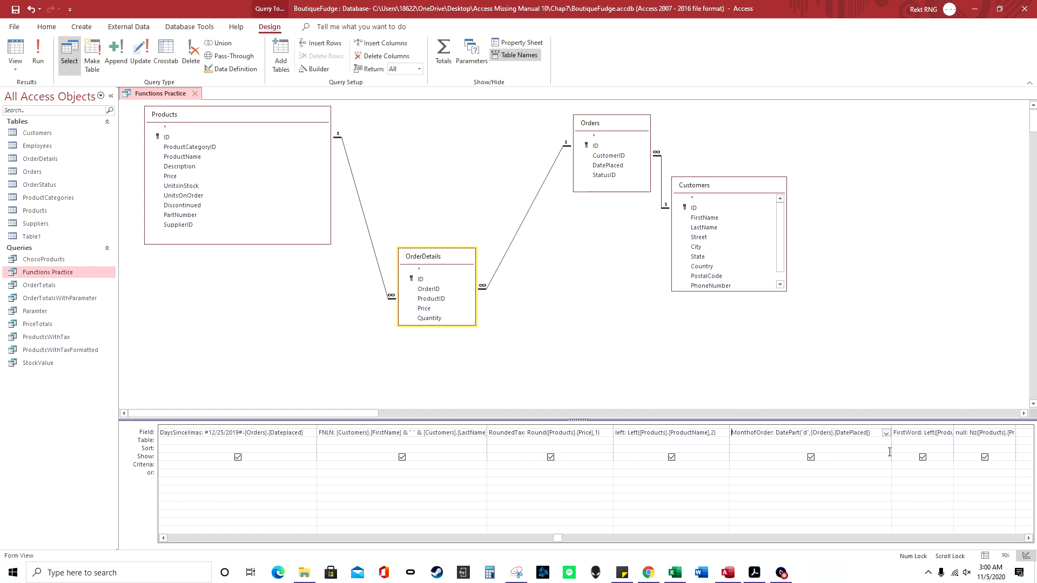
pyautogui.click(808, 432)
pyautogui.press('BackSpace')
pyautogui.write('w')
pyautogui.click(37, 52)
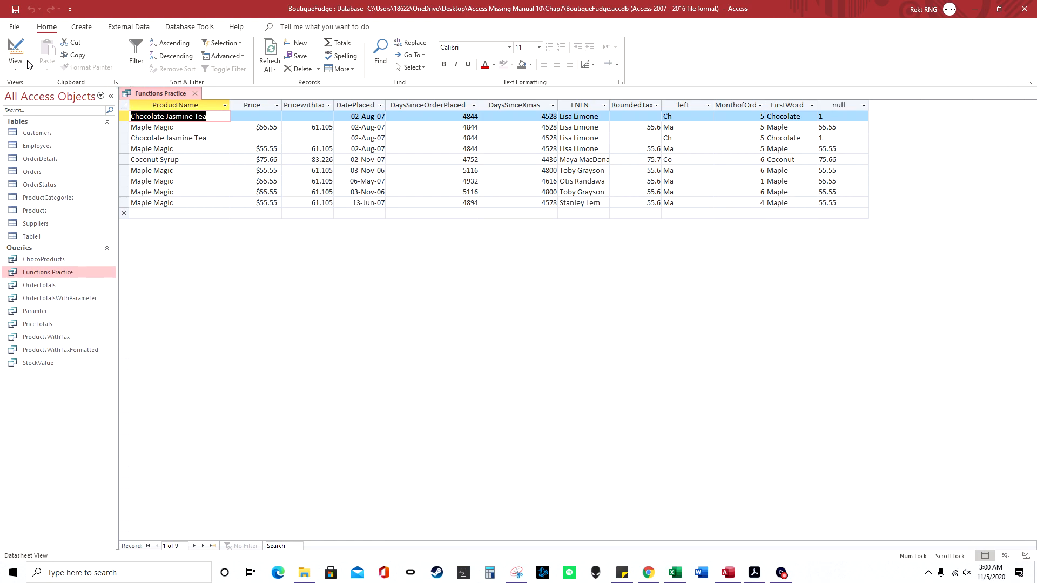
# Step: Widen the FirstWord column in Design View to show its full expression with Left and InStr
pyautogui.click(16, 51)
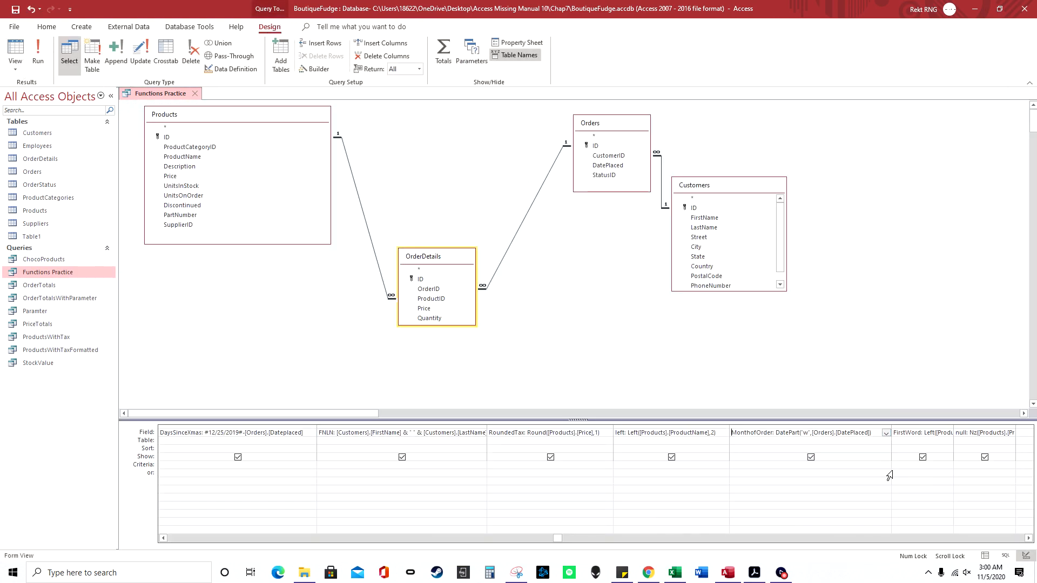
pyautogui.click(1028, 538)
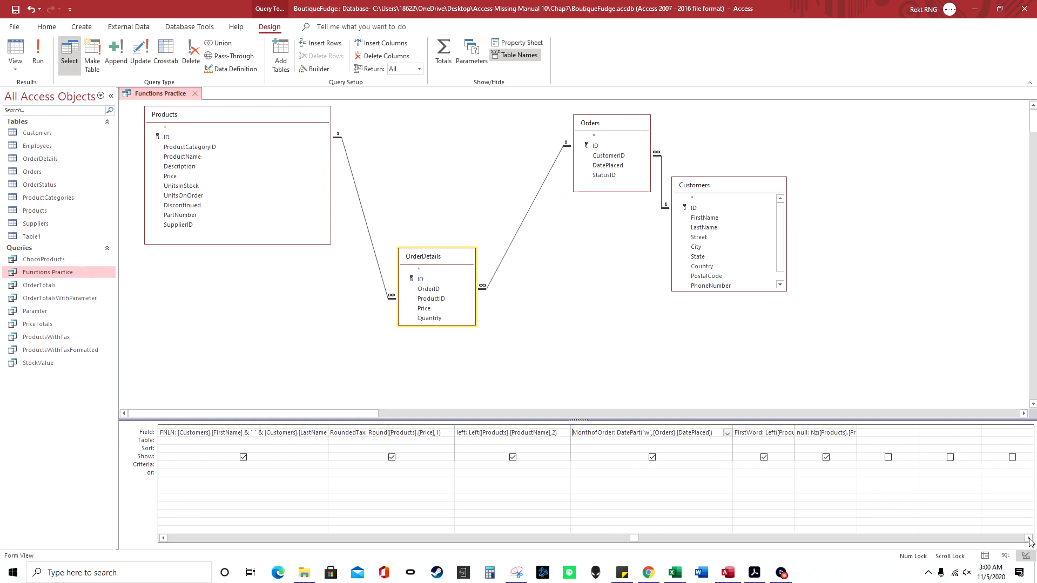
pyautogui.click(789, 426)
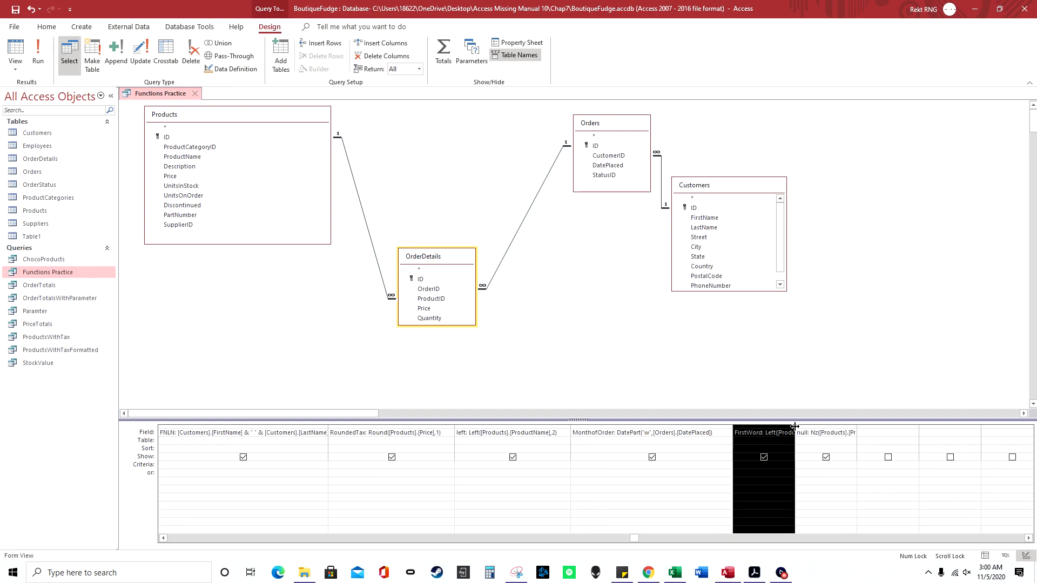
pyautogui.moveTo(795, 426); pyautogui.dragTo(980, 427)
pyautogui.click(891, 433)
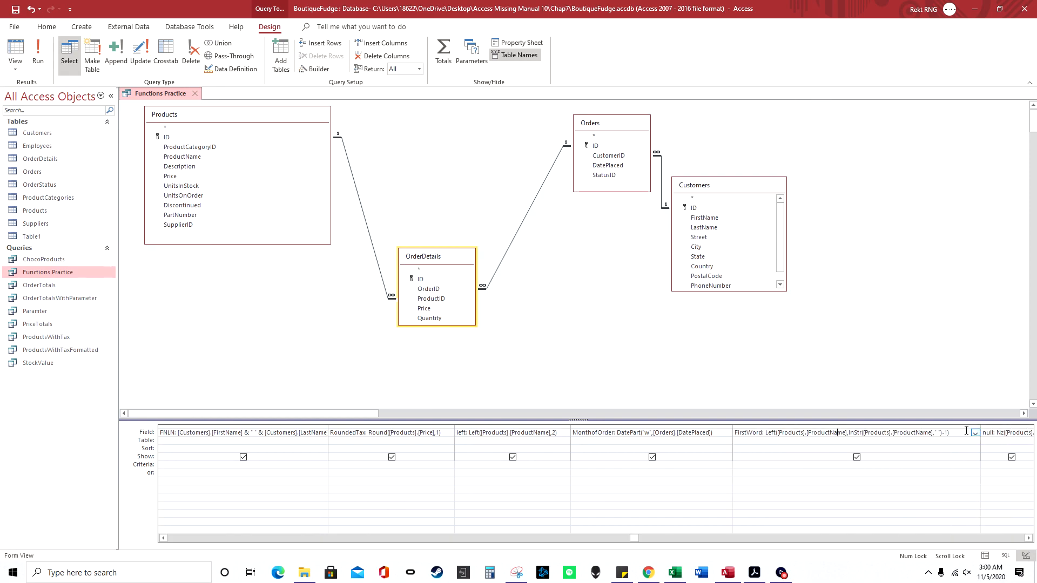
# Step: Examine the parts of the FirstWord expression, run the query, and compare the result with the first word of the first ProductName
pyautogui.moveTo(764, 435); pyautogui.dragTo(863, 433)
pyautogui.doubleClick(936, 433)
pyautogui.click(938, 433)
pyautogui.click(39, 52)
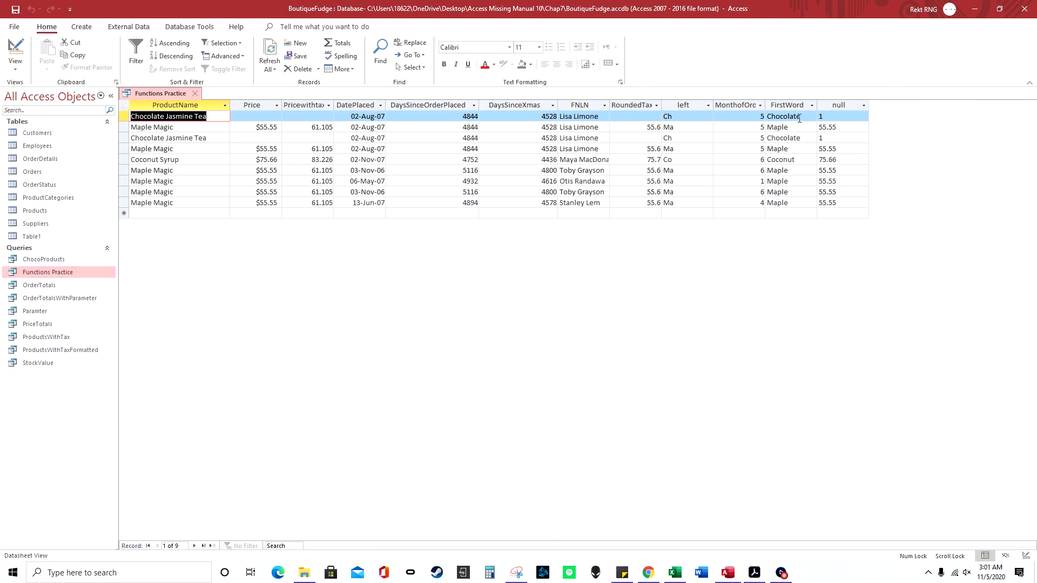
pyautogui.click(165, 118)
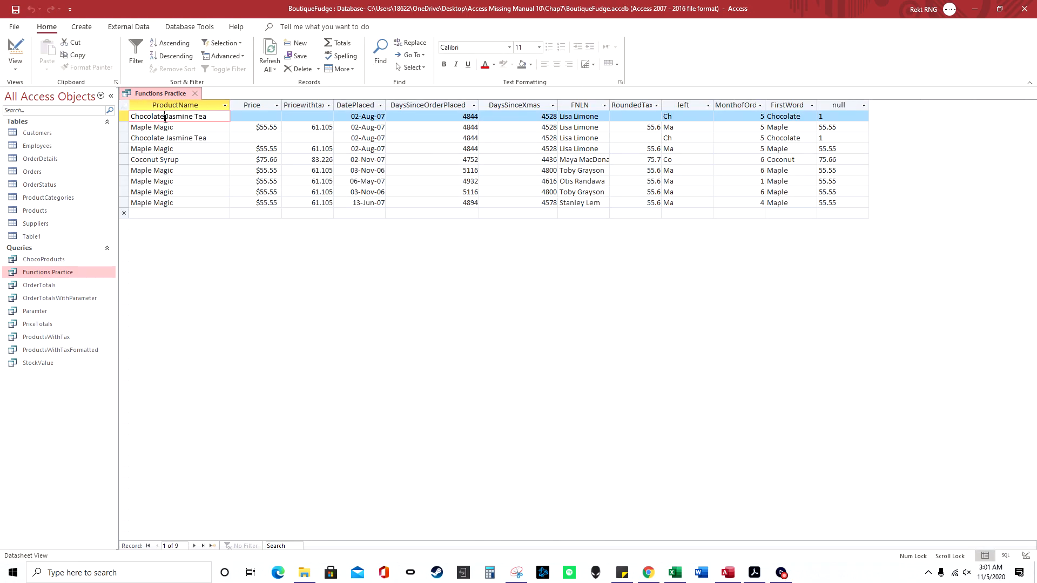
pyautogui.moveTo(165, 117); pyautogui.dragTo(133, 117)
# Step: Widen the null column in Design View to show its full Nz expression on the product price, and run the query
pyautogui.rightClick(159, 94)
pyautogui.click(200, 151)
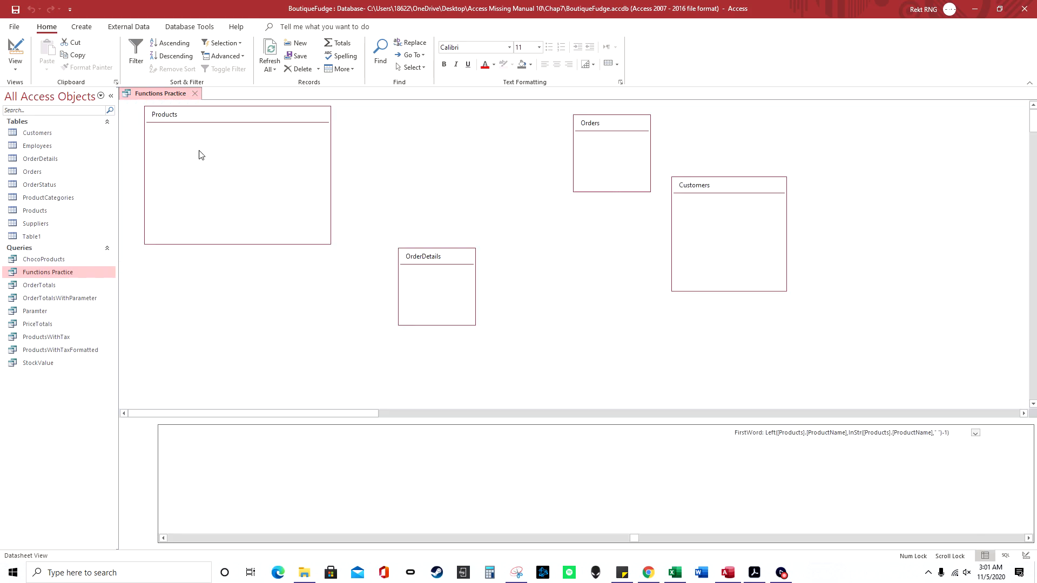
pyautogui.click(1028, 537)
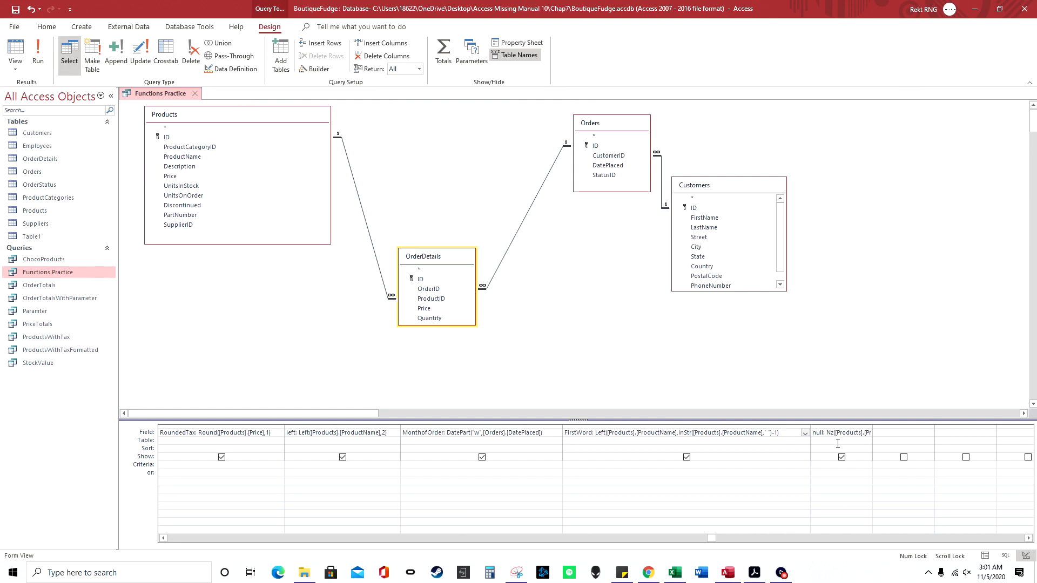
pyautogui.moveTo(923, 427); pyautogui.dragTo(929, 426)
pyautogui.click(885, 432)
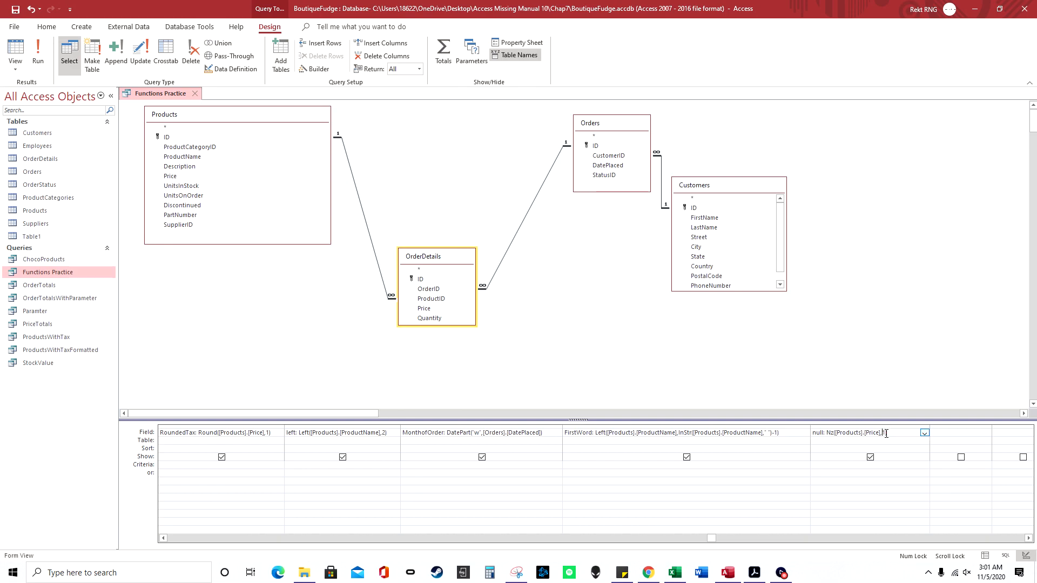
pyautogui.write(')')
pyautogui.click(37, 54)
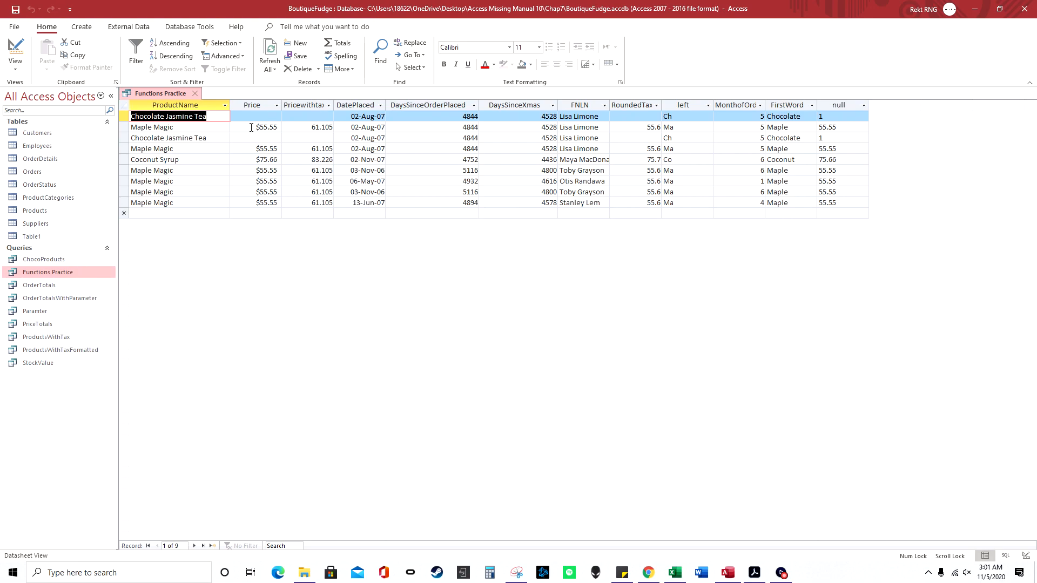
# Step: Inspect the null column's values in the Chocolate Jasmine Tea rows, and close the Functions Practice query
pyautogui.click(832, 117)
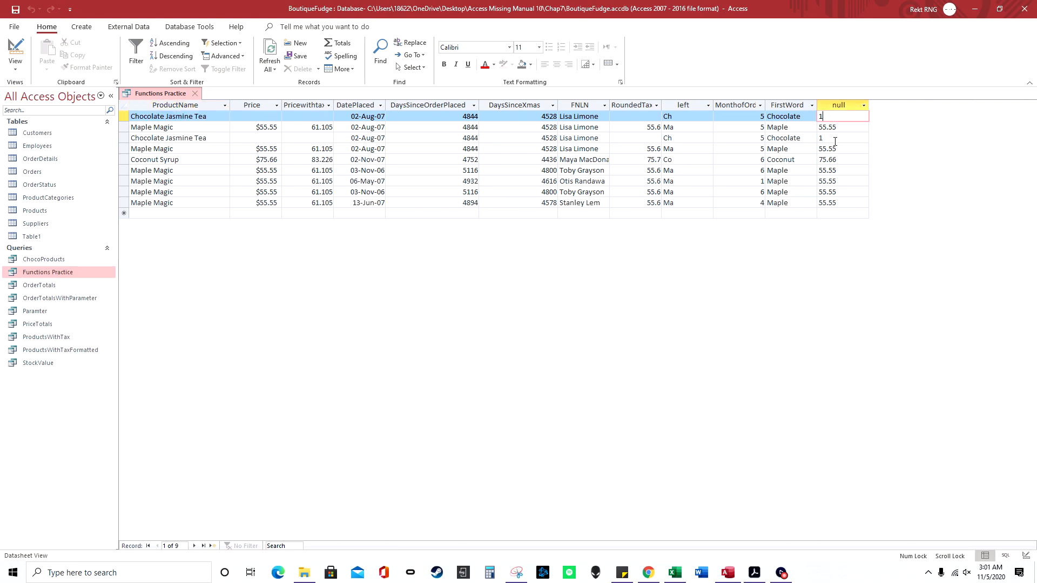
pyautogui.click(835, 139)
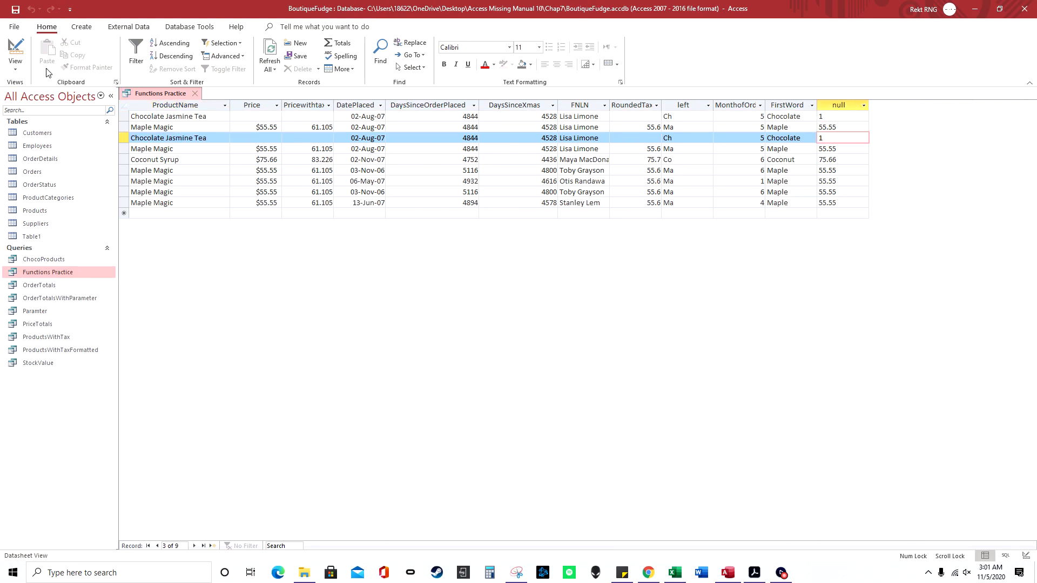
pyautogui.rightClick(161, 95)
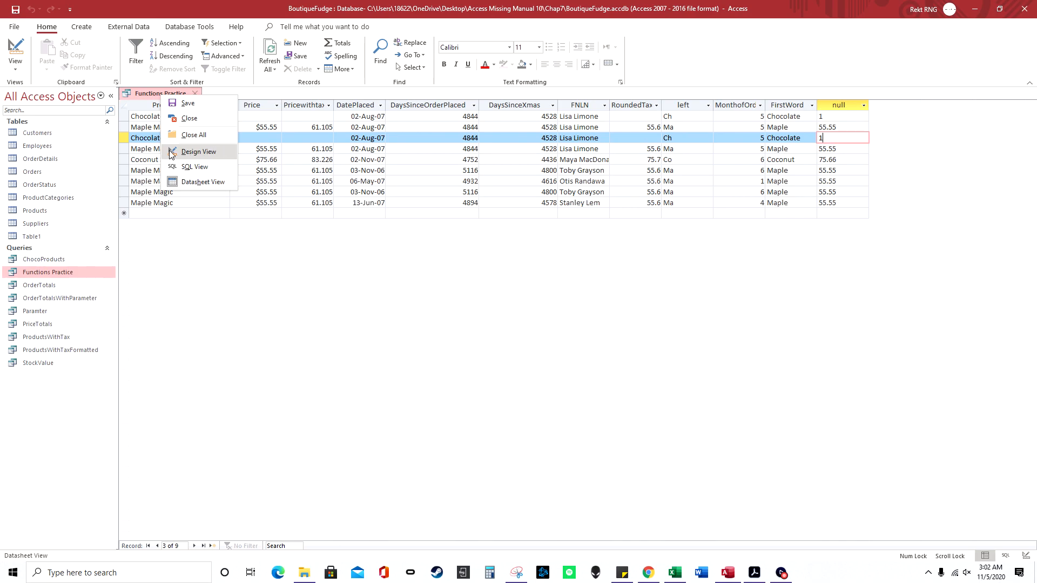
pyautogui.click(195, 94)
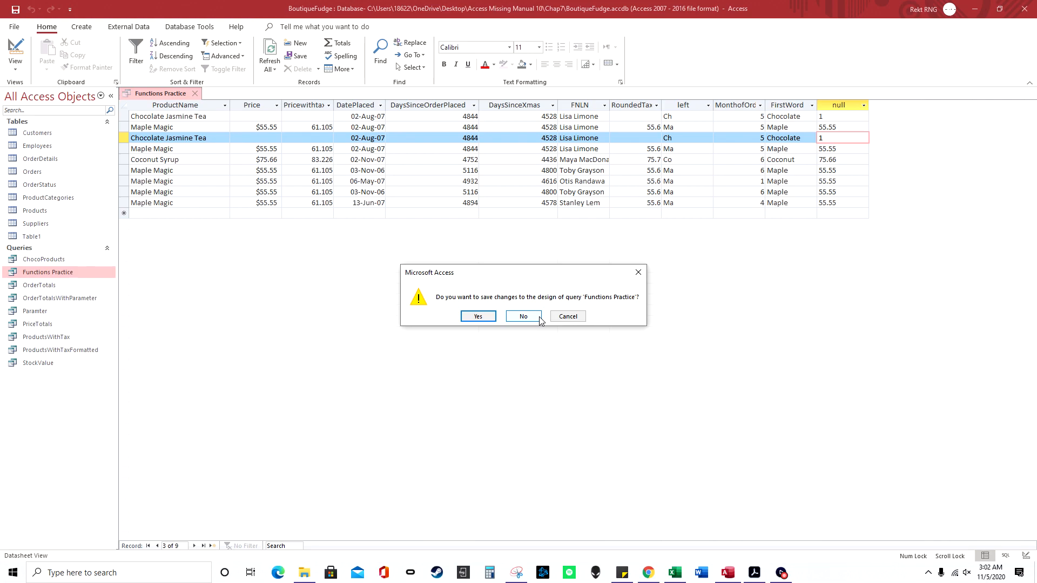
# Step: Cancel closing the Functions Practice query and switch it back to Design view
pyautogui.click(567, 316)
pyautogui.rightClick(182, 95)
pyautogui.click(220, 151)
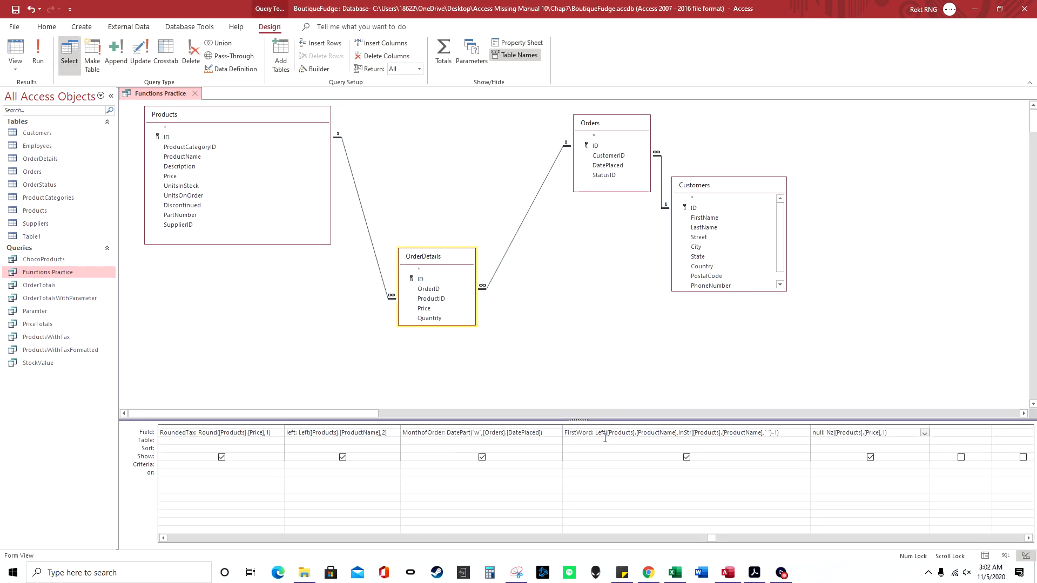
# Step: Open the Expression Builder for the empty query column after null and expand the tables of BoutiqueFudge.accdb
pyautogui.moveTo(735, 541); pyautogui.dragTo(764, 542)
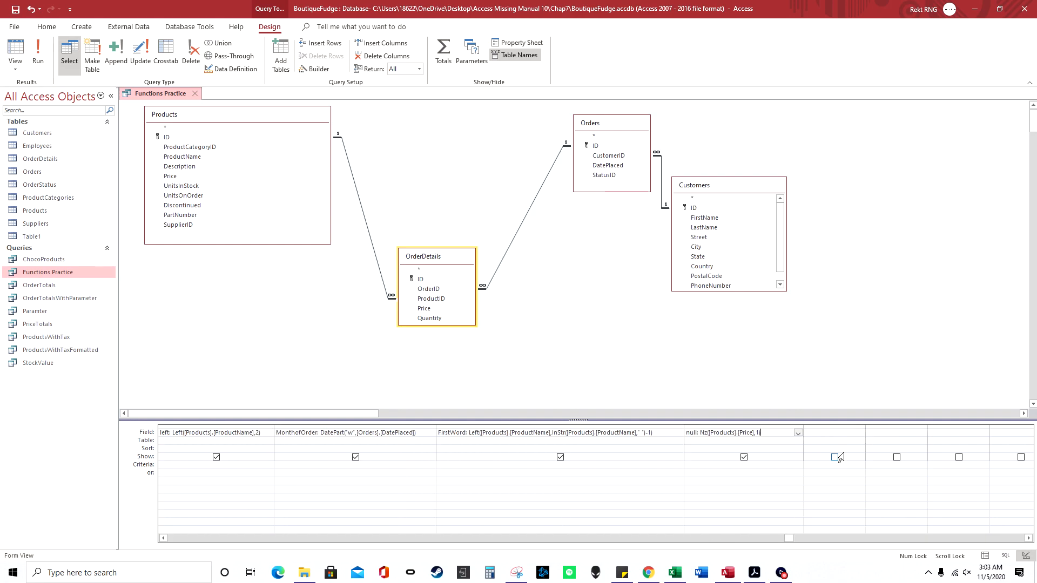
pyautogui.click(818, 435)
pyautogui.rightClick(817, 436)
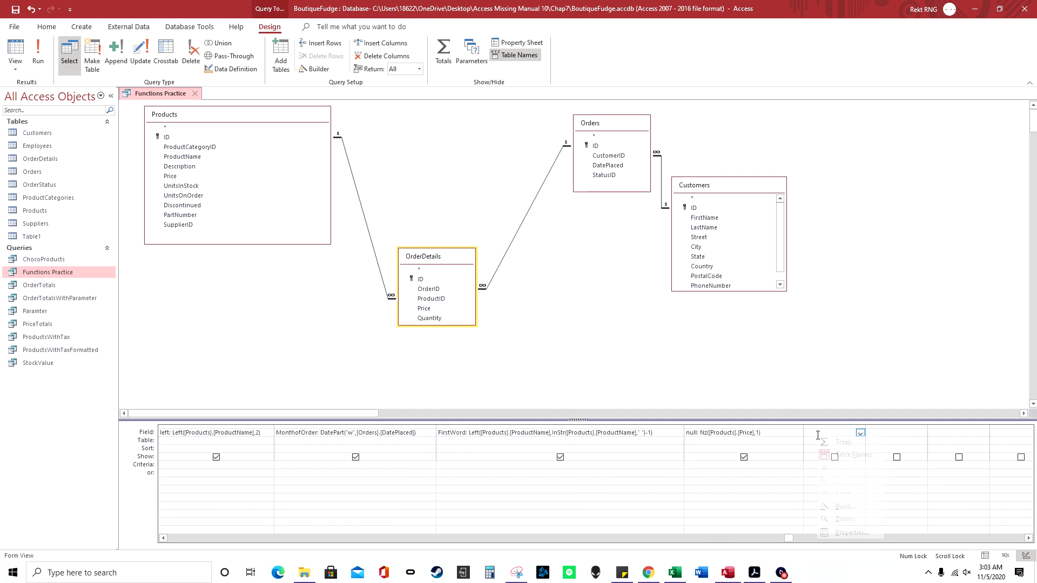
pyautogui.click(855, 508)
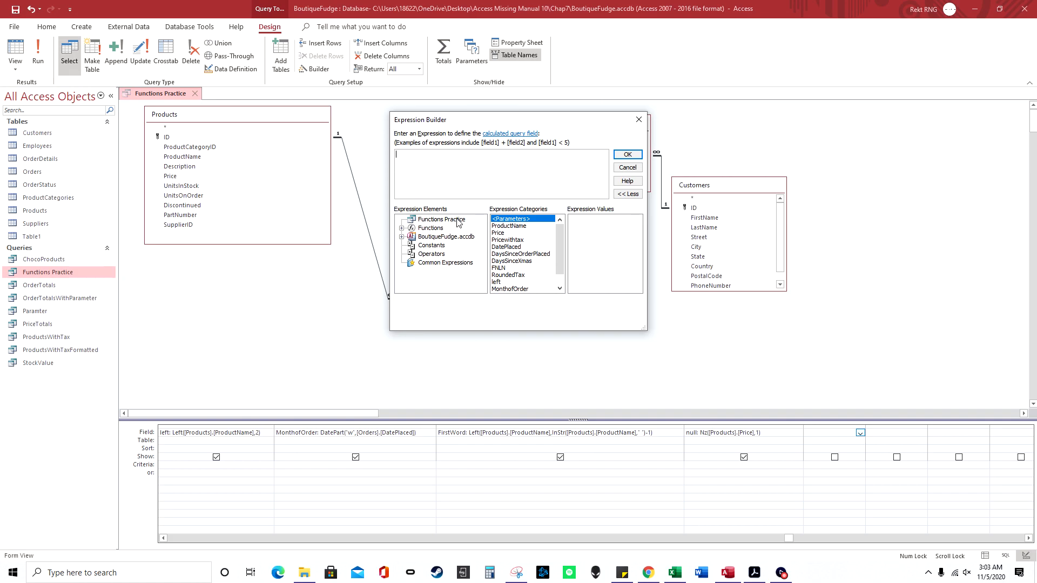
pyautogui.click(401, 236)
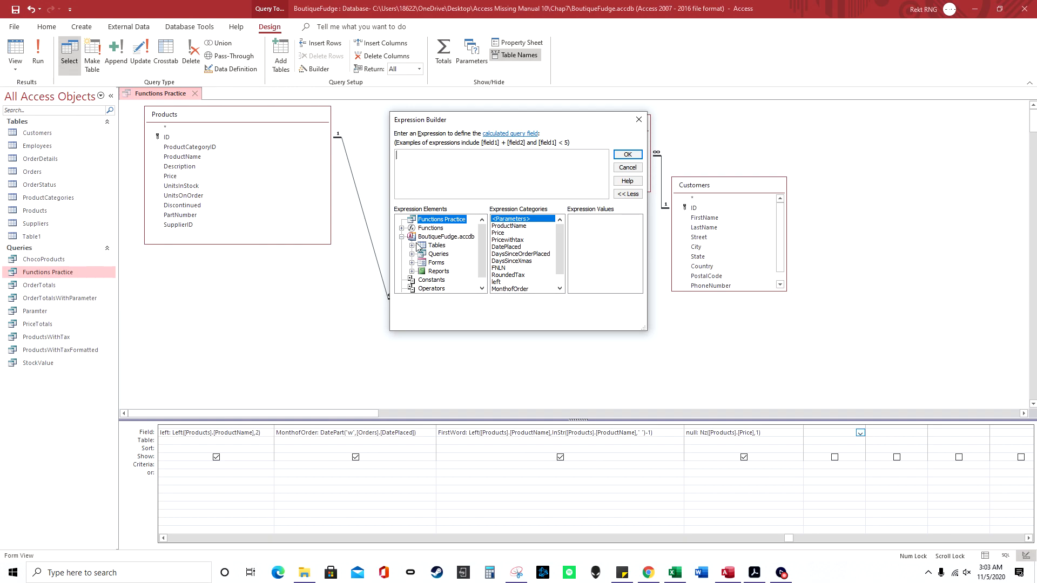
pyautogui.click(411, 245)
pyautogui.click(446, 253)
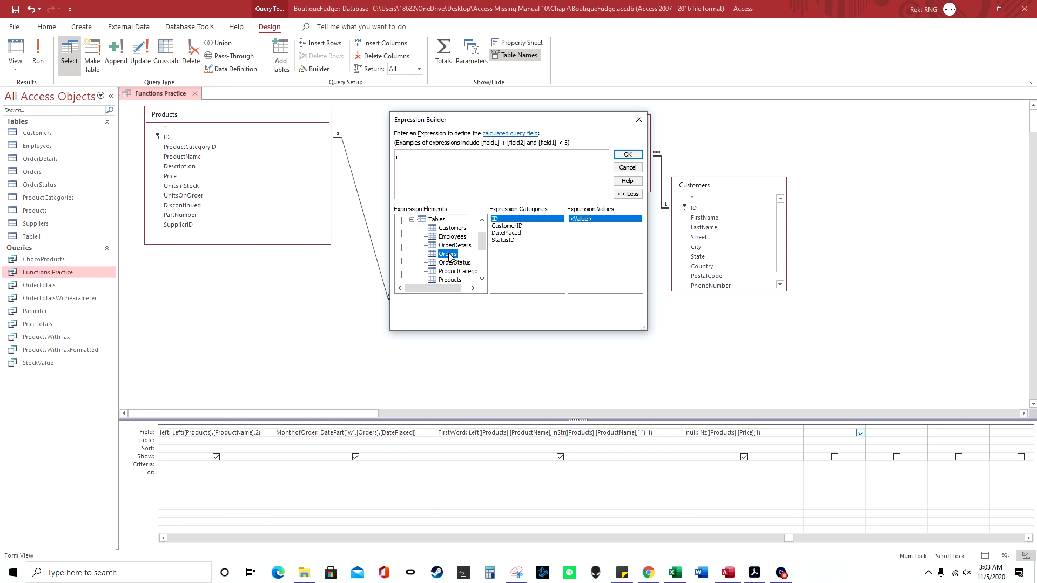
pyautogui.click(453, 263)
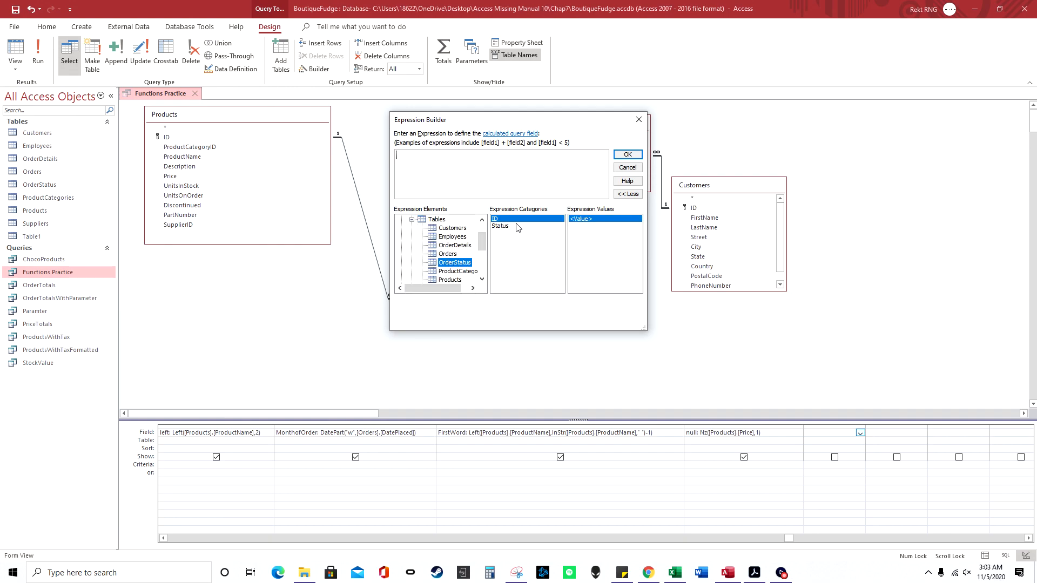
pyautogui.click(515, 227)
pyautogui.doubleClick(516, 228)
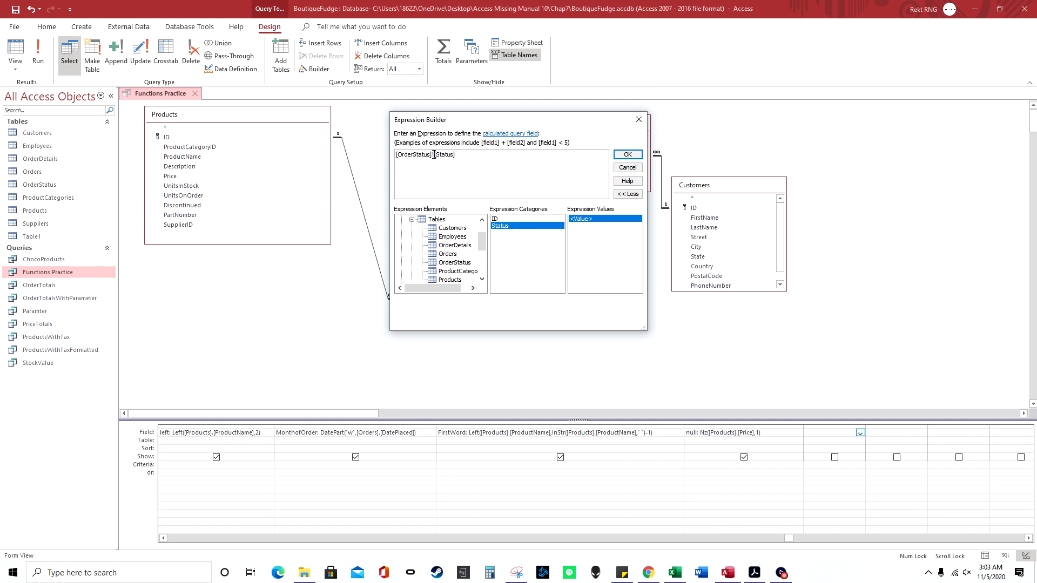
pyautogui.moveTo(432, 155); pyautogui.dragTo(434, 155)
pyautogui.write('+')
pyautogui.moveTo(492, 156); pyautogui.dragTo(376, 163)
pyautogui.press('Delete')
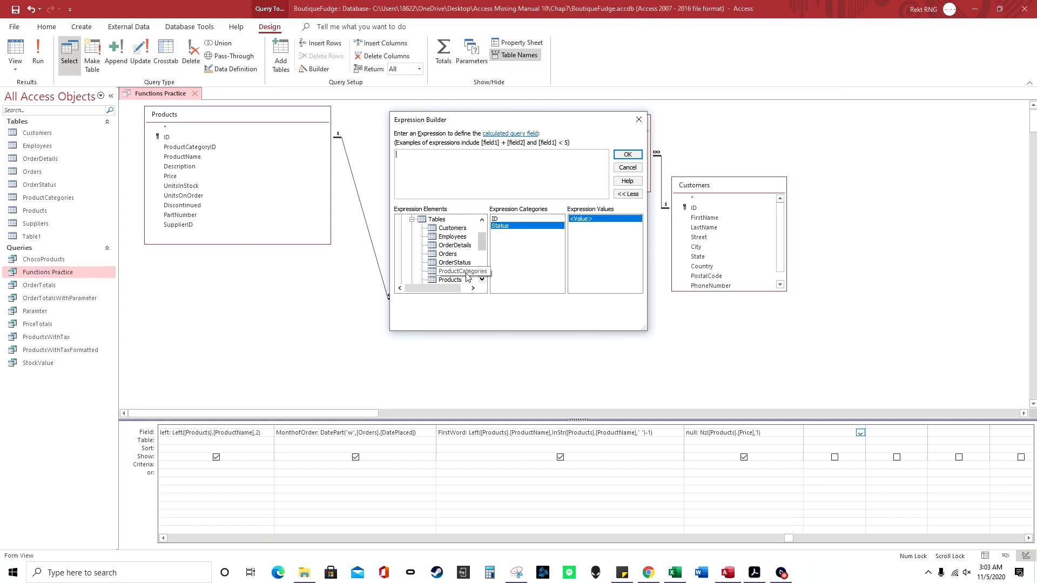
# Step: Build the calculated field expression [OrderDetails]![Price] +1 from the OrderDetails table and accept it
pyautogui.click(450, 229)
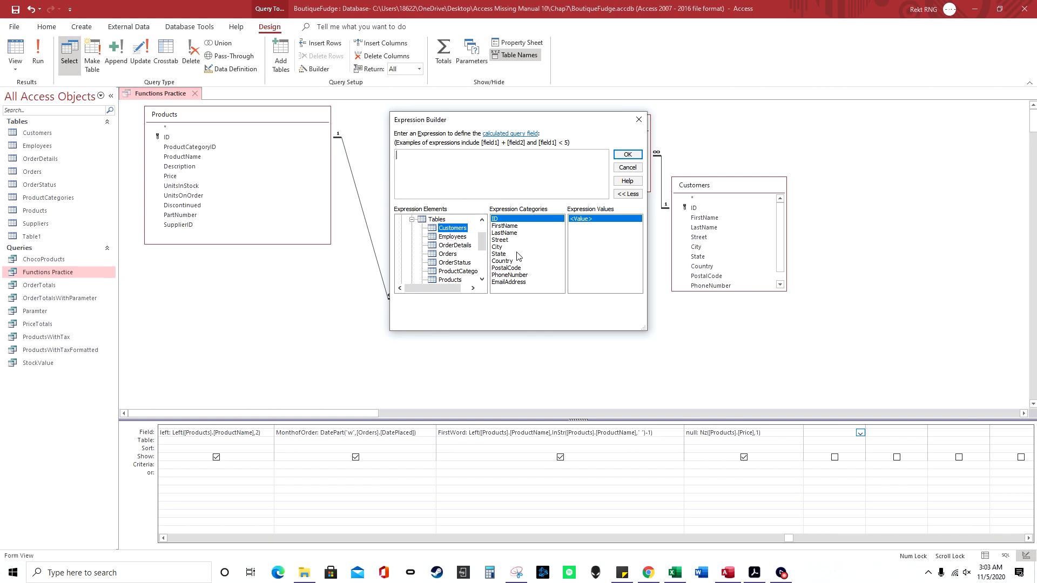
pyautogui.click(460, 245)
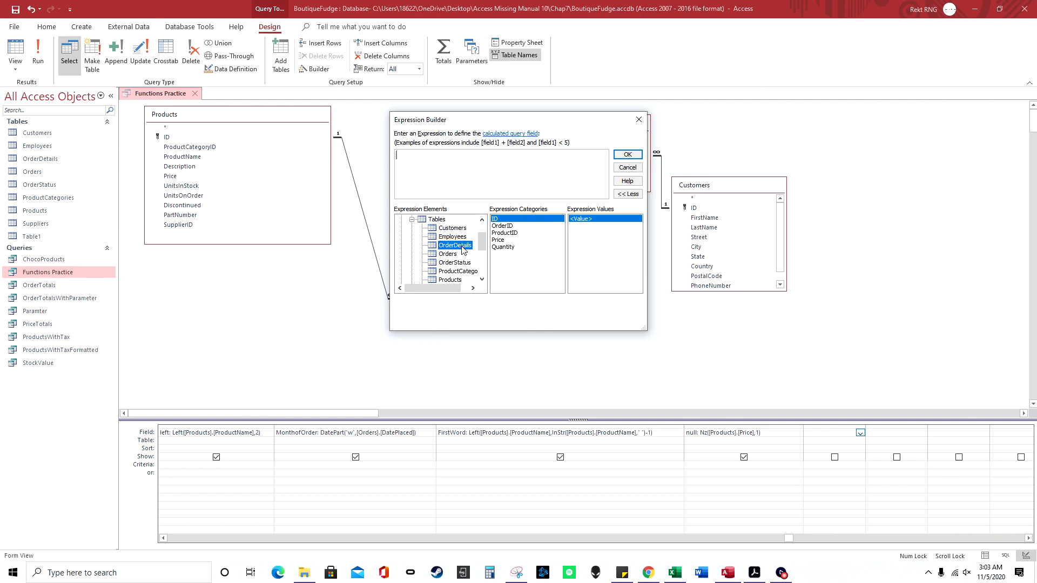
pyautogui.doubleClick(508, 240)
pyautogui.write('+')
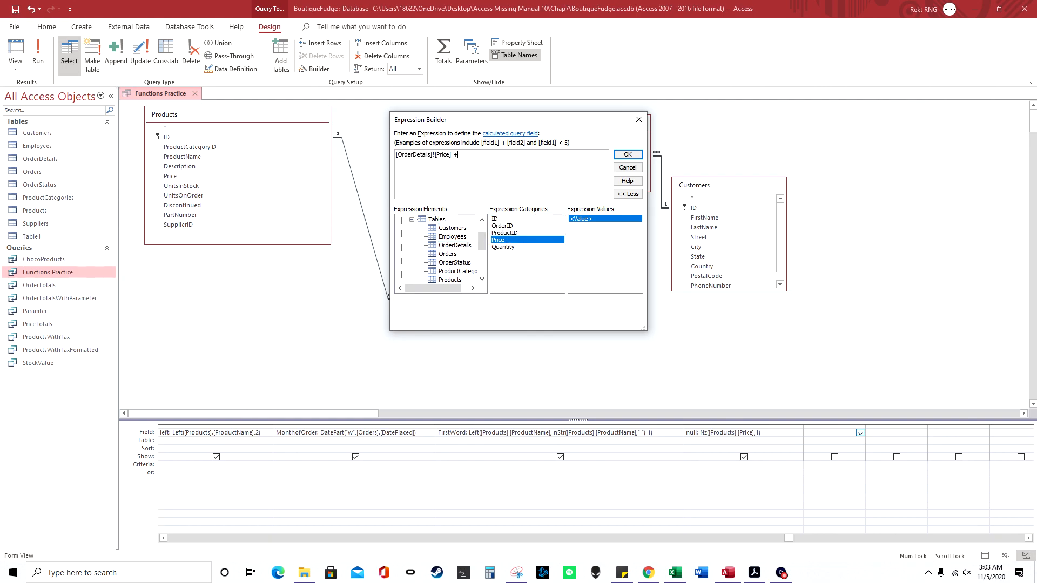
pyautogui.write('1')
pyautogui.click(626, 154)
# Step: Rename the new calculated field's default heading to Header1 in the query grid
pyautogui.moveTo(818, 434); pyautogui.dragTo(800, 438)
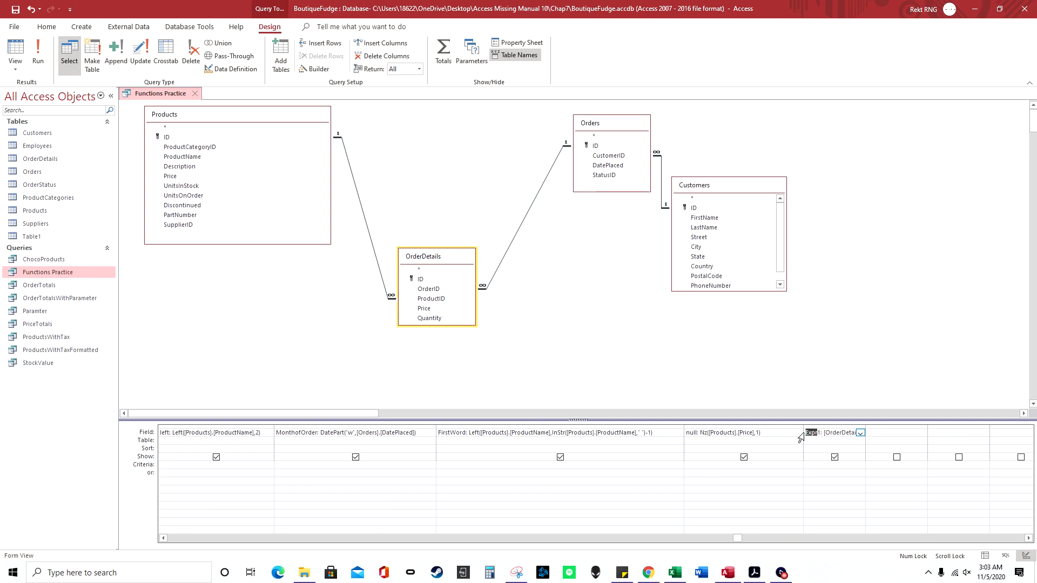
pyautogui.press('Delete')
pyautogui.press('Delete')
pyautogui.press('Delete')
pyautogui.write('Header12')
pyautogui.press('BackSpace')
# Step: Open the Expression Builder for the empty column after Header1 and expand BoutiqueFudge.accdb
pyautogui.rightClick(917, 434)
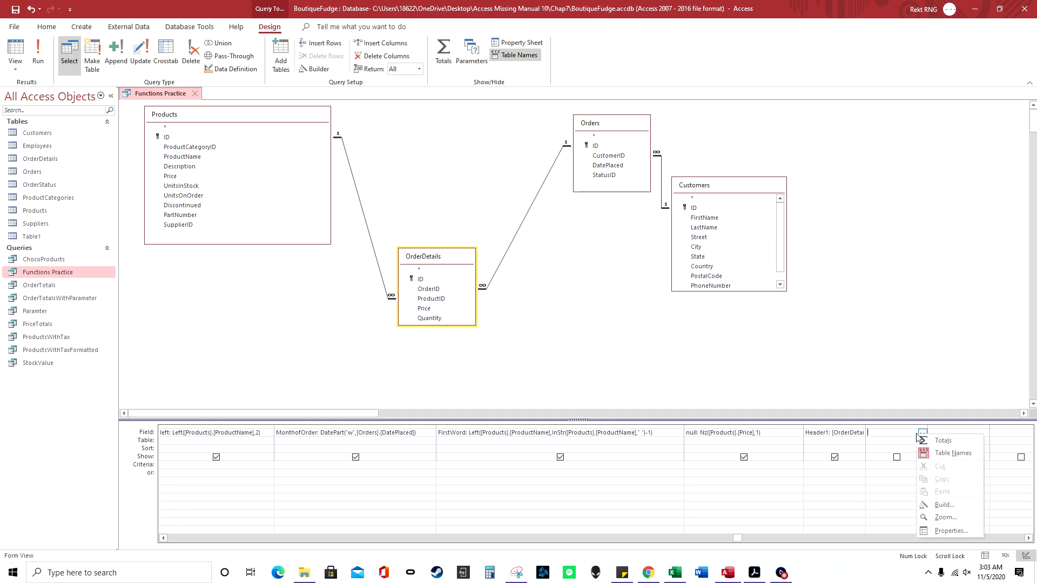
pyautogui.click(948, 512)
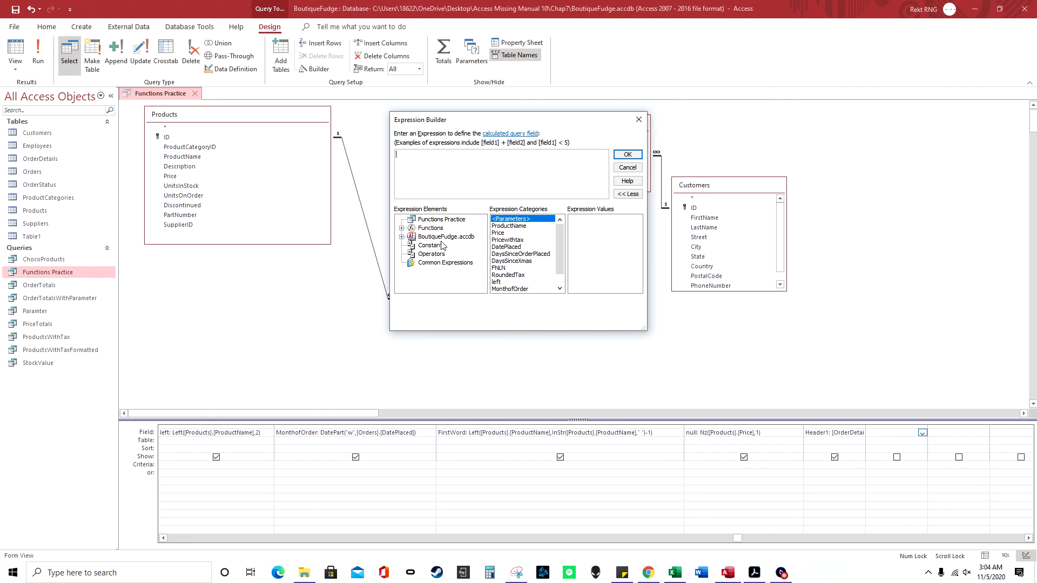
pyautogui.click(401, 237)
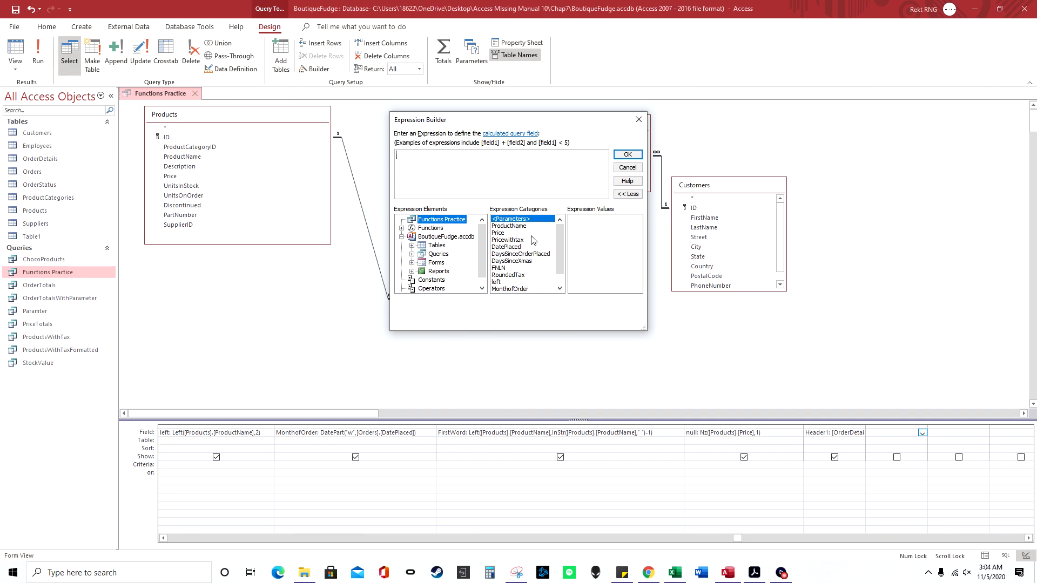
# Step: Examine the database's tables and the Functions Practice query's fields available as expression elements
pyautogui.scroll(-1, 533, 243)
pyautogui.scroll(1, 530, 287)
pyautogui.click(449, 236)
pyautogui.click(412, 245)
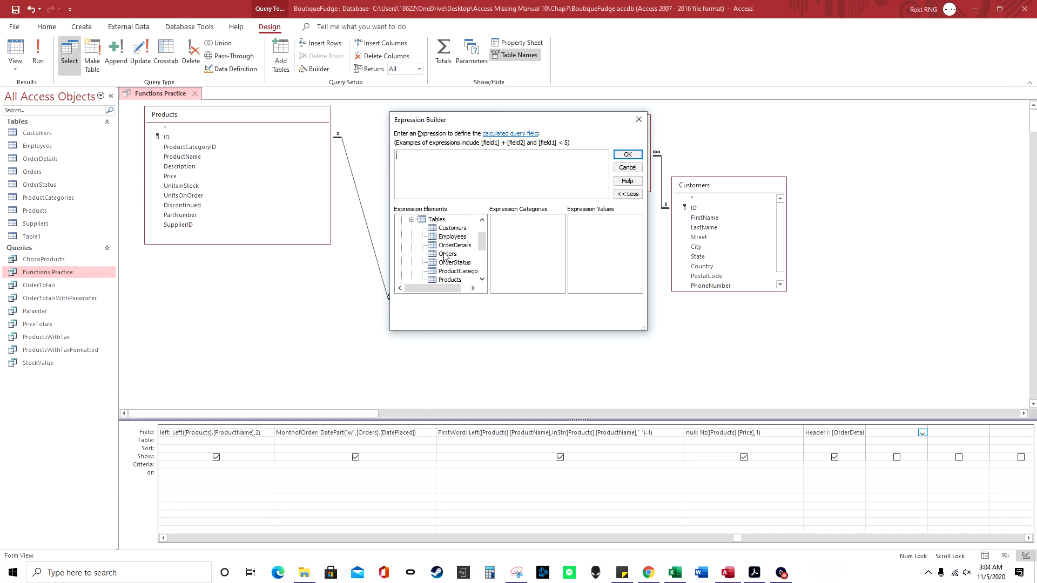
pyautogui.click(448, 253)
pyautogui.click(412, 220)
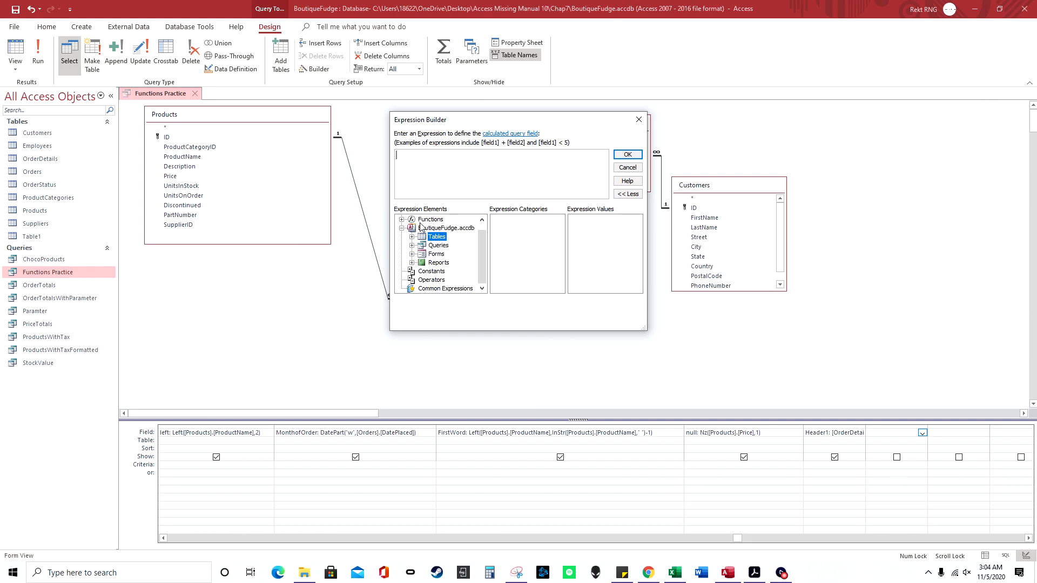
pyautogui.click(442, 220)
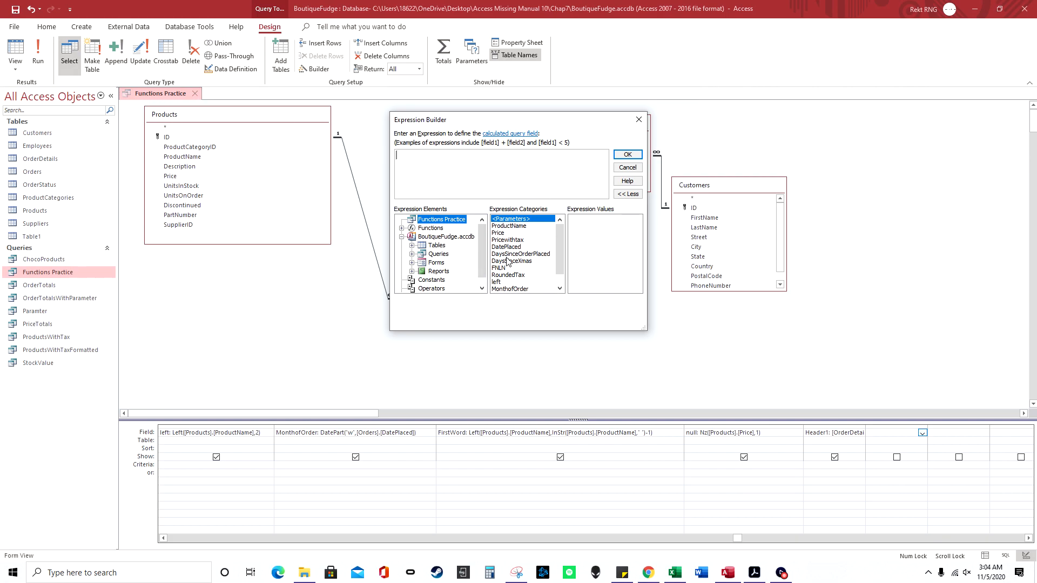
pyautogui.scroll(-1, 508, 286)
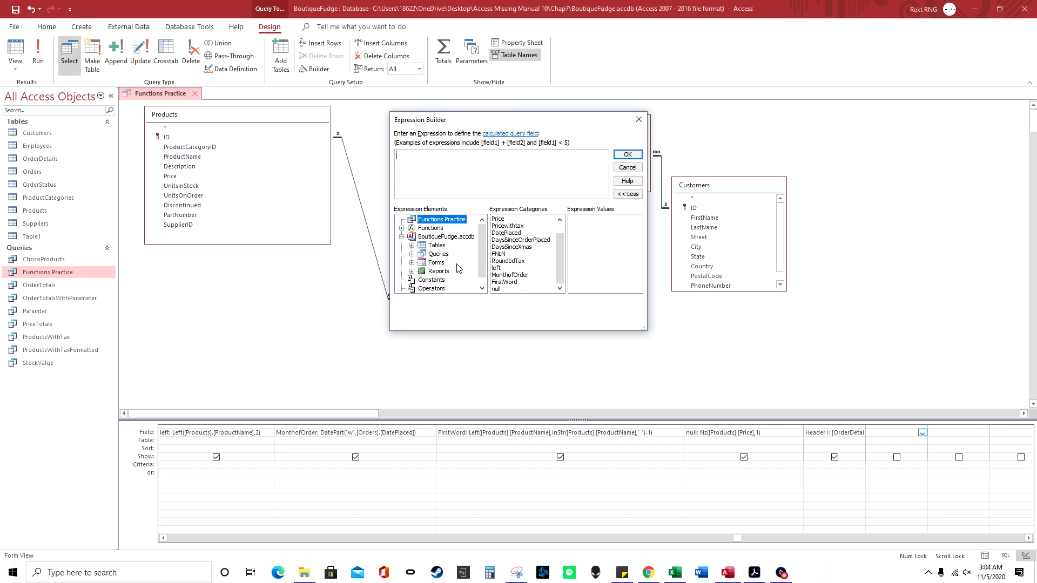
pyautogui.scroll(1, 534, 272)
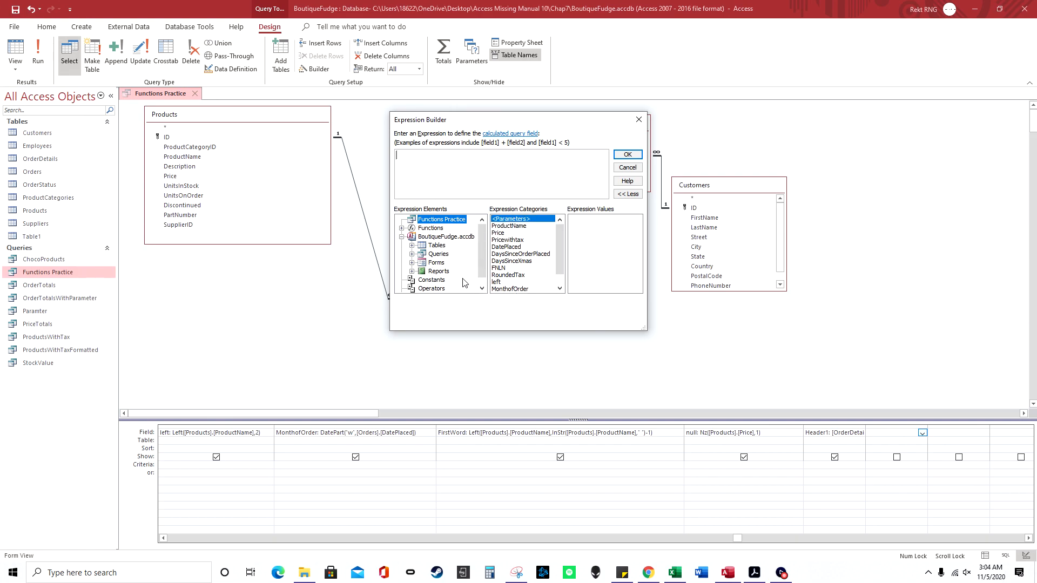
pyautogui.scroll(-1, 426, 272)
# Step: Insert the Abs function from the Math category of the built-in functions into the expression
pyautogui.click(402, 219)
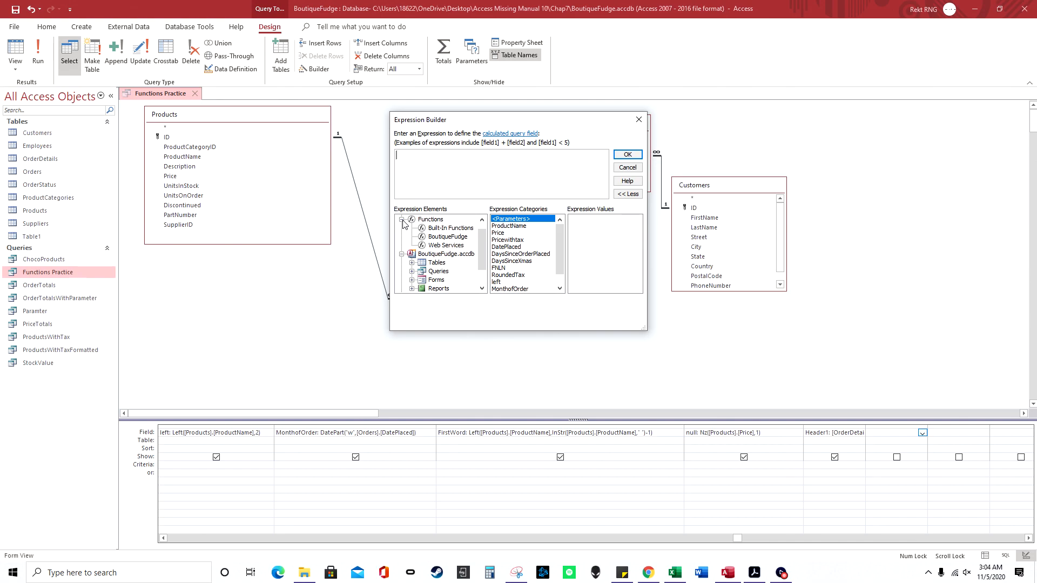
pyautogui.click(449, 228)
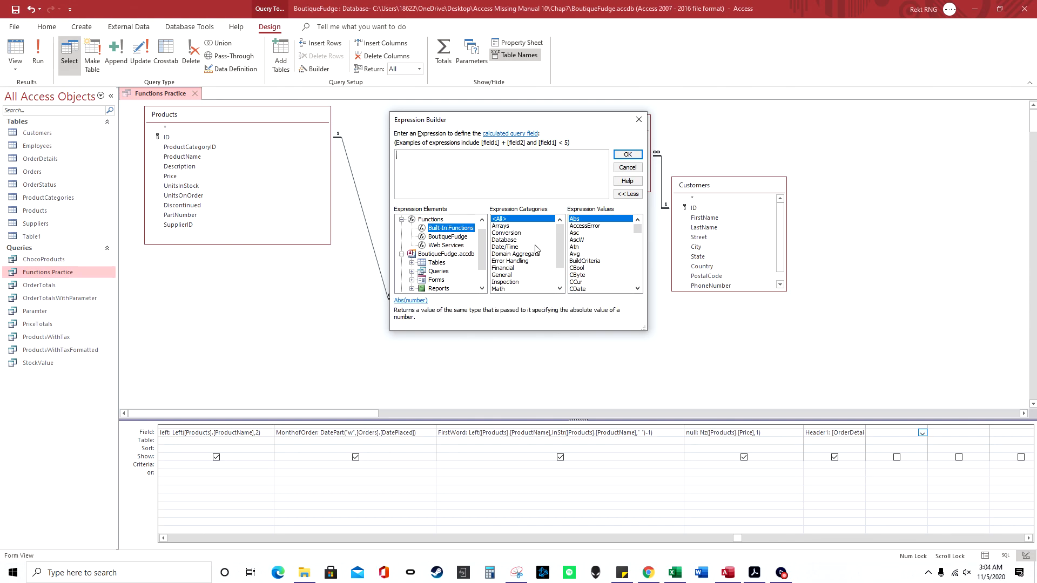
pyautogui.scroll(-1, 532, 277)
pyautogui.scroll(-2, 532, 278)
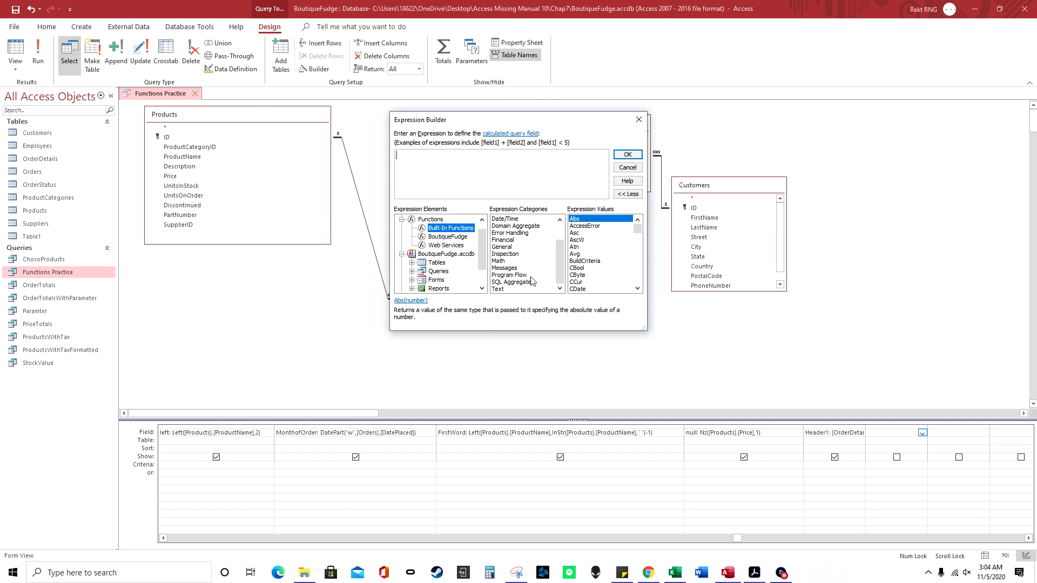
pyautogui.scroll(3, 529, 284)
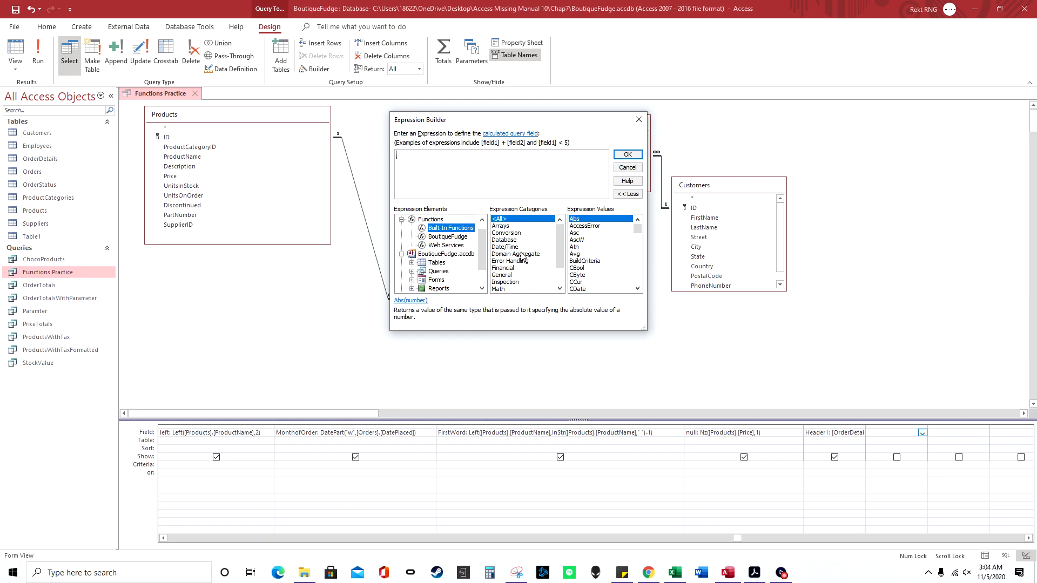
pyautogui.click(517, 289)
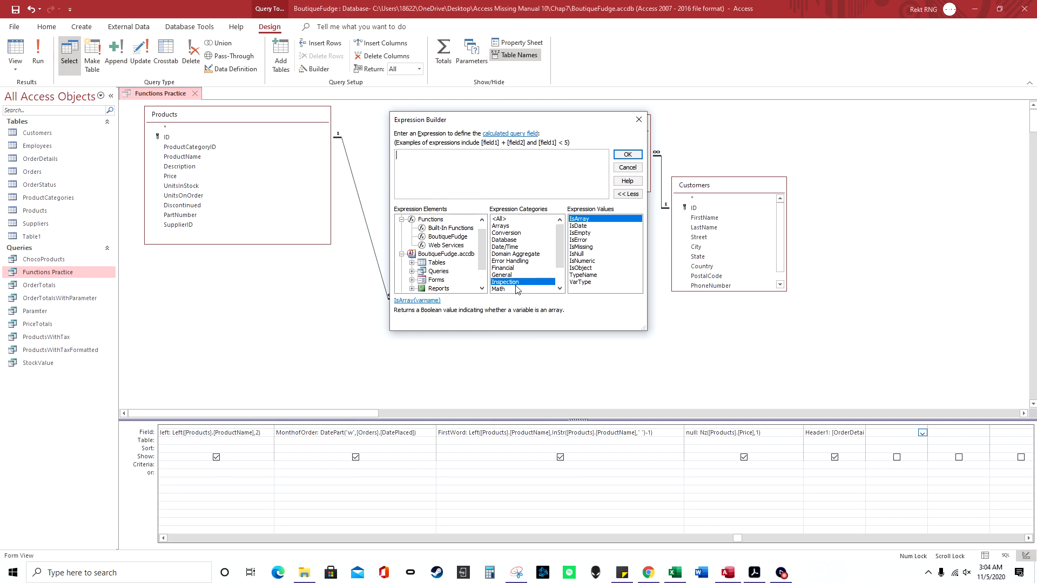
pyautogui.doubleClick(585, 220)
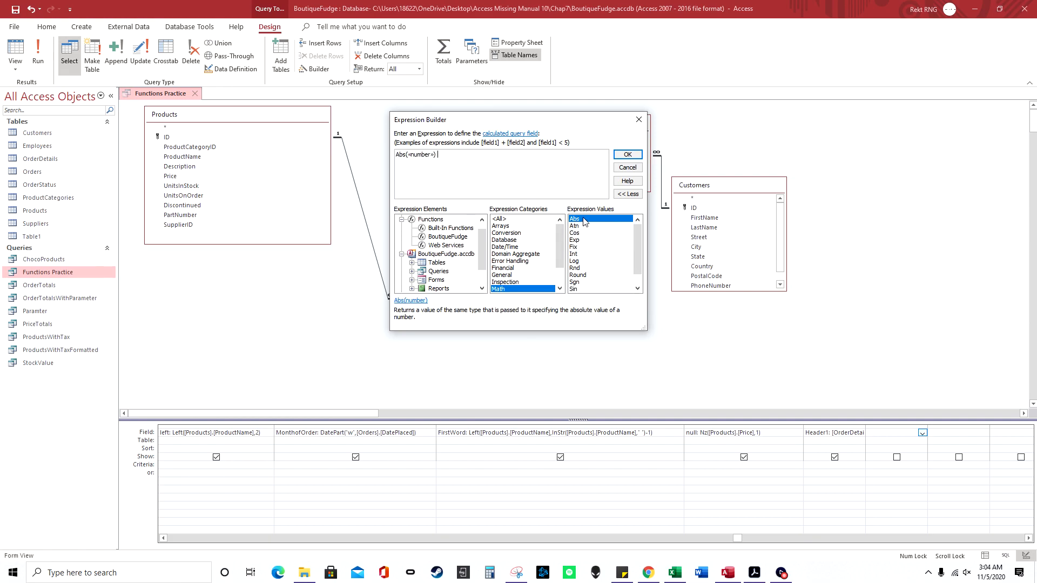
# Step: Replace the Abs function's number placeholder with the Quantity field of the OrderDetails table
pyautogui.click(418, 159)
pyautogui.write('[')
pyautogui.press('BackSpace')
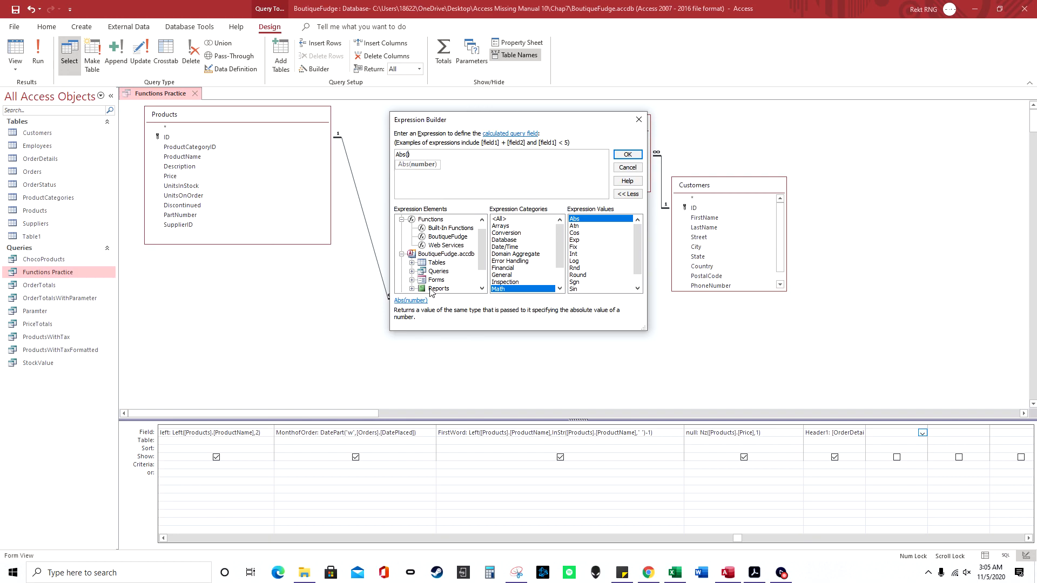
pyautogui.click(411, 263)
pyautogui.scroll(1, 459, 248)
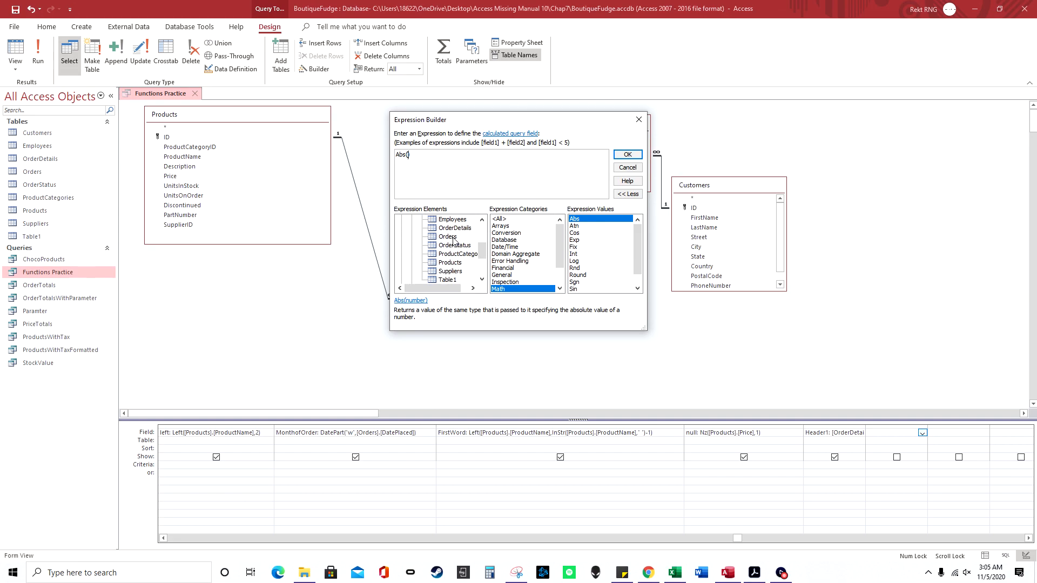
pyautogui.click(448, 237)
pyautogui.click(453, 228)
pyautogui.click(513, 248)
pyautogui.doubleClick(513, 247)
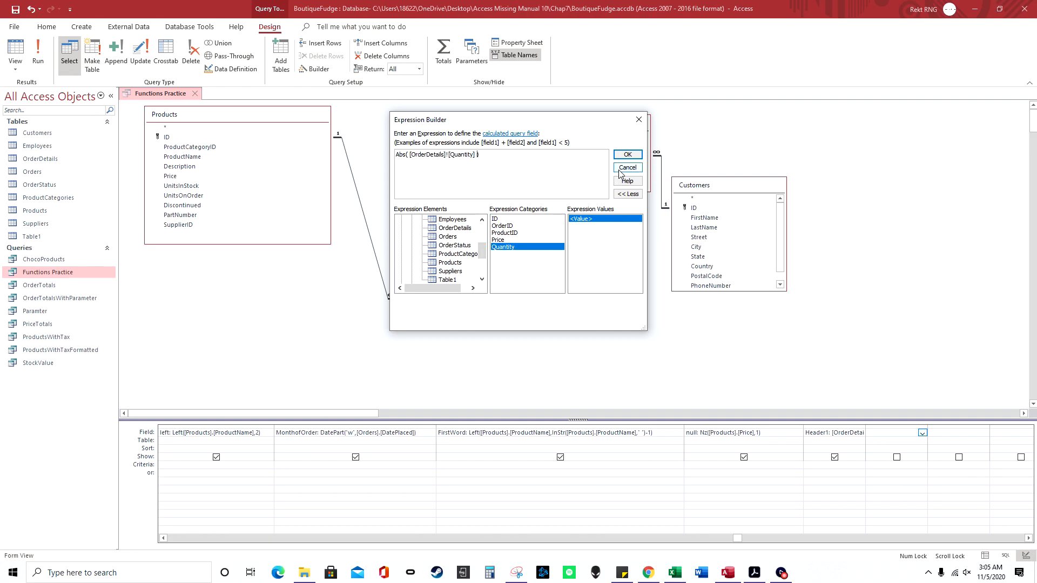
# Step: Examine the built-in function categories, including Date/Time, Conversion, General, Math and Messages, and the IIf function under Program Flow
pyautogui.scroll(3, 439, 237)
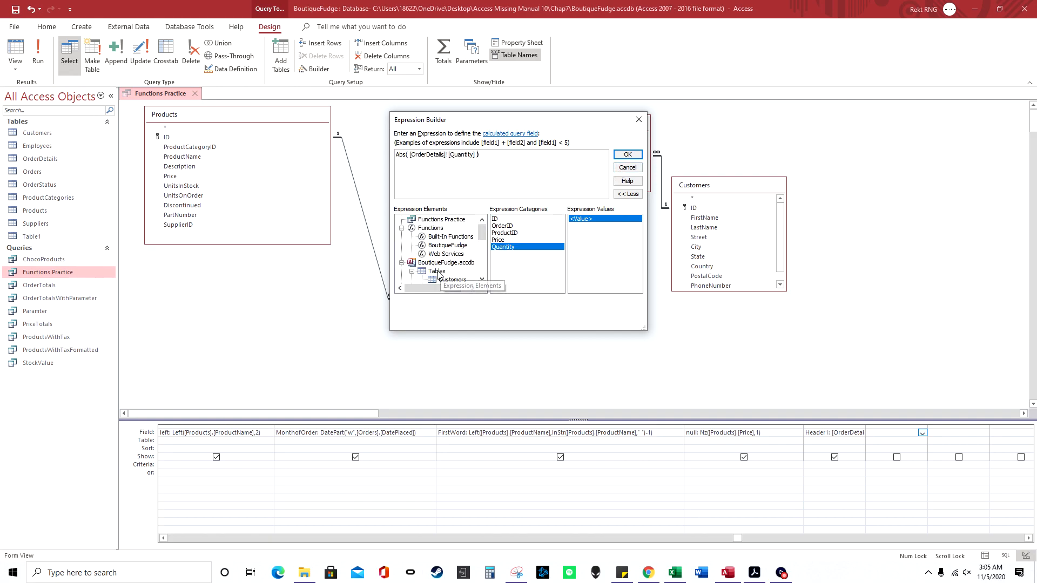
pyautogui.click(439, 238)
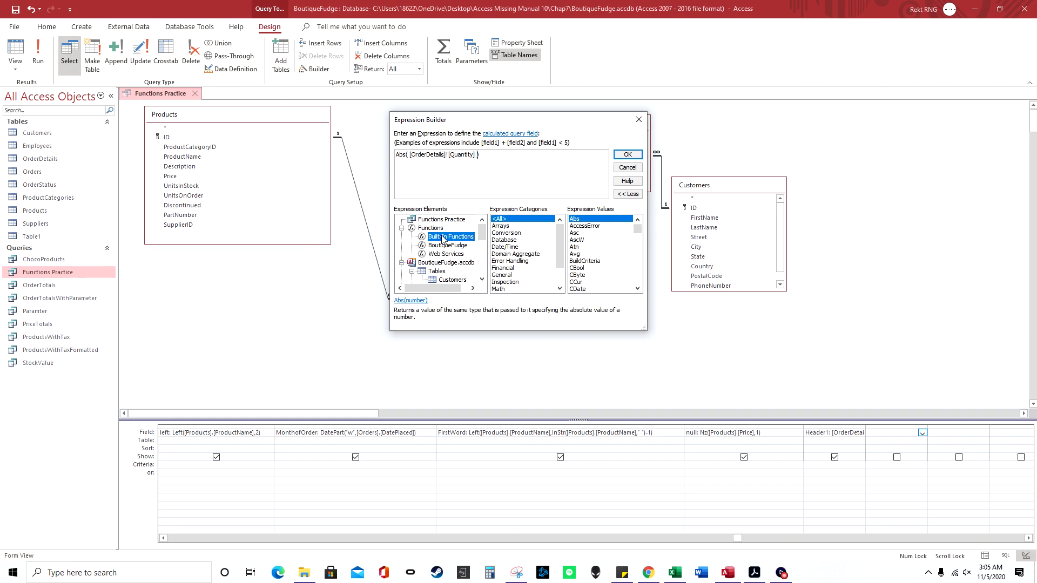
pyautogui.click(505, 247)
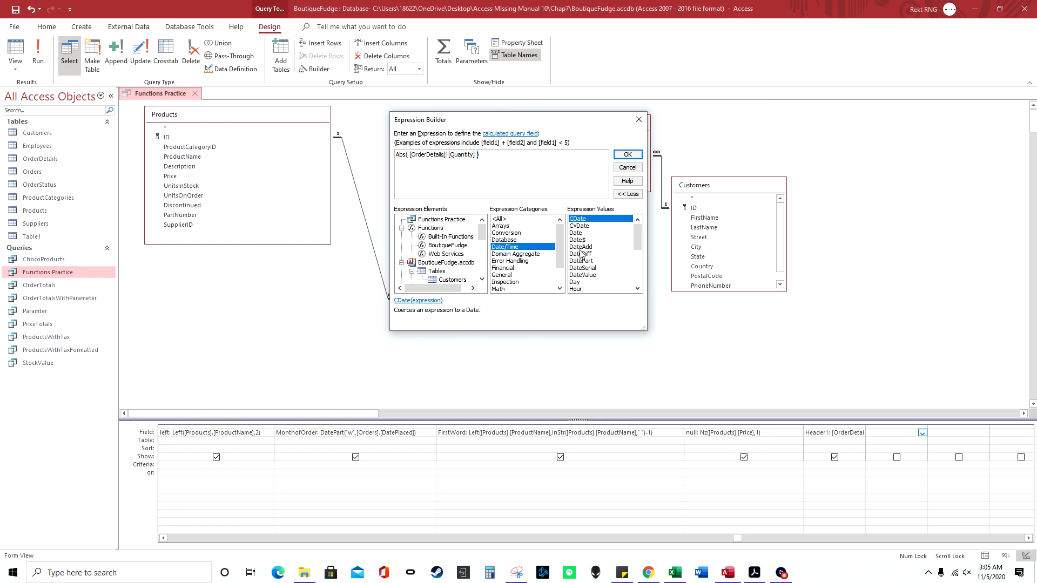
pyautogui.click(503, 233)
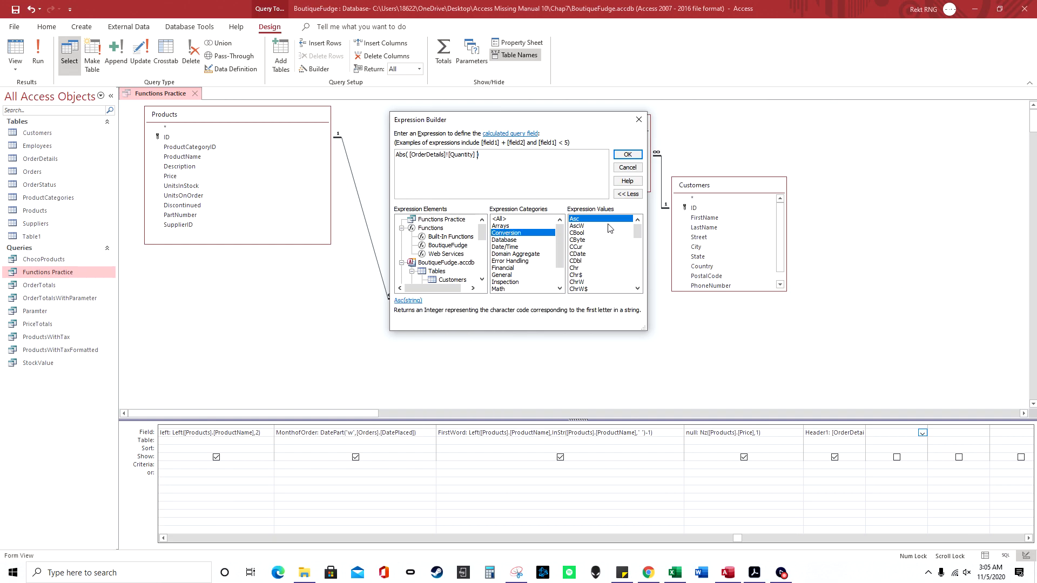
pyautogui.scroll(-5, 605, 254)
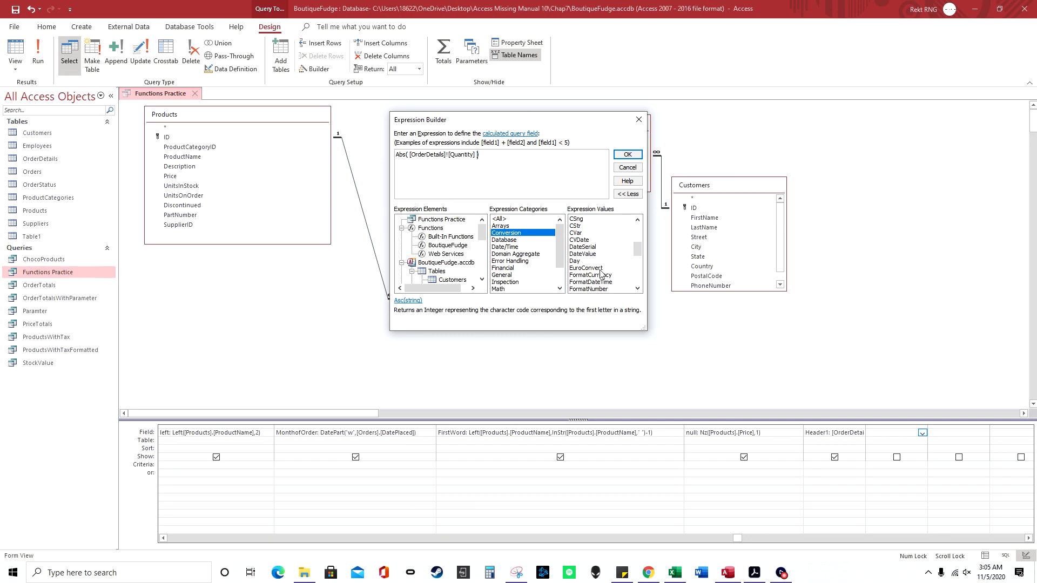
pyautogui.scroll(-2, 529, 265)
pyautogui.scroll(2, 530, 265)
pyautogui.scroll(-2, 529, 264)
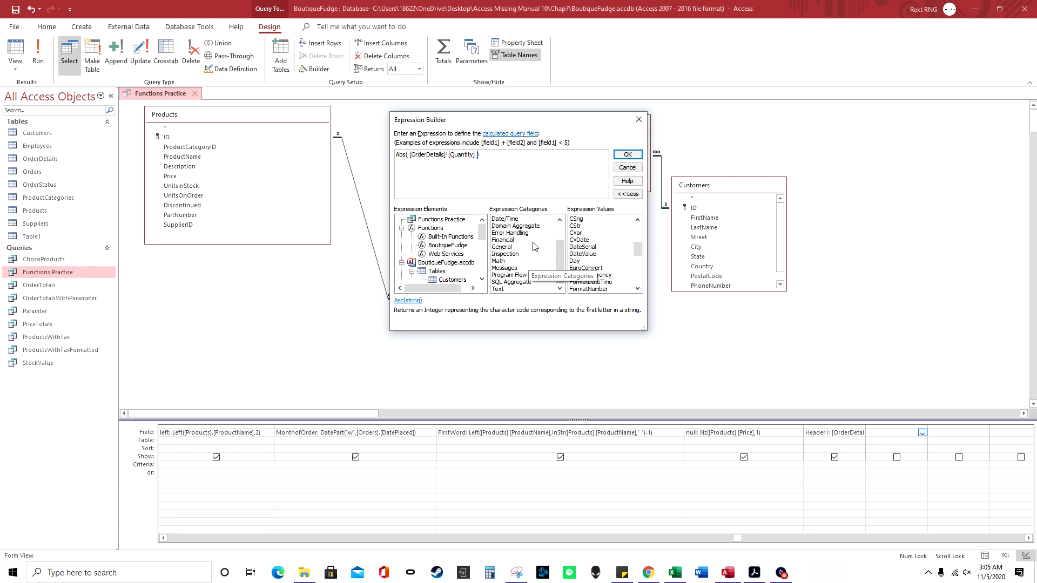
pyautogui.click(527, 247)
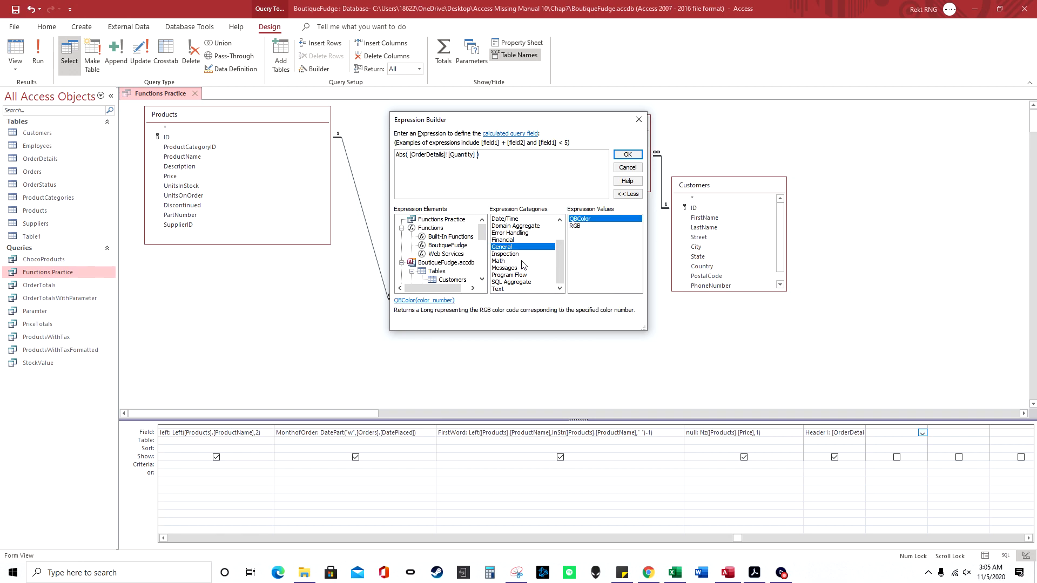
pyautogui.click(521, 262)
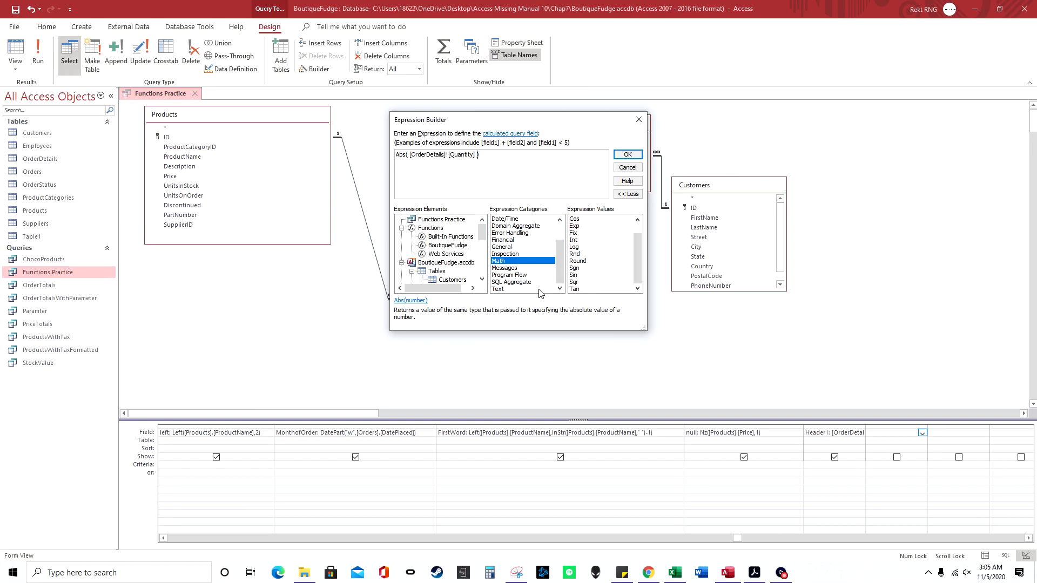
pyautogui.click(529, 269)
pyautogui.click(529, 274)
pyautogui.click(591, 226)
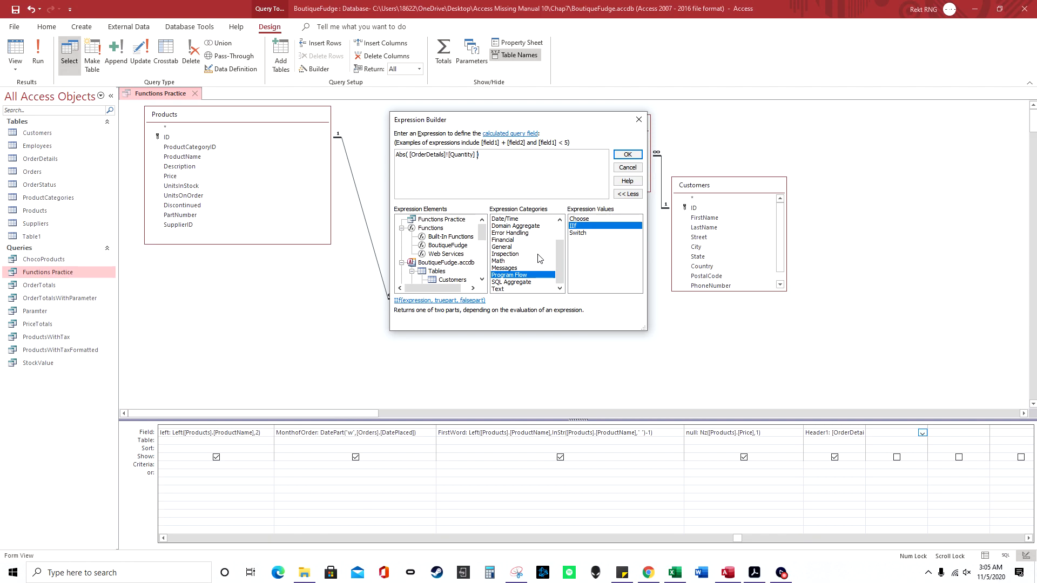
# Step: Review the built-in function categories again, going one by one from Conversion through SQL Aggregate
pyautogui.scroll(3, 538, 259)
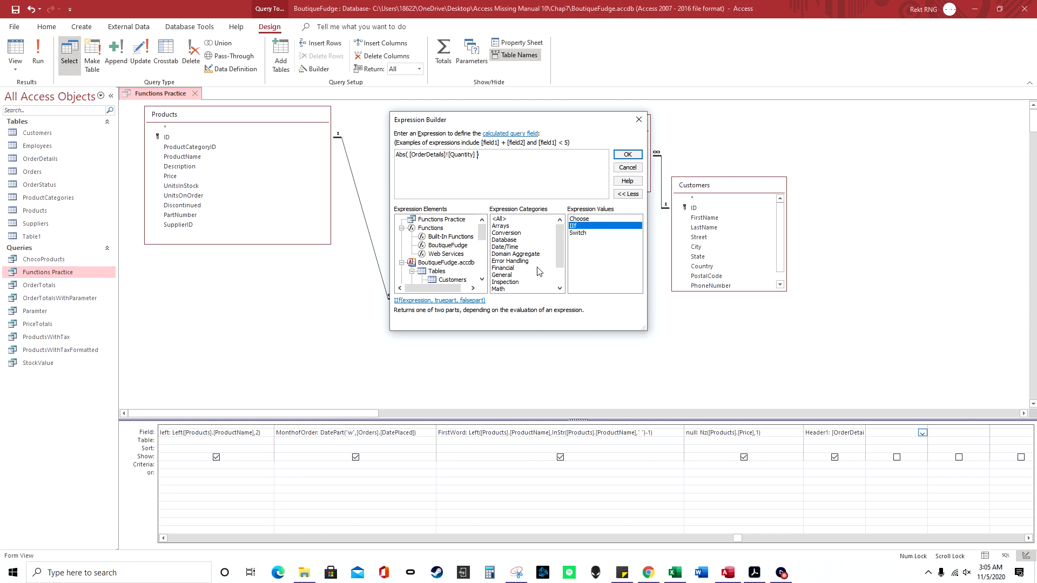
pyautogui.scroll(-2, 537, 271)
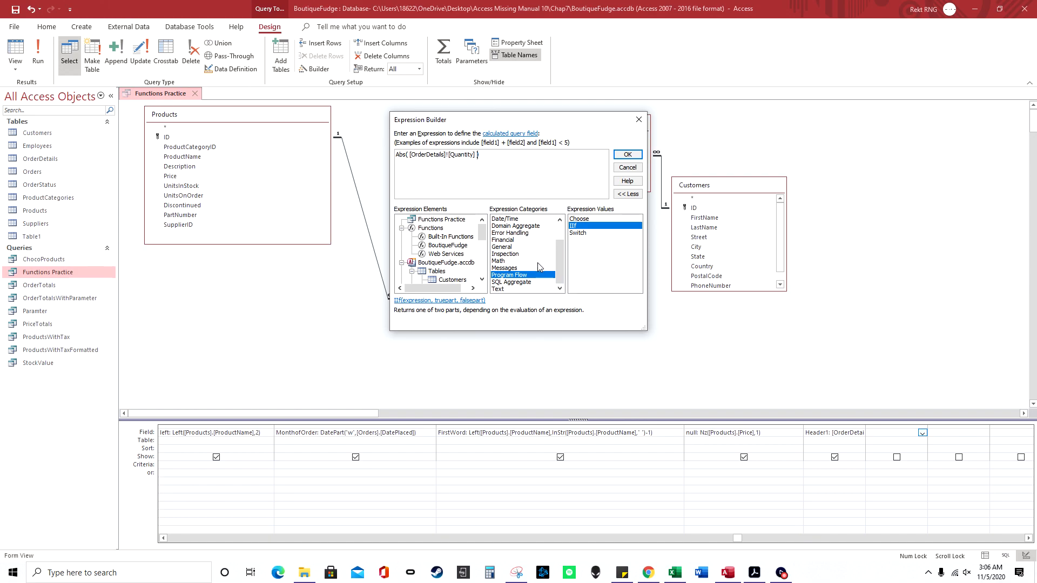
pyautogui.scroll(2, 537, 269)
pyautogui.scroll(-2, 537, 266)
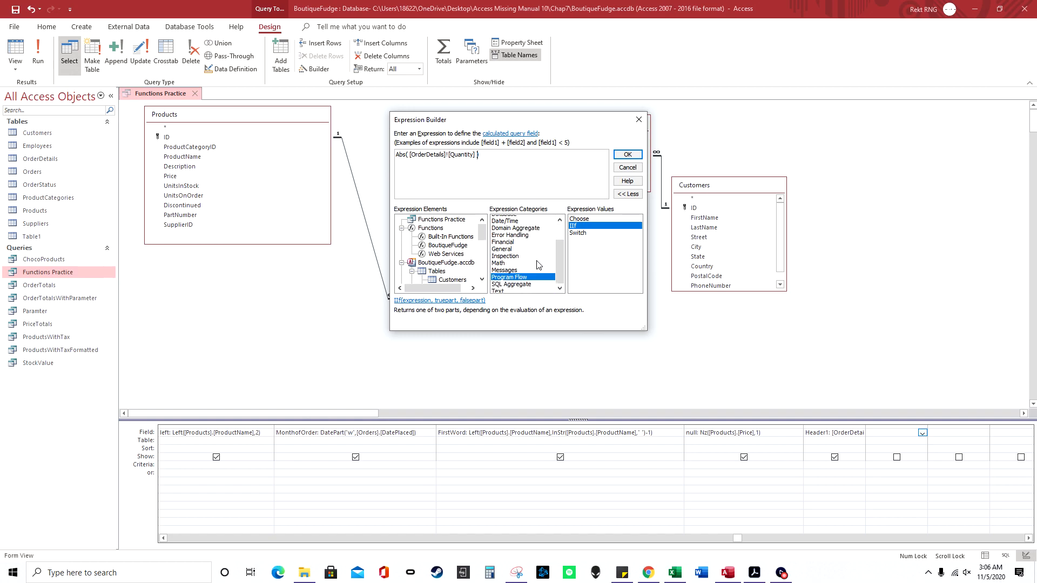
pyautogui.click(526, 240)
pyautogui.click(523, 248)
pyautogui.scroll(2, 523, 246)
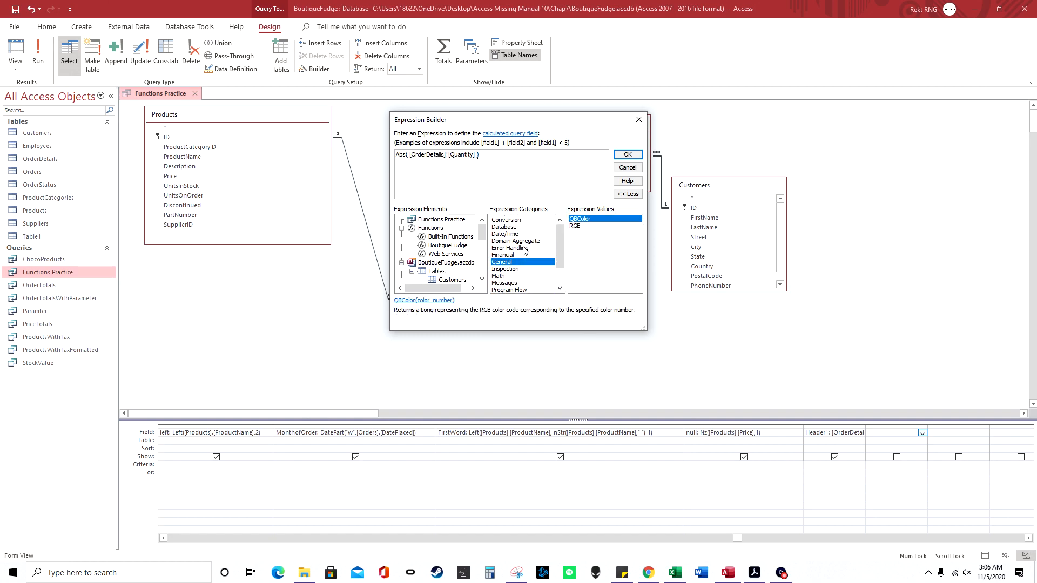
pyautogui.click(521, 226)
pyautogui.click(522, 232)
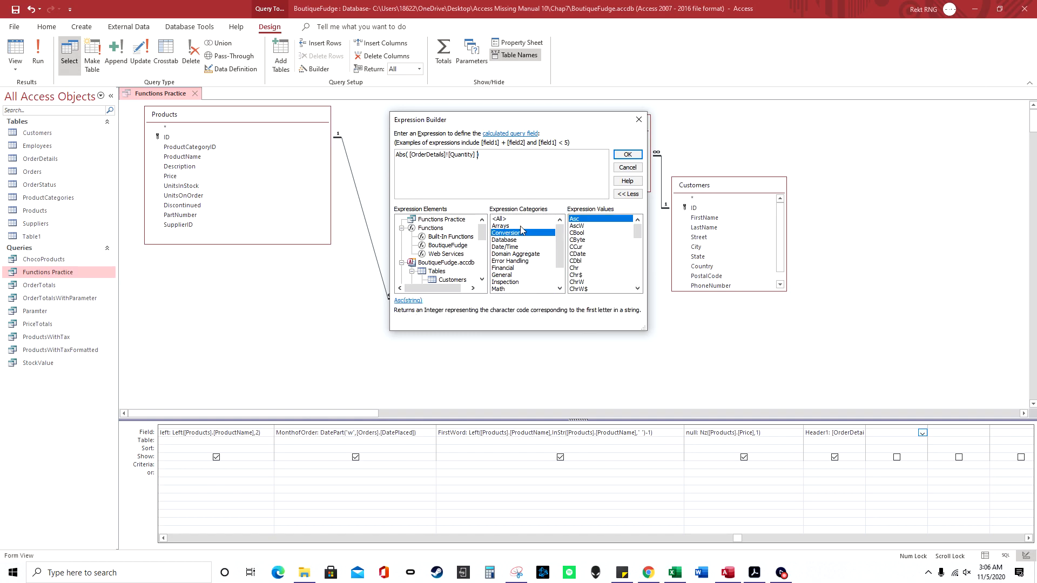
pyautogui.press('Down')
pyautogui.press('Down')
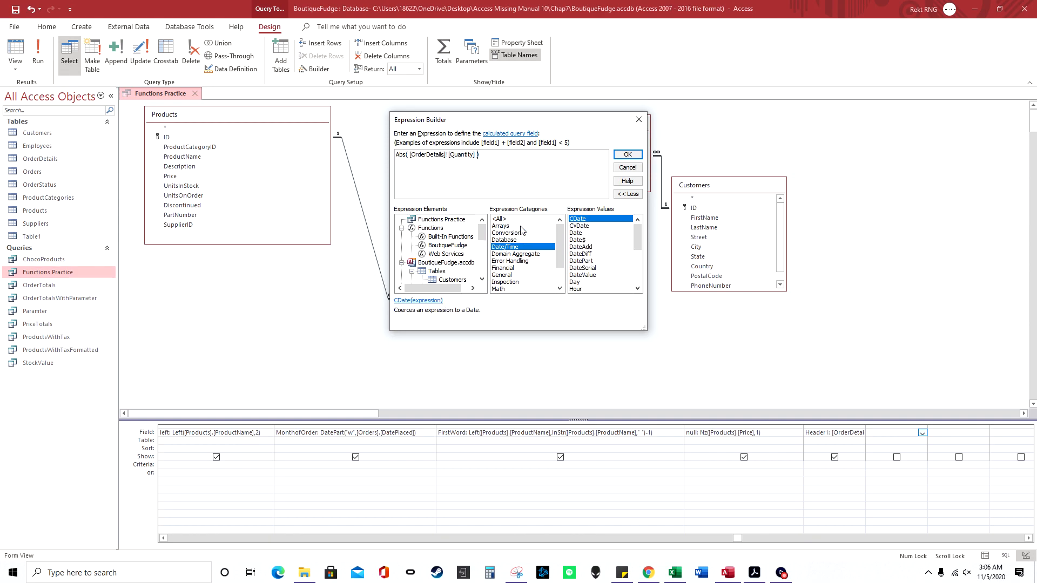
pyautogui.press('Down')
pyautogui.press('Down')
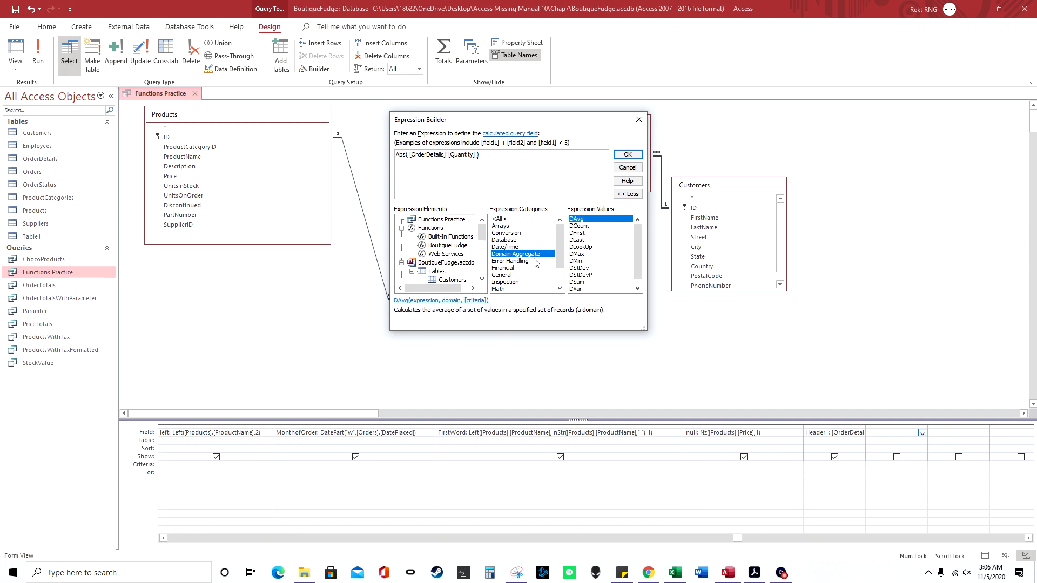
pyautogui.press('Down')
pyautogui.press('Down')
pyautogui.press('Down')
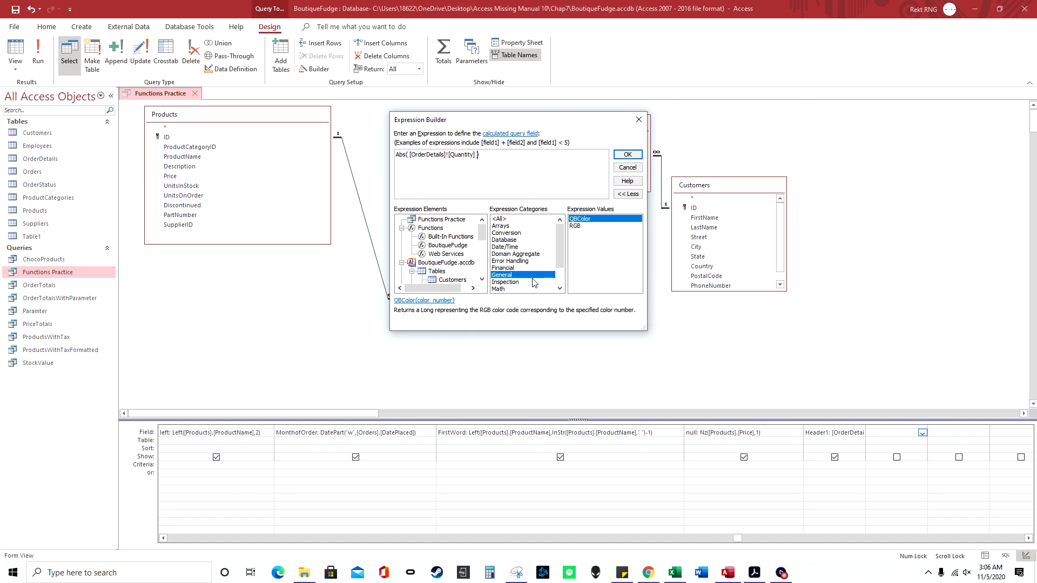
pyautogui.press('Down')
pyautogui.press('Down')
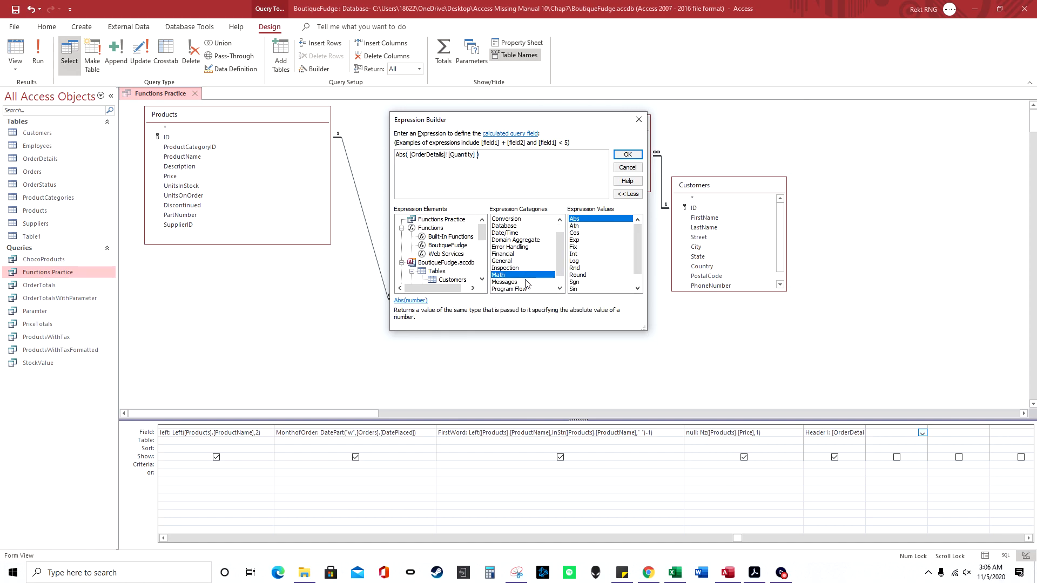
pyautogui.press('Down')
pyautogui.press('Down')
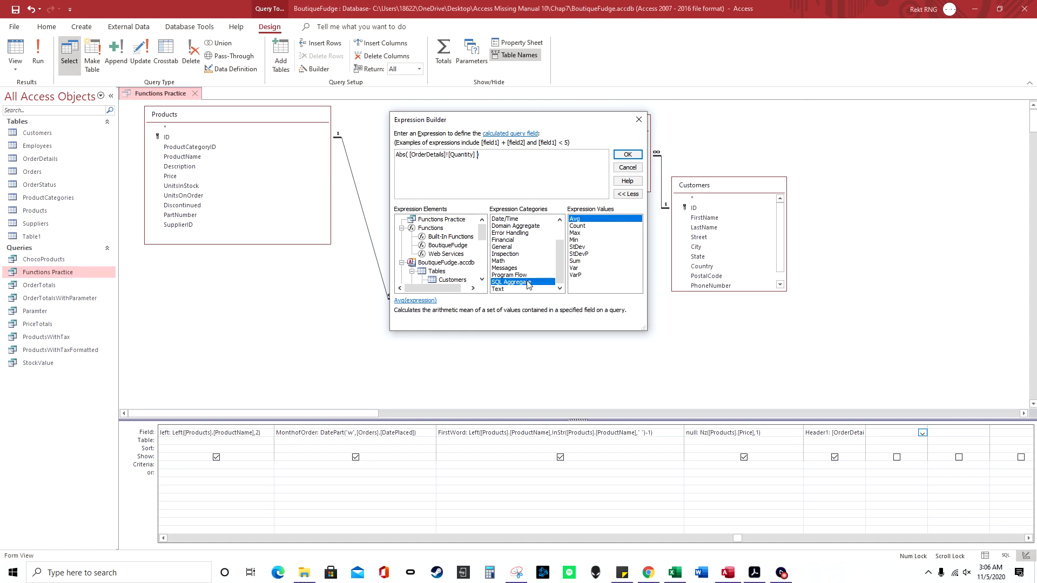
# Step: Replace the Abs expression with the Format function from the Text category of the built-in functions
pyautogui.click(524, 289)
pyautogui.scroll(-3, 594, 254)
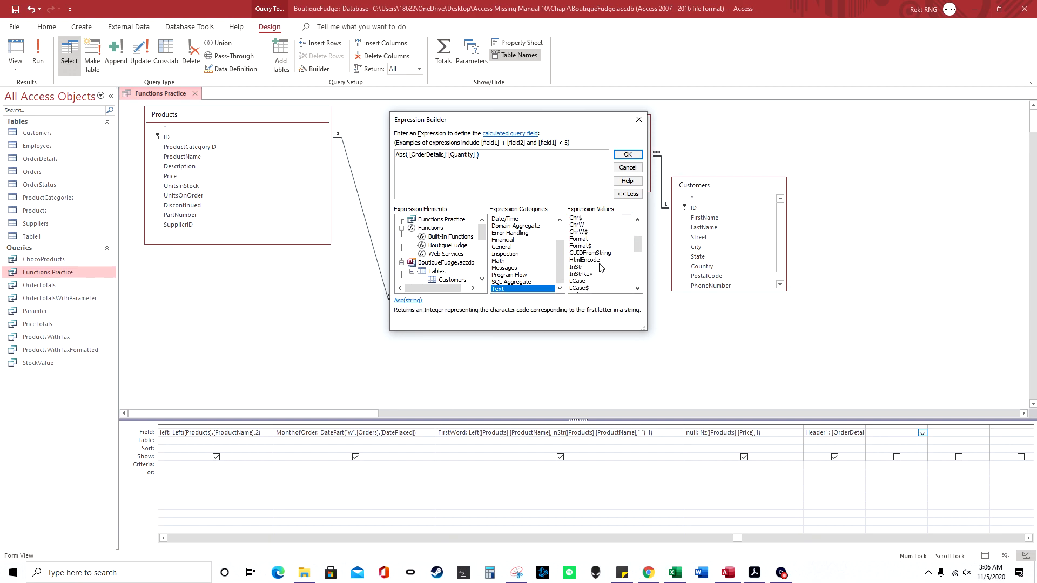
pyautogui.scroll(1, 594, 254)
pyautogui.doubleClick(597, 240)
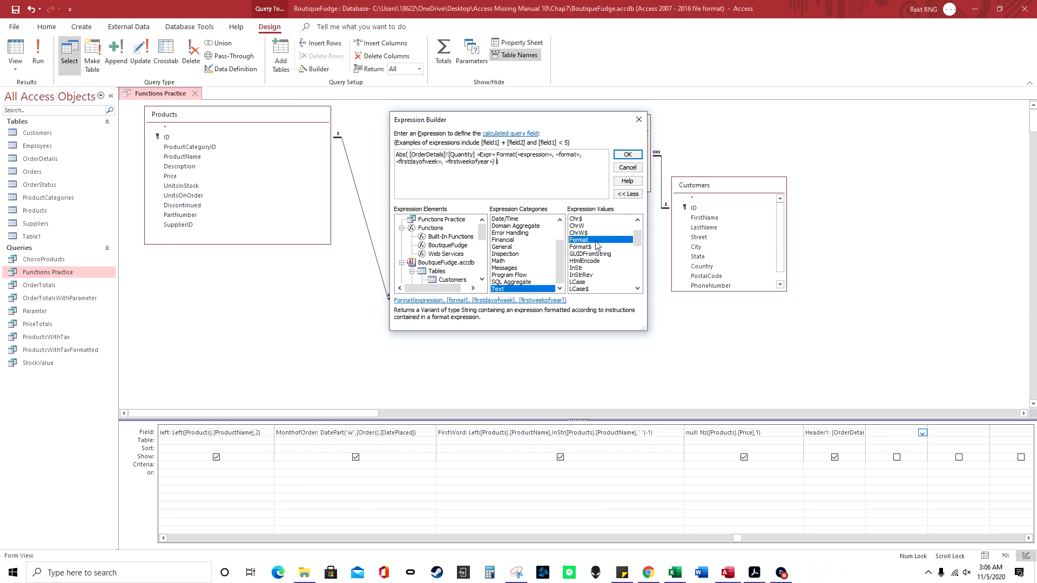
pyautogui.hotkey('ctrl', 'a')
pyautogui.press('Delete')
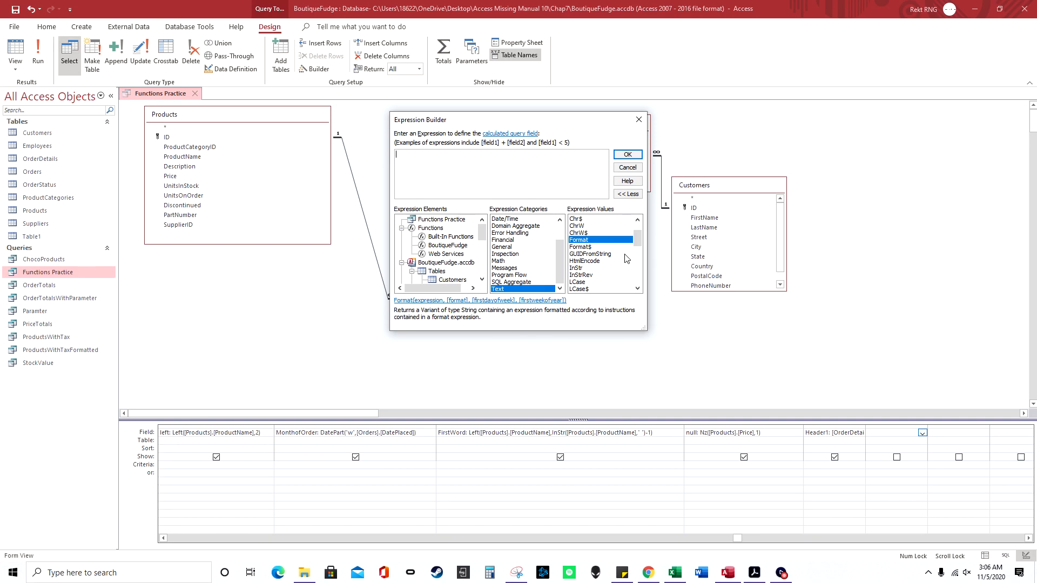
pyautogui.doubleClick(597, 241)
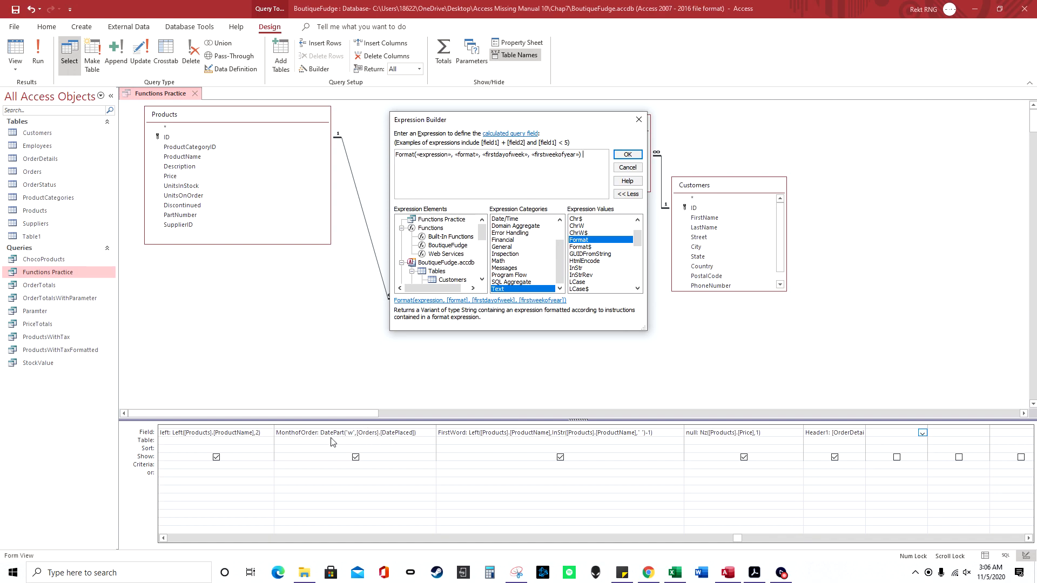
# Step: Add the DatePart function from the Date/Time category and clear the whole expression
pyautogui.scroll(1, 520, 251)
pyautogui.scroll(1, 519, 249)
pyautogui.click(519, 253)
pyautogui.click(520, 248)
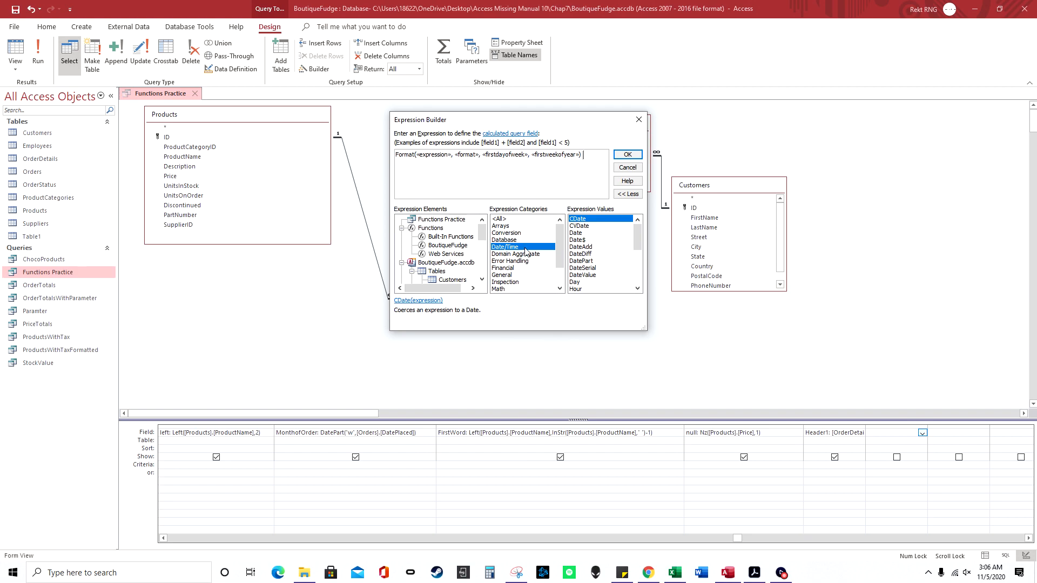
pyautogui.doubleClick(581, 261)
pyautogui.hotkey('ctrl', 'a')
pyautogui.press('Delete')
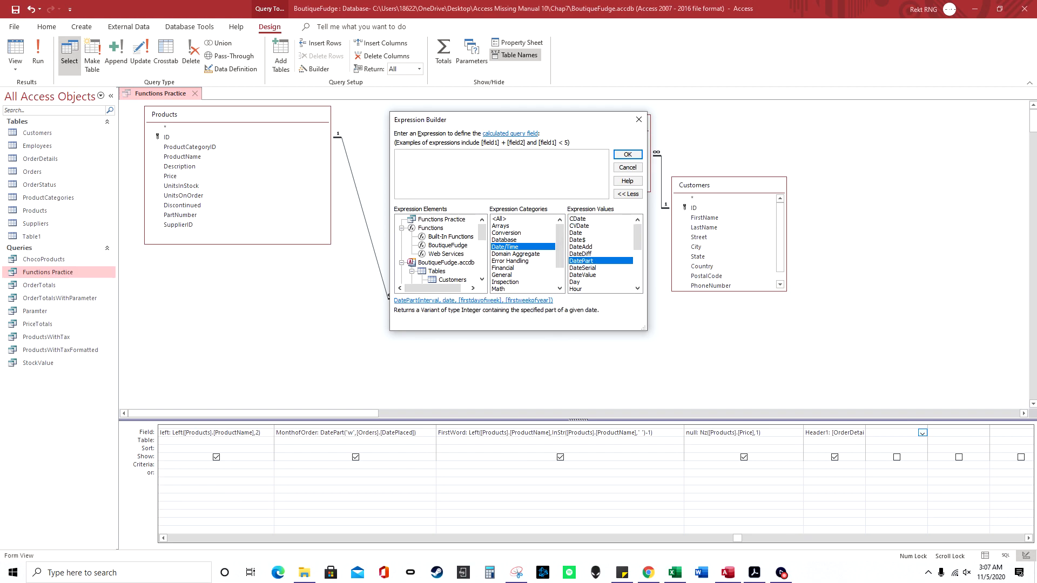
# Step: Insert the Now and Date functions from the Date/Time category and close the Expression Builder without applying the expression
pyautogui.scroll(-1, 609, 281)
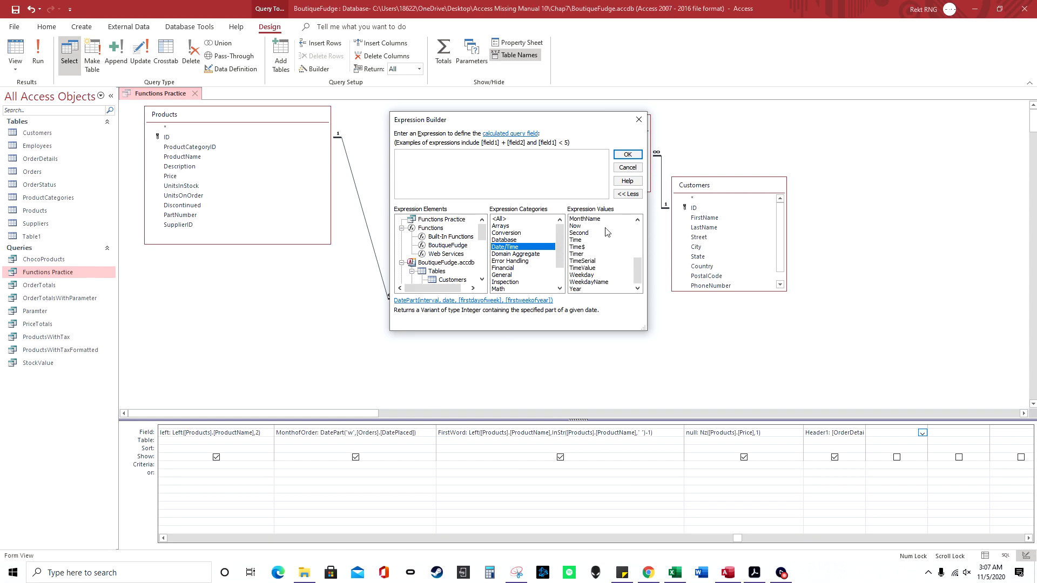
pyautogui.scroll(1, 594, 254)
pyautogui.doubleClick(575, 254)
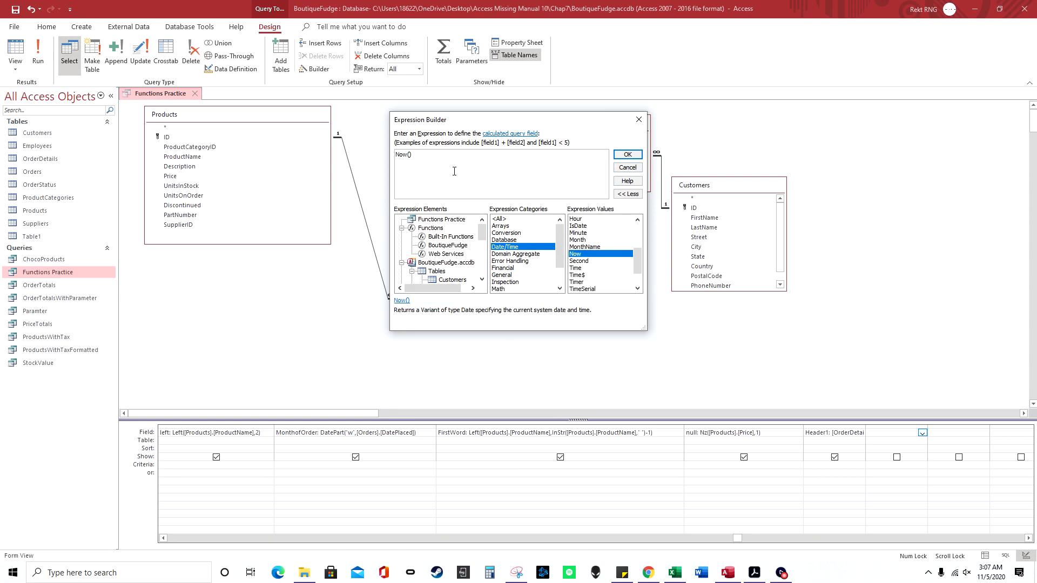
pyautogui.scroll(4, 586, 265)
pyautogui.click(588, 281)
pyautogui.doubleClick(584, 234)
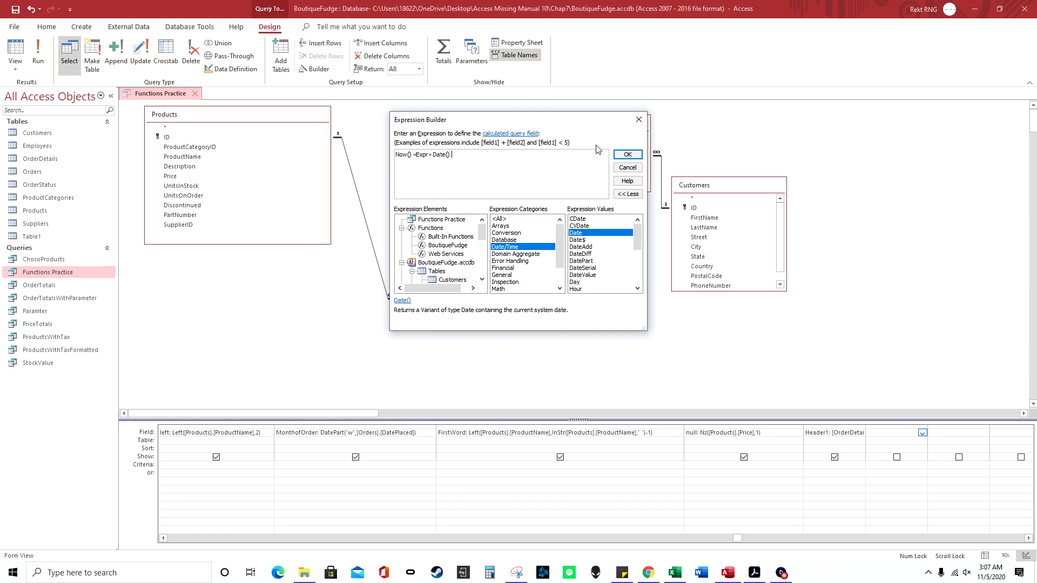
pyautogui.click(639, 119)
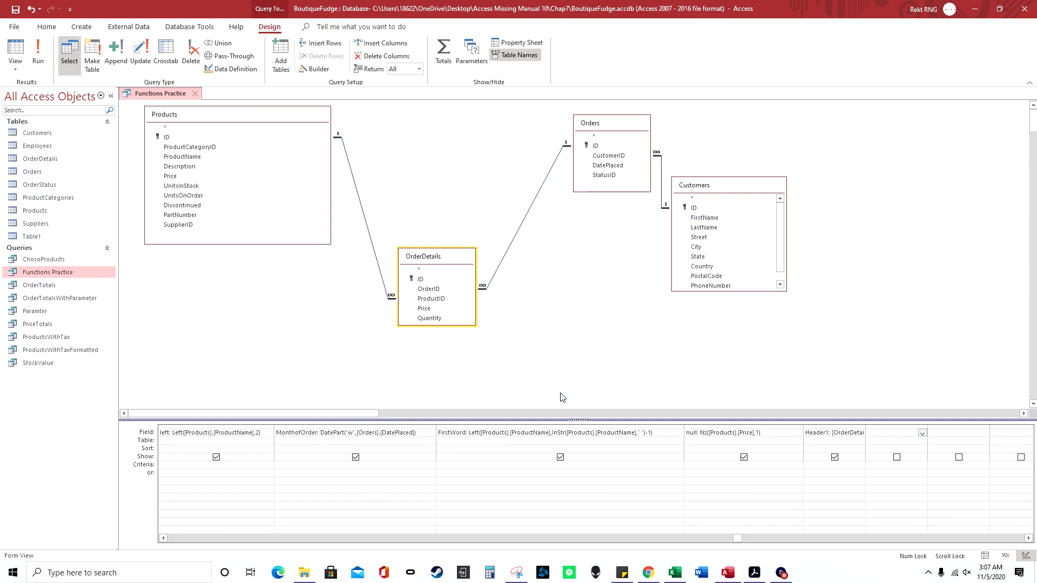
pyautogui.click(289, 466)
pyautogui.write('(')
pyautogui.press('BackSpace')
pyautogui.press('BackSpace')
pyautogui.press('BackSpace')
pyautogui.press('BackSpace')
pyautogui.press('BackSpace')
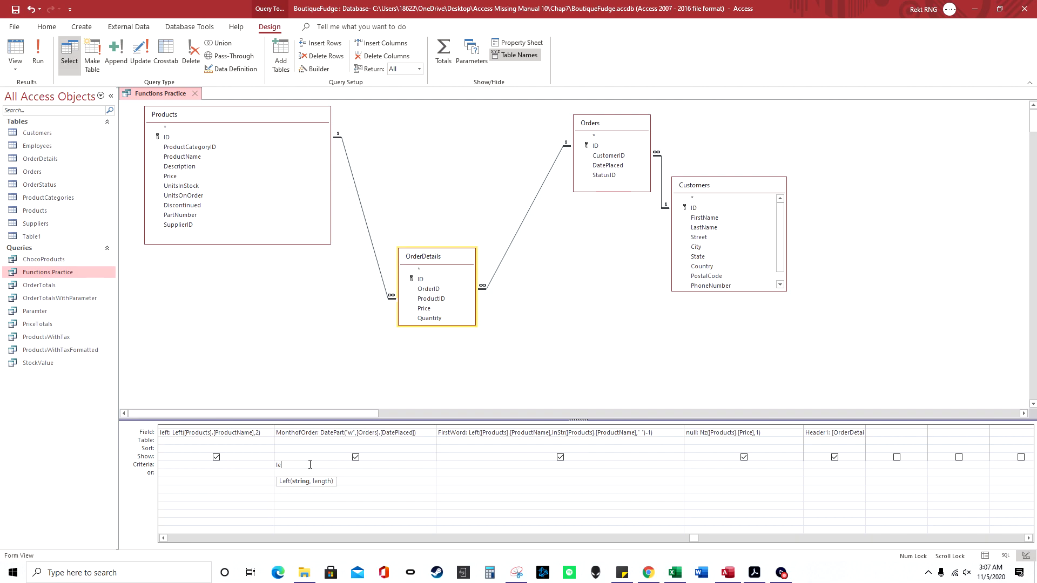
pyautogui.hotkey('ctrl', 'z')
# Step: Start a criterion in the ProductName column using the Left function on [Products].[ProductName]
pyautogui.press('Left')
pyautogui.press('Left')
pyautogui.press('Left')
pyautogui.press('Left')
pyautogui.press('Left')
pyautogui.press('Left')
pyautogui.press('Left')
pyautogui.press('Left')
pyautogui.press('Left')
pyautogui.press('Left')
pyautogui.press('Left')
pyautogui.press('Left')
pyautogui.press('Left')
pyautogui.press('Left')
pyautogui.press('Left')
pyautogui.press('Left')
pyautogui.press('Left')
pyautogui.press('Left')
pyautogui.press('Left')
pyautogui.press('Left')
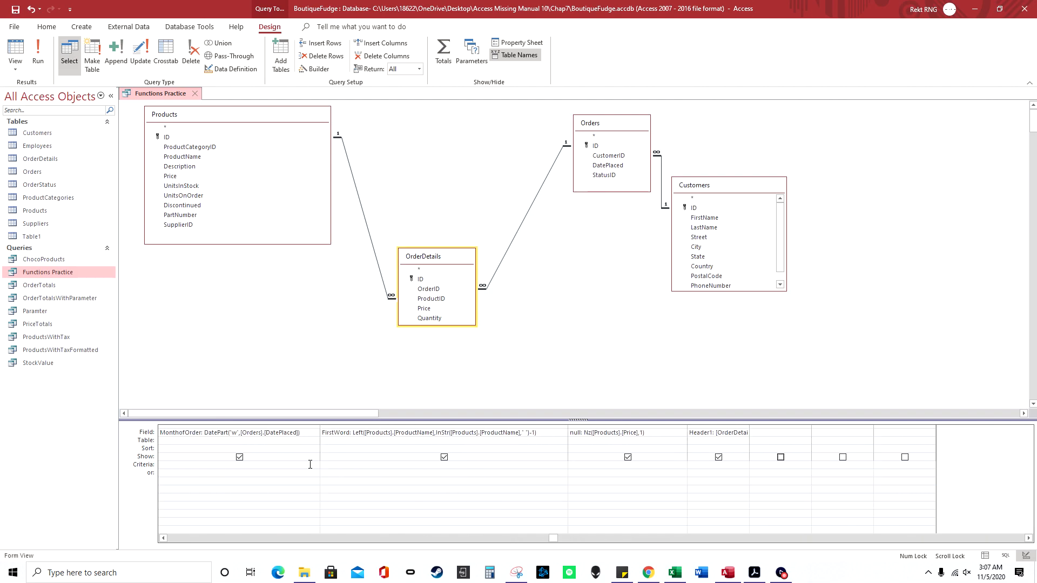
pyautogui.press('Left')
pyautogui.press('Left')
pyautogui.press('Left')
pyautogui.press('Left')
pyautogui.press('Left')
pyautogui.press('Left')
pyautogui.press('Left')
pyautogui.press('Left')
pyautogui.press('Left')
pyautogui.press('Left')
pyautogui.press('Left')
pyautogui.press('Left')
pyautogui.press('Left')
pyautogui.press('Left')
pyautogui.press('Left')
pyautogui.press('Left')
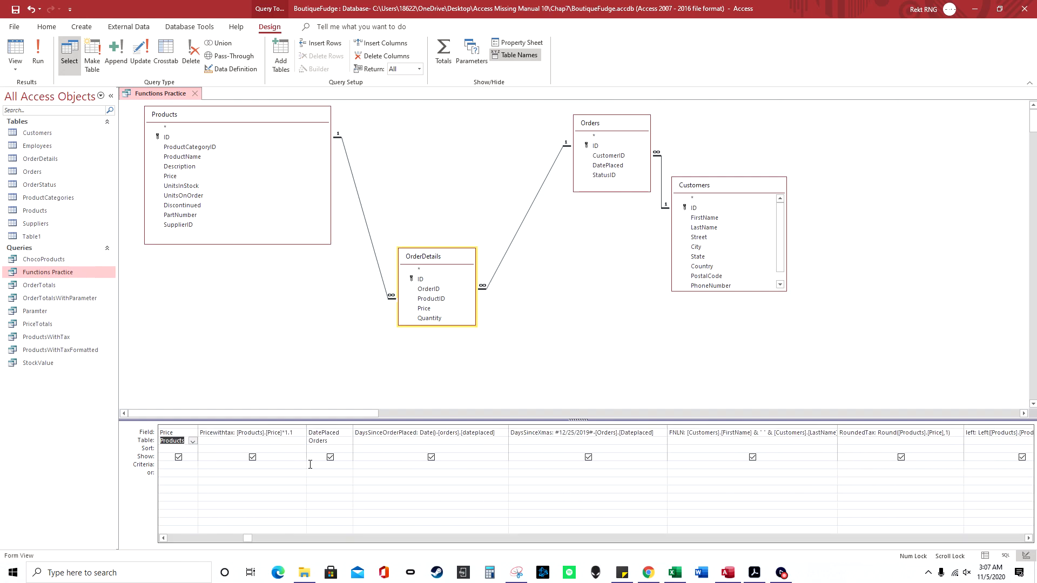
pyautogui.click(183, 466)
pyautogui.write('left')
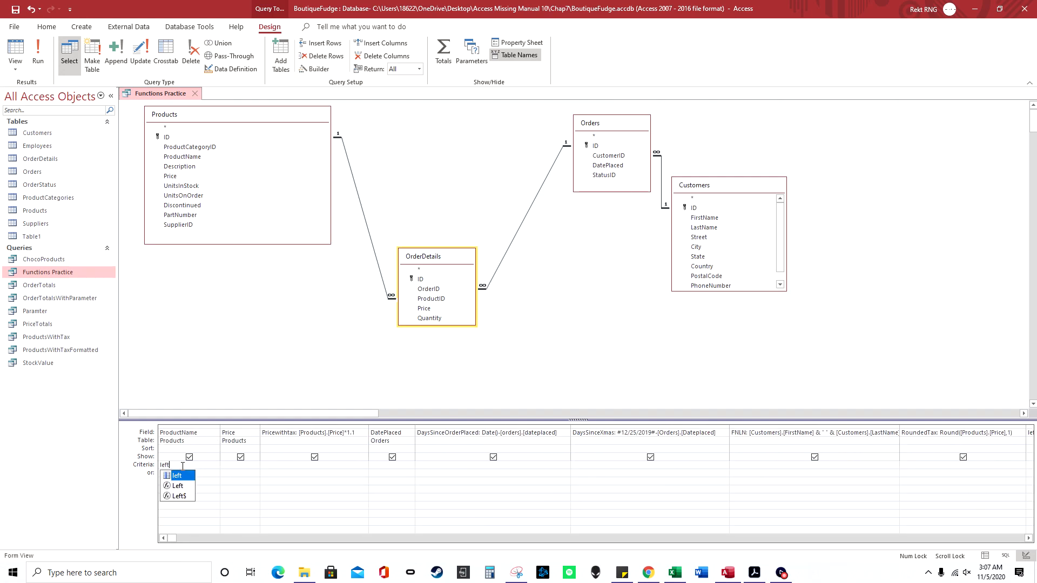
pyautogui.write('([ProductN')
pyautogui.press('Tab')
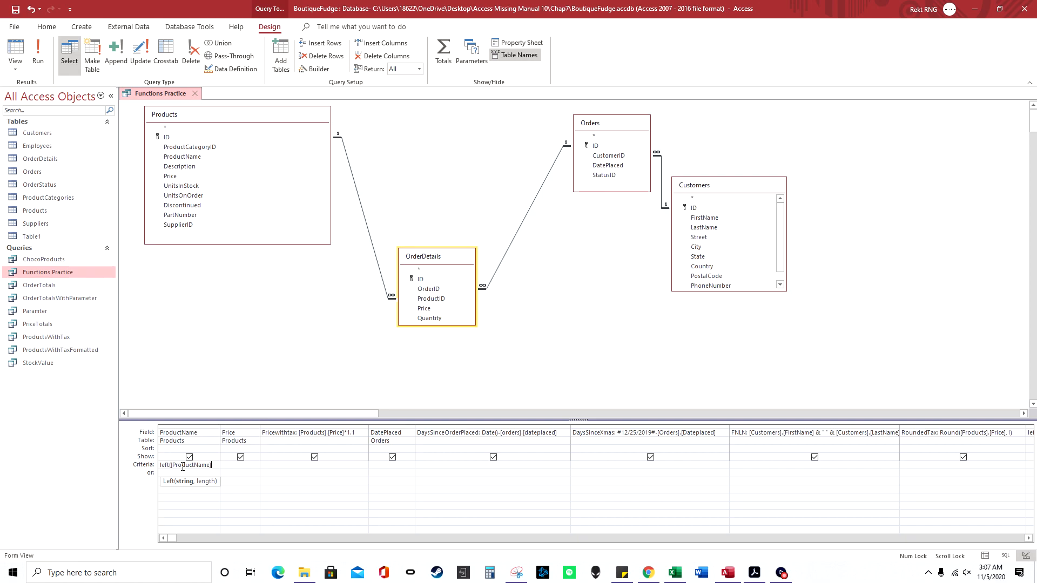
pyautogui.click(172, 464)
pyautogui.write('[Products]')
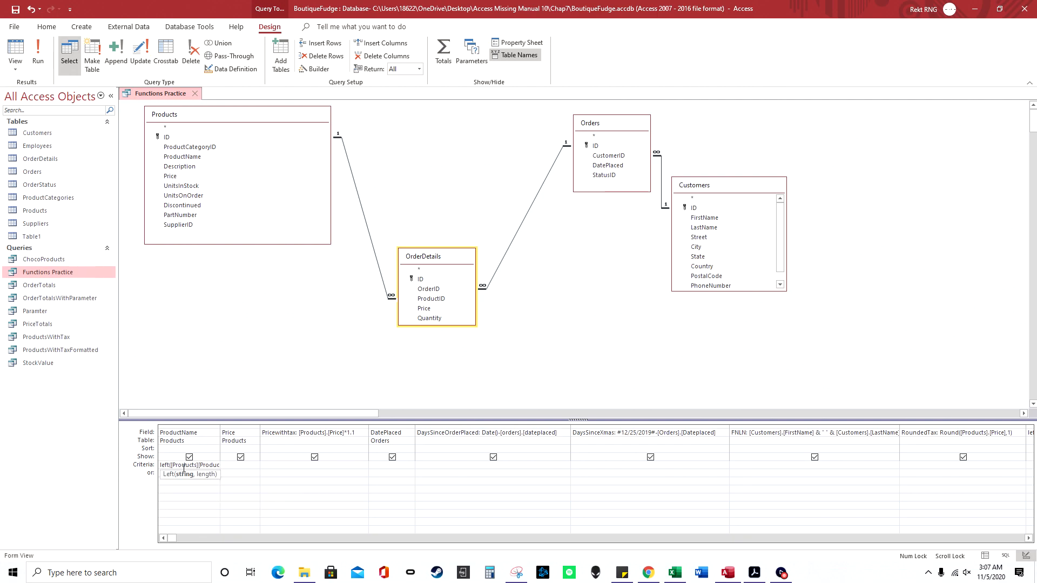
pyautogui.write('.[ProductName]')
pyautogui.press('Return')
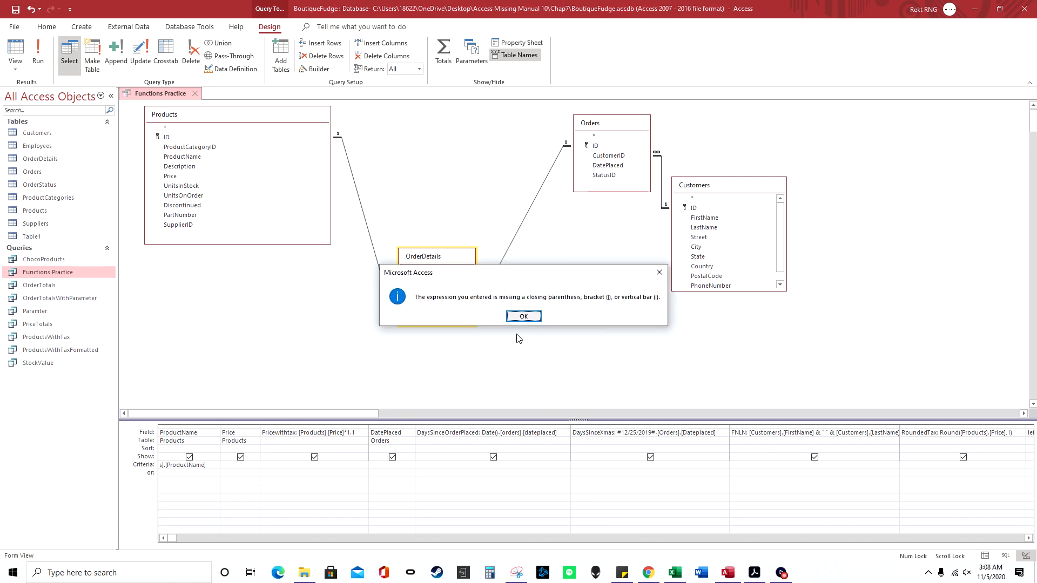
# Step: Complete the criterion as Left([Products].[ProductName],2)="Ch" and run the query
pyautogui.press('Return')
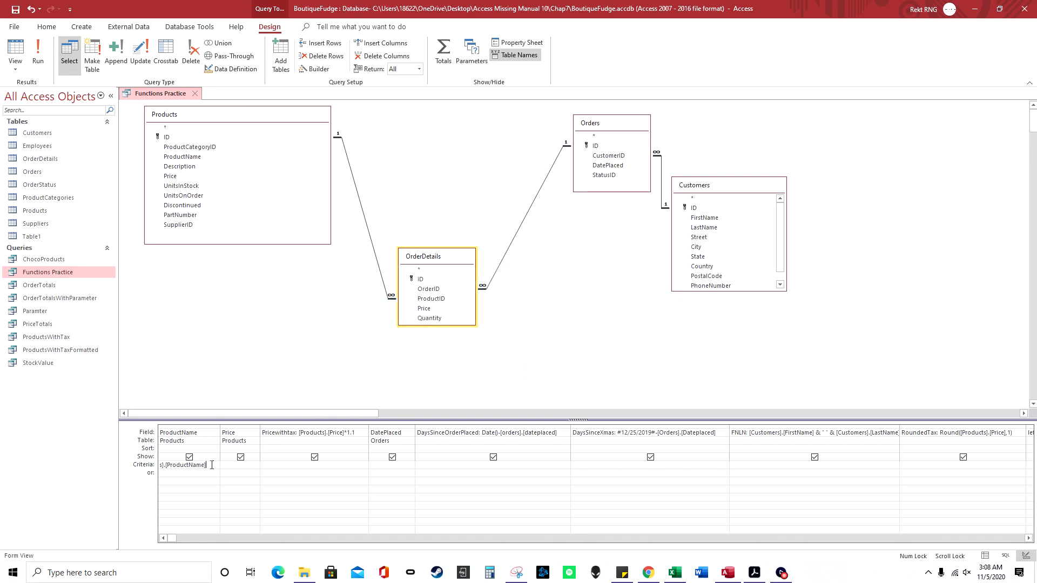
pyautogui.write(',2)')
pyautogui.write('="Ch')
pyautogui.click(38, 54)
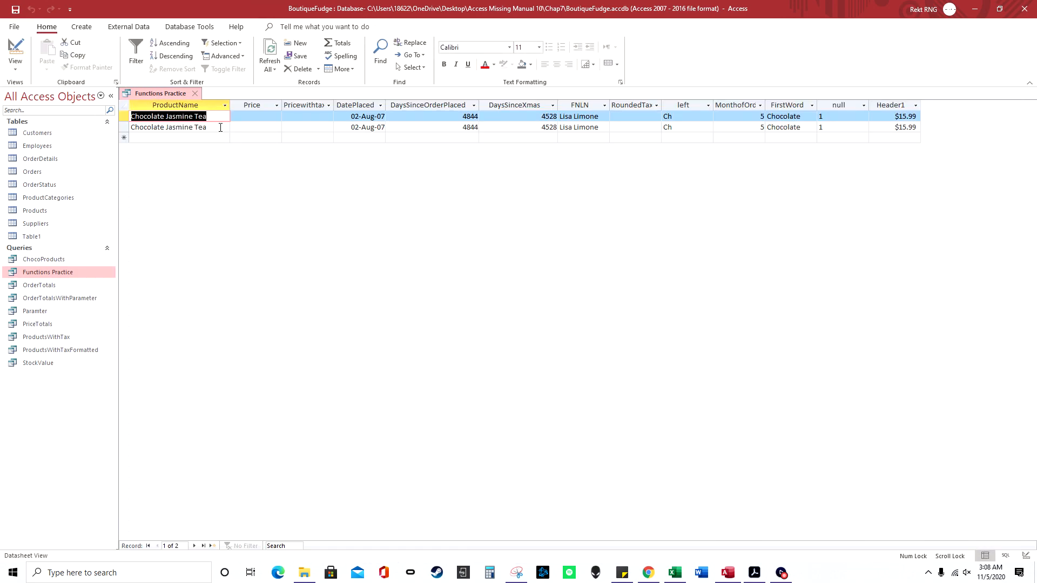
# Step: Return the Functions Practice query to Design View and close it
pyautogui.rightClick(164, 97)
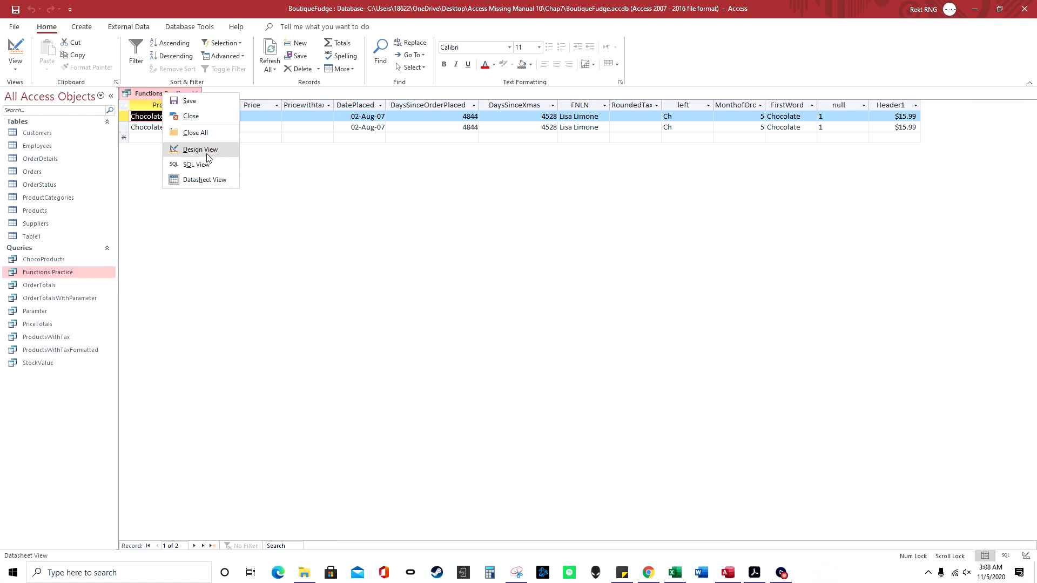
pyautogui.click(200, 150)
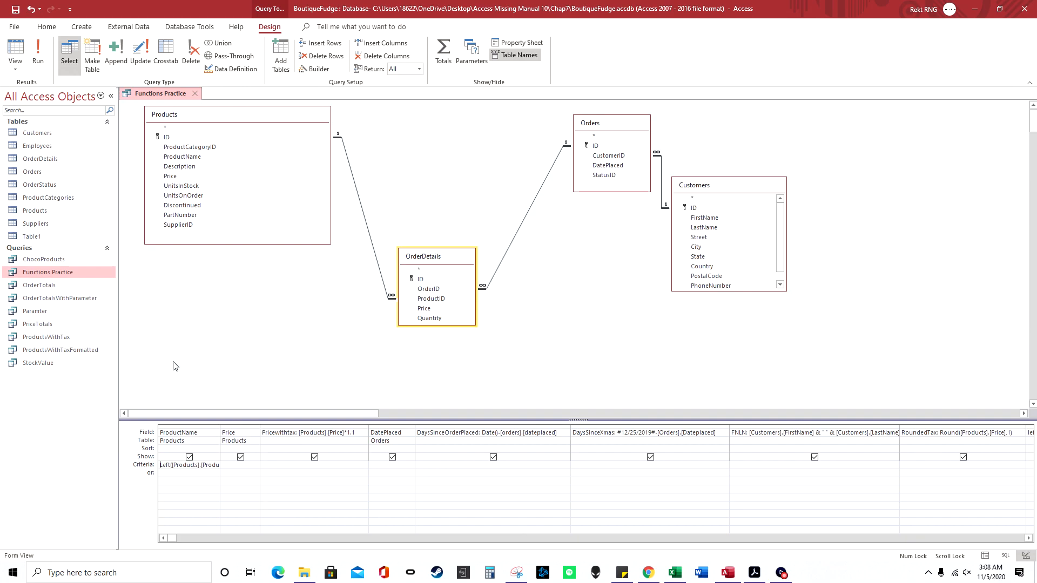
pyautogui.click(195, 94)
pyautogui.click(488, 313)
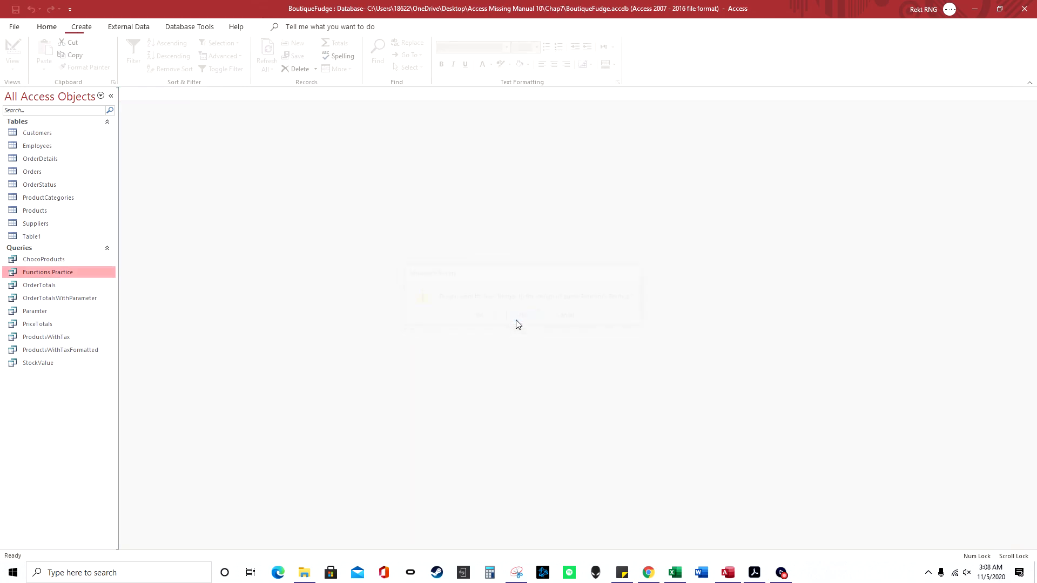
# Step: Open the Products table in Datasheet View
pyautogui.doubleClick(57, 210)
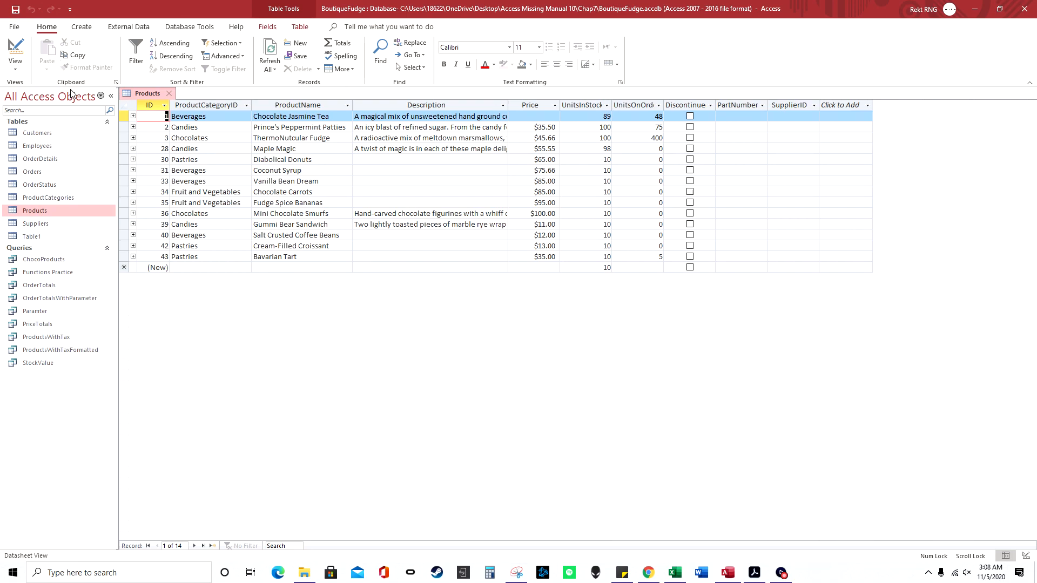
pyautogui.rightClick(145, 95)
pyautogui.click(189, 155)
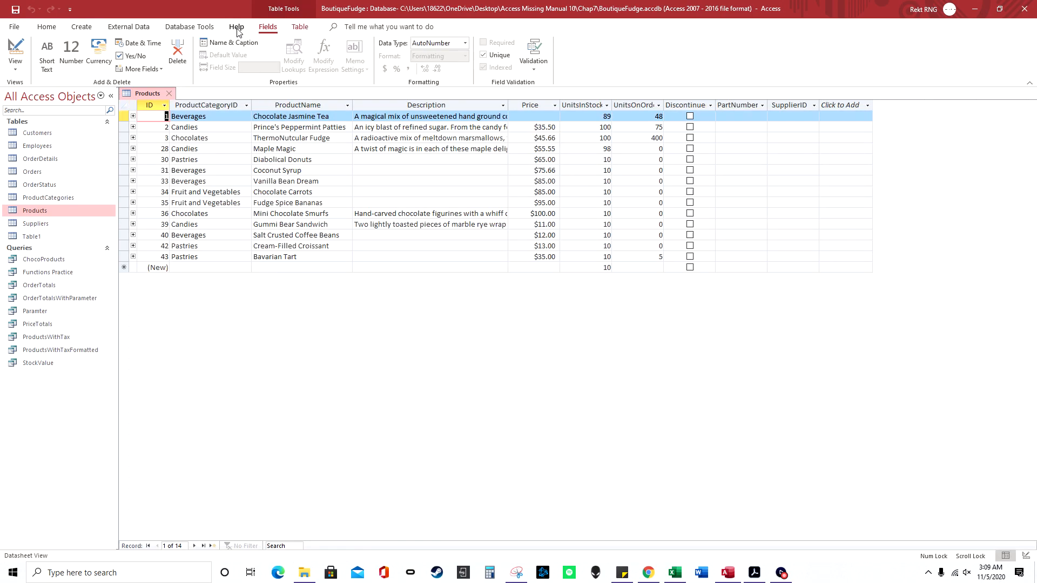
# Step: Create a new query in Design View with the Products table and enlarge its field list to show every field
pyautogui.click(83, 30)
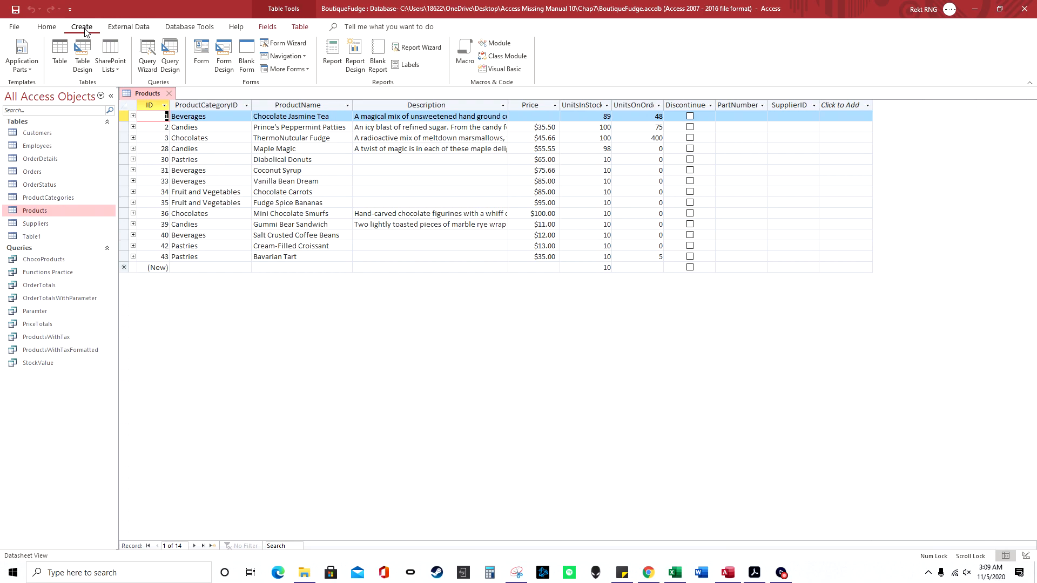
pyautogui.click(170, 56)
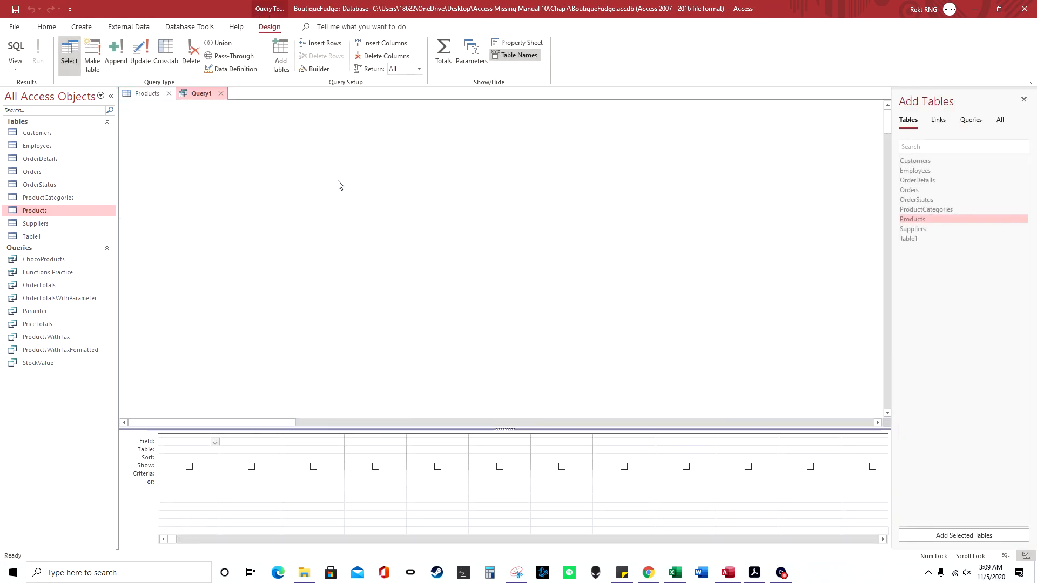
pyautogui.doubleClick(923, 219)
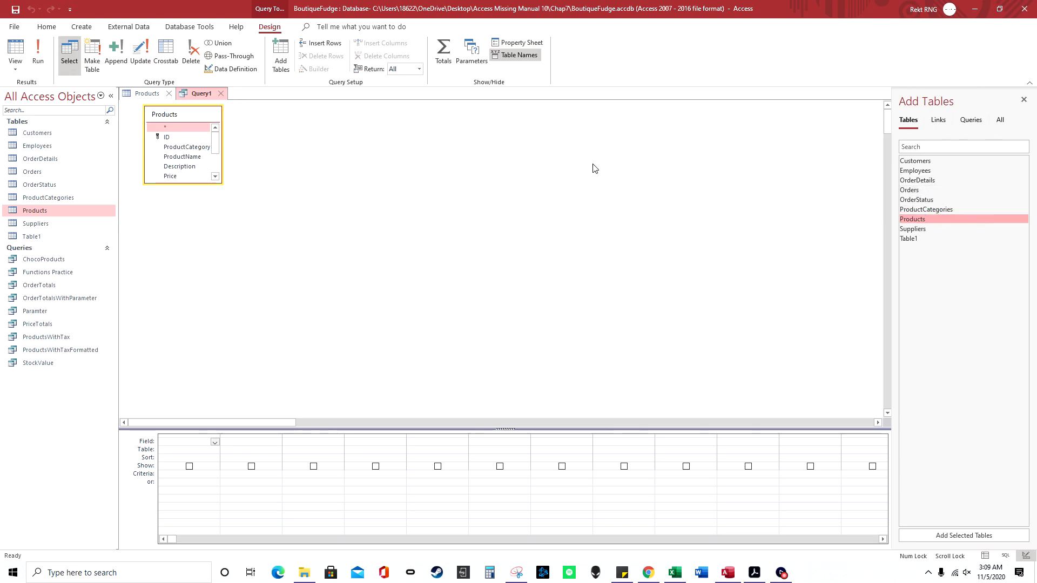
pyautogui.moveTo(222, 184); pyautogui.dragTo(339, 243)
# Step: Add the Price field to the query three times and turn on the Totals row
pyautogui.click(181, 176)
pyautogui.doubleClick(182, 177)
pyautogui.doubleClick(181, 176)
pyautogui.doubleClick(181, 176)
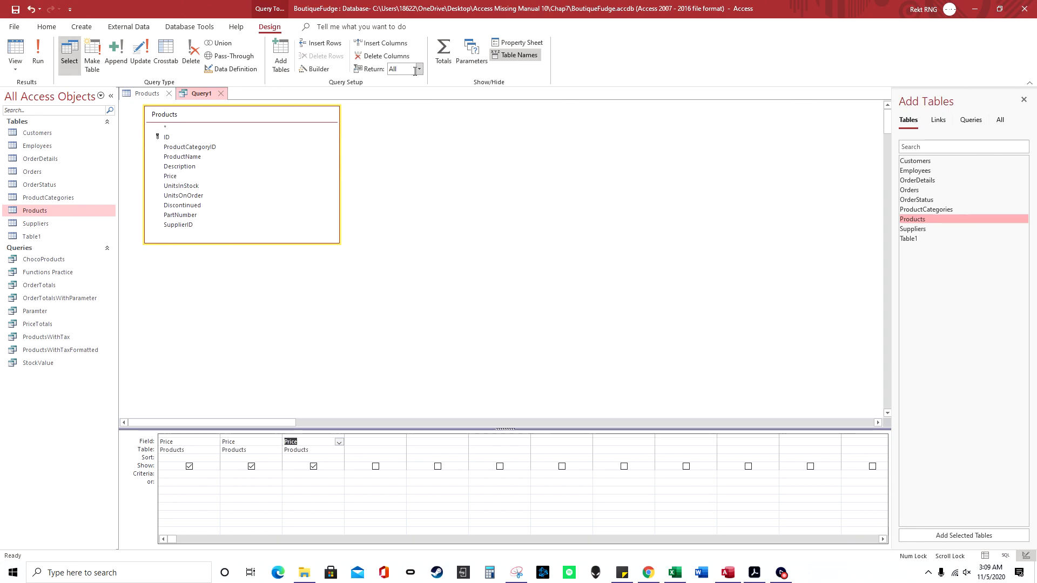
pyautogui.click(443, 56)
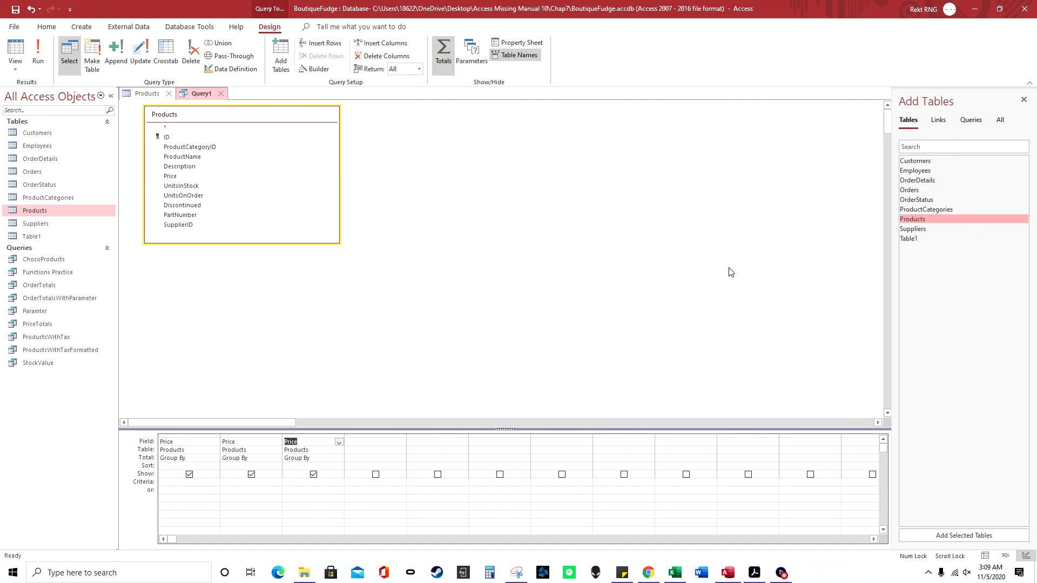
# Step: Set the totals of the three Price columns, in order, to Min, Max and Sum
pyautogui.click(333, 457)
pyautogui.click(339, 458)
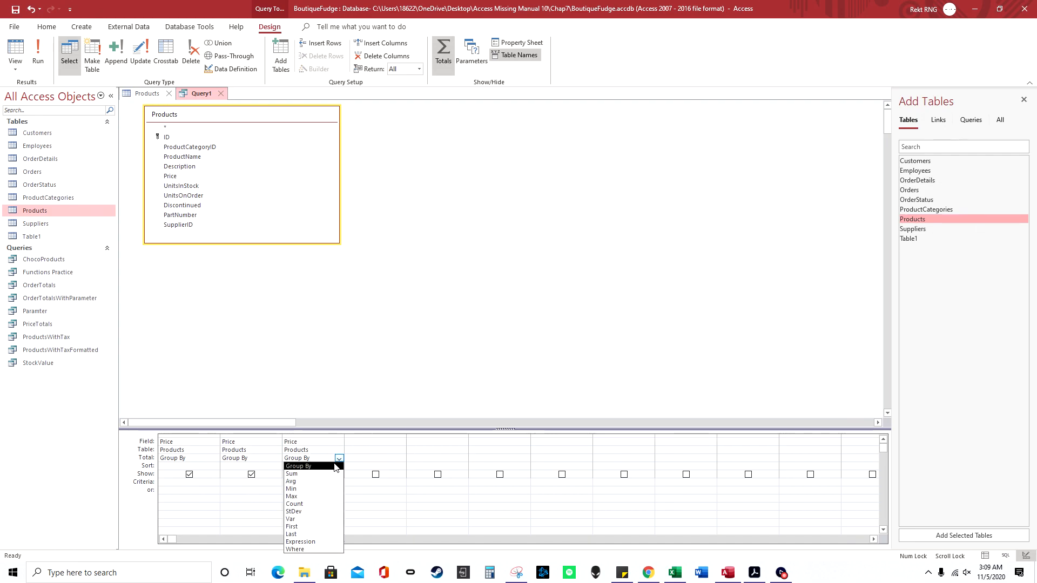
pyautogui.click(294, 470)
pyautogui.click(278, 466)
pyautogui.click(275, 458)
pyautogui.click(277, 458)
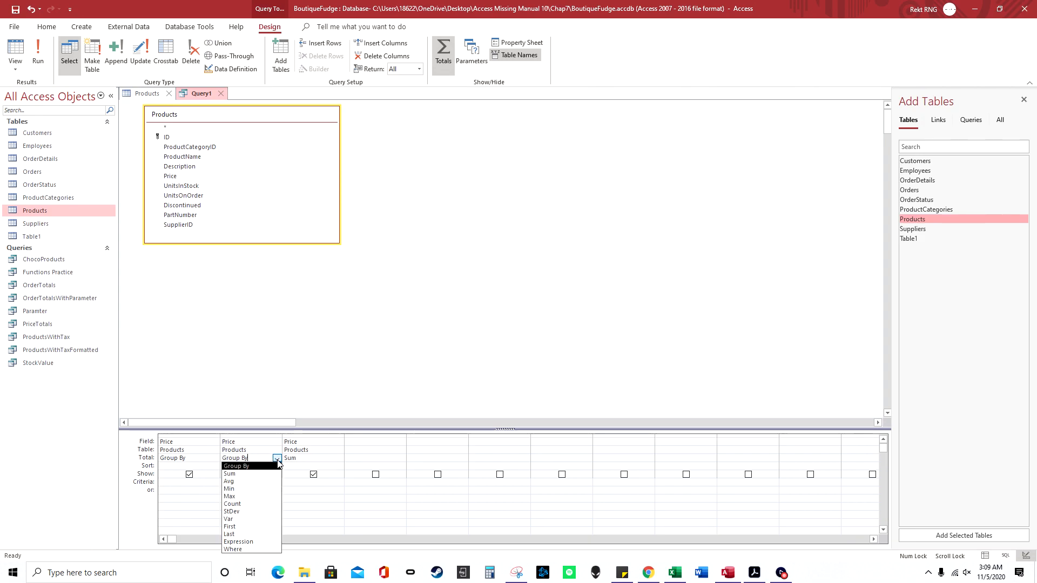
pyautogui.click(254, 496)
pyautogui.click(213, 460)
pyautogui.click(214, 460)
pyautogui.click(200, 487)
# Step: Look over the prices in the Products table and view the totals query's results in Datasheet View
pyautogui.click(145, 95)
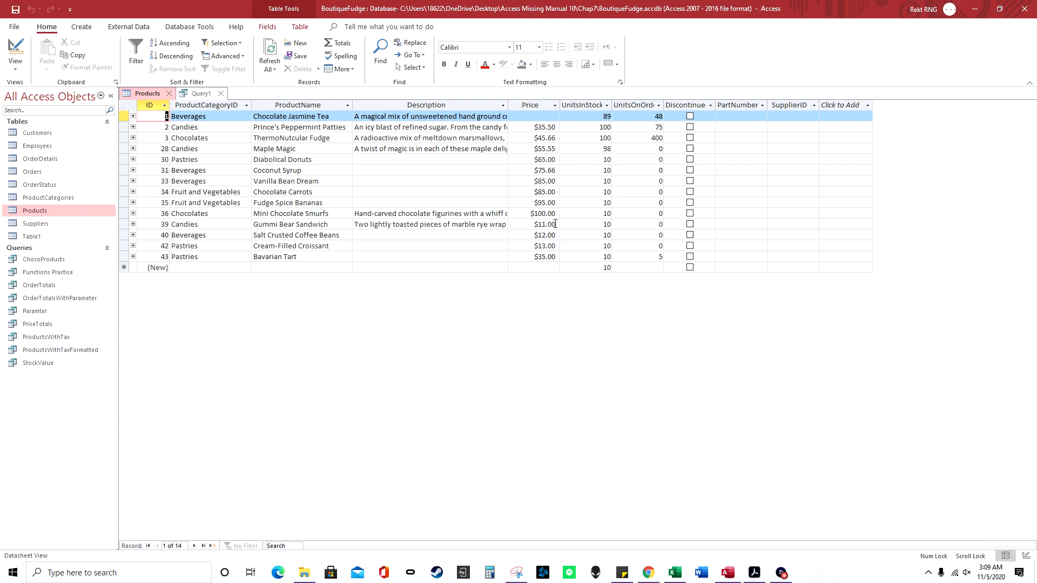
pyautogui.click(192, 97)
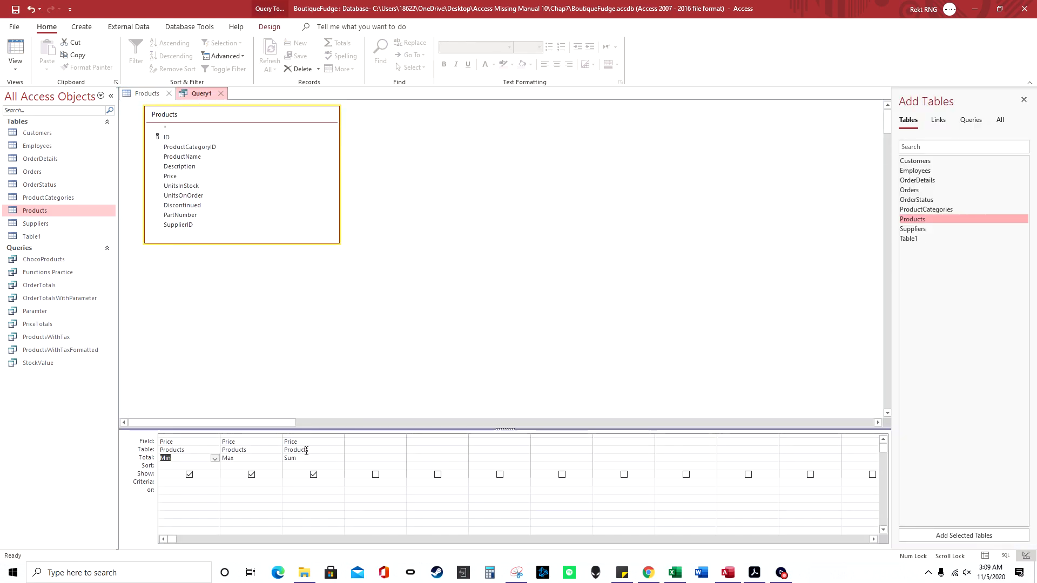
pyautogui.click(15, 67)
pyautogui.click(72, 114)
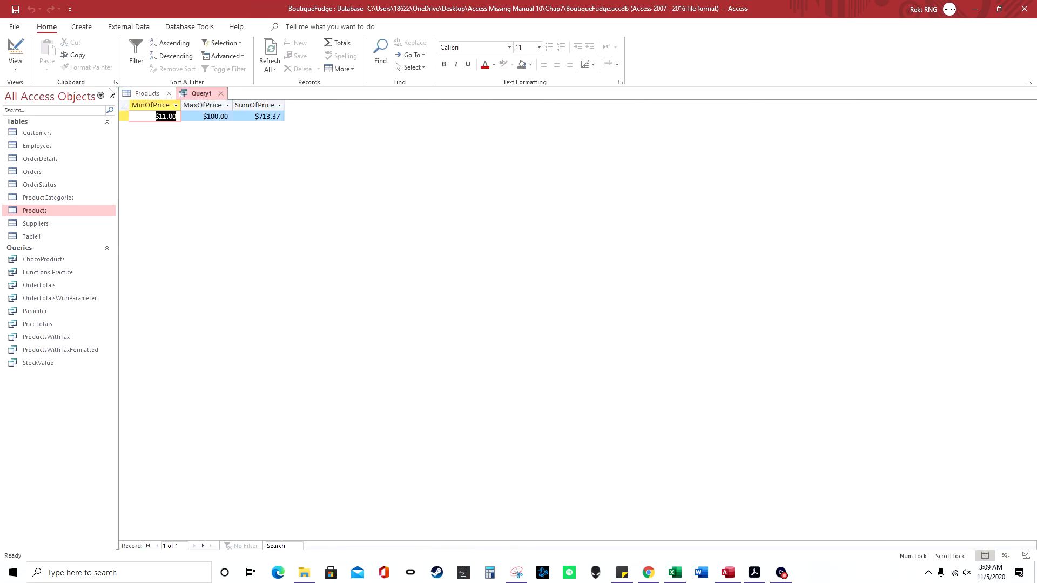
# Step: Return the totals query to Design View
pyautogui.rightClick(196, 96)
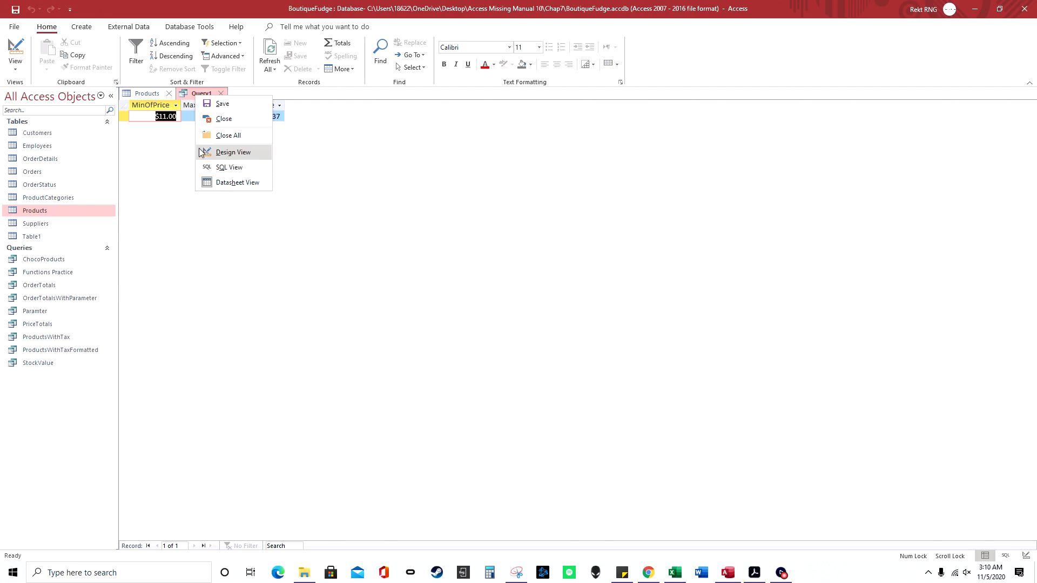
pyautogui.click(165, 115)
pyautogui.rightClick(196, 94)
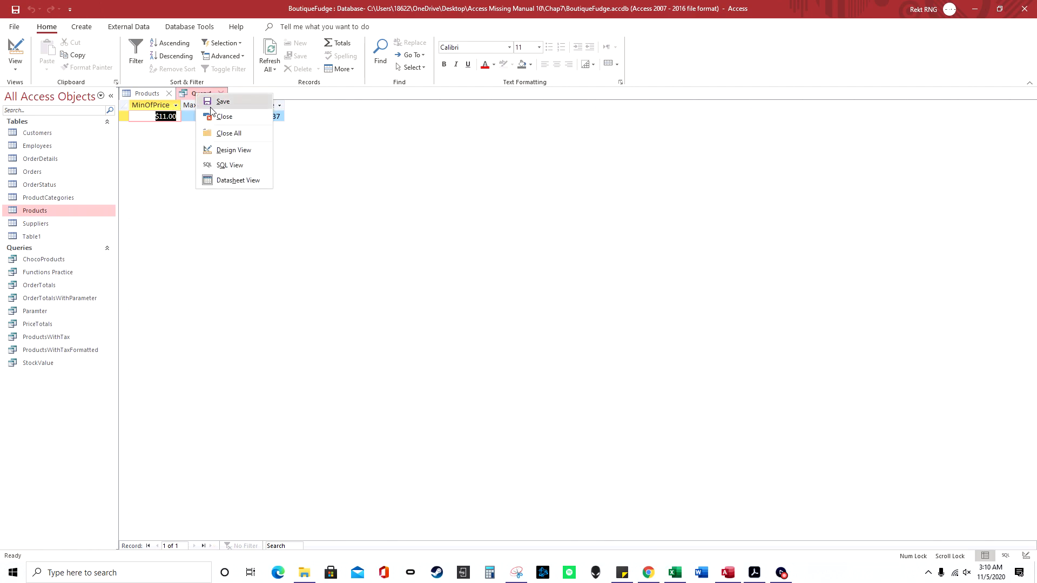
pyautogui.click(235, 152)
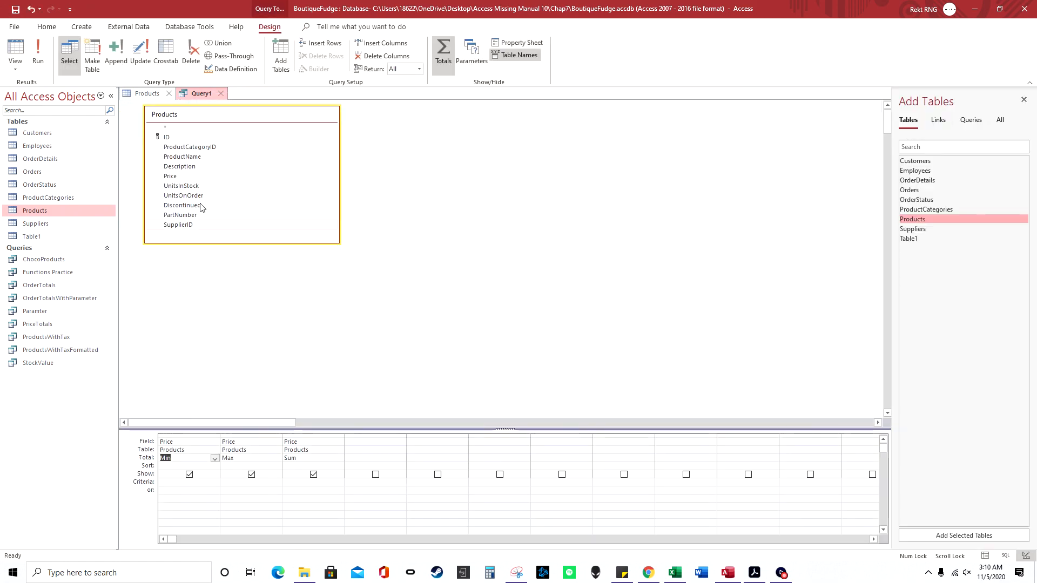
pyautogui.doubleClick(209, 147)
pyautogui.click(386, 434)
pyautogui.rightClick(394, 436)
pyautogui.click(416, 492)
# Step: Add the ProductName field as the first column, grouping the price totals by product, and run the query
pyautogui.doubleClick(203, 156)
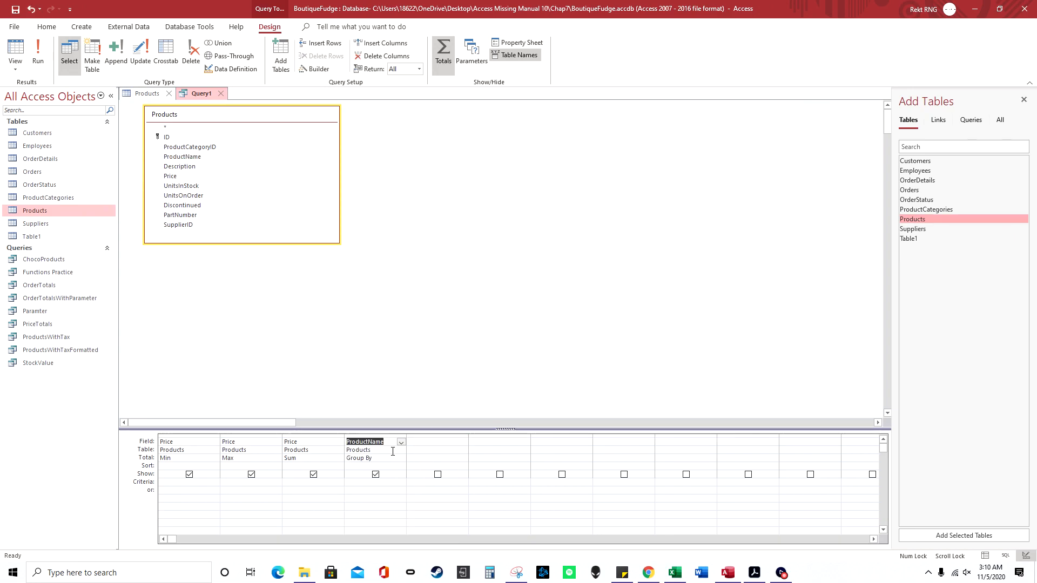
pyautogui.click(369, 436)
pyautogui.moveTo(370, 436); pyautogui.dragTo(161, 432)
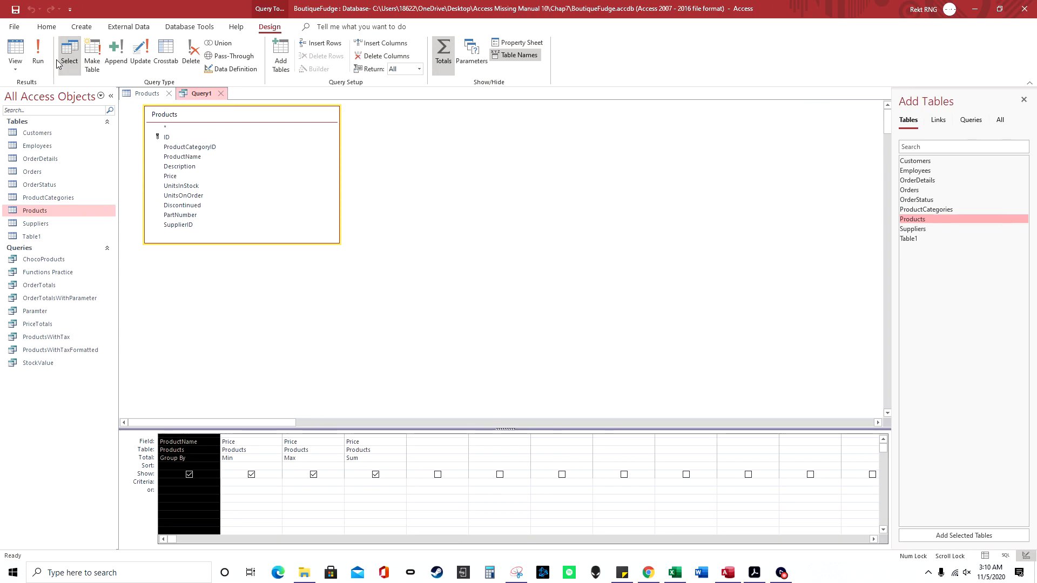
pyautogui.click(38, 54)
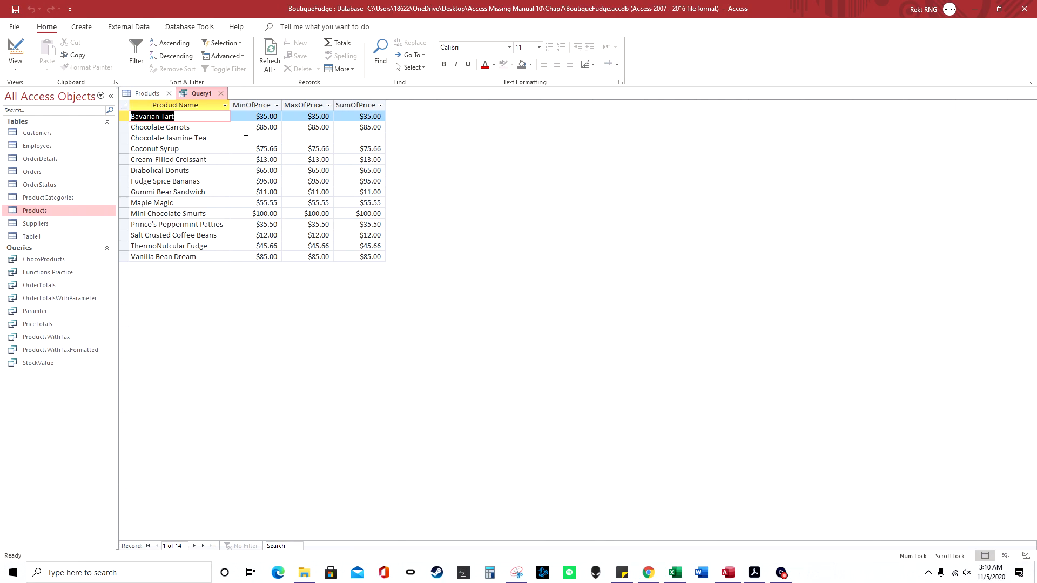
# Step: Return the query to Design View and examine the Orders and Products tables for a suitable grouping field
pyautogui.rightClick(189, 95)
pyautogui.click(219, 152)
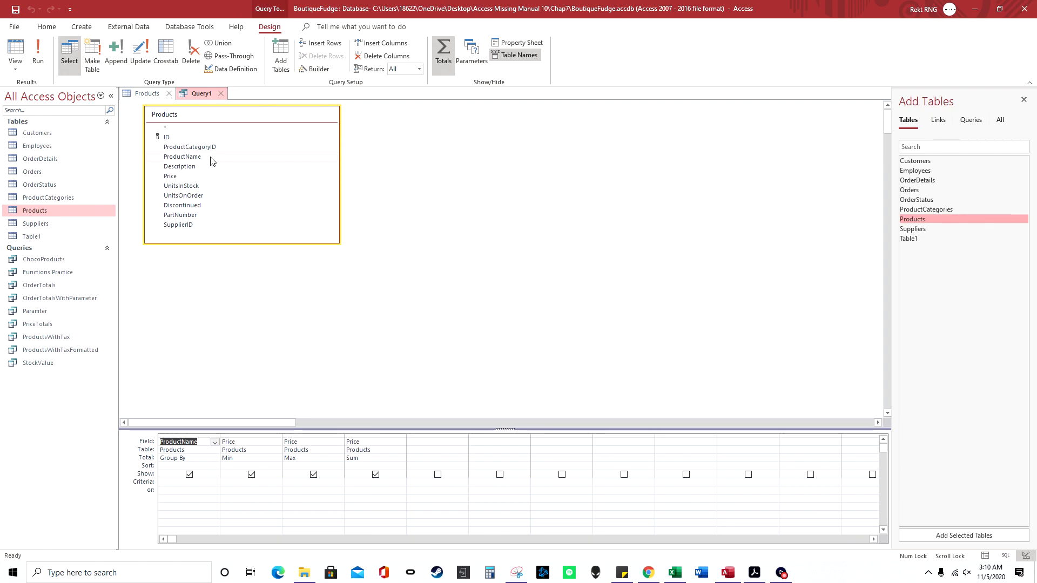
pyautogui.doubleClick(79, 172)
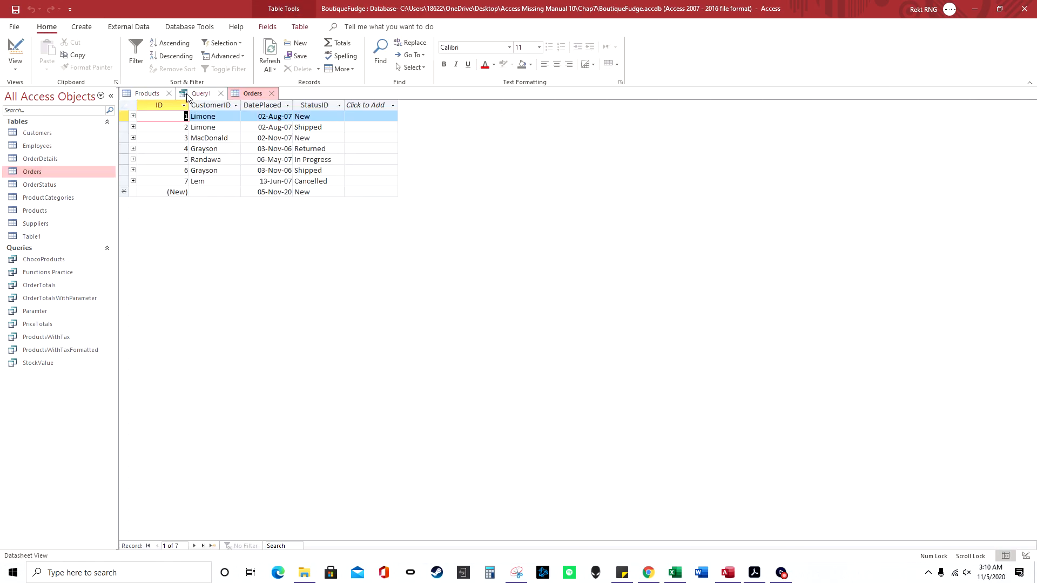
pyautogui.click(151, 94)
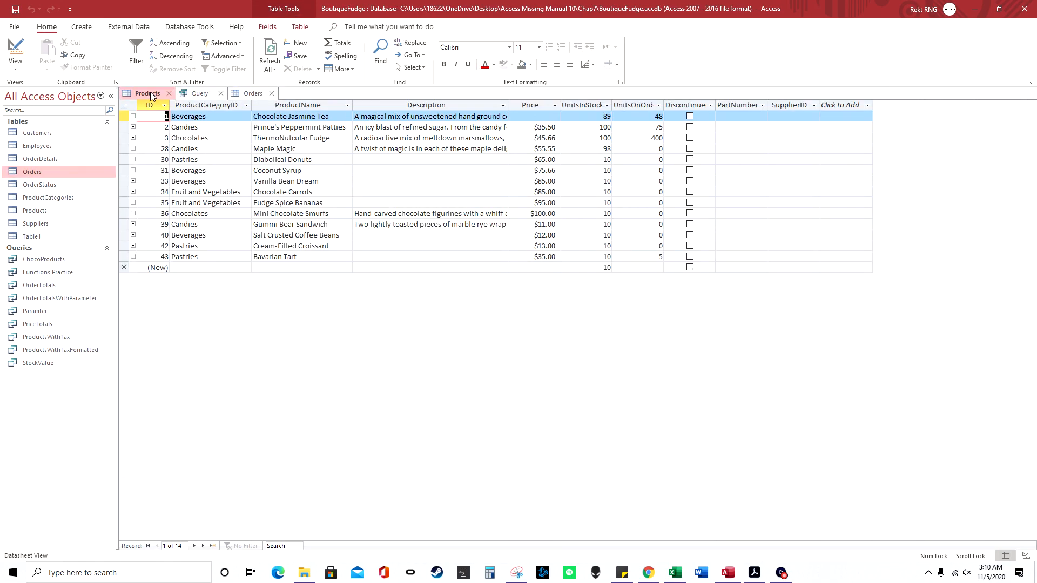
# Step: Change the query's grouping field to ProductCategoryID and view the results in Datasheet View
pyautogui.click(206, 96)
pyautogui.click(214, 441)
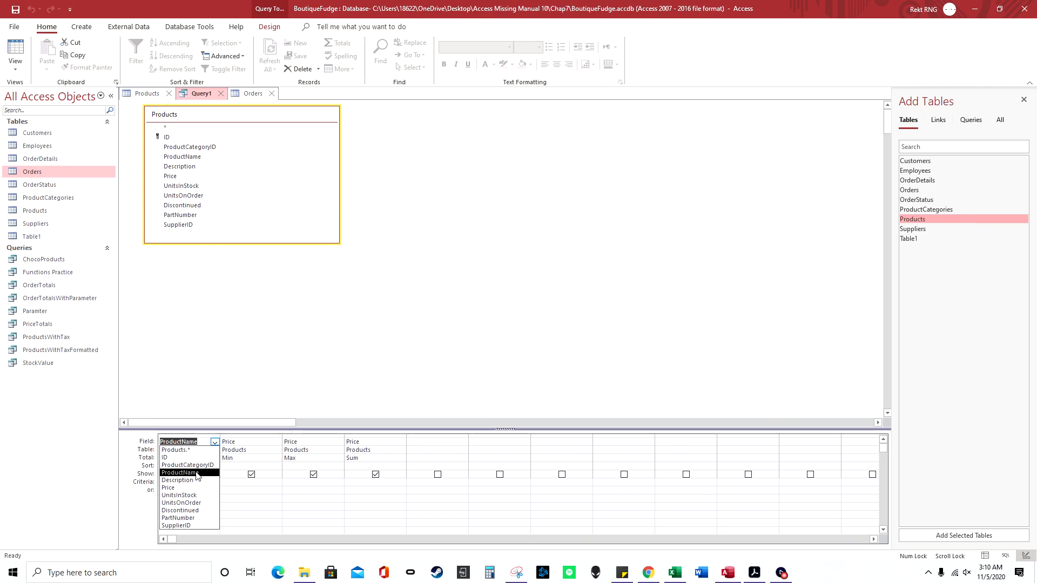
pyautogui.click(188, 465)
pyautogui.click(15, 66)
pyautogui.click(41, 96)
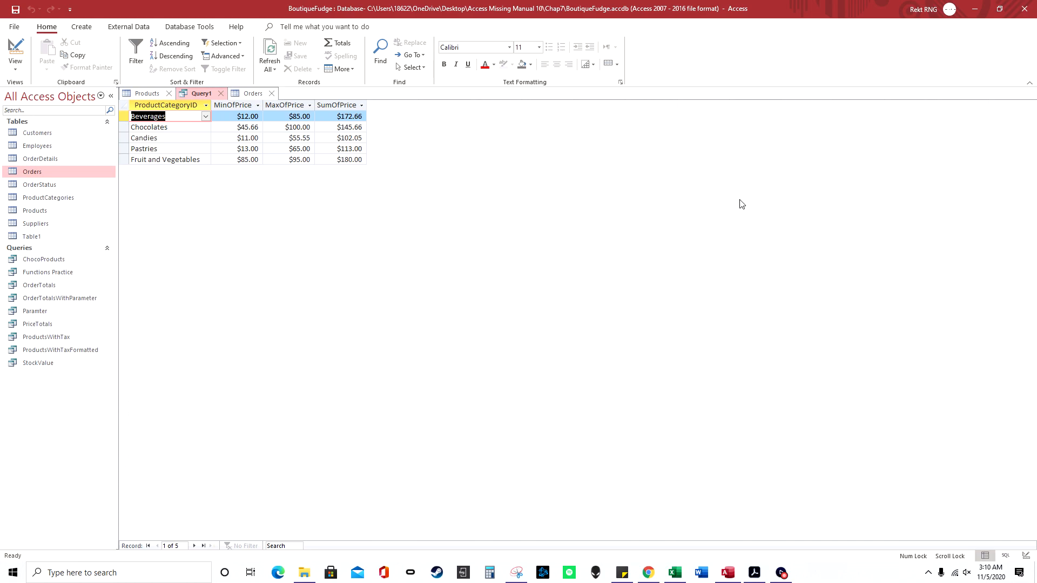
# Step: Return the totals query to Design View and set the second Price column's total to Avg
pyautogui.rightClick(201, 101)
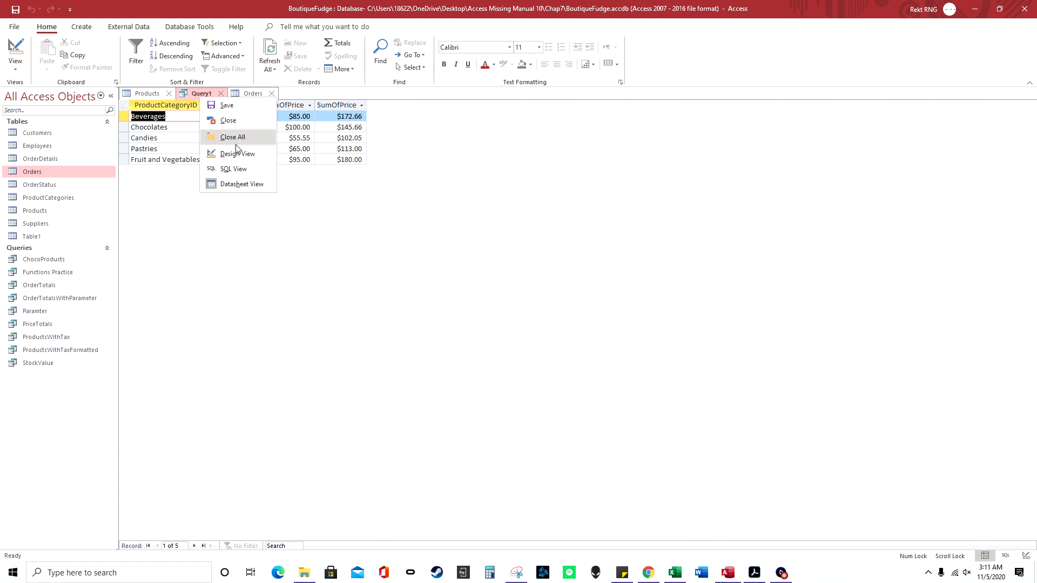
pyautogui.click(216, 155)
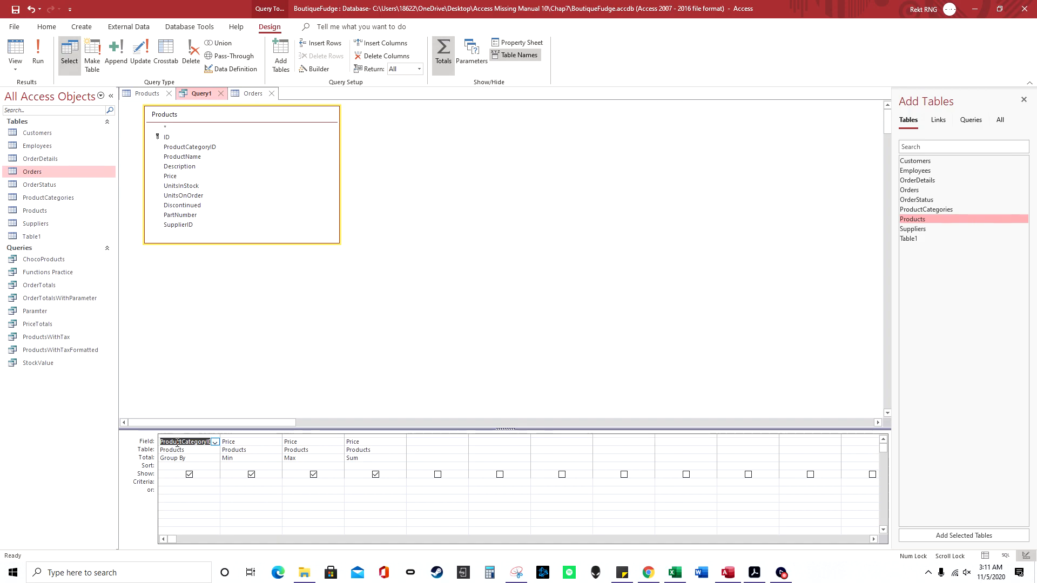
pyautogui.click(154, 96)
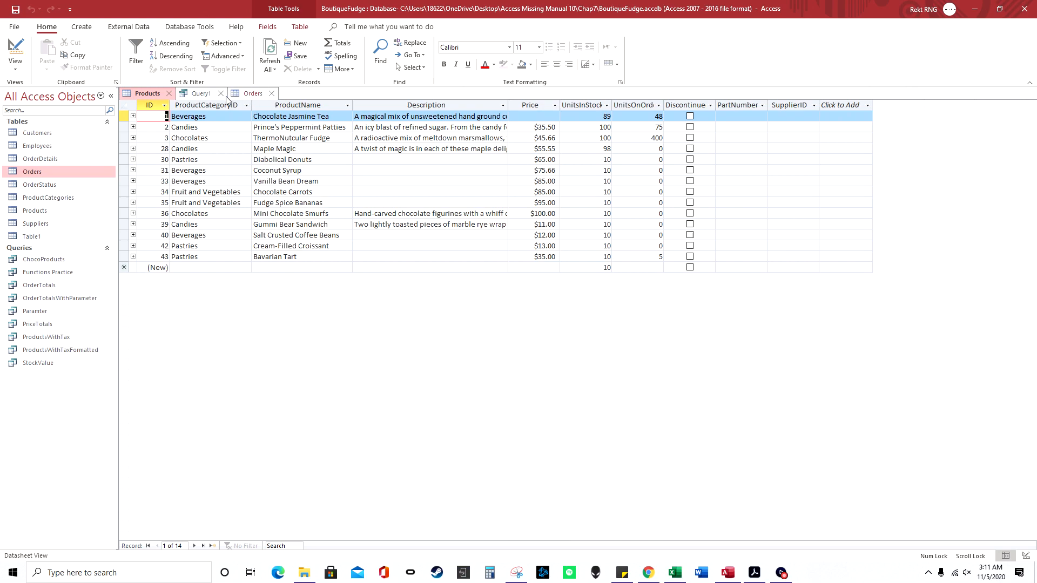
pyautogui.click(197, 96)
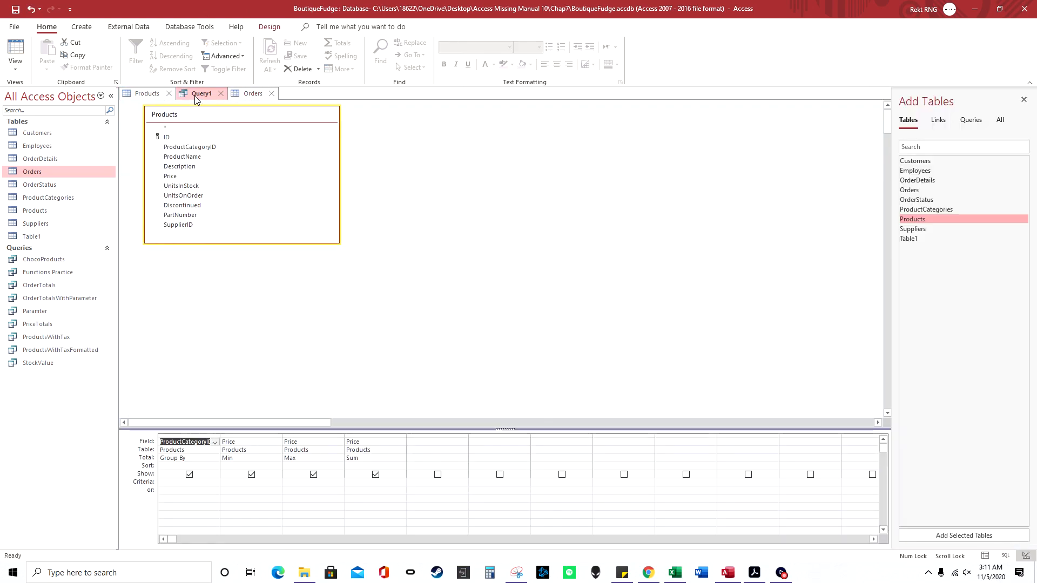
pyautogui.click(260, 459)
pyautogui.click(276, 459)
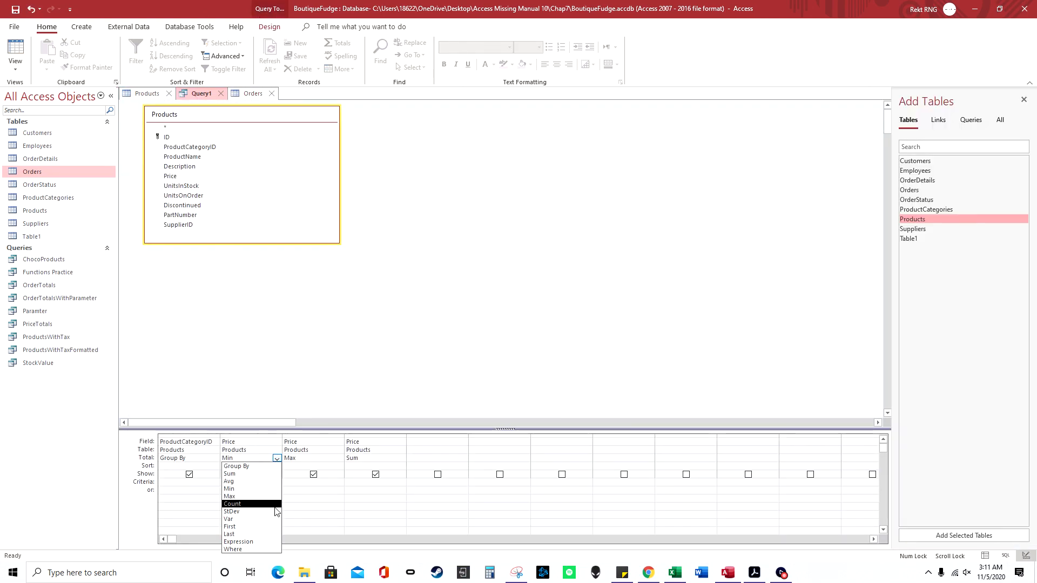
pyautogui.click(328, 460)
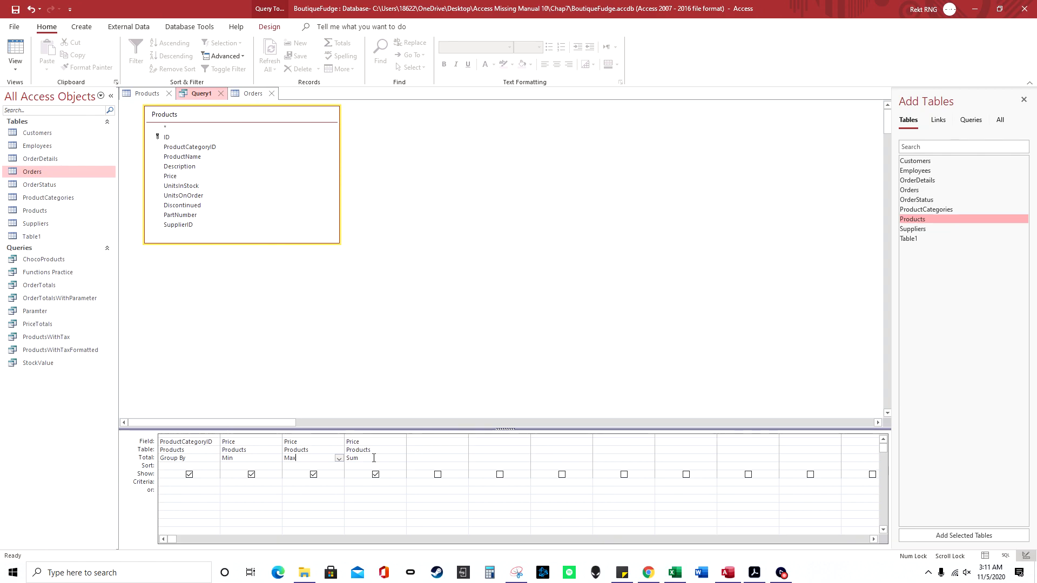
pyautogui.click(339, 458)
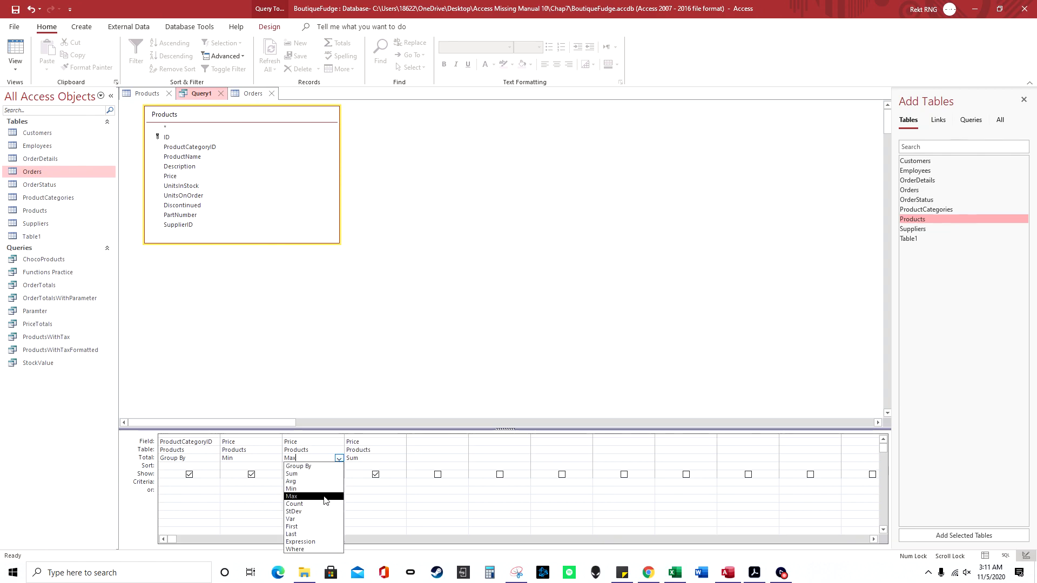
pyautogui.click(319, 481)
# Step: Remove the Sum and Min Price columns from the query and view the results in Datasheet View
pyautogui.click(388, 437)
pyautogui.rightClick(388, 436)
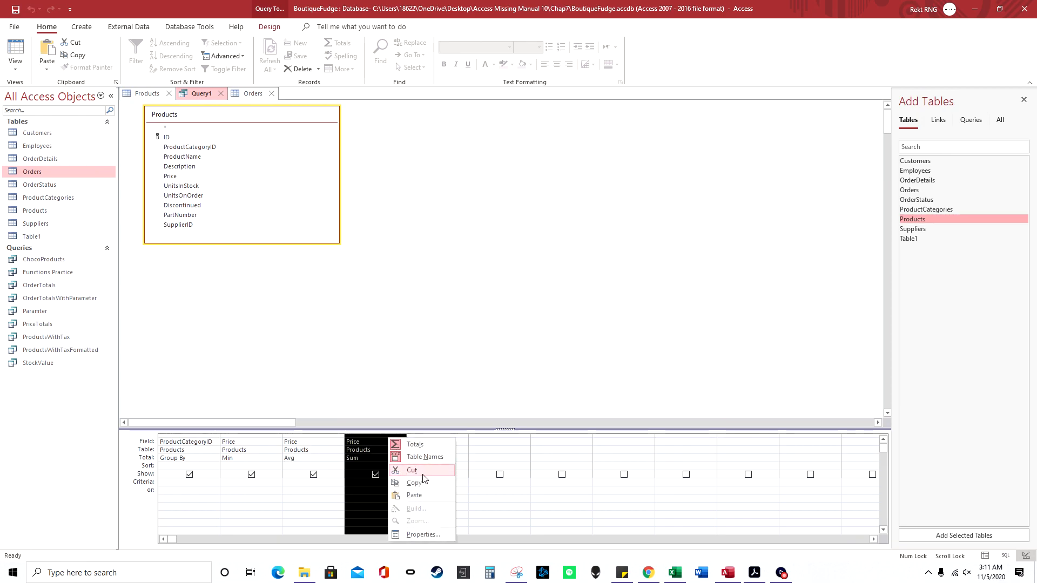
pyautogui.click(423, 475)
pyautogui.click(257, 436)
pyautogui.rightClick(258, 436)
pyautogui.click(282, 471)
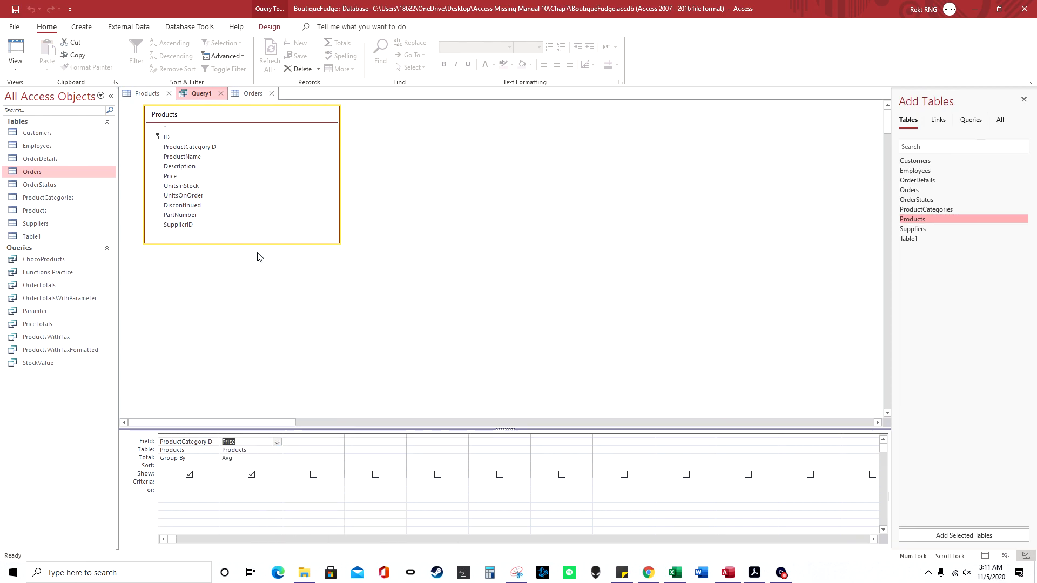
pyautogui.click(15, 64)
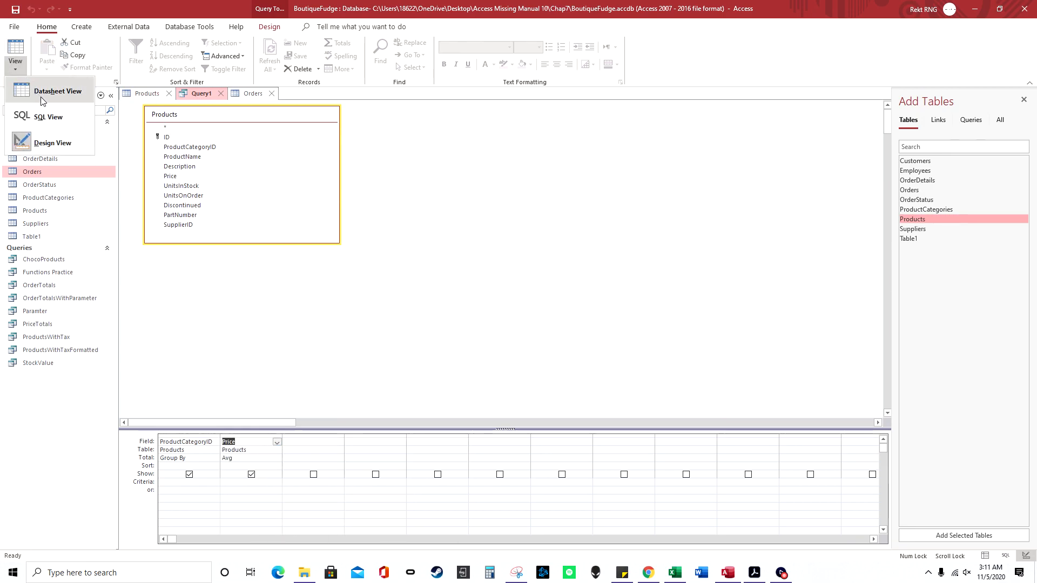
pyautogui.click(42, 101)
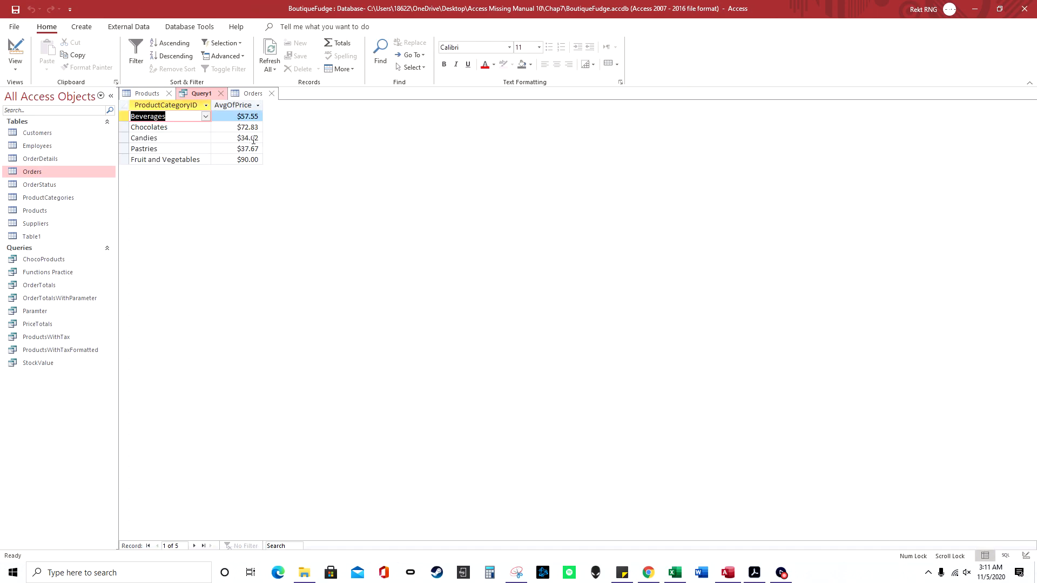
# Step: Clear the Price values in the Products table from Prince's Peppermint Patties down to Cream-Filled Croissant
pyautogui.click(149, 95)
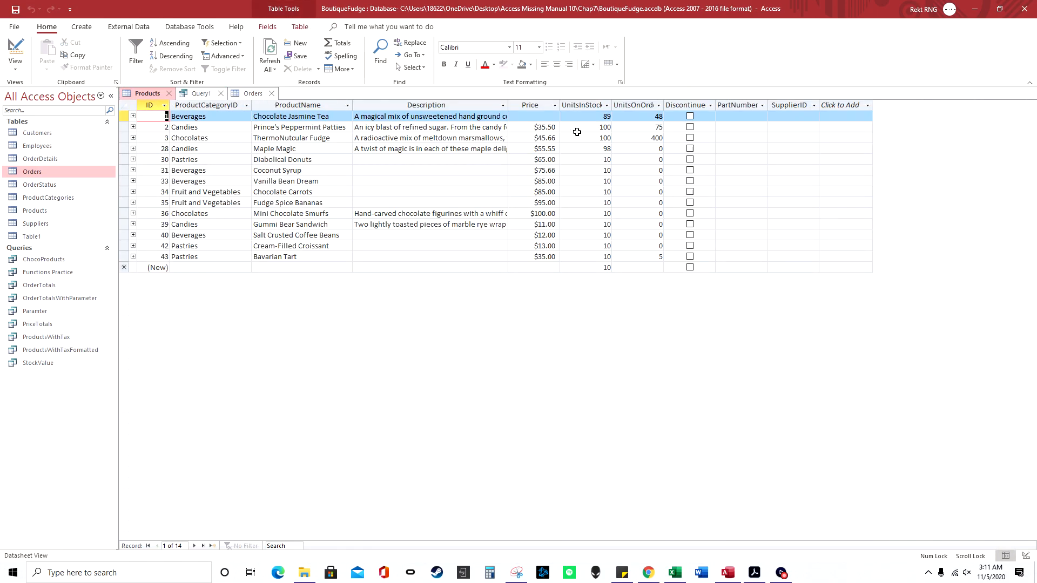
pyautogui.moveTo(531, 127); pyautogui.dragTo(560, 127)
pyautogui.press('BackSpace')
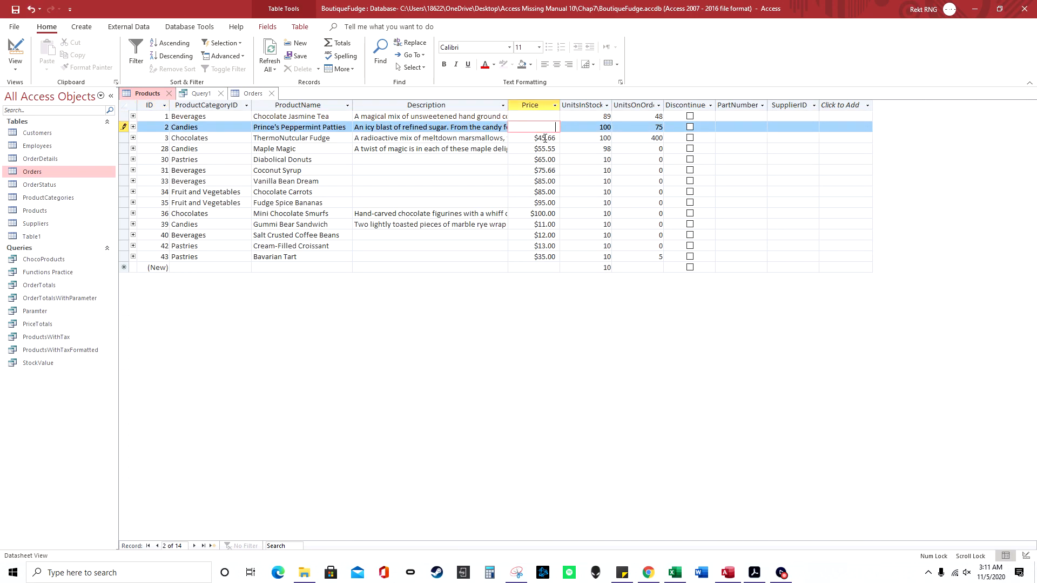
pyautogui.press('Down')
pyautogui.press('BackSpace')
pyautogui.press('Down')
pyautogui.press('BackSpace')
pyautogui.press('Down')
pyautogui.press('BackSpace')
pyautogui.press('Down')
pyautogui.press('BackSpace')
pyautogui.press('Down')
pyautogui.press('BackSpace')
pyautogui.press('Down')
pyautogui.press('BackSpace')
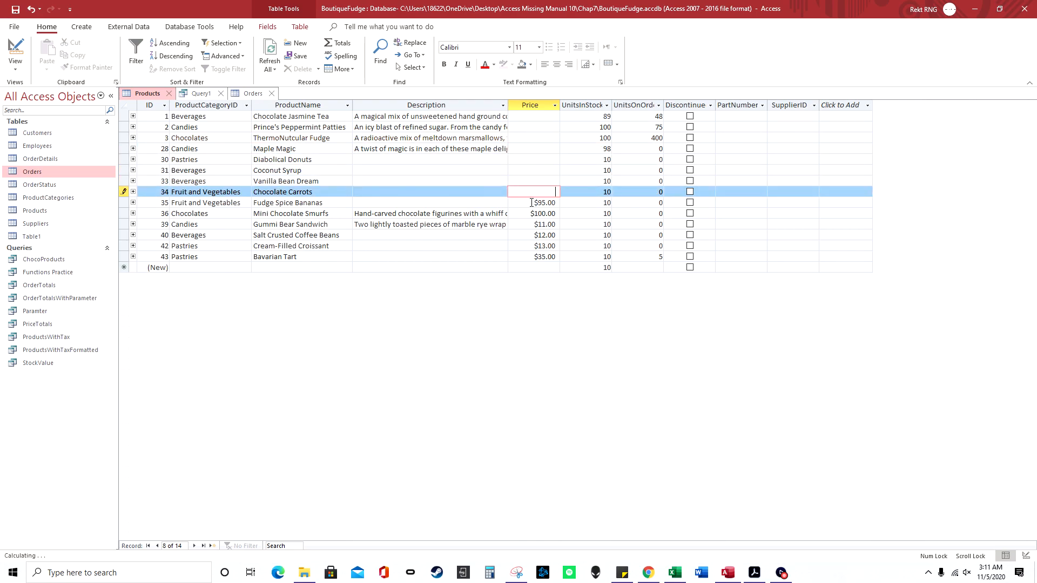
pyautogui.press('Down')
pyautogui.press('BackSpace')
pyautogui.press('Down')
pyautogui.press('BackSpace')
pyautogui.press('Down')
pyautogui.press('BackSpace')
pyautogui.press('Down')
pyautogui.press('BackSpace')
pyautogui.press('Down')
pyautogui.press('BackSpace')
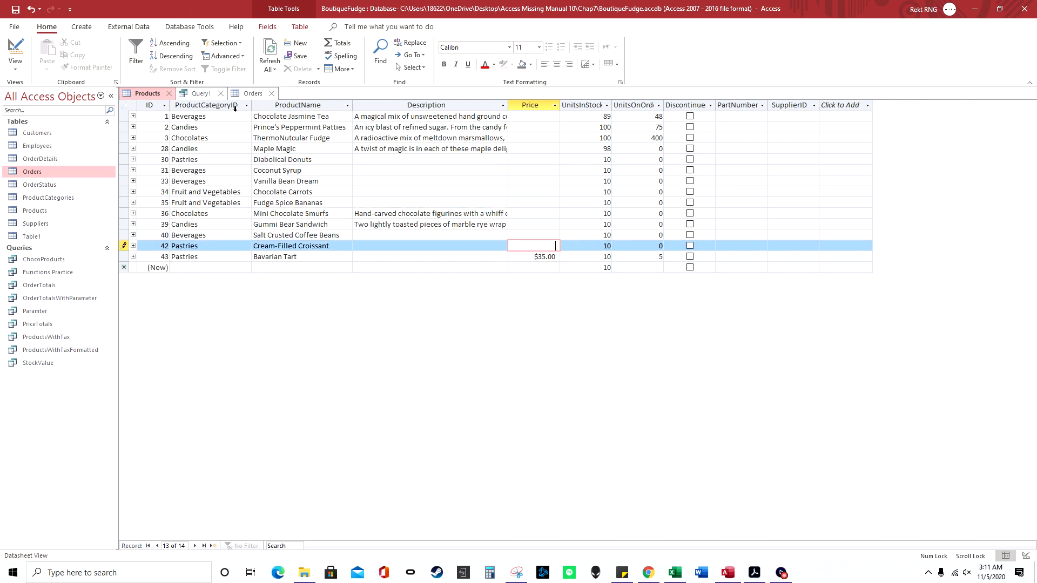
# Step: Remove the ProductCategoryID grouping column from the query in Design View and run it for one overall average price
pyautogui.click(202, 95)
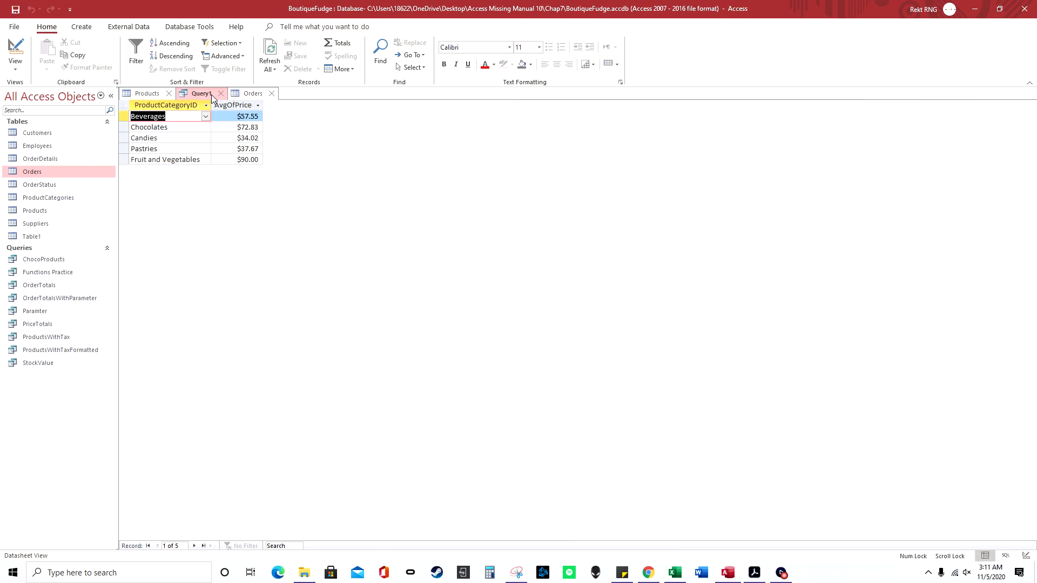
pyautogui.rightClick(204, 95)
pyautogui.click(240, 149)
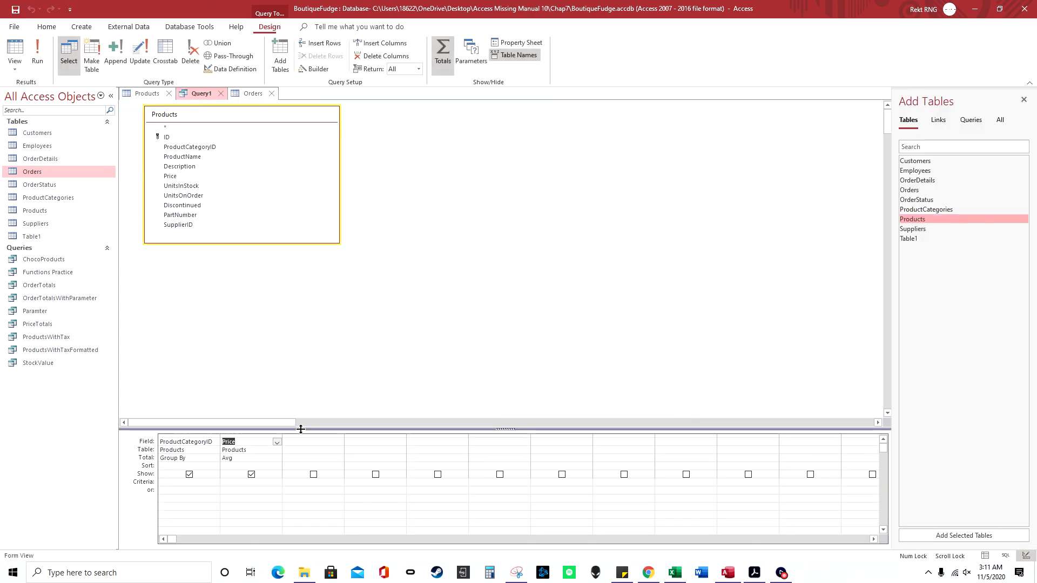
pyautogui.click(184, 436)
pyautogui.rightClick(184, 436)
pyautogui.click(218, 477)
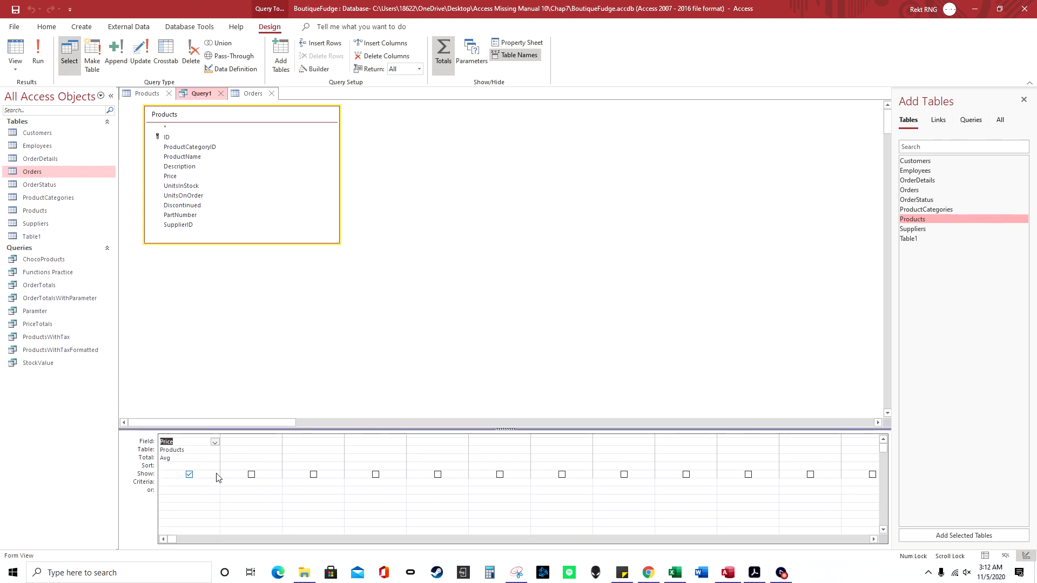
pyautogui.click(41, 54)
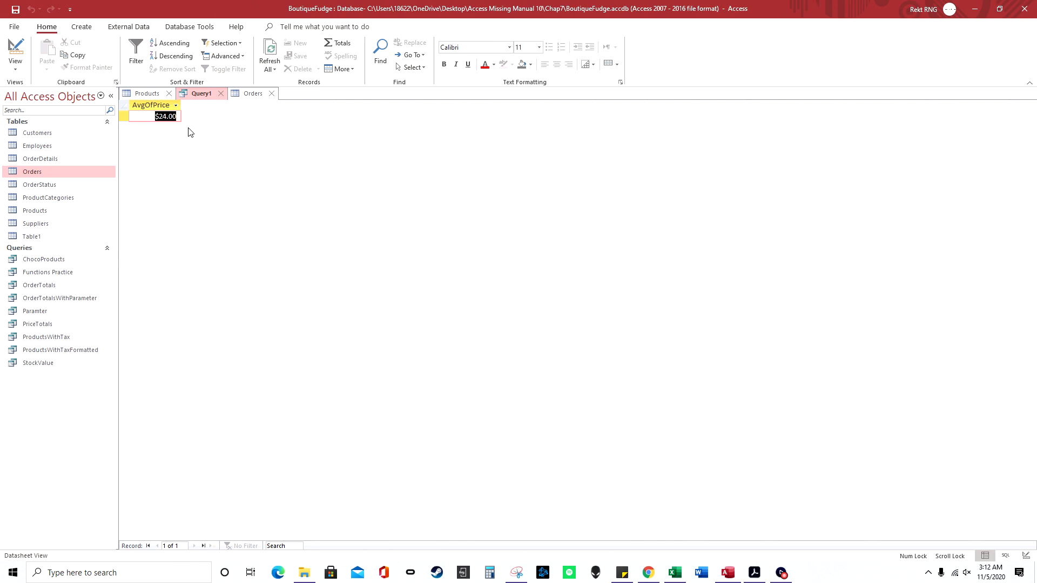
# Step: Check the average price query's design and view its result again in Datasheet View
pyautogui.rightClick(190, 99)
pyautogui.click(227, 152)
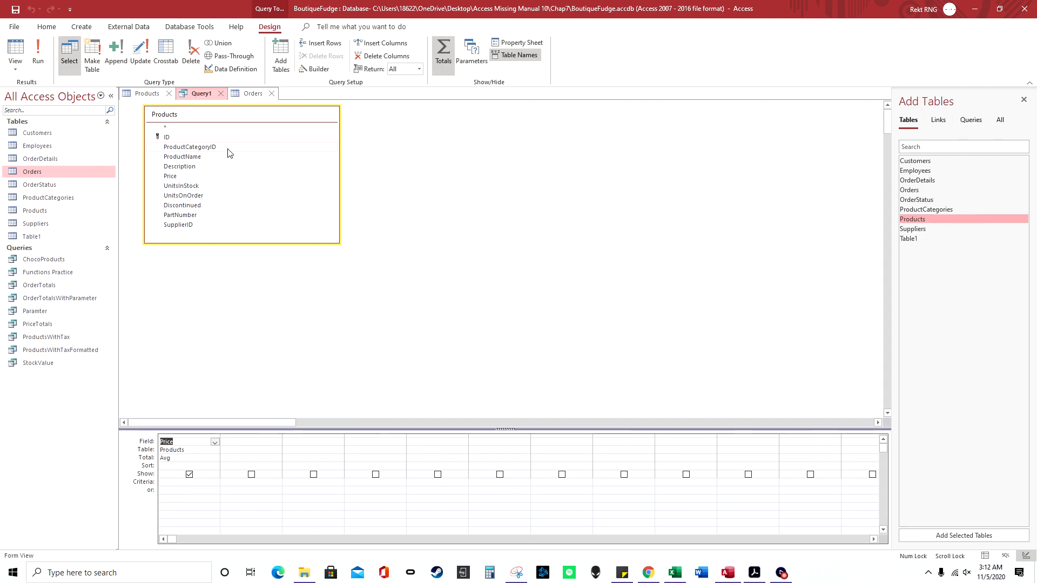
pyautogui.rightClick(205, 95)
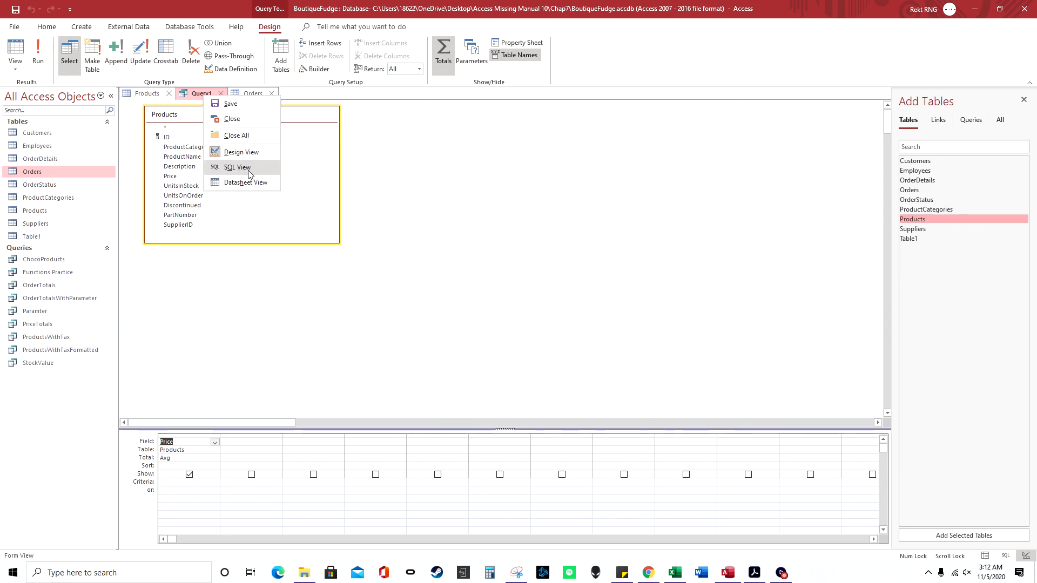
pyautogui.click(247, 183)
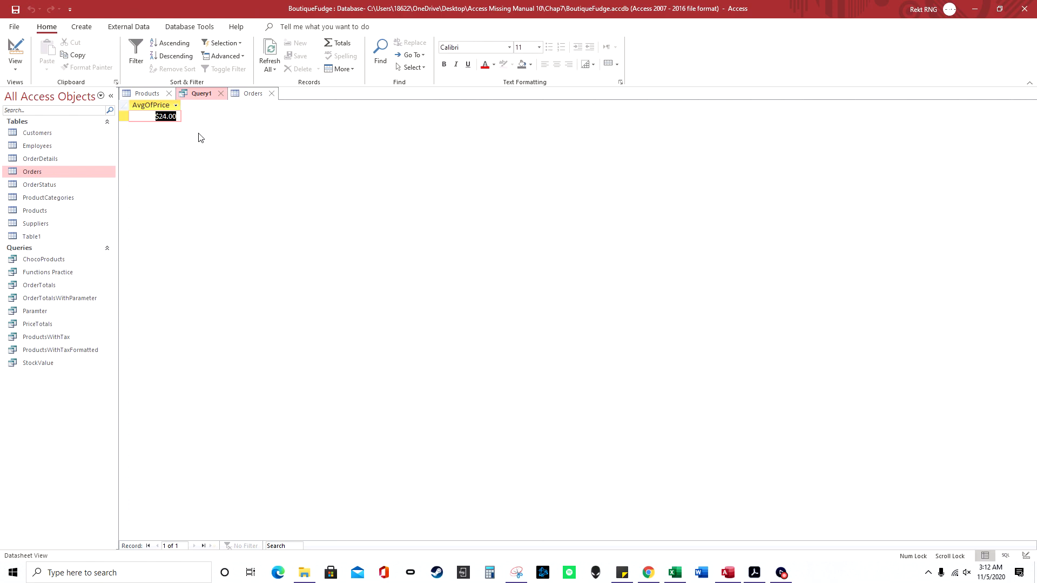
# Step: Save the cleared Cream-Filled Croissant price in the Products table and check each product's Price cell for blanks
pyautogui.click(149, 94)
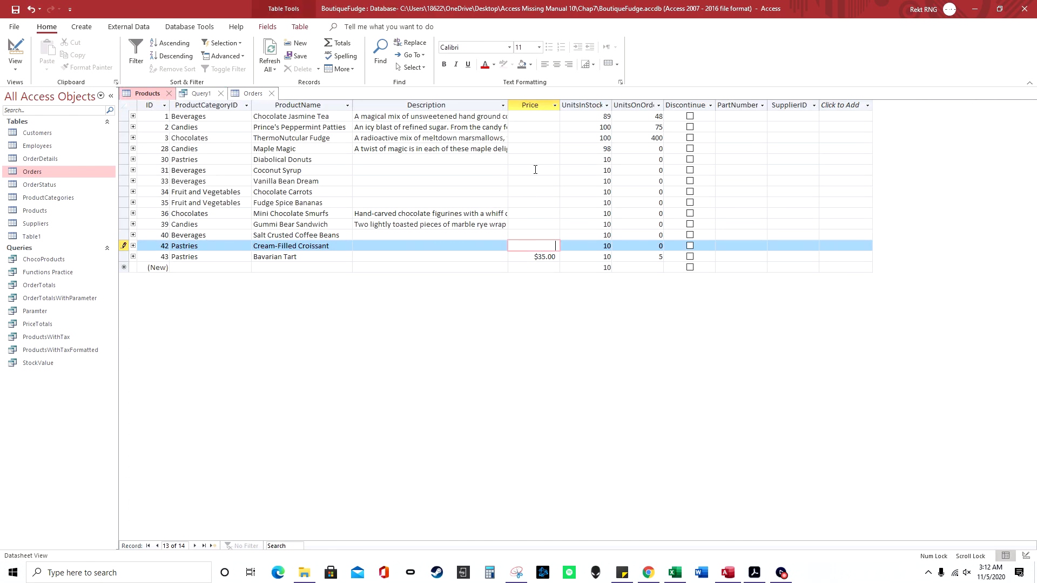
pyautogui.click(557, 118)
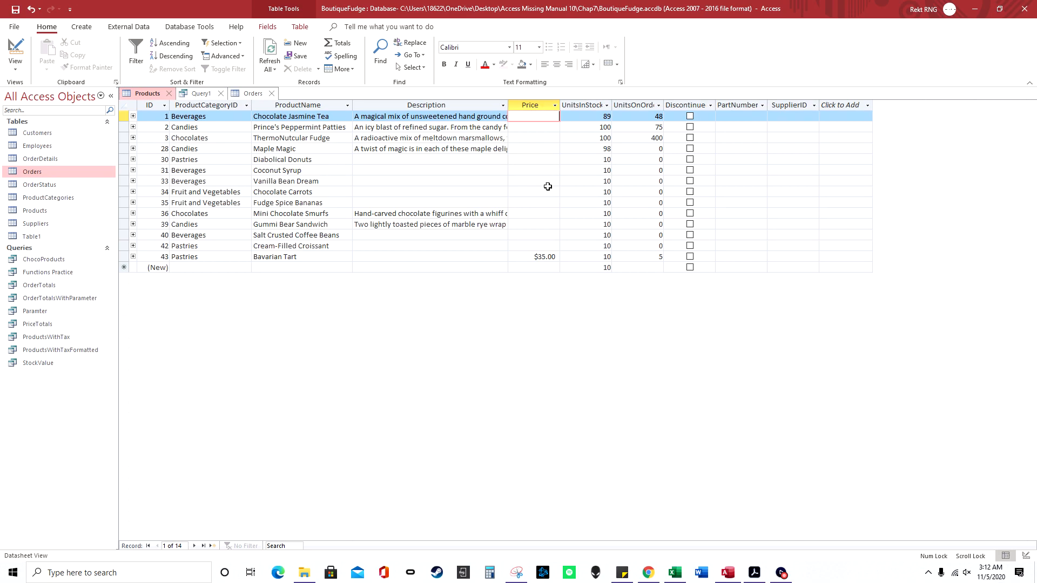
pyautogui.click(546, 250)
pyautogui.click(545, 257)
pyautogui.click(543, 251)
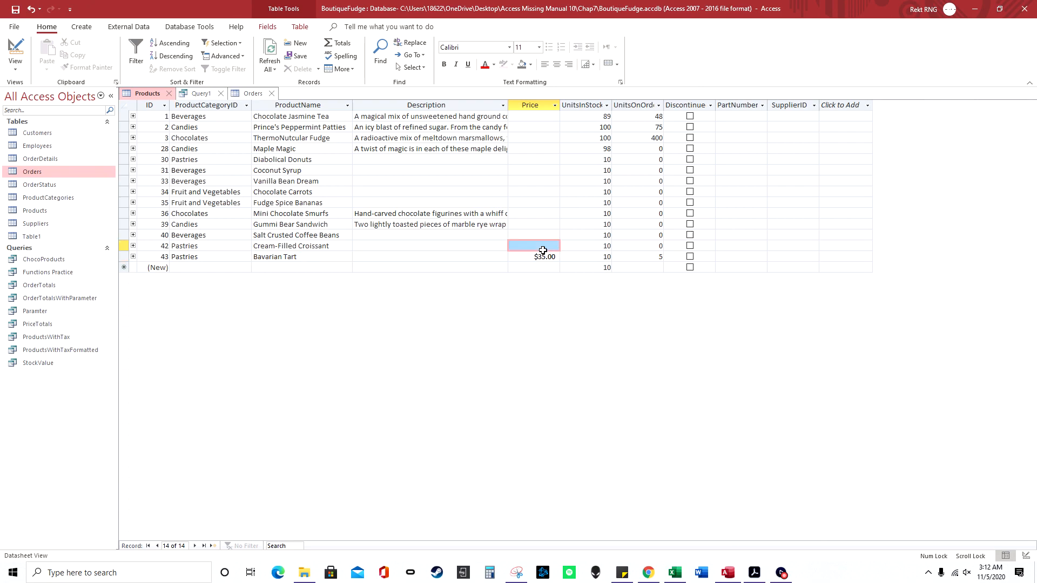
pyautogui.click(542, 247)
pyautogui.click(548, 236)
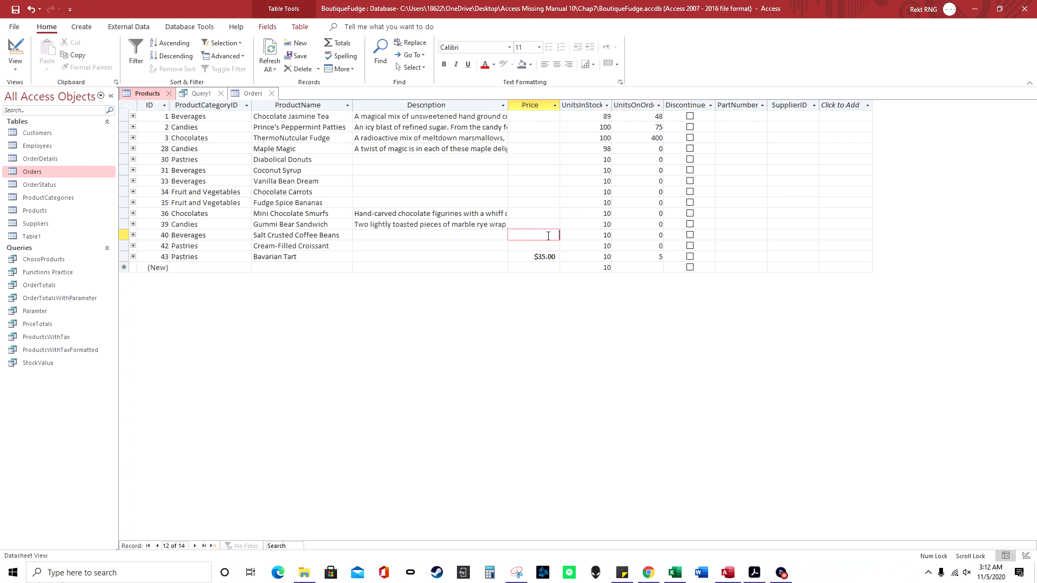
pyautogui.click(549, 224)
pyautogui.click(549, 212)
pyautogui.click(549, 201)
pyautogui.click(548, 192)
pyautogui.click(549, 182)
pyautogui.click(549, 170)
pyautogui.click(549, 153)
pyautogui.click(549, 157)
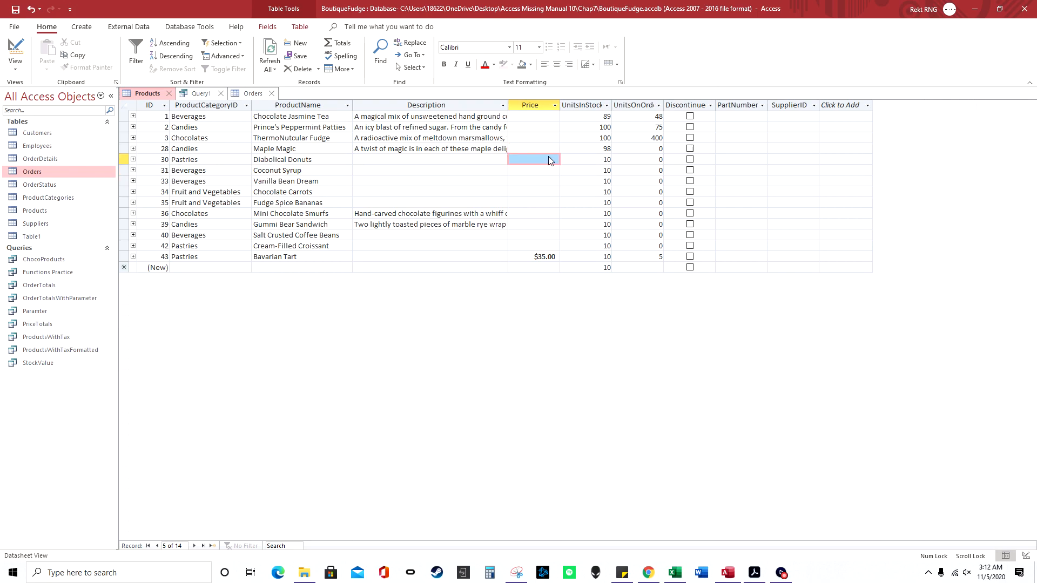
pyautogui.click(548, 148)
pyautogui.click(546, 138)
pyautogui.click(545, 127)
pyautogui.click(543, 115)
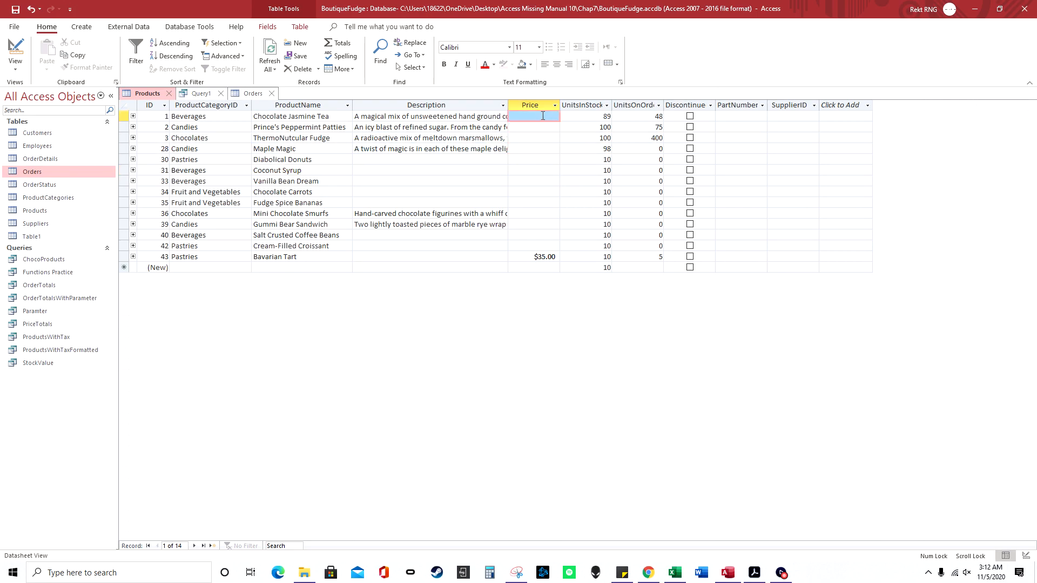
pyautogui.click(548, 126)
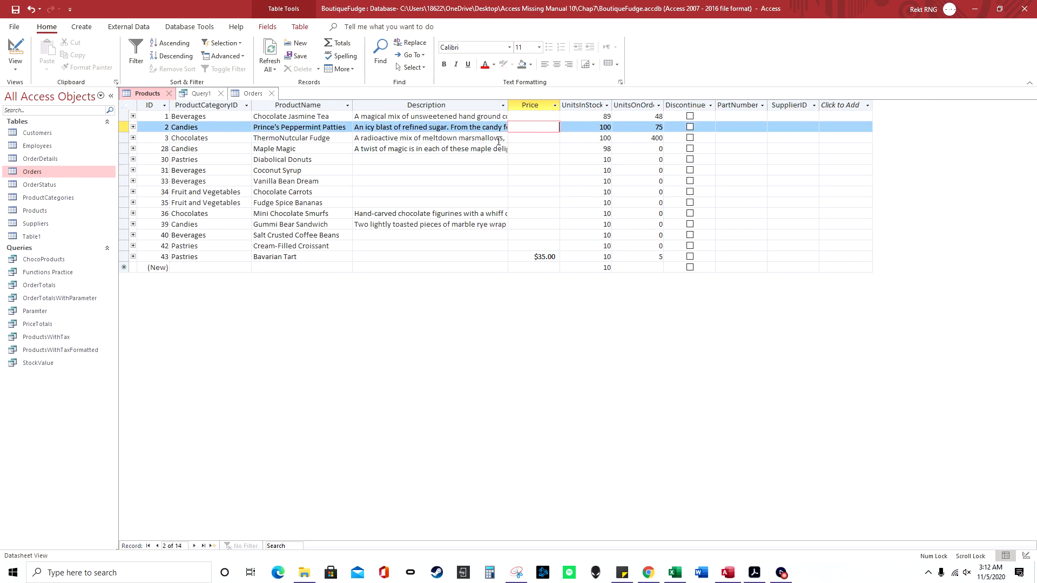
# Step: Rerun the average price query against the saved product prices and return it to Design View
pyautogui.click(187, 95)
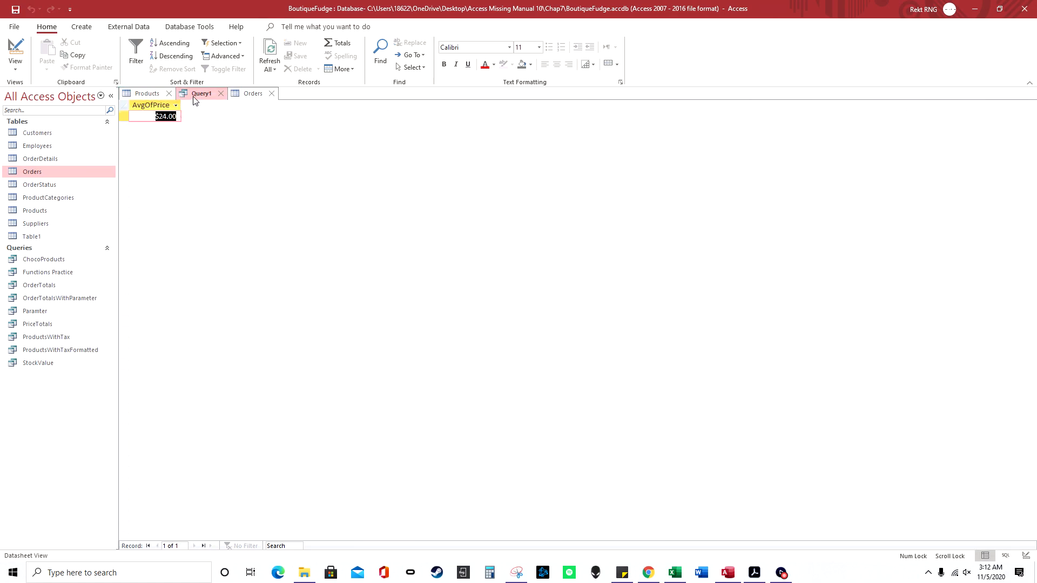
pyautogui.rightClick(201, 94)
pyautogui.click(232, 150)
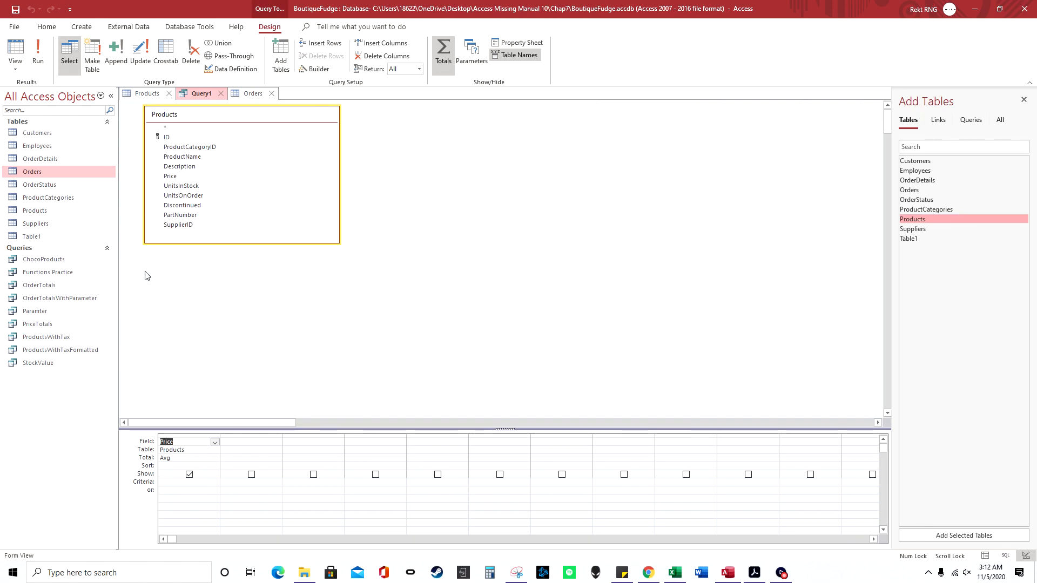
pyautogui.click(34, 61)
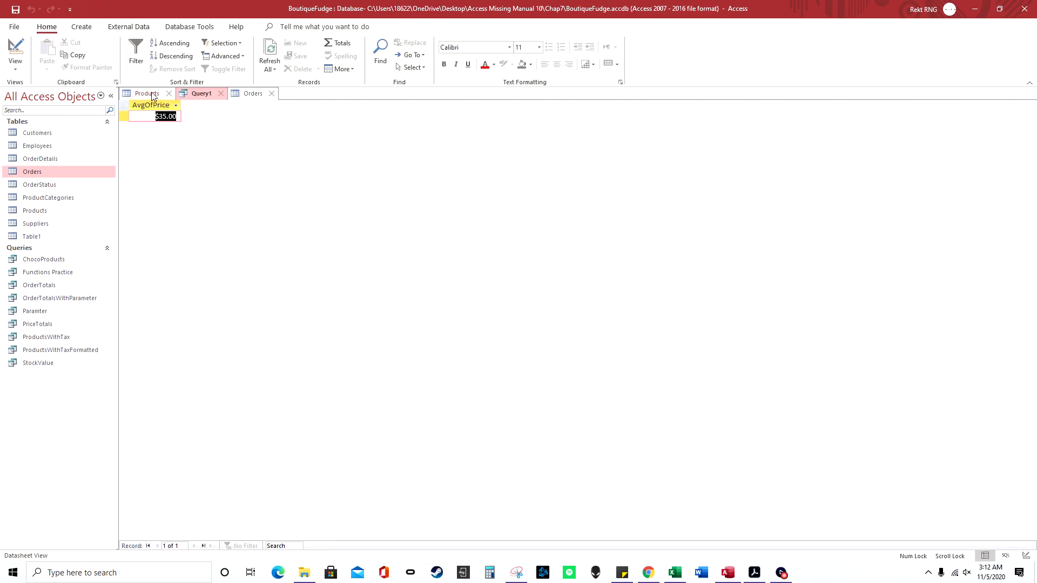
pyautogui.rightClick(199, 97)
pyautogui.click(246, 153)
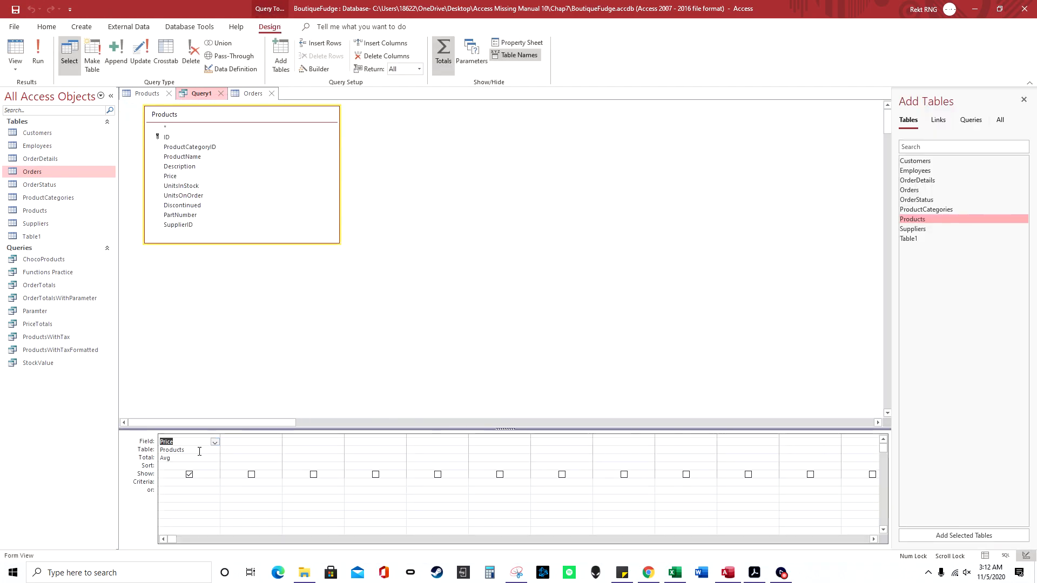
# Step: Set the price of Chocolate Jasmine Tea to $0.00 in the Products table
pyautogui.click(148, 94)
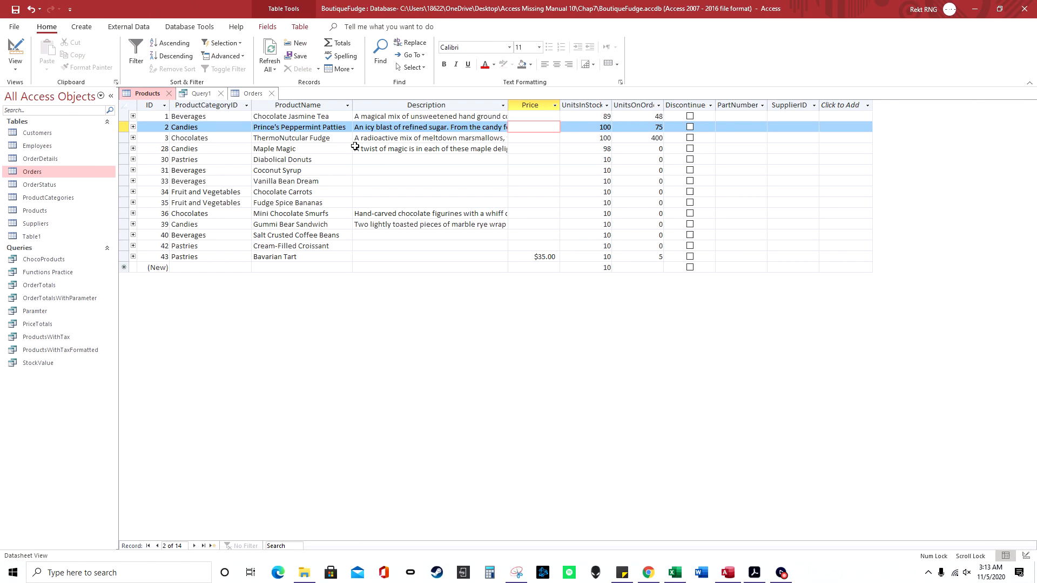
pyautogui.click(546, 115)
pyautogui.press('Tab')
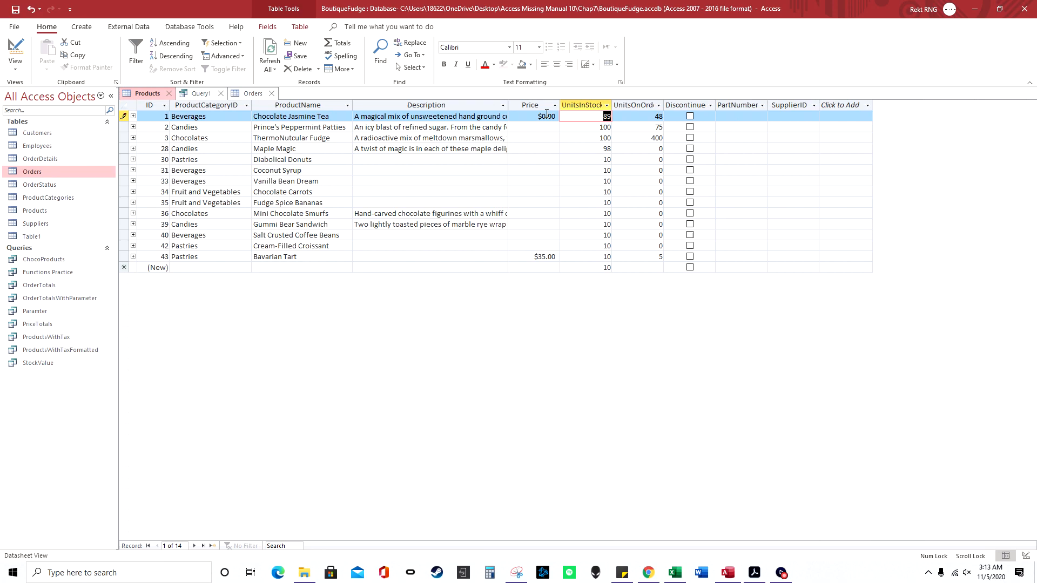
# Step: Set the Price of every product from Prince's Peppermint Patties through Cream-Filled Croissant to $0.00, leaving out Bavarian Tart
pyautogui.click(542, 127)
pyautogui.write('0')
pyautogui.press('Tab')
pyautogui.click(539, 137)
pyautogui.write('0')
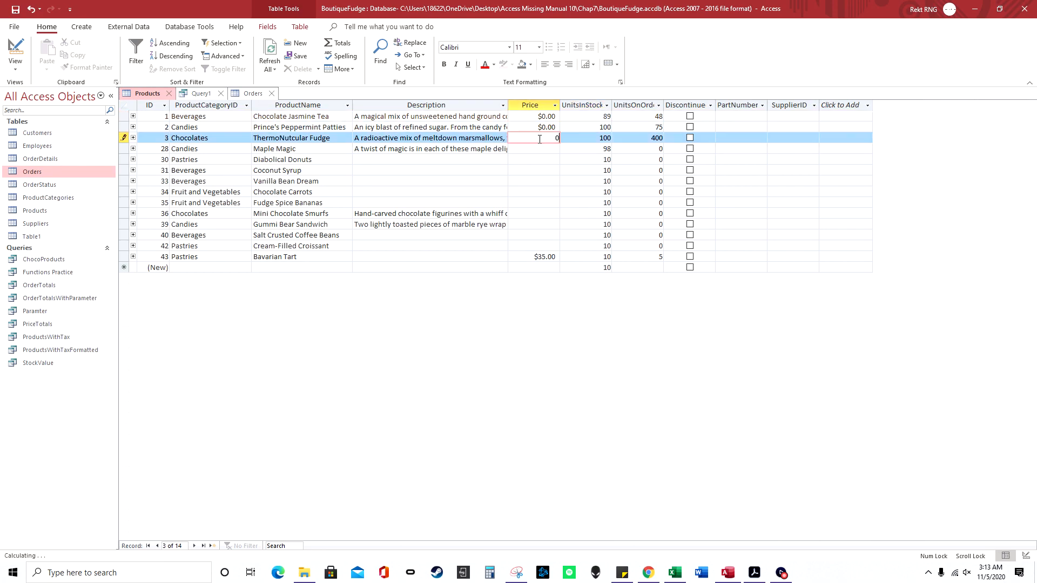
pyautogui.press('Tab')
pyautogui.click(542, 149)
pyautogui.write('0')
pyautogui.press('Tab')
pyautogui.click(542, 159)
pyautogui.write('0')
pyautogui.press('Tab')
pyautogui.click(542, 170)
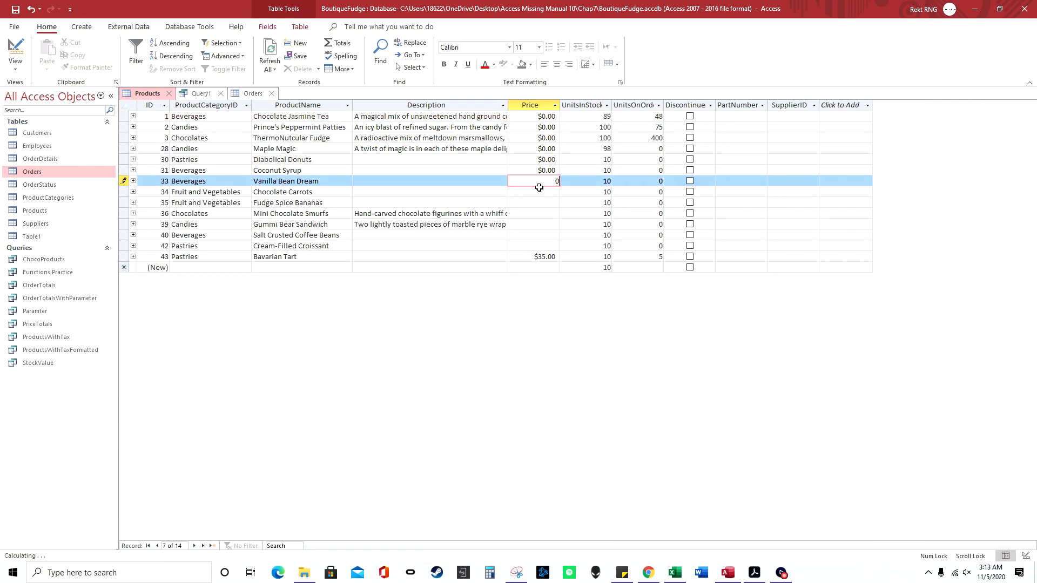
pyautogui.press('Tab')
pyautogui.click(540, 191)
pyautogui.write('0')
pyautogui.press('Tab')
pyautogui.click(540, 202)
pyautogui.write('0')
pyautogui.press('Tab')
pyautogui.click(541, 213)
pyautogui.write('0')
pyautogui.click(540, 224)
pyautogui.write('0')
pyautogui.click(540, 235)
pyautogui.write('0')
pyautogui.click(540, 246)
pyautogui.write('0')
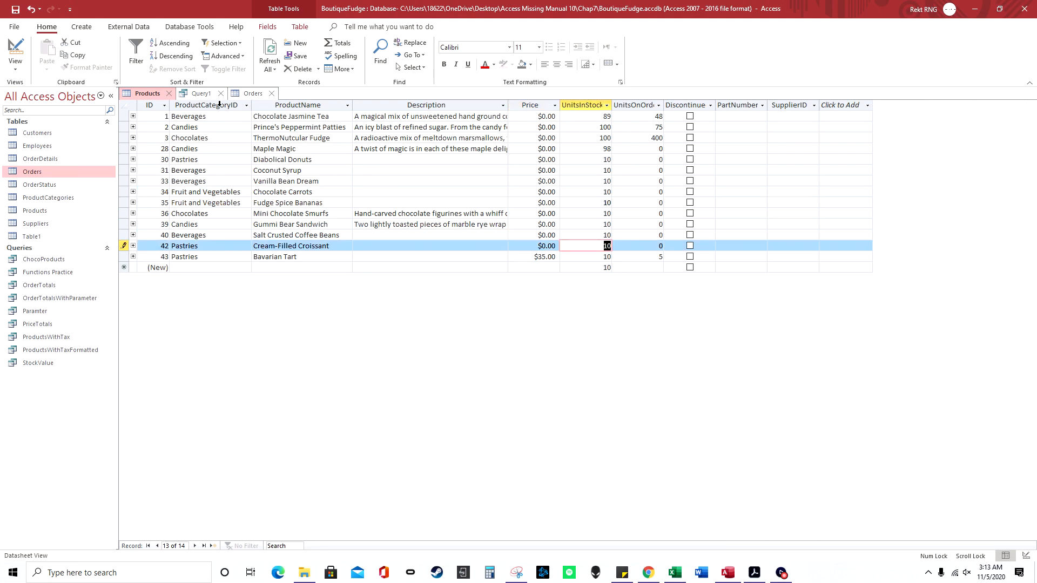
# Step: Run the average price query in Datasheet View and inspect the AvgOfPrice value
pyautogui.click(199, 92)
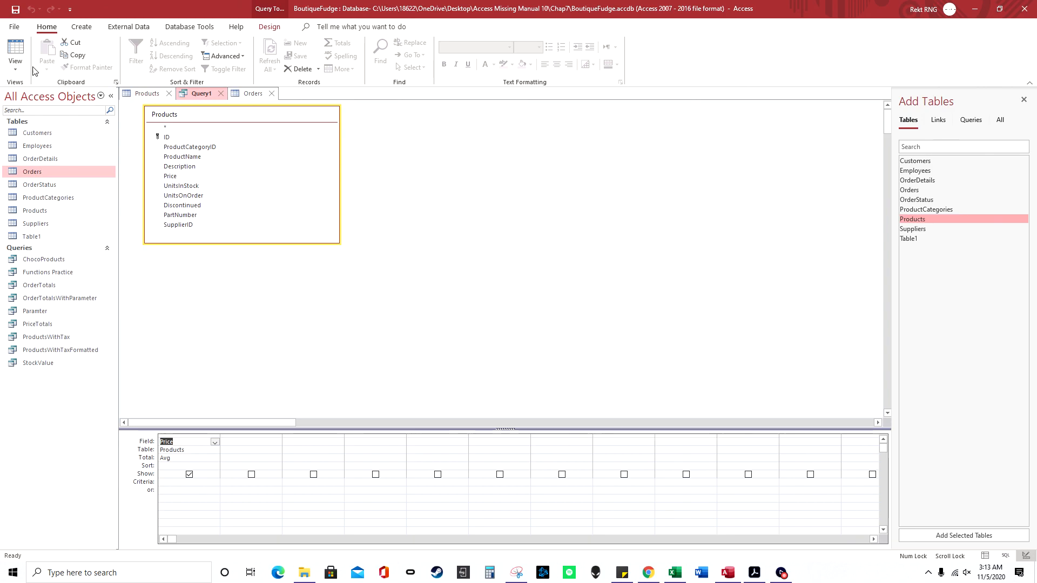
pyautogui.click(15, 66)
pyautogui.click(52, 95)
pyautogui.click(179, 117)
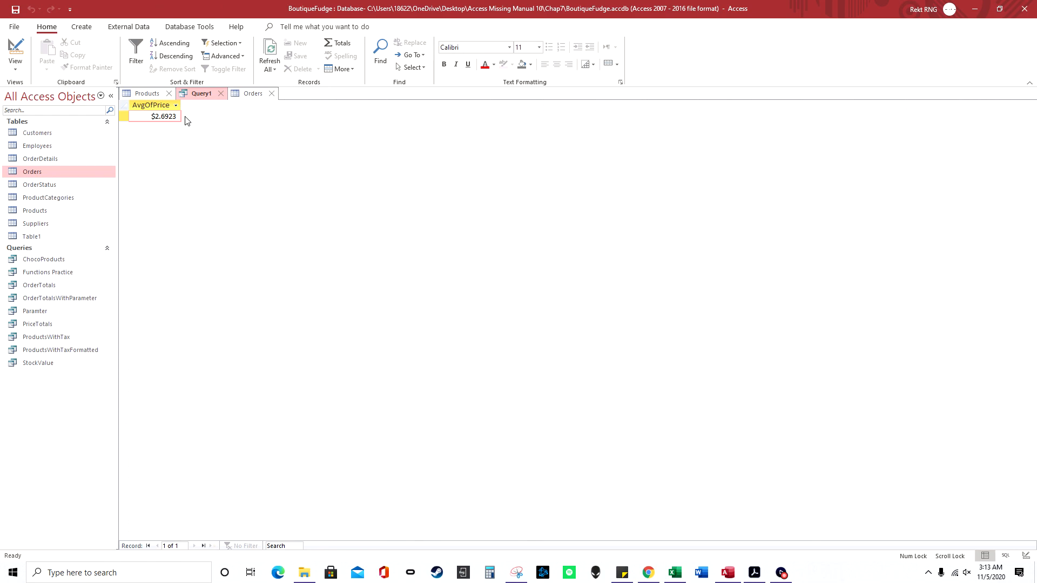
# Step: Go back to the Products table, calculate 35 ÷ 14 in Calculator, and show its history beside the result
pyautogui.click(148, 95)
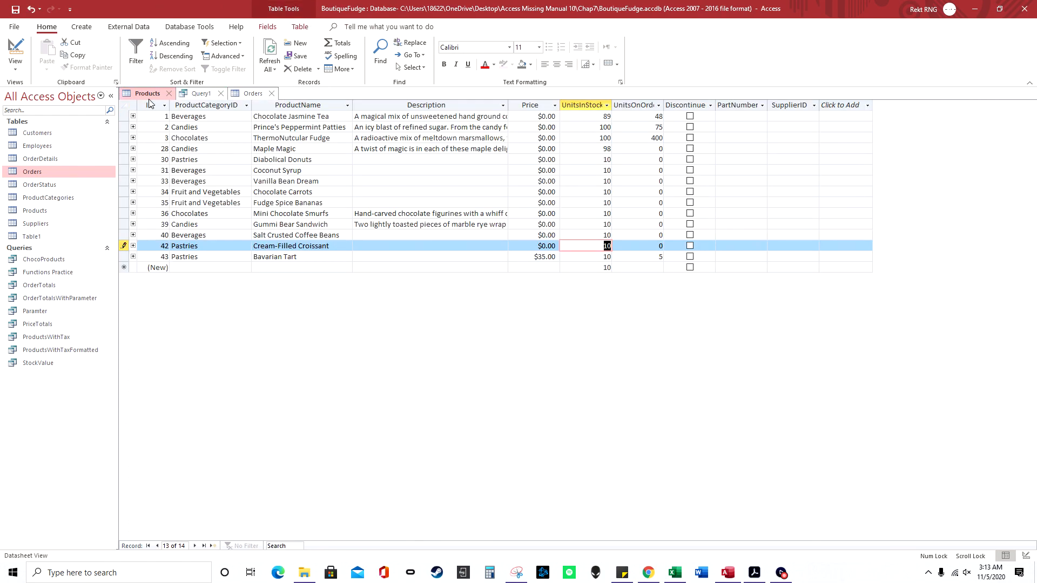
pyautogui.click(492, 572)
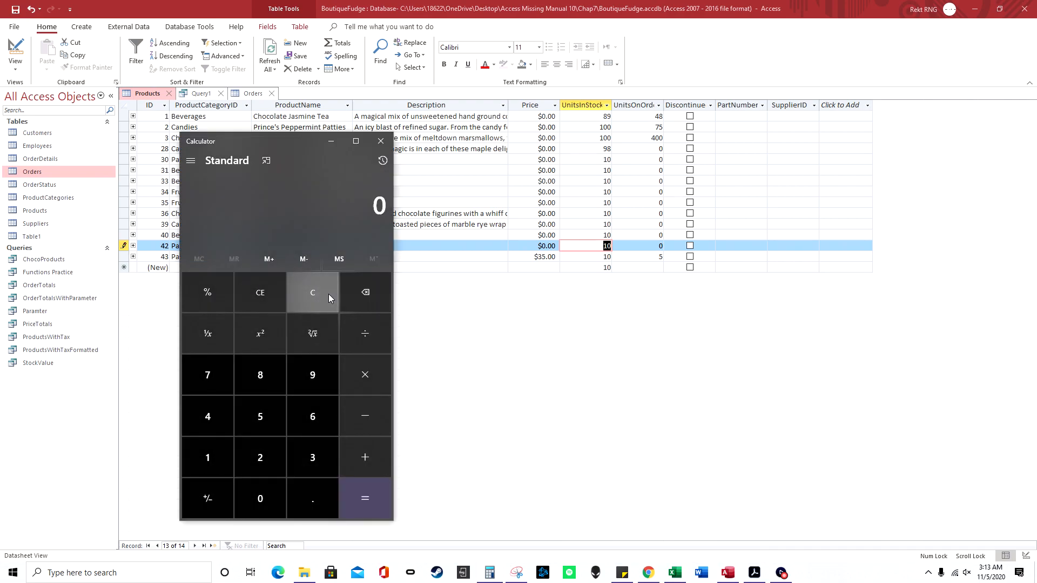
pyautogui.write('35')
pyautogui.write('/14')
pyautogui.press('Return')
pyautogui.moveTo(300, 141); pyautogui.dragTo(407, 132)
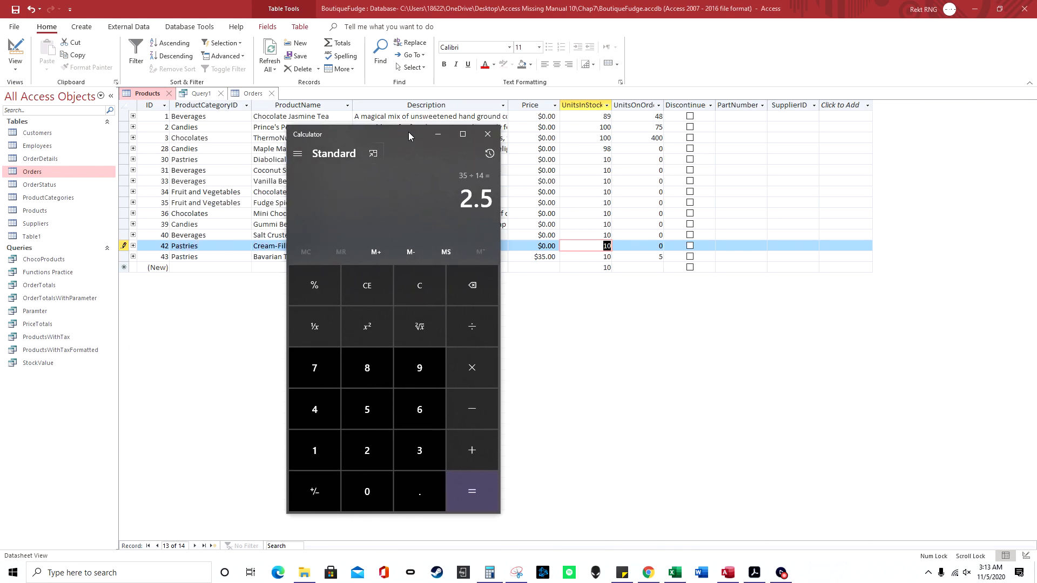
pyautogui.moveTo(500, 196); pyautogui.dragTo(605, 203)
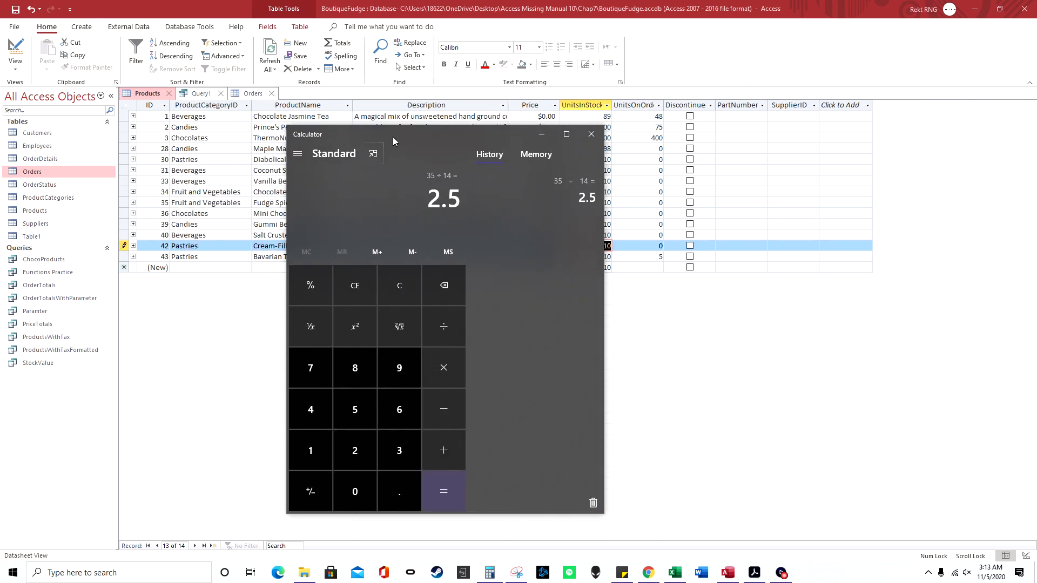
# Step: Save the Cream-Filled Croissant price by moving to the Bavarian Tart record, and return the average price query to Design View
pyautogui.click(151, 95)
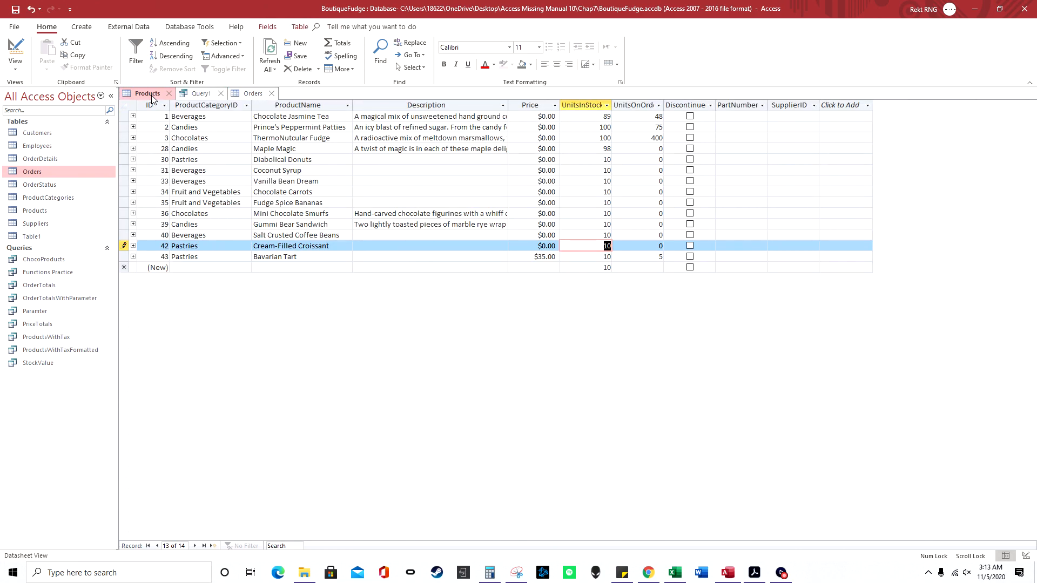
pyautogui.click(547, 256)
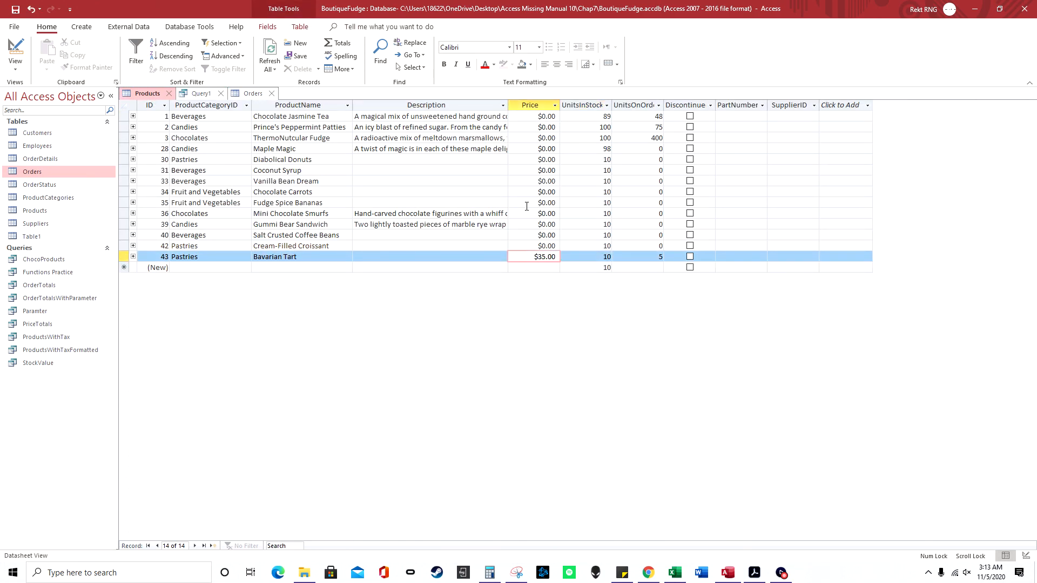
pyautogui.click(216, 96)
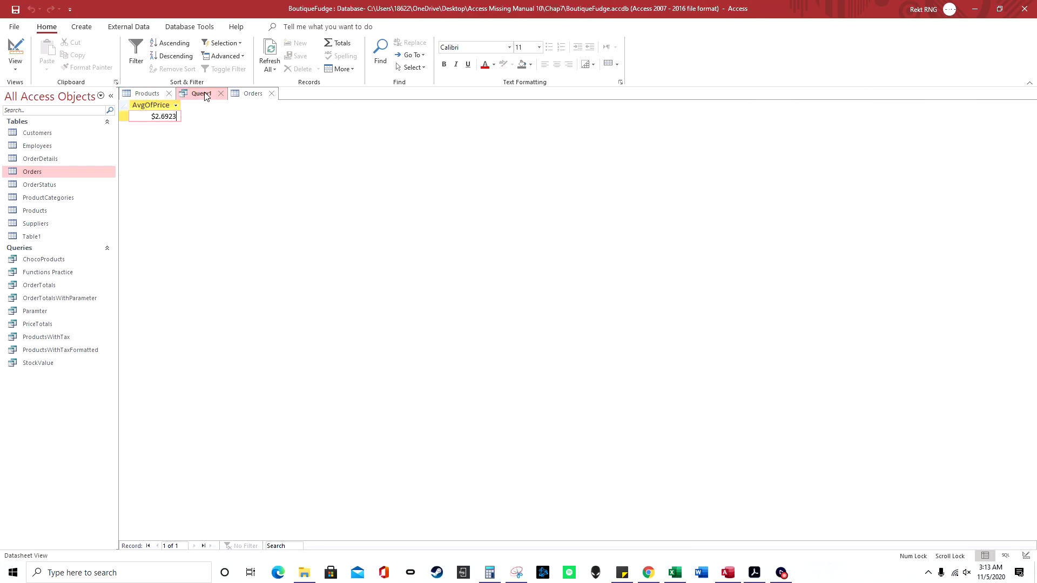
pyautogui.rightClick(163, 105)
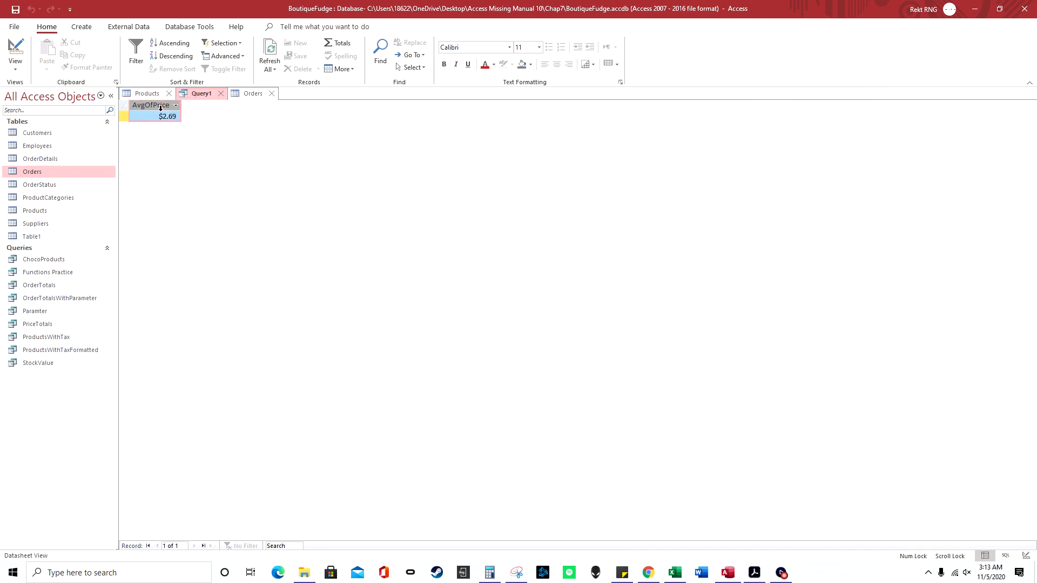
pyautogui.rightClick(195, 93)
pyautogui.click(230, 149)
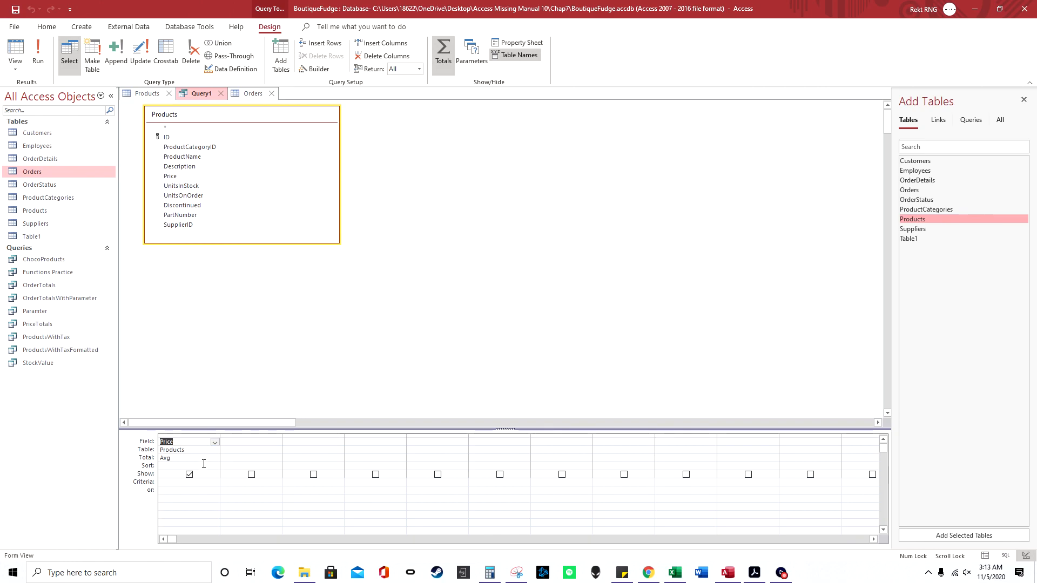
# Step: Close the Products table and rerun the average price query in Datasheet View
pyautogui.click(147, 93)
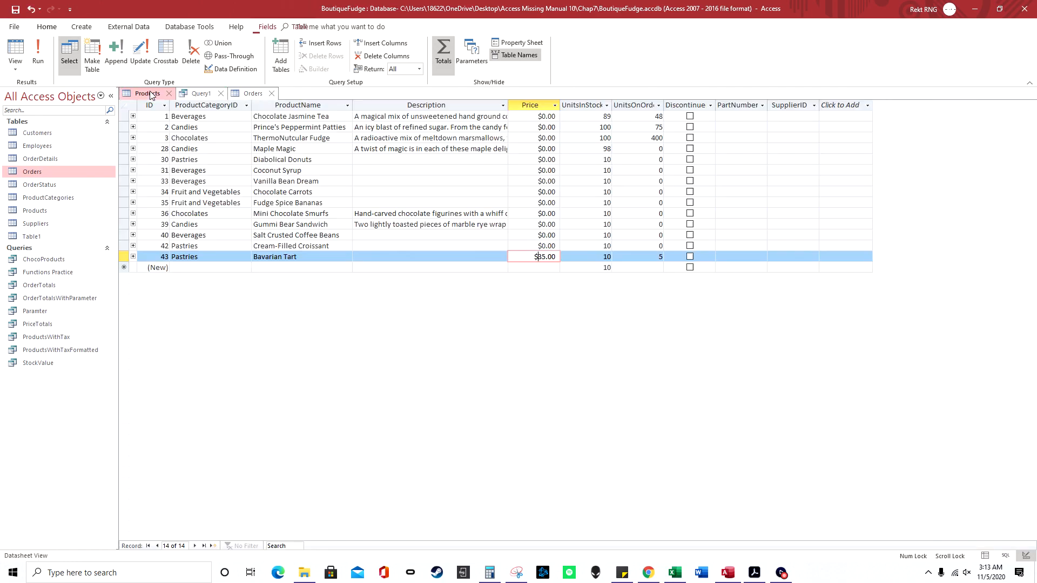
pyautogui.click(202, 95)
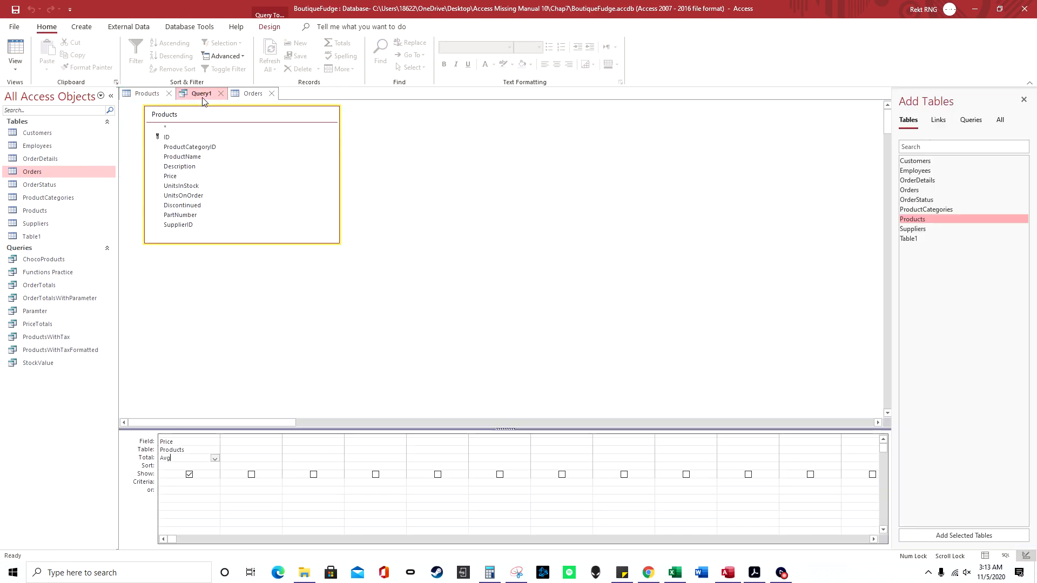
pyautogui.click(163, 95)
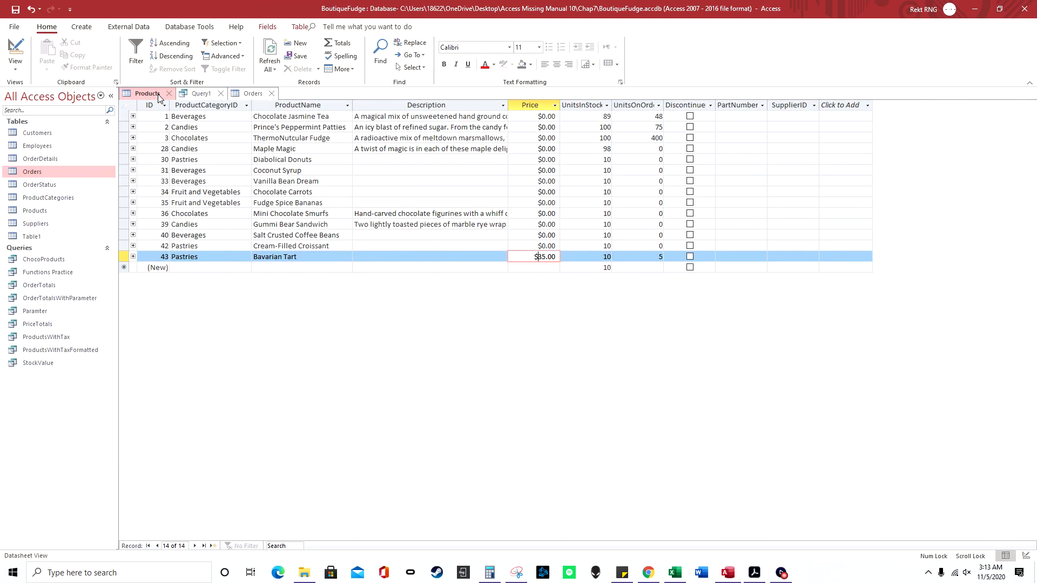
pyautogui.click(171, 95)
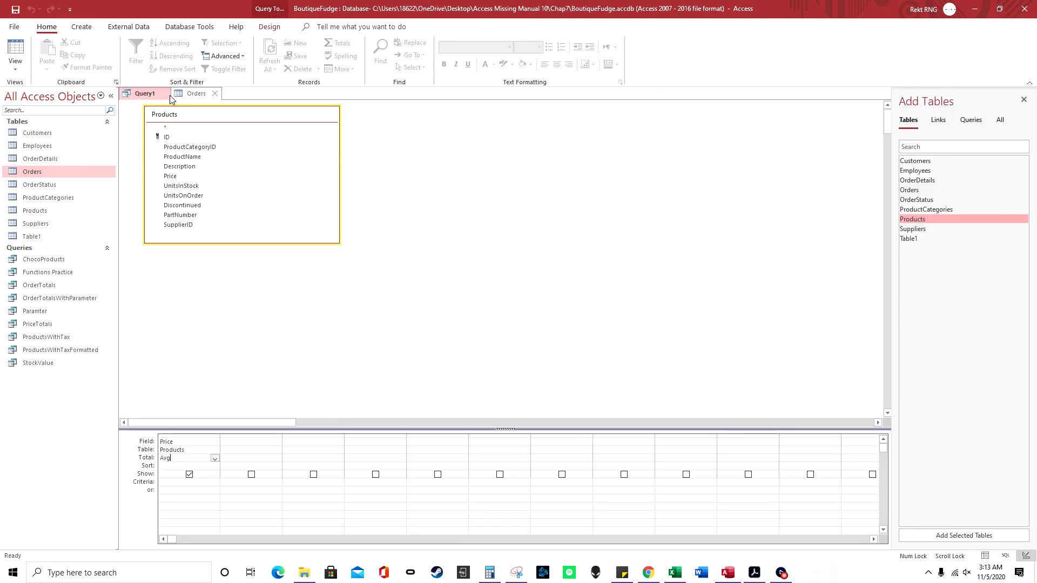
pyautogui.click(16, 62)
pyautogui.click(56, 90)
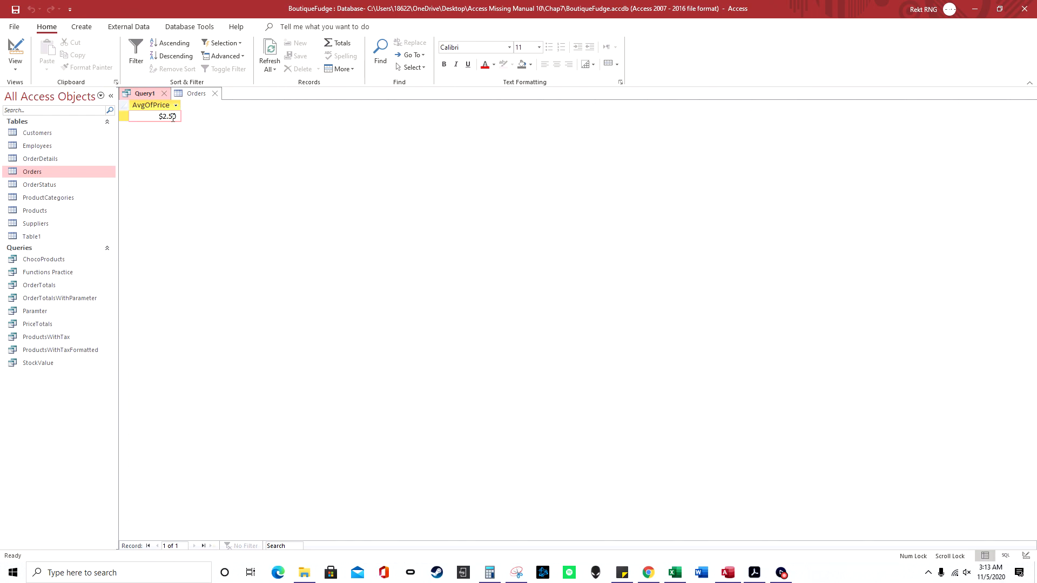
# Step: Recheck the average price query's design and result, leave it in Design View, and close the Orders table
pyautogui.rightClick(145, 99)
pyautogui.click(187, 153)
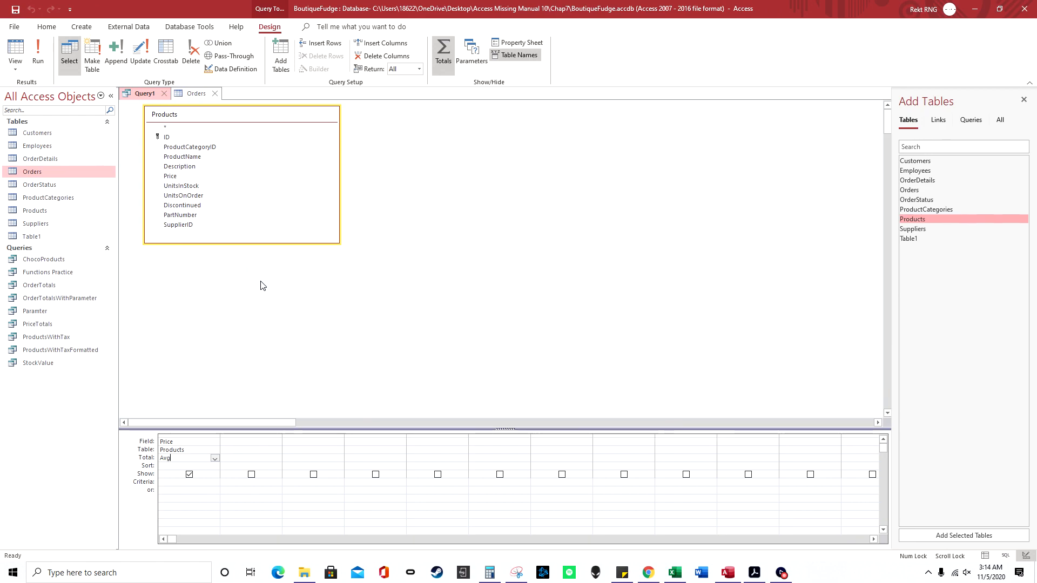
pyautogui.rightClick(143, 96)
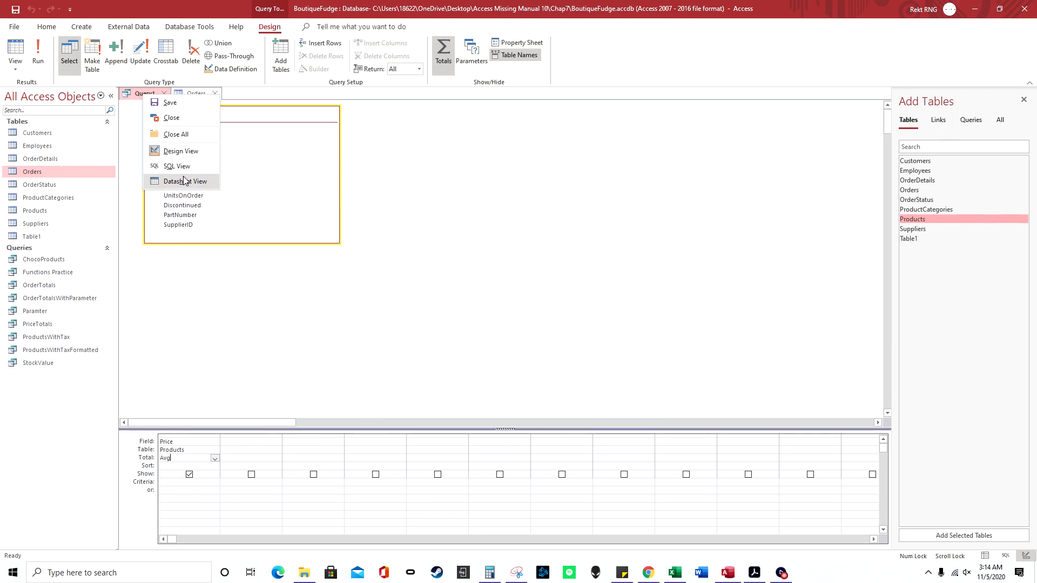
pyautogui.click(183, 181)
pyautogui.rightClick(154, 96)
pyautogui.click(186, 156)
pyautogui.click(184, 94)
pyautogui.click(214, 94)
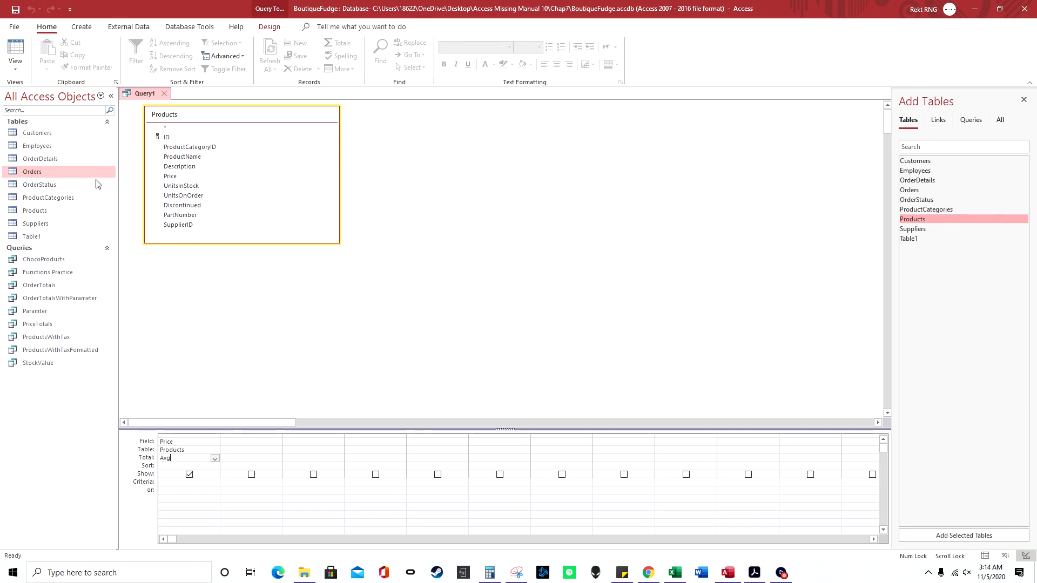
# Step: Reopen the Products table, clear the Cream-Filled Croissant price, and close the table
pyautogui.doubleClick(54, 210)
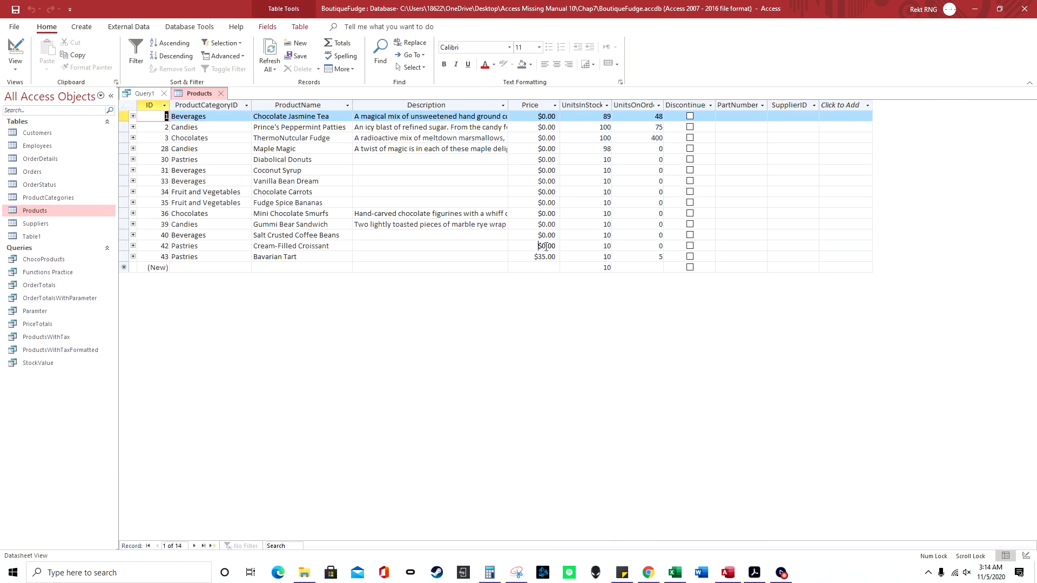
pyautogui.click(560, 246)
pyautogui.press('Delete')
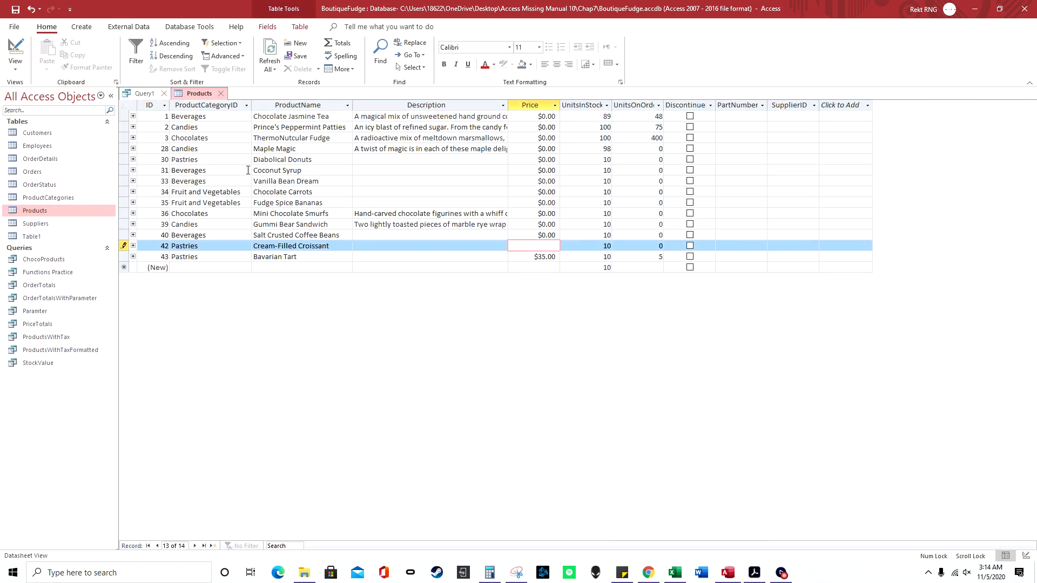
pyautogui.rightClick(200, 93)
pyautogui.click(222, 97)
pyautogui.click(222, 94)
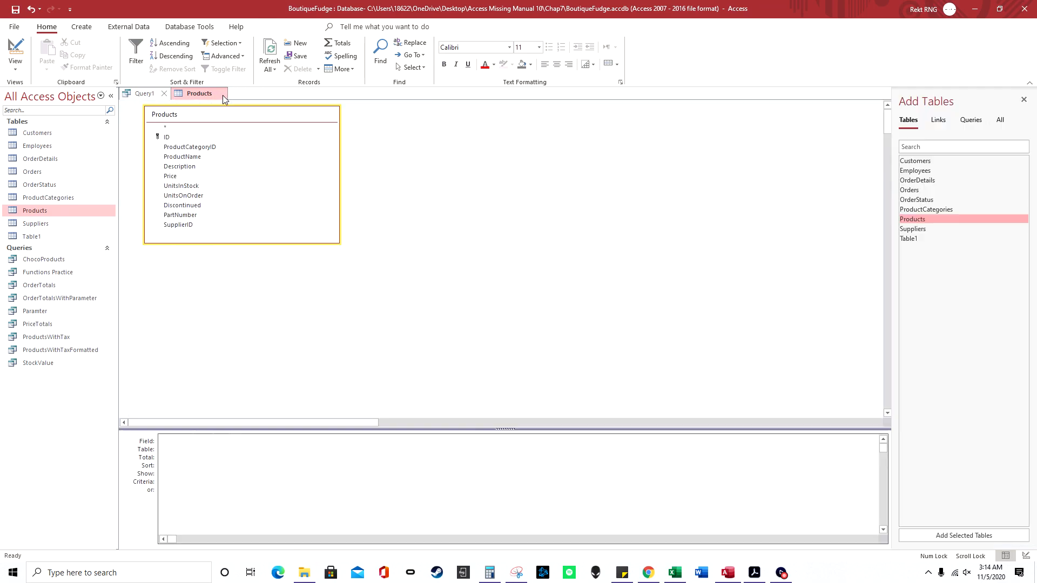
# Step: Run the average price query again with the Cream-Filled Croissant price blank and inspect the exact average
pyautogui.click(17, 68)
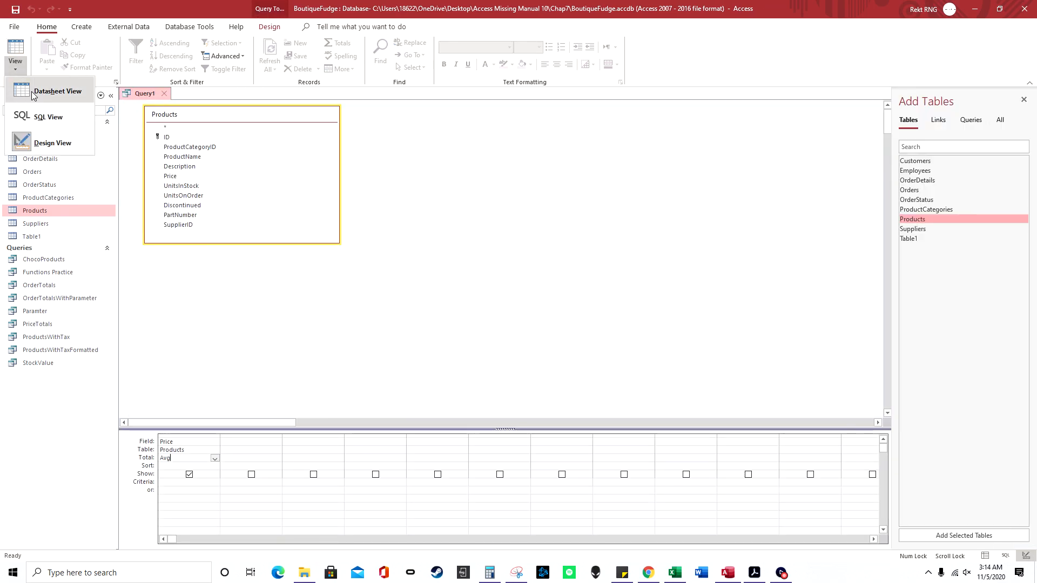
pyautogui.click(31, 89)
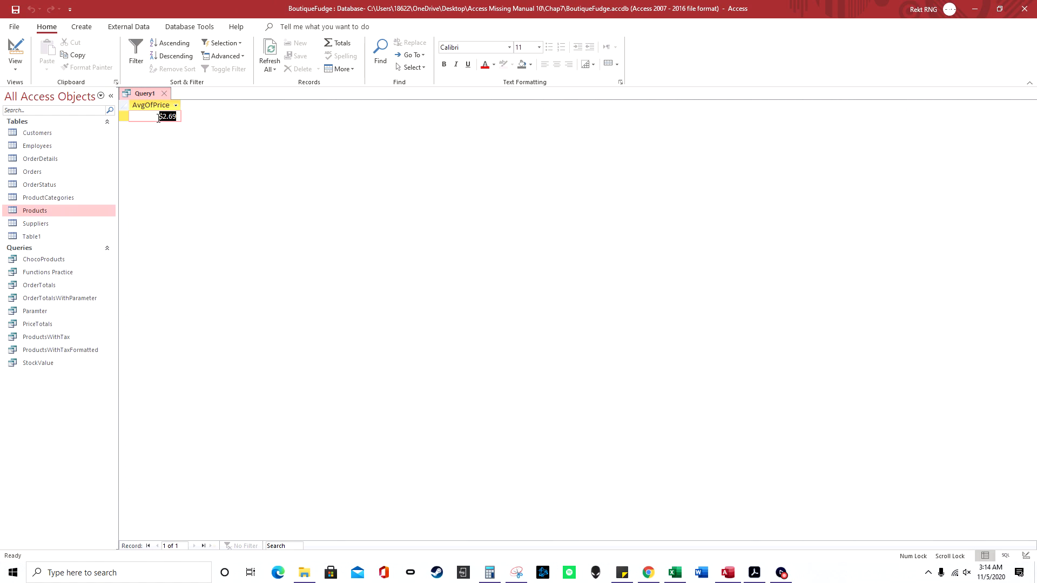
pyautogui.click(176, 117)
# Step: Reopen the Products table and set the Cream-Filled Croissant price to 0
pyautogui.doubleClick(51, 210)
pyautogui.click(545, 246)
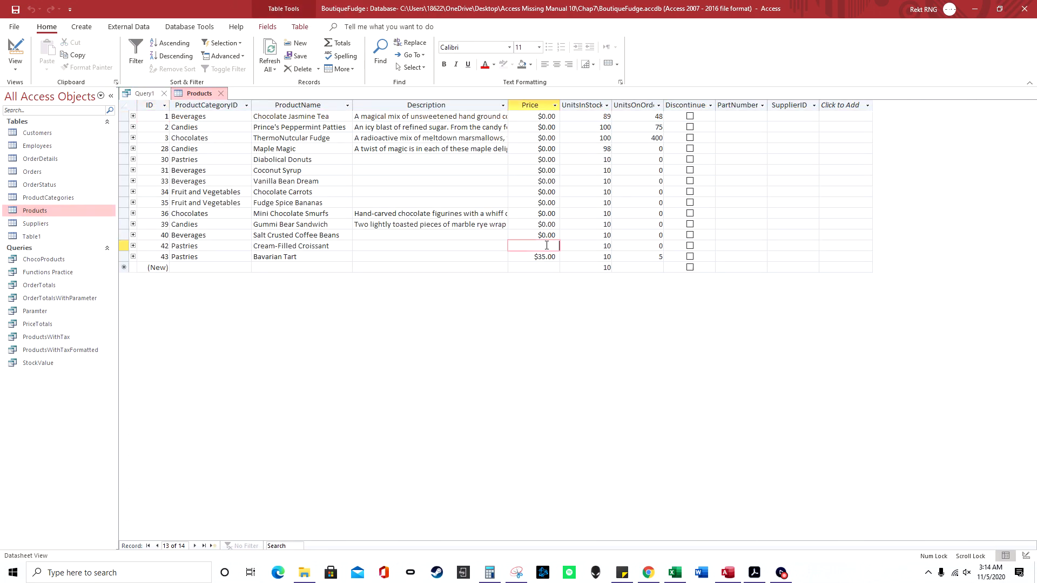
pyautogui.write('0')
pyautogui.press('Tab')
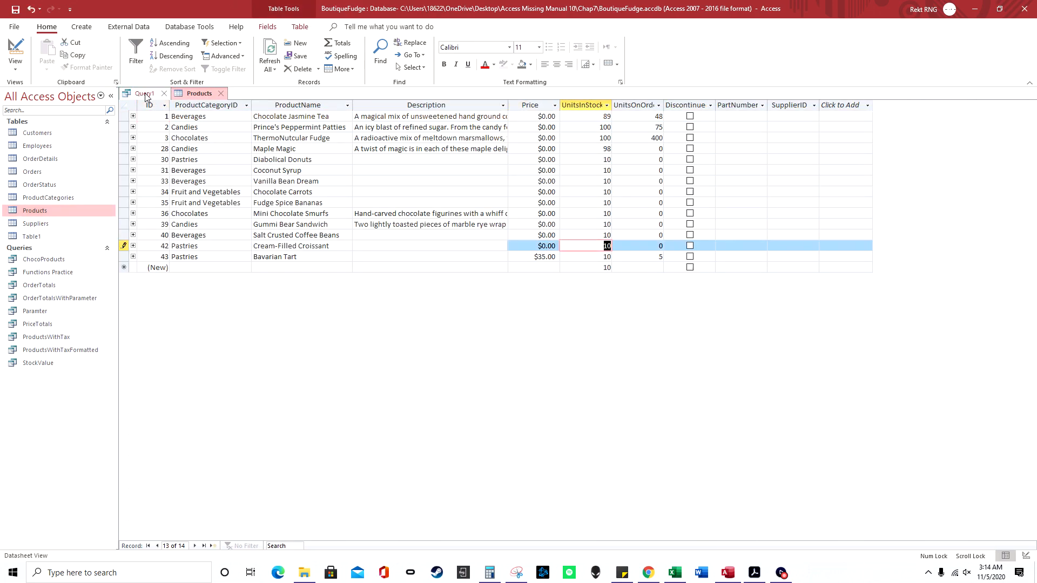
# Step: Switch the average price query to Design View and back to Datasheet View to recheck its result
pyautogui.click(145, 94)
pyautogui.click(15, 64)
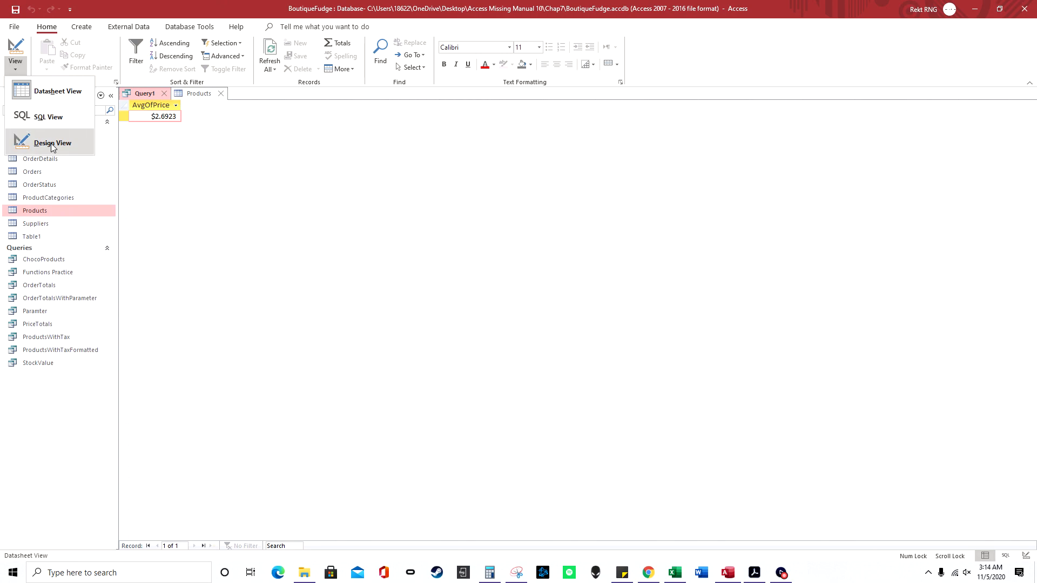
pyautogui.click(53, 143)
pyautogui.click(16, 54)
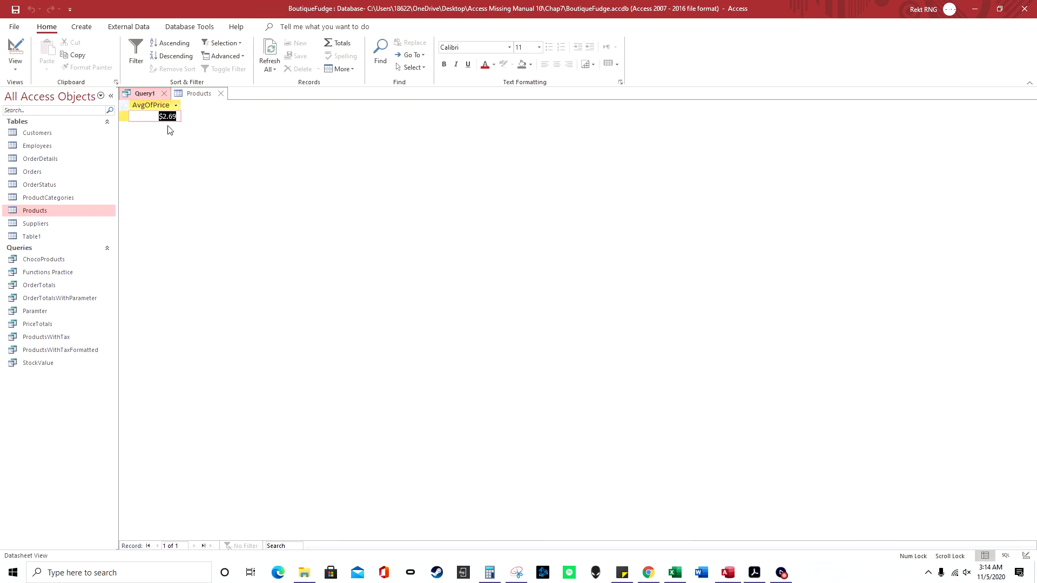
# Step: Close the Products table to save the zero price, rerun the average price query, and select the AvgOfPrice value
pyautogui.click(201, 94)
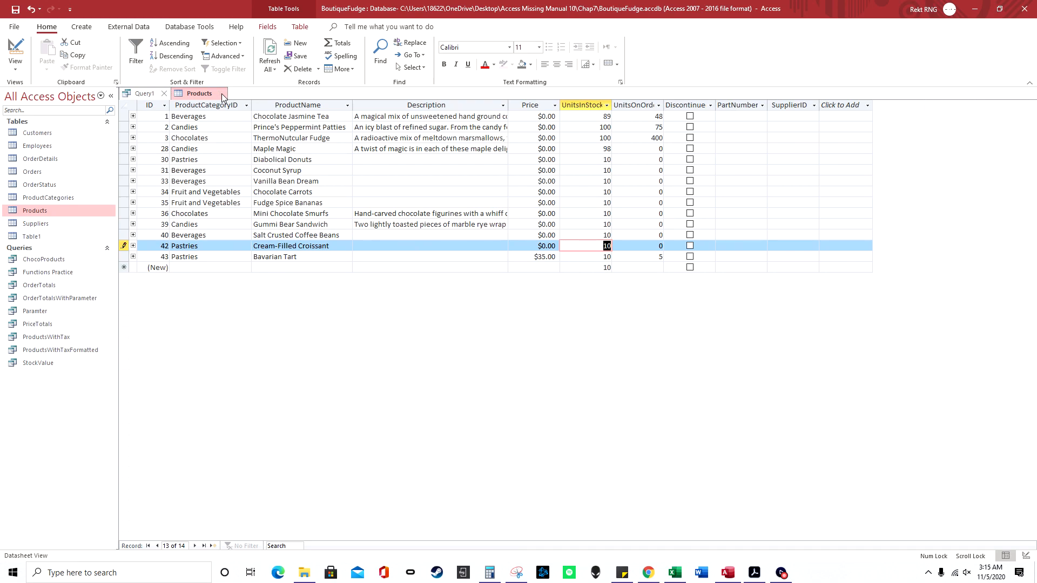
pyautogui.click(222, 92)
pyautogui.click(15, 65)
pyautogui.click(41, 142)
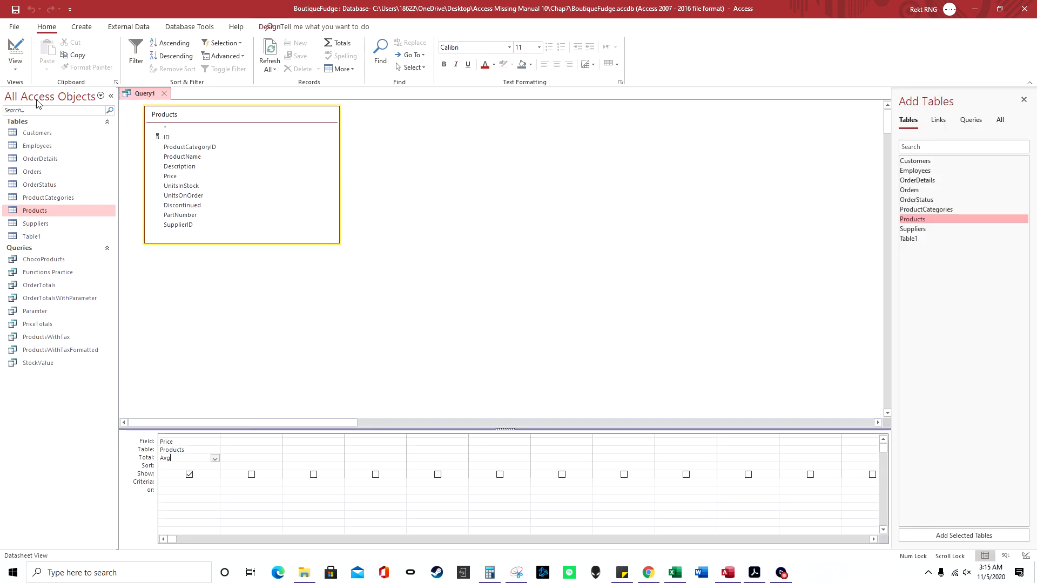
pyautogui.click(40, 61)
pyautogui.moveTo(179, 117); pyautogui.dragTo(156, 117)
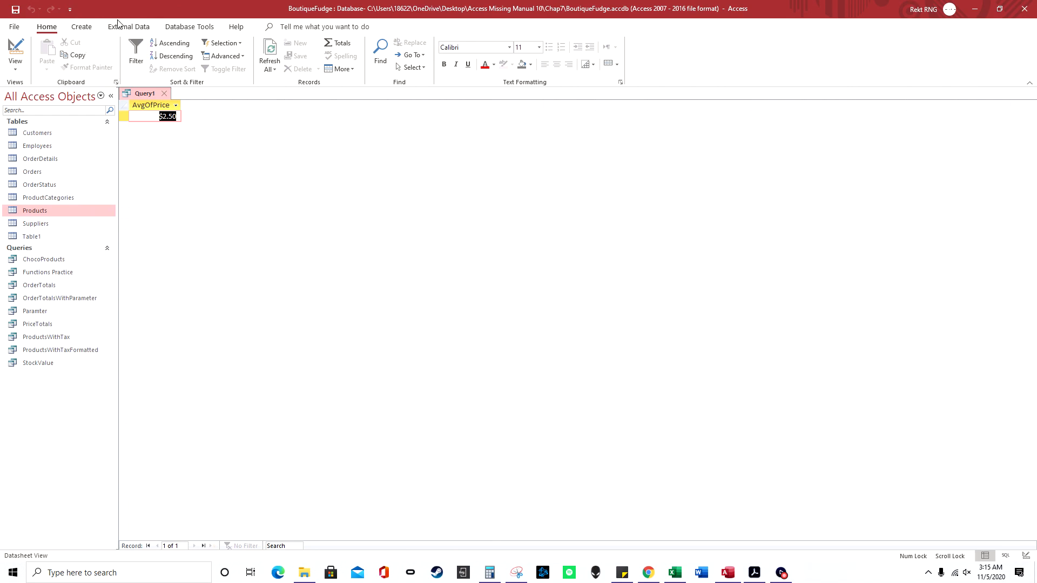
# Step: Open the Customers table in Datasheet View to review its fields and records
pyautogui.click(82, 32)
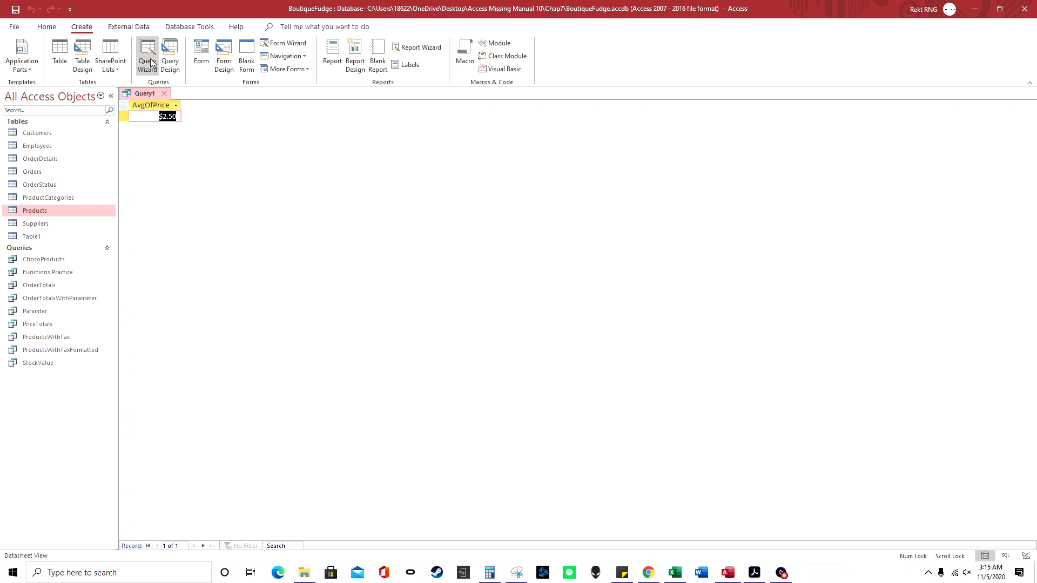
pyautogui.click(54, 31)
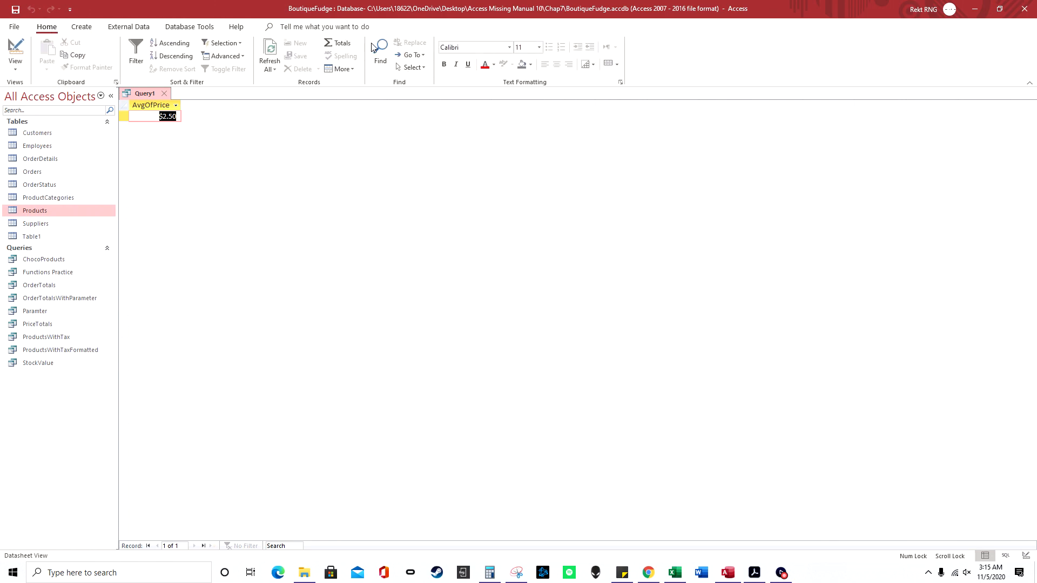
pyautogui.click(90, 30)
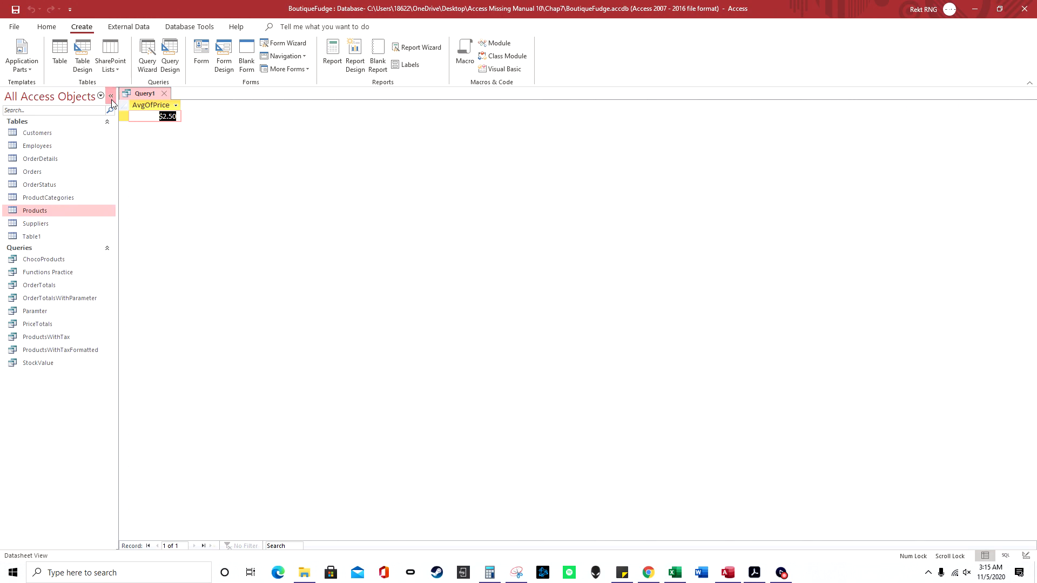
pyautogui.doubleClick(50, 139)
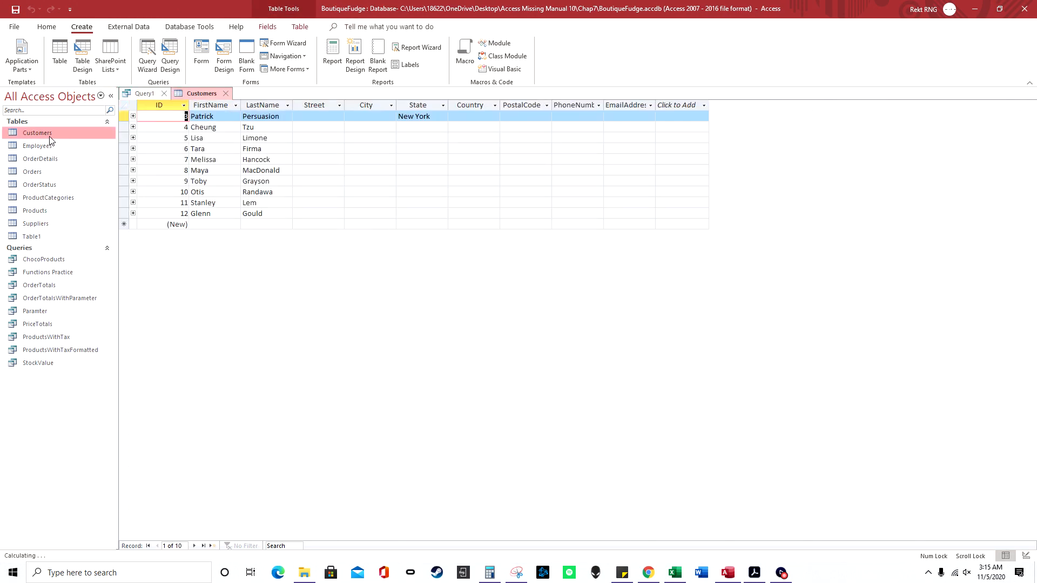
# Step: Create a new query in Design View, add the Customers table, and enlarge its field list to show all fields
pyautogui.click(301, 28)
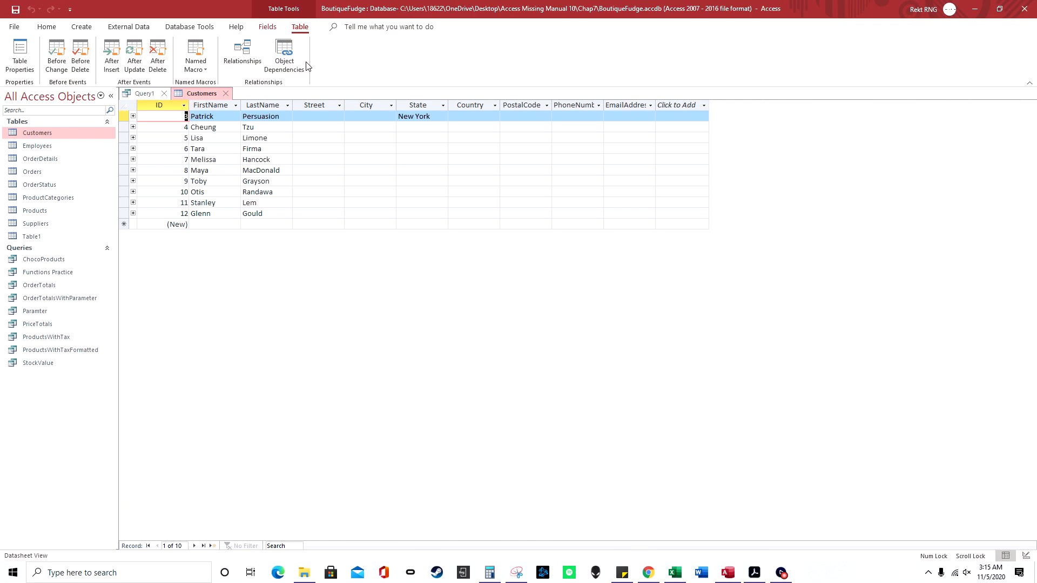
pyautogui.scroll(3, 237, 30)
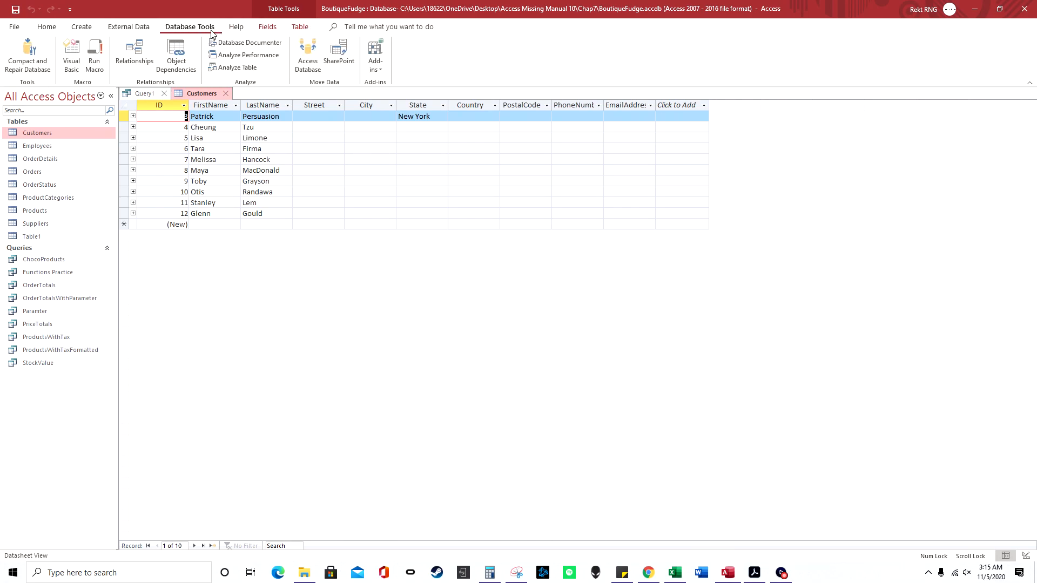
pyautogui.click(128, 26)
pyautogui.click(81, 27)
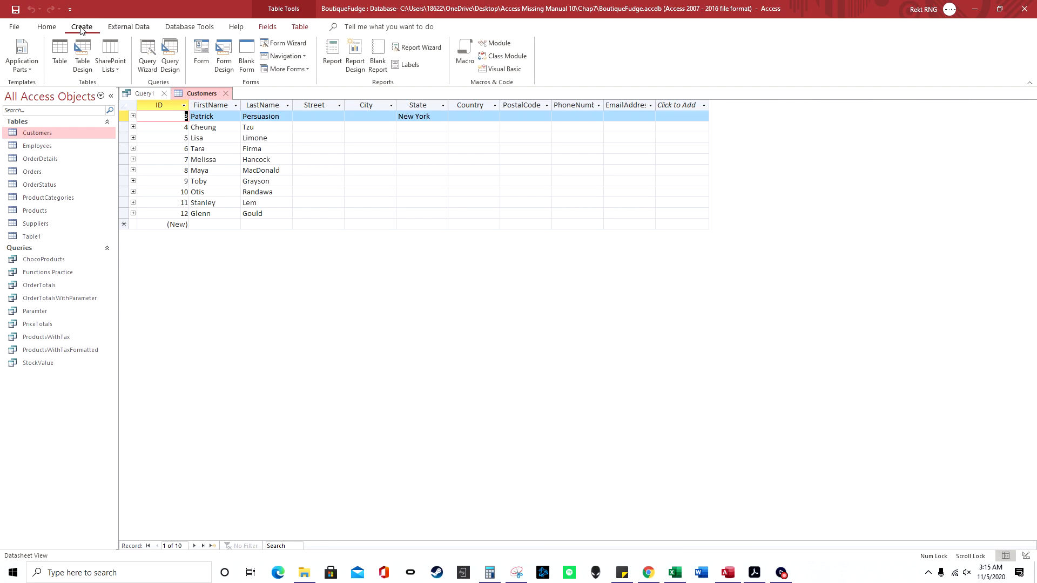
pyautogui.click(170, 61)
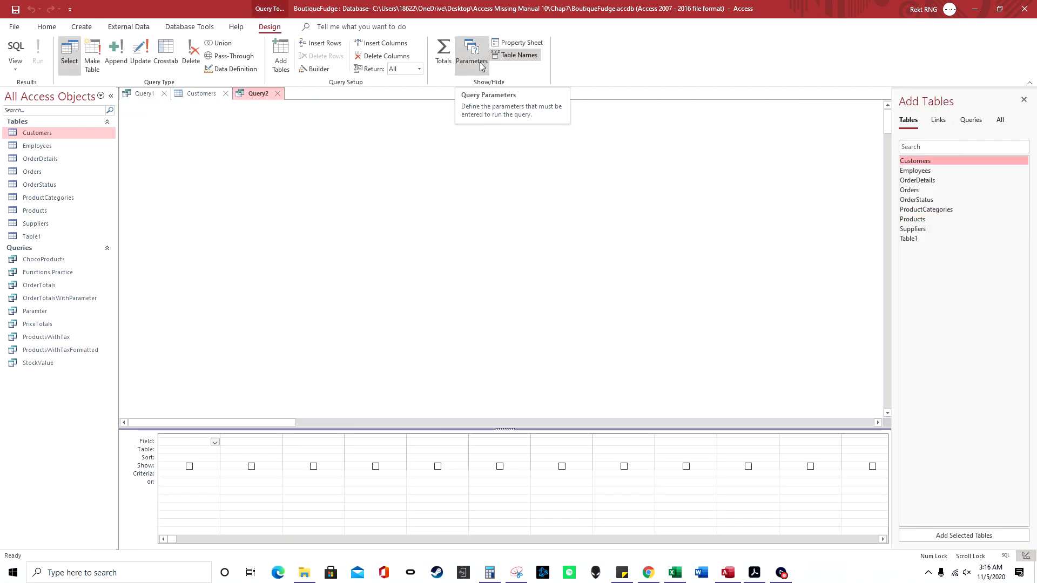
pyautogui.doubleClick(931, 161)
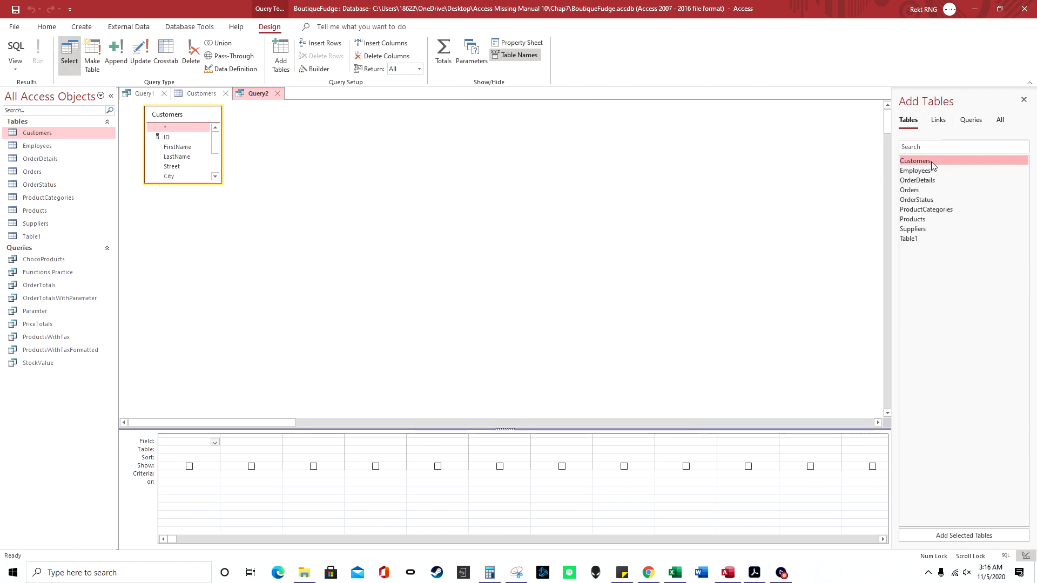
pyautogui.moveTo(193, 118); pyautogui.dragTo(291, 155)
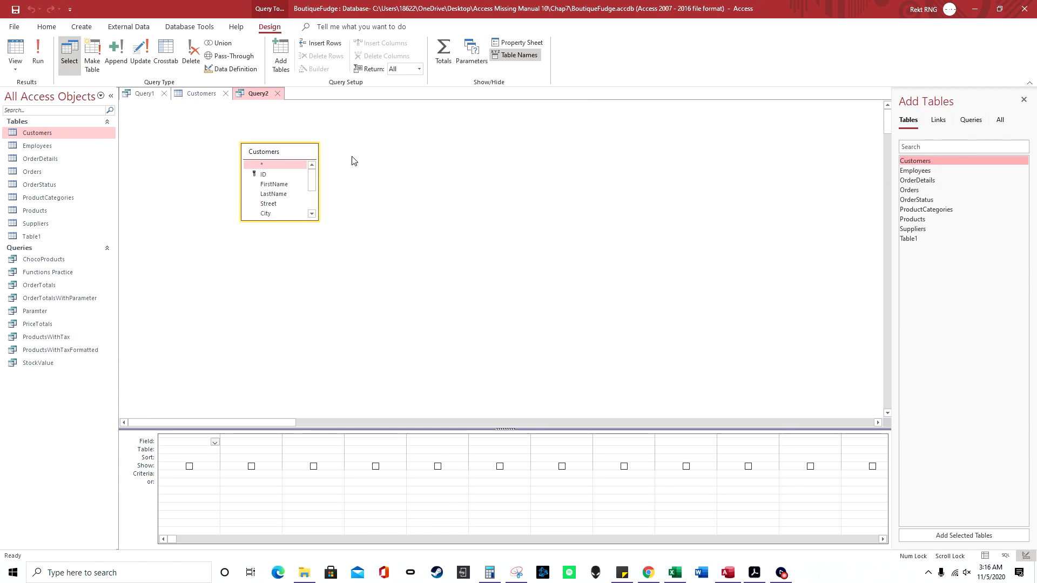
pyautogui.moveTo(319, 221); pyautogui.dragTo(446, 308)
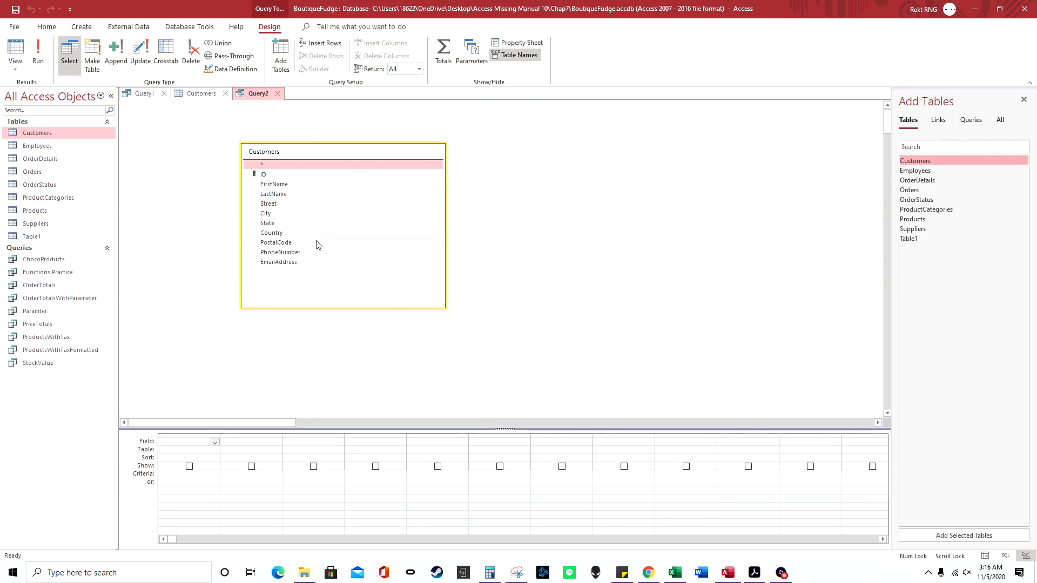
# Step: Define a query parameter named CustomerState
pyautogui.click(464, 64)
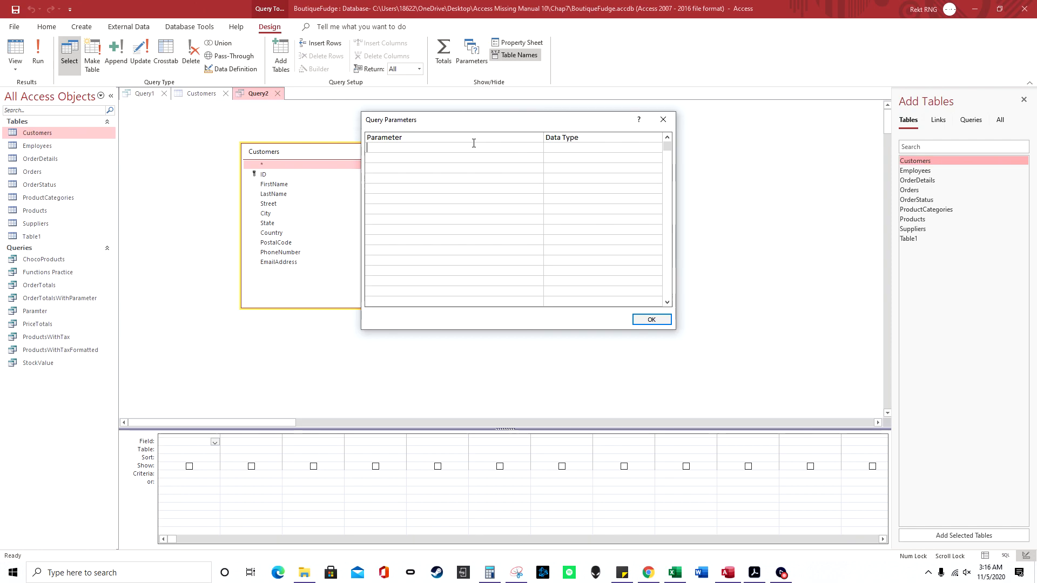
pyautogui.write('Customer')
pyautogui.write('S')
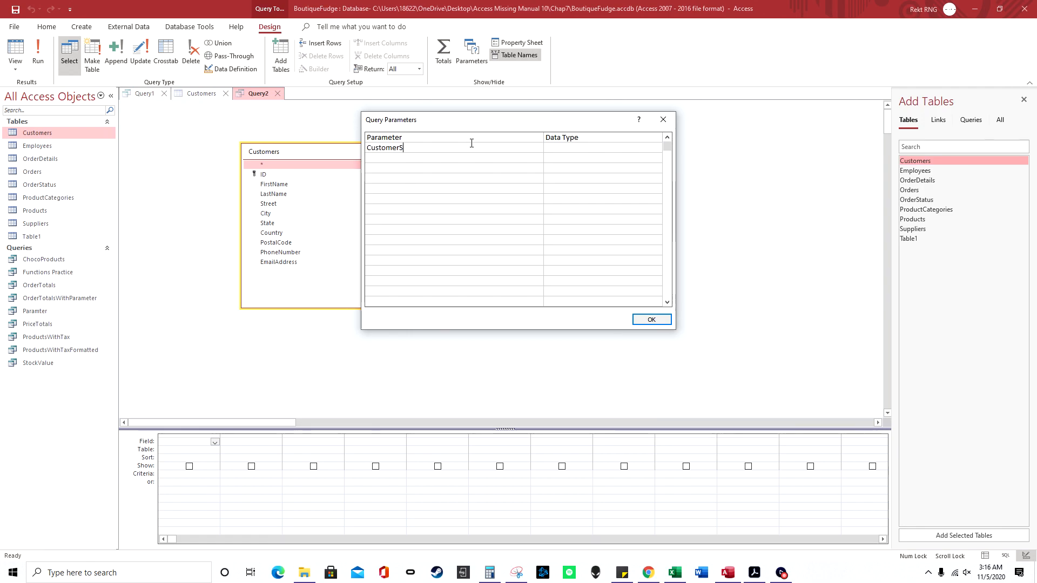
pyautogui.write('tate')
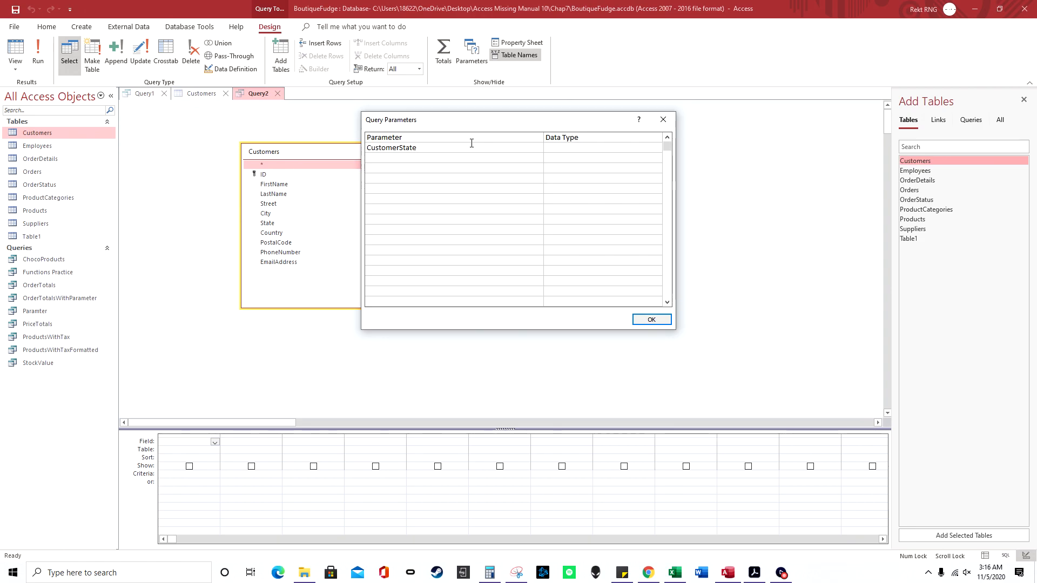
pyautogui.click(655, 148)
pyautogui.click(658, 320)
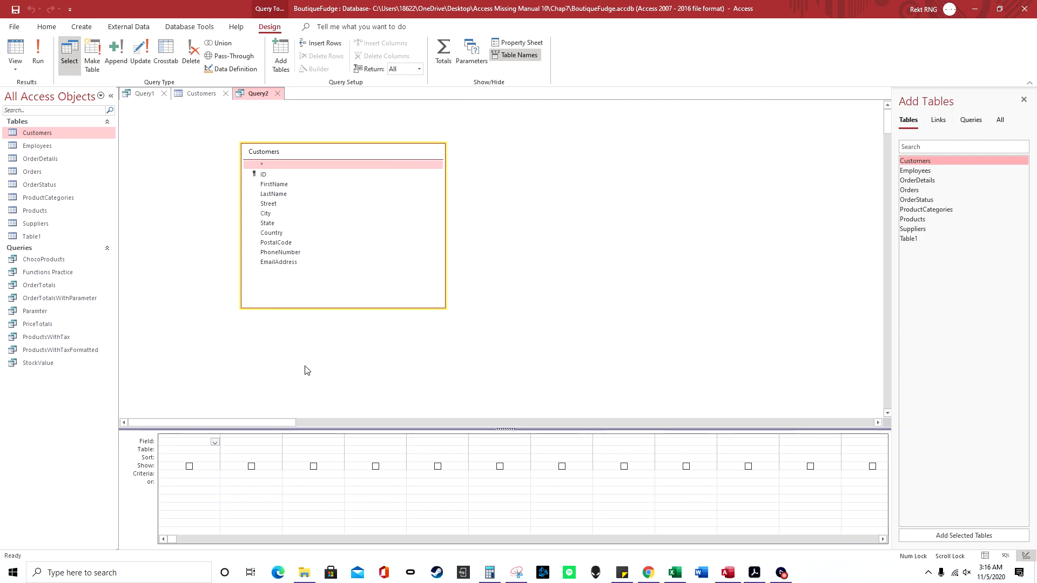
# Step: Add the State field to the query and set its criterion to [CustomerState]
pyautogui.doubleClick(285, 223)
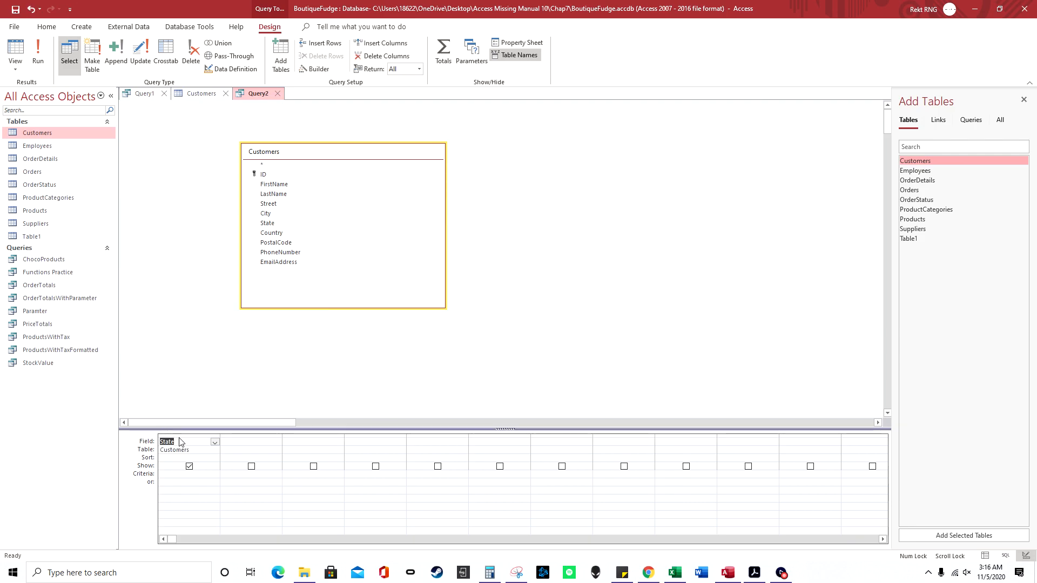
pyautogui.click(172, 474)
pyautogui.write('[Customer')
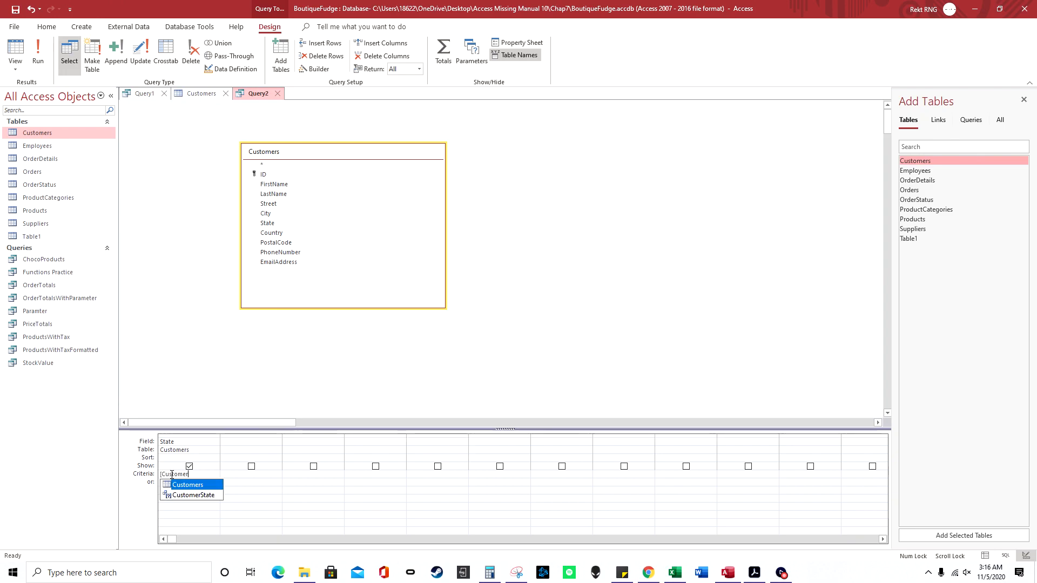
pyautogui.press('Down')
pyautogui.press('Tab')
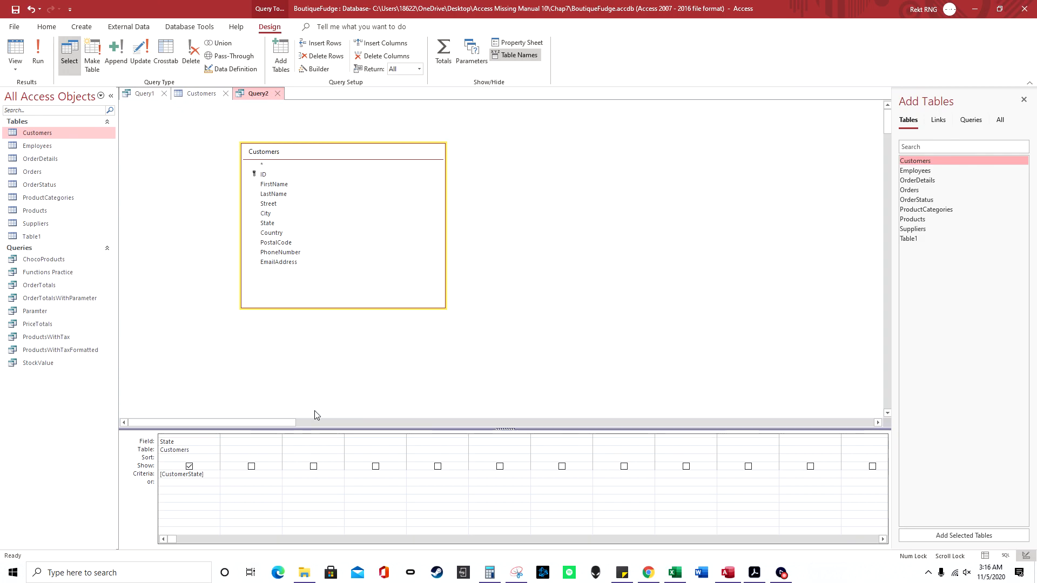
# Step: Close the parameter query, saving it as Query2
pyautogui.click(277, 95)
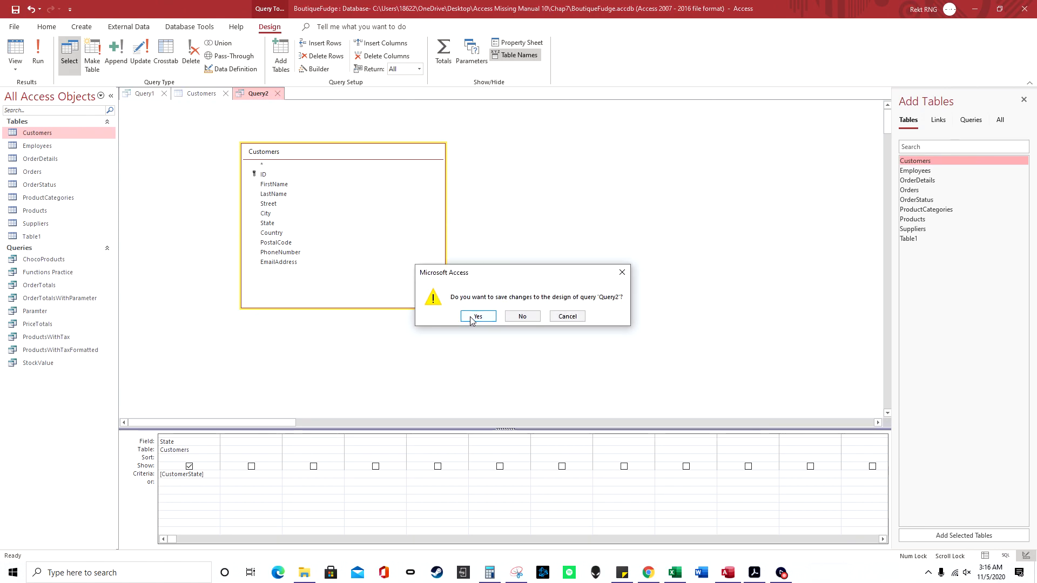
pyautogui.click(471, 317)
pyautogui.click(520, 216)
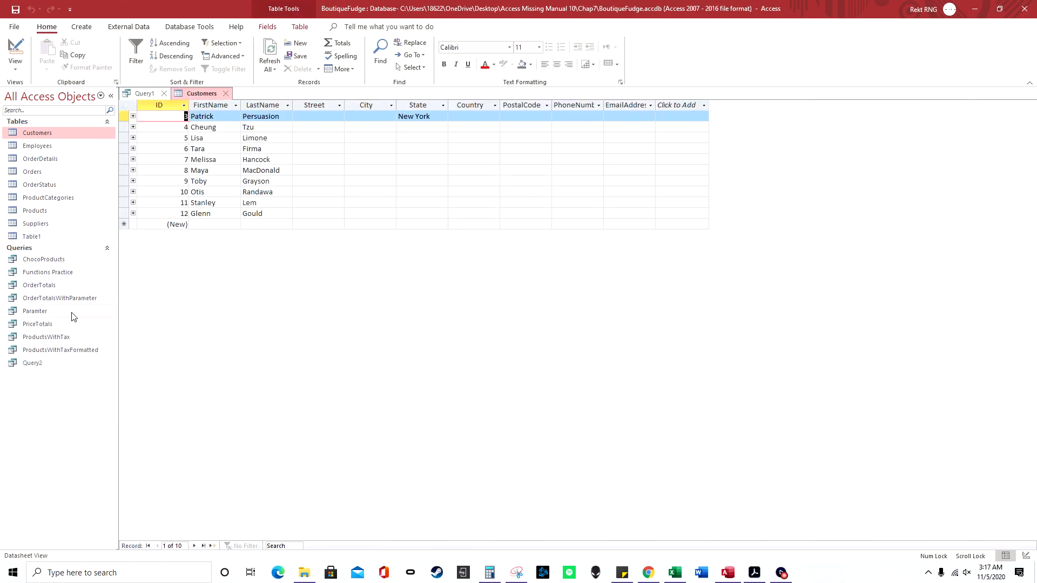
# Step: Run Query2 with New York as the CustomerState value
pyautogui.click(50, 366)
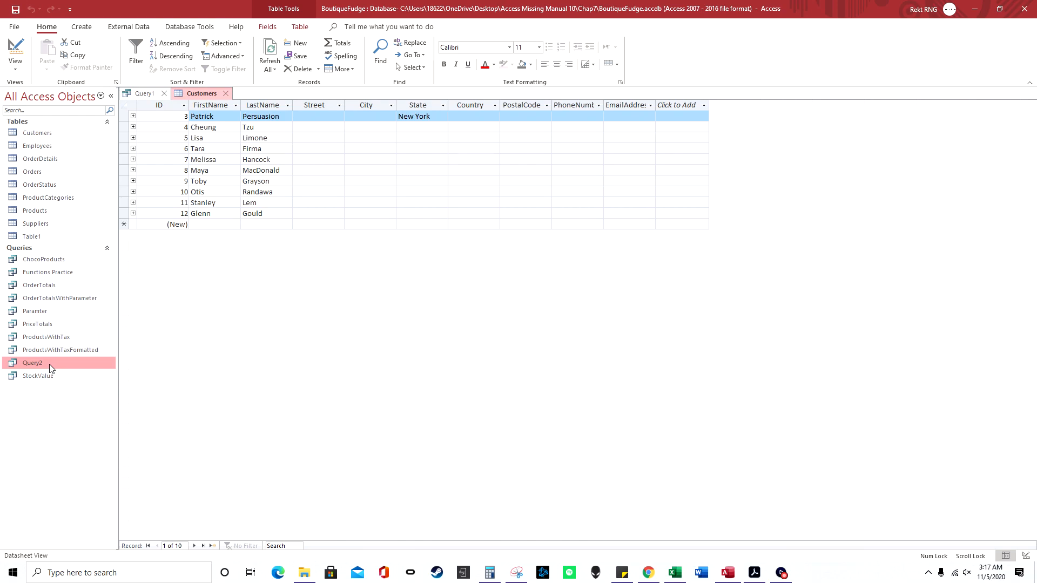
pyautogui.doubleClick(51, 367)
pyautogui.write('N')
pyautogui.press('Return')
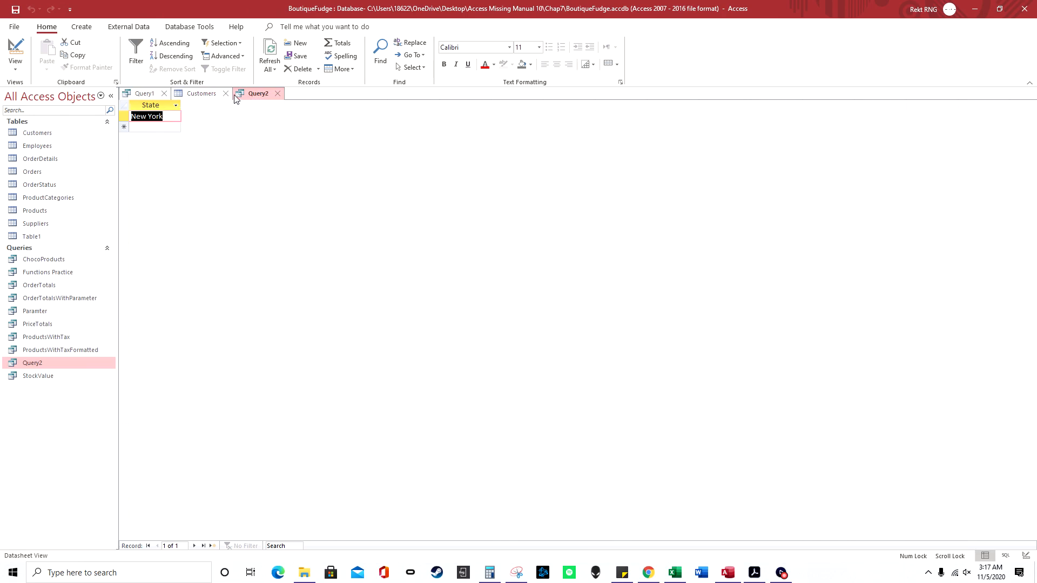
# Step: Add the FirstName and LastName fields to Query2 in Design View, then close it and save the changes
pyautogui.rightClick(252, 97)
pyautogui.click(278, 148)
pyautogui.click(247, 432)
pyautogui.doubleClick(288, 185)
pyautogui.doubleClick(288, 195)
pyautogui.click(278, 94)
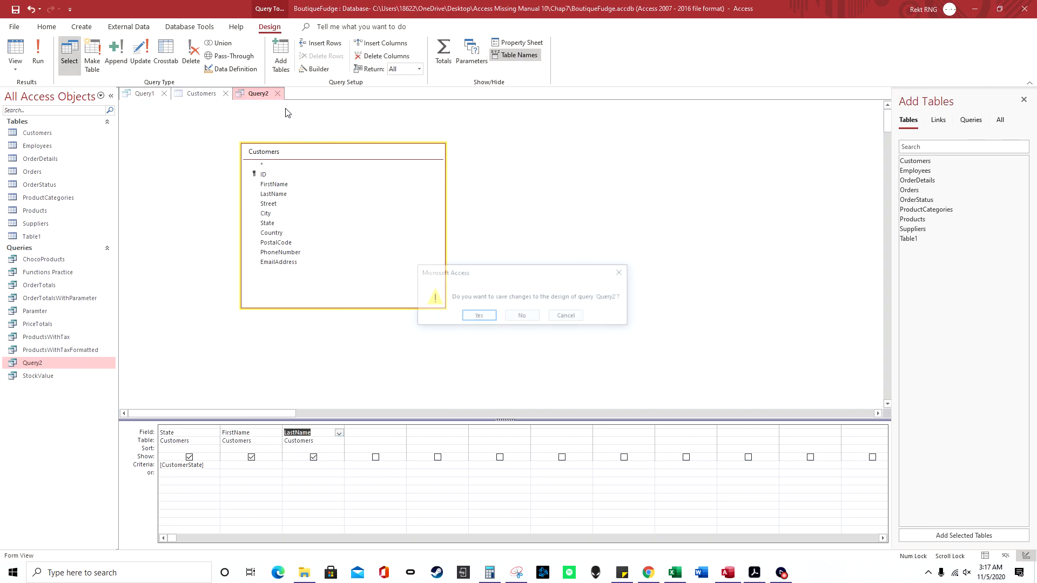
pyautogui.click(470, 318)
# Step: Rerun Query2 for New York and compare its result with the State column of the Customers table
pyautogui.doubleClick(67, 368)
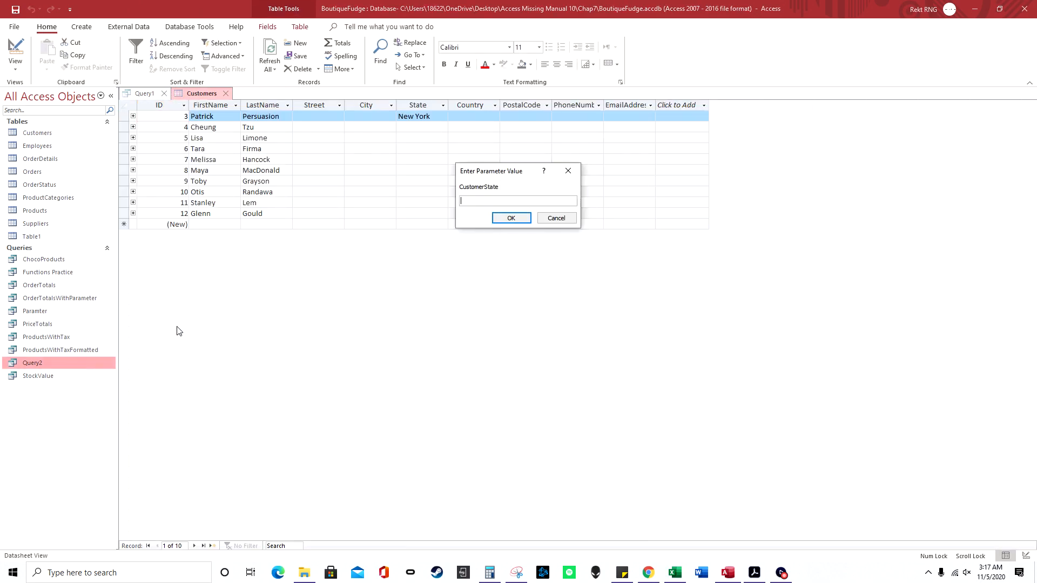
pyautogui.write('New York')
pyautogui.press('Return')
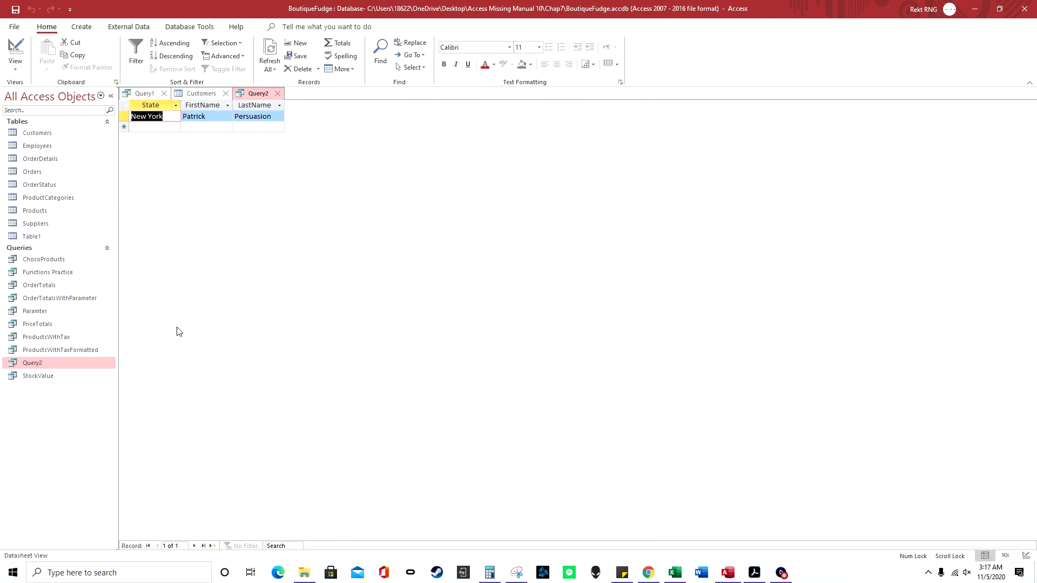
pyautogui.click(200, 95)
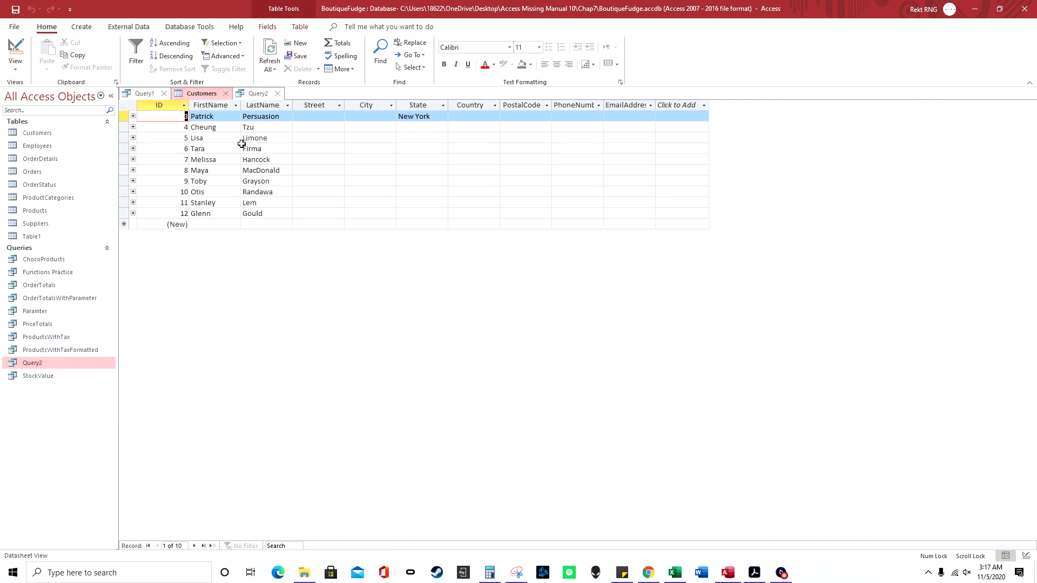
pyautogui.click(431, 118)
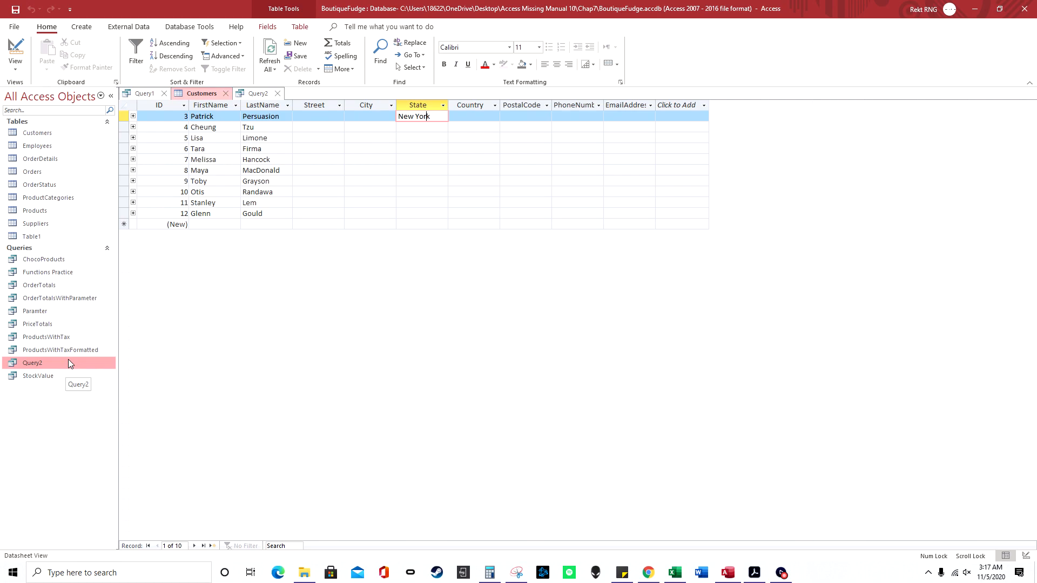
# Step: Look at the Back Up Database choice among the Save As options and return to the database
pyautogui.click(15, 27)
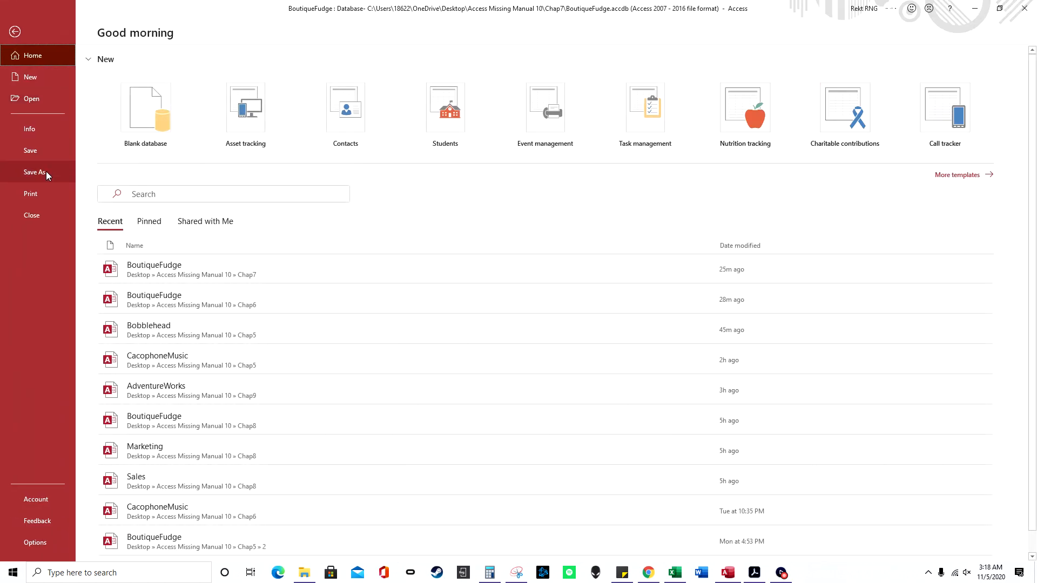
pyautogui.click(47, 171)
pyautogui.click(330, 205)
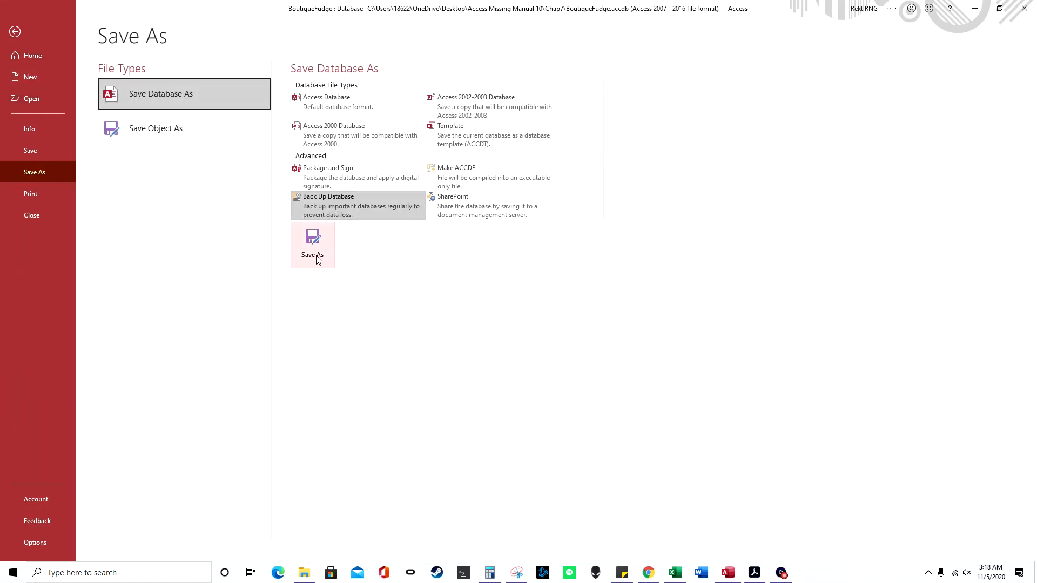
pyautogui.click(16, 33)
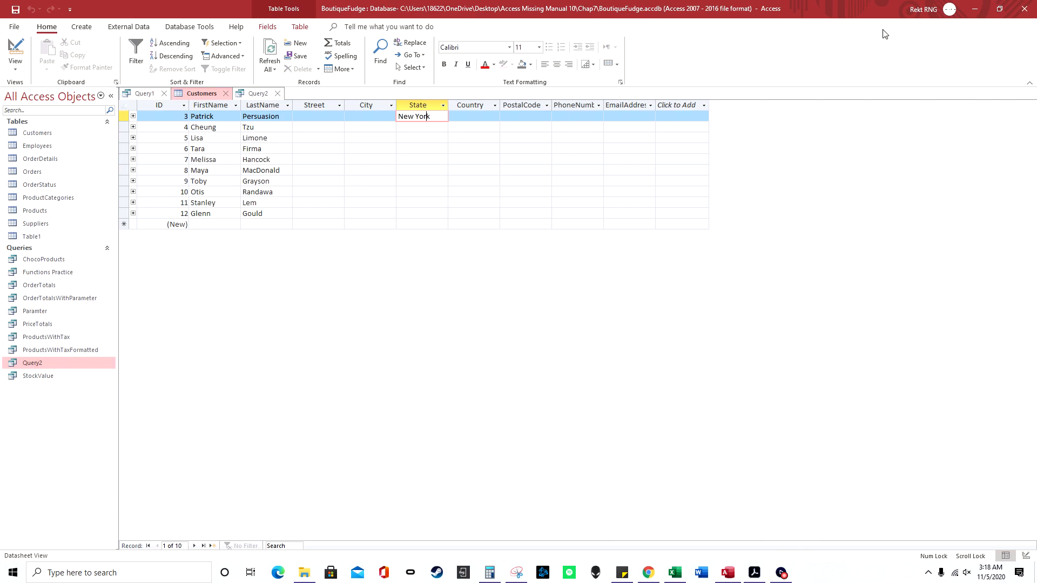
# Step: Close the Chap7 database without saving Query1 and close the calculator
pyautogui.click(1025, 10)
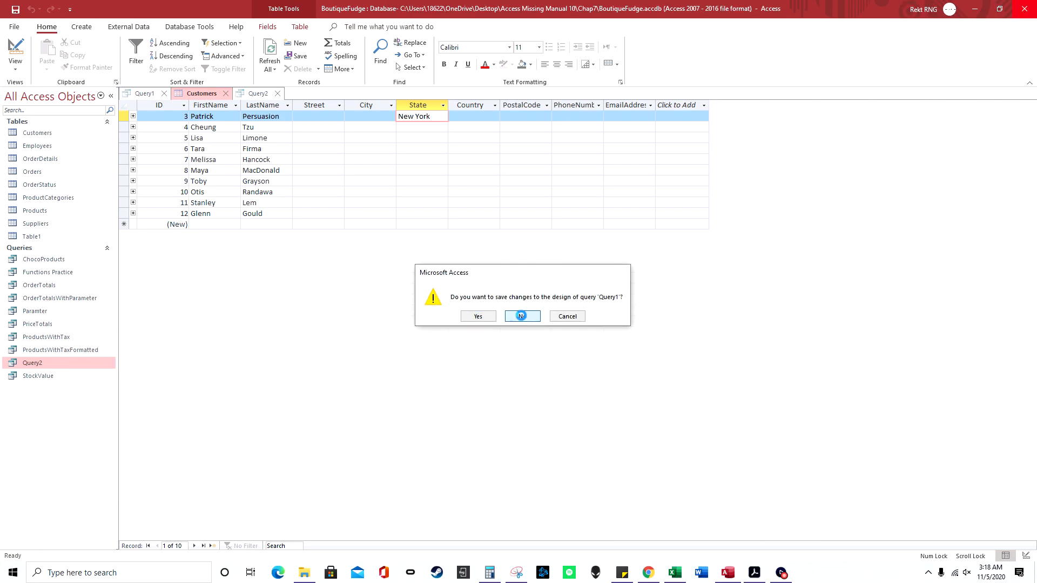
pyautogui.click(521, 314)
pyautogui.click(593, 135)
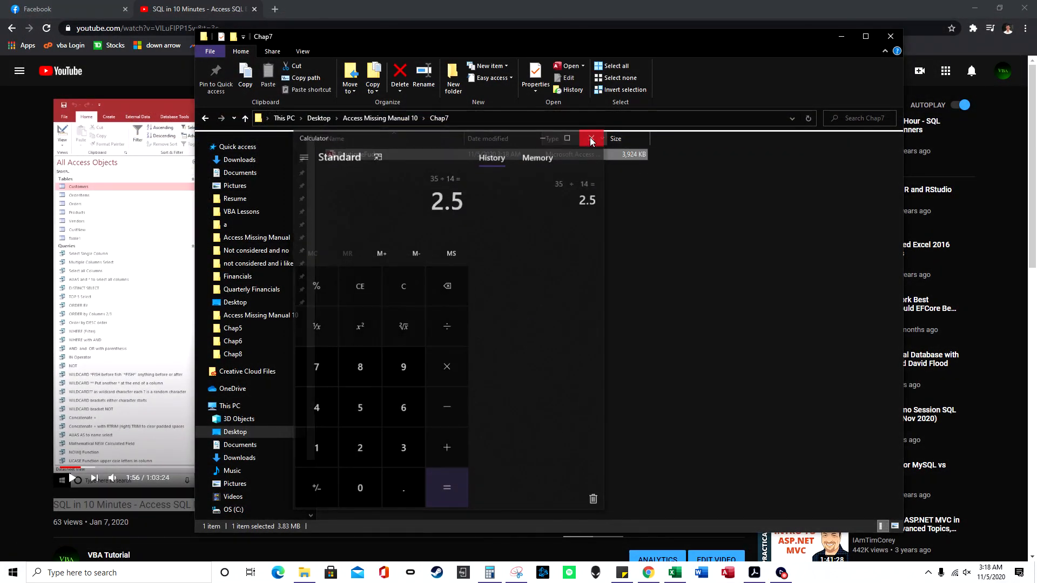
# Step: Open the BoutiqueFudge database from the Chap8 folder of Access Missing Manual 10 and show its object-creation commands
pyautogui.click(384, 118)
pyautogui.doubleClick(379, 236)
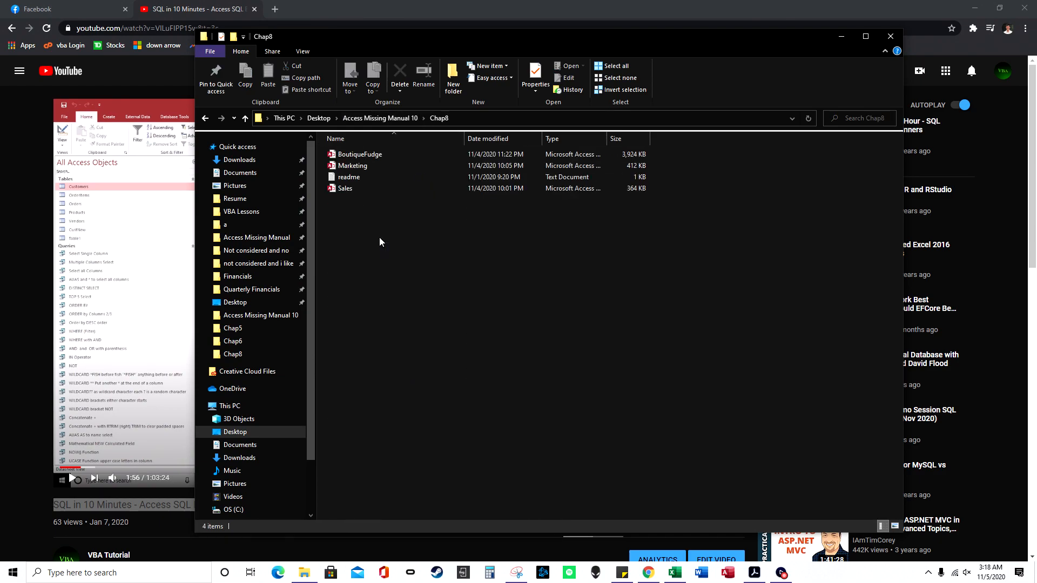
pyautogui.click(376, 159)
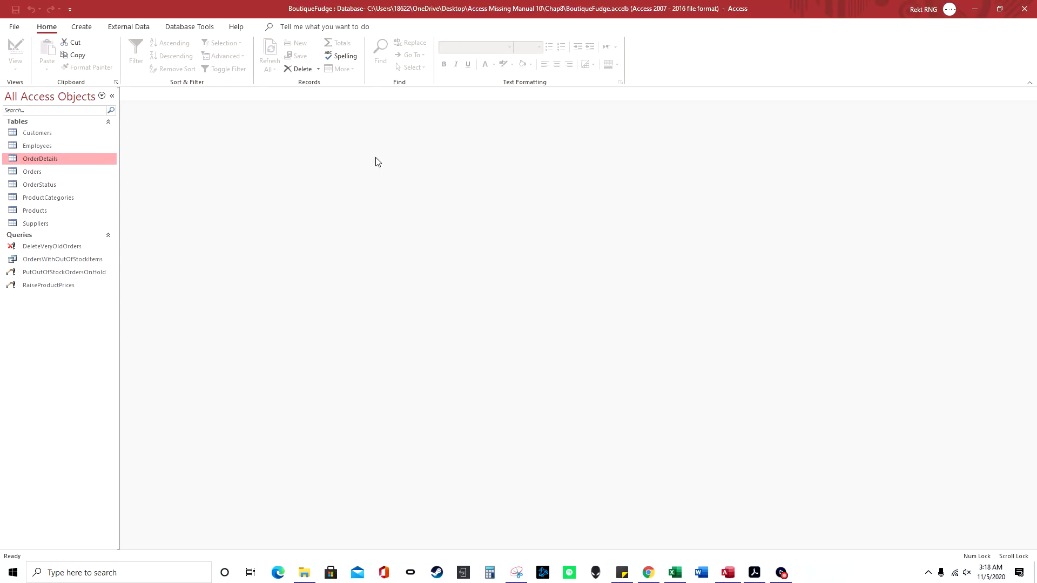
pyautogui.click(93, 32)
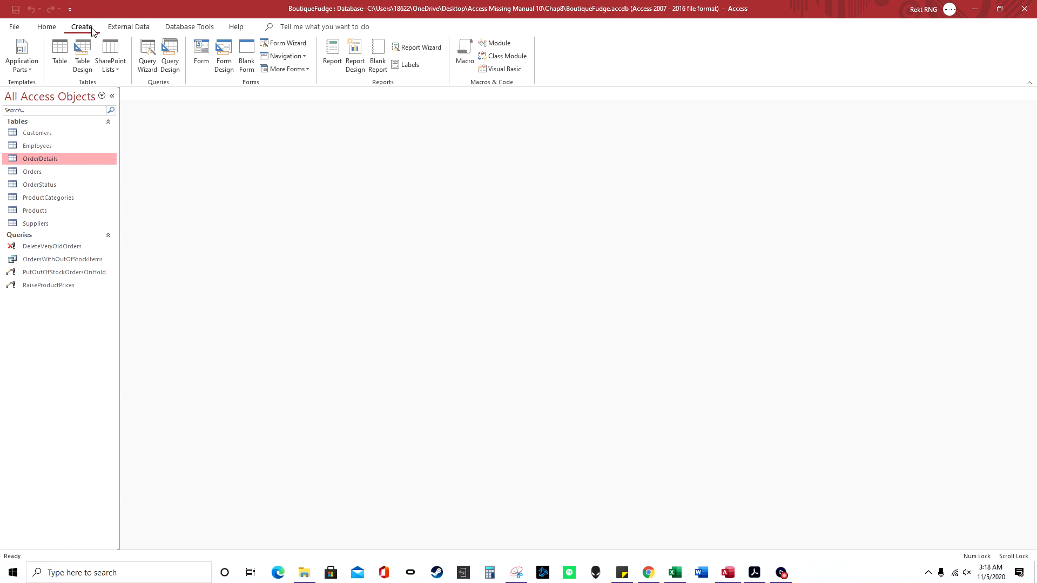
# Step: Start a new update query in Design view with the Products and ProductCategories tables, spacing the two tables apart
pyautogui.click(168, 61)
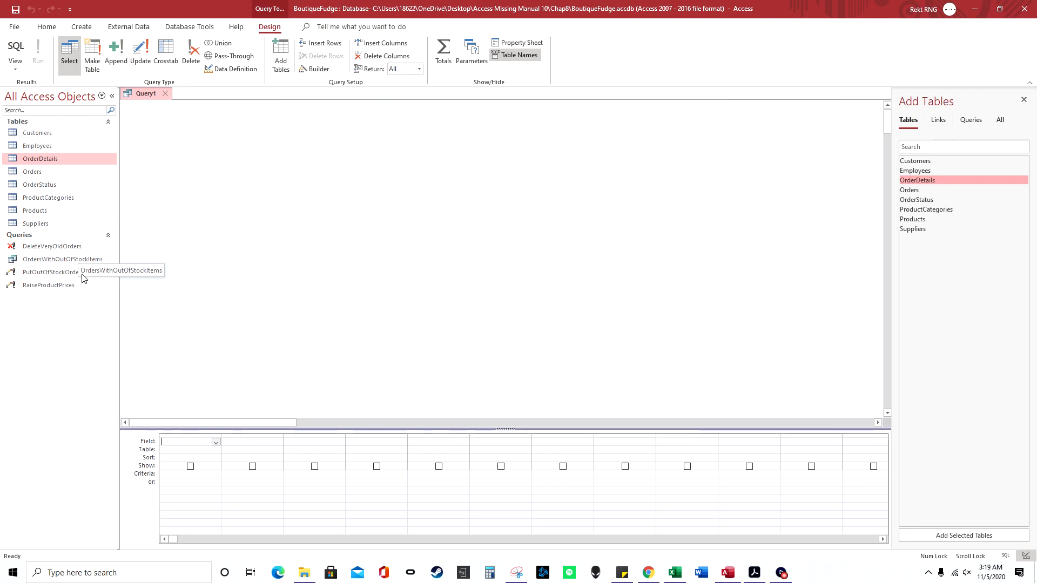
pyautogui.click(142, 64)
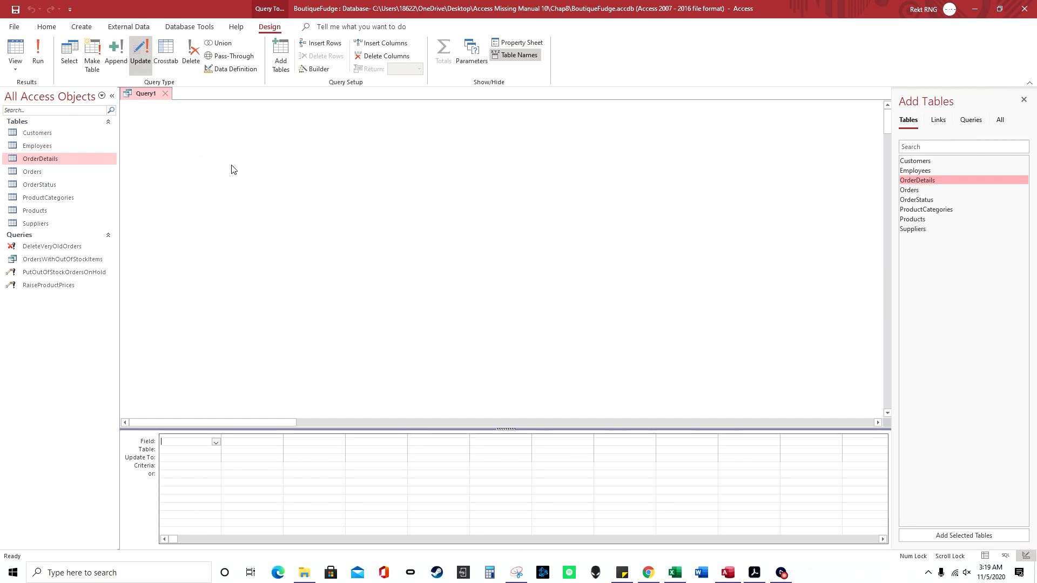
pyautogui.doubleClick(936, 219)
pyautogui.doubleClick(935, 210)
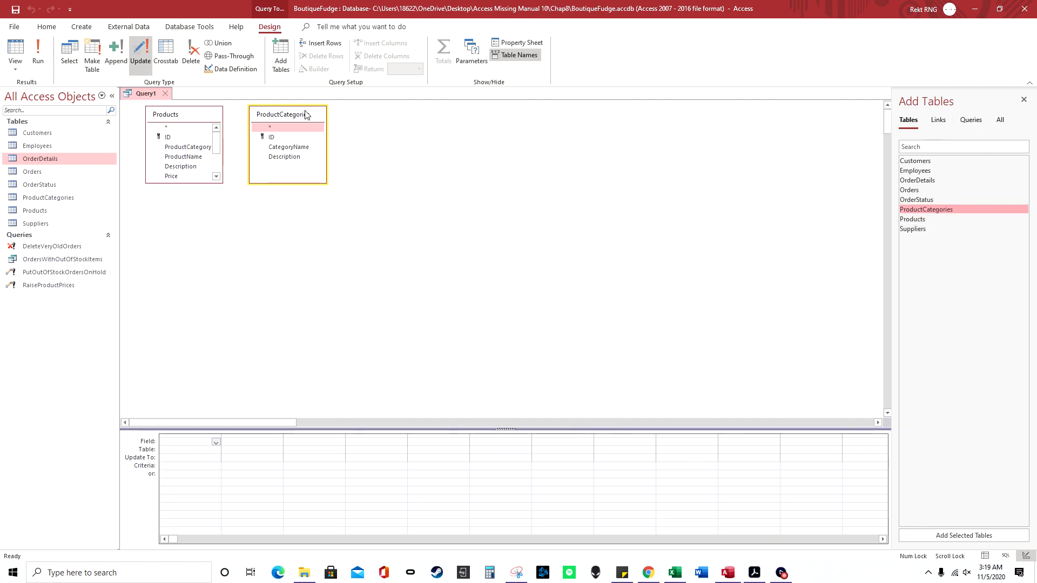
pyautogui.moveTo(327, 114); pyautogui.dragTo(426, 116)
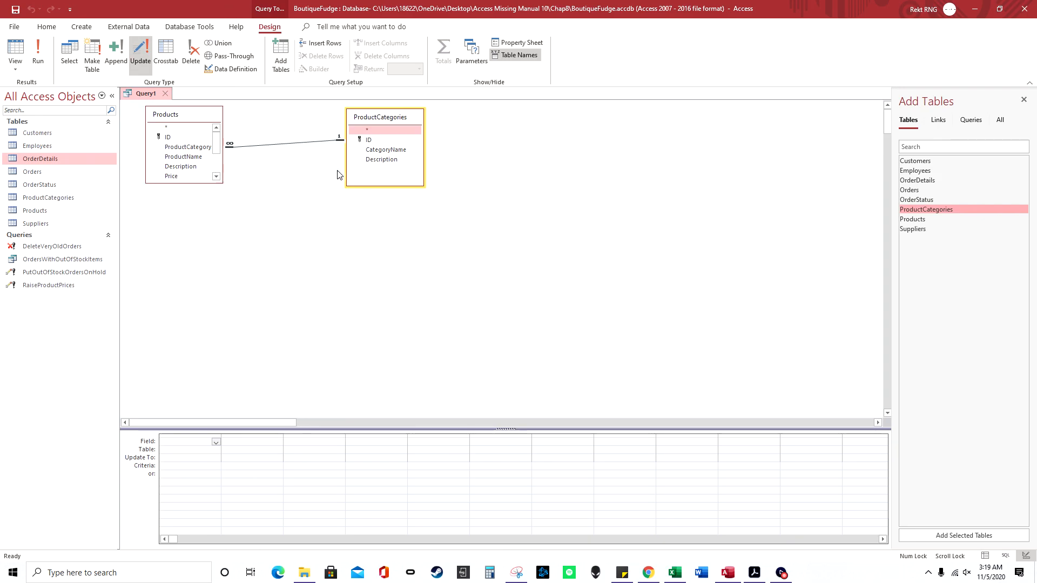
# Step: Add CategoryName and Price to the update query and set Price to update to [Price]*1.1
pyautogui.doubleClick(385, 149)
pyautogui.click(187, 181)
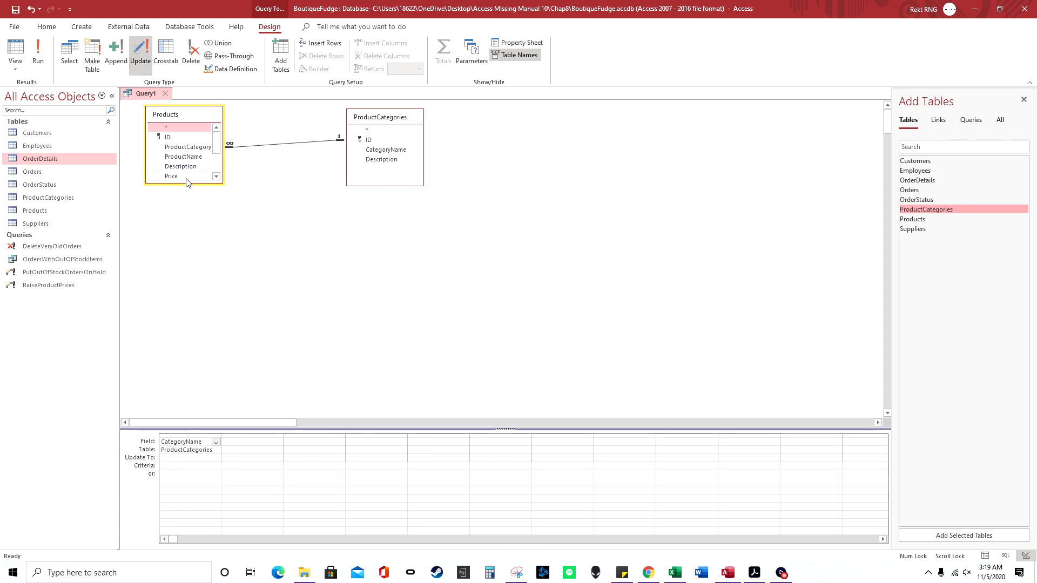
pyautogui.doubleClick(187, 177)
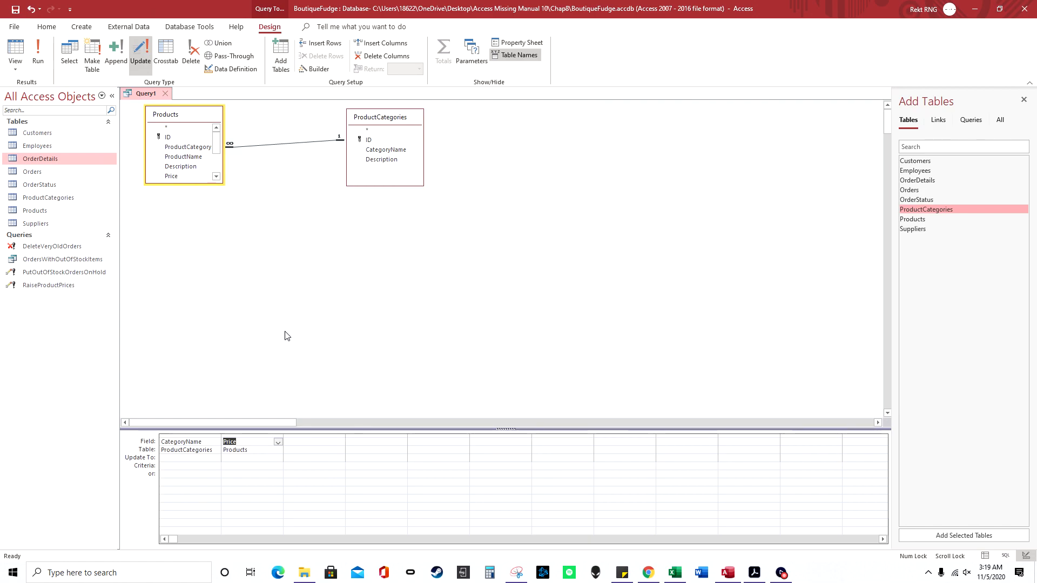
pyautogui.click(250, 458)
pyautogui.write('[Price]*1.1')
# Step: Check the prices in the Products table and correct the closing bracket so Price updates to [Price]*1.1
pyautogui.doubleClick(59, 212)
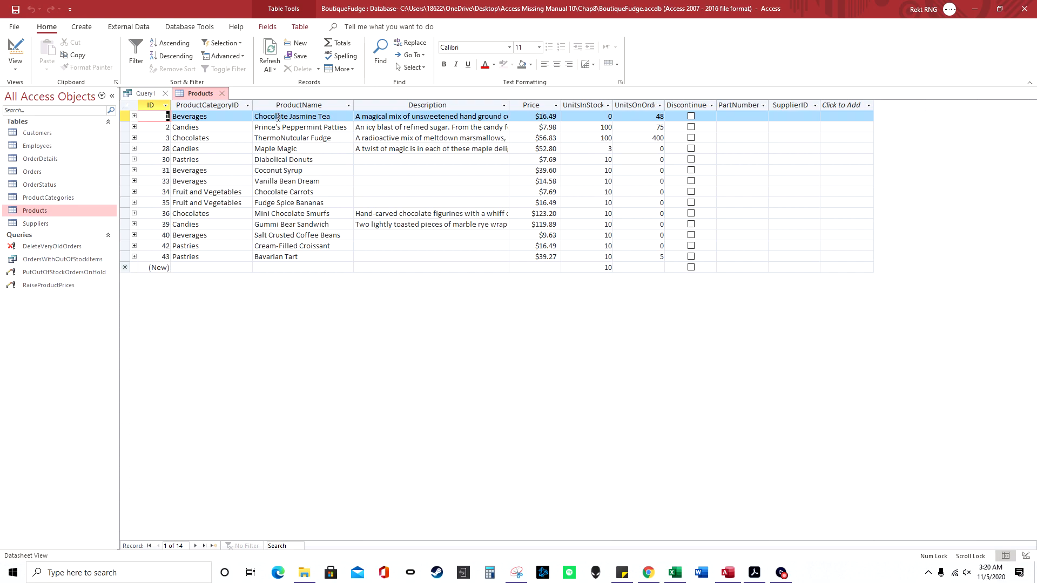
pyautogui.click(222, 94)
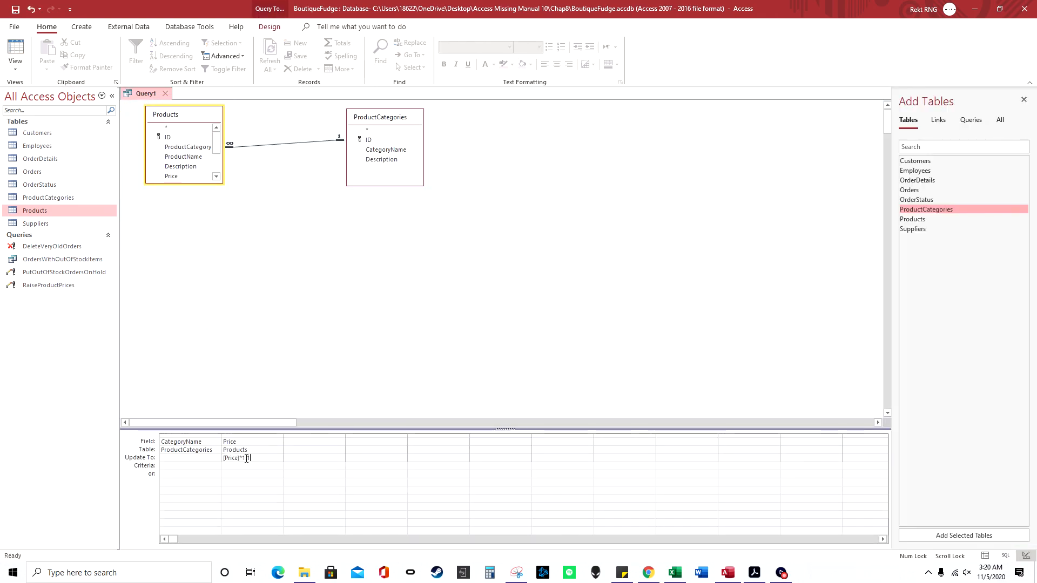
pyautogui.click(14, 68)
pyautogui.click(33, 93)
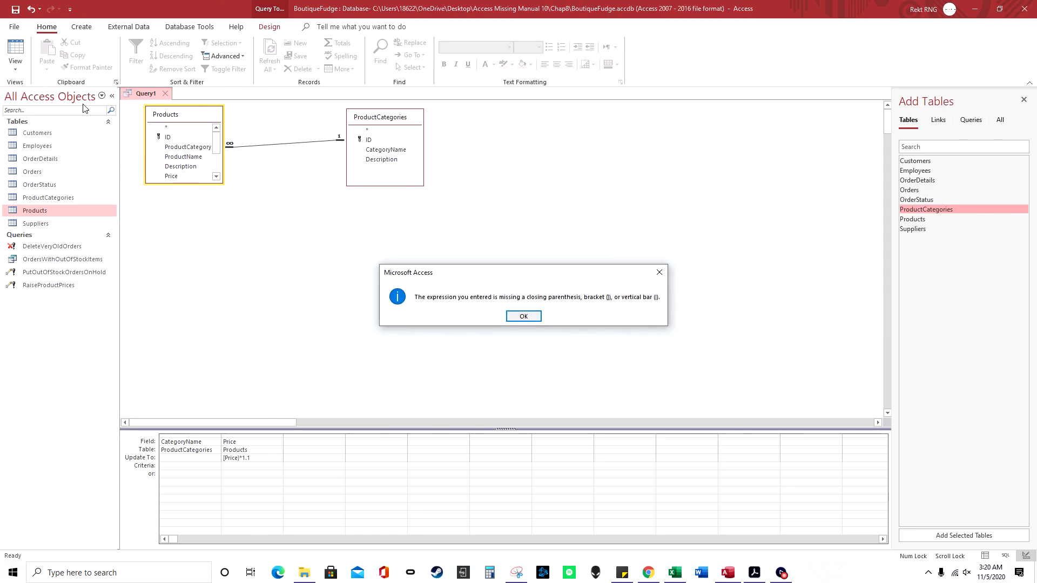
pyautogui.click(523, 317)
pyautogui.click(270, 459)
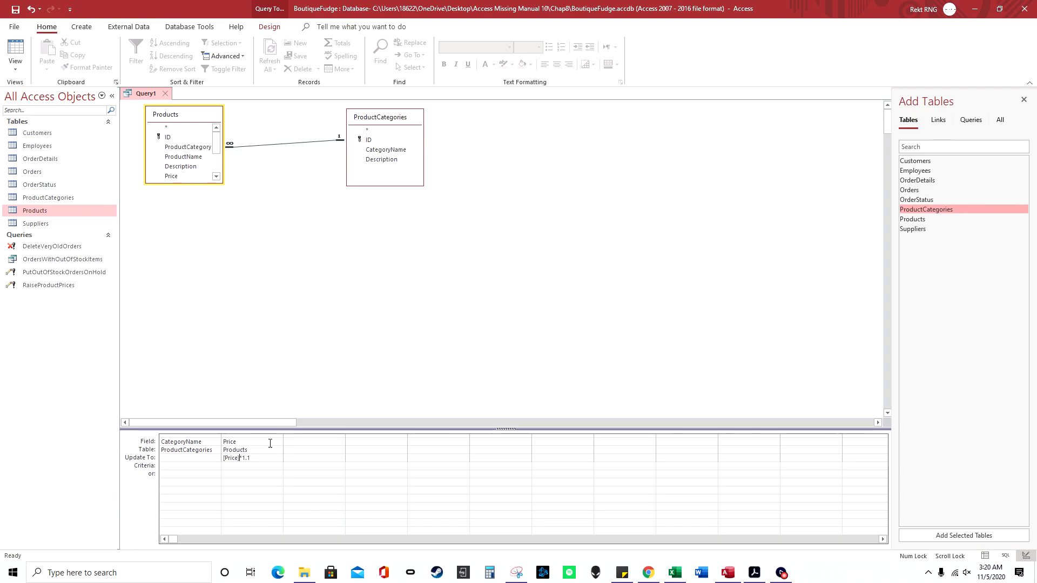
# Step: Preview the Price rows the update query affects in Datasheet view and return to Design view
pyautogui.click(15, 62)
pyautogui.click(32, 89)
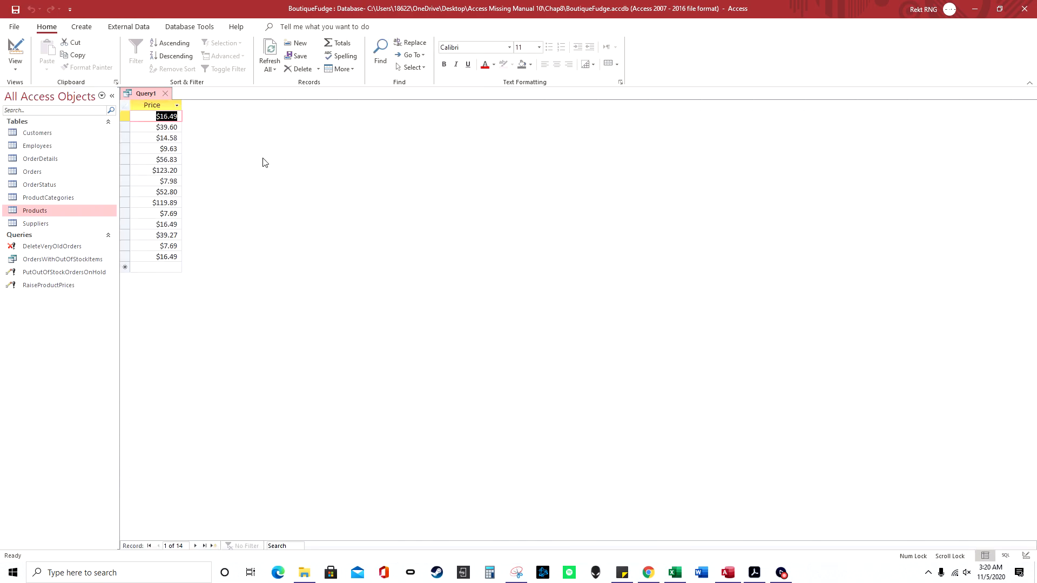
pyautogui.rightClick(158, 94)
pyautogui.click(197, 154)
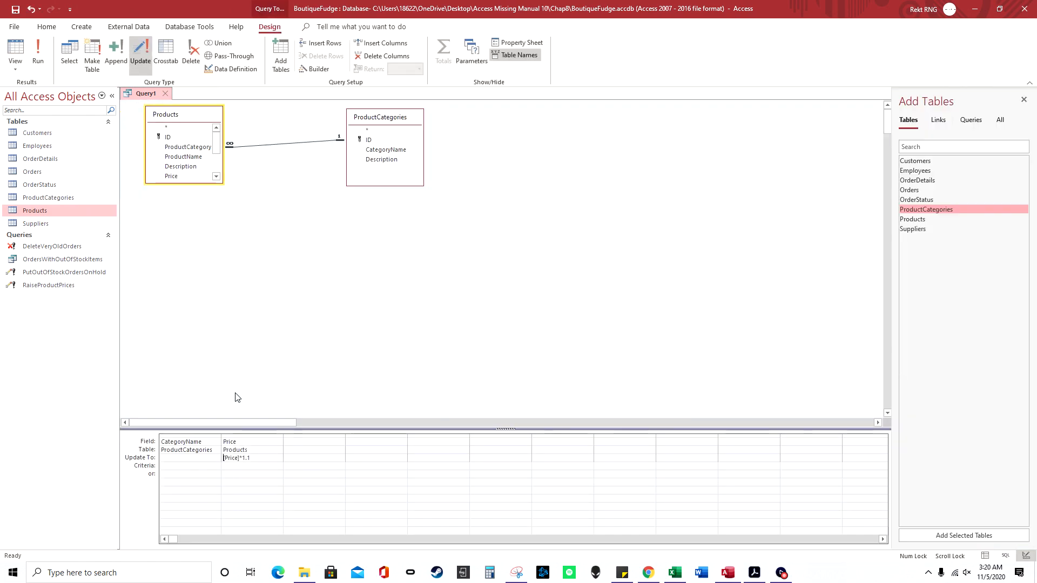
# Step: Run the update query, confirm the row update, and open the Products table to see the new prices
pyautogui.click(38, 57)
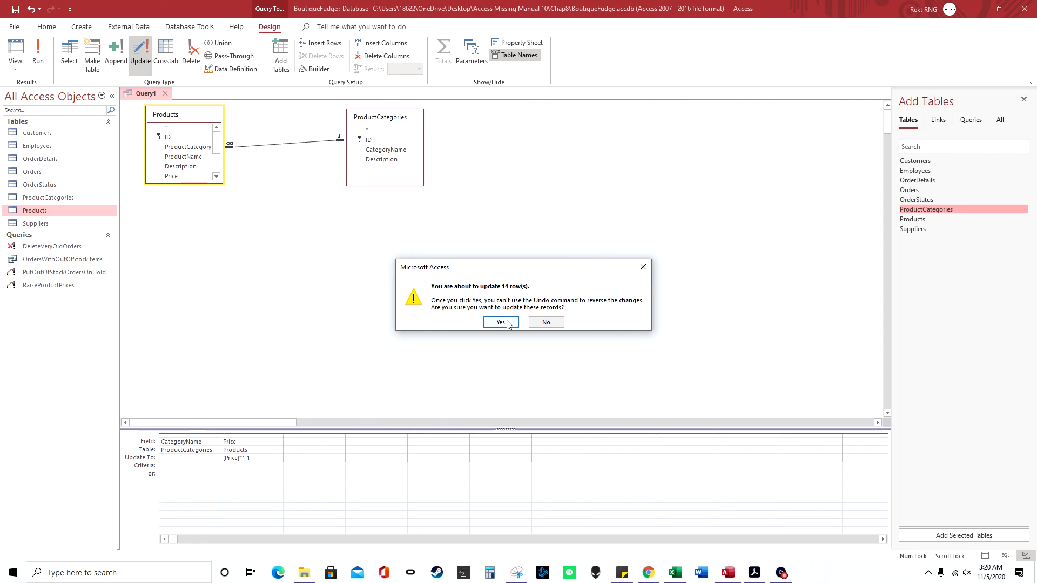
pyautogui.click(507, 323)
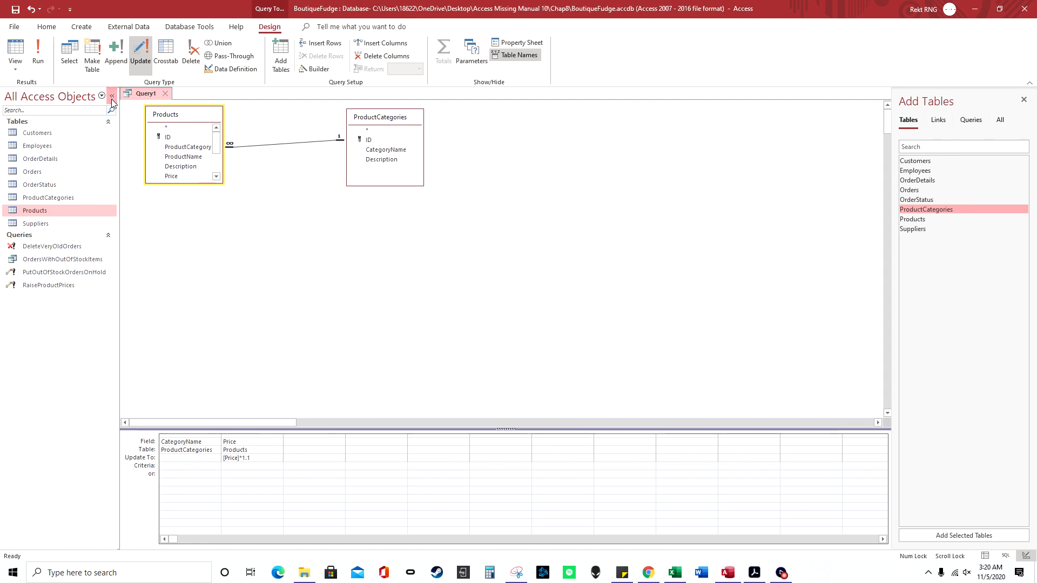
pyautogui.doubleClick(61, 214)
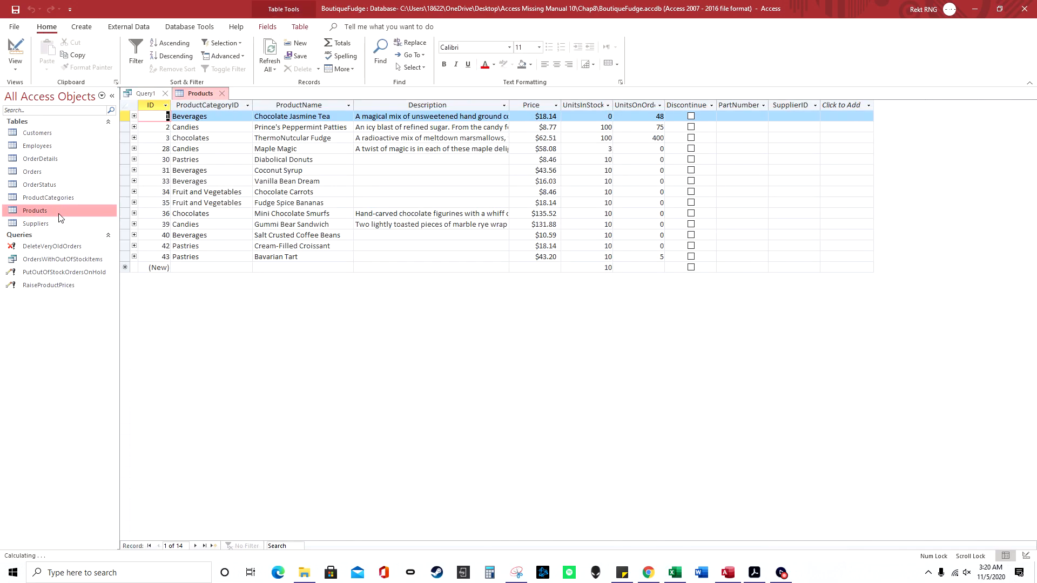
# Step: Check Chocolate Jasmine Tea's price in Calculator: multiply 1/1.1 by 18.1379, multiply that result by 1.1, and close Calculator
pyautogui.click(557, 119)
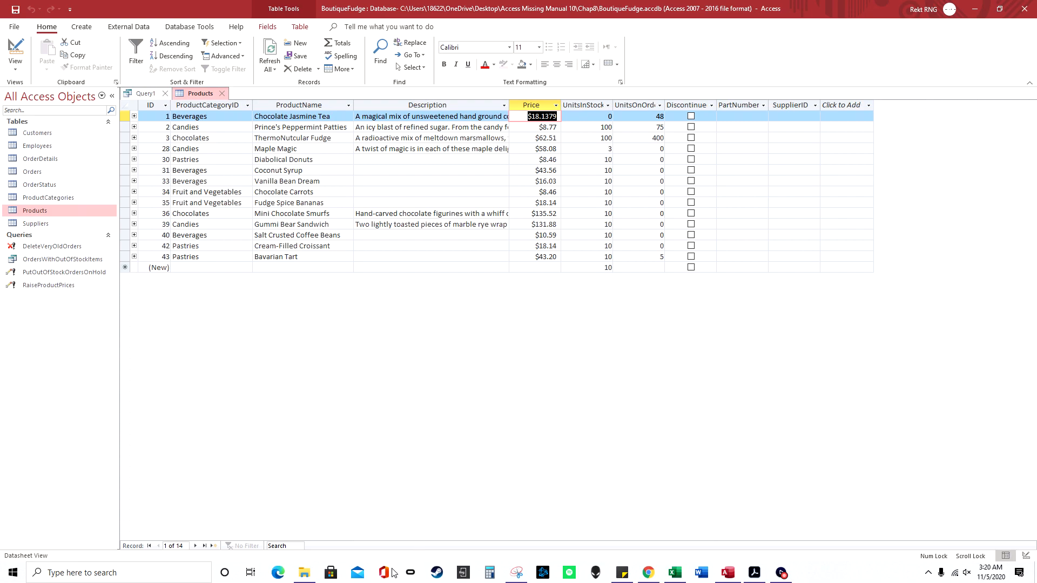
pyautogui.click(490, 573)
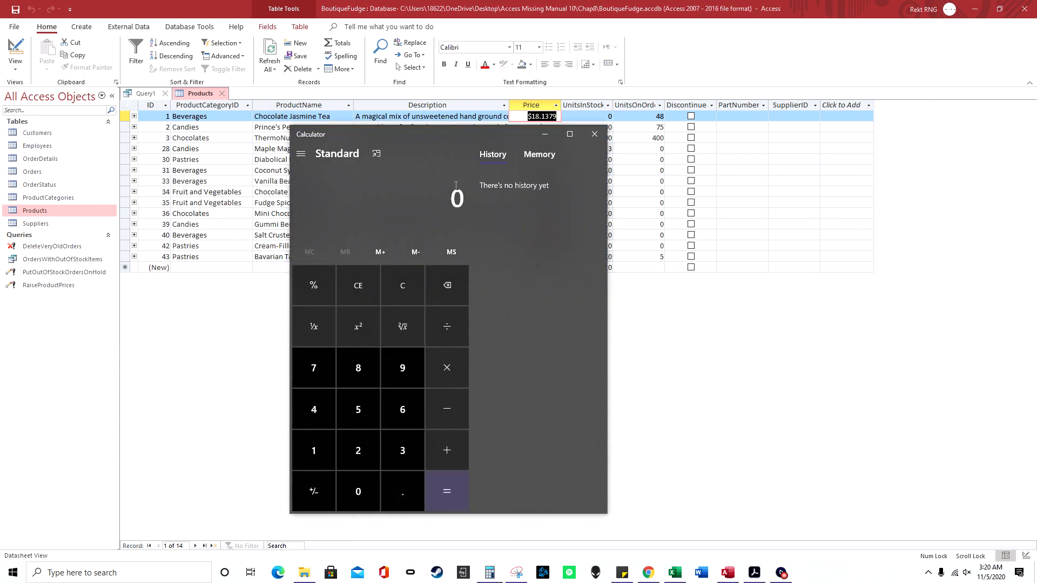
pyautogui.moveTo(471, 135); pyautogui.dragTo(399, 288)
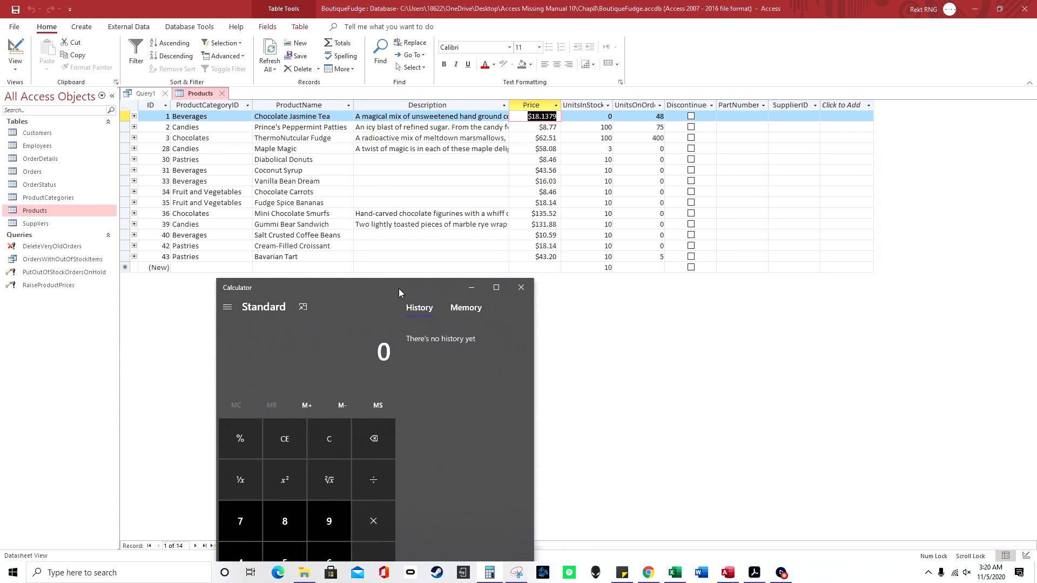
pyautogui.write('1/1.1')
pyautogui.press('Return')
pyautogui.write('*16')
pyautogui.press('BackSpace')
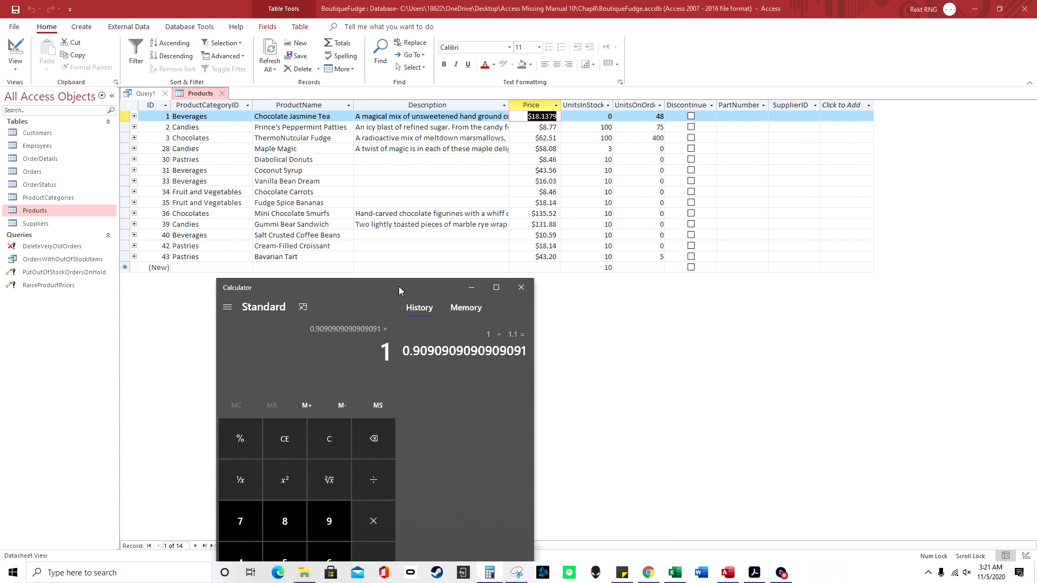
pyautogui.write('8.1379')
pyautogui.press('Return')
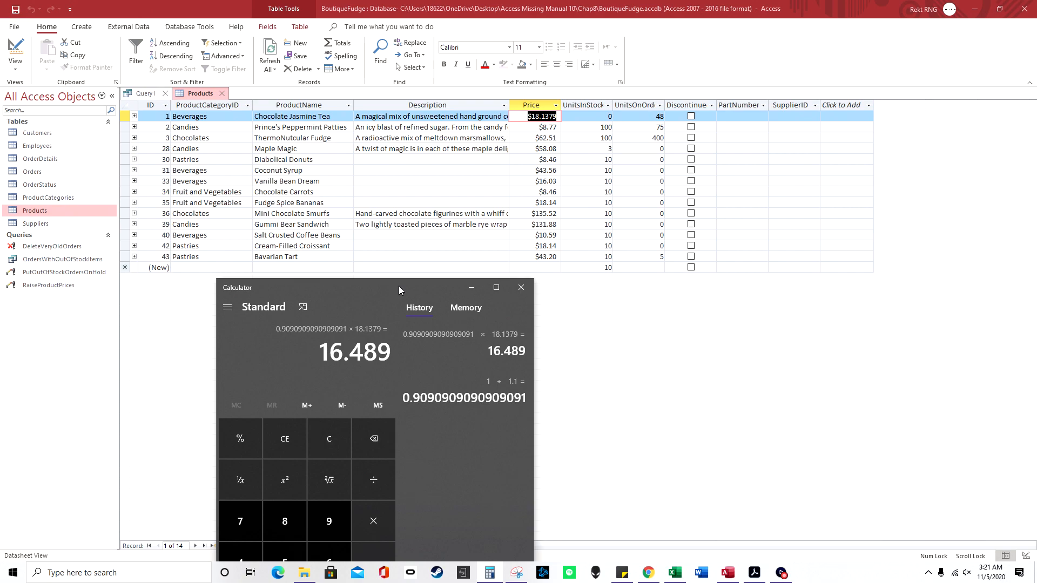
pyautogui.write('*1.1')
pyautogui.press('Return')
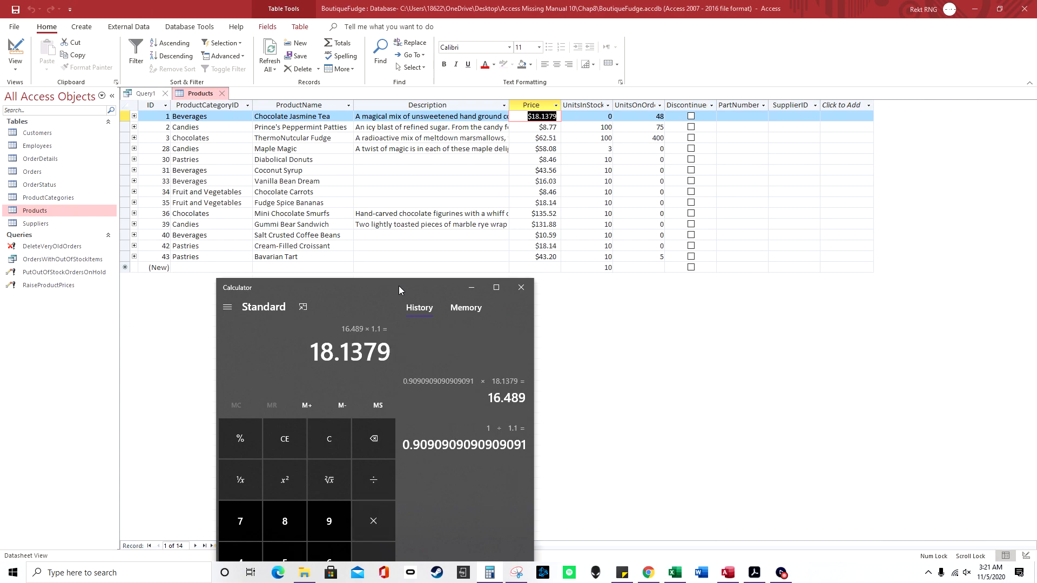
pyautogui.click(521, 287)
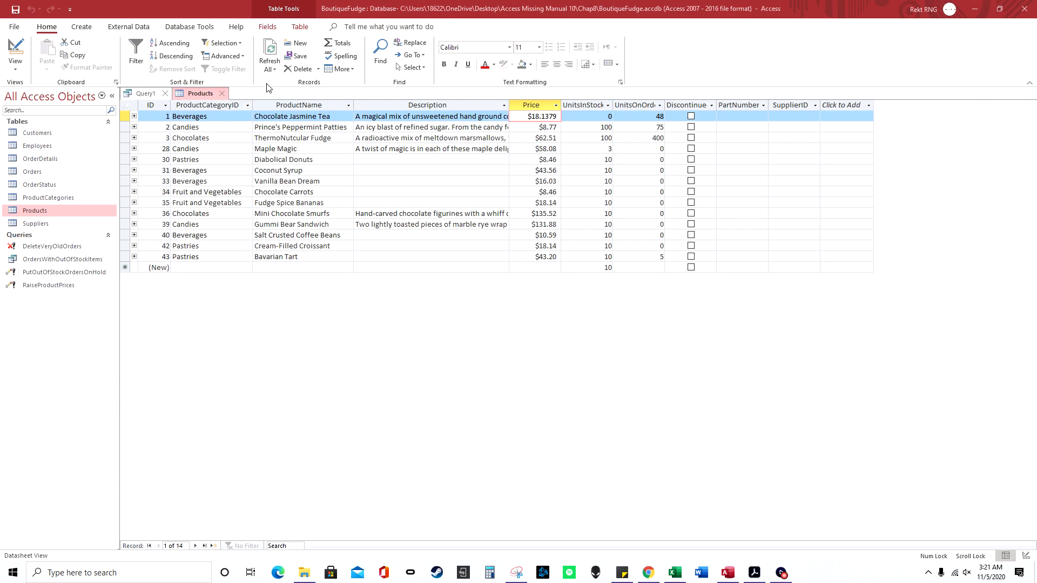
# Step: Close the Products table and the BoutiqueFudge database without saving Query1
pyautogui.click(223, 95)
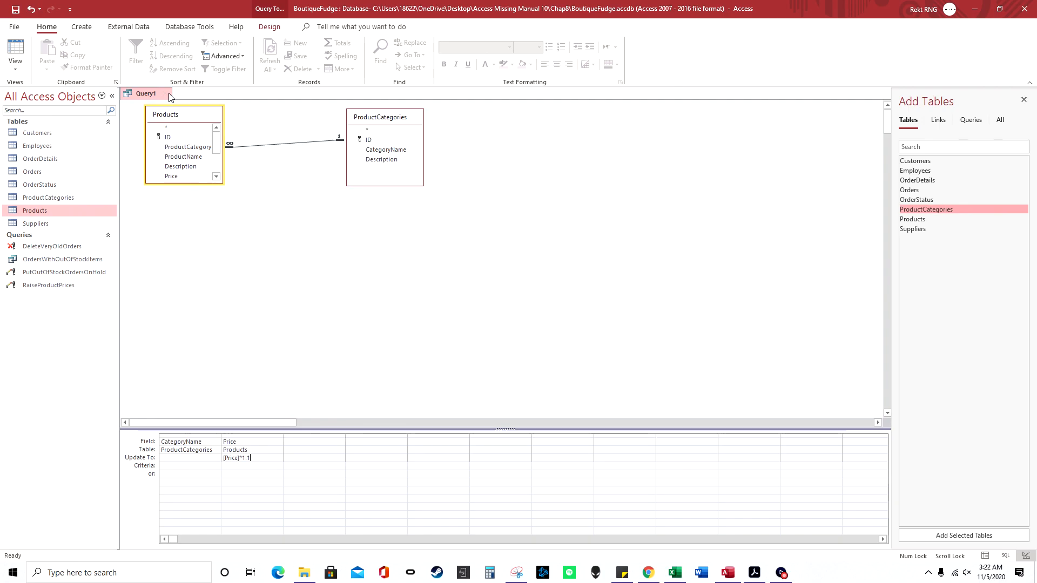
pyautogui.click(1025, 9)
pyautogui.click(522, 316)
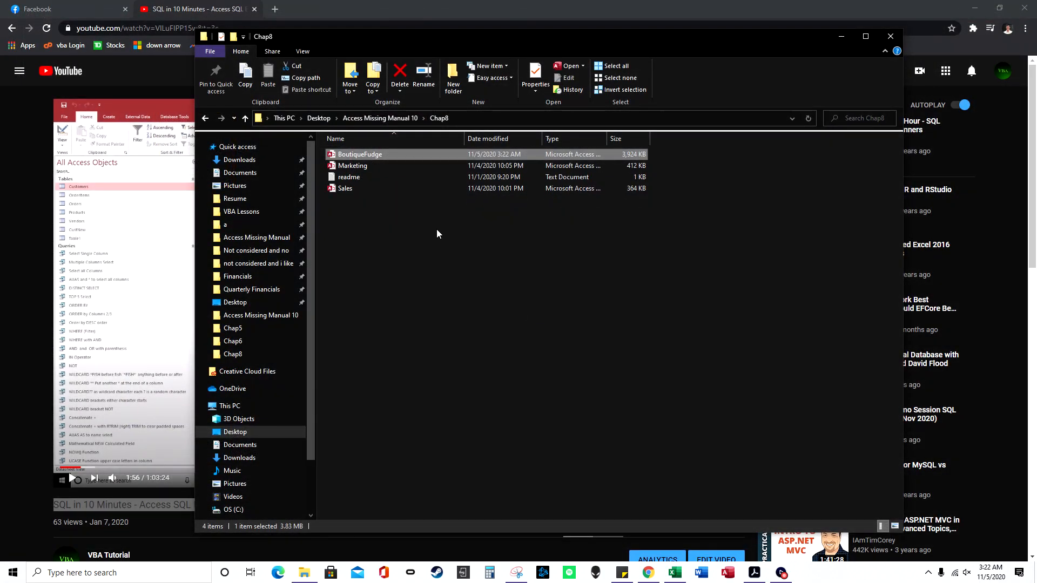
# Step: Open the Marketing database from the Chap8 folder, view its Contacts table, and close the database
pyautogui.click(366, 167)
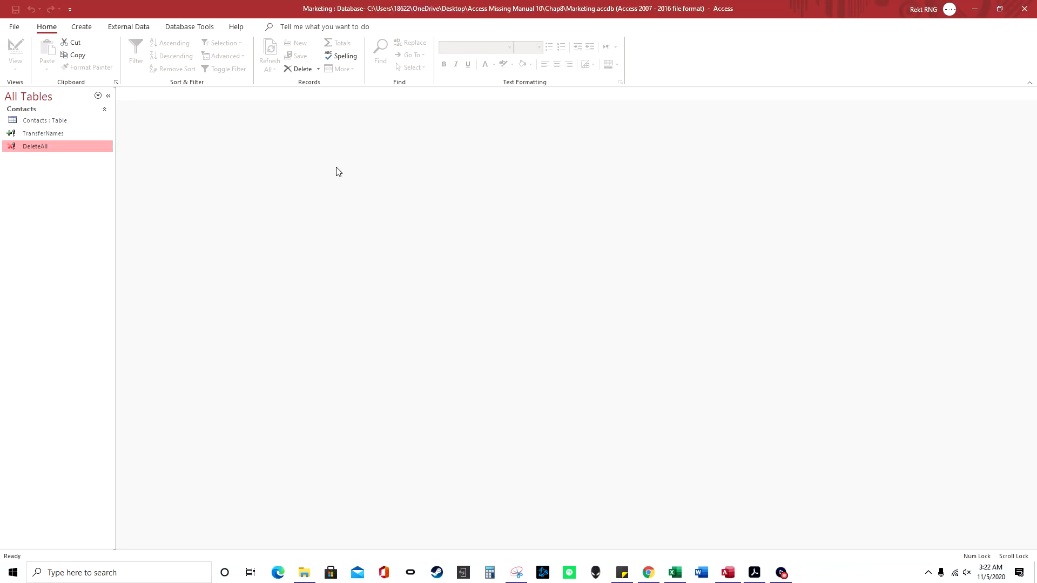
pyautogui.doubleClick(74, 123)
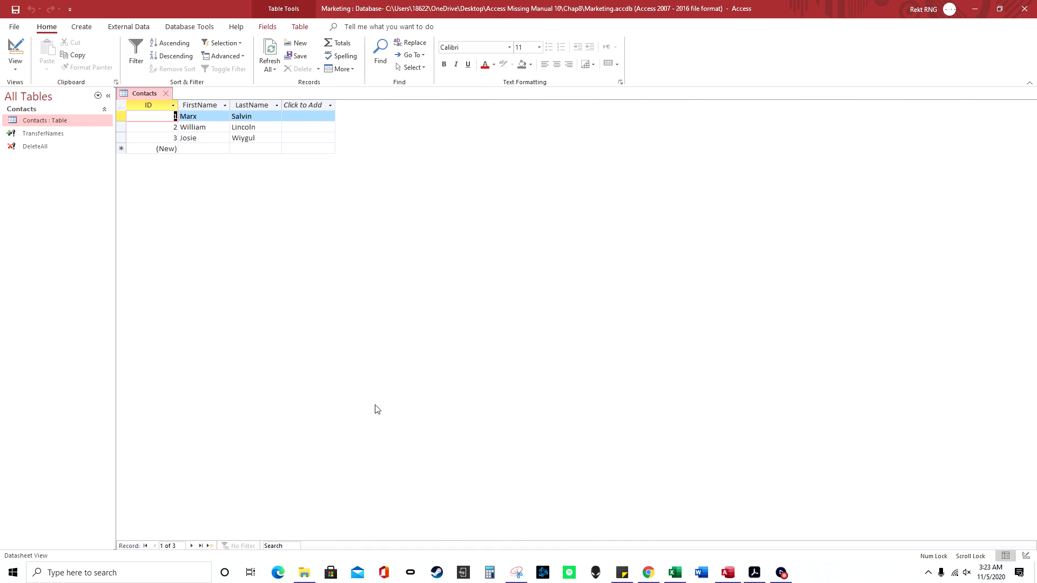
pyautogui.click(1021, 11)
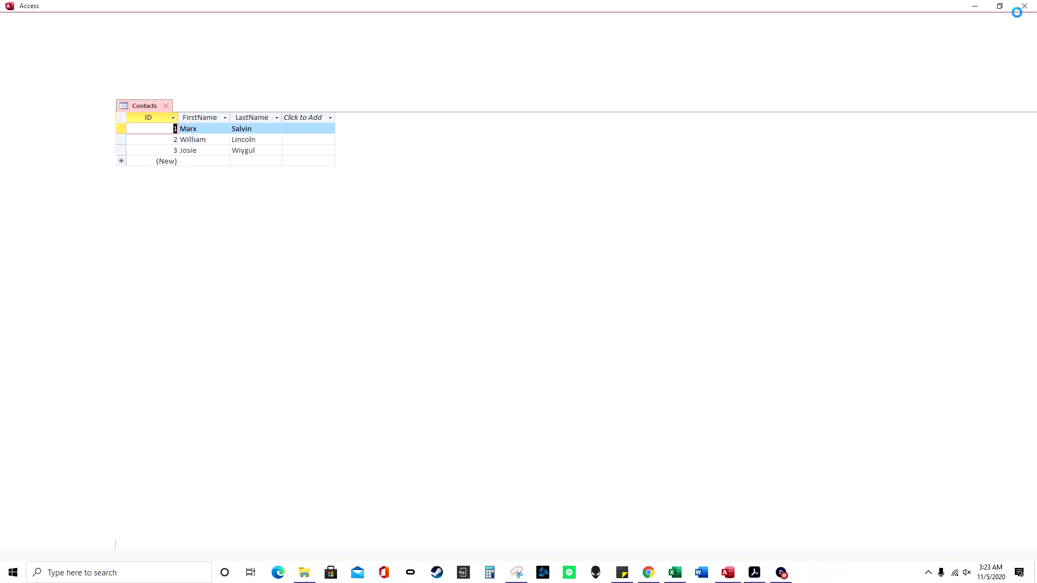
# Step: Open the Sales database, view its PotentialClients table, and close the database
pyautogui.doubleClick(380, 188)
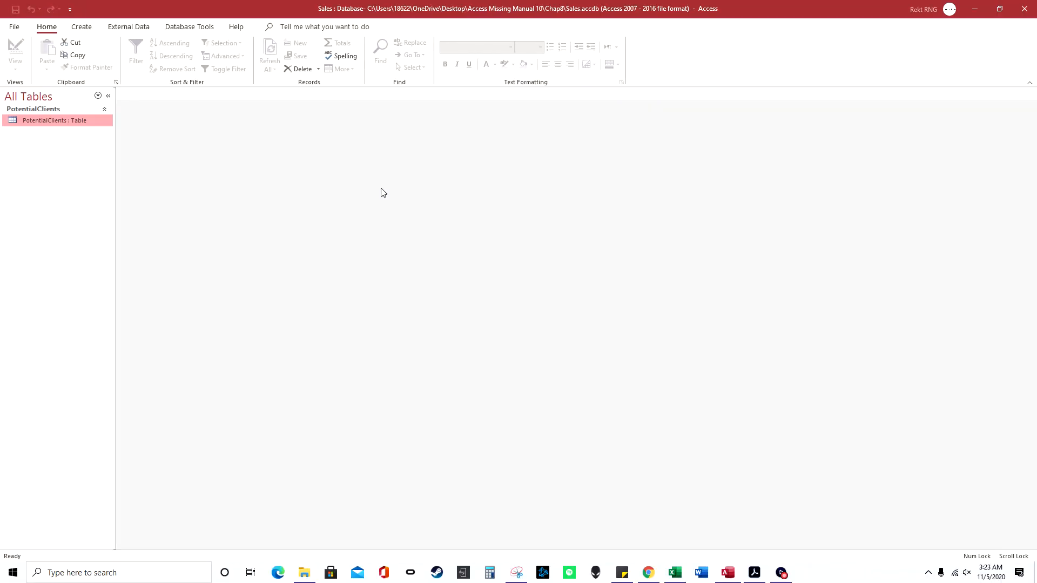
pyautogui.doubleClick(72, 118)
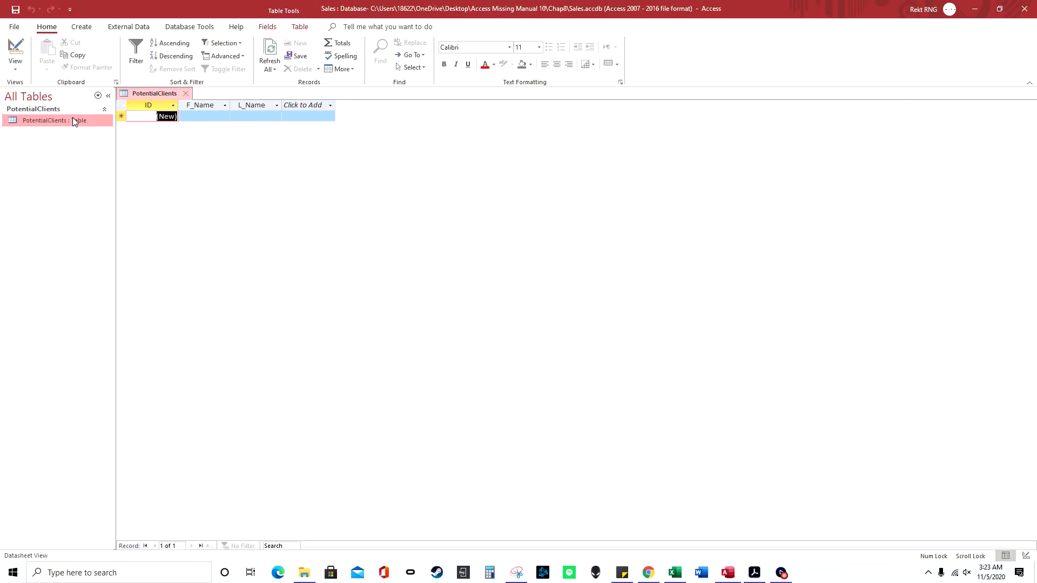
pyautogui.click(1024, 9)
# Step: Reopen the Marketing database with its Contacts table, then open the TransferNames append query in Design view and enlarge its table area
pyautogui.click(365, 168)
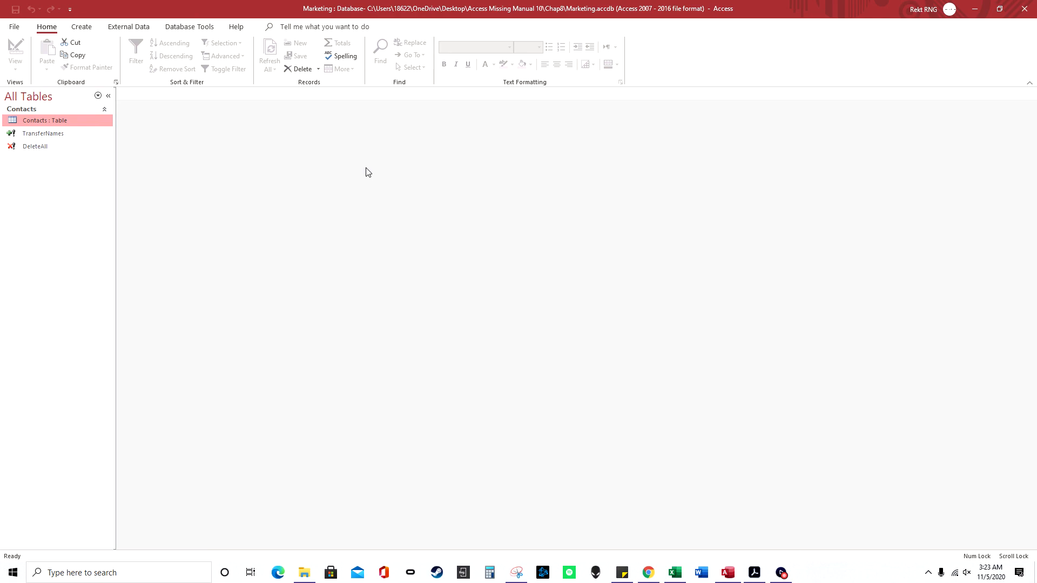
pyautogui.doubleClick(83, 124)
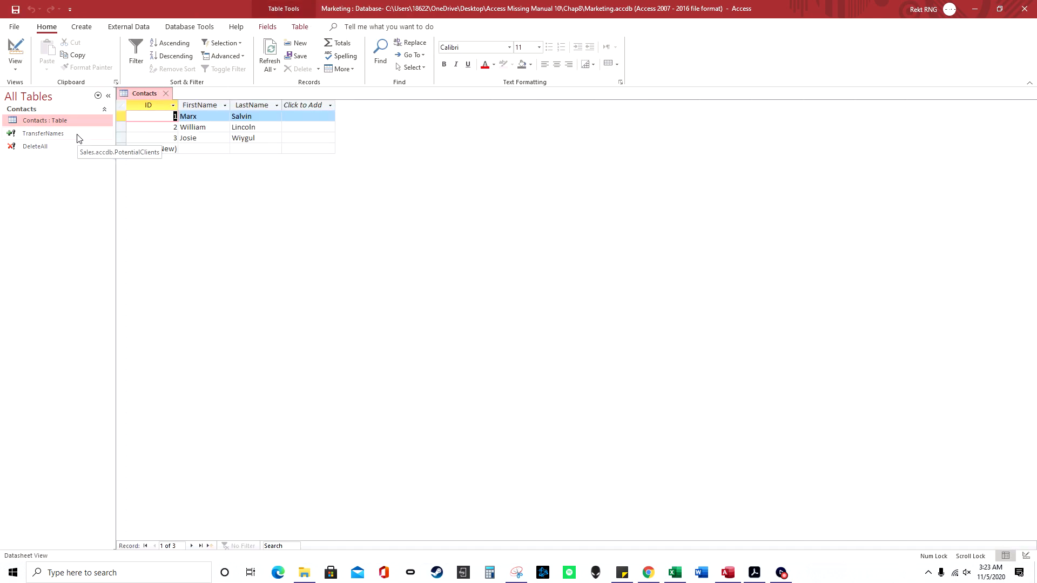
pyautogui.rightClick(80, 136)
pyautogui.click(156, 160)
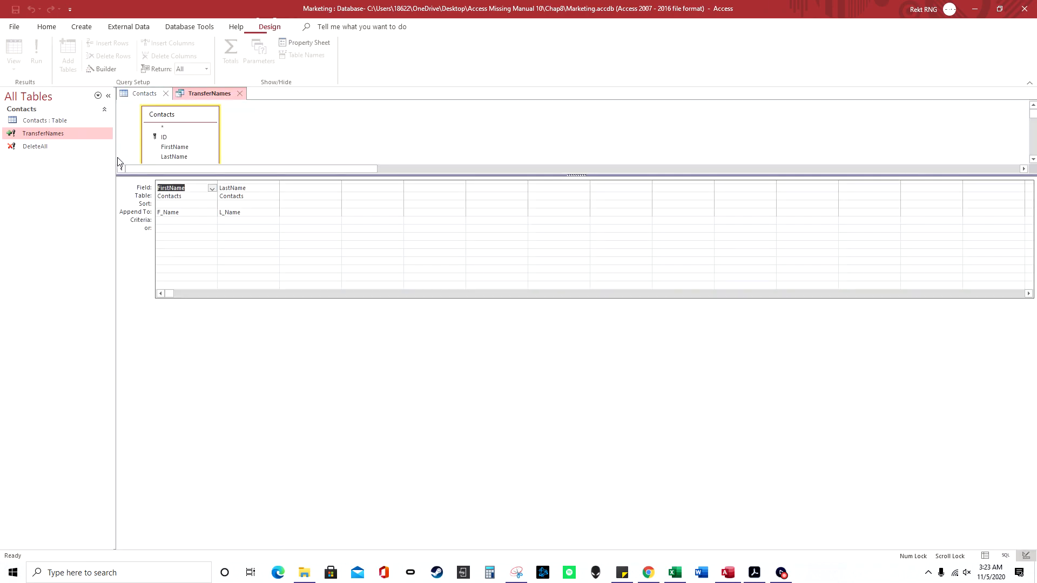
pyautogui.moveTo(366, 176); pyautogui.dragTo(367, 398)
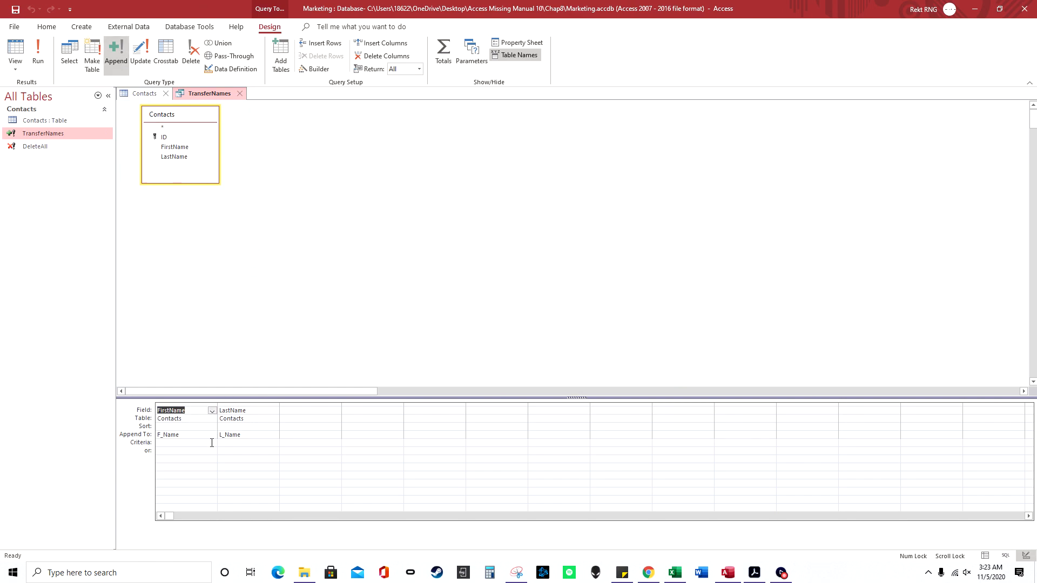
# Step: Try to run the TransferNames append query that sends FirstName and LastName to F_Name and L_Name
pyautogui.click(187, 436)
pyautogui.click(44, 63)
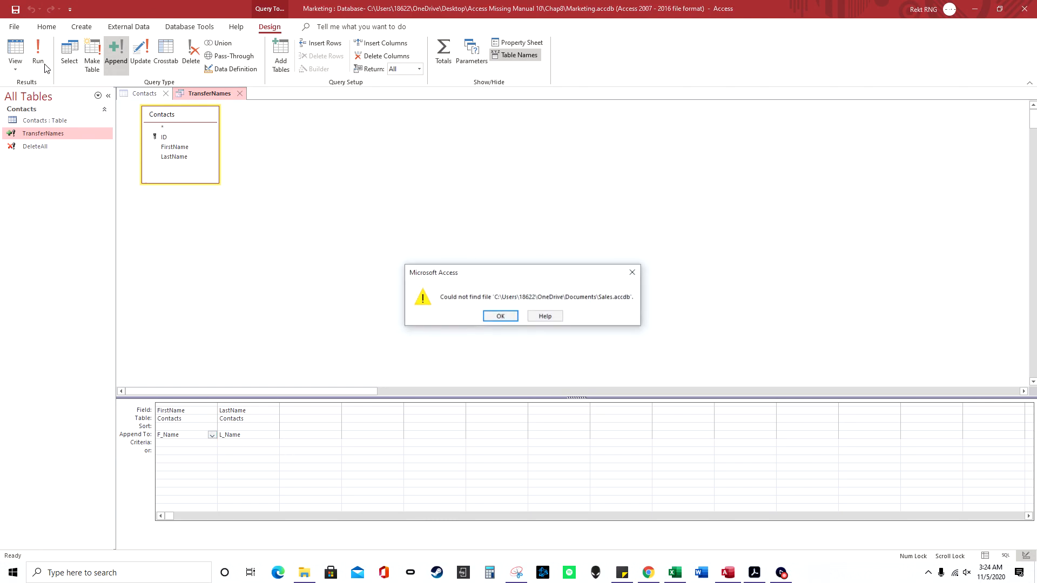
pyautogui.click(501, 317)
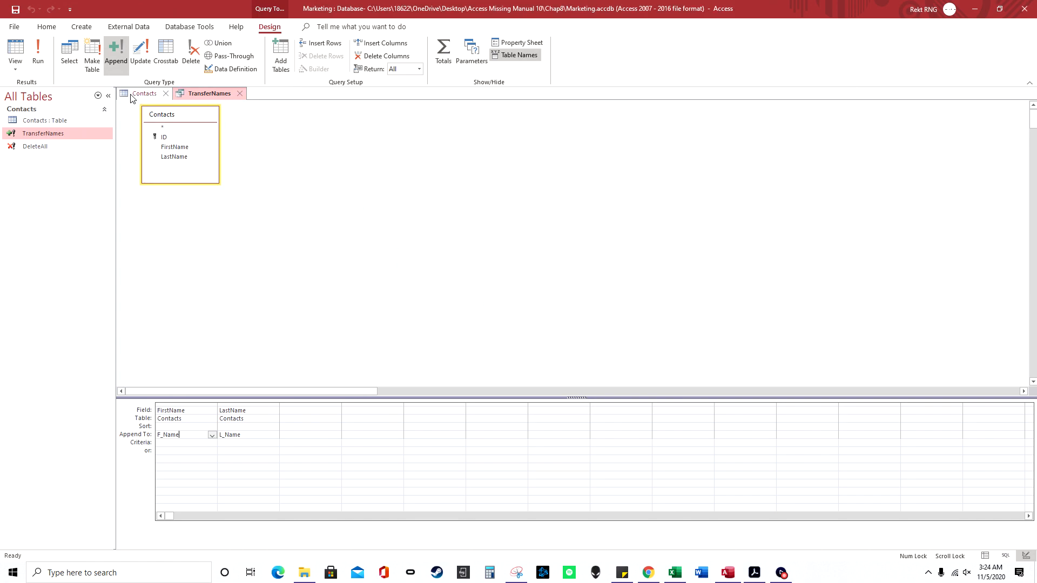
# Step: Close the TransferNames query design without saving its changes
pyautogui.click(239, 94)
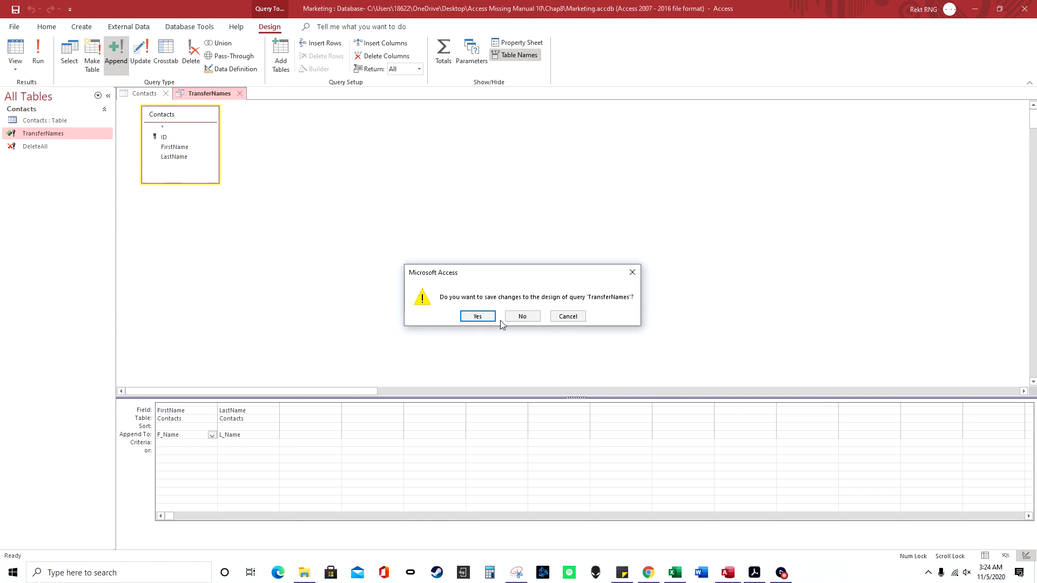
pyautogui.click(511, 317)
# Step: Create a new query in Design view from the Contacts table with the FirstName and LastName fields
pyautogui.click(81, 26)
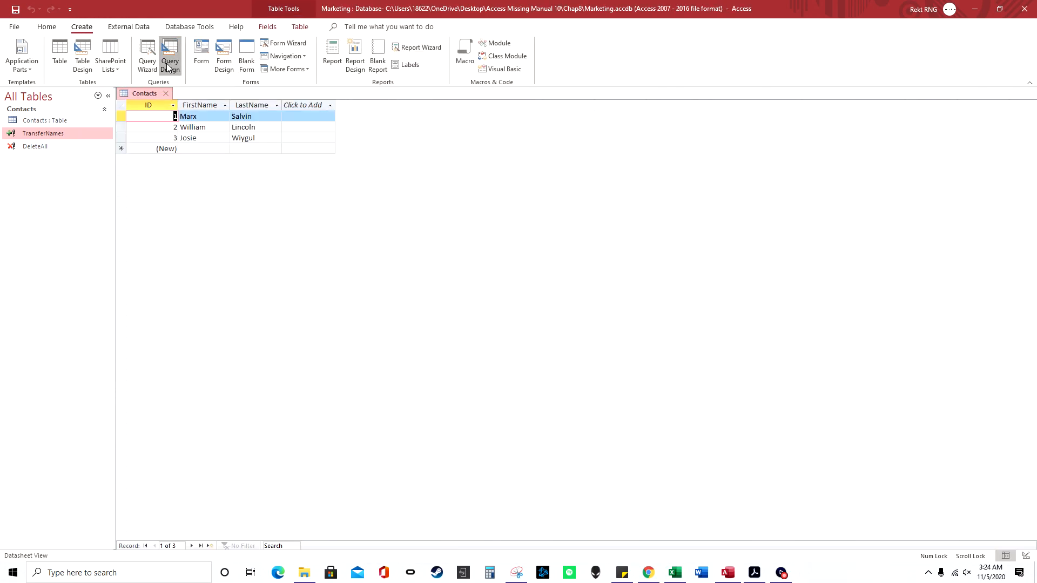
pyautogui.click(168, 67)
pyautogui.doubleClick(82, 121)
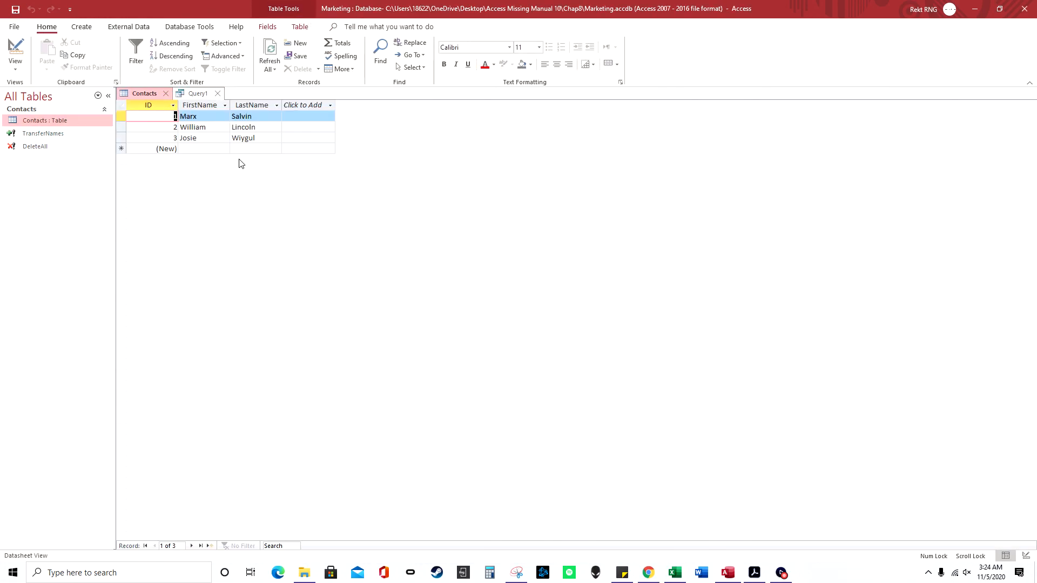
pyautogui.click(190, 96)
pyautogui.rightClick(289, 184)
pyautogui.click(937, 121)
pyautogui.click(912, 120)
pyautogui.doubleClick(921, 161)
pyautogui.doubleClick(193, 146)
pyautogui.doubleClick(189, 158)
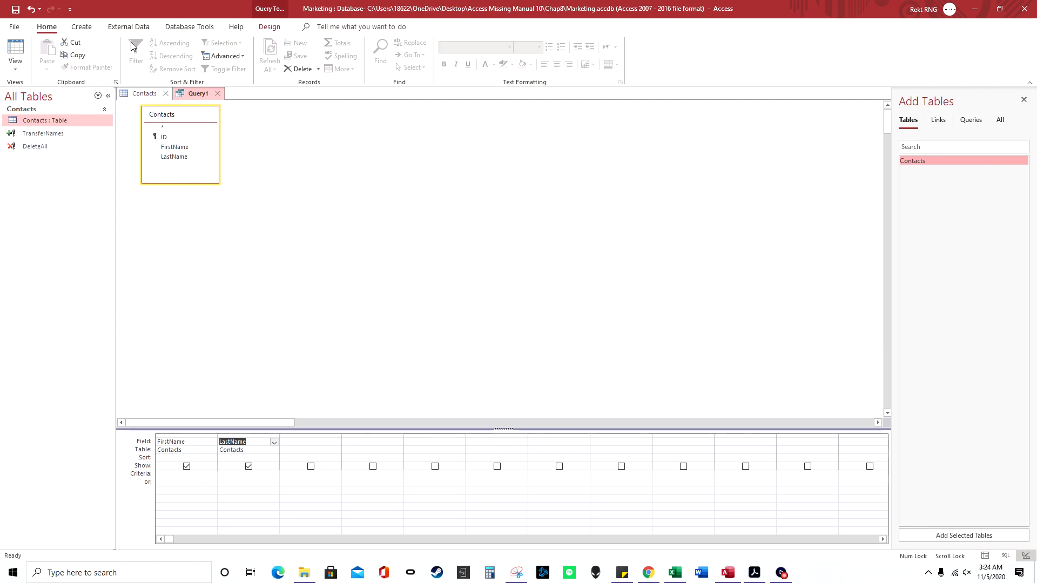
# Step: Convert the new query to an append query with Contacts as the destination table in another database
pyautogui.click(129, 26)
pyautogui.click(90, 30)
pyautogui.click(265, 30)
pyautogui.click(108, 57)
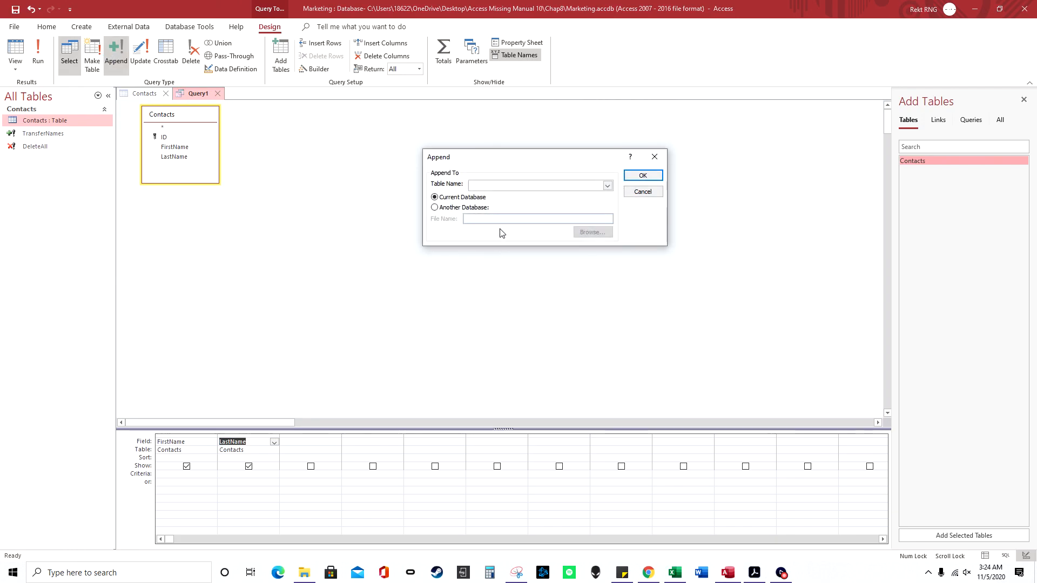
pyautogui.click(607, 185)
pyautogui.click(581, 197)
pyautogui.click(440, 208)
# Step: Choose the Sales database in the Access Missing Manual 10 Chap8 folder as the append destination file
pyautogui.click(588, 233)
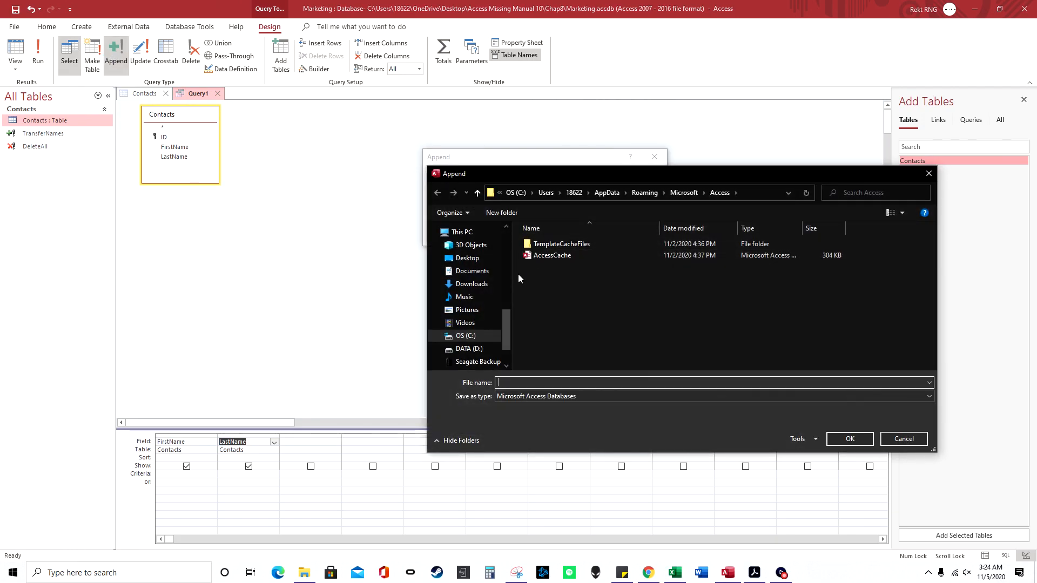
pyautogui.scroll(5, 507, 245)
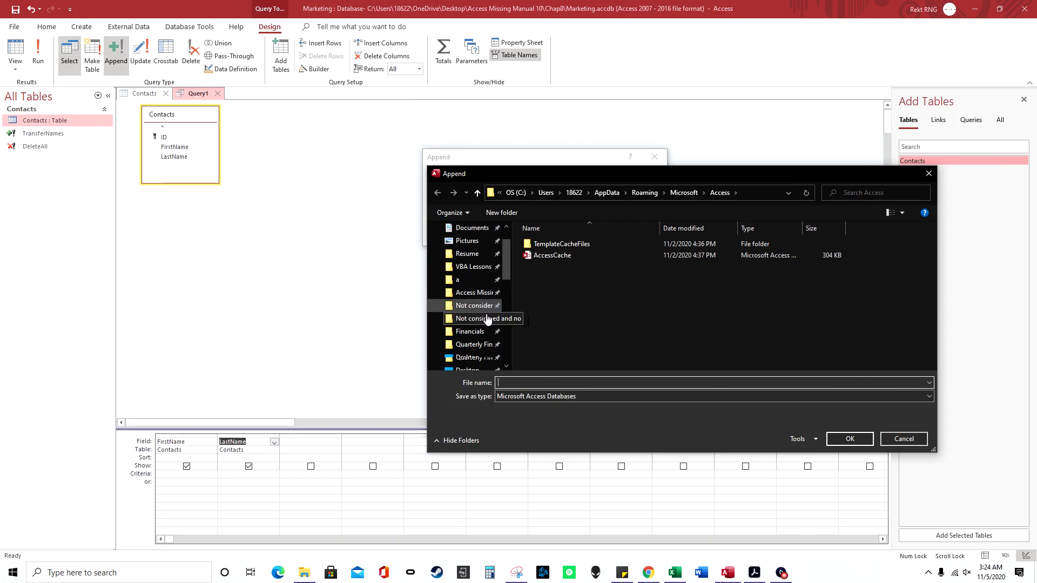
pyautogui.scroll(-1, 480, 328)
pyautogui.click(477, 345)
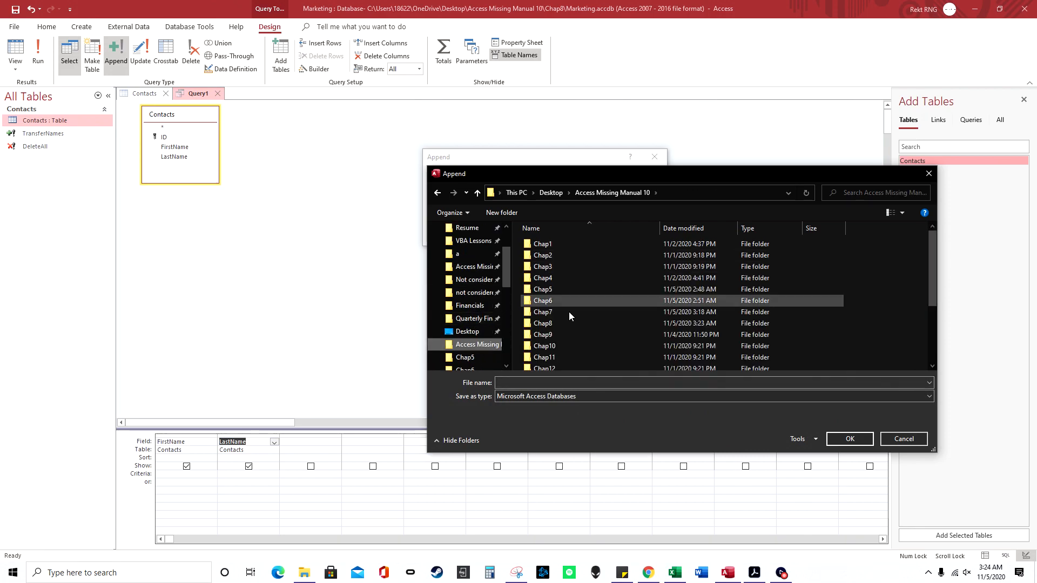
pyautogui.doubleClick(562, 322)
pyautogui.doubleClick(571, 266)
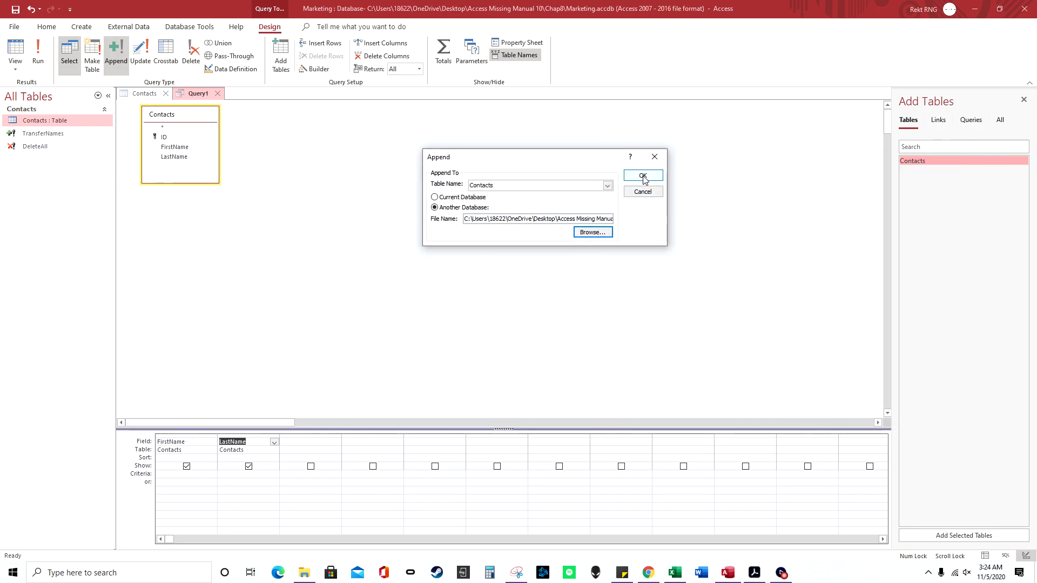
pyautogui.click(643, 177)
# Step: Set Append To to Contacts.* for FirstName and LastName, and try to run the append query
pyautogui.click(42, 63)
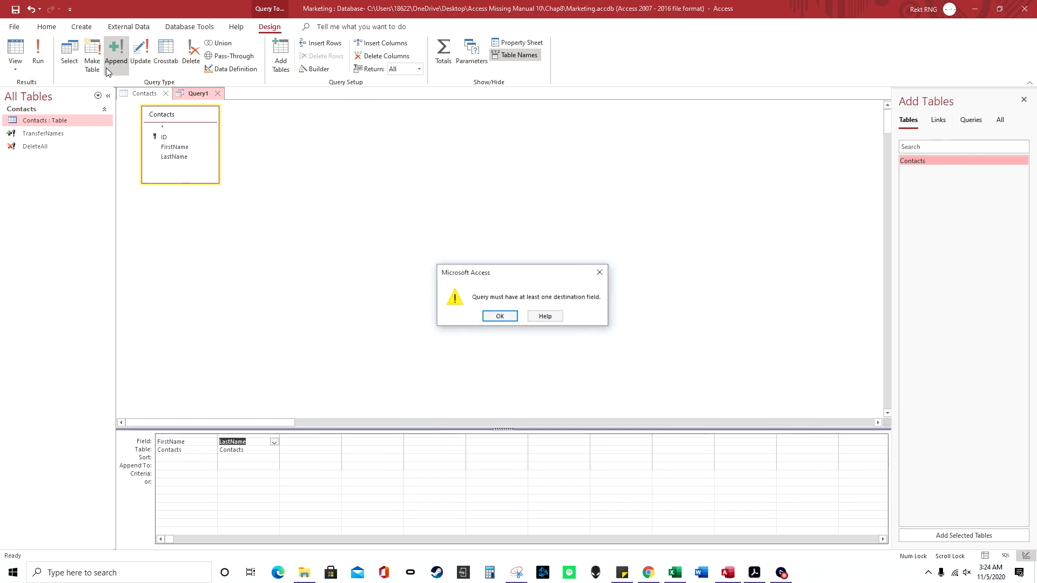
pyautogui.click(500, 317)
pyautogui.click(212, 466)
pyautogui.click(200, 476)
pyautogui.click(274, 467)
pyautogui.click(274, 468)
pyautogui.click(257, 474)
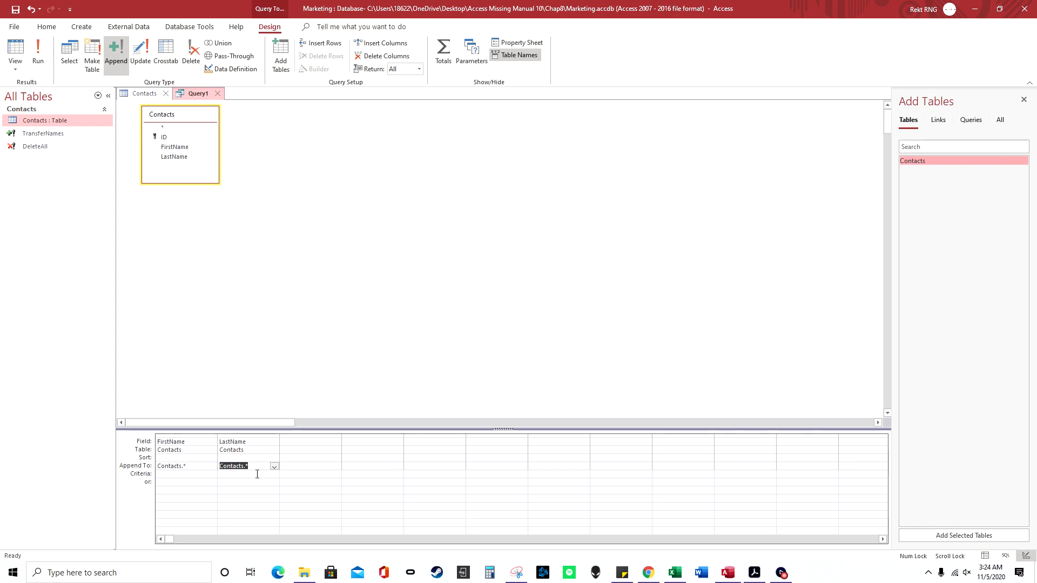
pyautogui.click(39, 56)
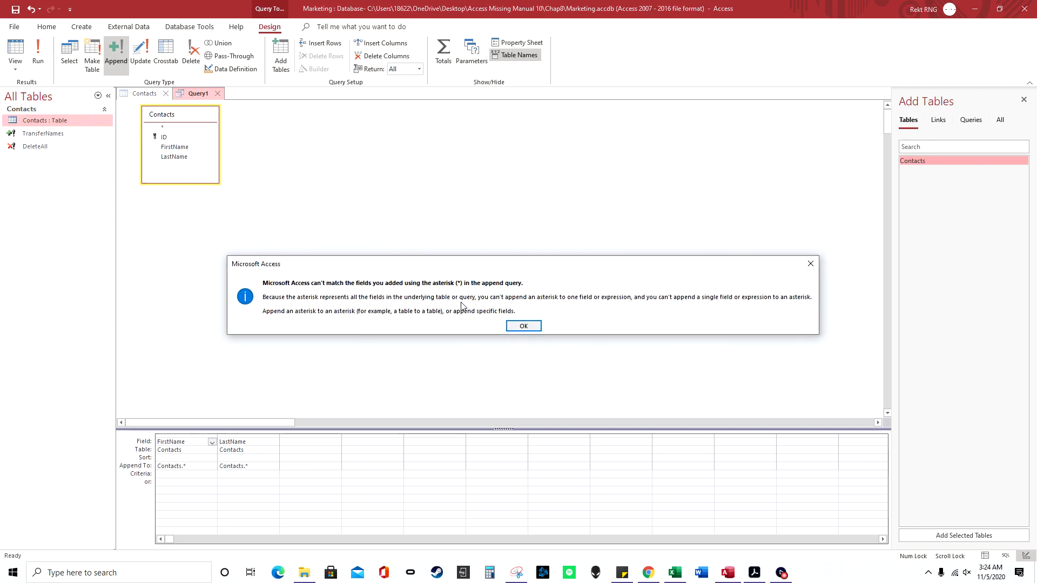
pyautogui.click(523, 325)
# Step: Set Append To to F_Name for FirstName and L_Name for LastName, and try to run the query again
pyautogui.click(197, 467)
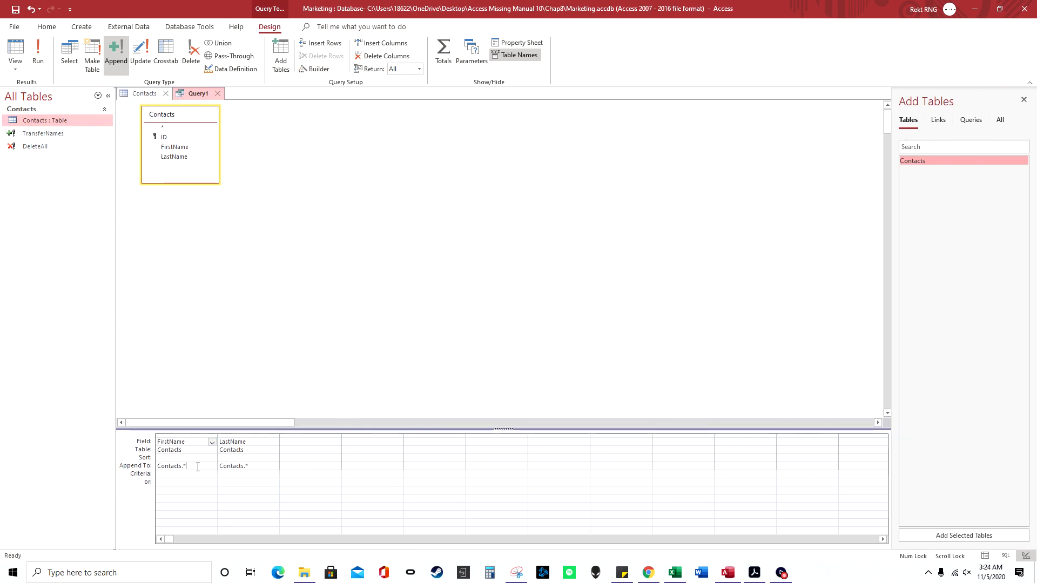
pyautogui.doubleClick(196, 469)
pyautogui.press('BackSpace')
pyautogui.write('F_Name')
pyautogui.press('Tab')
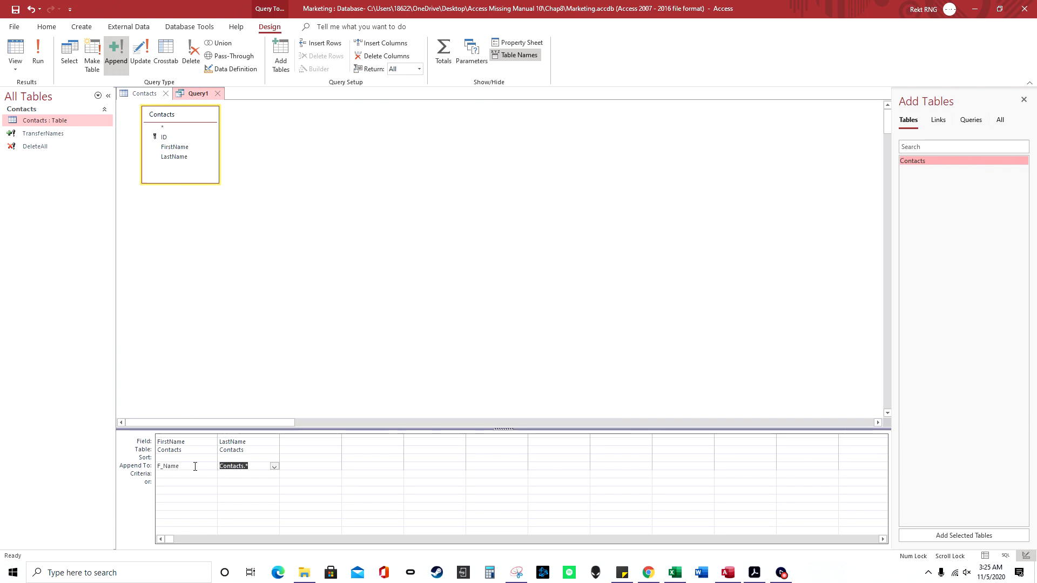
pyautogui.write('L_Name')
pyautogui.click(38, 57)
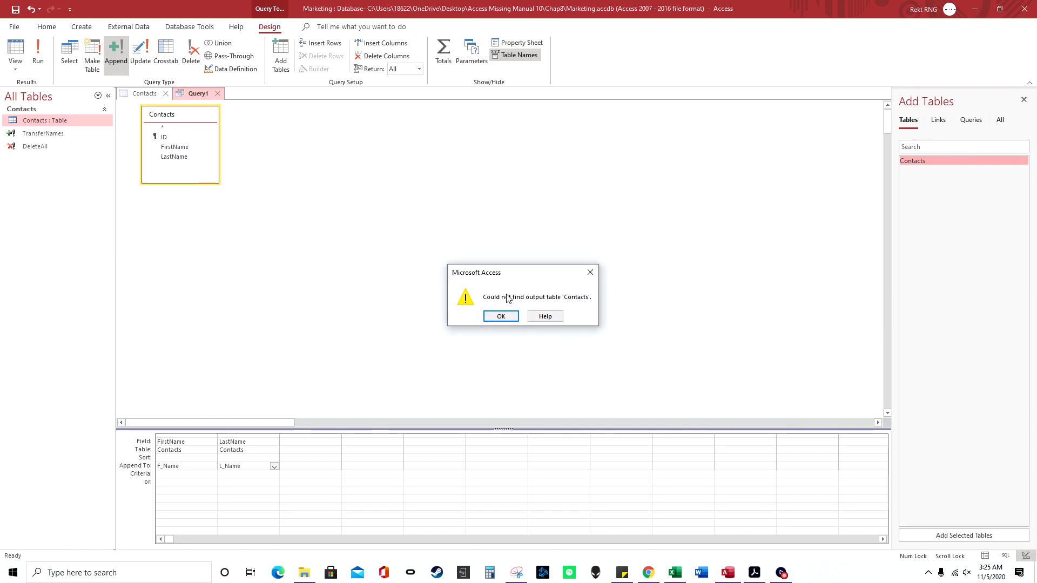
pyautogui.click(502, 316)
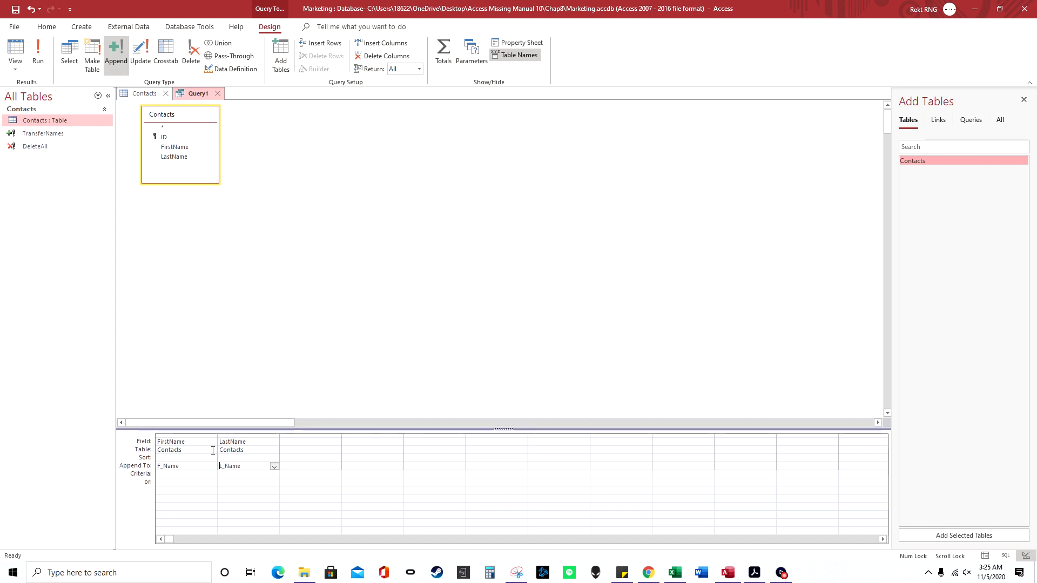
# Step: Add the ID field as the query's first column and check the Append To choices for FirstName
pyautogui.rightClick(168, 436)
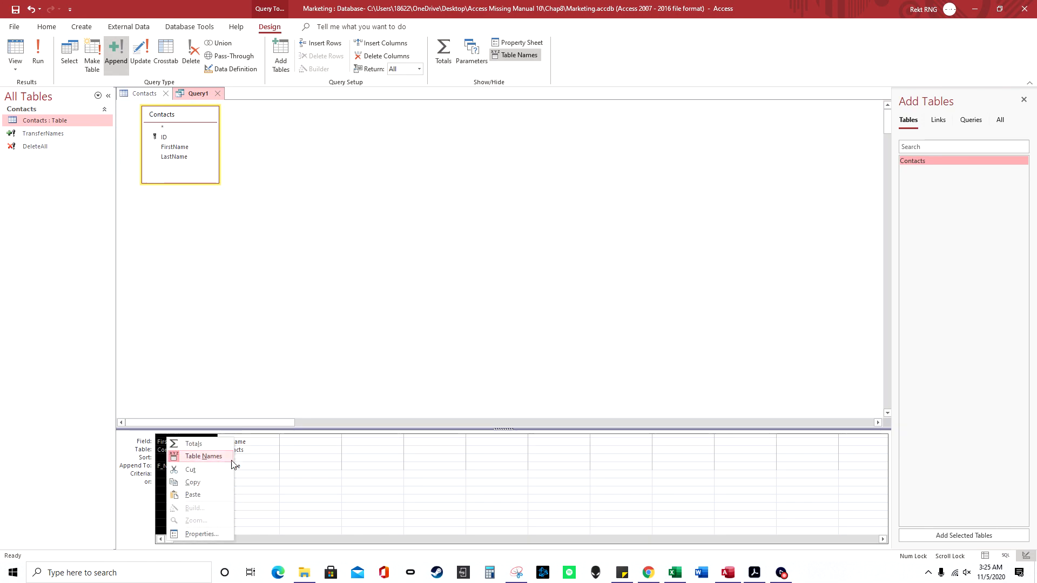
pyautogui.click(242, 381)
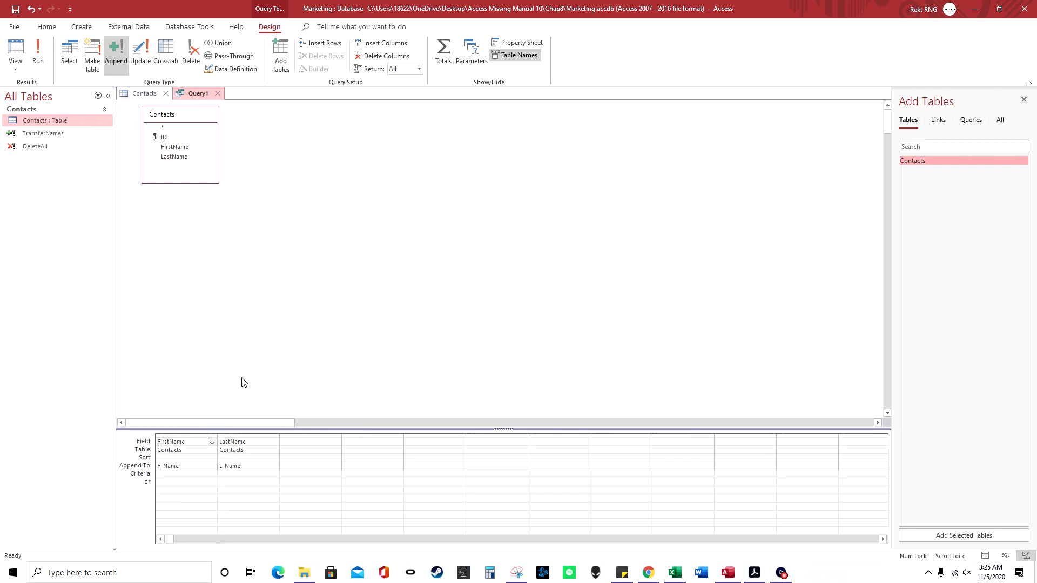
pyautogui.click(141, 92)
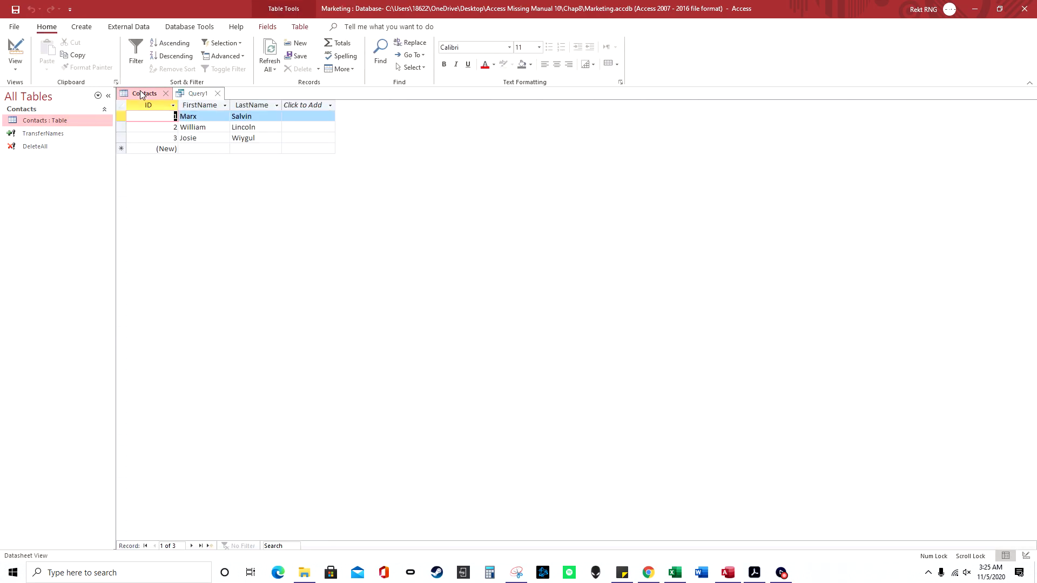
pyautogui.click(195, 93)
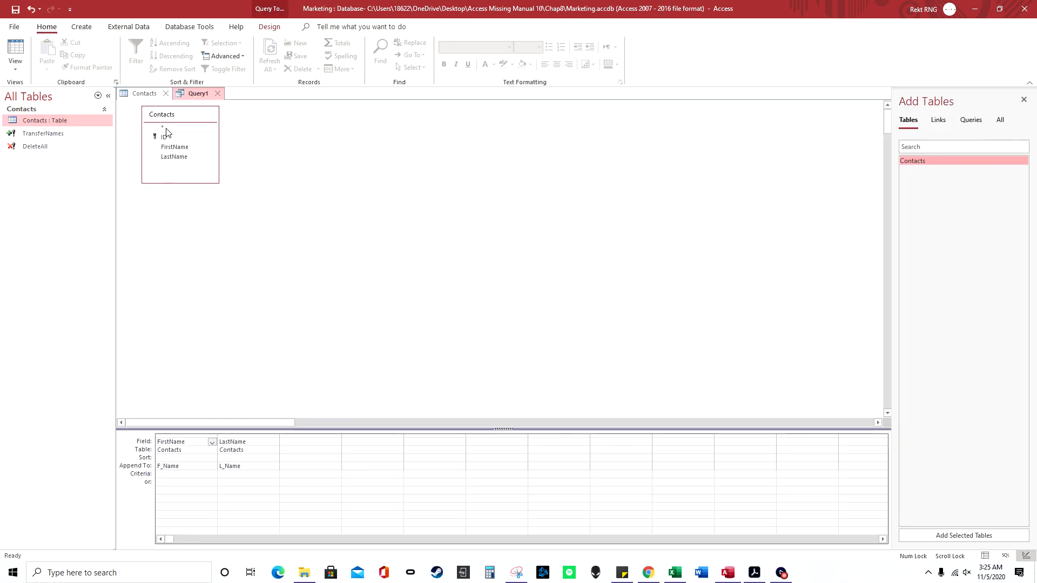
pyautogui.moveTo(170, 140); pyautogui.dragTo(159, 438)
pyautogui.click(305, 436)
pyautogui.click(241, 465)
pyautogui.click(274, 466)
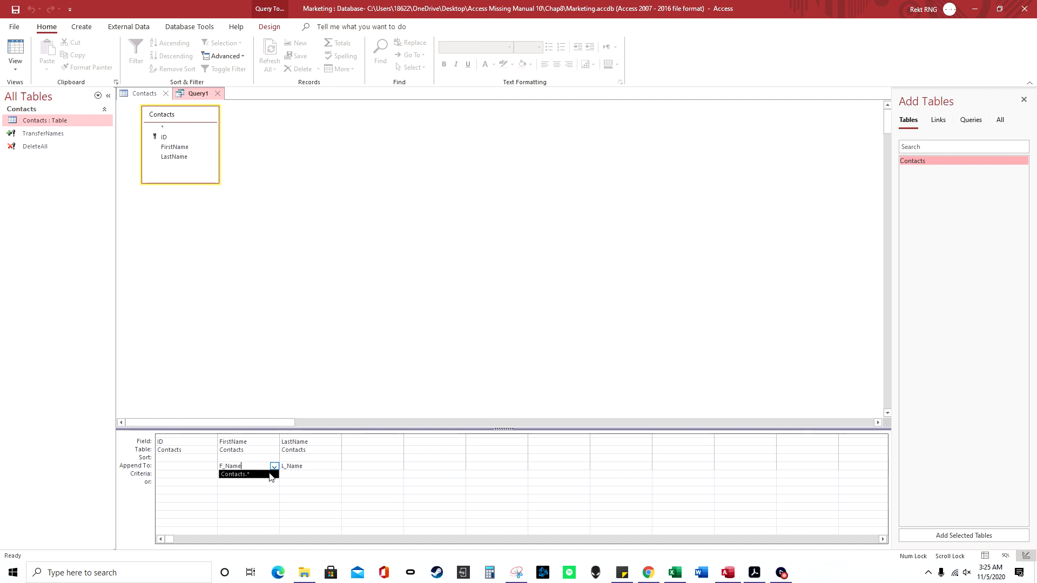
pyautogui.click(269, 483)
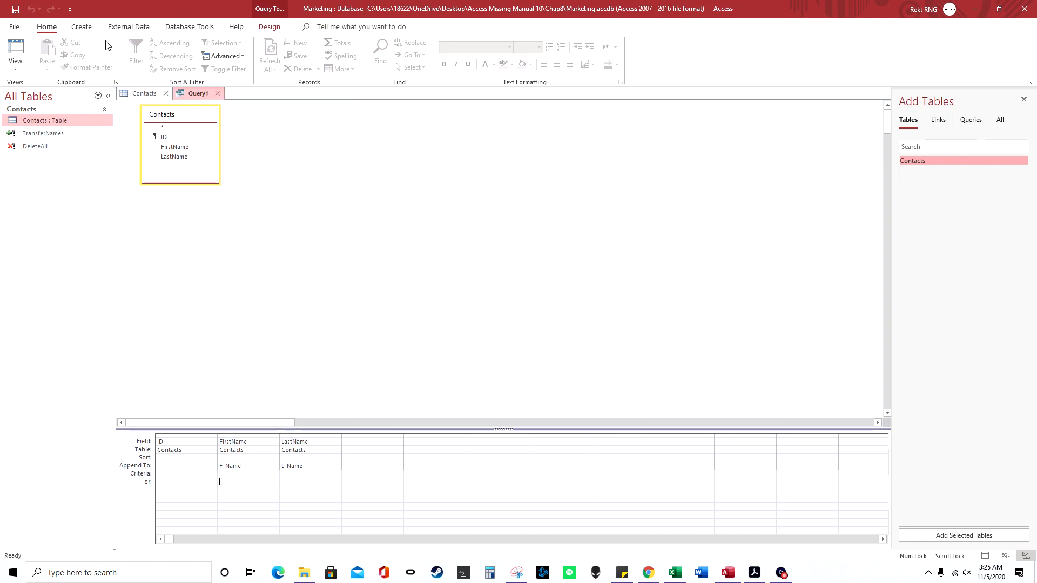
# Step: Try to run the append query with the ID column, and close the query without saving it
pyautogui.click(82, 27)
pyautogui.click(145, 28)
pyautogui.click(269, 26)
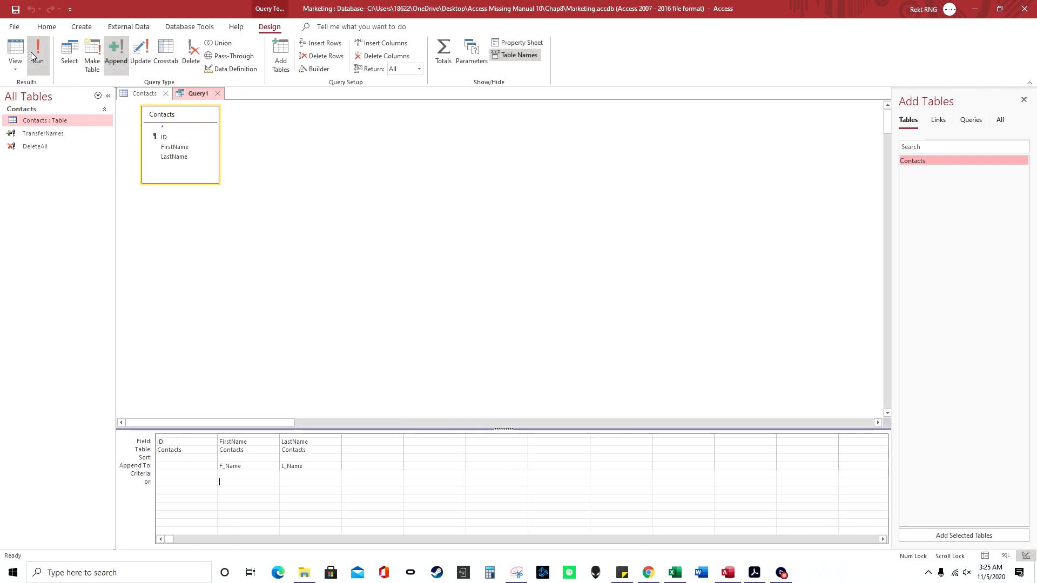
pyautogui.click(36, 54)
pyautogui.click(501, 316)
pyautogui.click(275, 451)
pyautogui.click(272, 458)
pyautogui.click(266, 466)
pyautogui.click(269, 474)
pyautogui.click(218, 93)
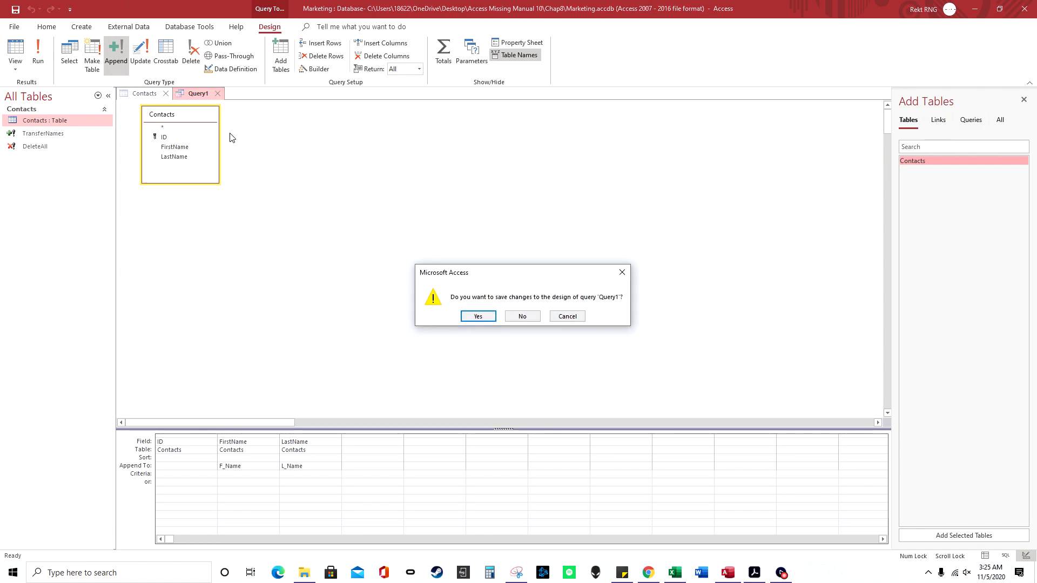
pyautogui.click(526, 317)
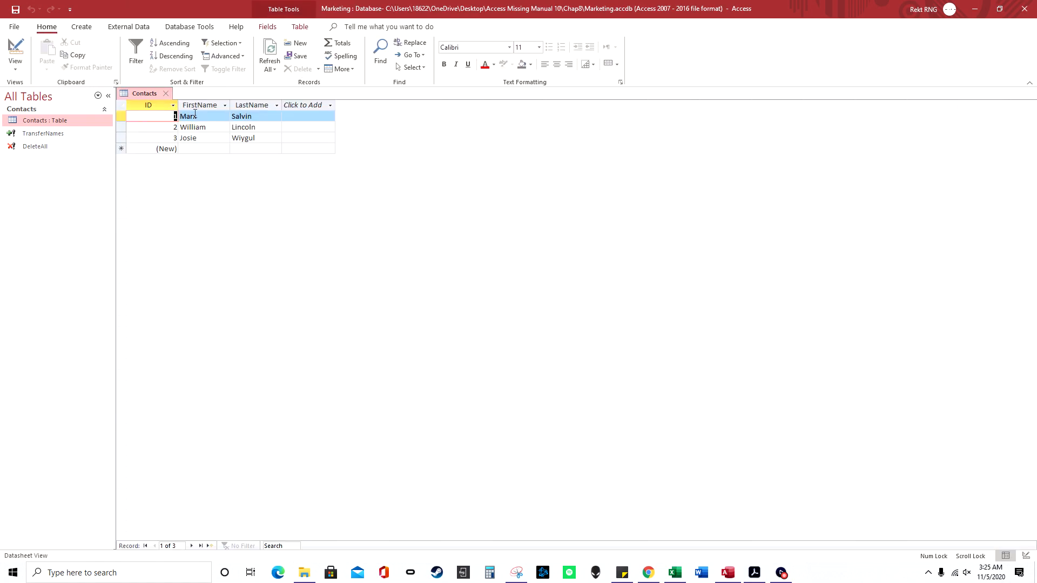
# Step: Close the Contacts table, and start the TransferNames append query but cancel at the confirmation
pyautogui.click(167, 94)
pyautogui.doubleClick(57, 133)
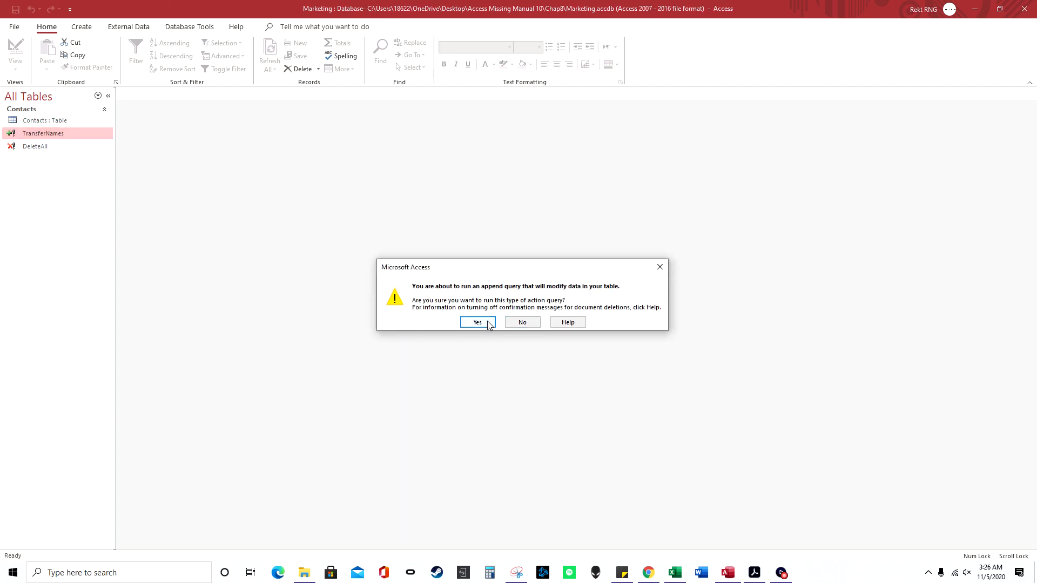
pyautogui.click(659, 266)
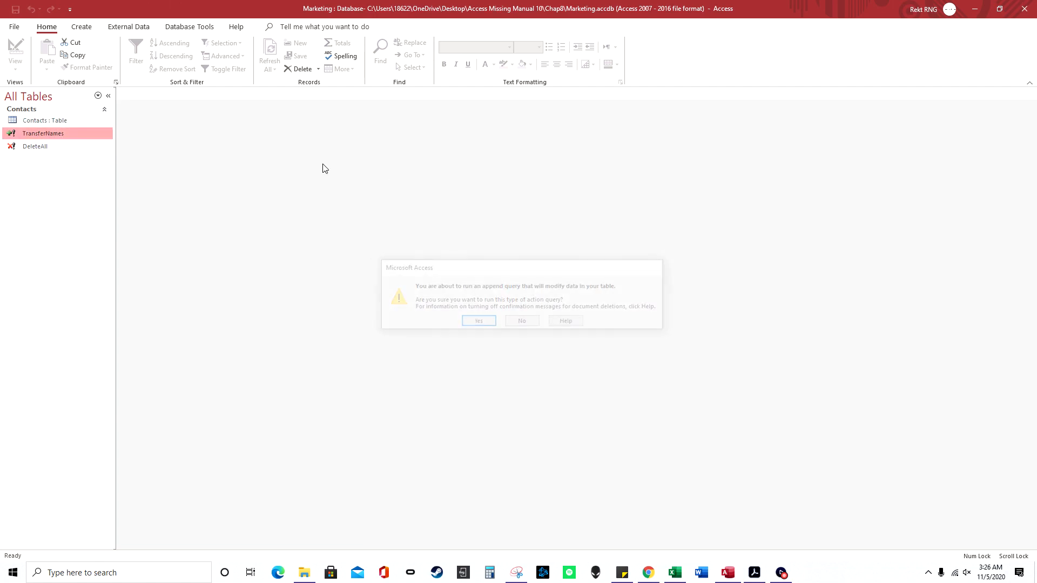
# Step: Open TransferNames in Design view, enlarge its table area to review the field mapping, and close the query
pyautogui.rightClick(70, 137)
pyautogui.click(108, 160)
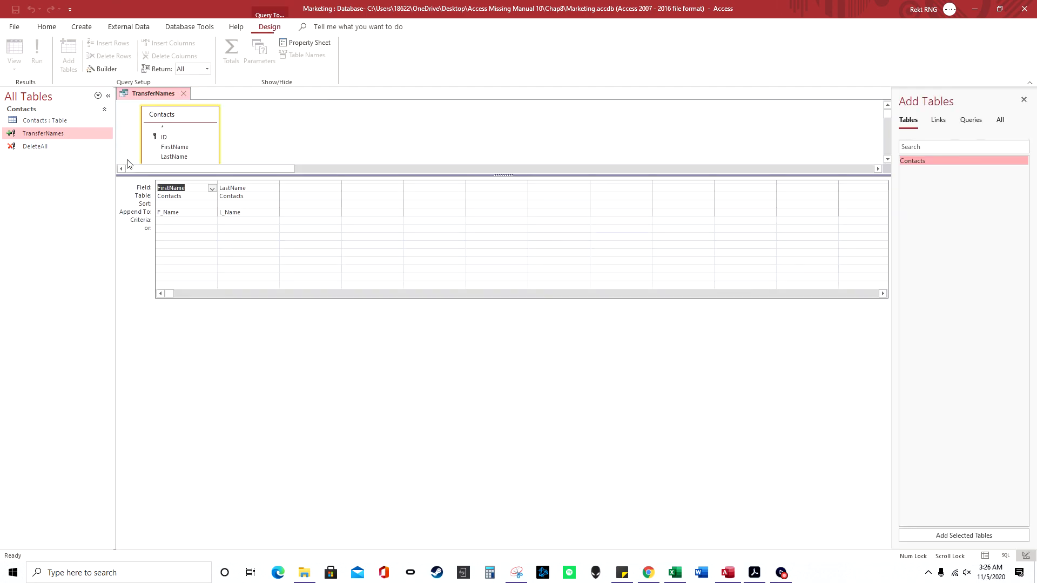
pyautogui.moveTo(249, 175); pyautogui.dragTo(266, 331)
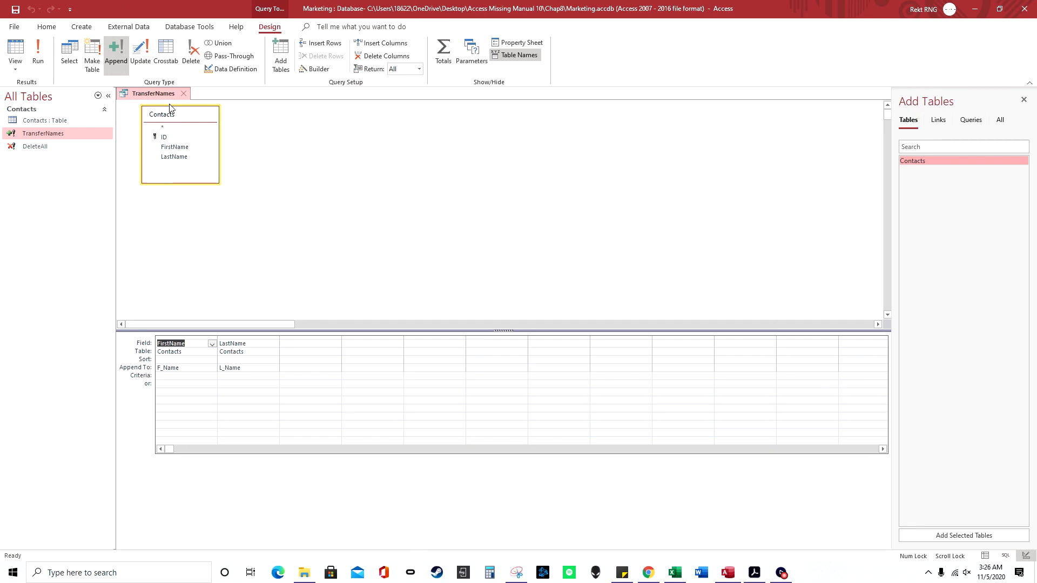
pyautogui.click(183, 93)
pyautogui.click(531, 321)
# Step: Run the TransferNames append query to copy the Contacts names to the Sales database
pyautogui.doubleClick(87, 135)
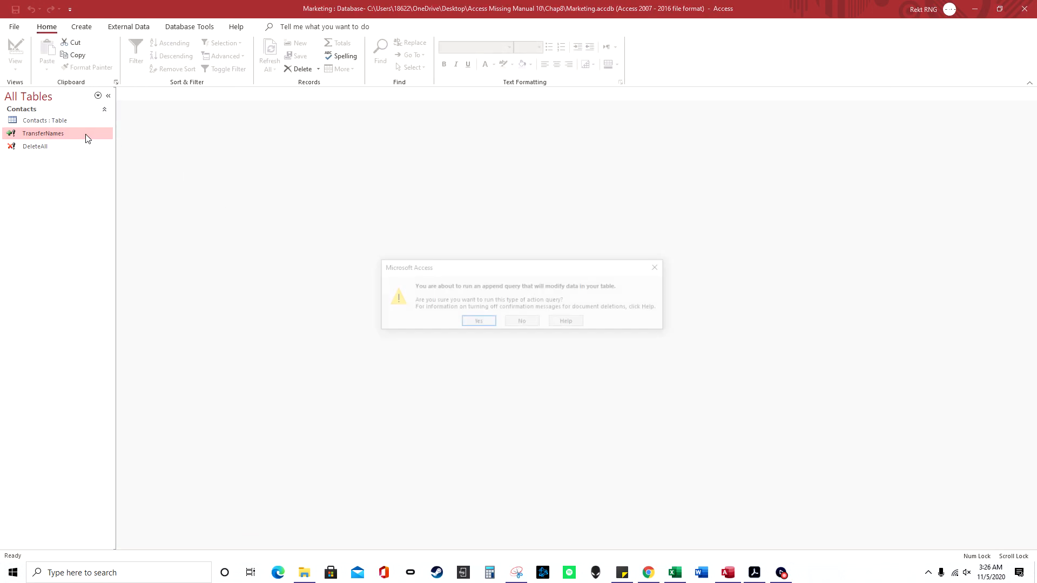
pyautogui.click(479, 318)
pyautogui.click(502, 324)
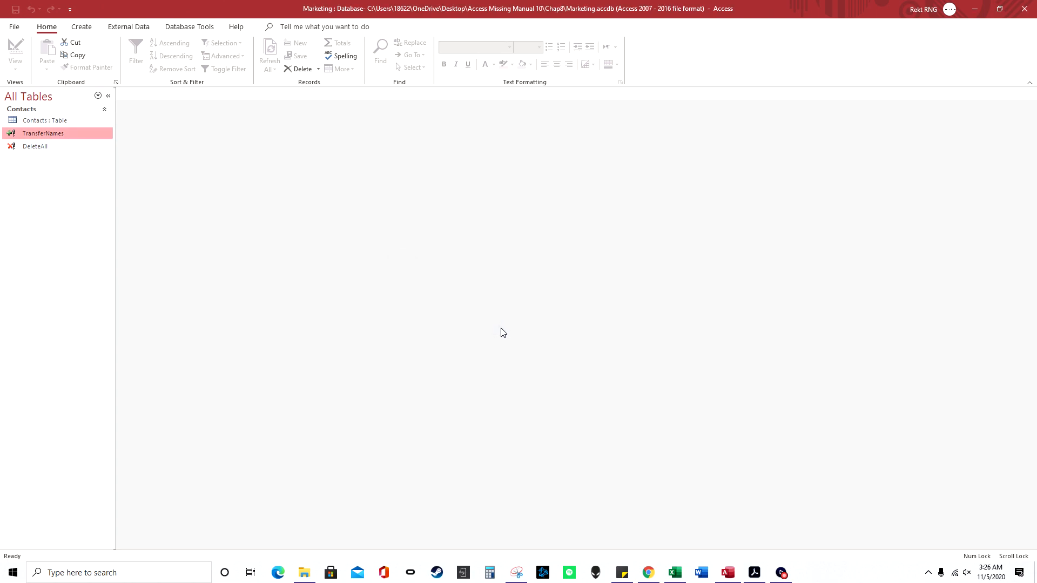
# Step: Close the Marketing database, open the Sales database to check the PotentialClients table, and close it
pyautogui.click(1024, 8)
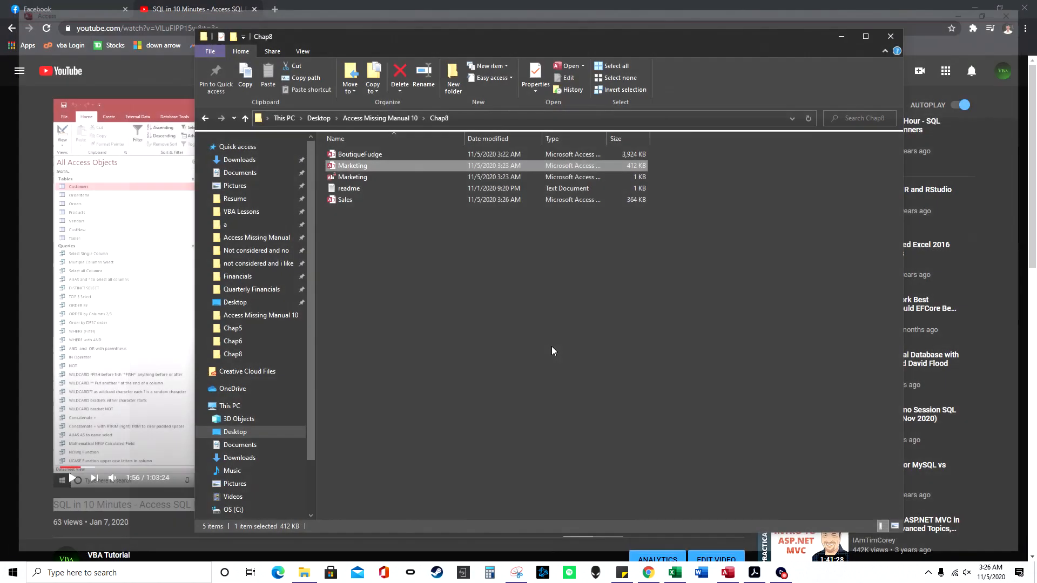
pyautogui.click(361, 189)
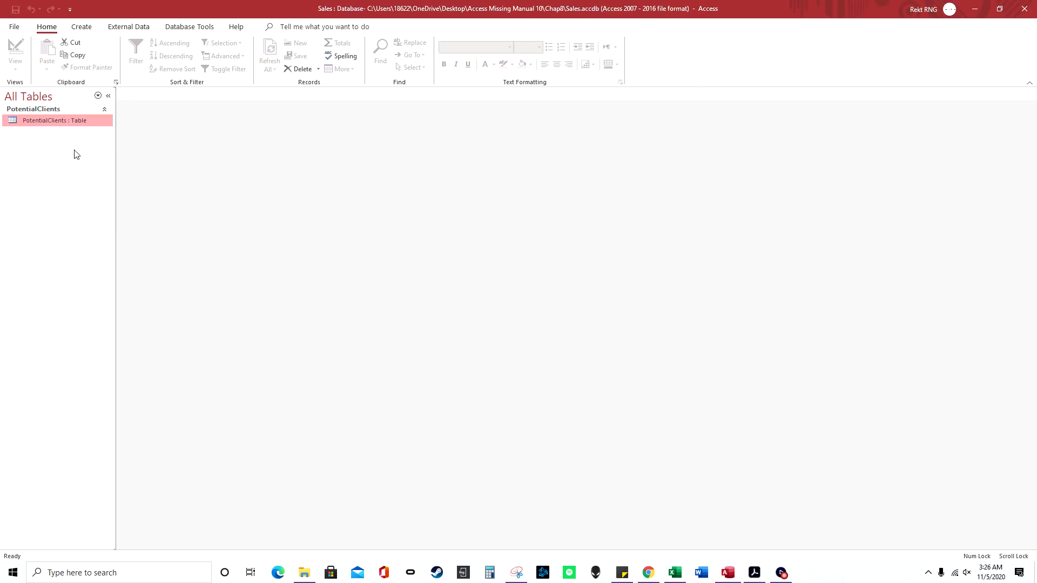
pyautogui.doubleClick(62, 122)
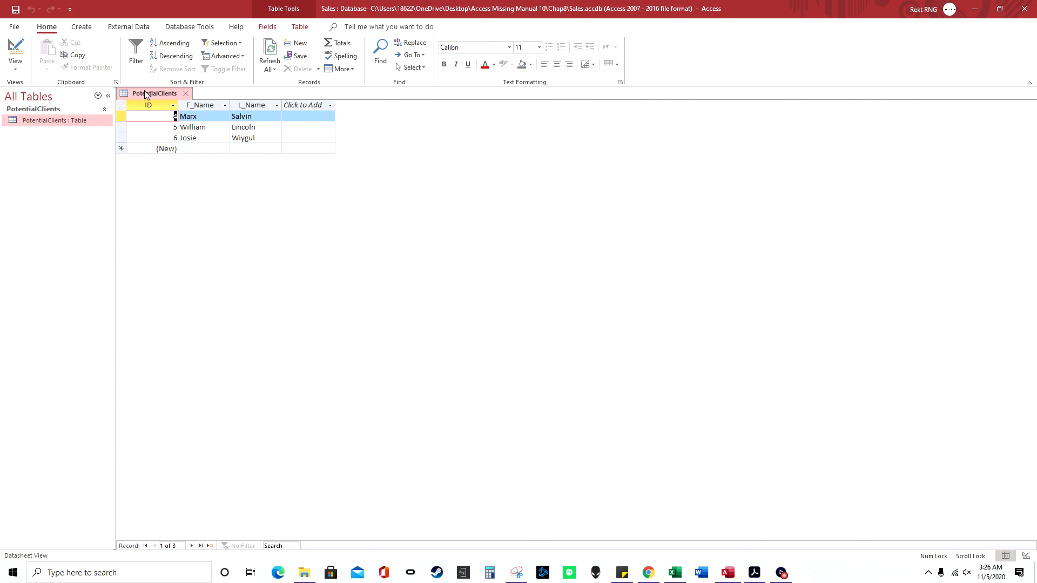
pyautogui.click(1025, 8)
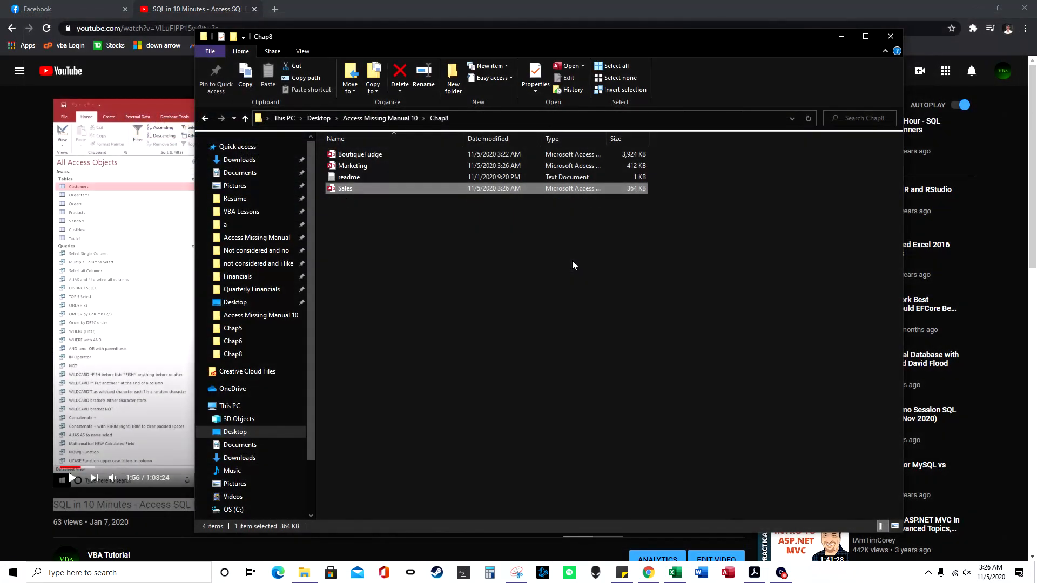
# Step: Open the Marketing database and examine the DeleteAll query's table, field and Delete settings in Design view, enlarging the table area
pyautogui.doubleClick(356, 168)
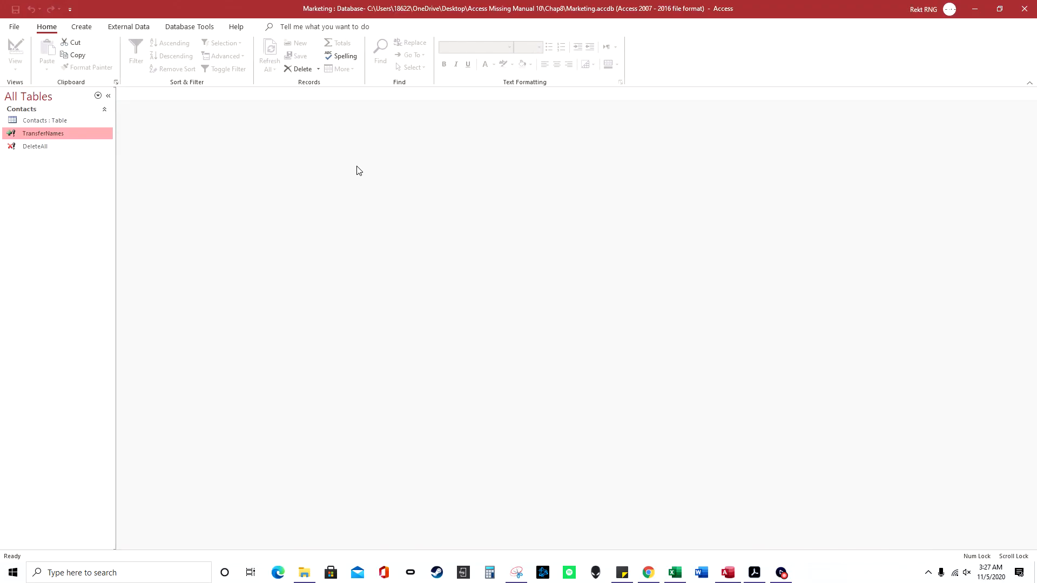
pyautogui.rightClick(61, 149)
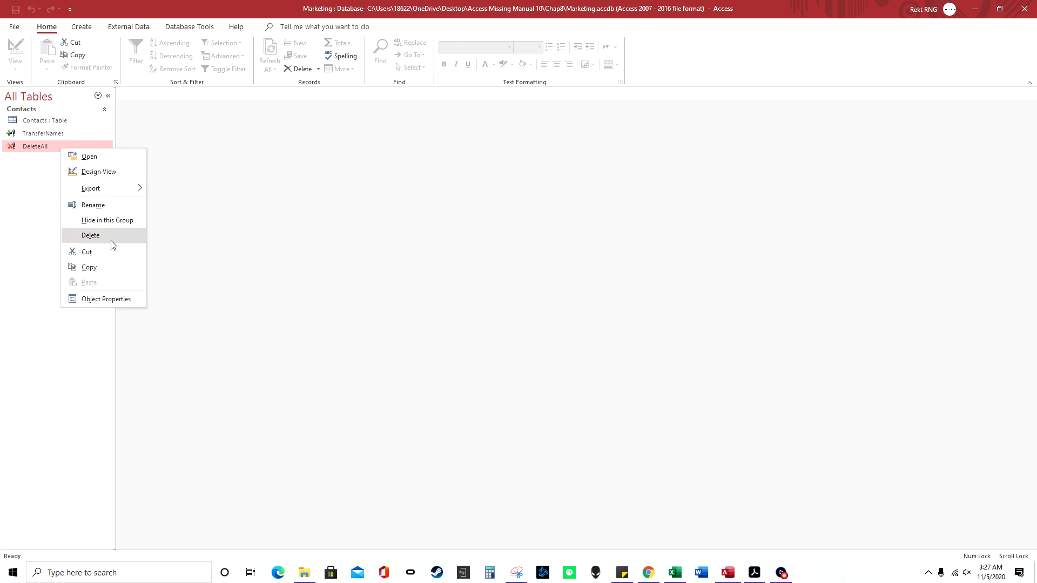
pyautogui.click(99, 171)
pyautogui.moveTo(259, 213); pyautogui.dragTo(270, 354)
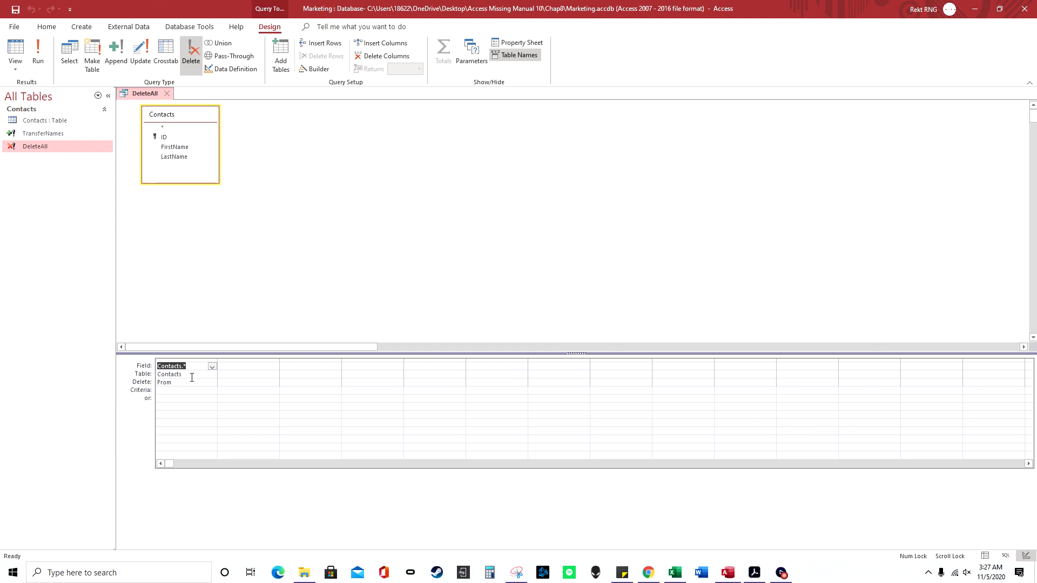
pyautogui.click(189, 385)
pyautogui.click(213, 383)
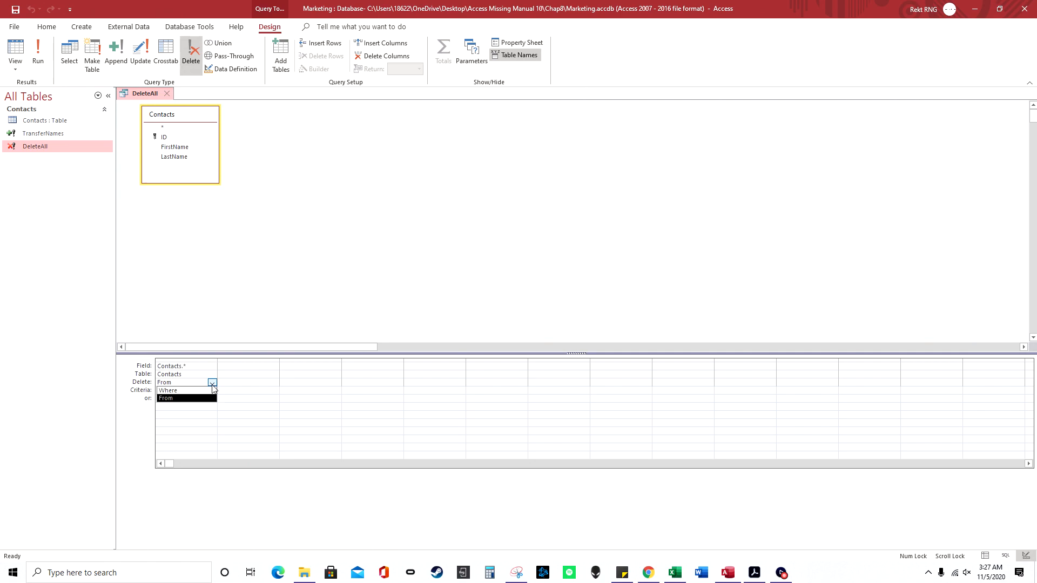
pyautogui.click(213, 407)
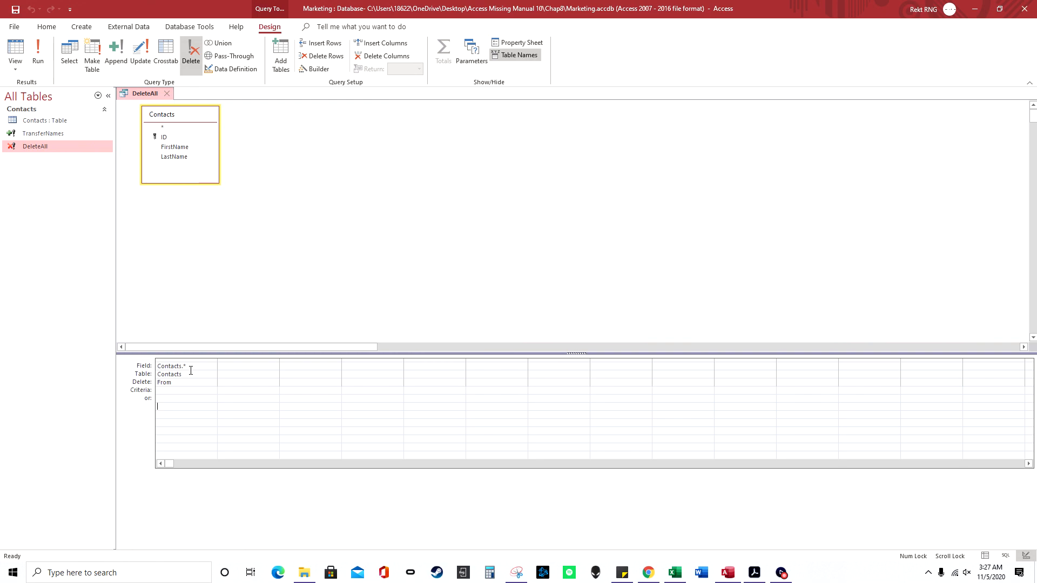
# Step: Try the Where and From options in the Delete row of the Contacts.* column, ending on From
pyautogui.click(209, 380)
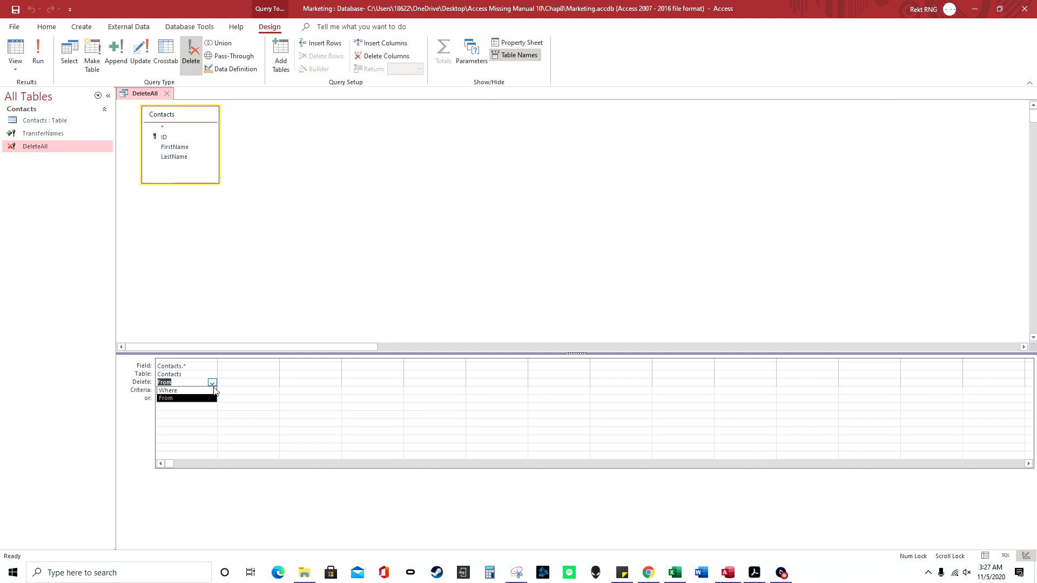
pyautogui.click(191, 393)
pyautogui.click(212, 383)
pyautogui.click(200, 397)
pyautogui.click(186, 385)
pyautogui.click(213, 383)
pyautogui.click(180, 397)
# Step: Try the criterion <#1/1/2020# under Contacts.*, clear it, and close the Marketing database without saving the DeleteAll design
pyautogui.click(182, 398)
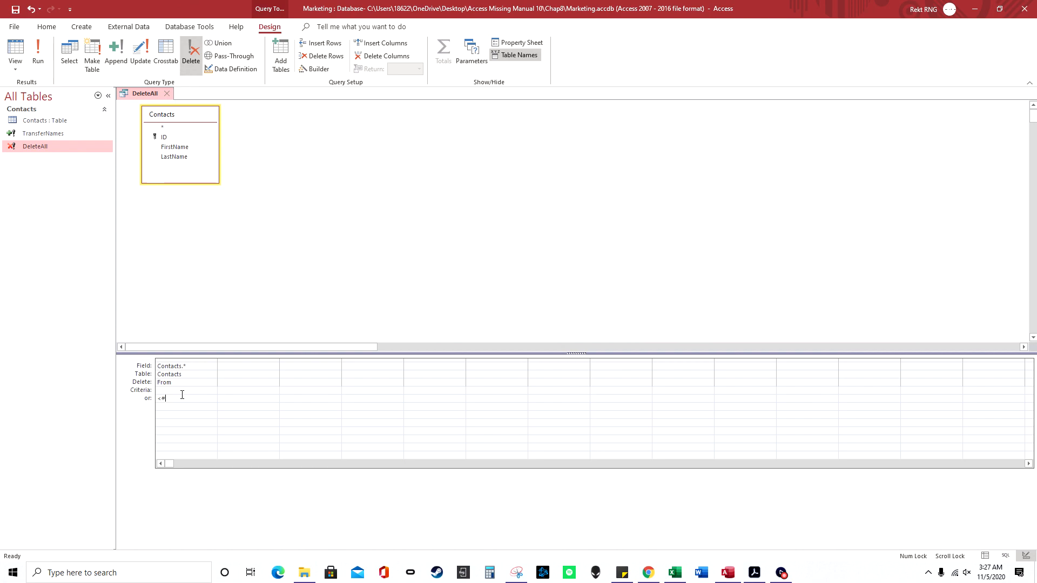
pyautogui.write('<#1/1/2020#')
pyautogui.click(209, 383)
pyautogui.click(204, 391)
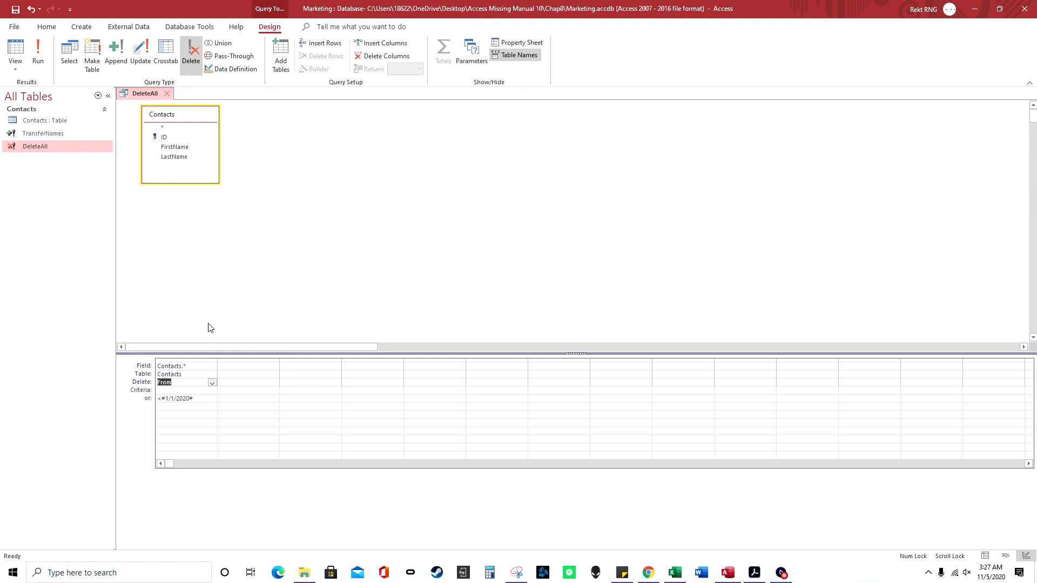
pyautogui.click(211, 376)
pyautogui.press('Down')
pyautogui.press('Down')
pyautogui.press('Down')
pyautogui.press('Down')
pyautogui.moveTo(166, 398); pyautogui.dragTo(145, 393)
pyautogui.press('BackSpace')
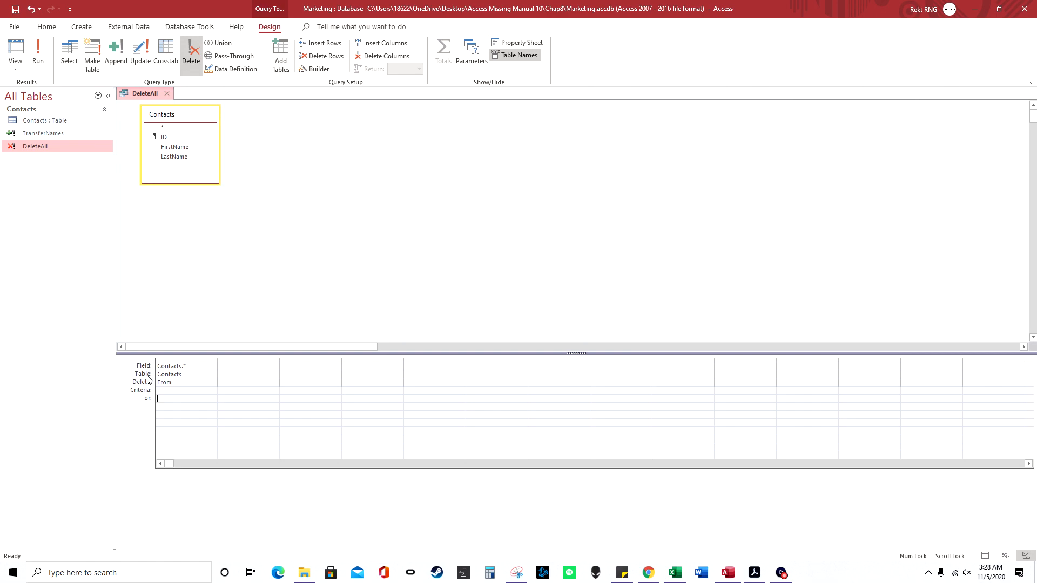
pyautogui.click(1025, 9)
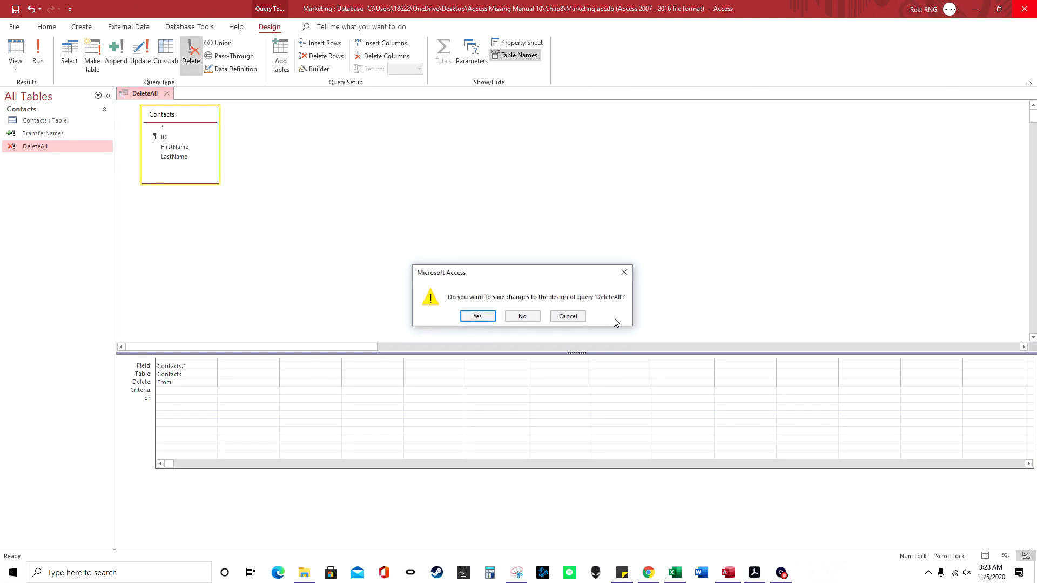
pyautogui.click(522, 316)
# Step: Open the BoutiqueFudge database and examine the DatePlaced criterion and From column of the DeleteVeryOldOrders query in Design view
pyautogui.click(384, 156)
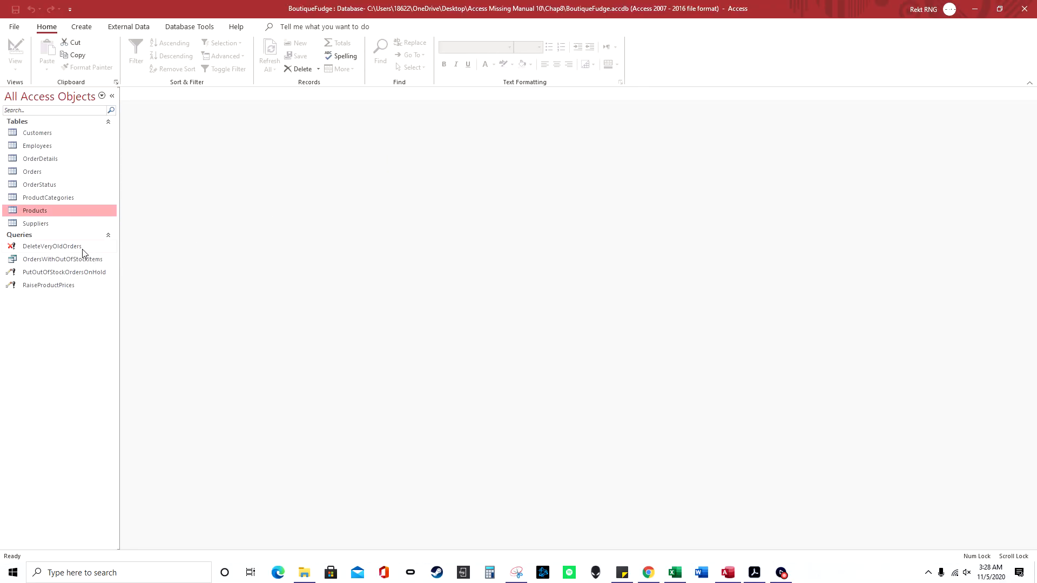
pyautogui.rightClick(83, 249)
pyautogui.click(128, 273)
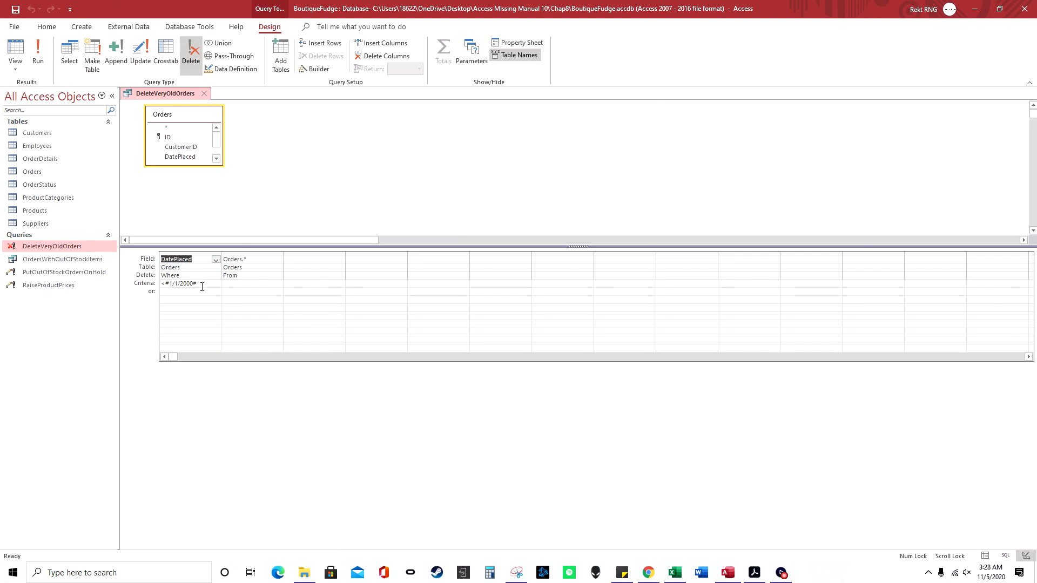
pyautogui.moveTo(210, 286); pyautogui.dragTo(164, 285)
pyautogui.moveTo(164, 285); pyautogui.dragTo(166, 286)
pyautogui.click(250, 277)
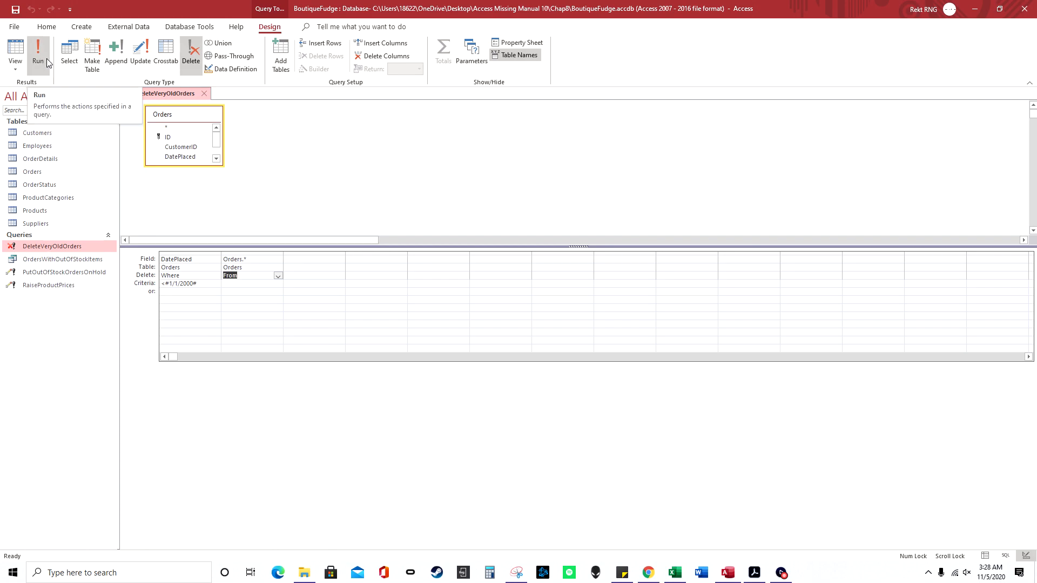
# Step: Check the dates in the Orders table, set the query's DatePlaced criterion to <#1/1/2020#, and close the table
pyautogui.doubleClick(47, 169)
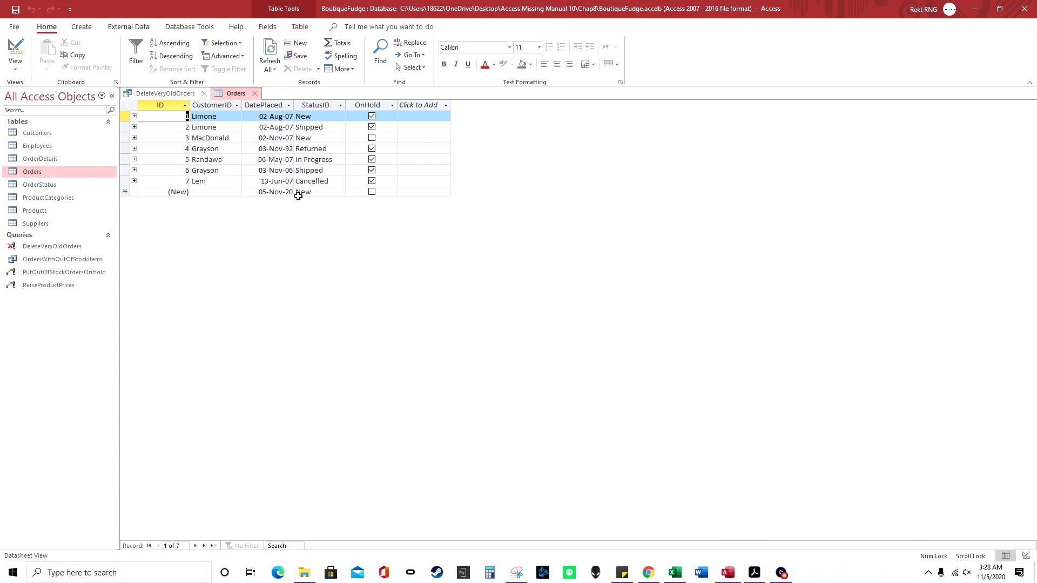
pyautogui.click(164, 93)
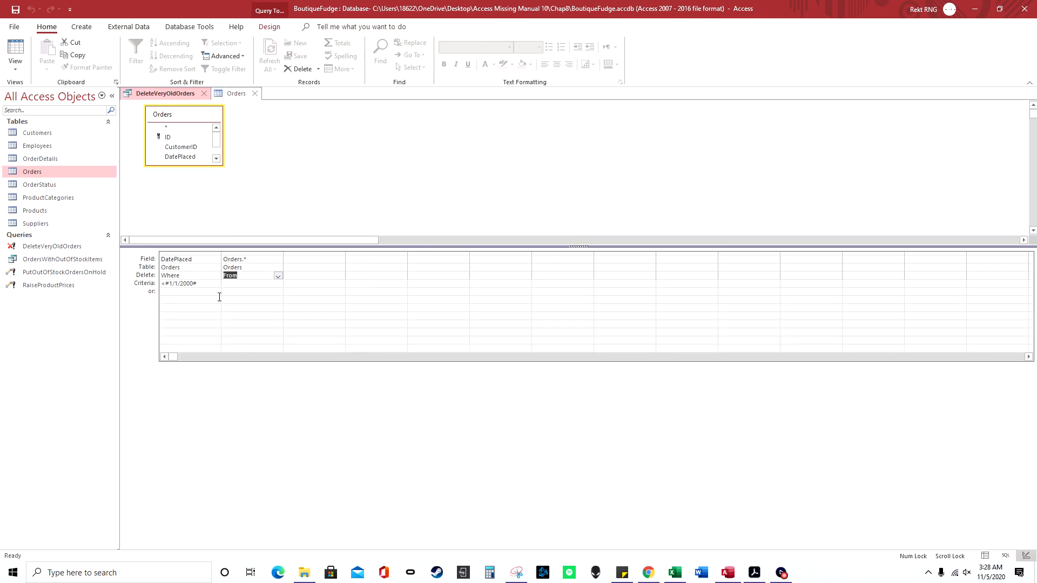
pyautogui.moveTo(193, 283); pyautogui.dragTo(187, 283)
pyautogui.write('20')
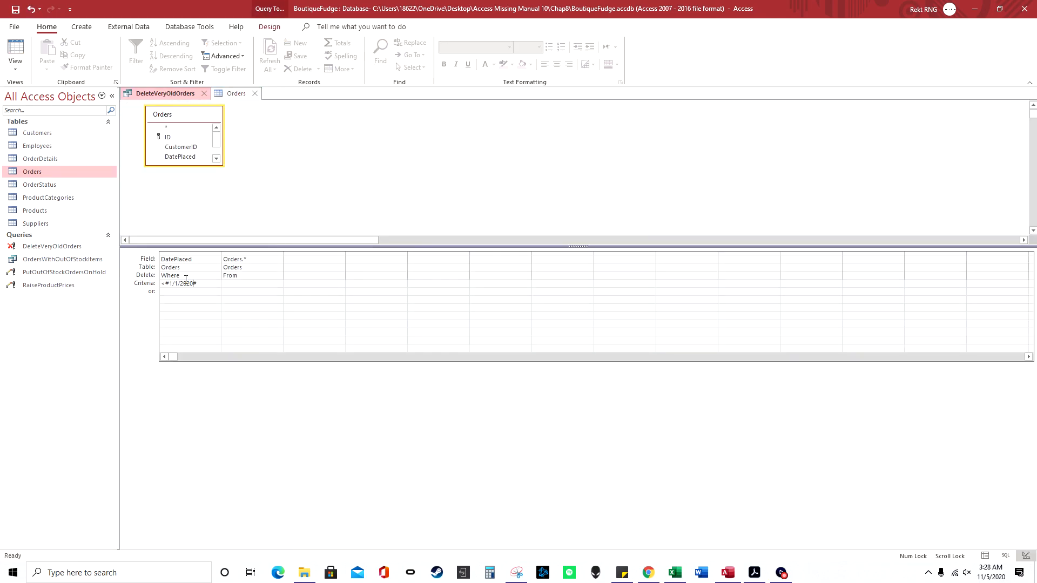
pyautogui.click(218, 95)
pyautogui.click(253, 93)
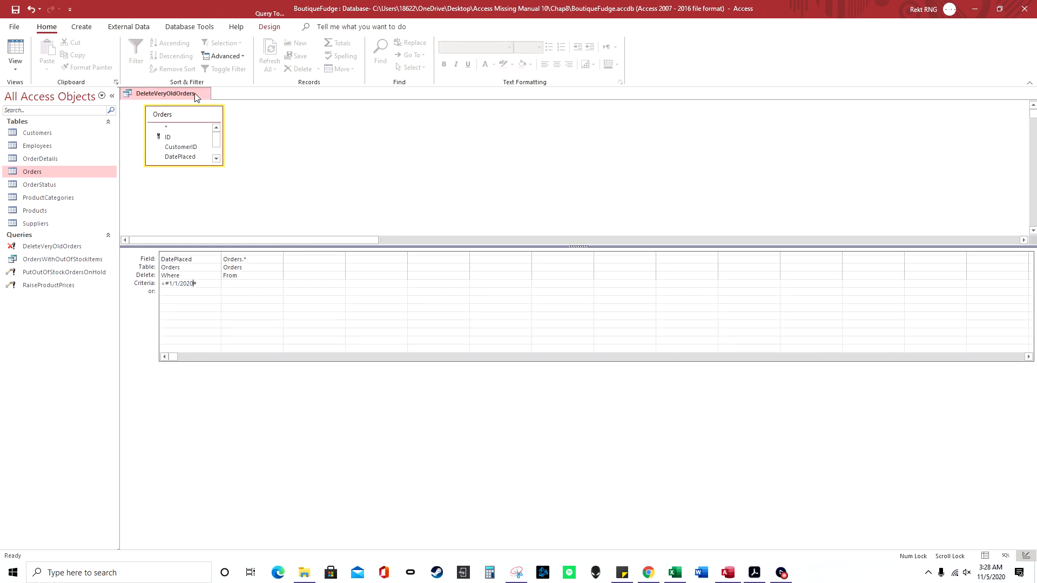
# Step: Preview the orders matched by DeleteVeryOldOrders in Datasheet view, and return to Design view
pyautogui.click(9, 62)
pyautogui.click(40, 90)
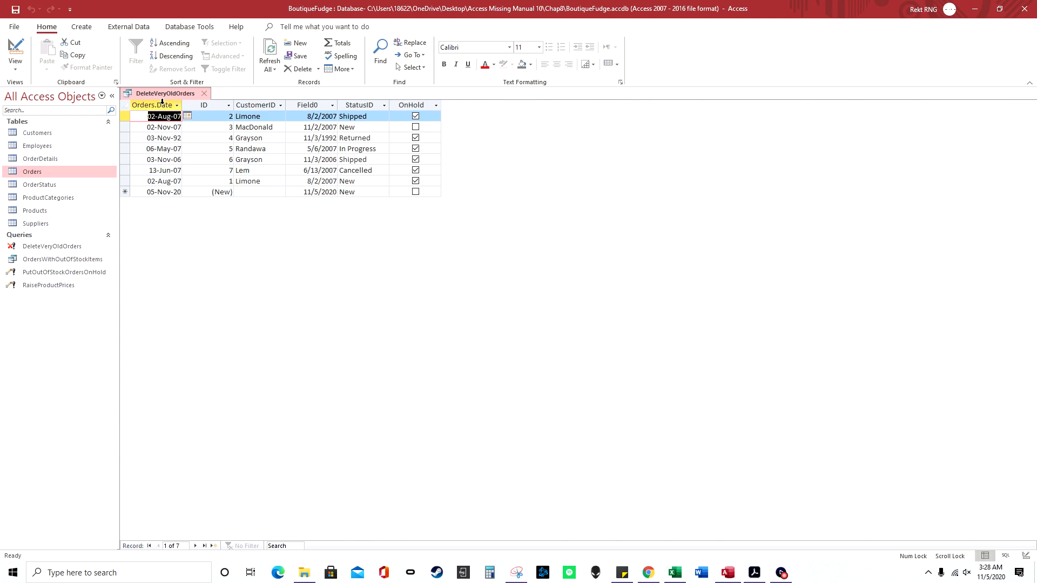
pyautogui.click(15, 64)
pyautogui.click(48, 143)
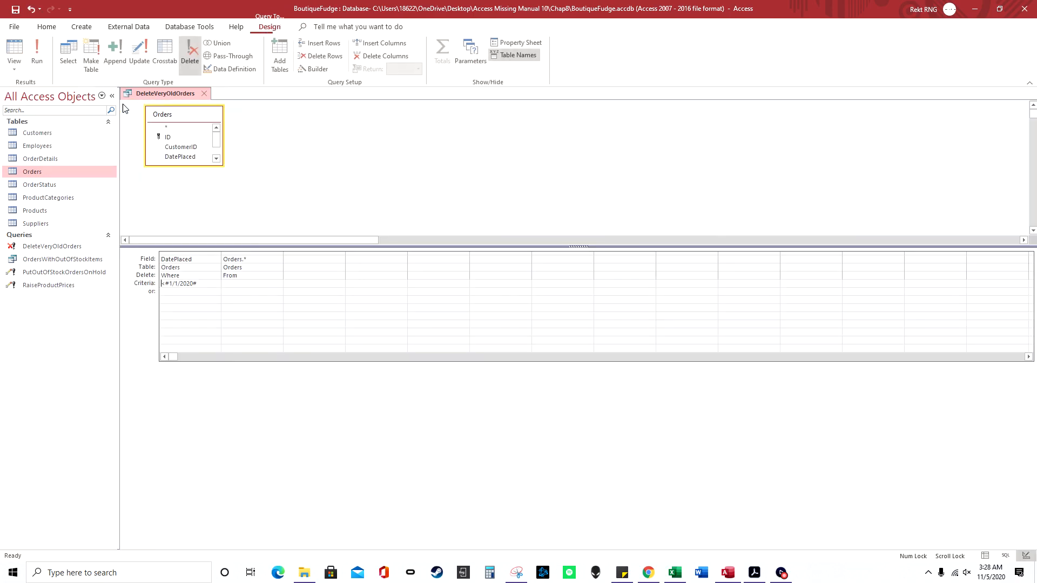
# Step: Try to delete the orders placed before 1/1/2020 by running the DeleteVeryOldOrders query and accepting its prompts
pyautogui.click(38, 54)
pyautogui.click(515, 324)
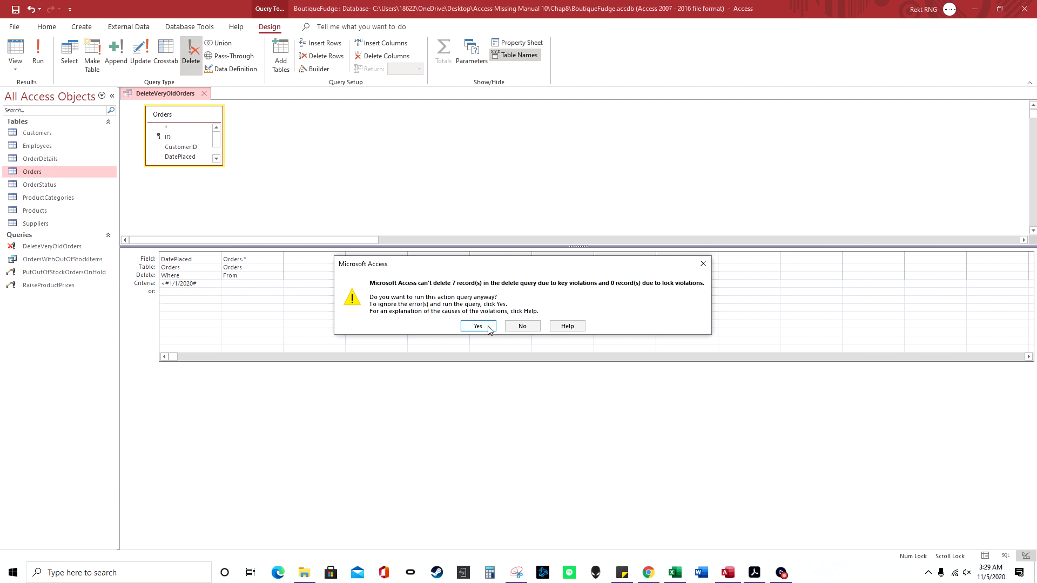
pyautogui.click(488, 328)
# Step: Reopen the Orders table to check its records, and close the DeleteVeryOldOrders query without saving
pyautogui.doubleClick(50, 172)
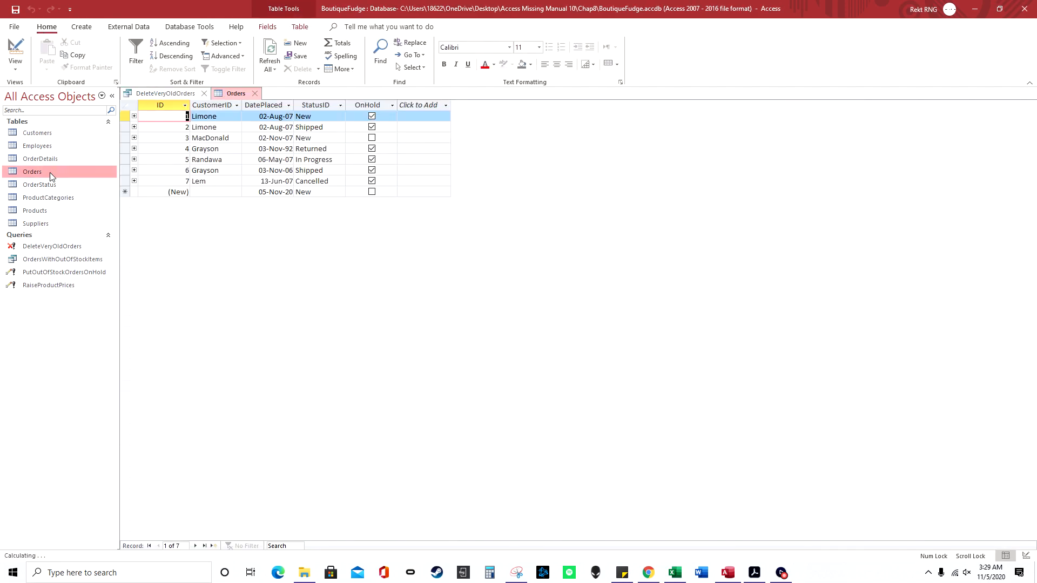
pyautogui.click(254, 94)
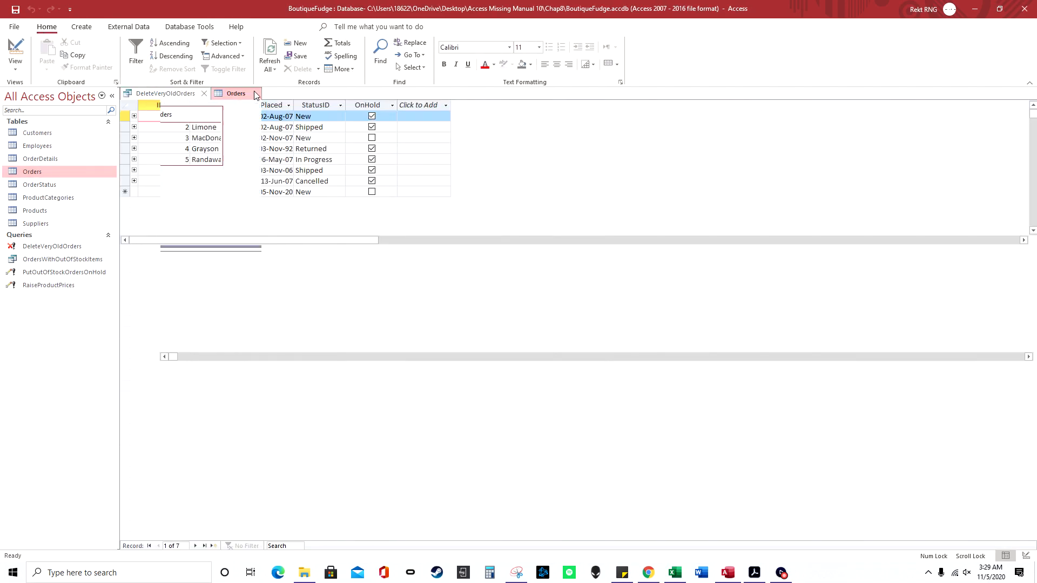
pyautogui.doubleClick(45, 172)
pyautogui.click(203, 95)
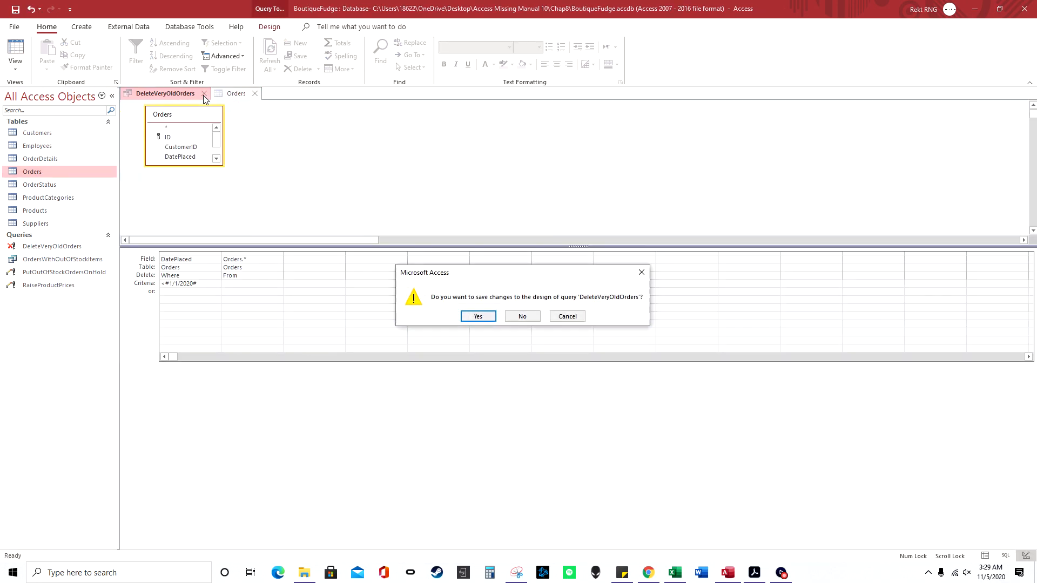
pyautogui.click(522, 316)
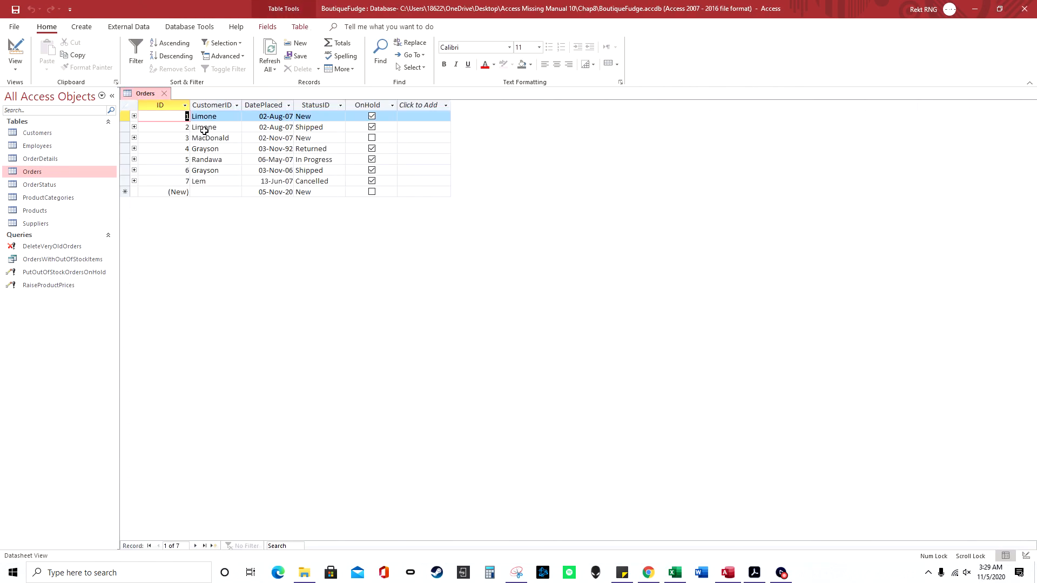
# Step: Open the Relationships diagram and spread out the Orders, OrderDetails, Customers and Suppliers tables so their links are readable
pyautogui.click(119, 32)
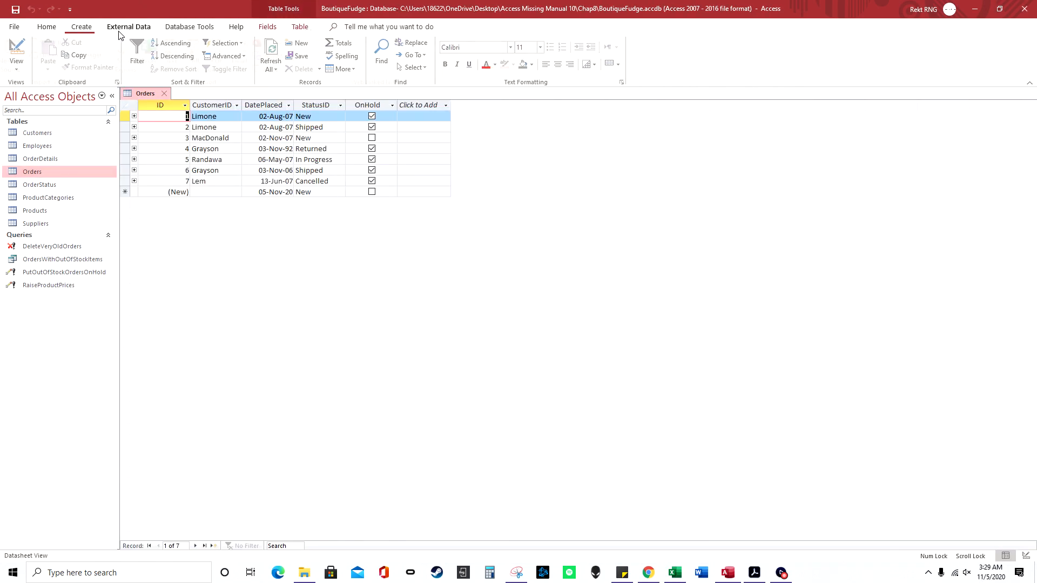
pyautogui.click(82, 26)
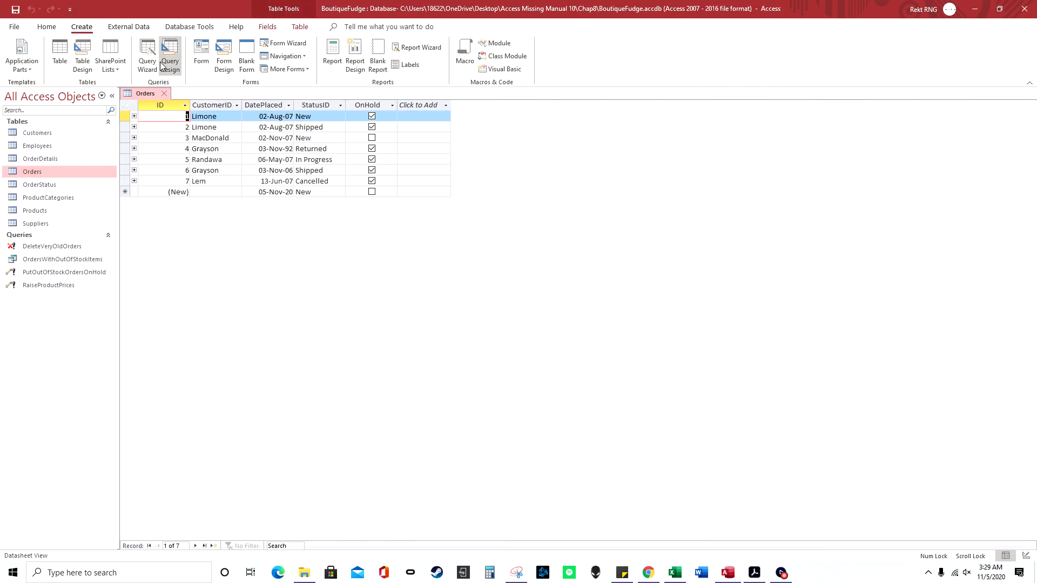
pyautogui.click(190, 27)
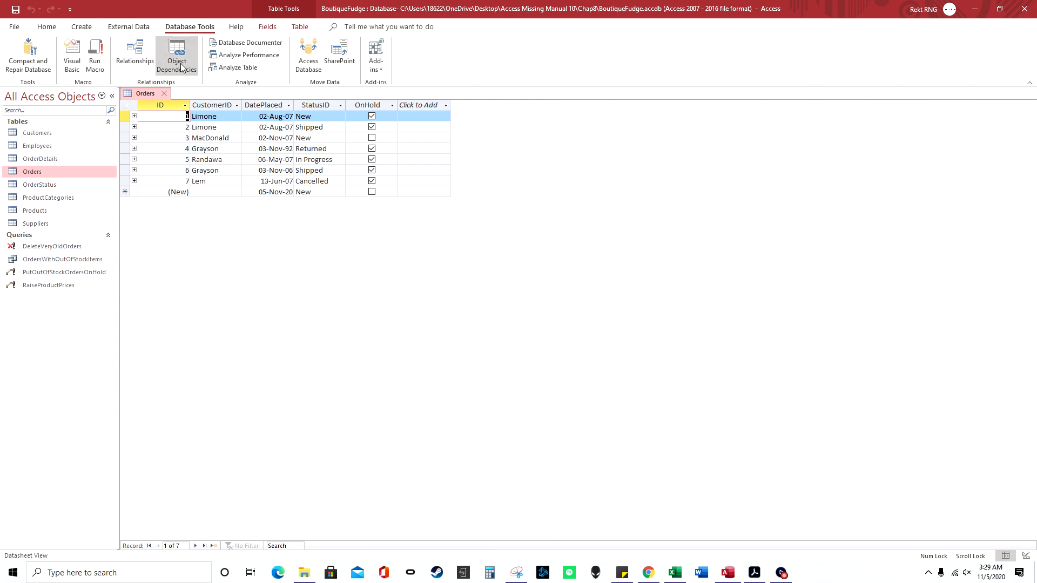
pyautogui.click(145, 65)
pyautogui.moveTo(294, 157); pyautogui.dragTo(313, 152)
pyautogui.moveTo(394, 155); pyautogui.dragTo(454, 156)
pyautogui.moveTo(180, 122)
pyautogui.mouseDown()
pyautogui.moveTo(225, 120)
pyautogui.moveTo(194, 120)
pyautogui.mouseUp()
pyautogui.moveTo(187, 201); pyautogui.dragTo(180, 241)
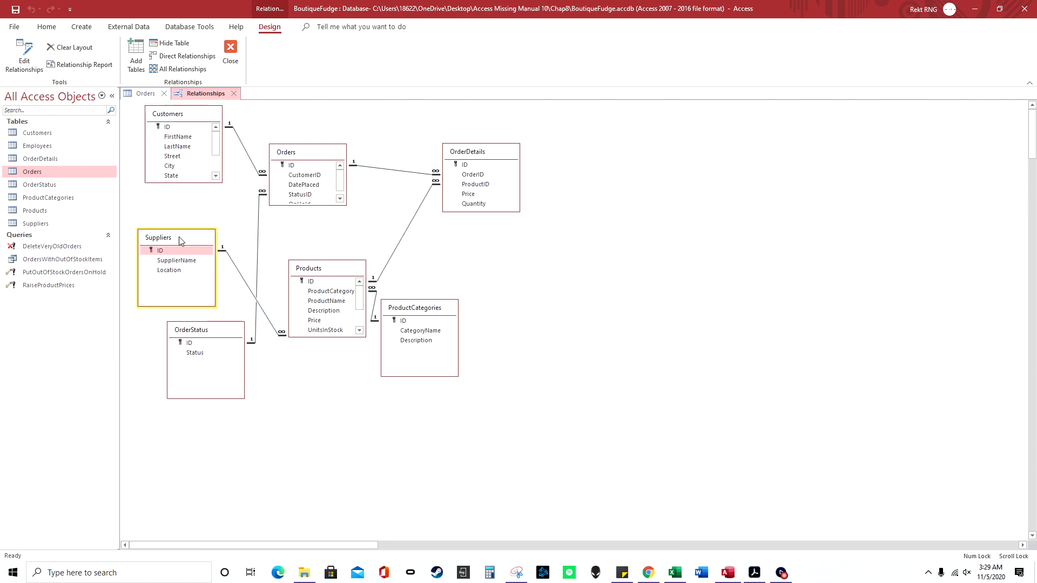
# Step: Move the Products, ProductCategories and OrderStatus tables apart in the Relationships diagram, and close it with its layout saved
pyautogui.moveTo(315, 270); pyautogui.dragTo(307, 303)
pyautogui.moveTo(400, 310); pyautogui.dragTo(527, 312)
pyautogui.moveTo(206, 334); pyautogui.dragTo(210, 379)
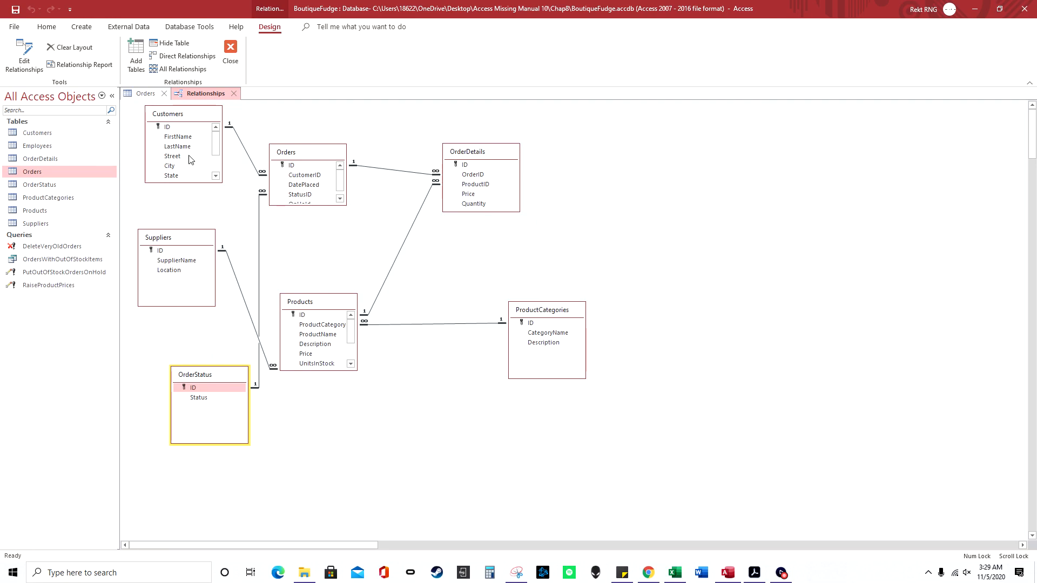
pyautogui.click(239, 99)
pyautogui.press('Return')
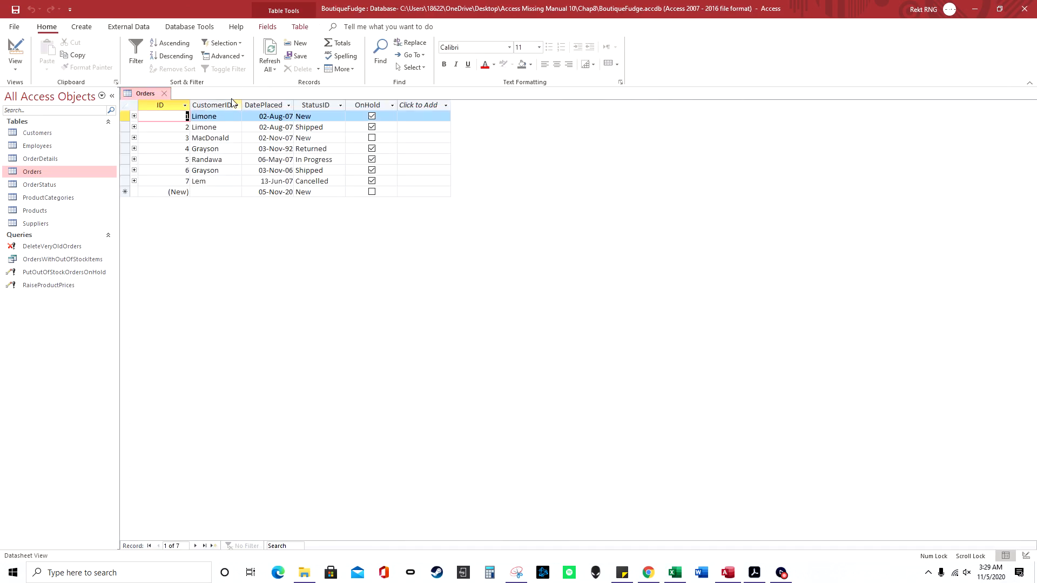
# Step: Close the Orders table, and view the Products table before closing it as well
pyautogui.click(166, 93)
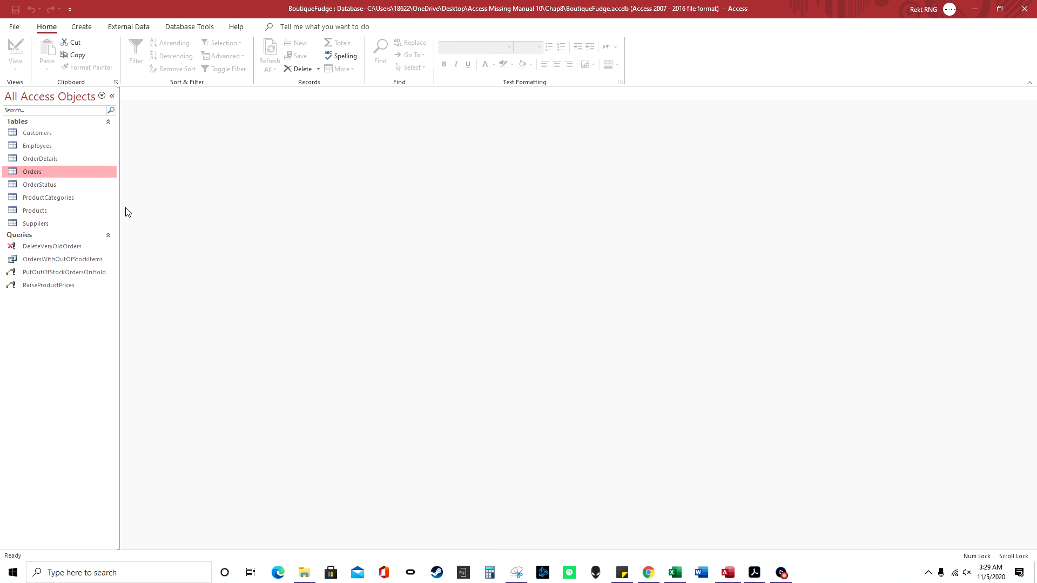
pyautogui.doubleClick(63, 210)
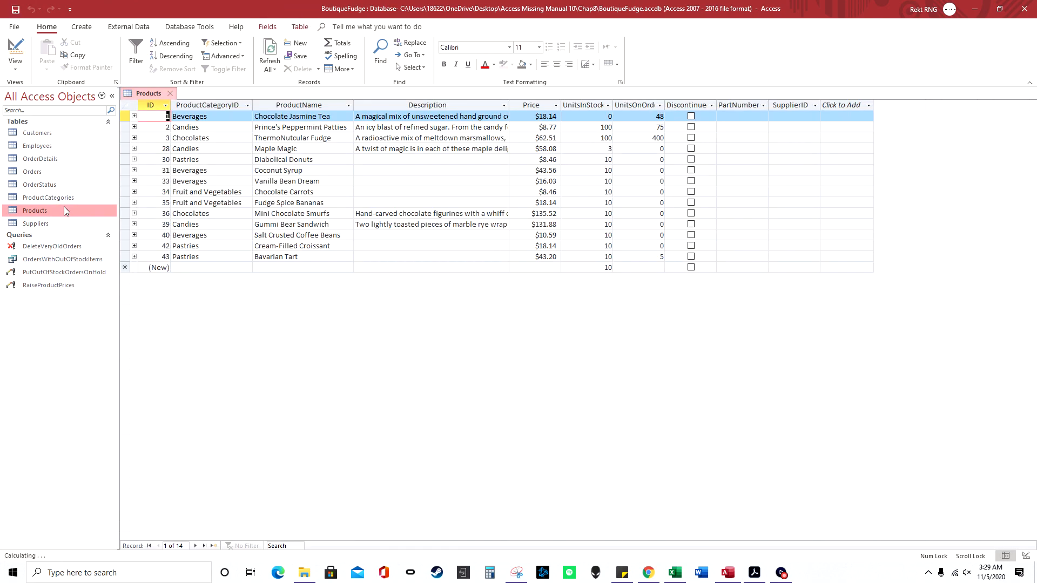
pyautogui.click(170, 92)
# Step: Create a new query in Design view with the Products and OrderDetails tables, placing OrderDetails well apart from Products
pyautogui.click(82, 26)
pyautogui.click(170, 69)
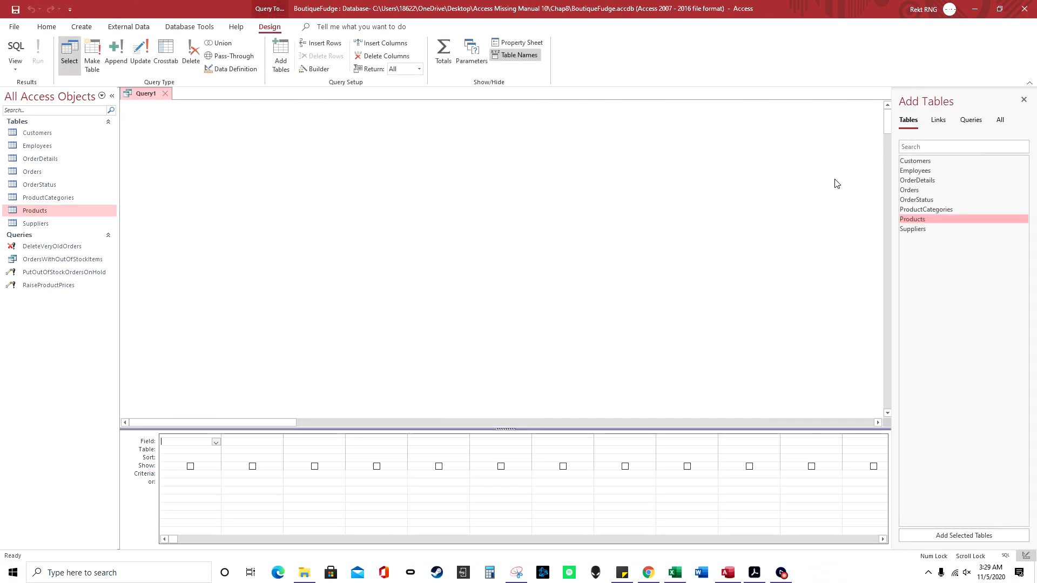
pyautogui.doubleClick(921, 219)
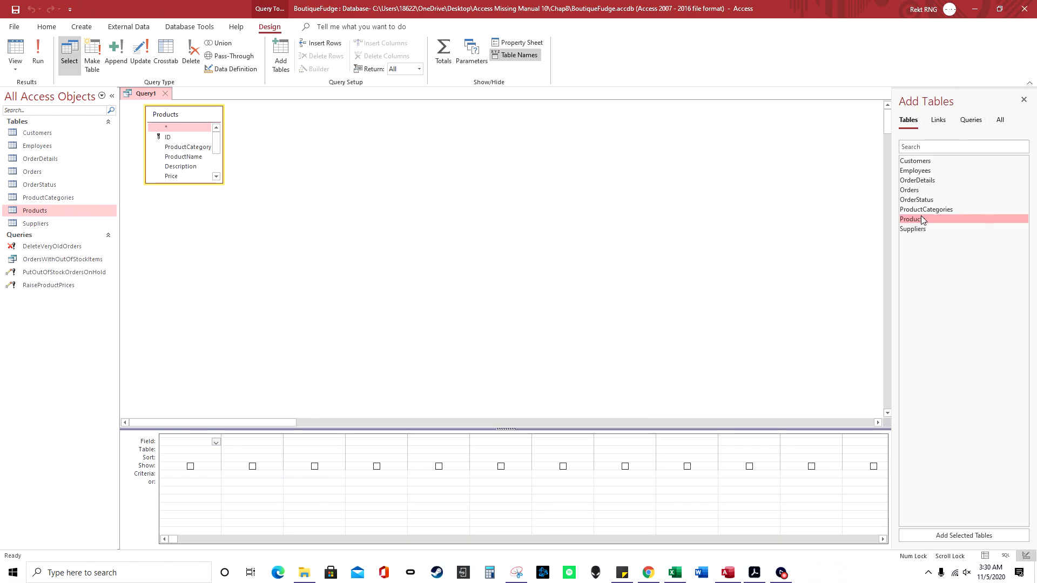
pyautogui.click(933, 181)
pyautogui.doubleClick(933, 181)
pyautogui.moveTo(304, 118); pyautogui.dragTo(444, 122)
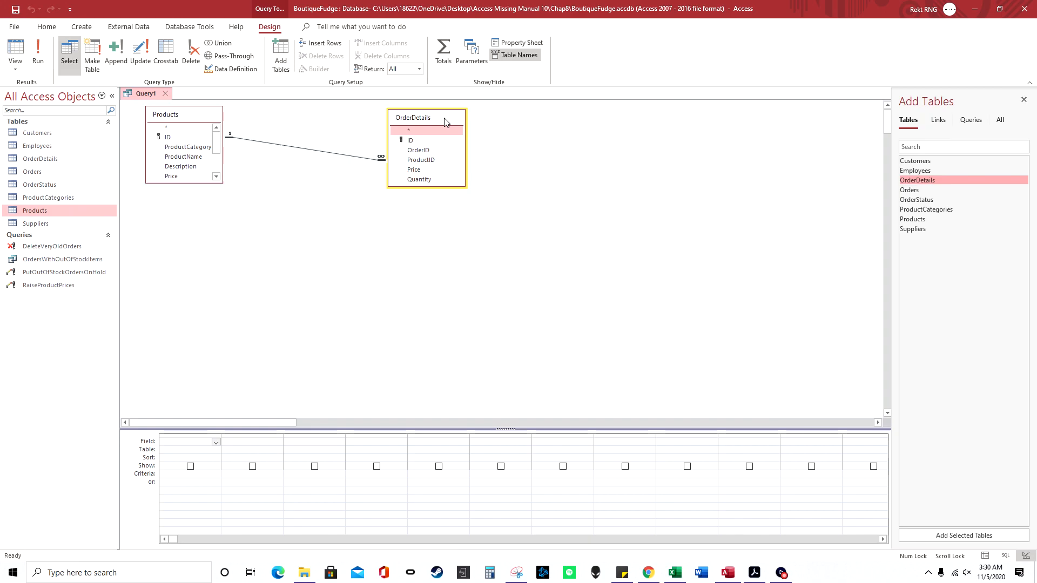
# Step: Enlarge the OrderDetails field list, and add UnitsInStock with a criterion of 0 and ProductName from Products to the query
pyautogui.moveTo(447, 187); pyautogui.dragTo(467, 236)
pyautogui.click(216, 176)
pyautogui.doubleClick(196, 178)
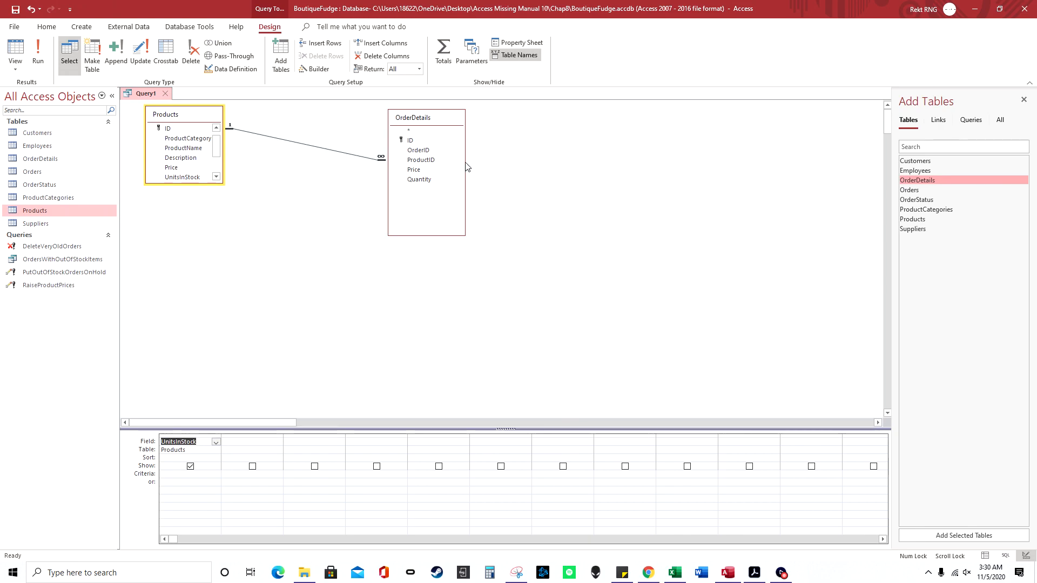
pyautogui.doubleClick(185, 149)
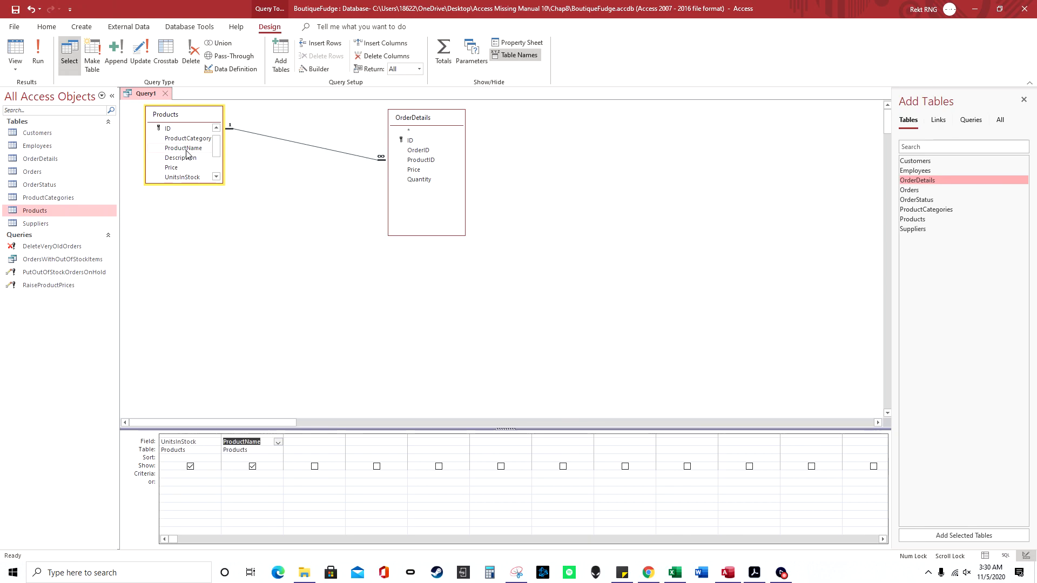
pyautogui.click(181, 476)
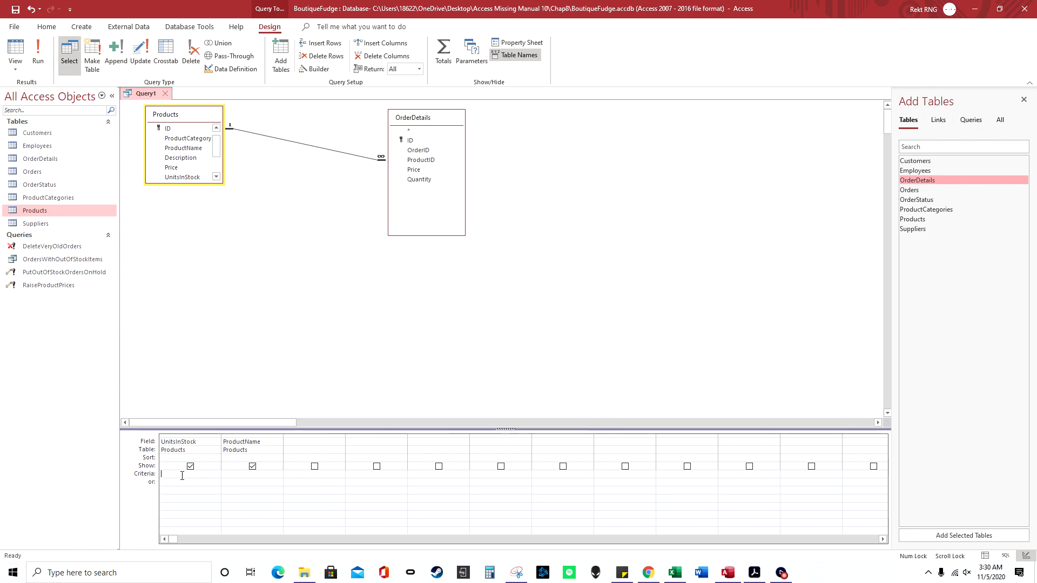
pyautogui.write('0')
pyautogui.click(663, 296)
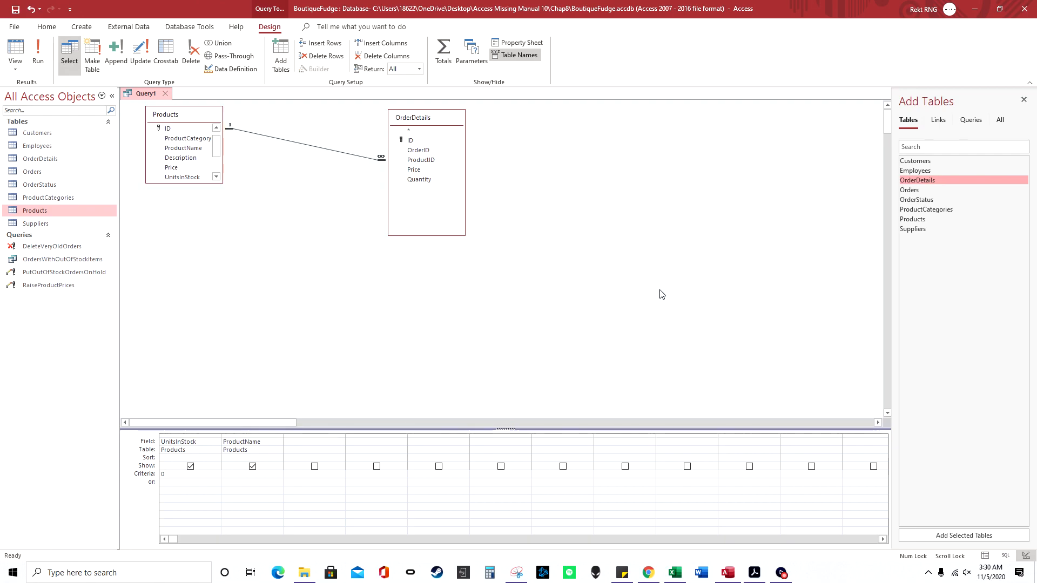
# Step: Set the query's Unique Values property to Yes and run the query
pyautogui.click(515, 45)
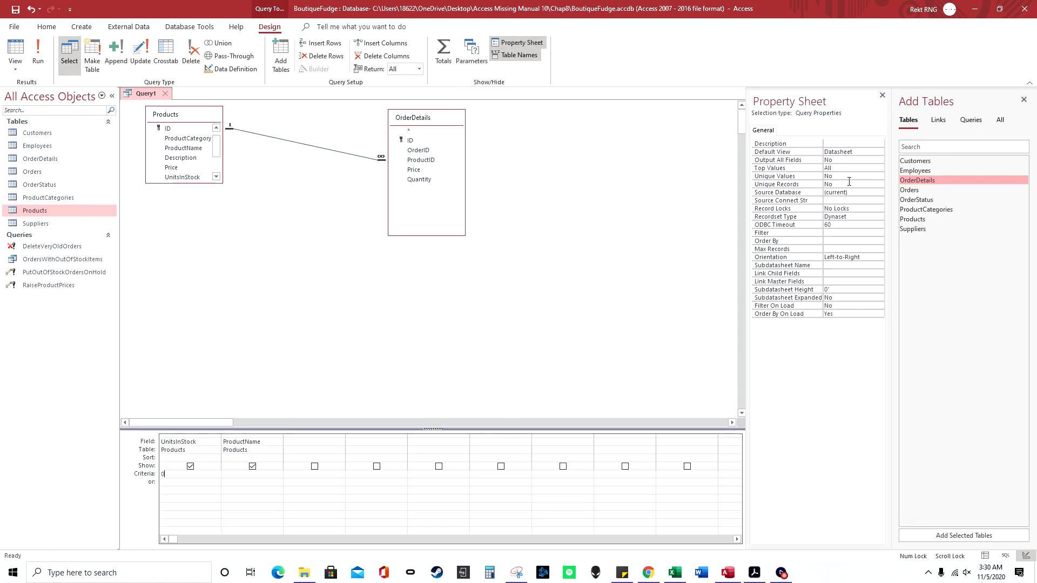
pyautogui.click(878, 177)
pyautogui.click(878, 177)
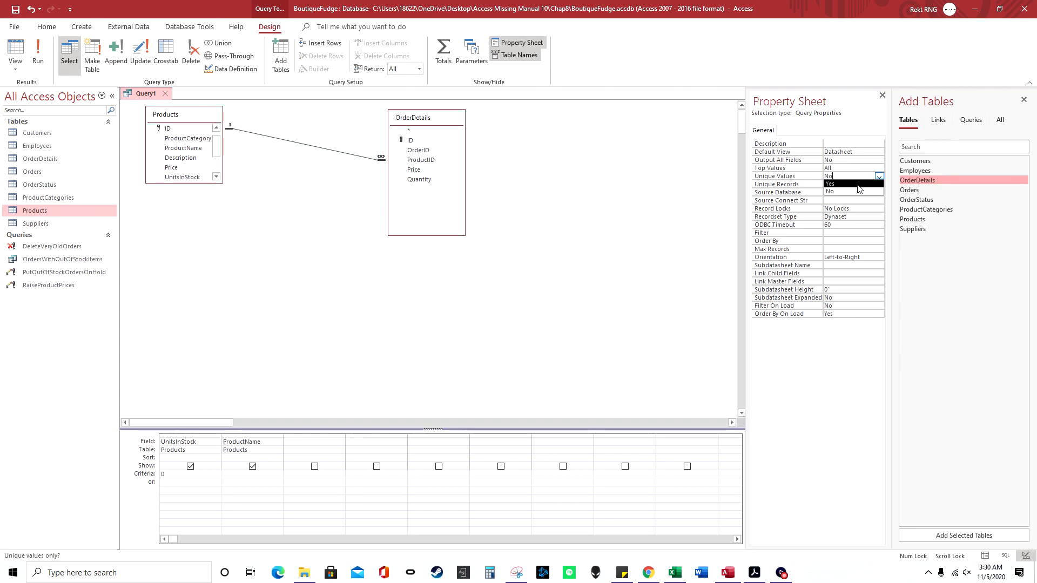
pyautogui.click(860, 185)
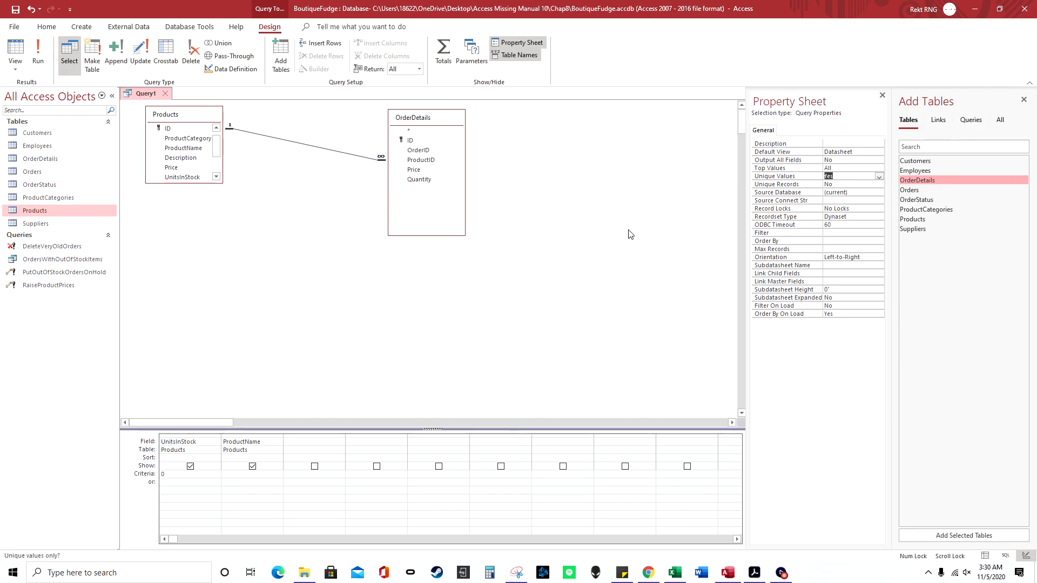
pyautogui.click(38, 60)
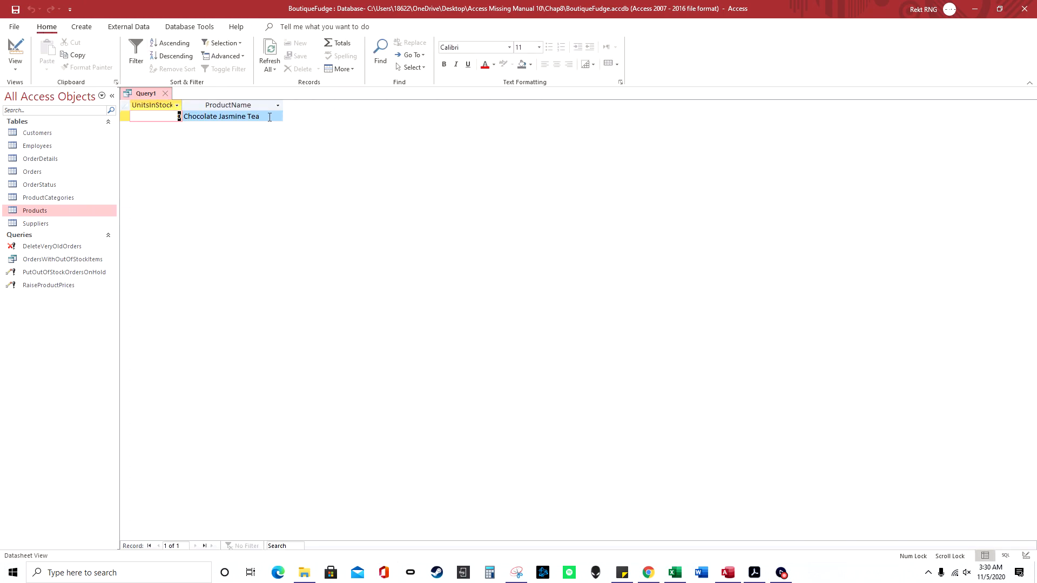
# Step: Back in Design view, widen the Property Sheet, set the query's Unique Values property to No, and run the query again
pyautogui.rightClick(139, 92)
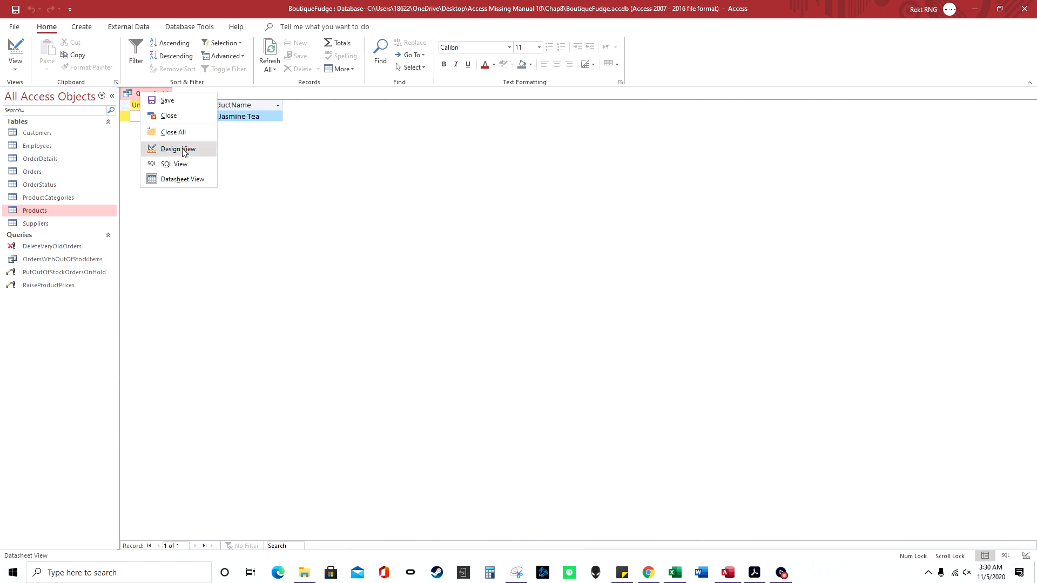
pyautogui.click(182, 150)
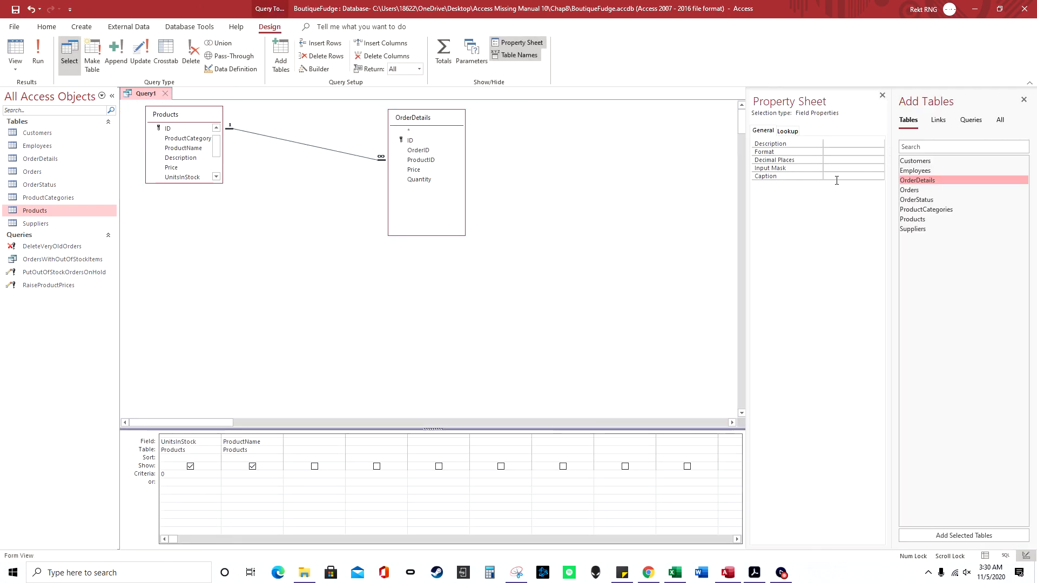
pyautogui.moveTo(749, 190); pyautogui.dragTo(642, 186)
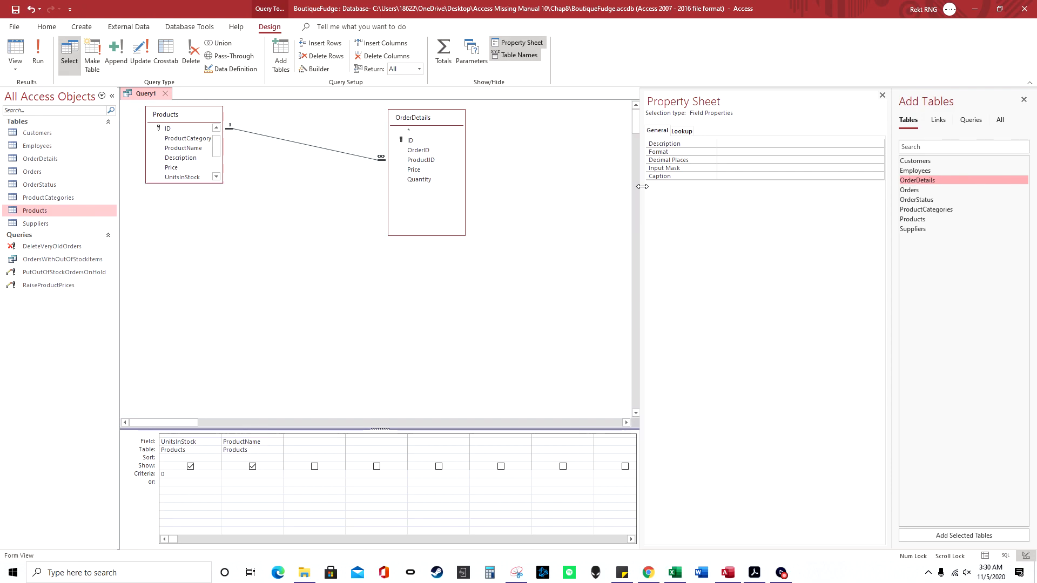
pyautogui.click(576, 200)
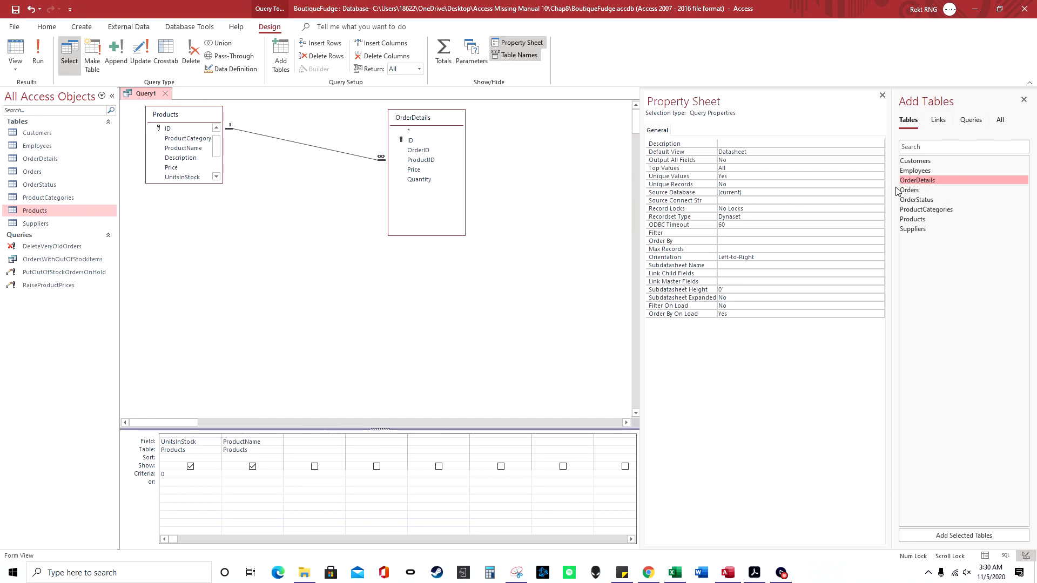
pyautogui.moveTo(894, 187); pyautogui.dragTo(935, 189)
pyautogui.click(828, 176)
pyautogui.click(921, 177)
pyautogui.click(867, 192)
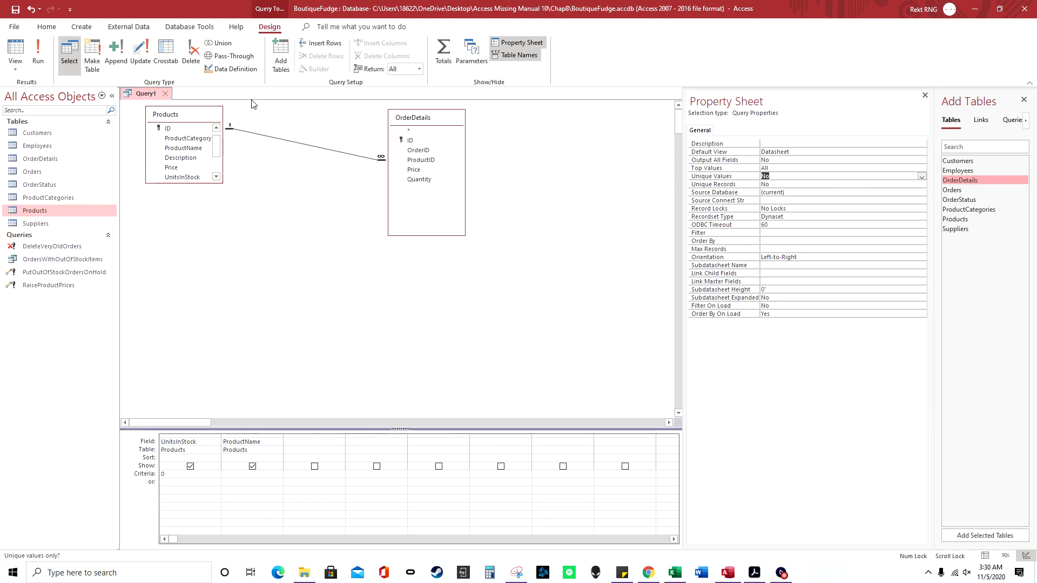
pyautogui.click(38, 54)
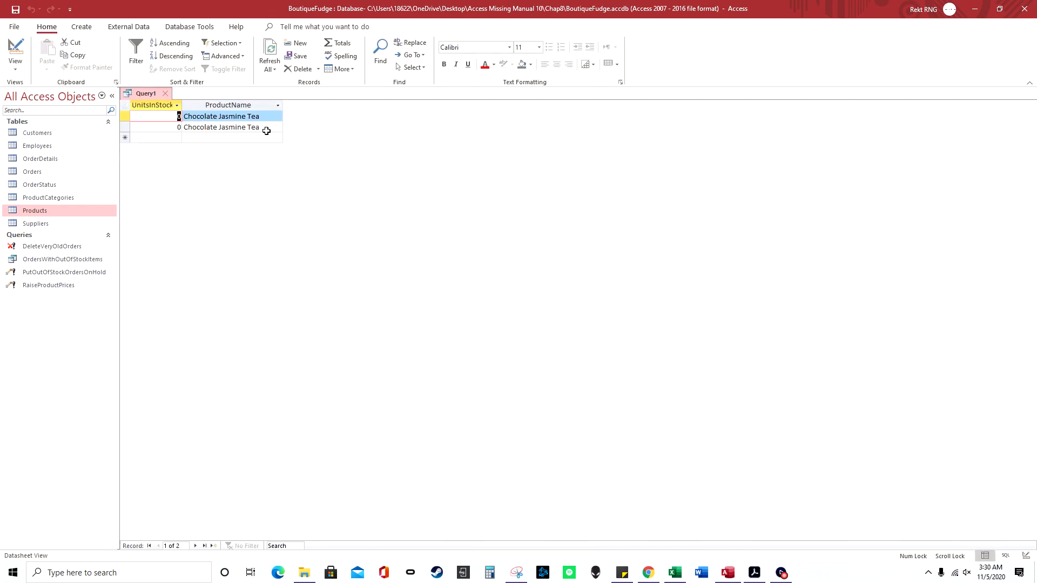
# Step: Return to Design view, remove the UnitsInStock criterion, and run the query for all stock levels
pyautogui.rightClick(145, 93)
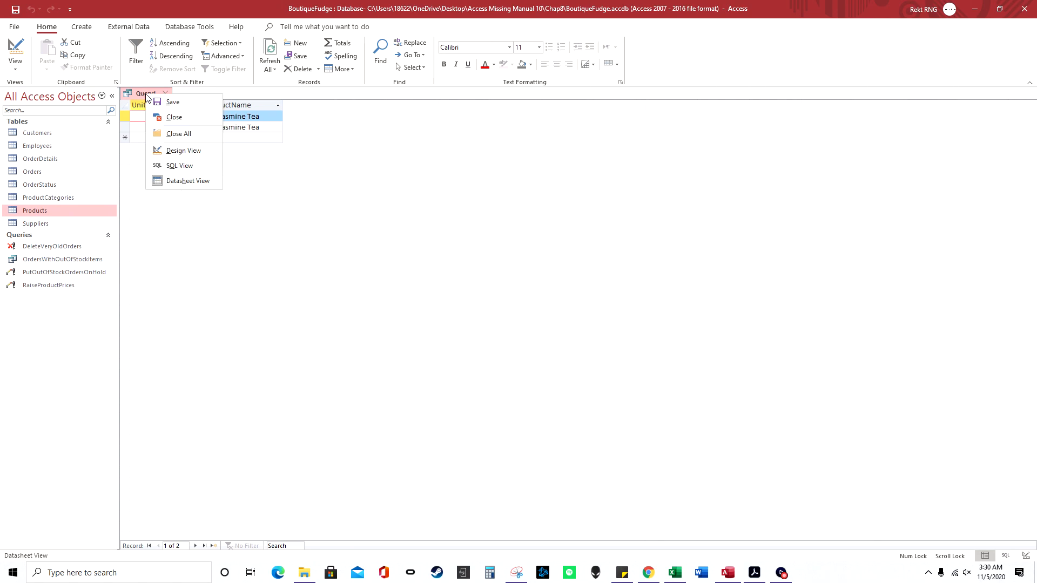
pyautogui.click(181, 154)
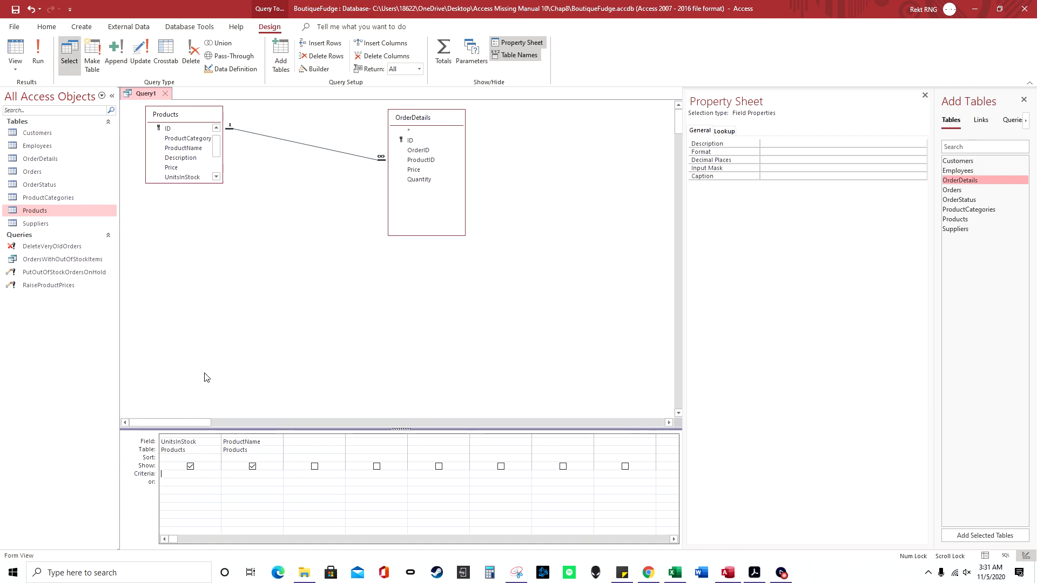
pyautogui.click(38, 54)
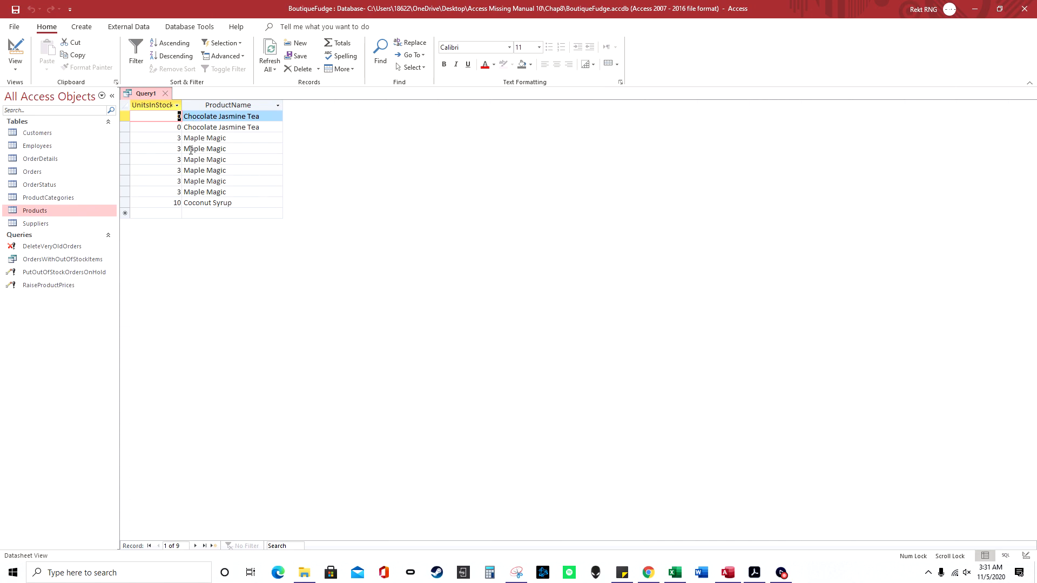
# Step: Set Unique Values to Yes in the query's design with no stock criterion, and run it to list each product once
pyautogui.rightClick(160, 95)
pyautogui.click(162, 164)
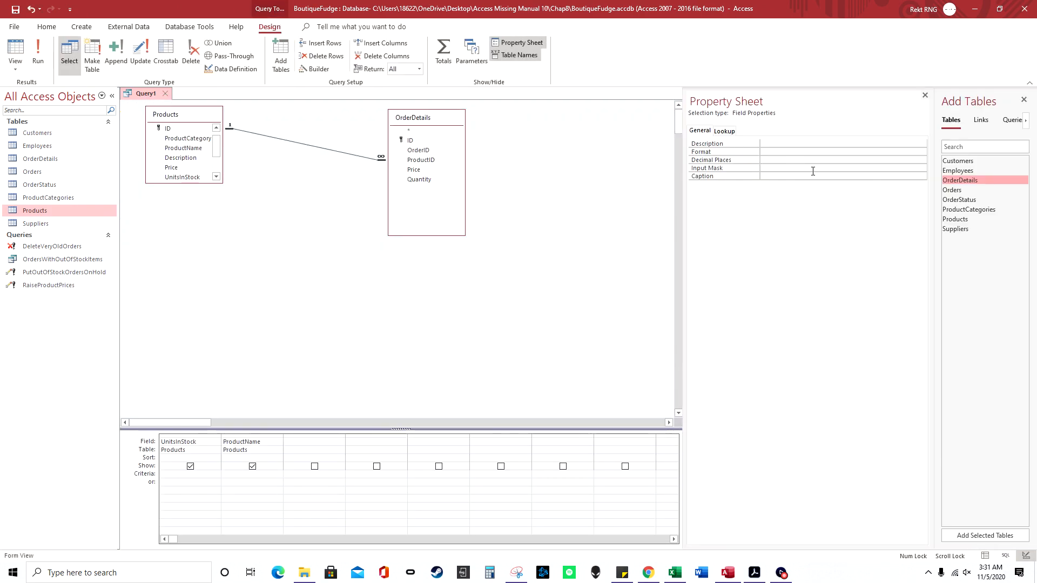
pyautogui.click(642, 245)
pyautogui.click(840, 176)
pyautogui.click(921, 176)
pyautogui.click(891, 184)
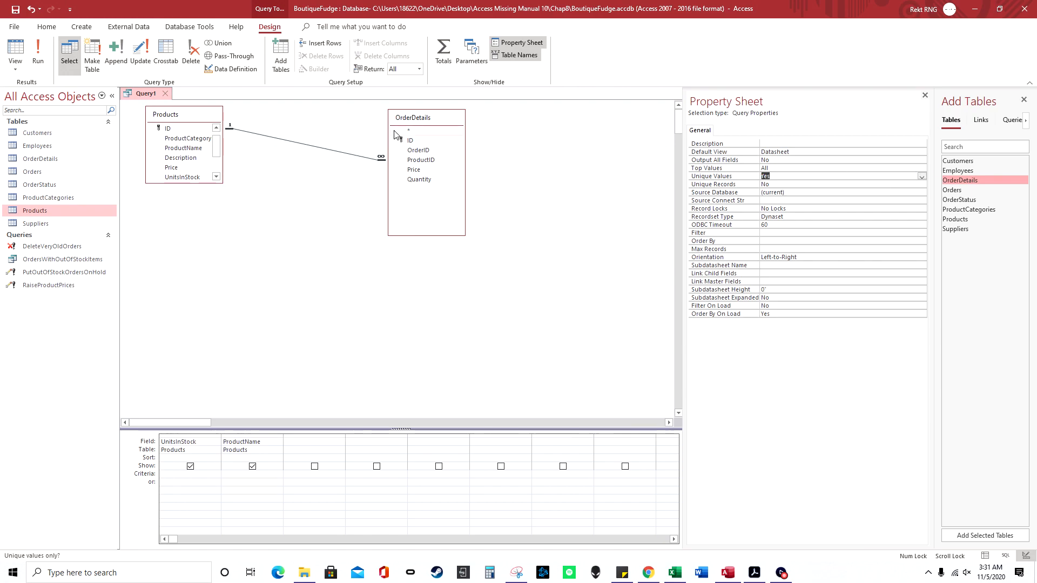
pyautogui.click(38, 54)
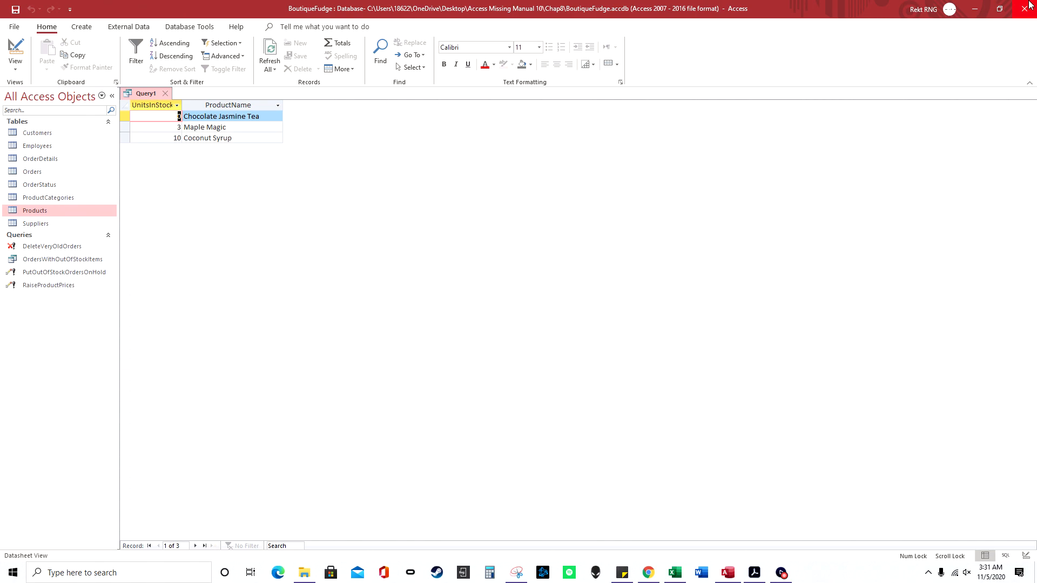
# Step: Close the BoutiqueFudge database without saving the new query, and open the AdventureWorks database from the Chap9 folder
pyautogui.click(1029, 6)
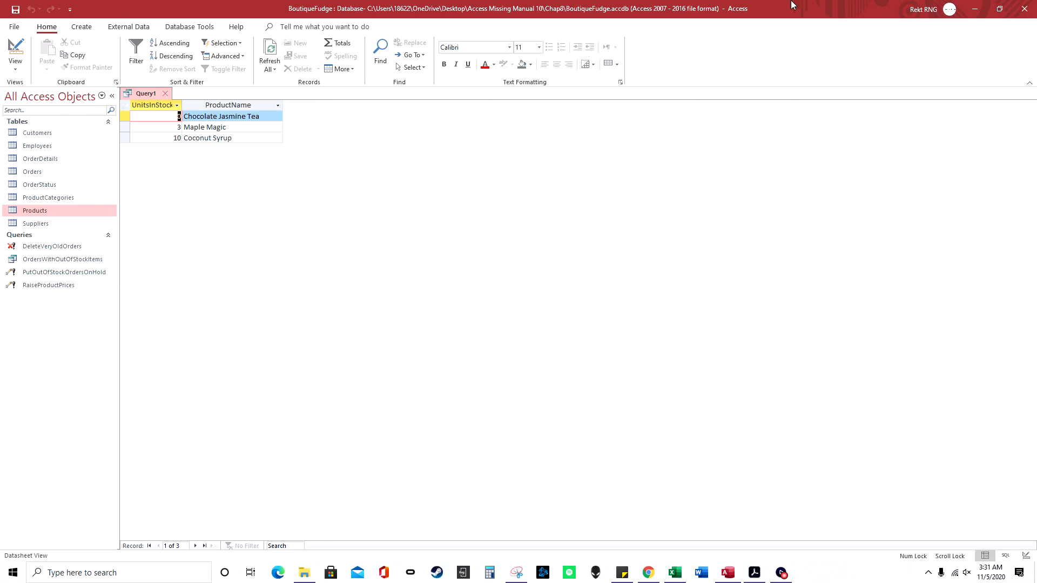
pyautogui.click(527, 320)
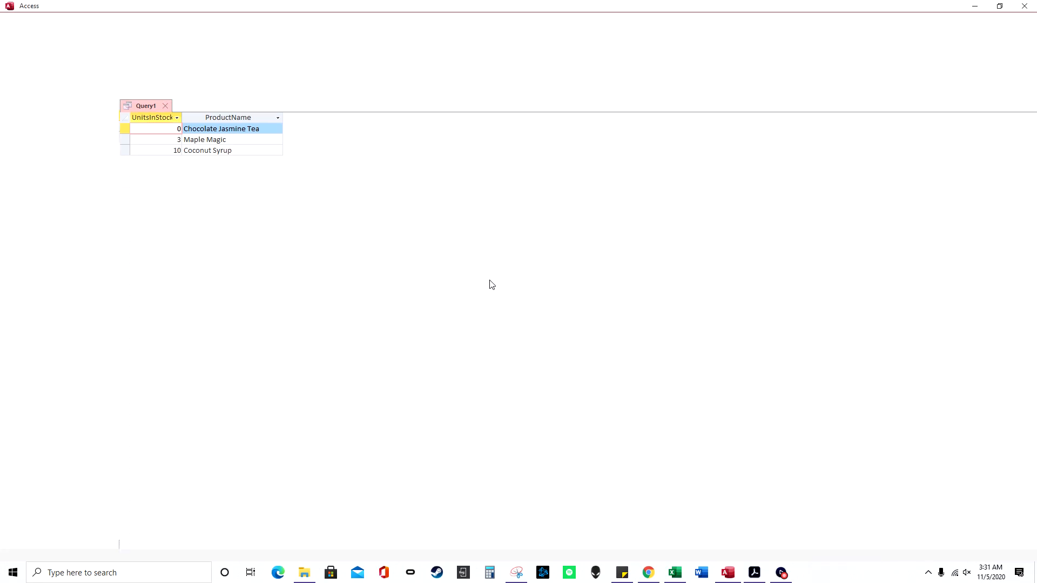
pyautogui.click(379, 118)
pyautogui.doubleClick(378, 245)
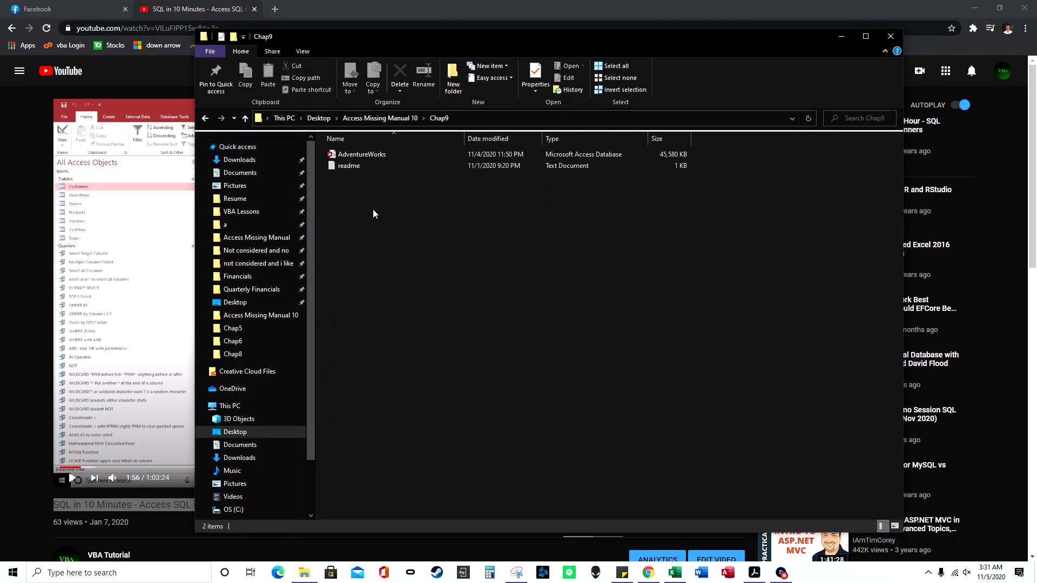
pyautogui.doubleClick(379, 154)
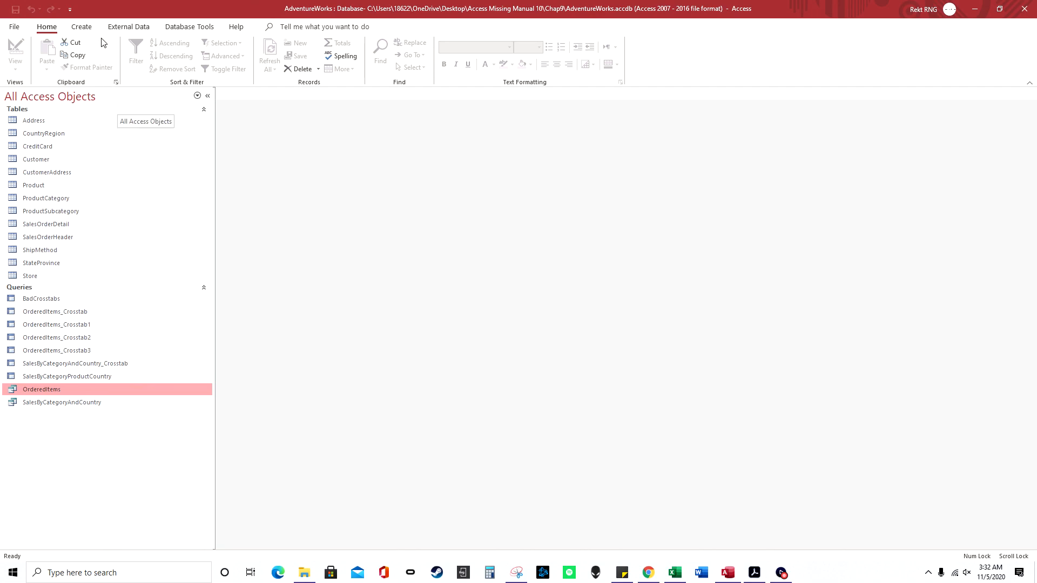
# Step: Start a new query with the Crosstab Query Wizard
pyautogui.click(81, 27)
pyautogui.click(148, 52)
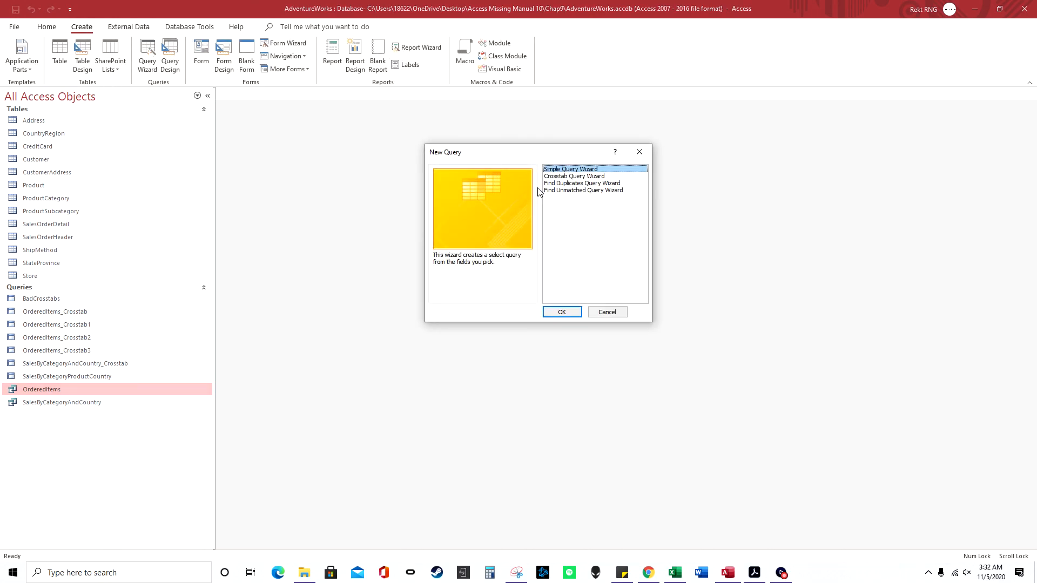
pyautogui.click(602, 177)
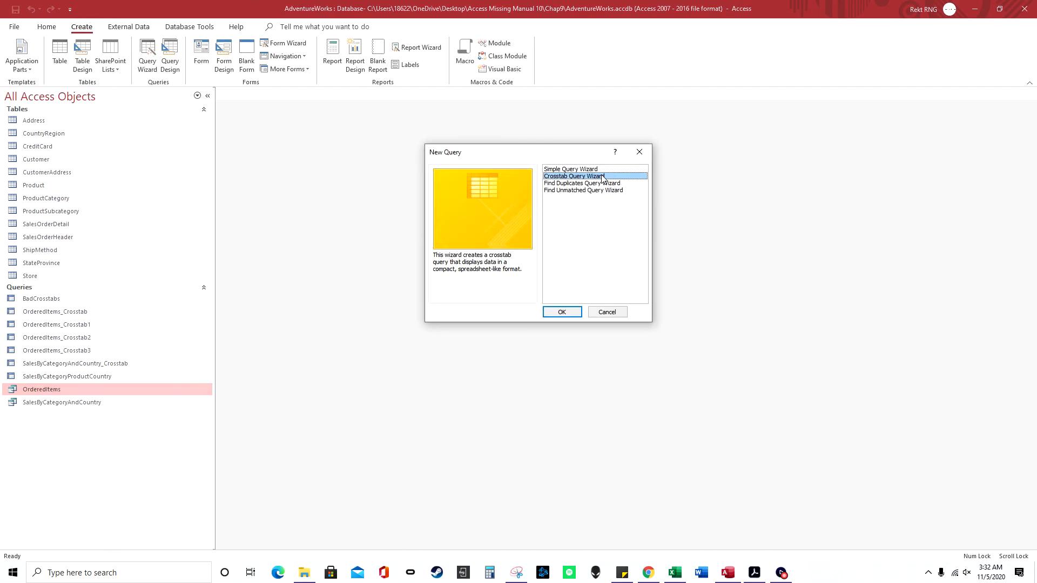
pyautogui.click(561, 312)
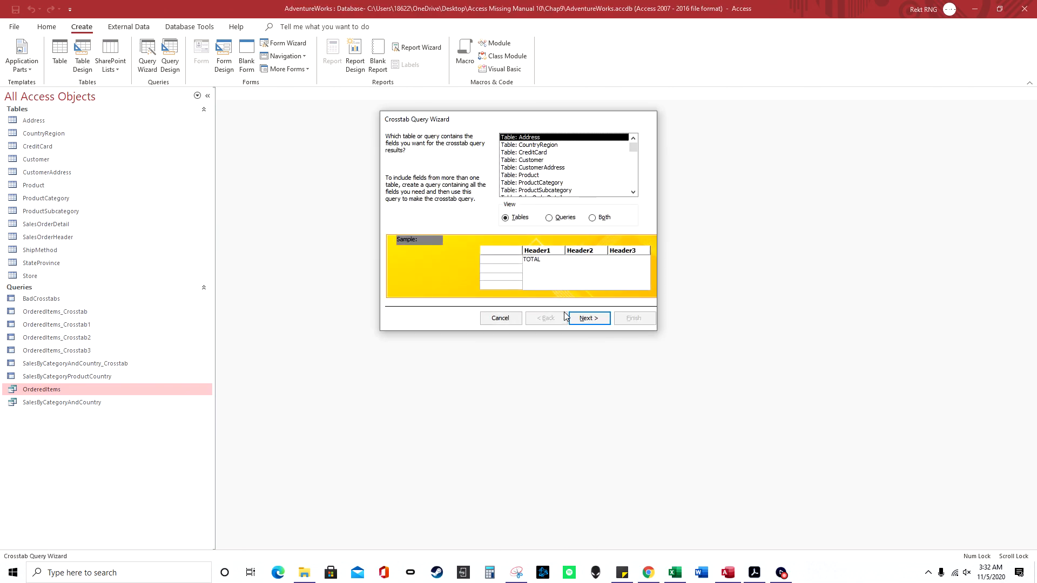
# Step: Look through the available tables, and use the OrderedItems query as the source of the crosstab query
pyautogui.scroll(-2, 557, 175)
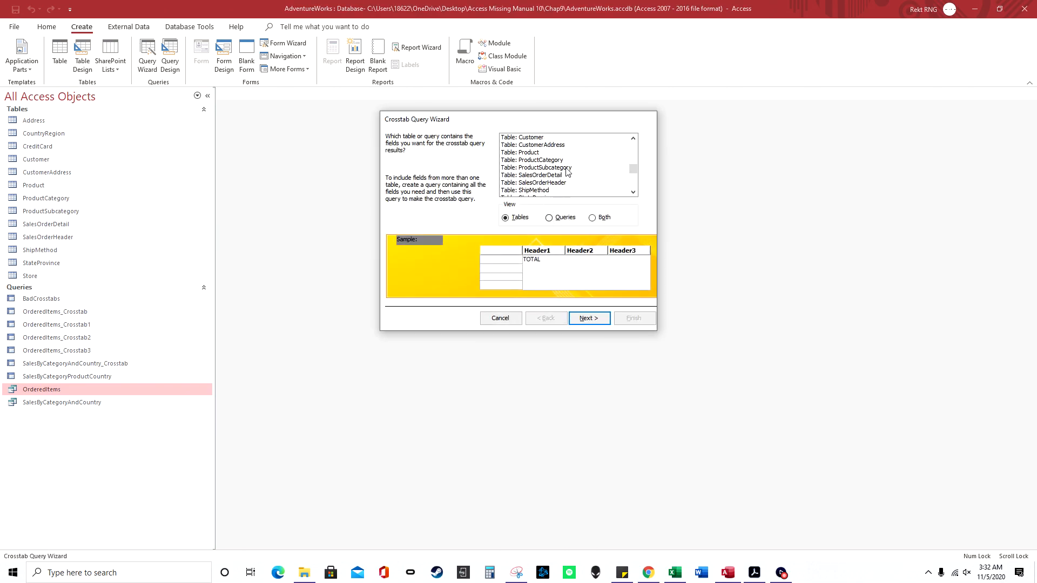
pyautogui.scroll(1, 572, 183)
pyautogui.scroll(1, 577, 186)
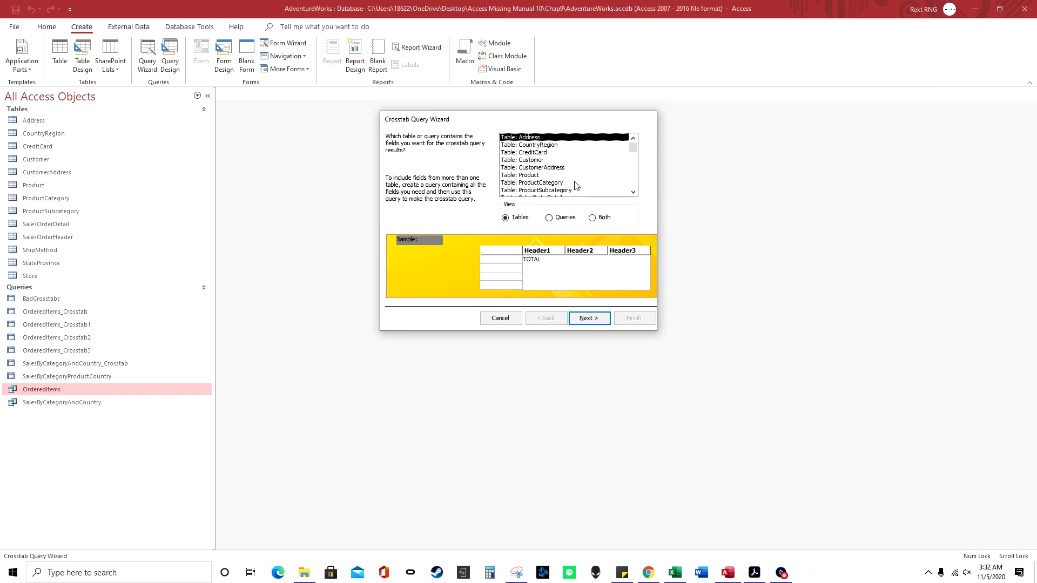
pyautogui.scroll(-5, 577, 186)
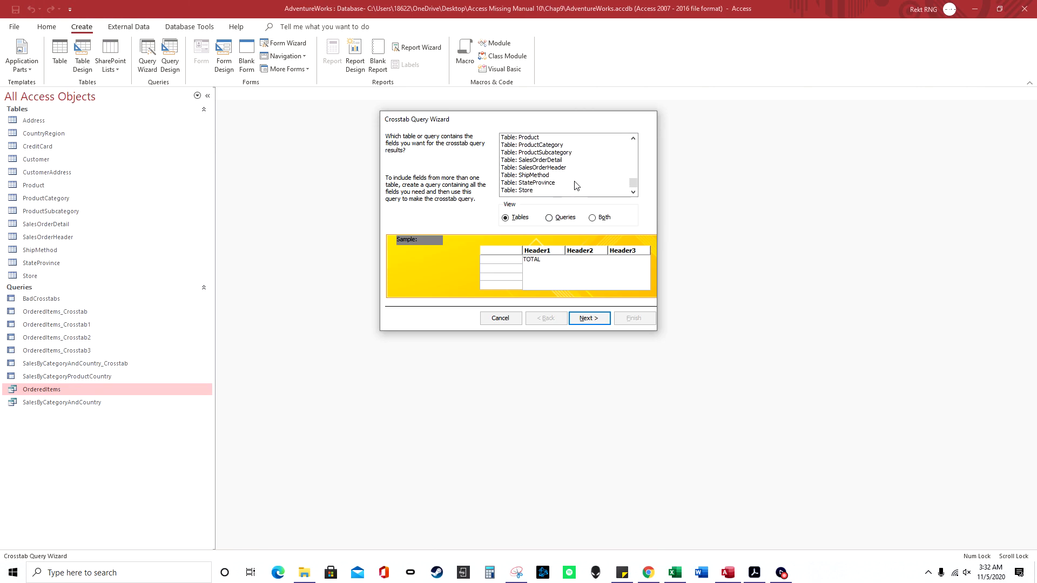
pyautogui.scroll(5, 577, 186)
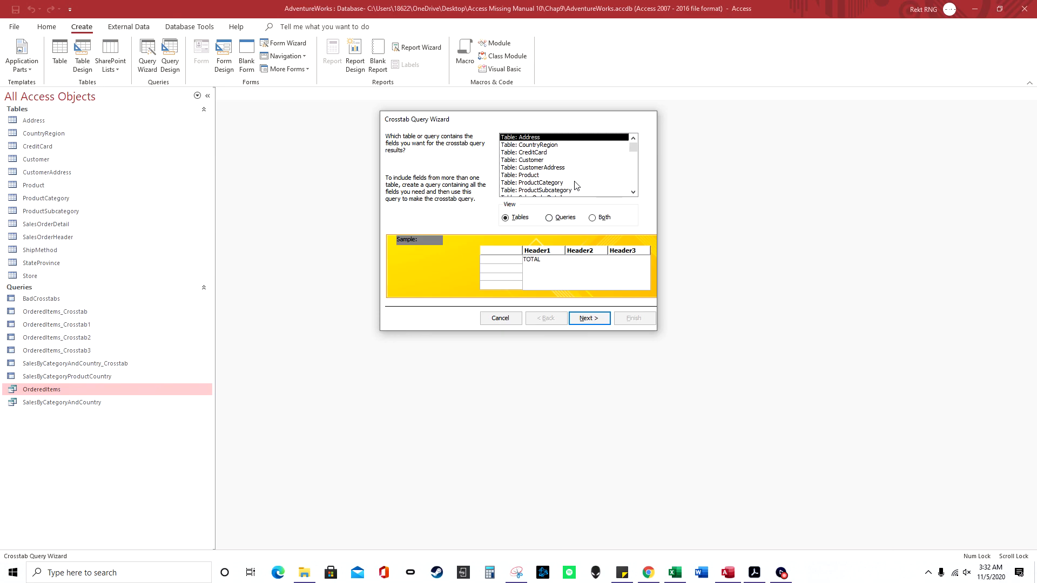
pyautogui.click(549, 217)
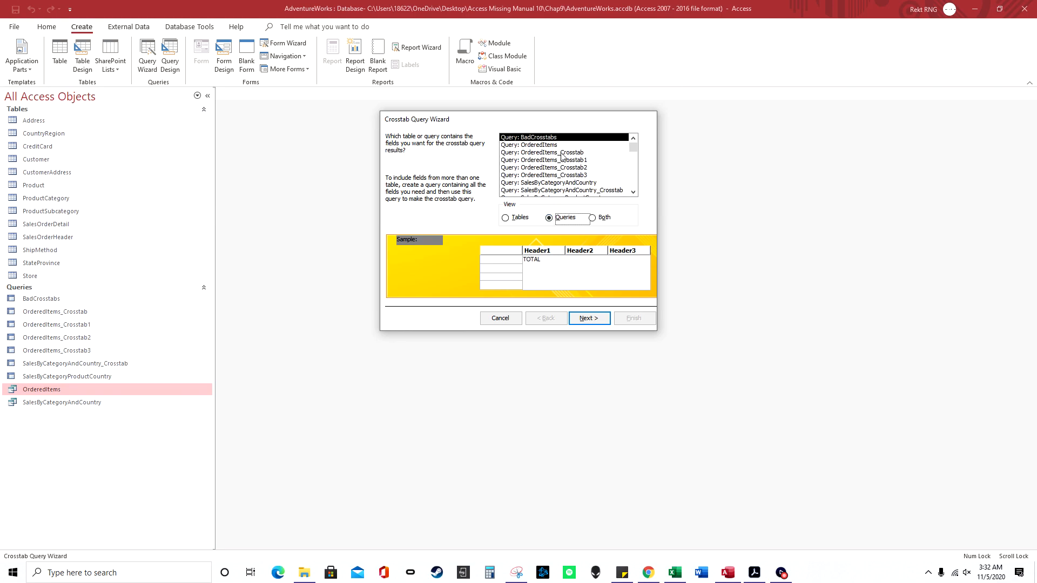
pyautogui.click(560, 146)
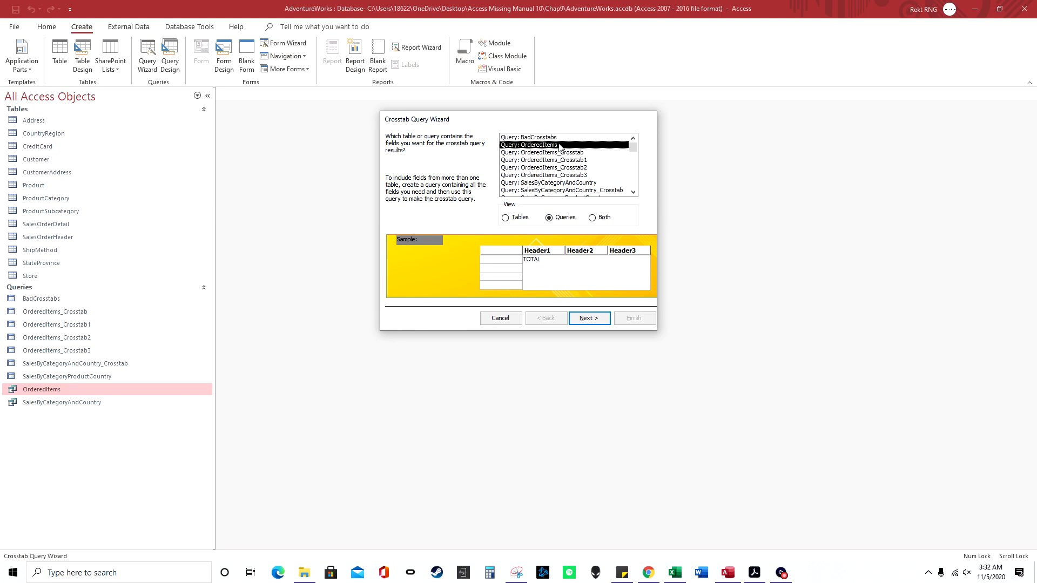
pyautogui.click(593, 320)
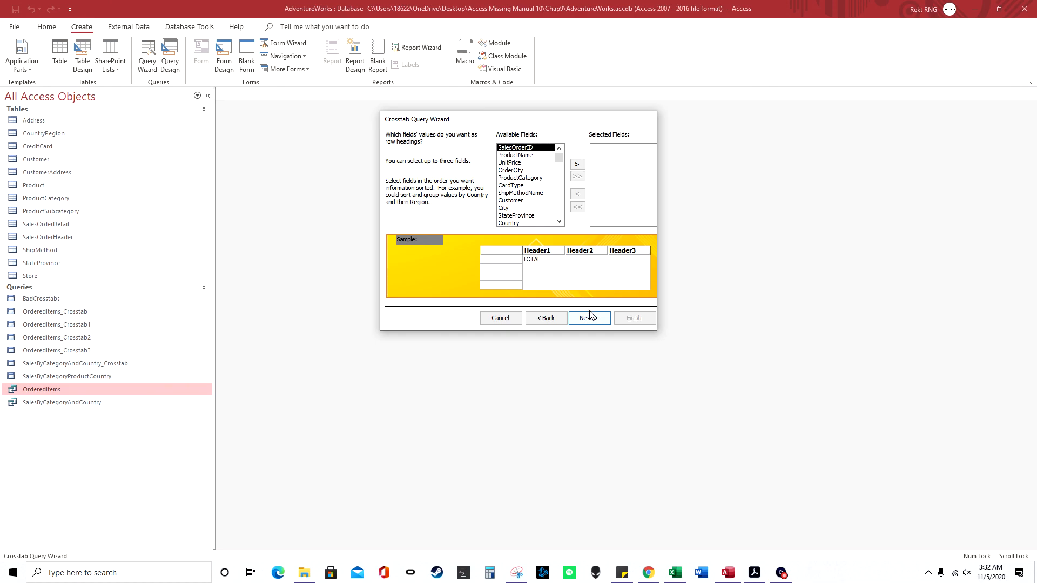
# Step: Use ProductCategory and ProductName, in that order, as the row headings of the crosstab query
pyautogui.scroll(-1, 531, 163)
pyautogui.scroll(1, 538, 199)
pyautogui.click(535, 179)
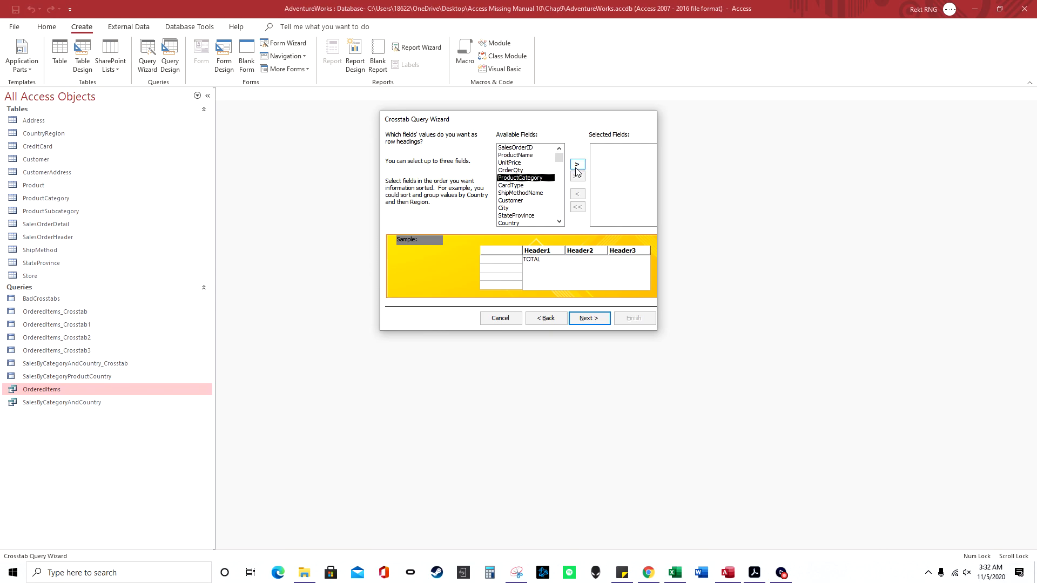
pyautogui.click(577, 164)
pyautogui.click(540, 155)
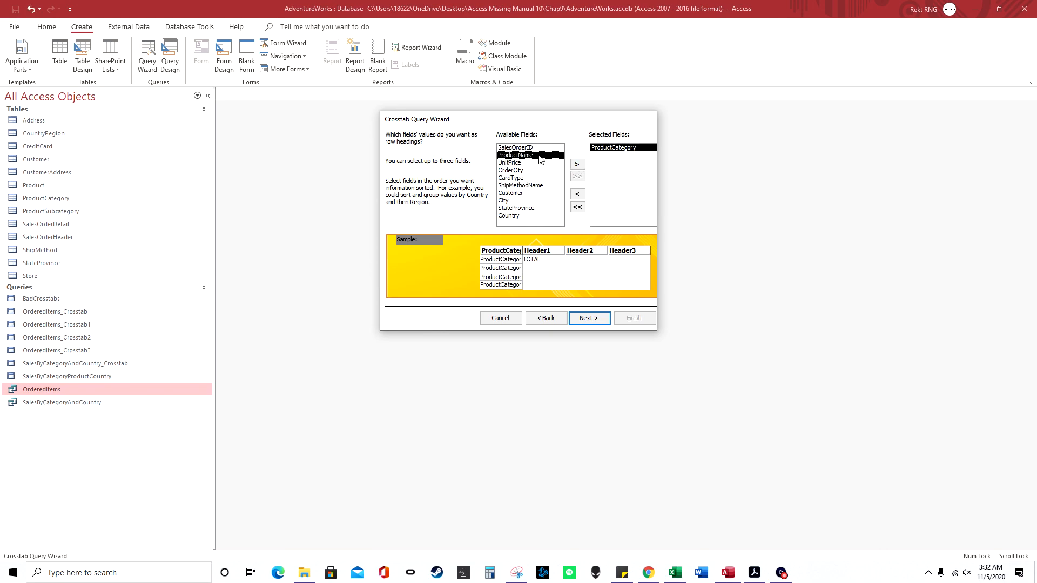
pyautogui.click(577, 165)
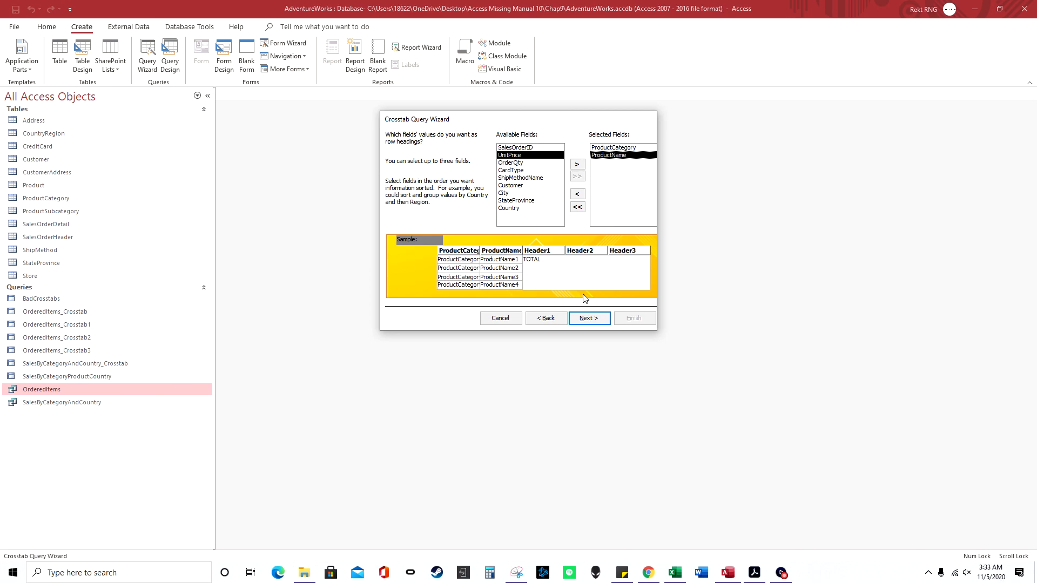
pyautogui.click(594, 320)
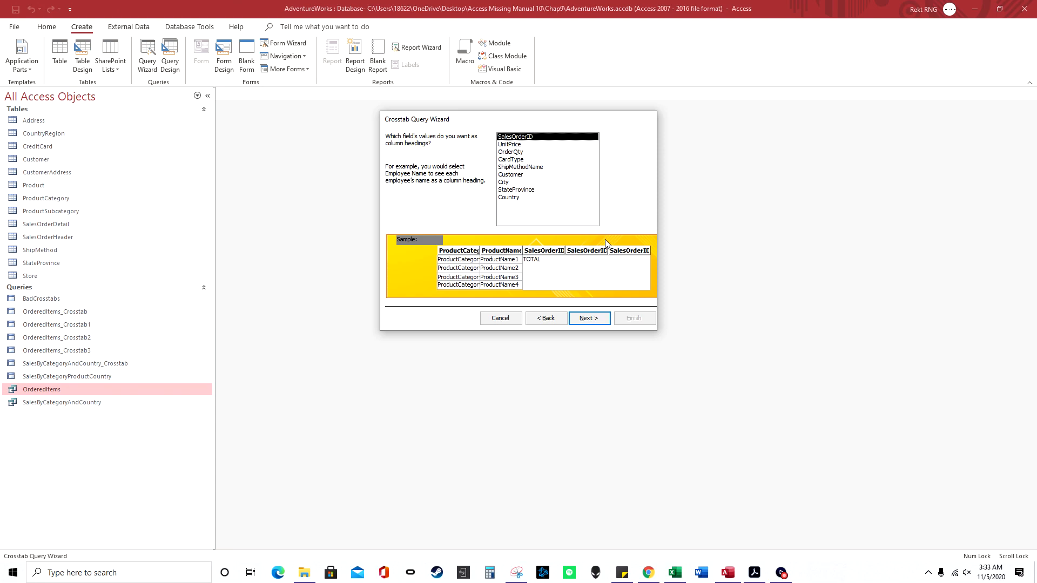
# Step: Set Country as the column heading and the Sum of OrderQty as the calculated value, and finish the crosstab query
pyautogui.click(529, 198)
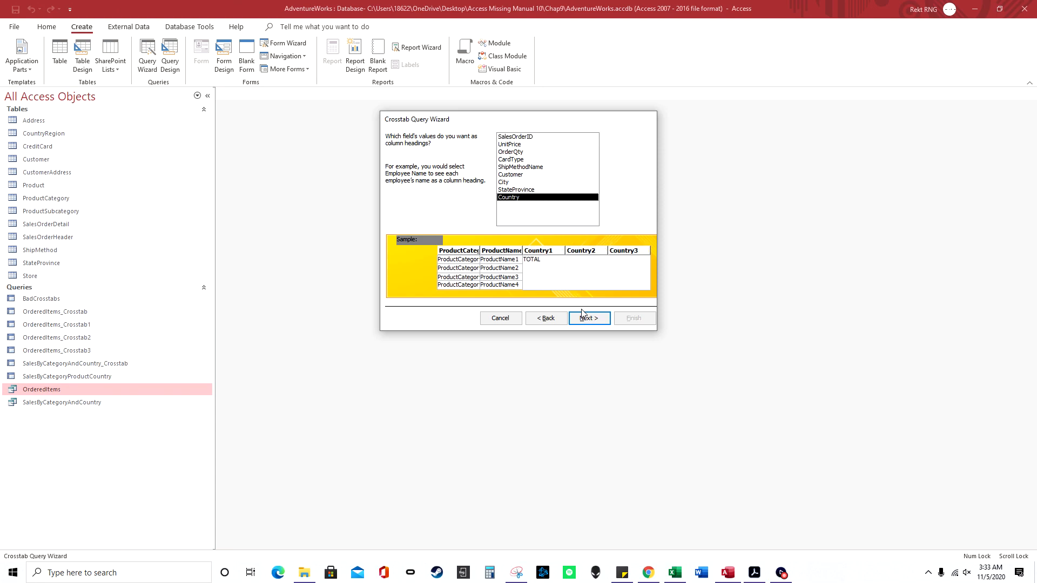
pyautogui.click(588, 320)
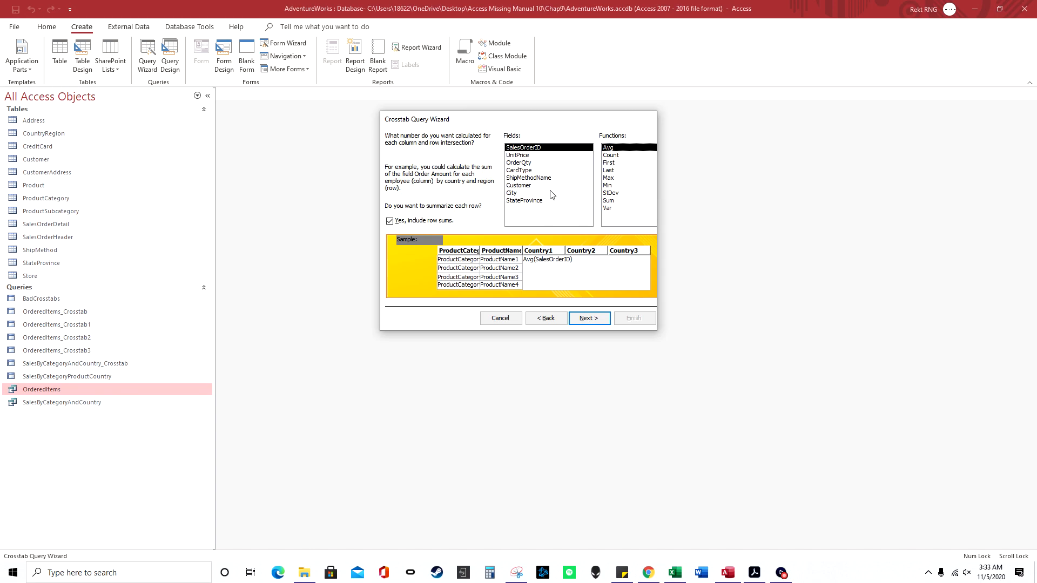
pyautogui.click(538, 162)
pyautogui.click(614, 202)
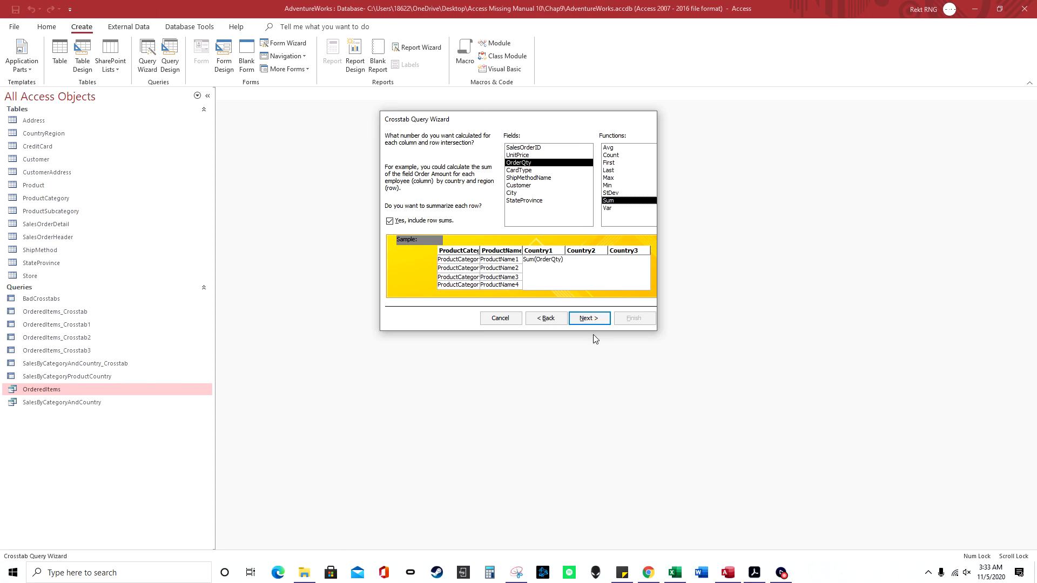
pyautogui.click(590, 318)
pyautogui.click(630, 318)
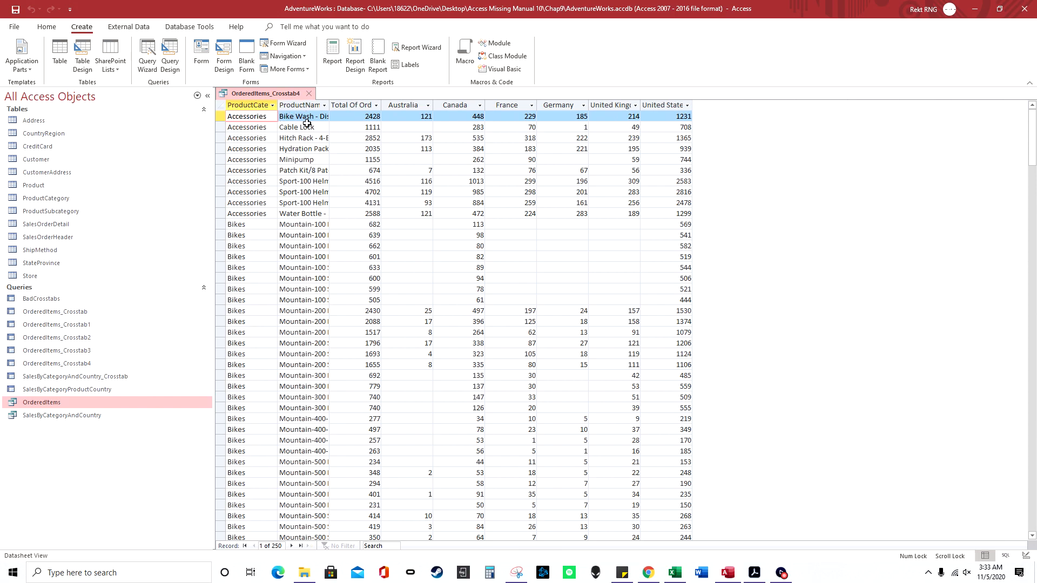
# Step: Widen the ProductName column in the results, and examine each field's Total and Crosstab settings in the query's design
pyautogui.moveTo(329, 107); pyautogui.dragTo(396, 109)
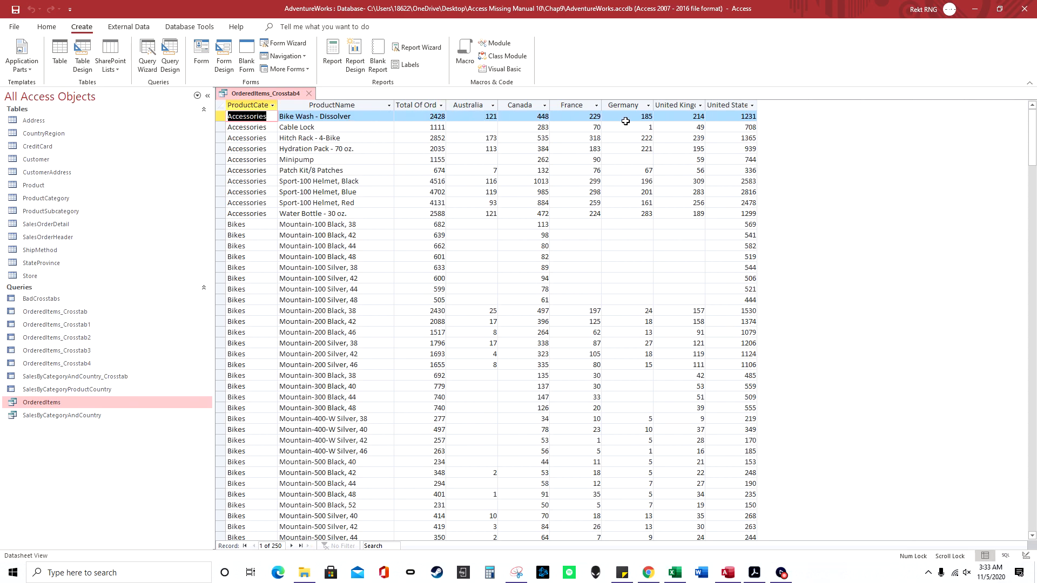
pyautogui.rightClick(276, 94)
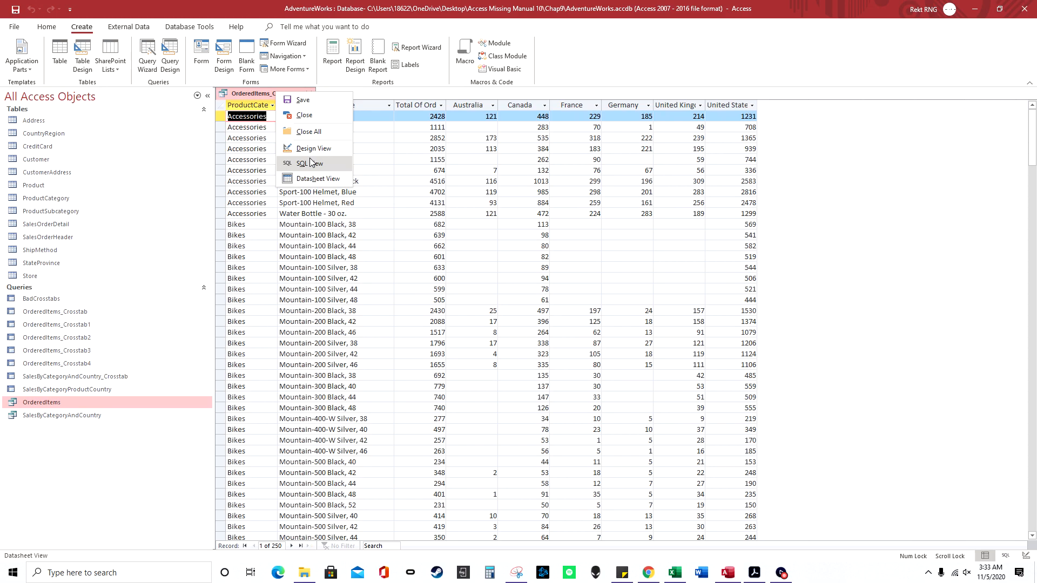
pyautogui.click(313, 149)
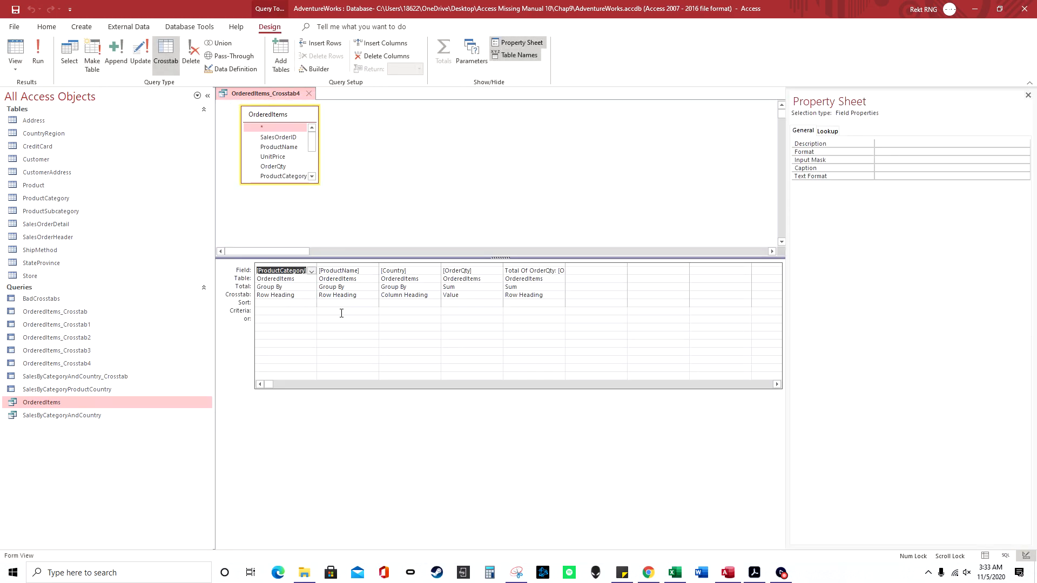
pyautogui.click(350, 265)
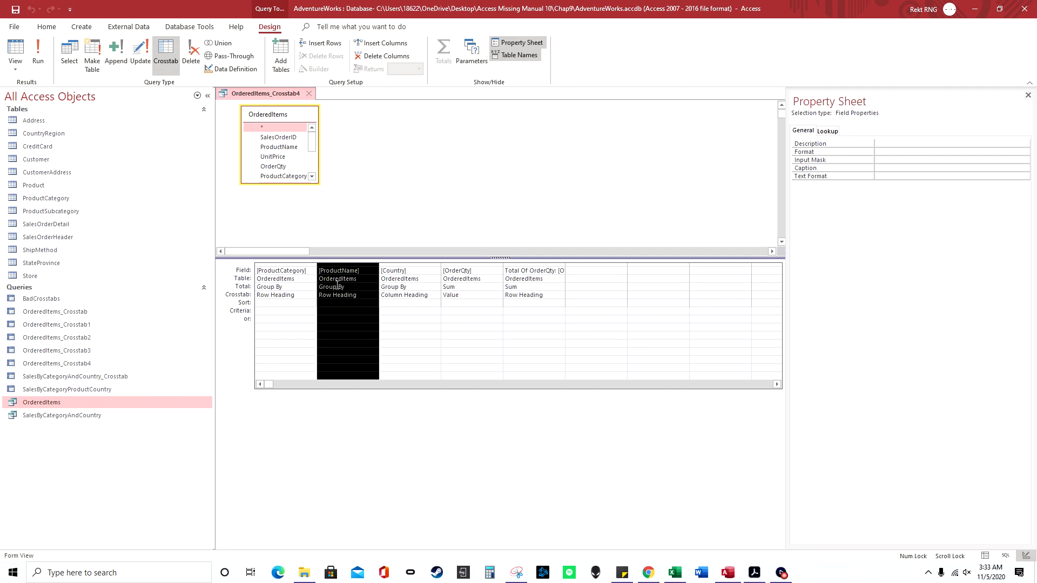
pyautogui.click(339, 286)
pyautogui.click(519, 287)
pyautogui.click(530, 296)
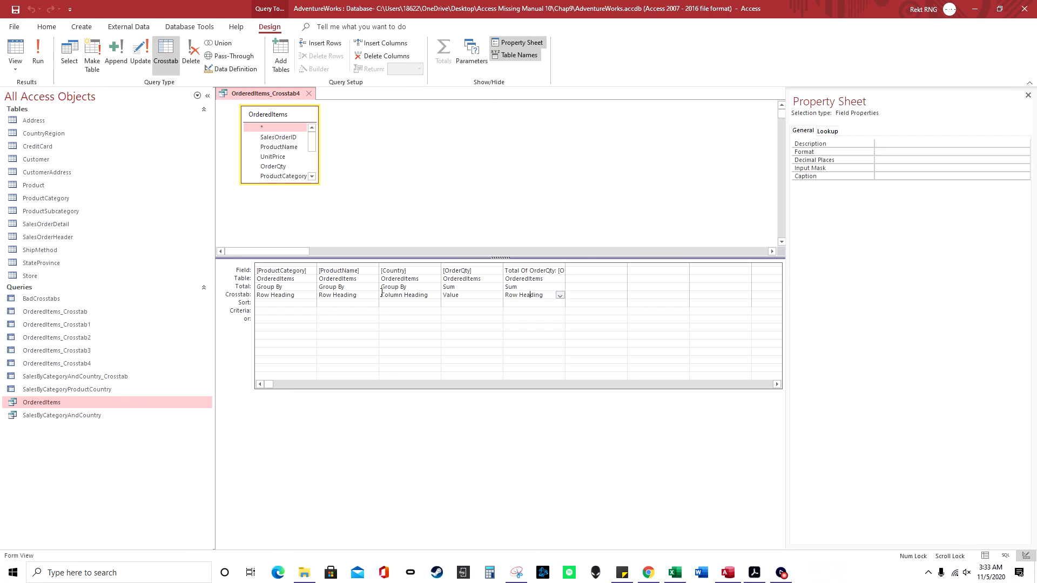
pyautogui.click(469, 295)
pyautogui.click(354, 295)
pyautogui.click(264, 296)
pyautogui.click(506, 271)
# Step: Widen the Total Of OrderQty column in the design grid to fit its full expression, and check the datasheet before returning to the design
pyautogui.click(567, 264)
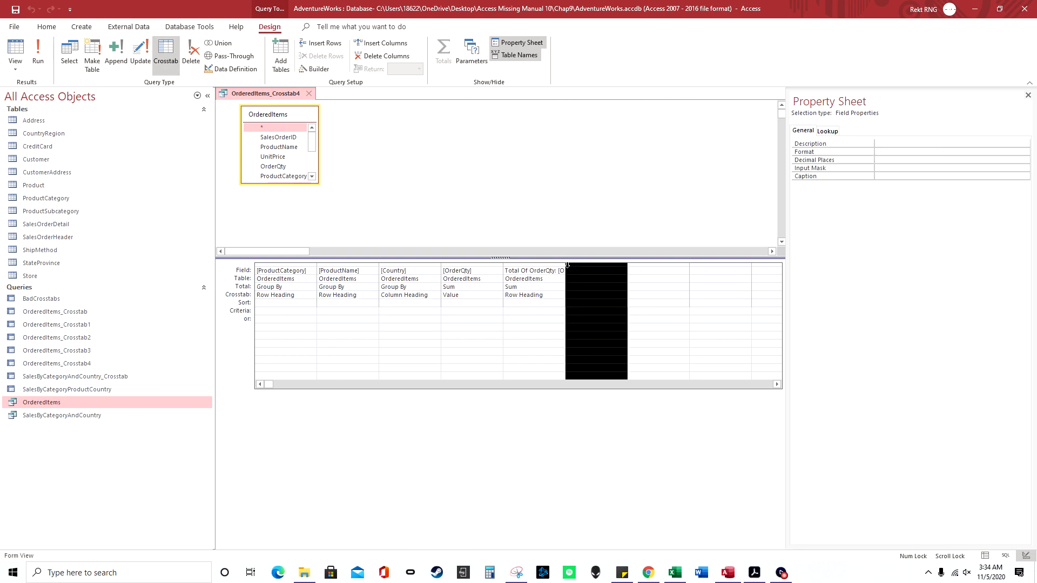
pyautogui.moveTo(567, 264); pyautogui.dragTo(614, 264)
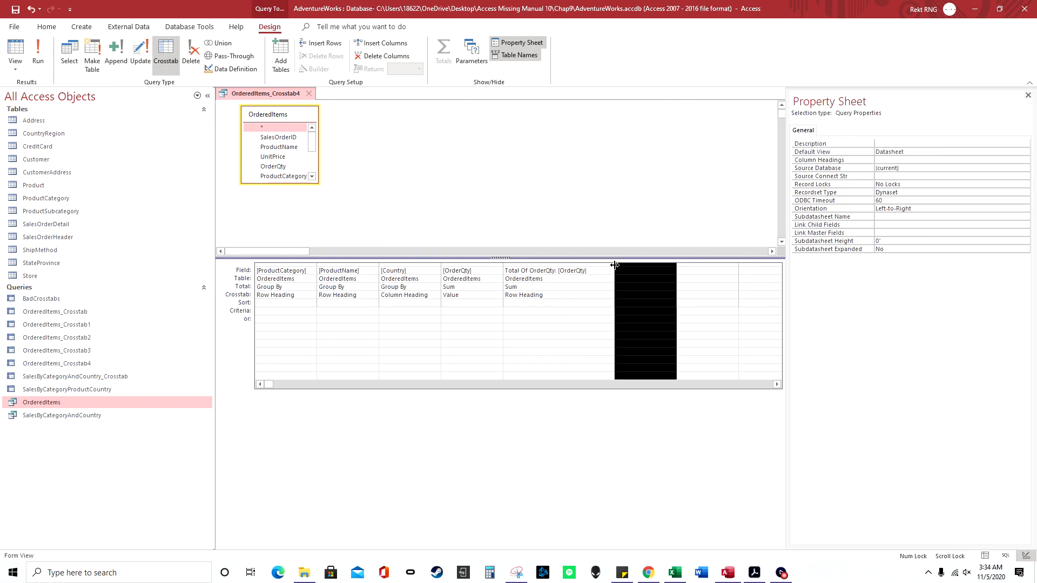
pyautogui.click(585, 271)
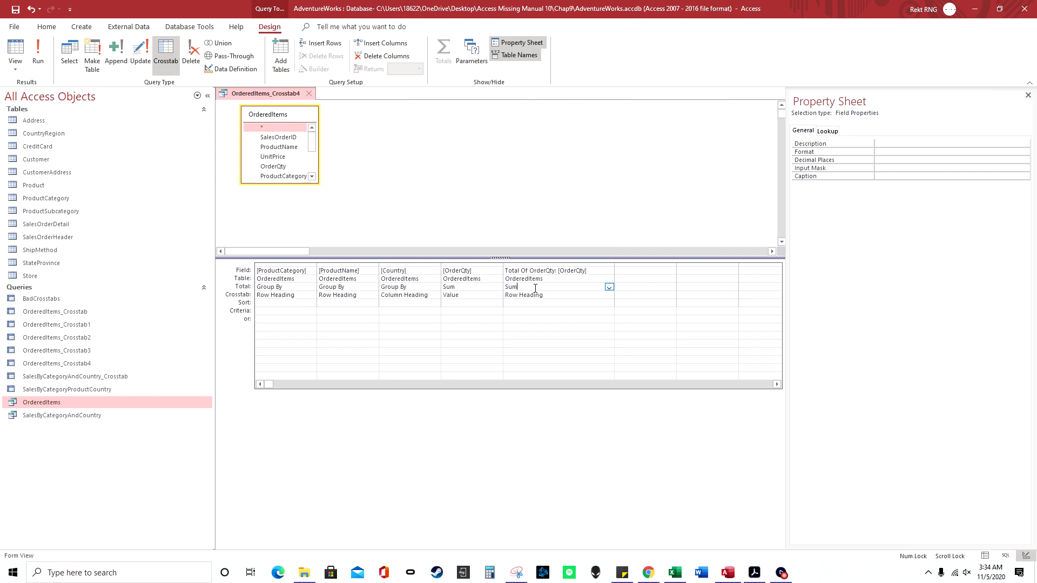
pyautogui.rightClick(261, 93)
pyautogui.click(304, 177)
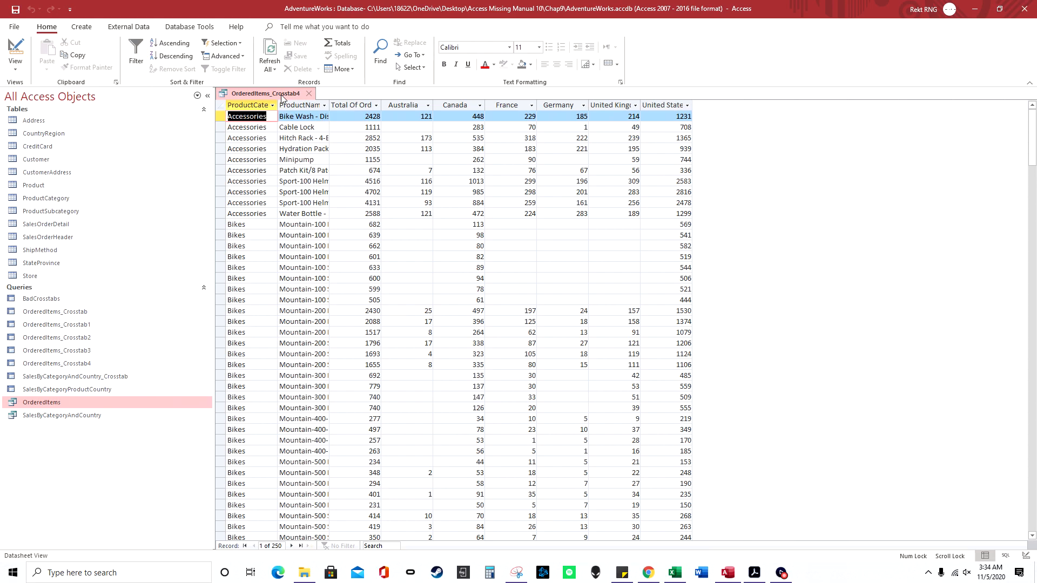
pyautogui.rightClick(281, 98)
pyautogui.click(313, 151)
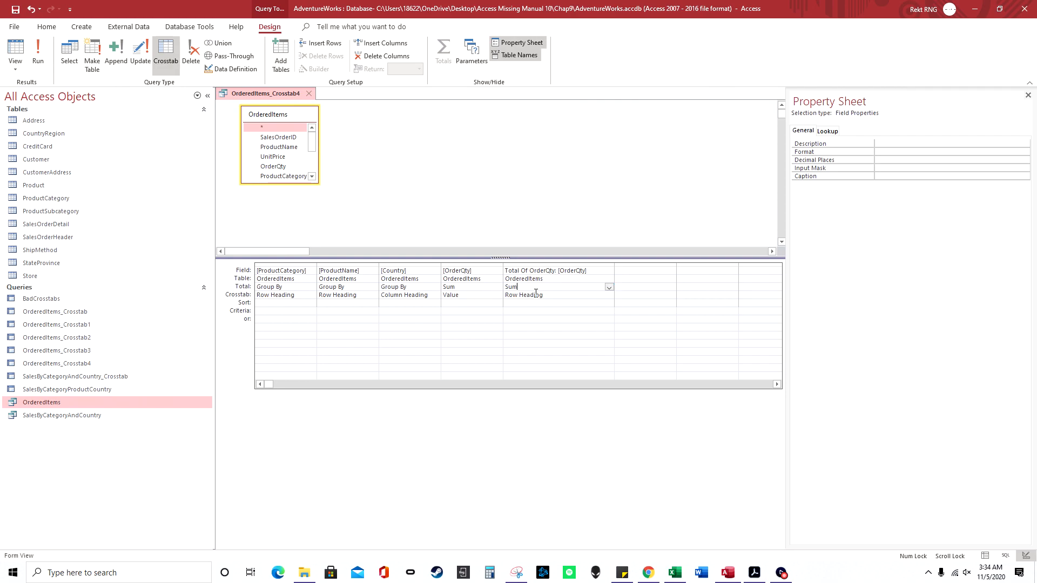
# Step: Remove the ProductName row heading from the crosstab query's design and run the query to total the orders by category only
pyautogui.moveTo(548, 295); pyautogui.dragTo(500, 296)
pyautogui.moveTo(431, 296); pyautogui.dragTo(406, 273)
pyautogui.moveTo(274, 273); pyautogui.dragTo(307, 272)
pyautogui.click(354, 265)
pyautogui.rightClick(354, 265)
pyautogui.click(382, 298)
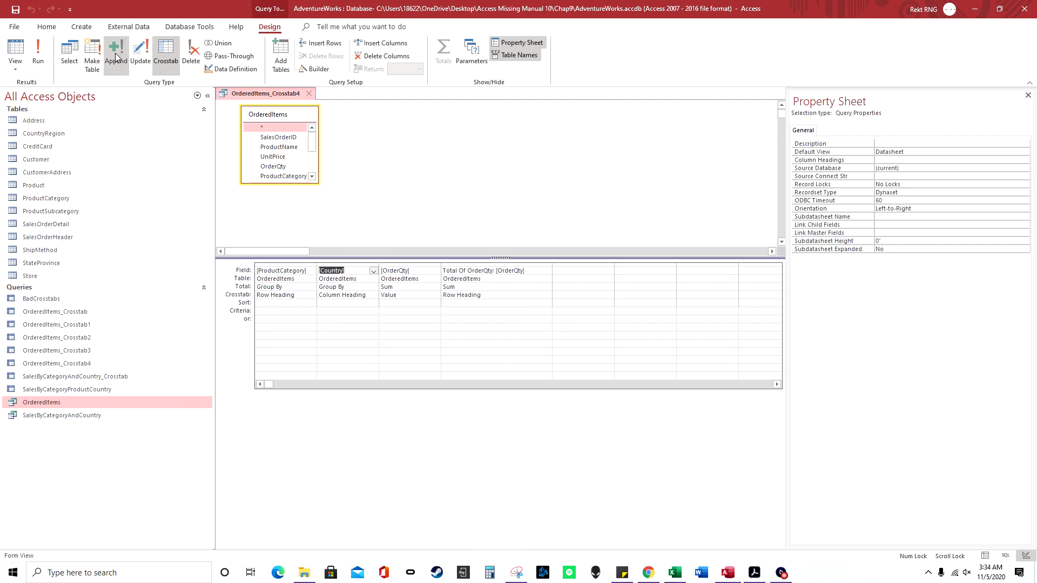
pyautogui.click(37, 54)
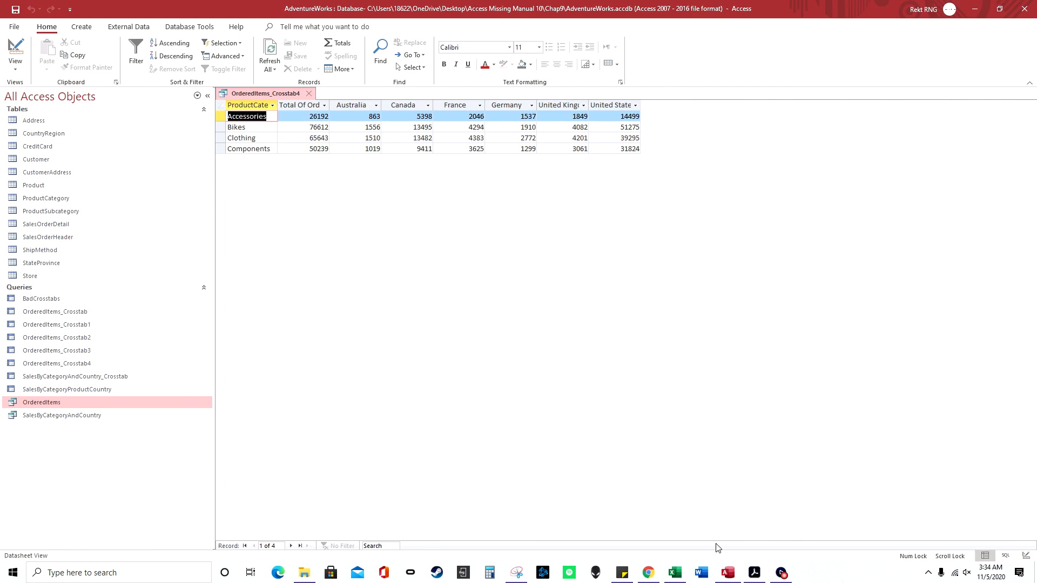
# Step: Switch to Word, open Access the Missing manual Notes Part 2, and view Figure 9-1 in the Chapter 9 crosstab notes
pyautogui.click(701, 574)
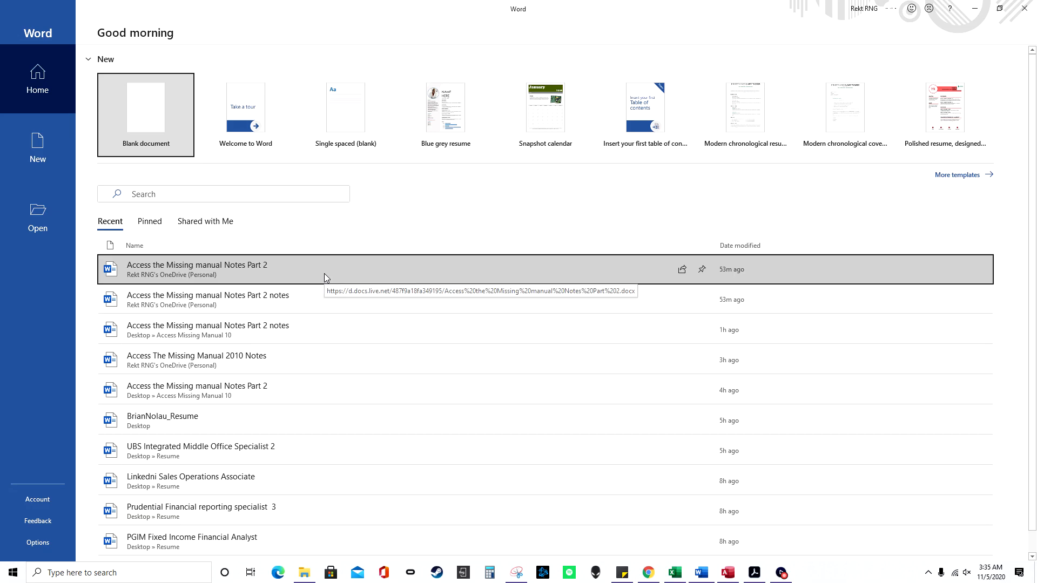
pyautogui.click(324, 274)
pyautogui.scroll(-4, 325, 276)
pyautogui.moveTo(1033, 131); pyautogui.dragTo(1032, 493)
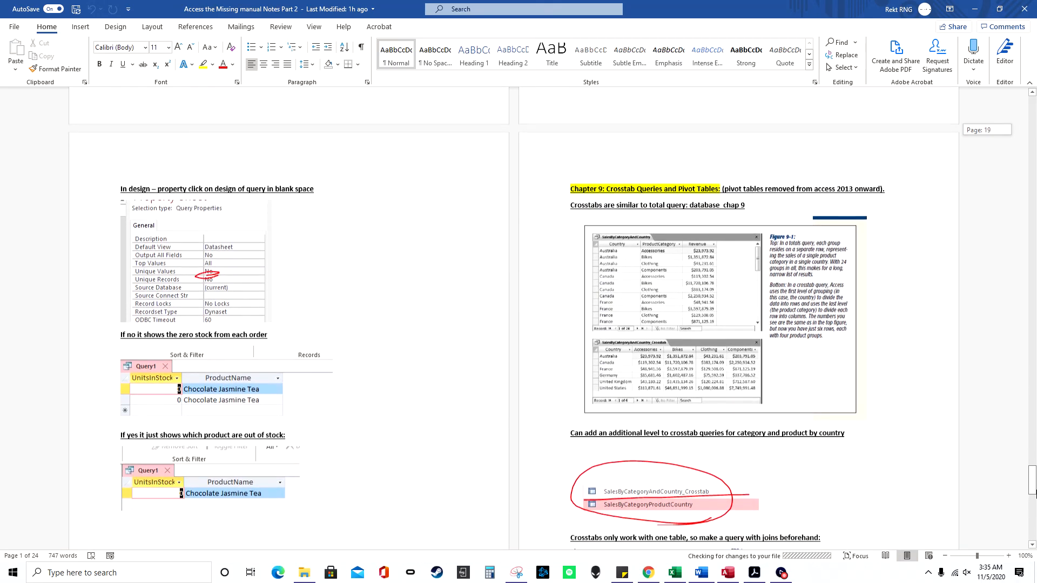
pyautogui.click(755, 341)
pyautogui.keyDown('ctrl'); pyautogui.scroll(8, 763, 287); pyautogui.keyUp('ctrl')
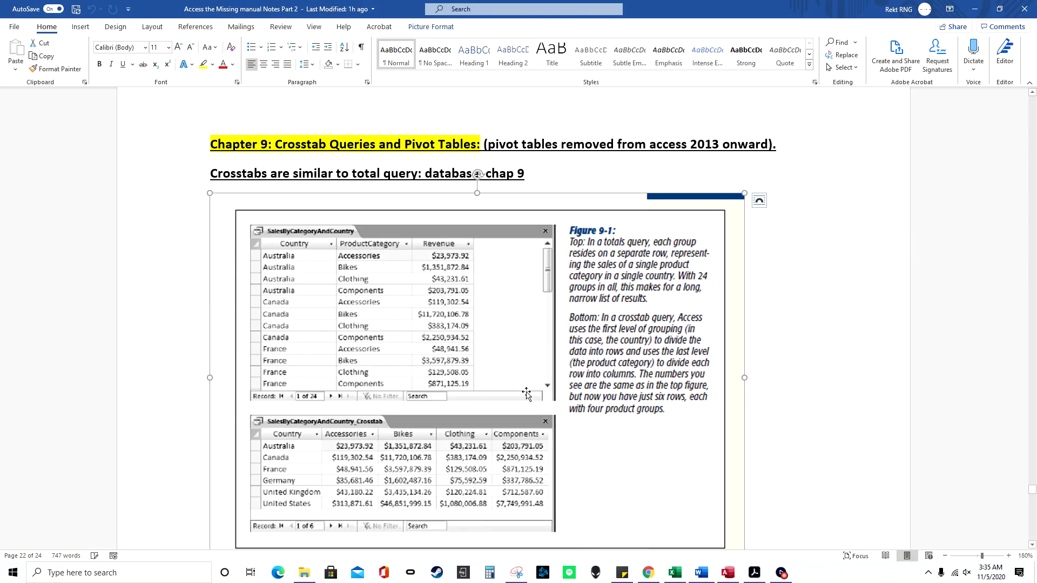
pyautogui.scroll(-2, 378, 281)
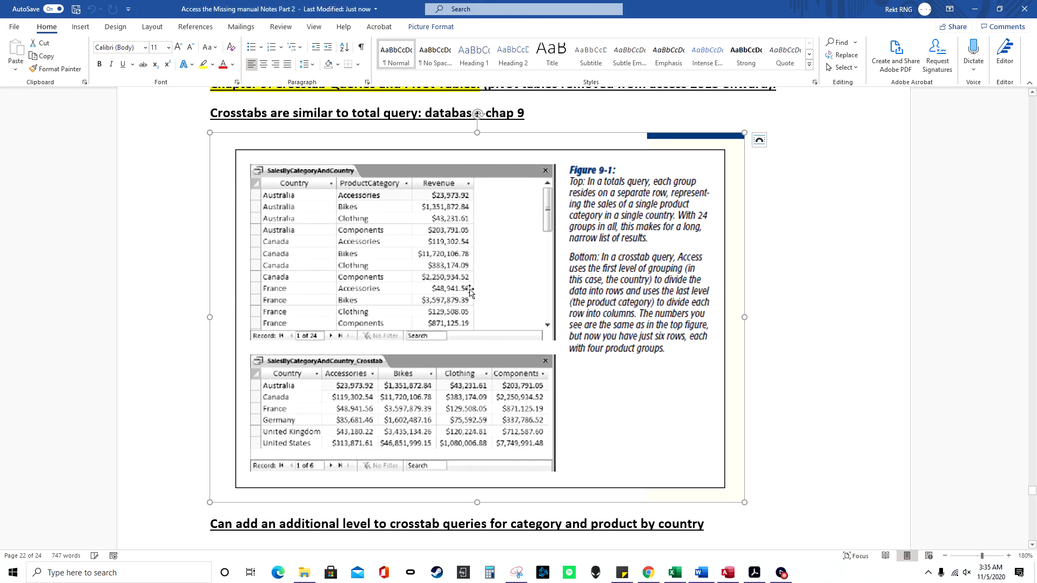